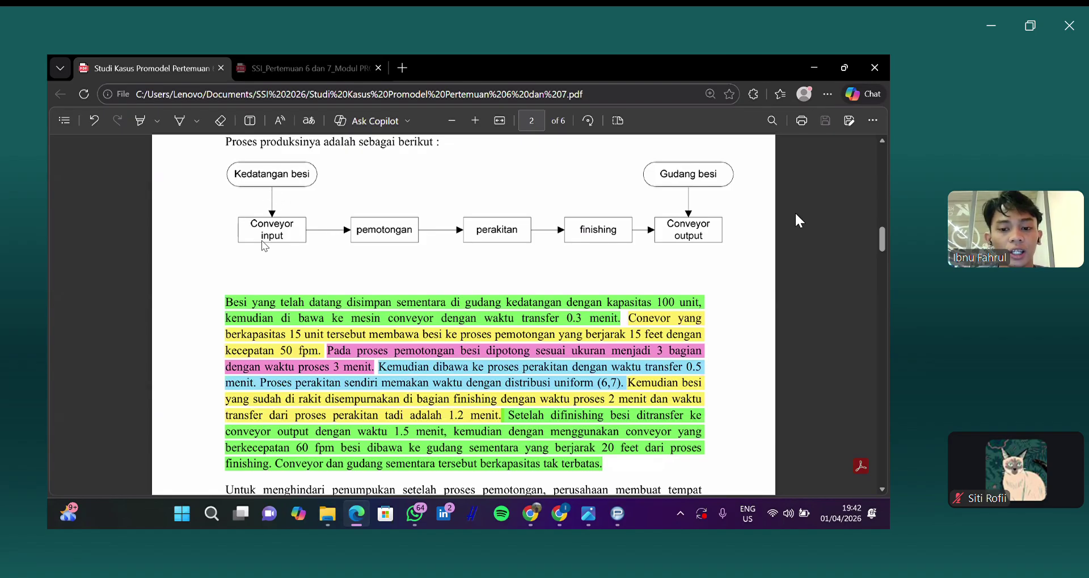
# Step: Read the case study's production flow, capacities, transfer and process times, and buffer rules on page 2 of the PDF
pyautogui.scroll(-1, 468, 333)
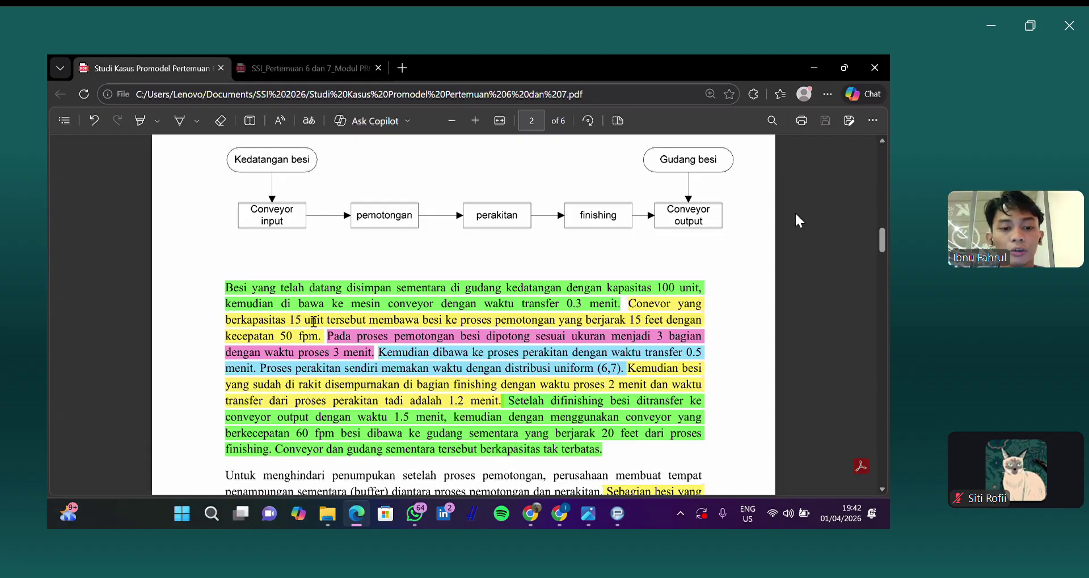
pyautogui.scroll(-1, 311, 321)
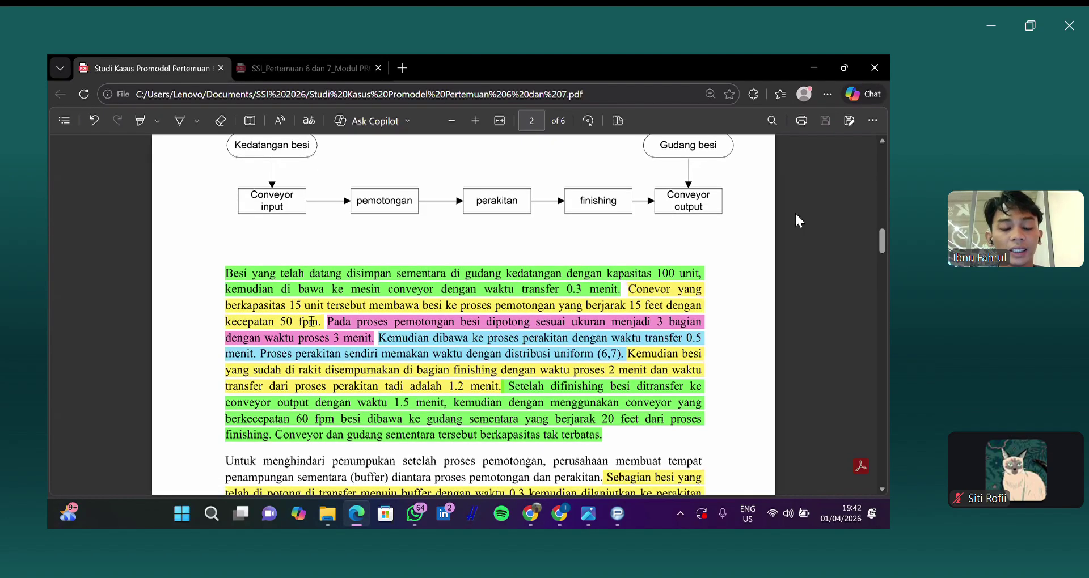
pyautogui.scroll(1, 311, 321)
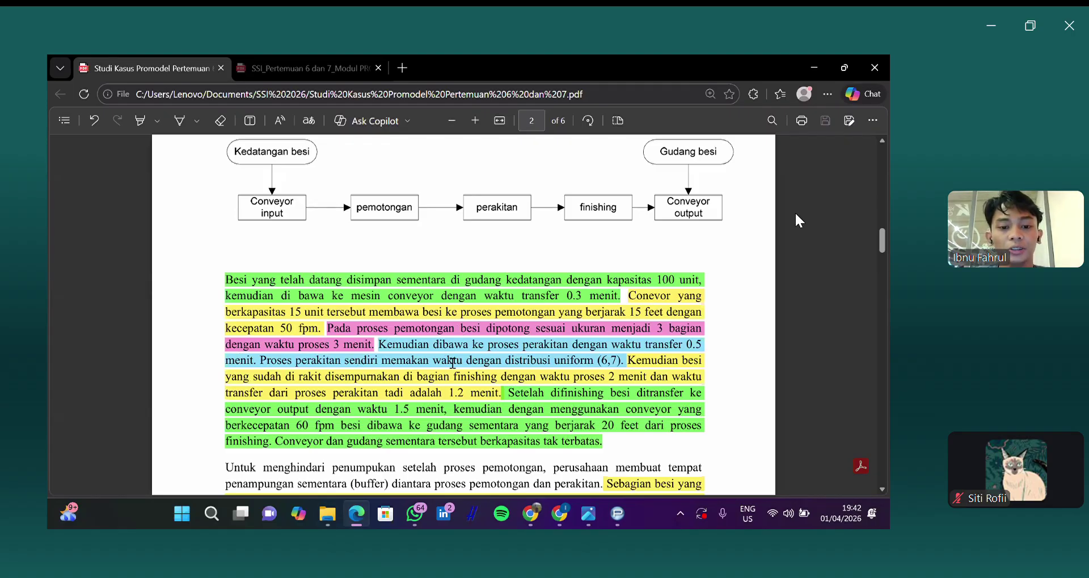
pyautogui.scroll(-1, 560, 336)
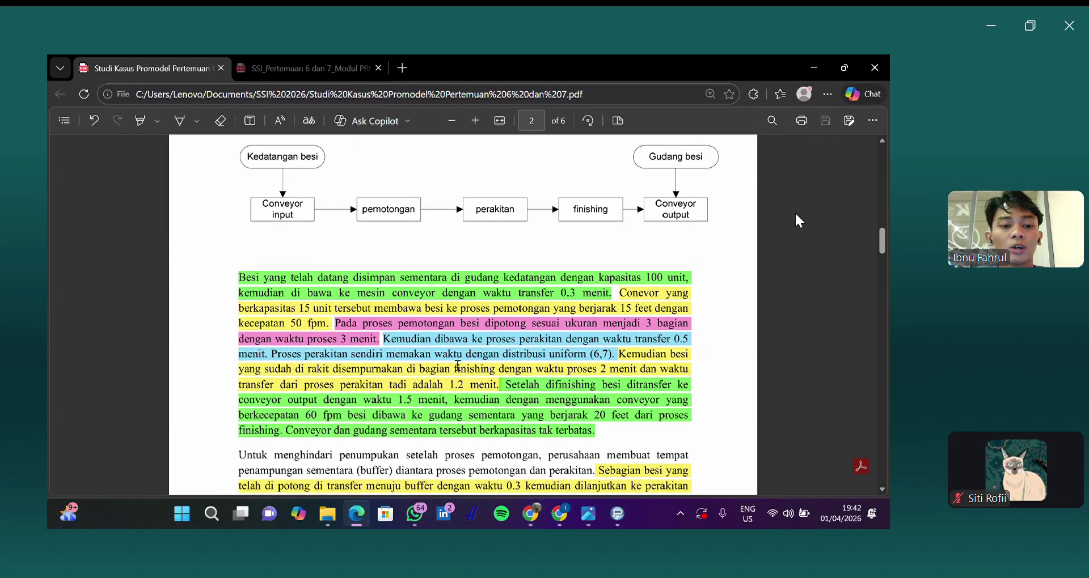
pyautogui.scroll(-1, 457, 365)
pyautogui.scroll(-1, 396, 364)
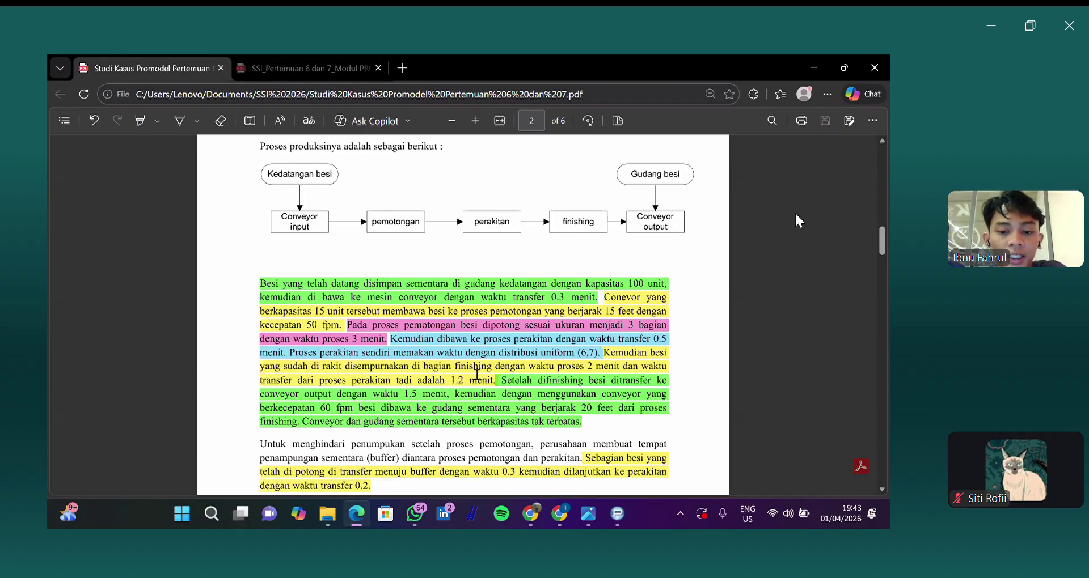
pyautogui.scroll(-1, 476, 374)
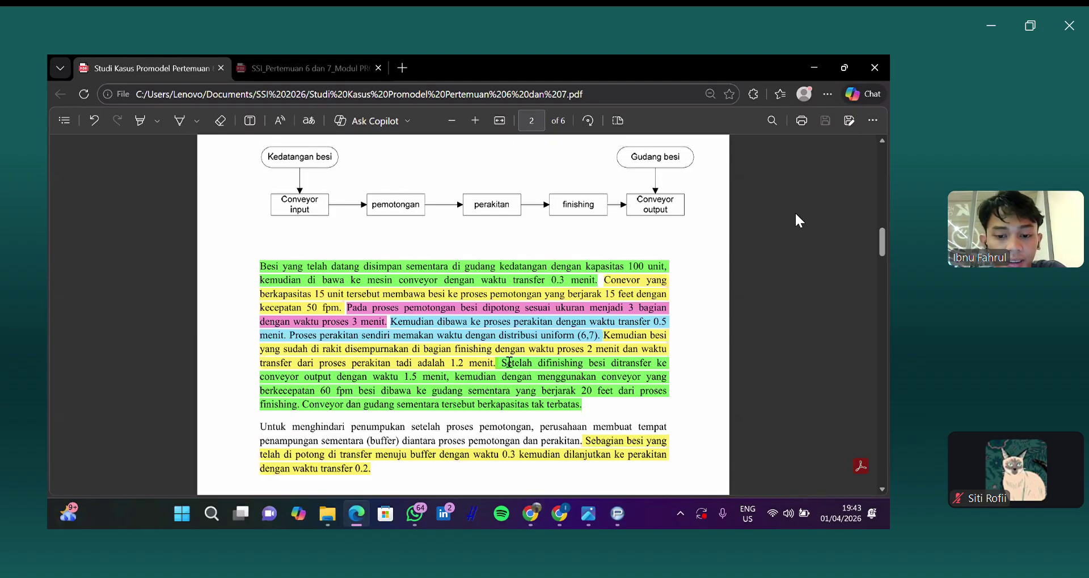
pyautogui.scroll(-1, 606, 349)
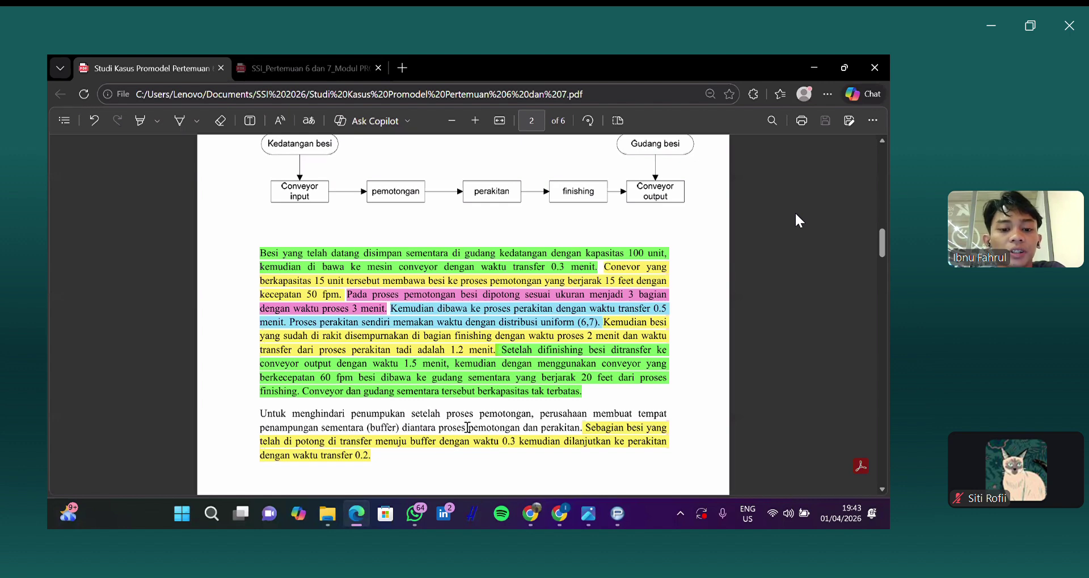
pyautogui.scroll(-2, 467, 427)
pyautogui.scroll(-2, 468, 427)
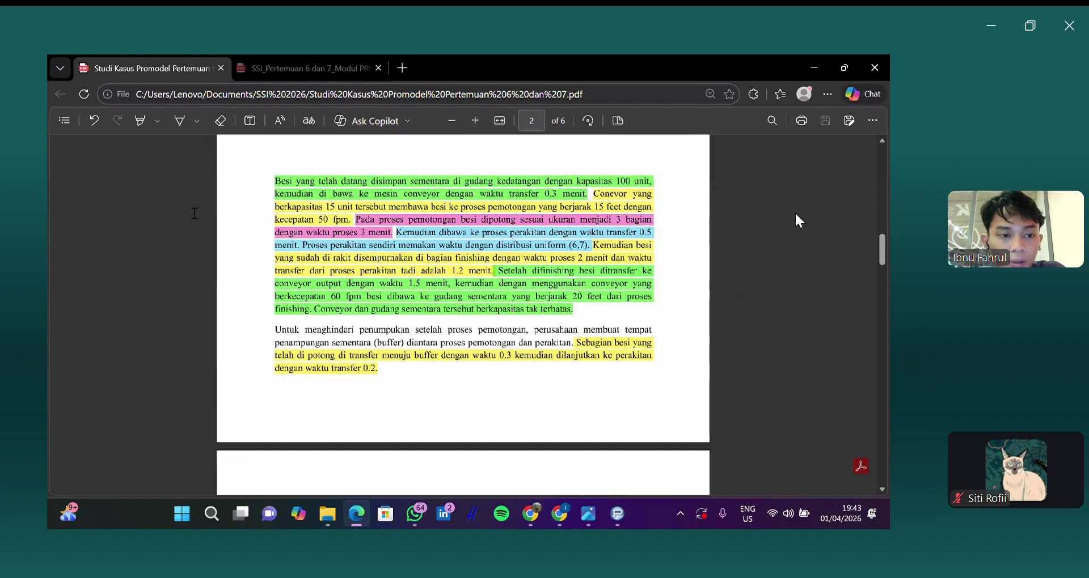
pyautogui.scroll(-2, 467, 428)
pyautogui.scroll(2, 796, 214)
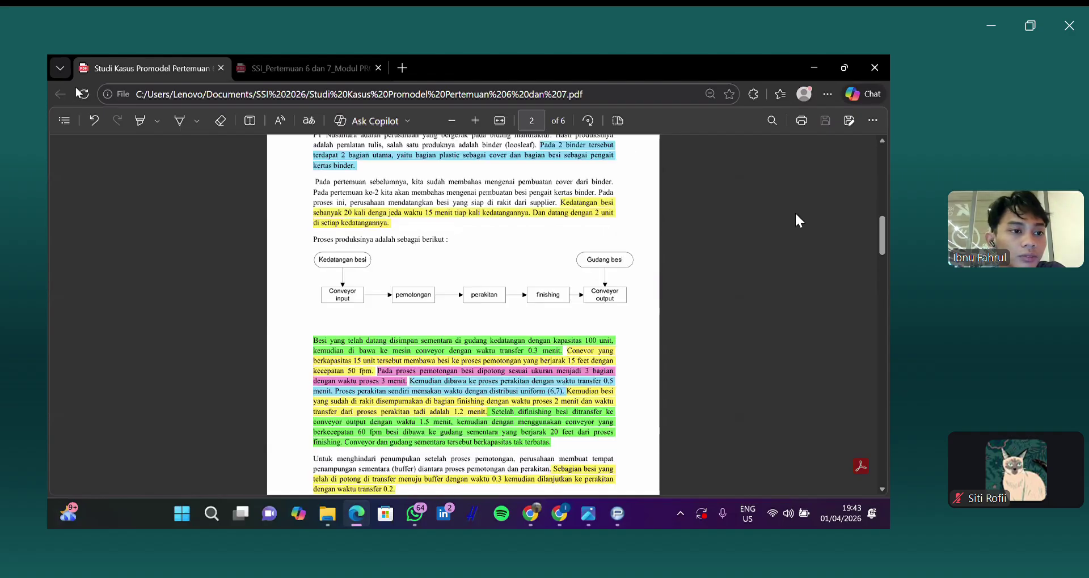
# Step: Switch to ProModel and create a new model titled LATIHAN STUDI KASUS 2 2026, accepting its general information
pyautogui.hotkey('alt', 'Tab')
pyautogui.click(57, 76)
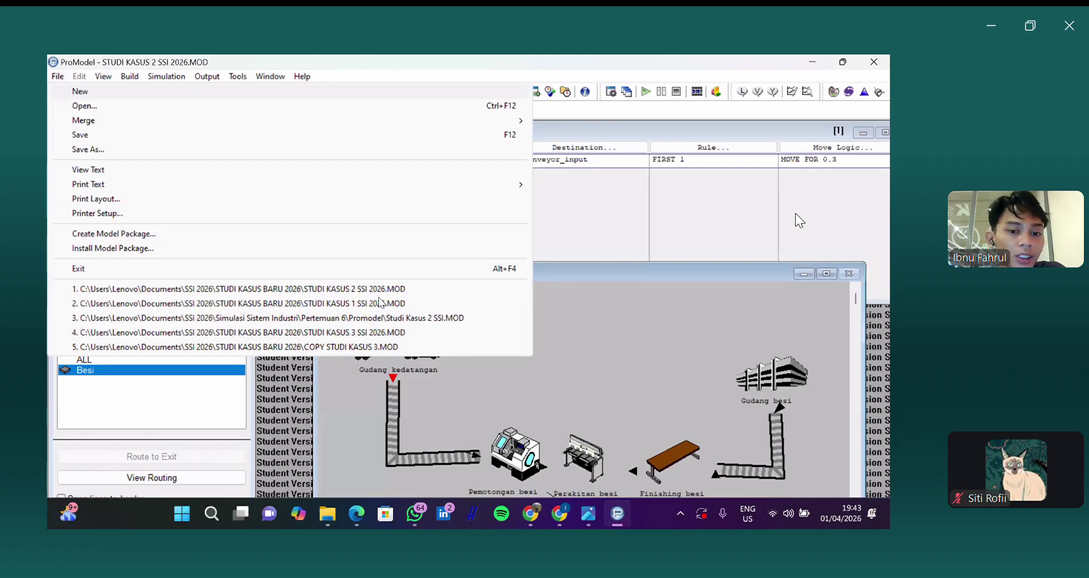
pyautogui.click(410, 324)
pyautogui.click(418, 328)
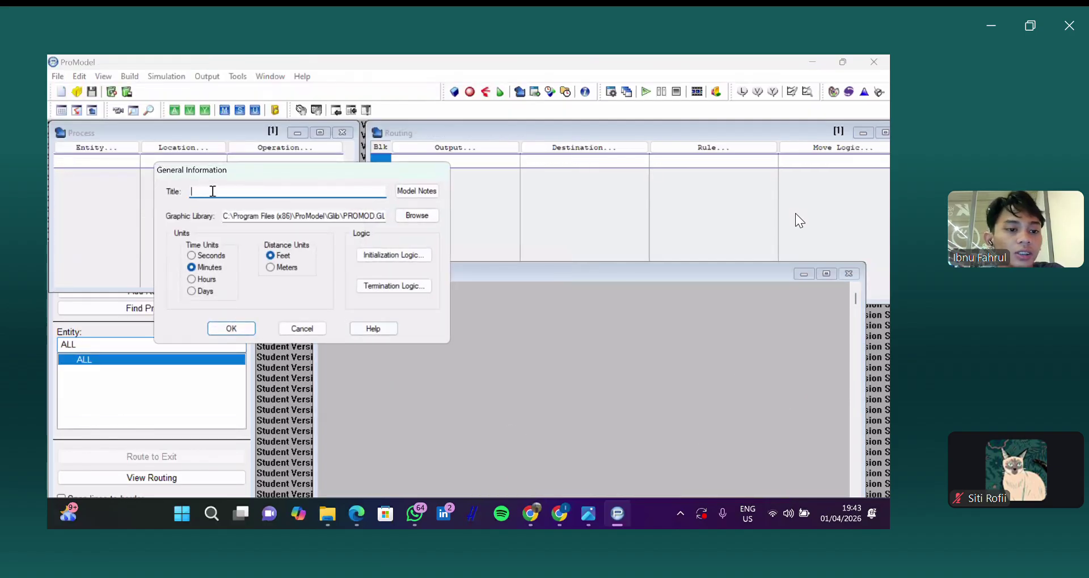
pyautogui.press('capslock')
pyautogui.write('LATHAI')
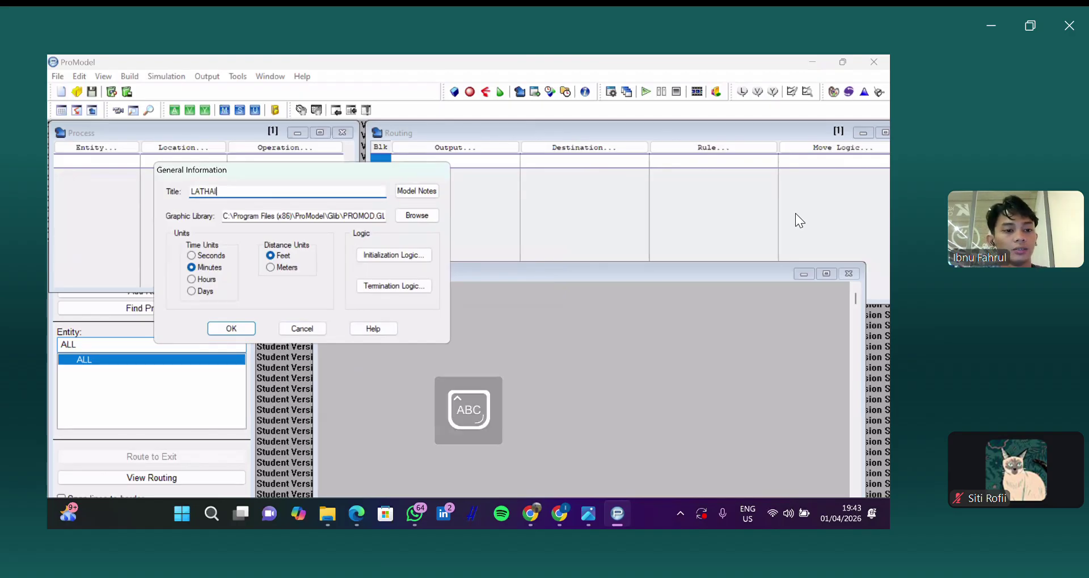
pyautogui.press('BackSpace')
pyautogui.press('BackSpace')
pyautogui.press('BackSpace')
pyautogui.write('IHAN STUDI KASUS 2 2026')
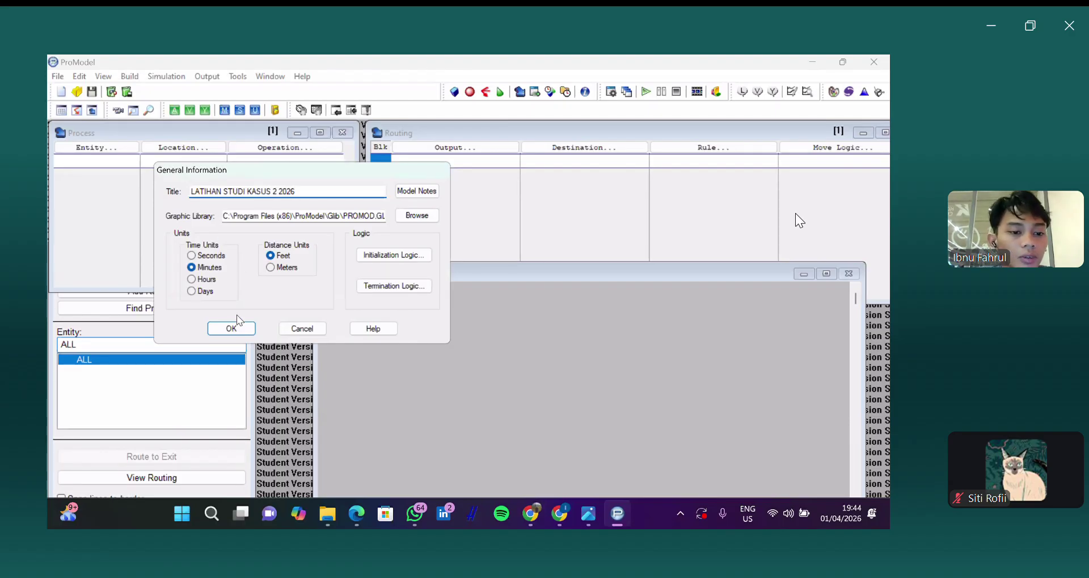
pyautogui.click(229, 329)
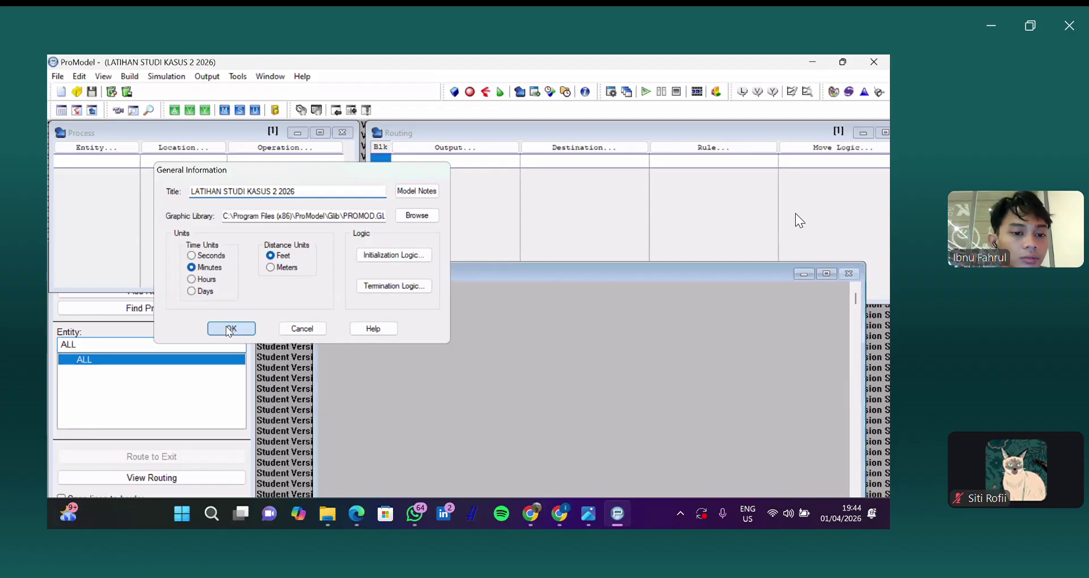
pyautogui.click(230, 330)
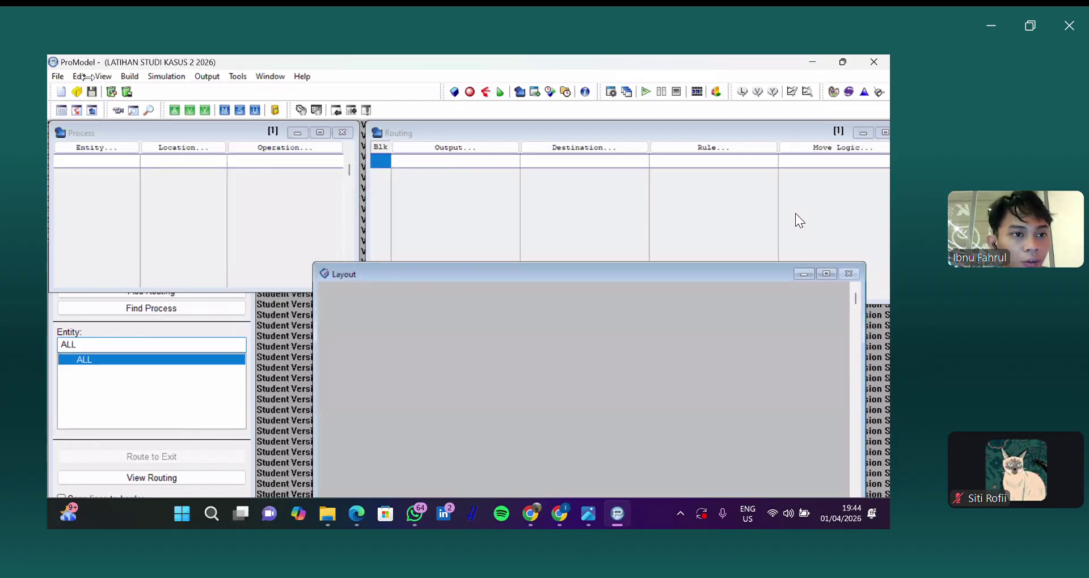
# Step: Save the model under the file name LATIHAN STUDI KASUS 2 2026
pyautogui.rightClick(85, 152)
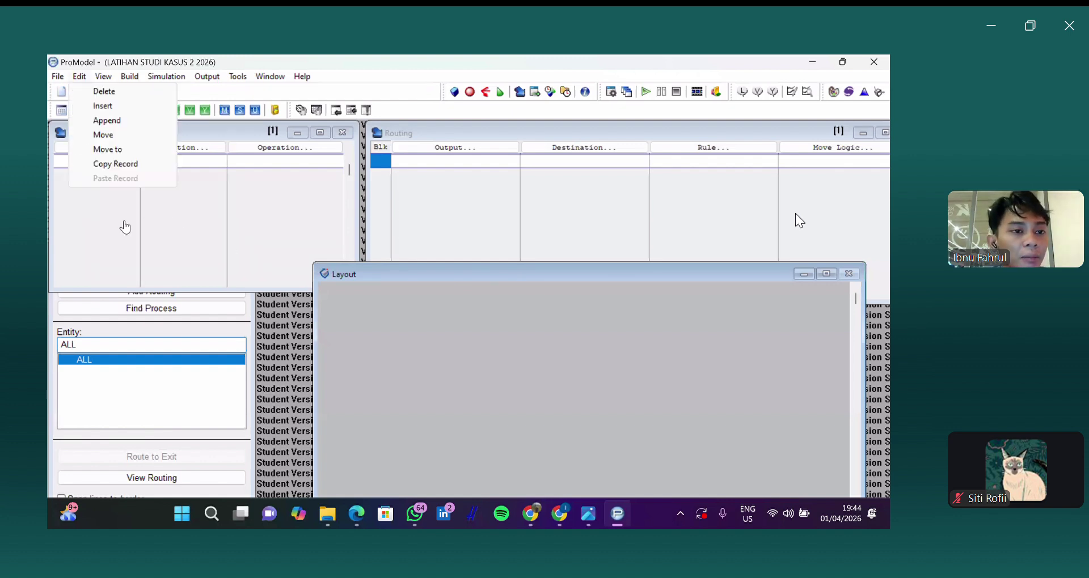
pyautogui.click(265, 190)
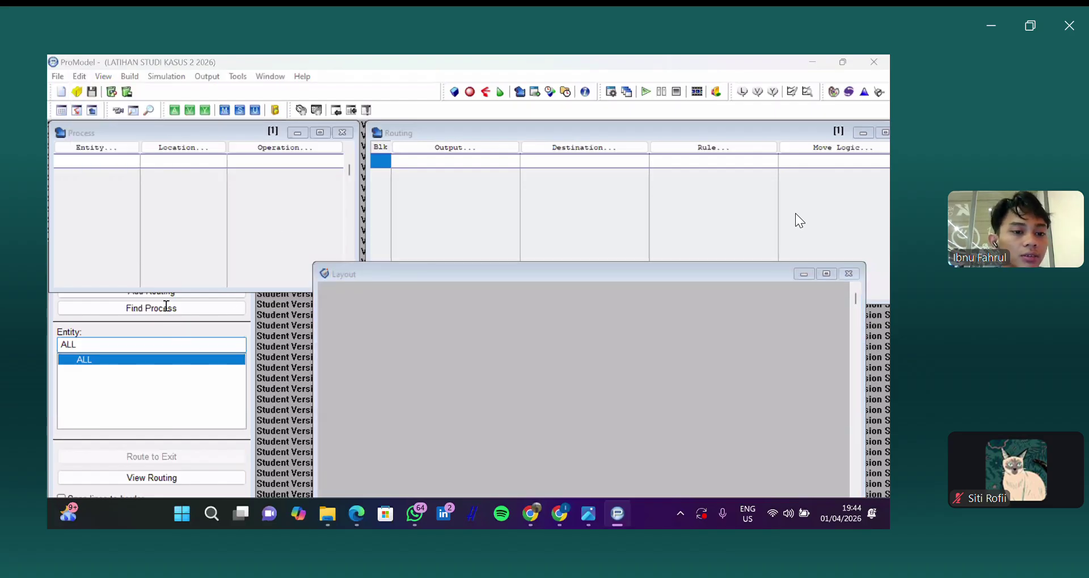
pyautogui.hotkey('ctrl', 's')
pyautogui.doubleClick(272, 207)
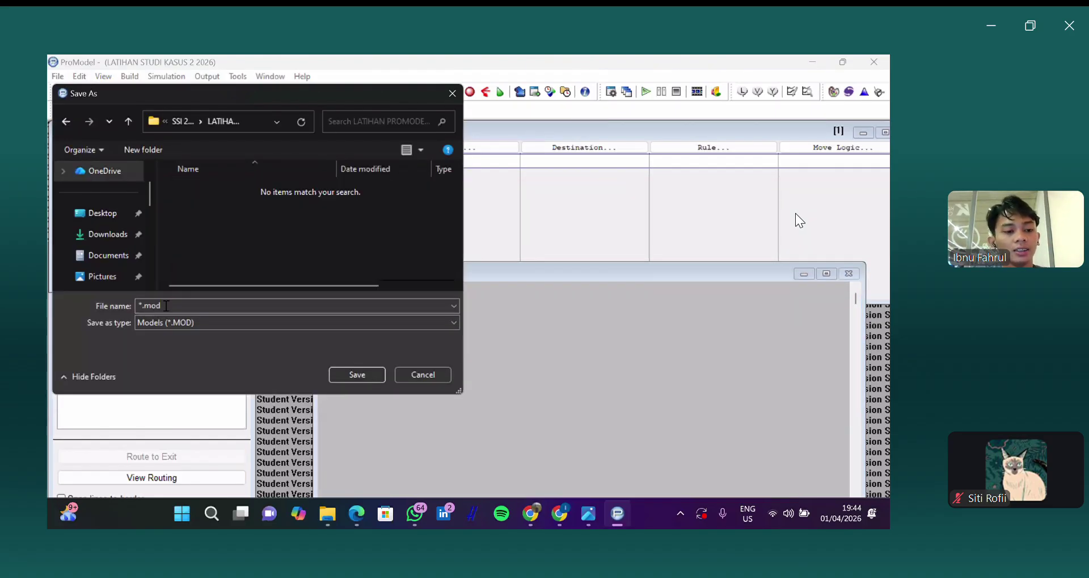
pyautogui.press('capslock')
pyautogui.write('LAT')
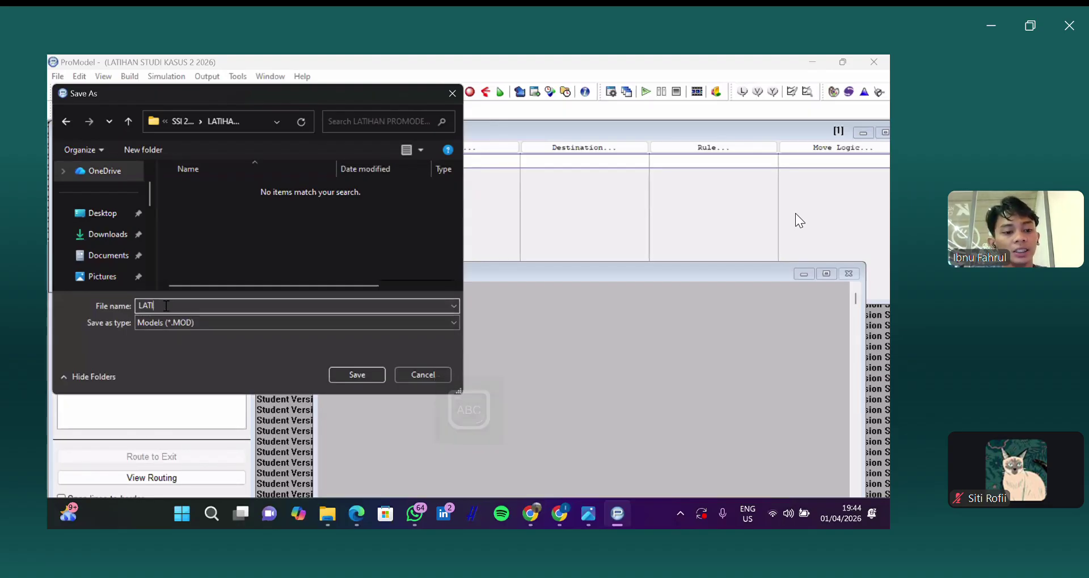
pyautogui.write('IHAN')
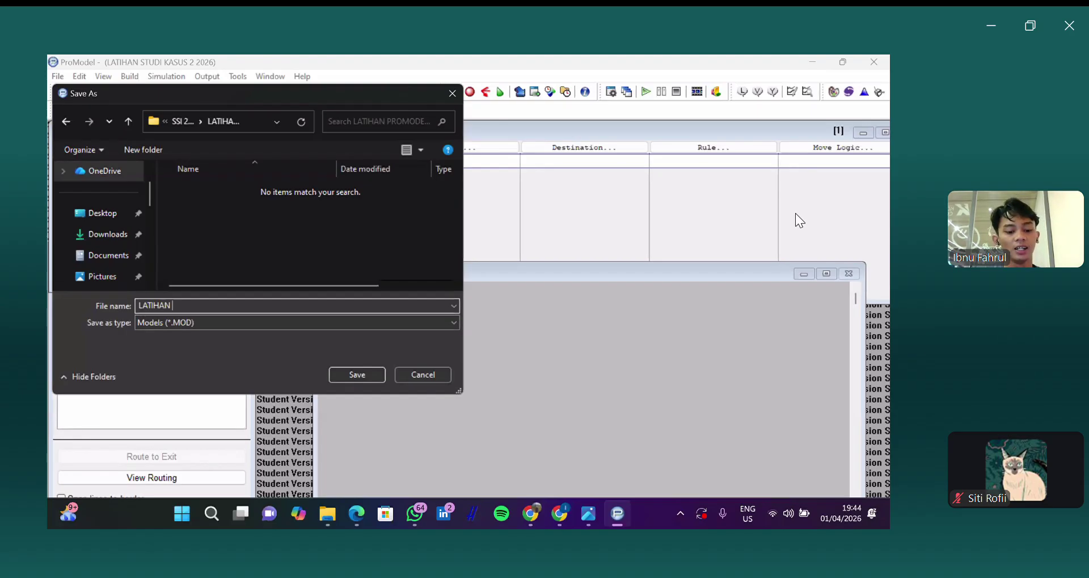
pyautogui.write('ST')
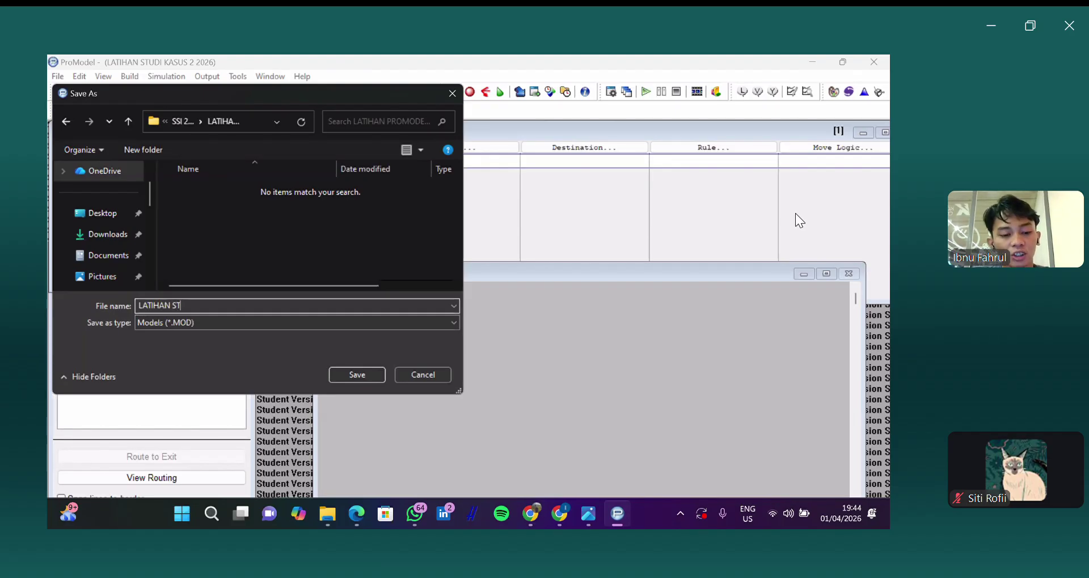
pyautogui.write('UDI')
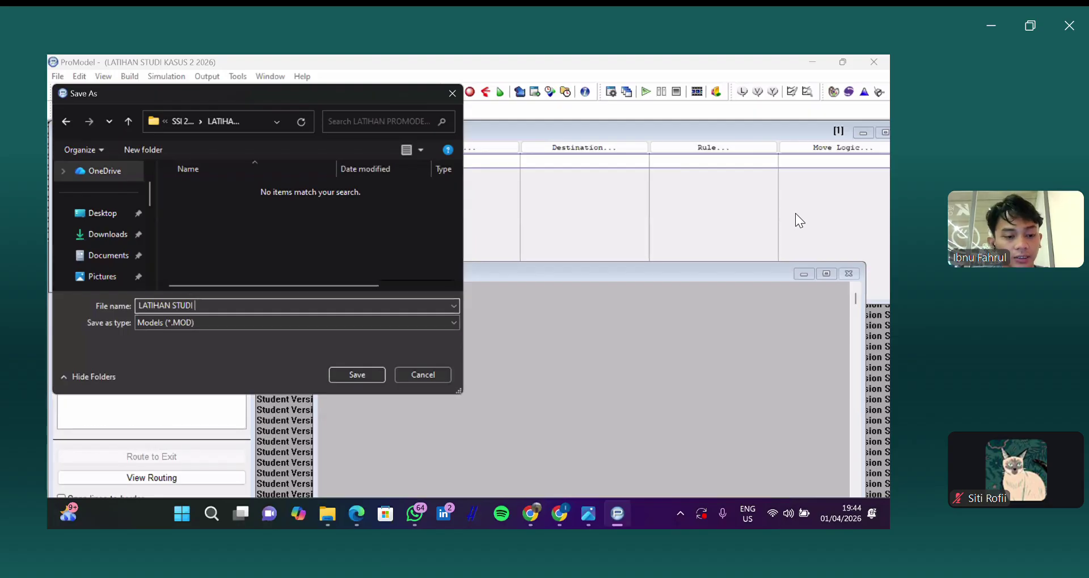
pyautogui.write(' KAS')
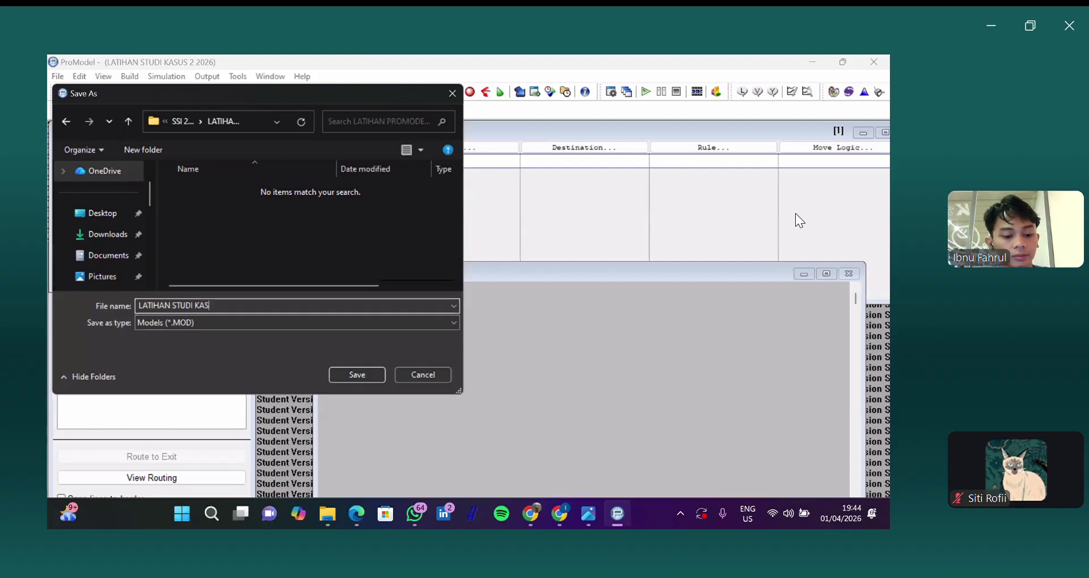
pyautogui.write('US 2 2026')
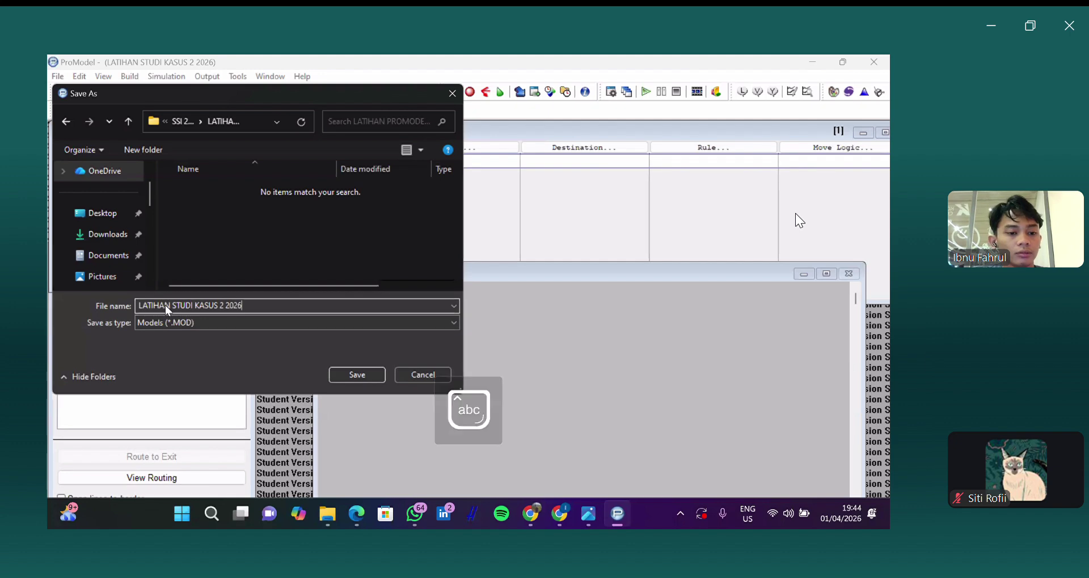
pyautogui.press('Return')
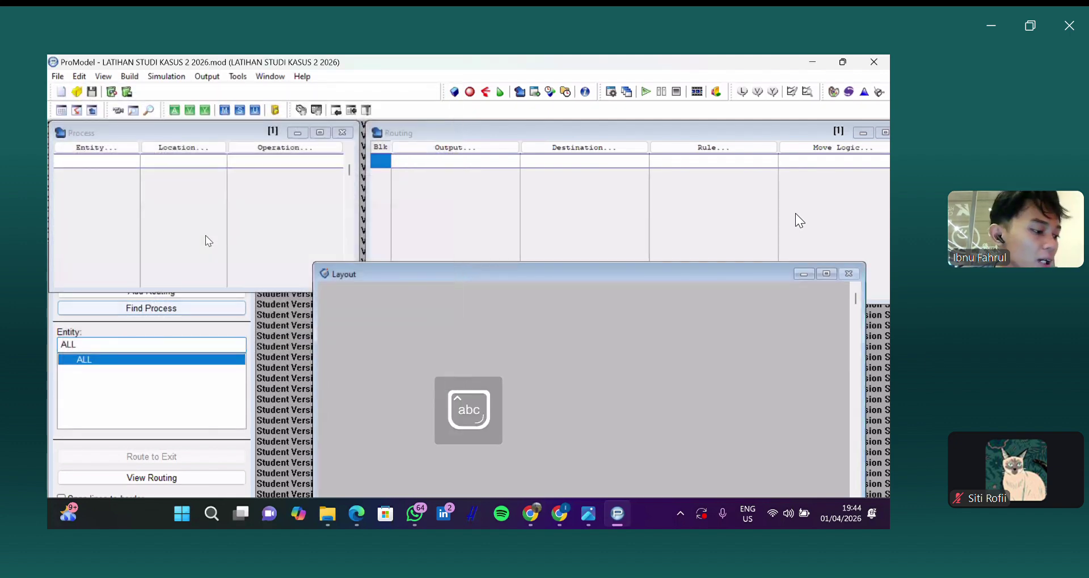
# Step: Open the Locations table, check the production flow diagram in the case study PDF, and return to ProModel
pyautogui.click(134, 76)
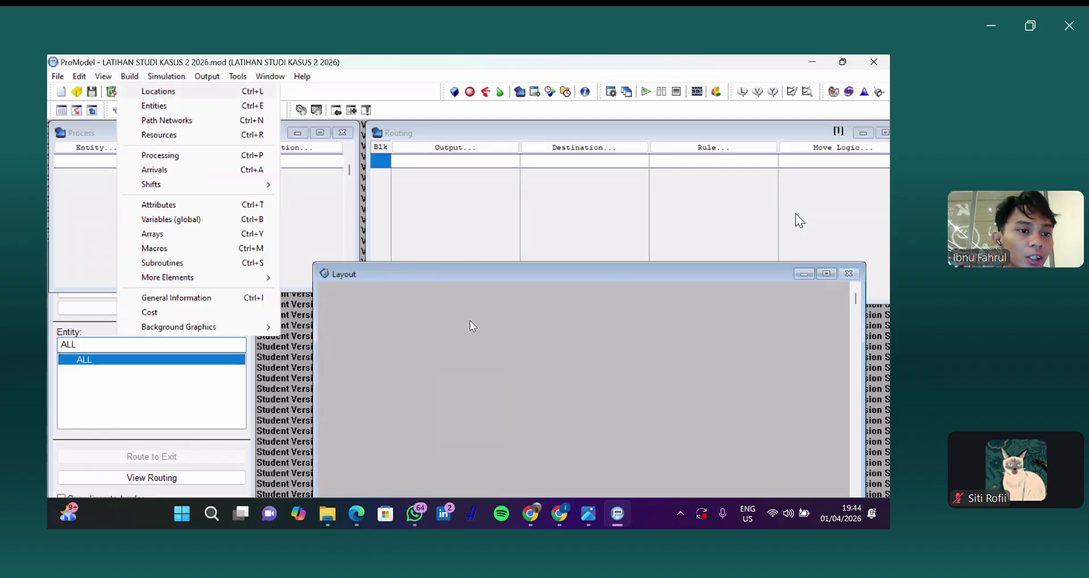
pyautogui.click(154, 92)
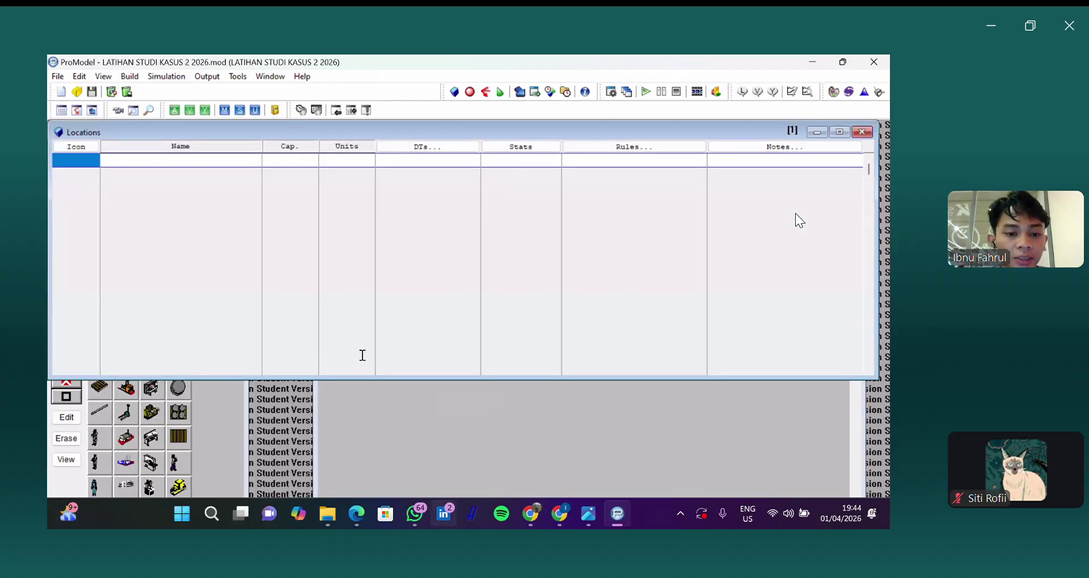
pyautogui.click(363, 522)
pyautogui.scroll(2, 309, 261)
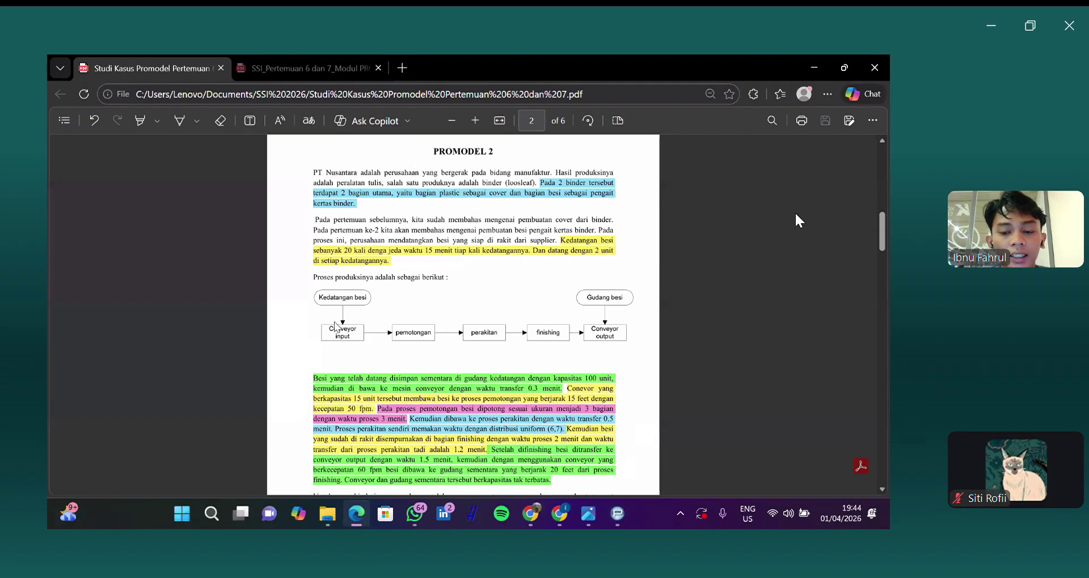
pyautogui.hotkey('ctrl', '+')
pyautogui.hotkey('ctrl', '+')
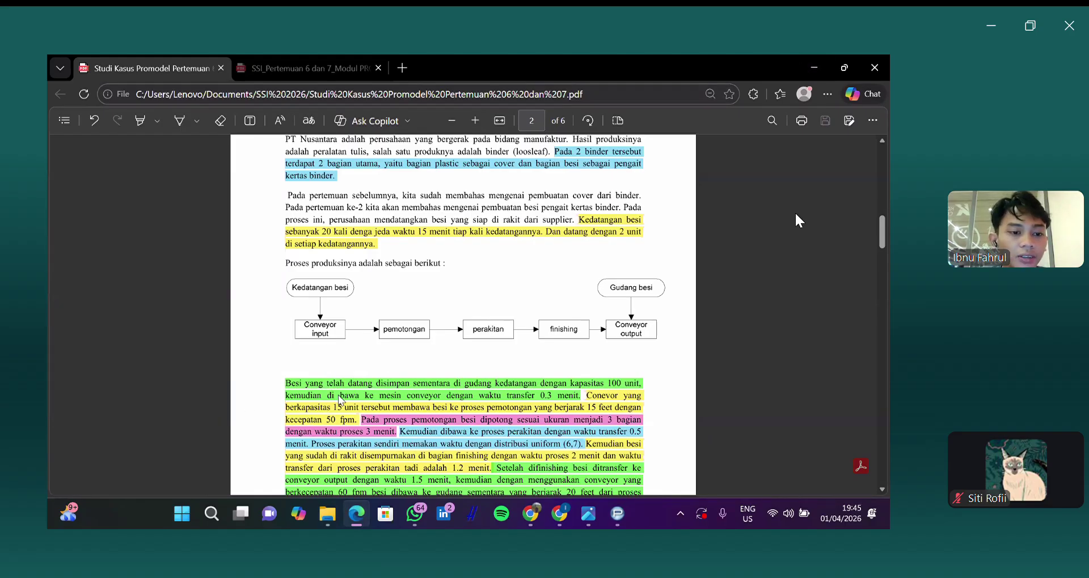
pyautogui.hotkey('alt', 'Tab')
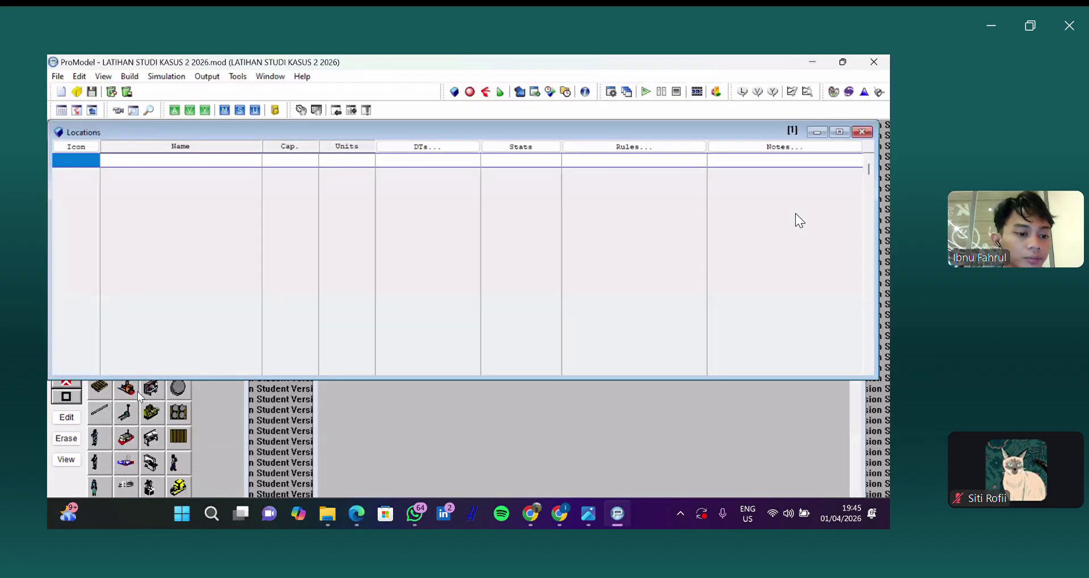
# Step: Add a semi-truck location near the layout's upper-left corner, flipped horizontally so that the cab faces right
pyautogui.click(125, 312)
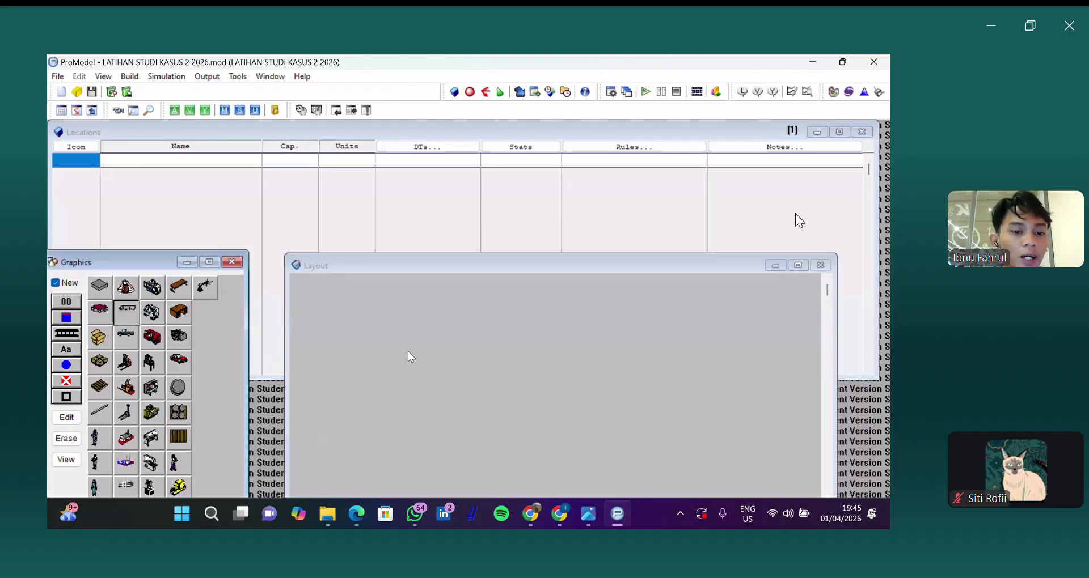
pyautogui.click(346, 321)
pyautogui.rightClick(344, 318)
pyautogui.click(354, 321)
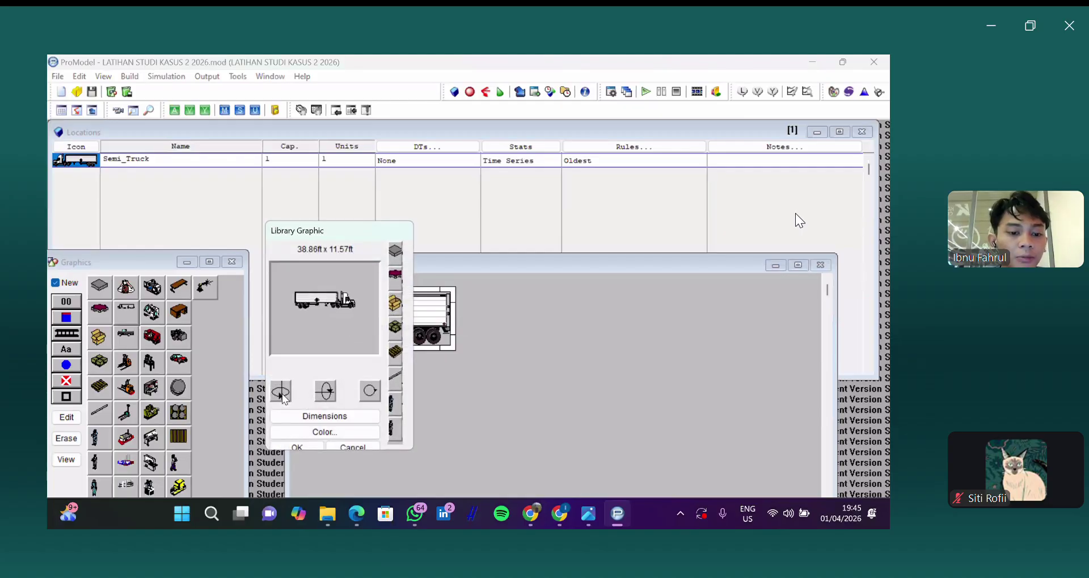
pyautogui.click(297, 447)
pyautogui.moveTo(452, 358); pyautogui.dragTo(486, 399)
pyautogui.moveTo(421, 361)
pyautogui.mouseDown()
pyautogui.moveTo(415, 352)
pyautogui.moveTo(412, 389)
pyautogui.moveTo(407, 350)
pyautogui.moveTo(410, 387)
pyautogui.moveTo(403, 364)
pyautogui.mouseUp()
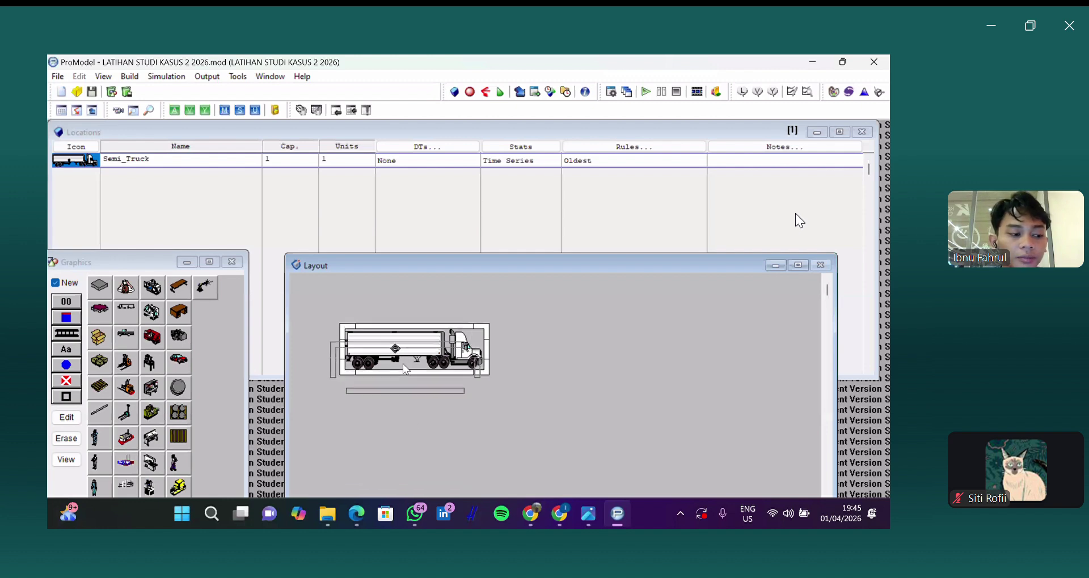
# Step: Rename the semi-truck location as Gudang_kedatangan
pyautogui.click(175, 172)
pyautogui.press('BackSpace')
pyautogui.press('BackSpace')
pyautogui.press('BackSpace')
pyautogui.press('BackSpace')
pyautogui.press('BackSpace')
pyautogui.press('BackSpace')
pyautogui.press('BackSpace')
pyautogui.press('BackSpace')
pyautogui.press('BackSpace')
pyautogui.press('BackSpace')
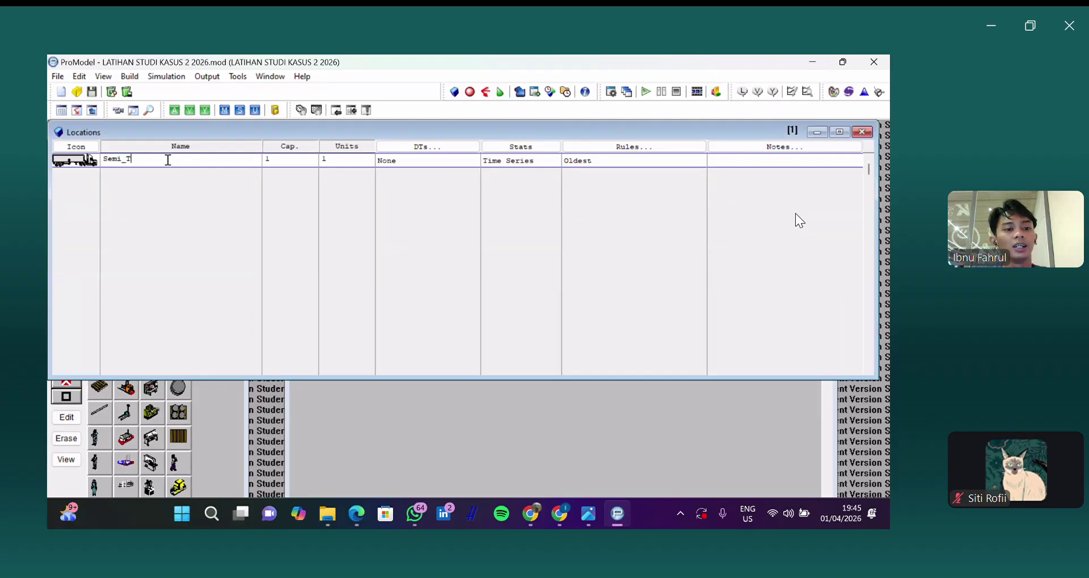
pyautogui.press('capslock')
pyautogui.write('G')
pyautogui.press('capslock')
pyautogui.write('udang_kedatangan')
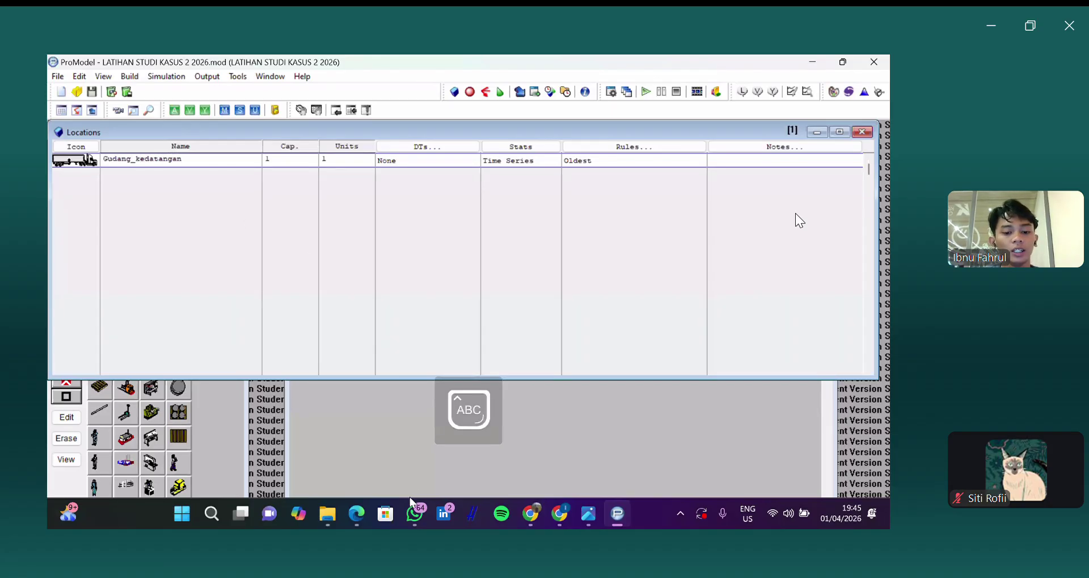
# Step: Check the arrival warehouse's storage details in the case study PDF and set the capacity of Gudang_kedatangan to 100
pyautogui.click(356, 513)
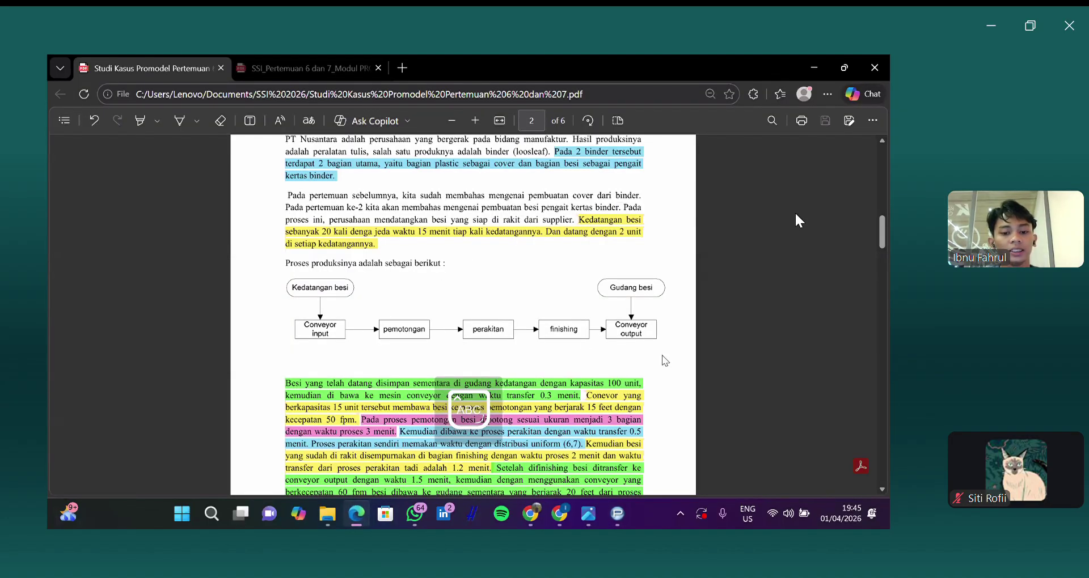
pyautogui.scroll(4, 693, 251)
pyautogui.scroll(-1, 397, 227)
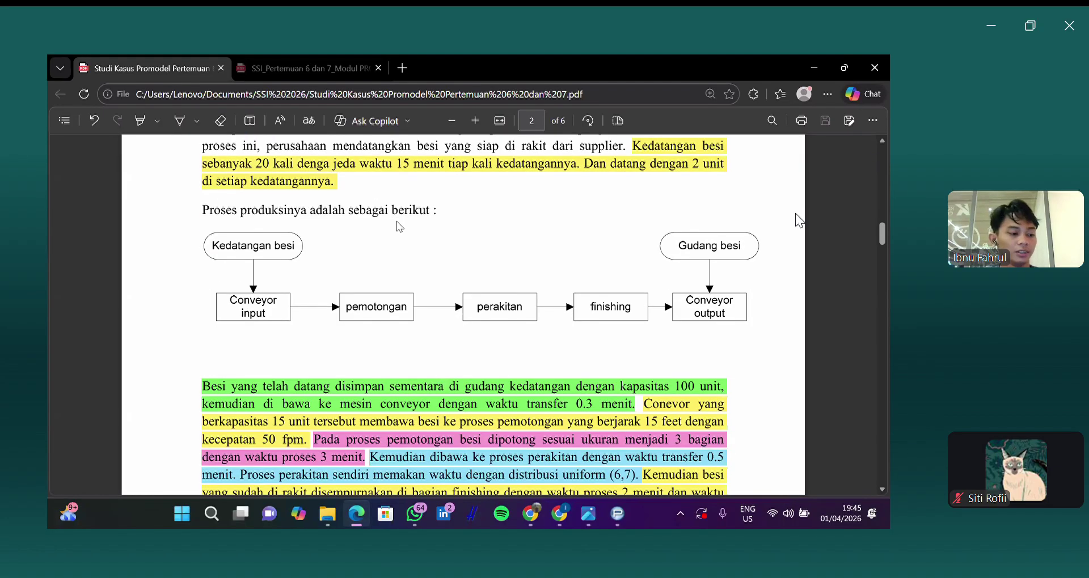
pyautogui.hotkey('alt', 'Tab')
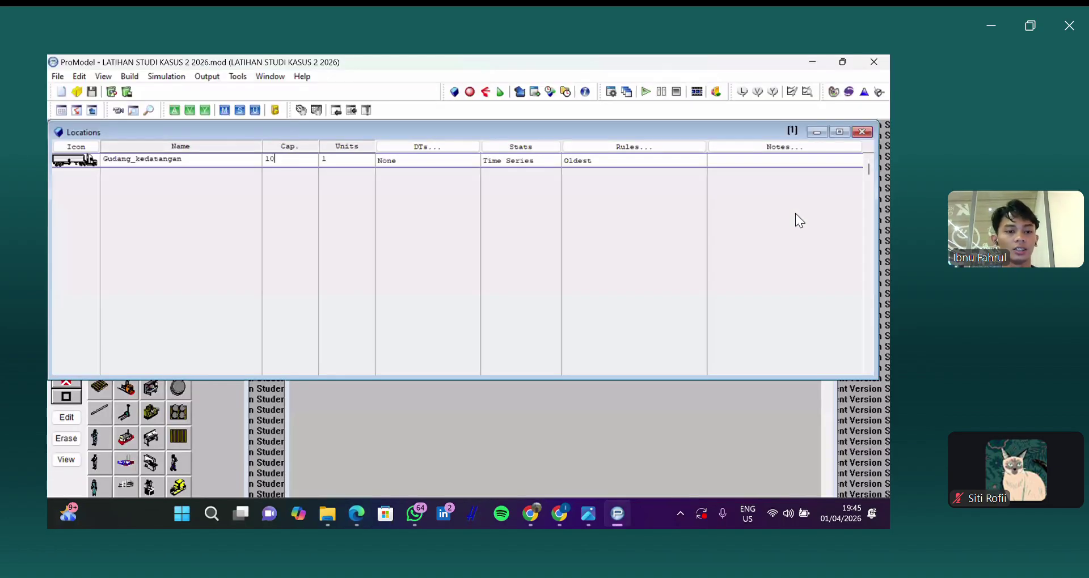
pyautogui.click(196, 162)
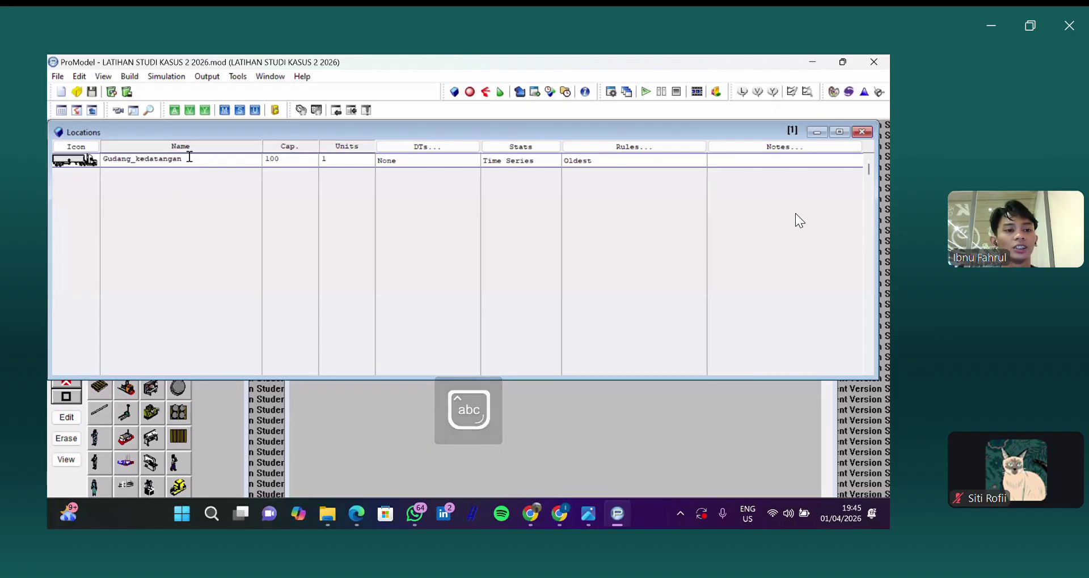
pyautogui.press('Return')
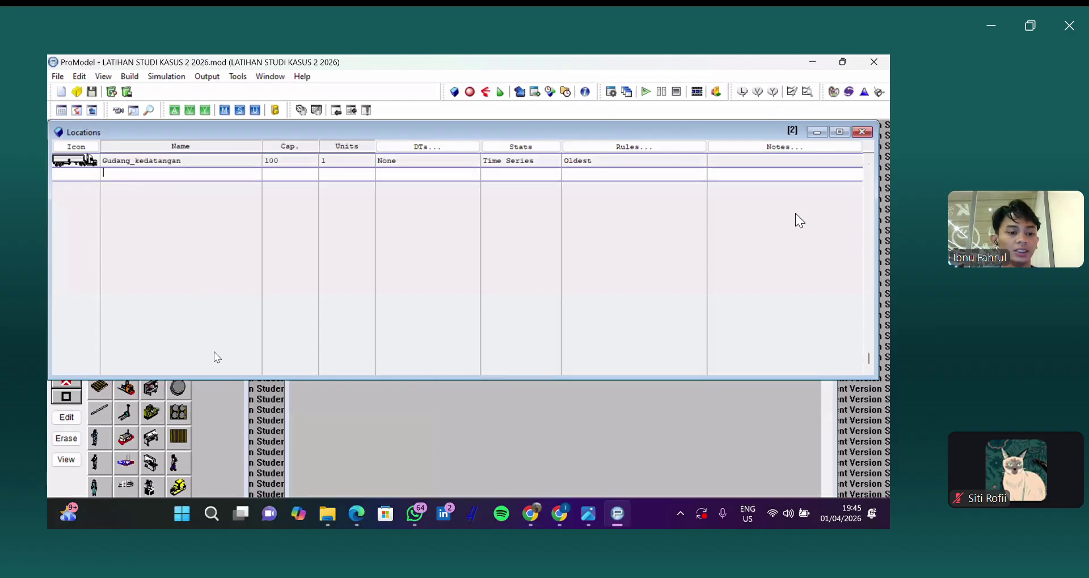
# Step: Add a name label to the existing Gudang_kedatangan location and place it just below the truck in the layout
pyautogui.click(219, 398)
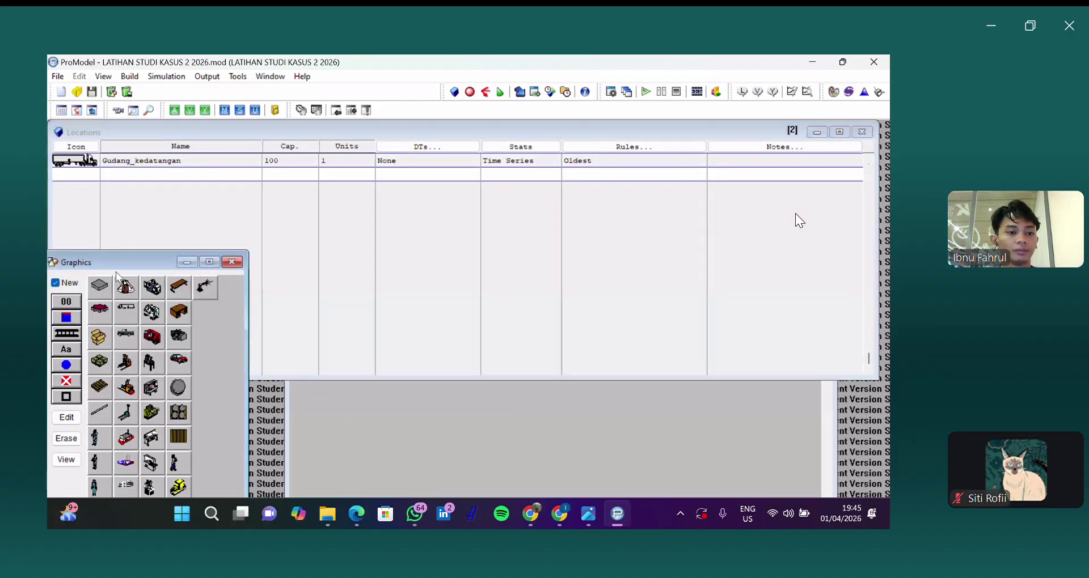
pyautogui.click(127, 164)
pyautogui.click(217, 407)
pyautogui.click(62, 283)
pyautogui.click(301, 414)
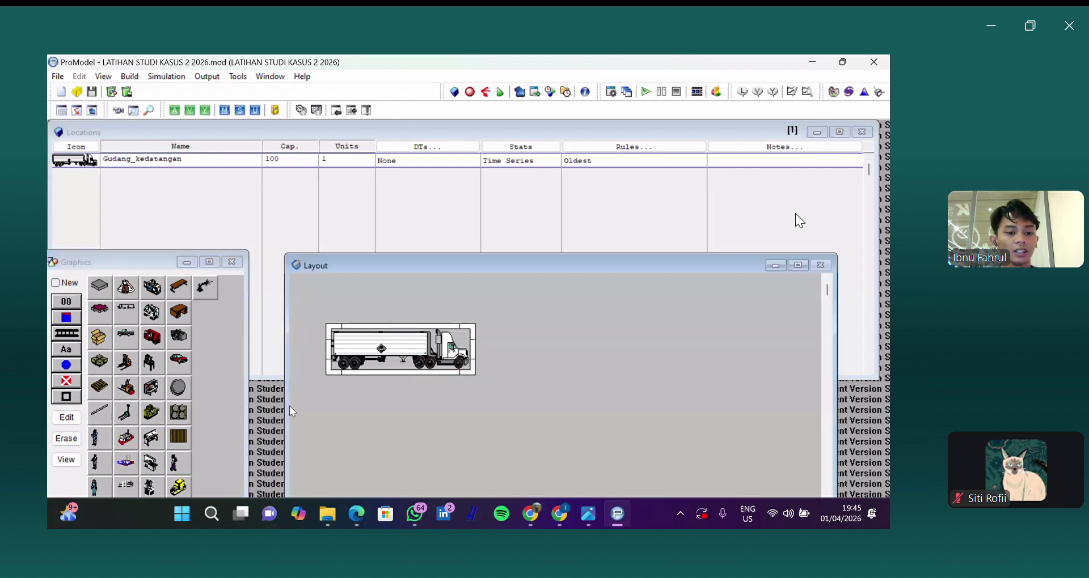
pyautogui.click(66, 351)
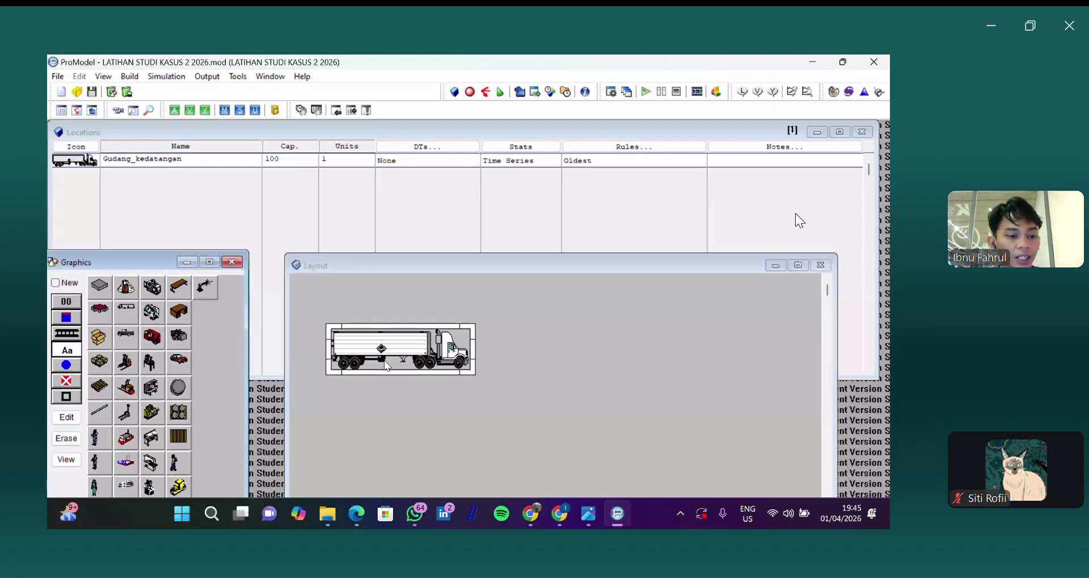
pyautogui.click(389, 369)
pyautogui.click(399, 388)
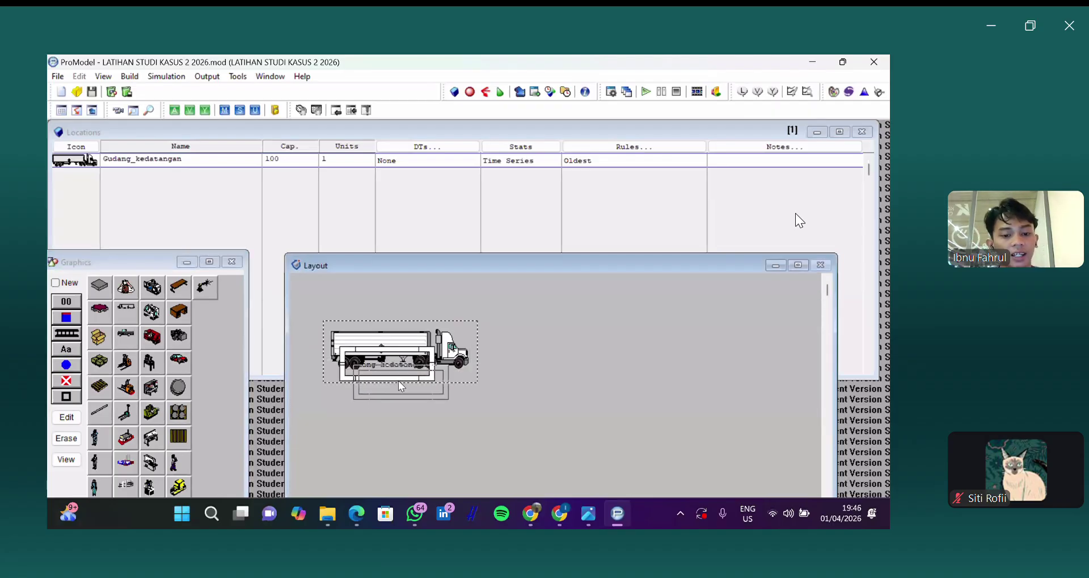
pyautogui.moveTo(396, 385); pyautogui.dragTo(409, 384)
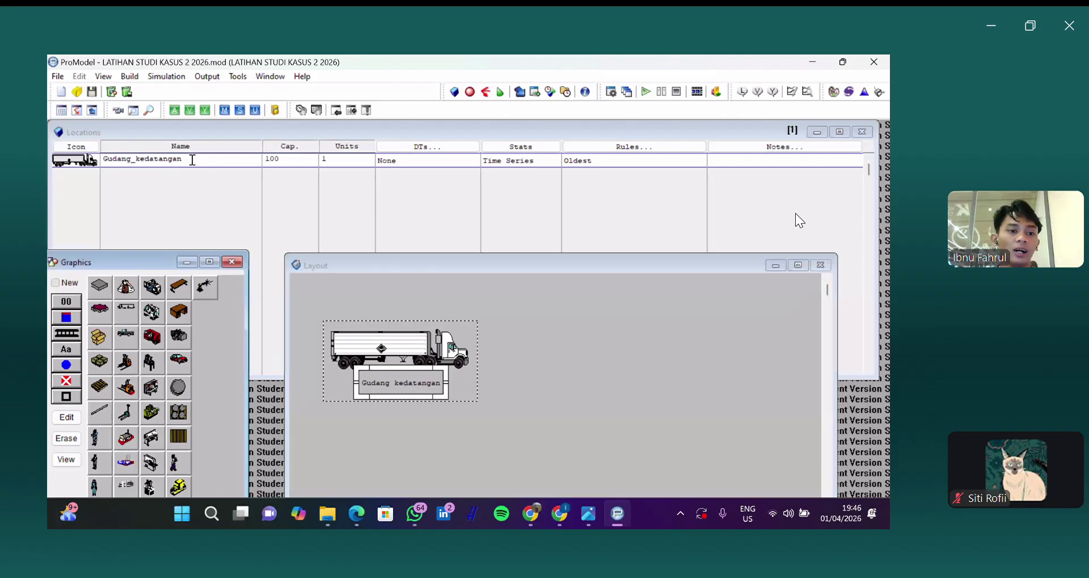
# Step: Start a new location record below Gudang_kedatangan and switch to the case study PDF
pyautogui.click(192, 160)
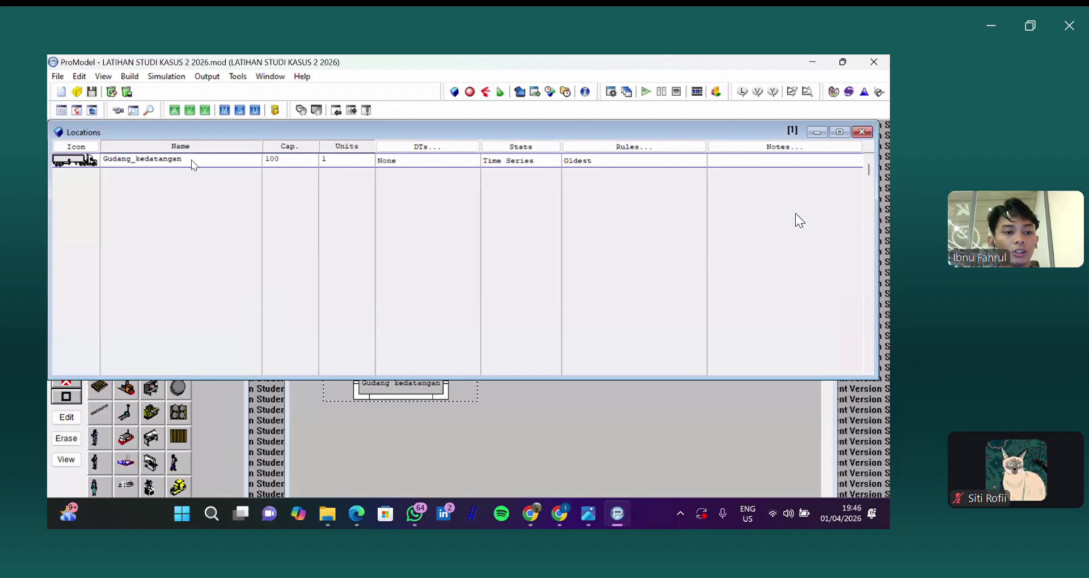
pyautogui.press('Return')
pyautogui.click(302, 396)
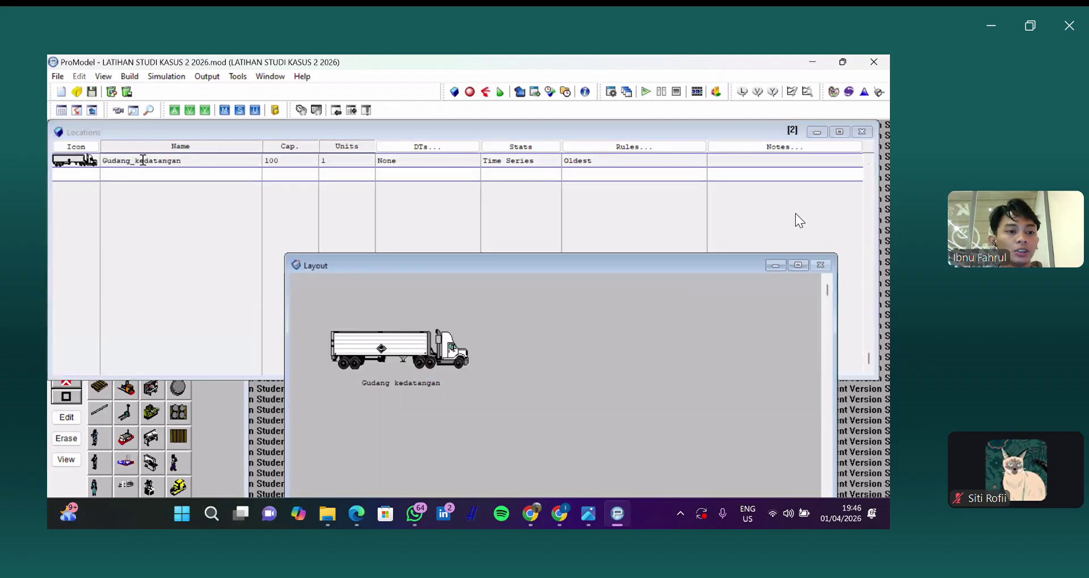
pyautogui.click(220, 416)
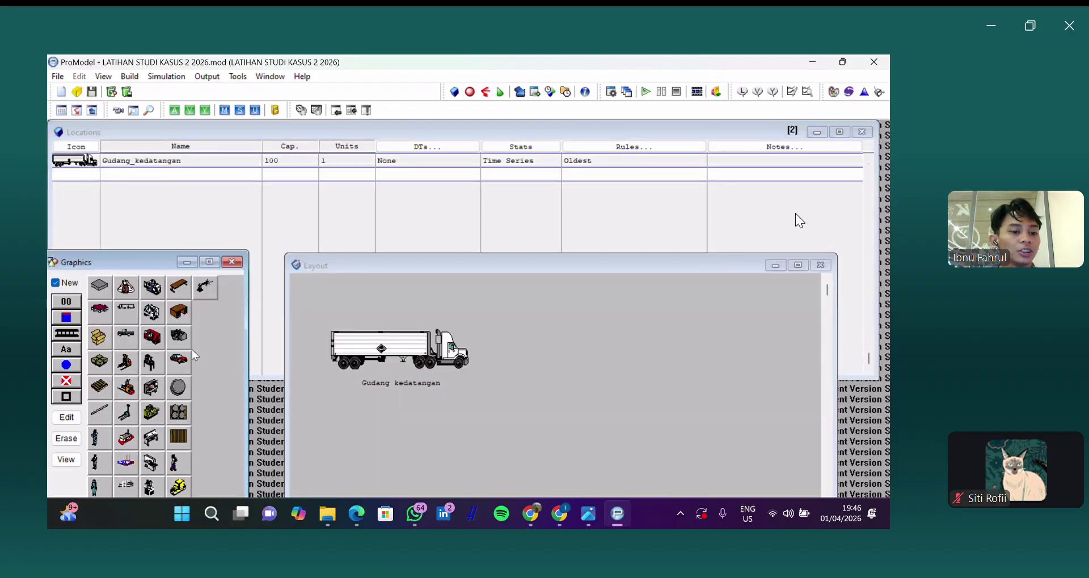
pyautogui.click(356, 519)
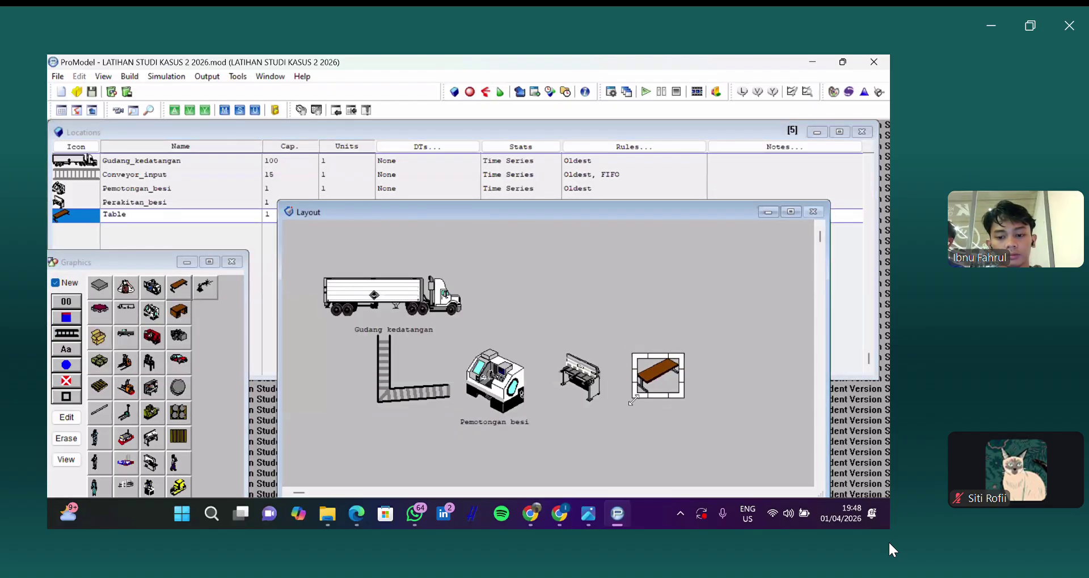
# Step: Rename the table location as Finishing_besi
pyautogui.doubleClick(130, 215)
pyautogui.press('BackSpace')
pyautogui.write('Finis')
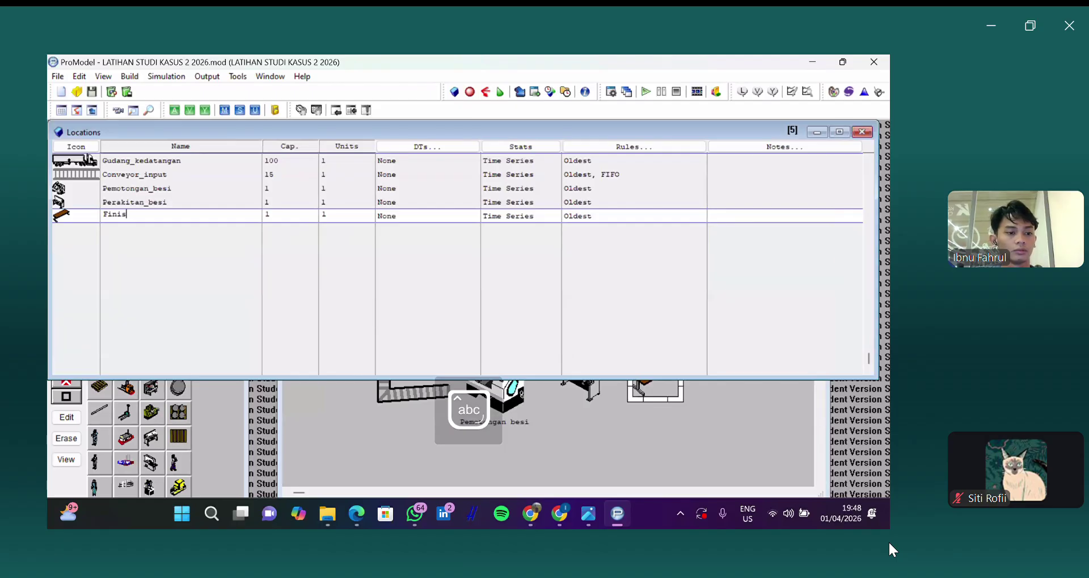
pyautogui.write('iing_besi')
pyautogui.press('Return')
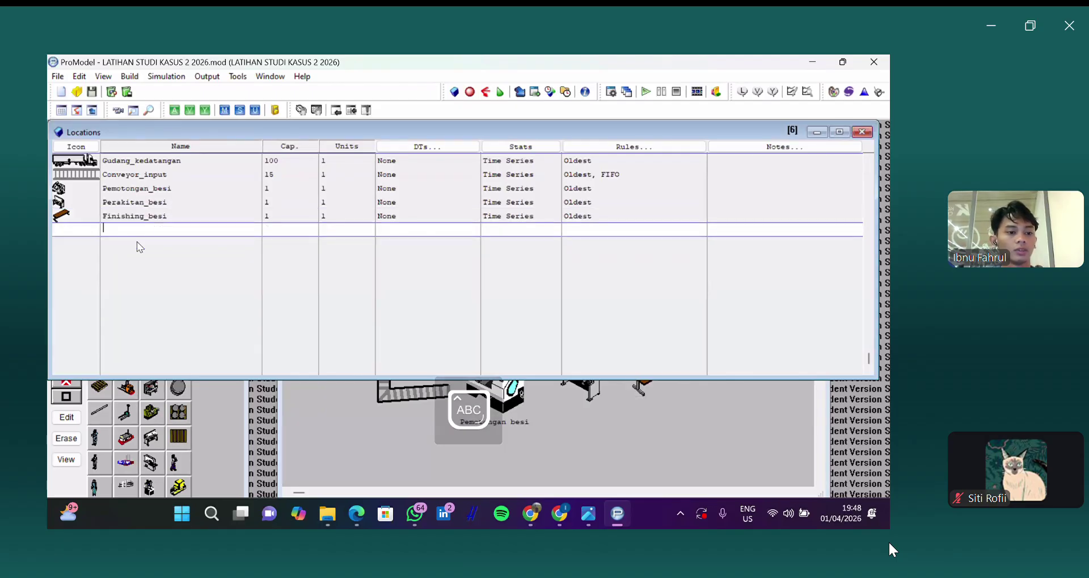
# Step: Check the flow diagram in the case study PDF and draw an L-shaped conveyor running right from the finishing table and then up
pyautogui.click(213, 431)
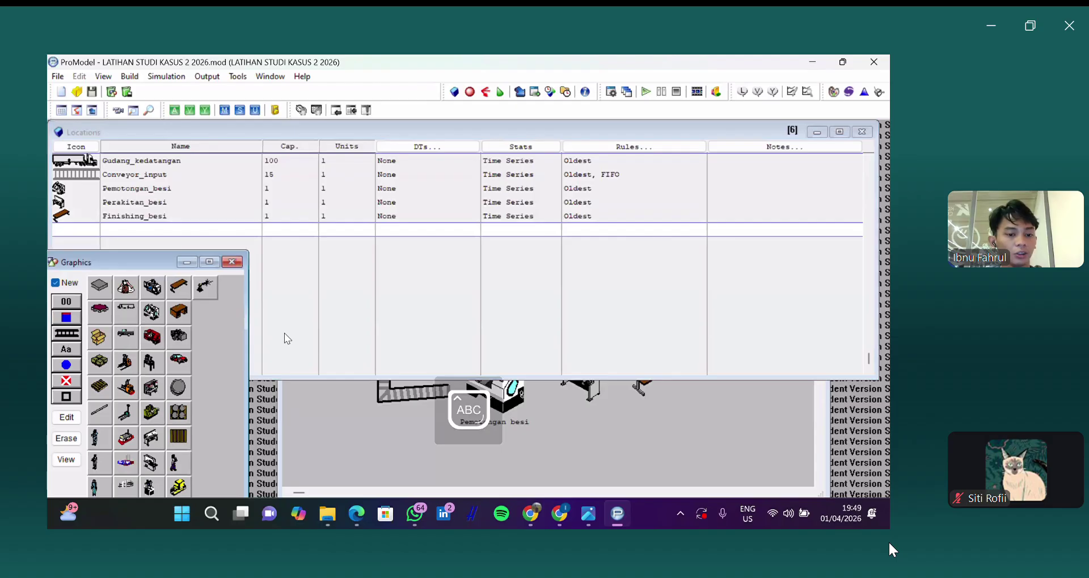
pyautogui.click(504, 481)
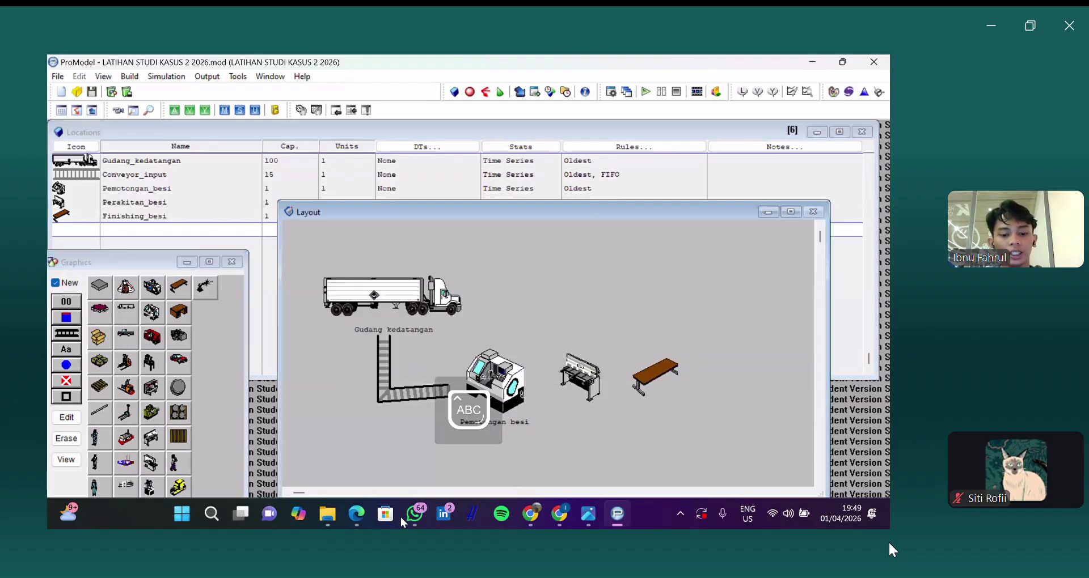
pyautogui.click(357, 517)
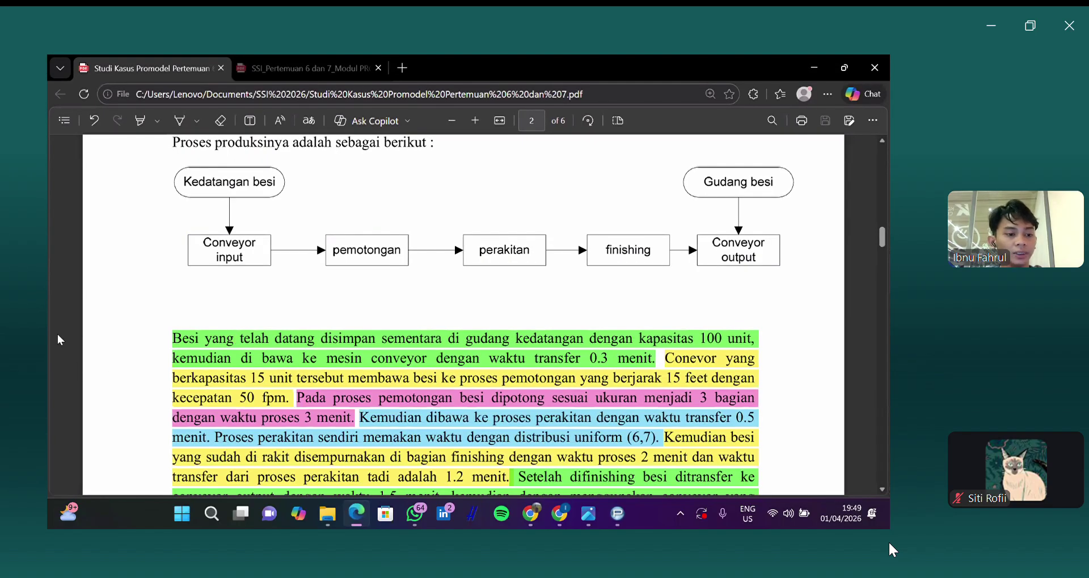
pyautogui.hotkey('alt', 'Tab')
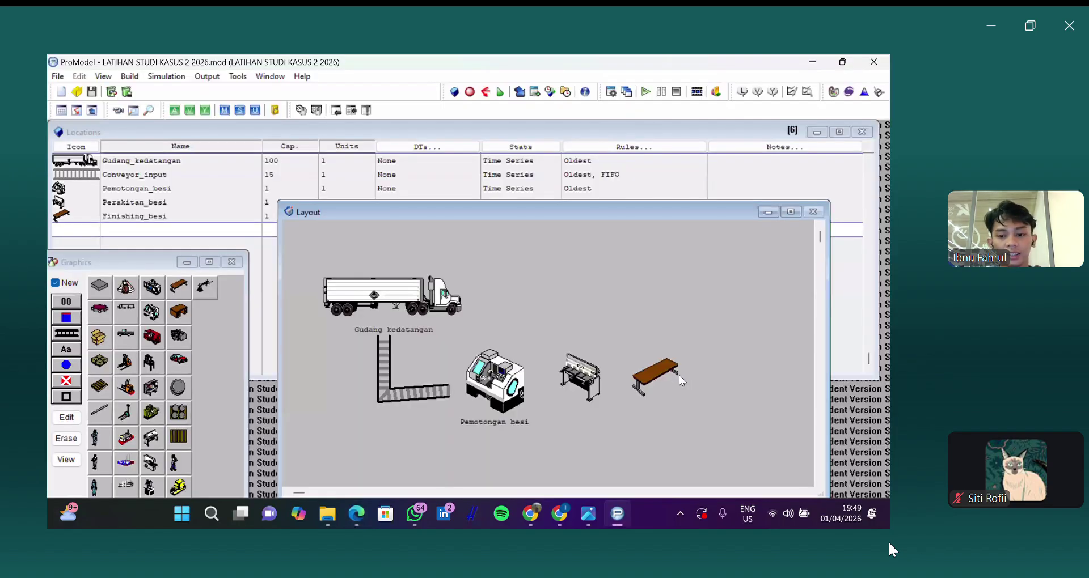
pyautogui.click(679, 376)
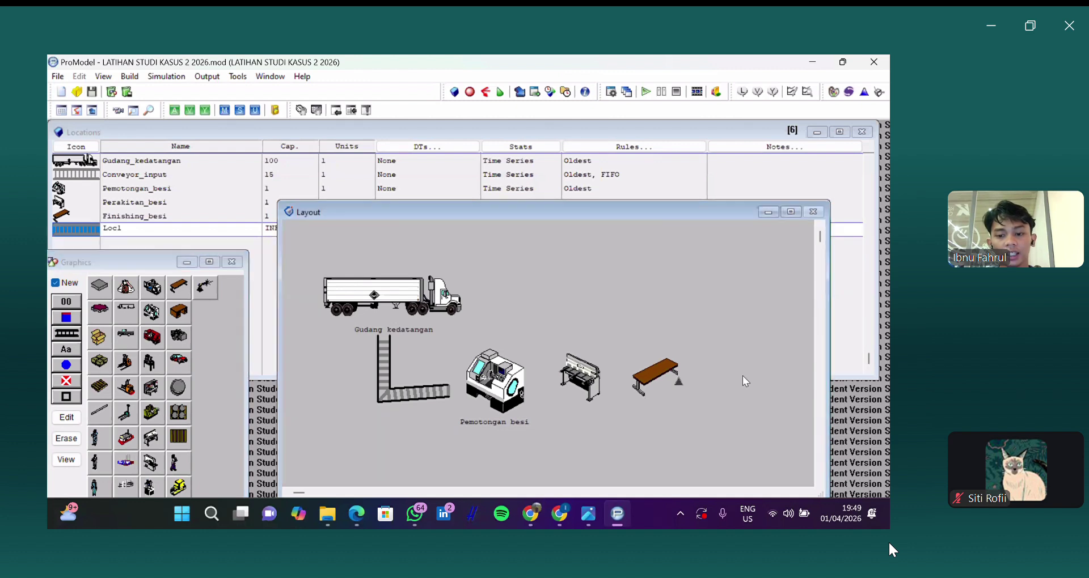
pyautogui.click(761, 377)
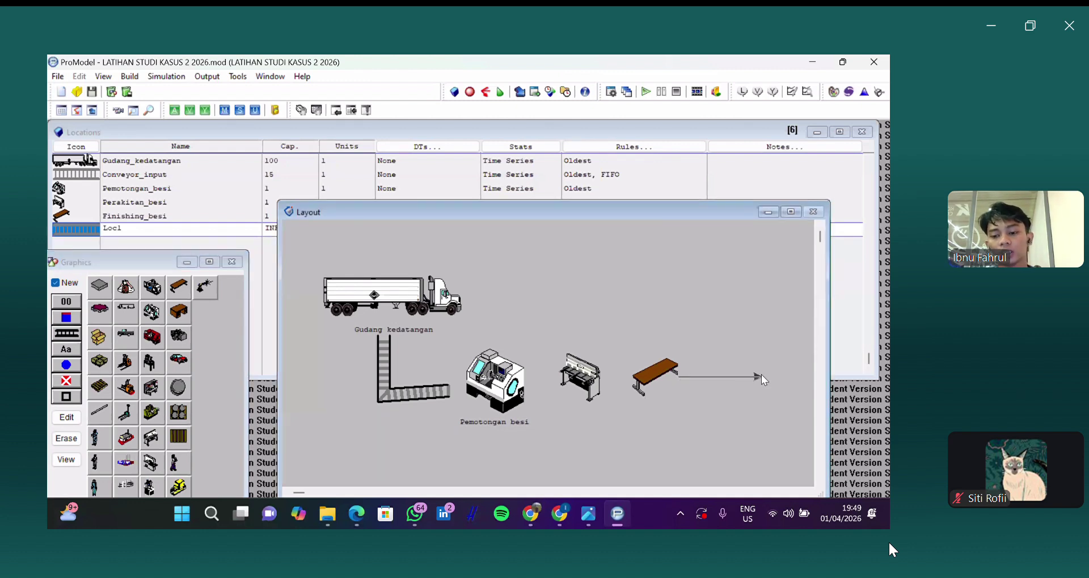
pyautogui.click(730, 376)
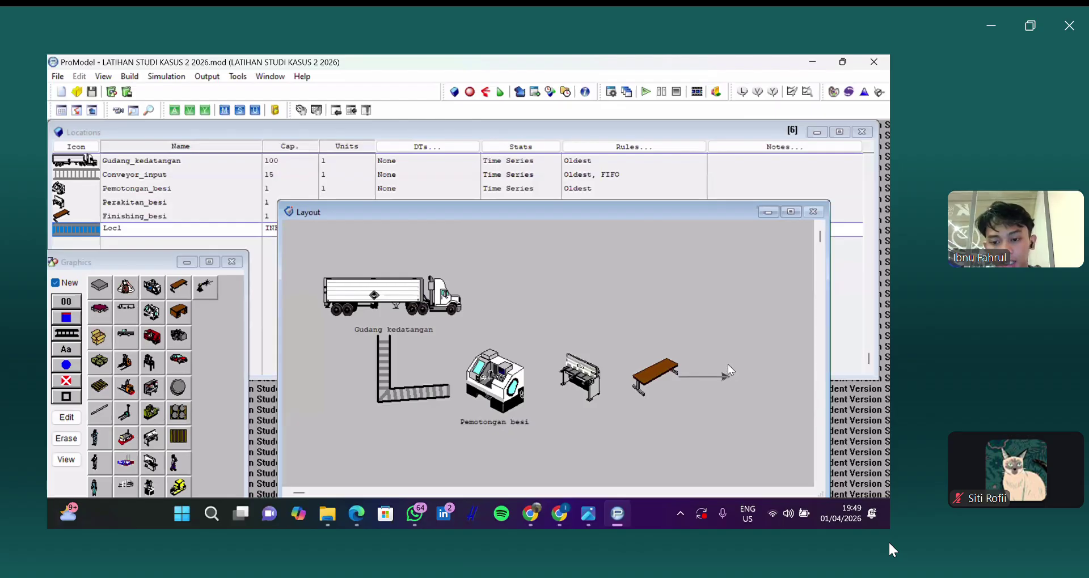
pyautogui.rightClick(723, 314)
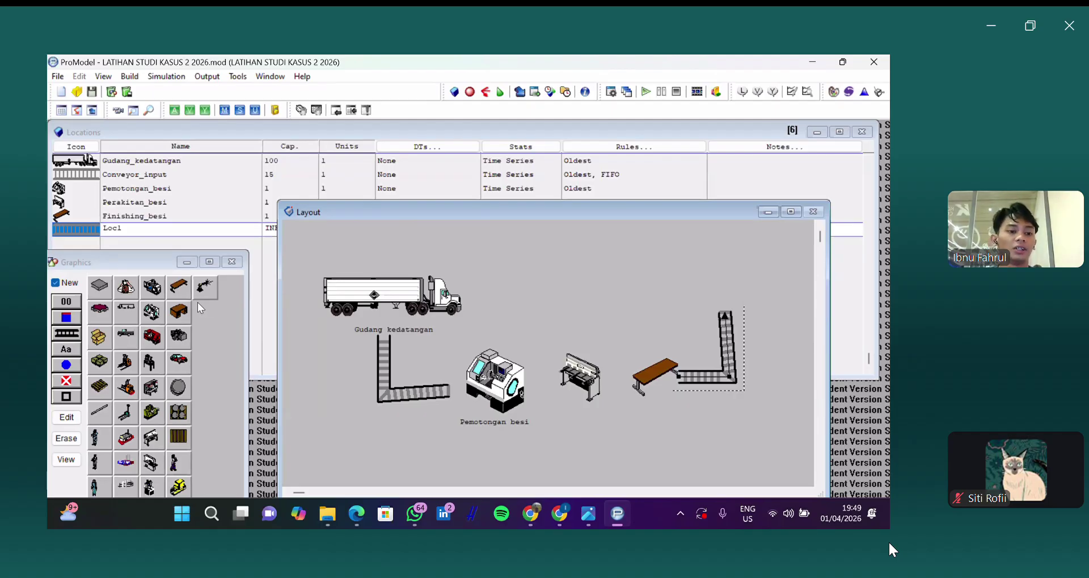
# Step: Rename the new conveyor location beside the finishing table as Conveyor_output
pyautogui.doubleClick(113, 229)
pyautogui.press('BackSpace')
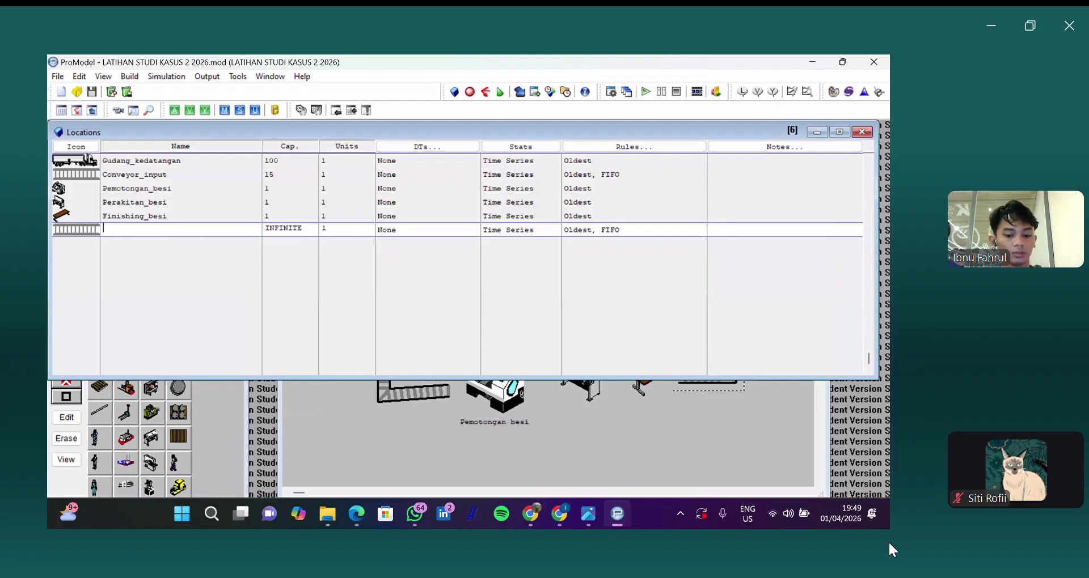
pyautogui.press('capslock')
pyautogui.write('C')
pyautogui.press('capslock')
pyautogui.write('onvey')
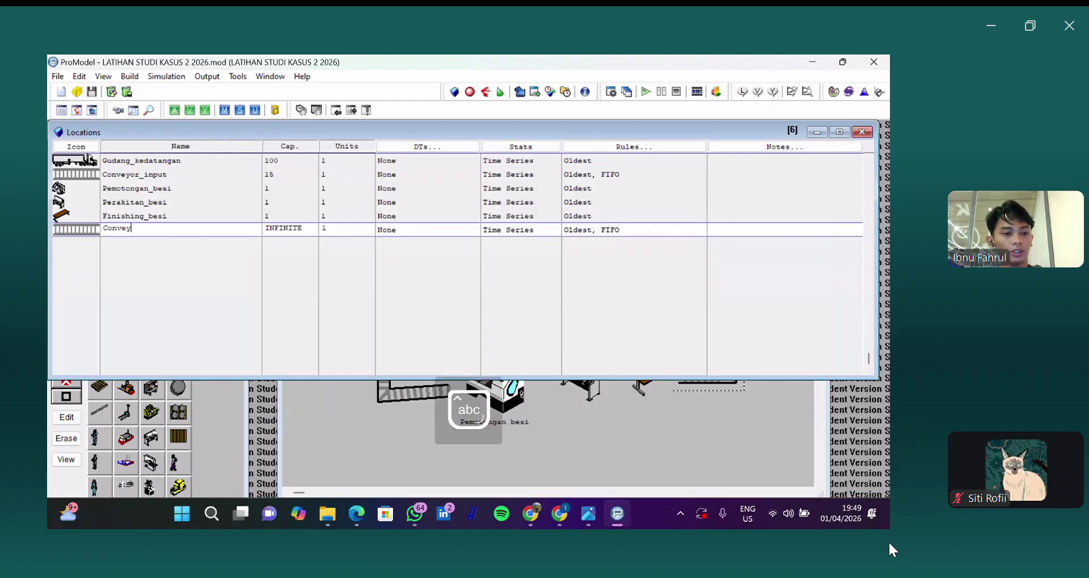
pyautogui.write('or_output')
pyautogui.press('capslock')
pyautogui.click(117, 248)
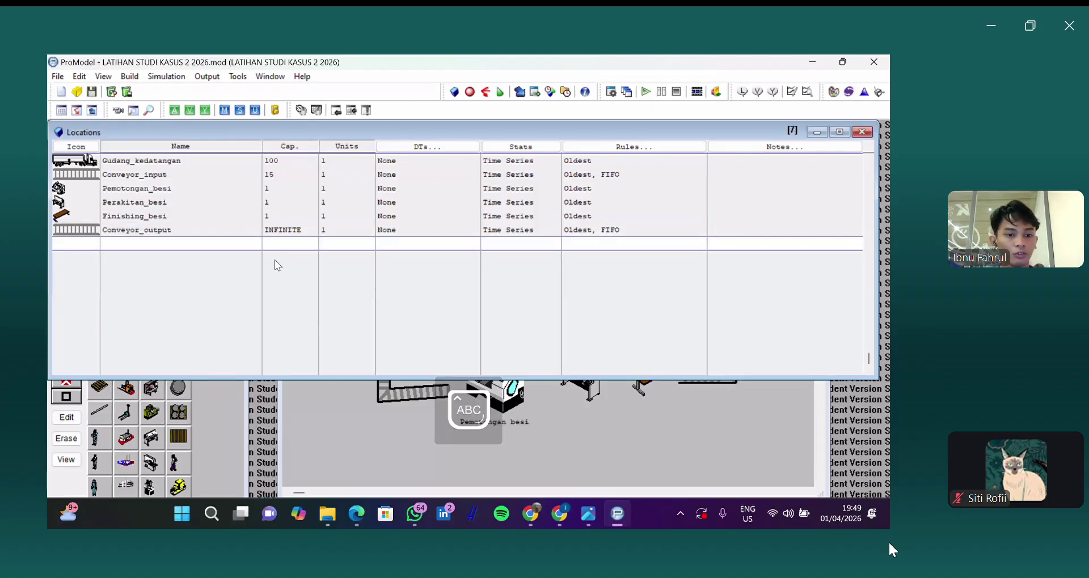
# Step: Add a building location, shrink its graphic and place it above the upper end of the output conveyor
pyautogui.click(239, 418)
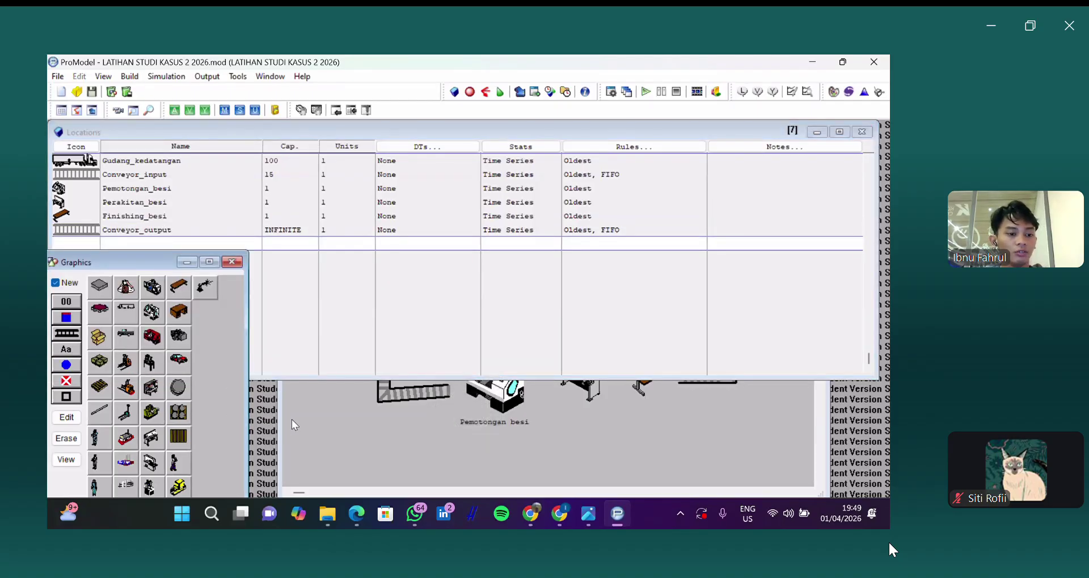
pyautogui.click(291, 419)
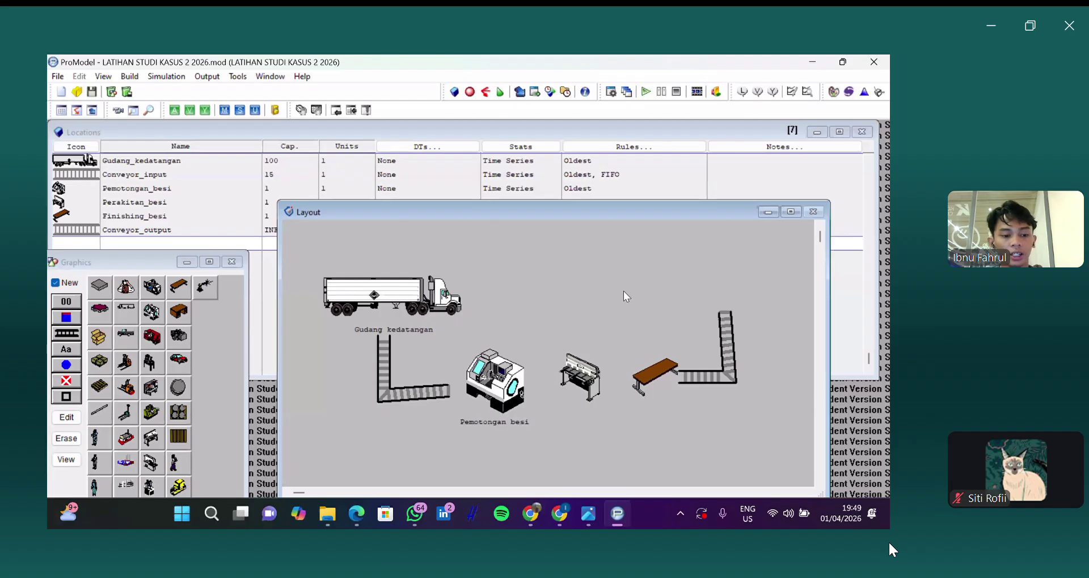
pyautogui.click(615, 274)
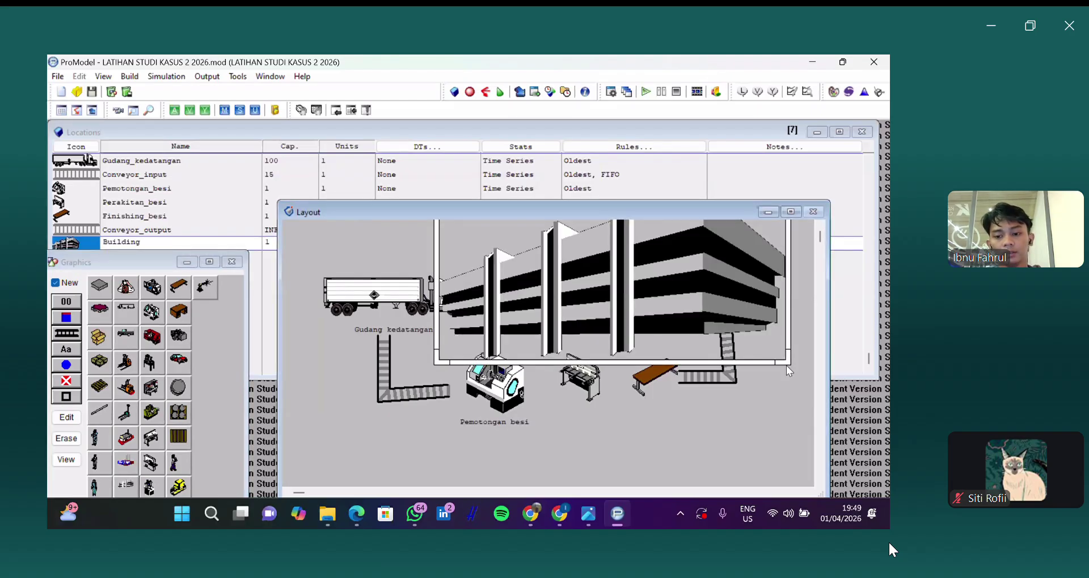
pyautogui.moveTo(786, 365); pyautogui.dragTo(591, 265)
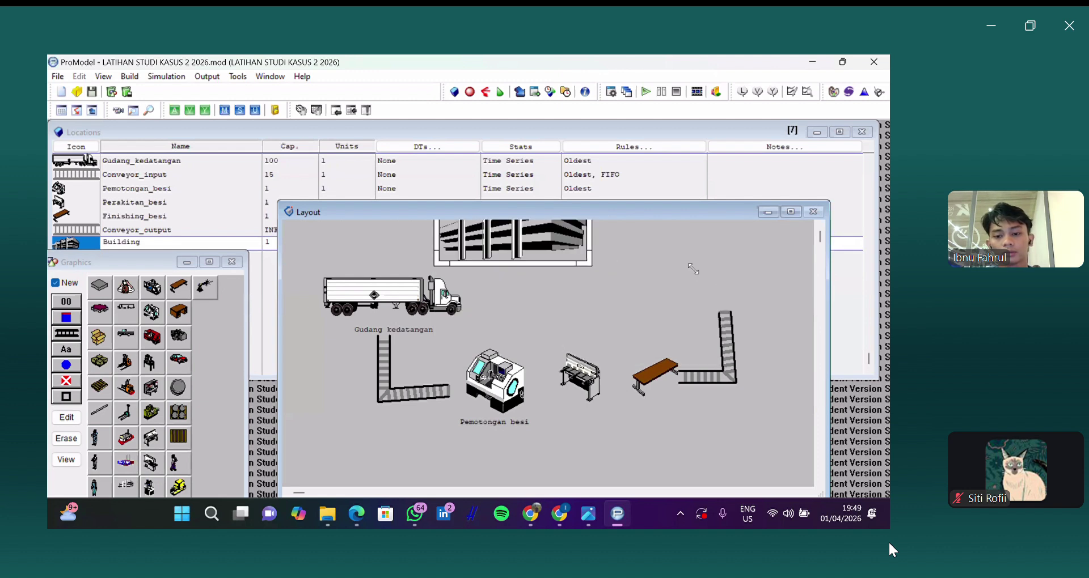
pyautogui.moveTo(711, 281); pyautogui.dragTo(764, 299)
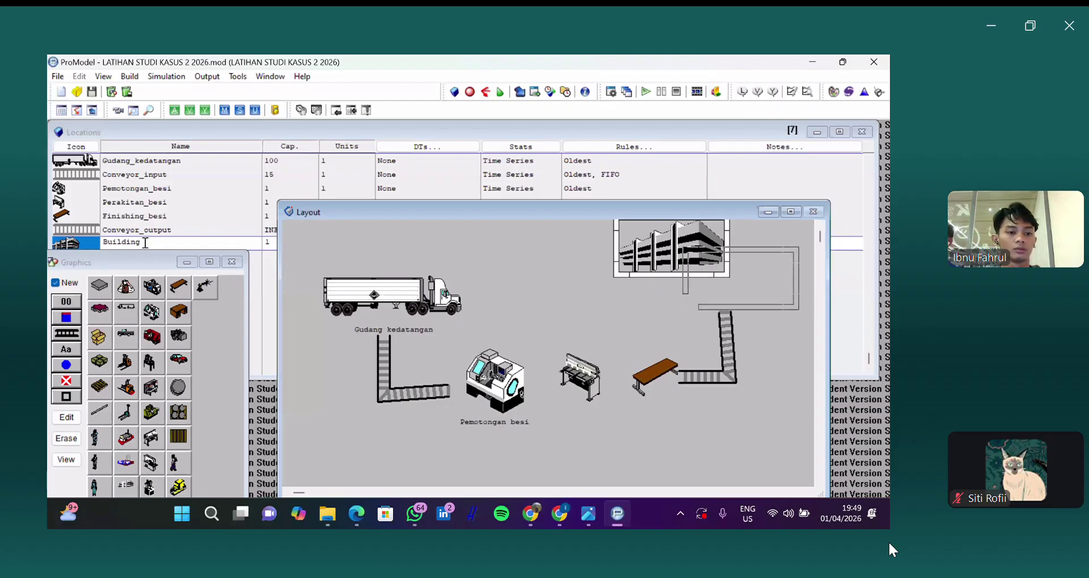
# Step: Rename the building location as Gudang_besi and bring the layout back into view
pyautogui.click(145, 242)
pyautogui.write('Gudang')
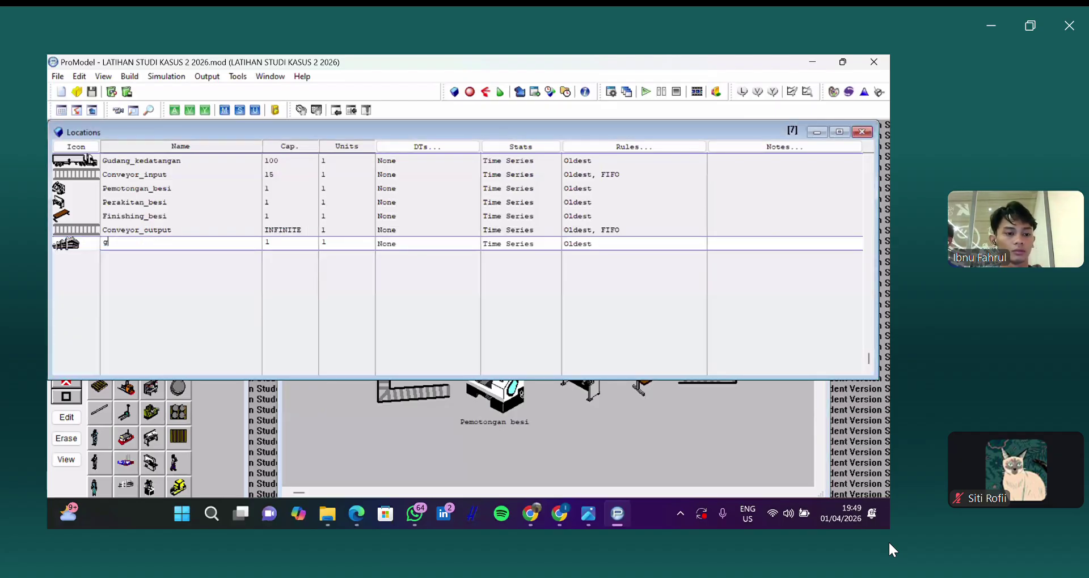
pyautogui.write('_besi')
pyautogui.press('capslock')
pyautogui.press('Return')
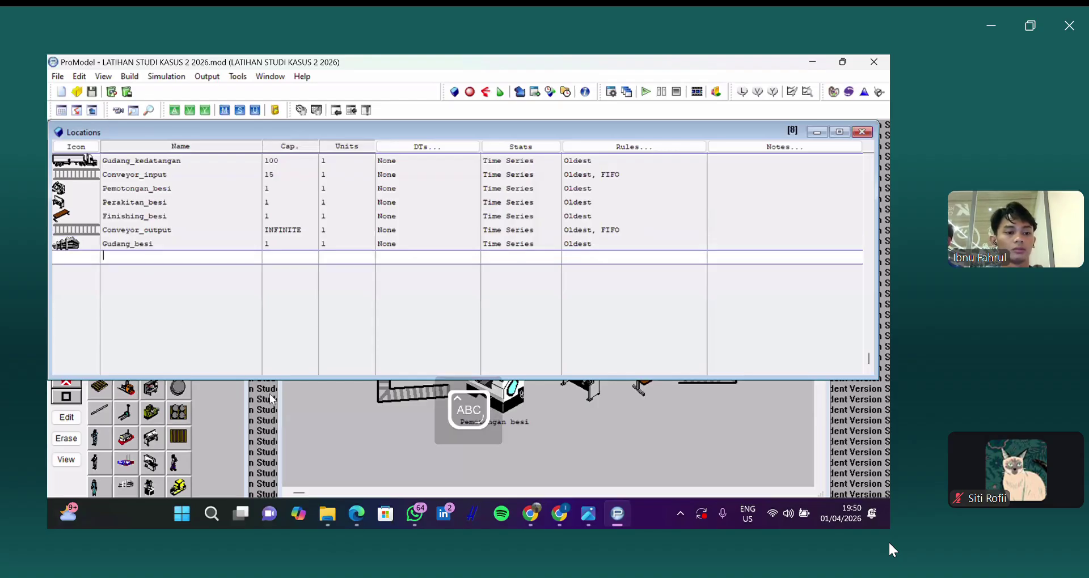
pyautogui.click(375, 383)
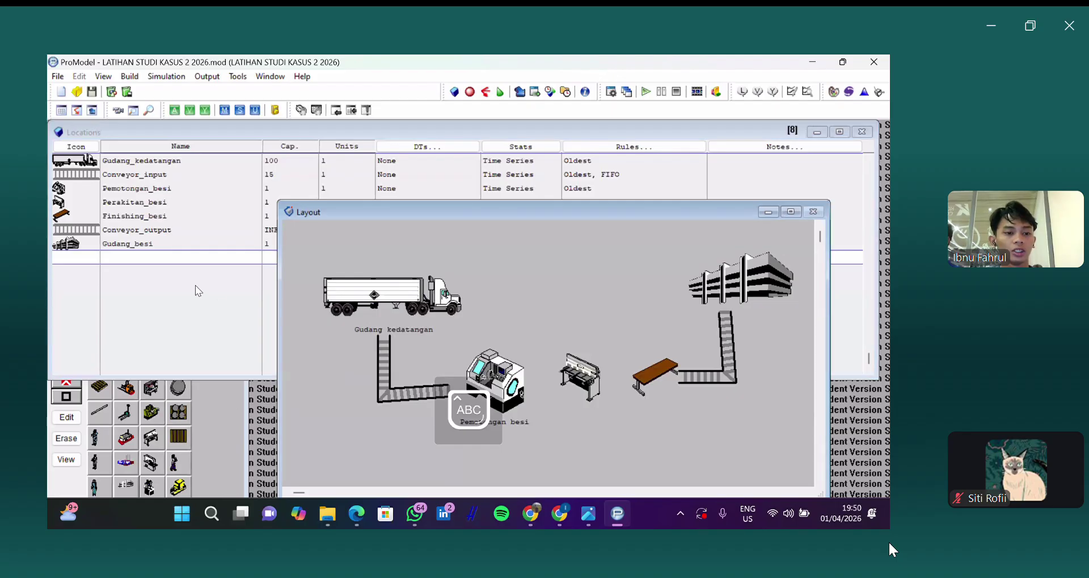
# Step: Review the production flow diagram and process description in the case study 2 PDF
pyautogui.click(174, 288)
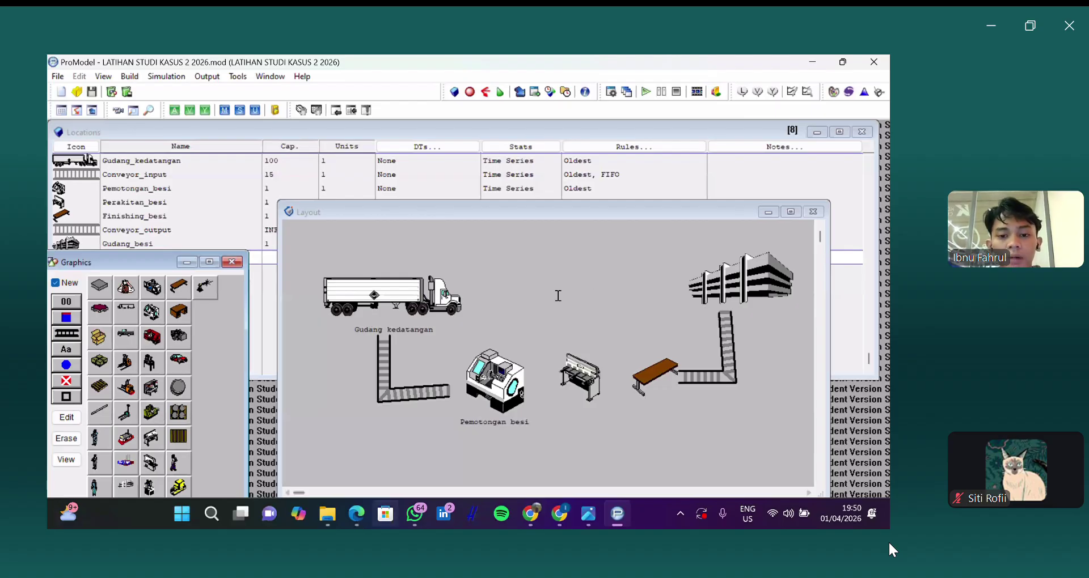
pyautogui.hotkey('alt', 'Tab')
pyautogui.hotkey('ctrl', '-')
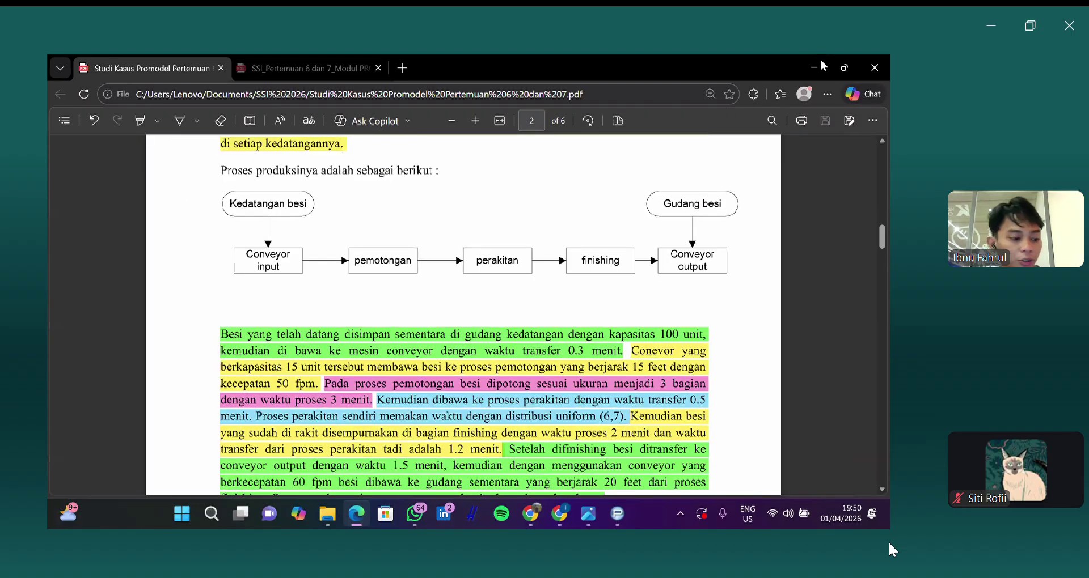
pyautogui.hotkey('ctrl', '-')
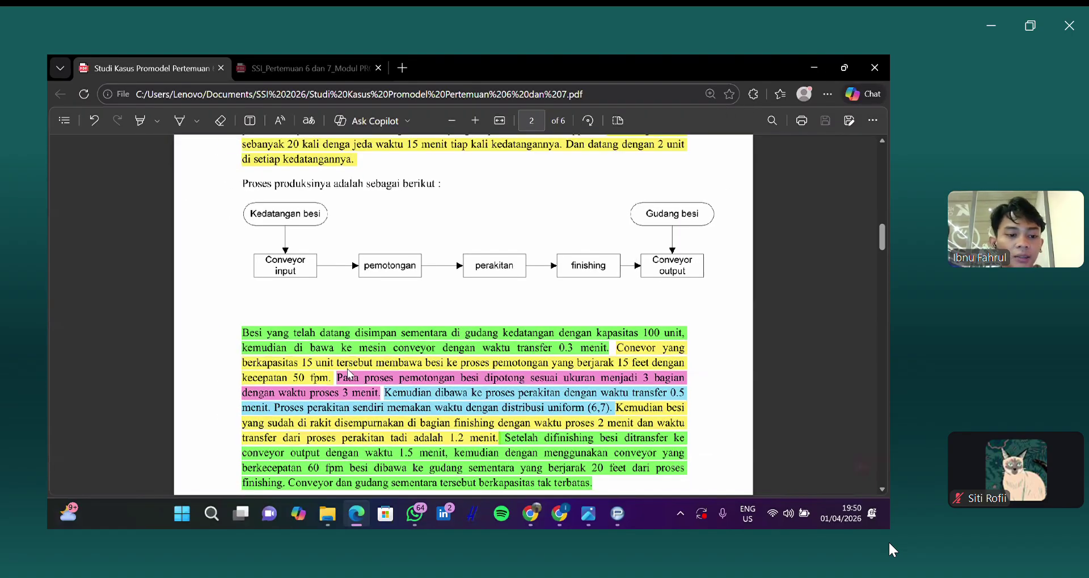
pyautogui.hotkey('ctrl', '-')
pyautogui.hotkey('alt', 'Tab')
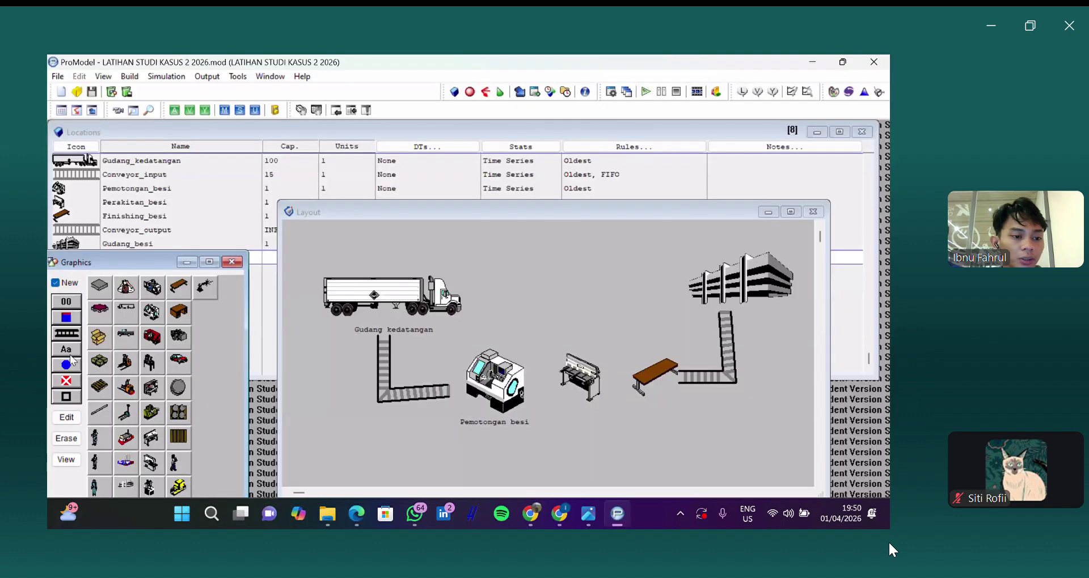
pyautogui.click(582, 393)
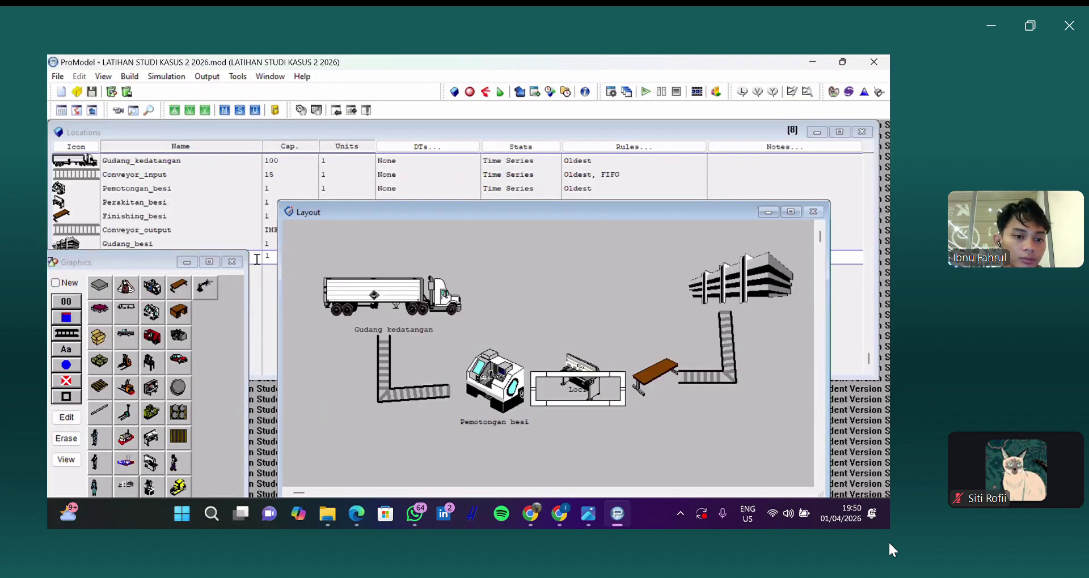
pyautogui.click(239, 254)
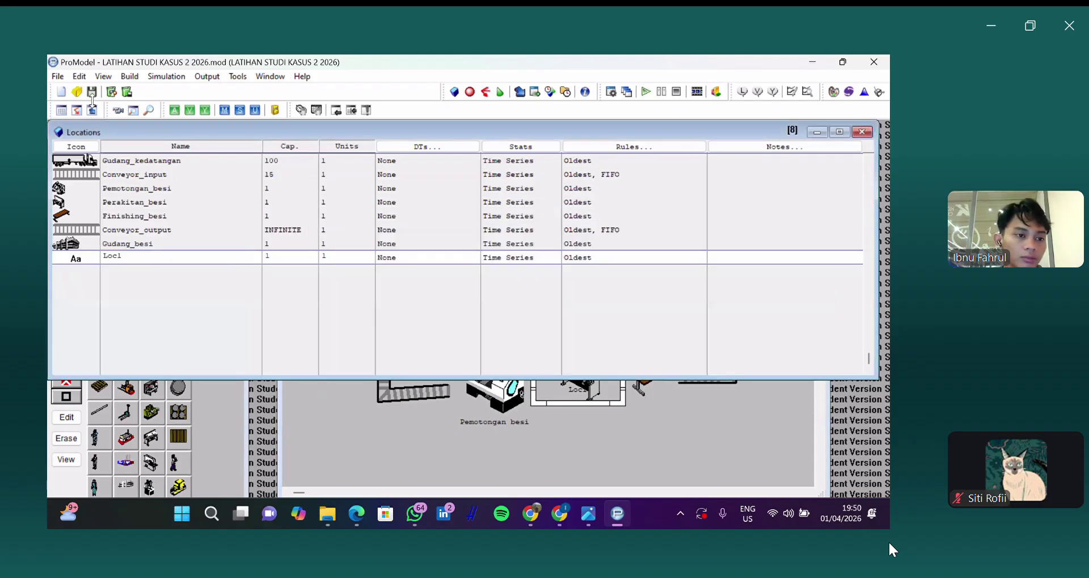
pyautogui.click(80, 76)
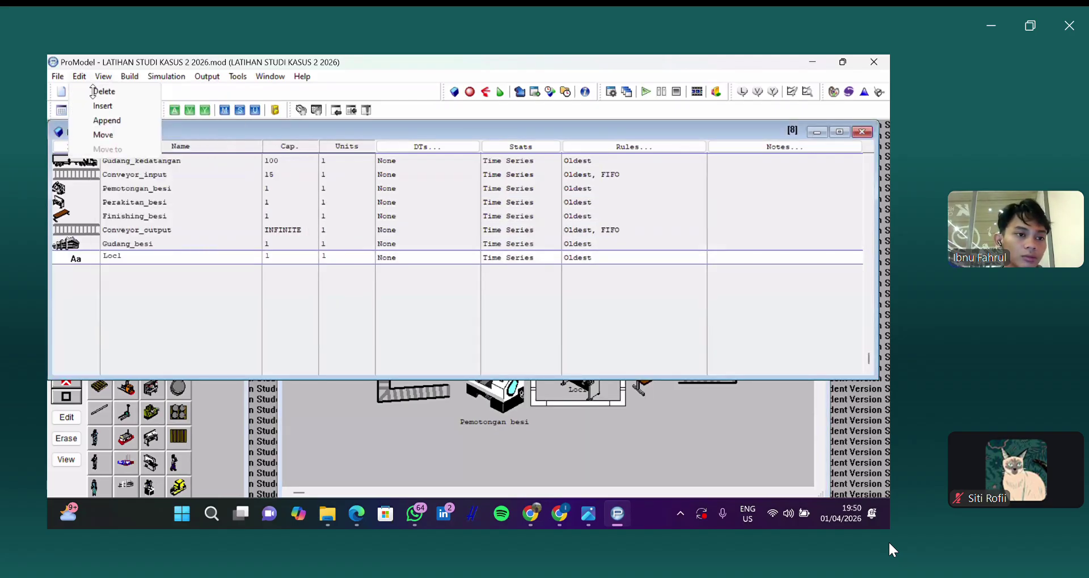
pyautogui.click(399, 364)
pyautogui.click(439, 328)
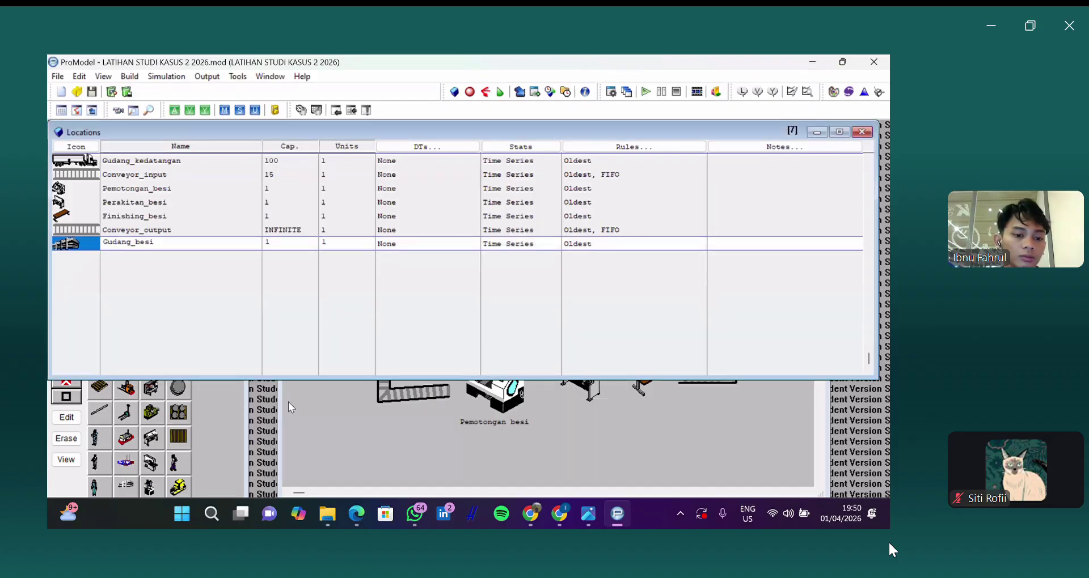
# Step: Add a name label to the existing Gudang_besi location and place it just below the assembly workbench
pyautogui.click(288, 402)
pyautogui.click(196, 387)
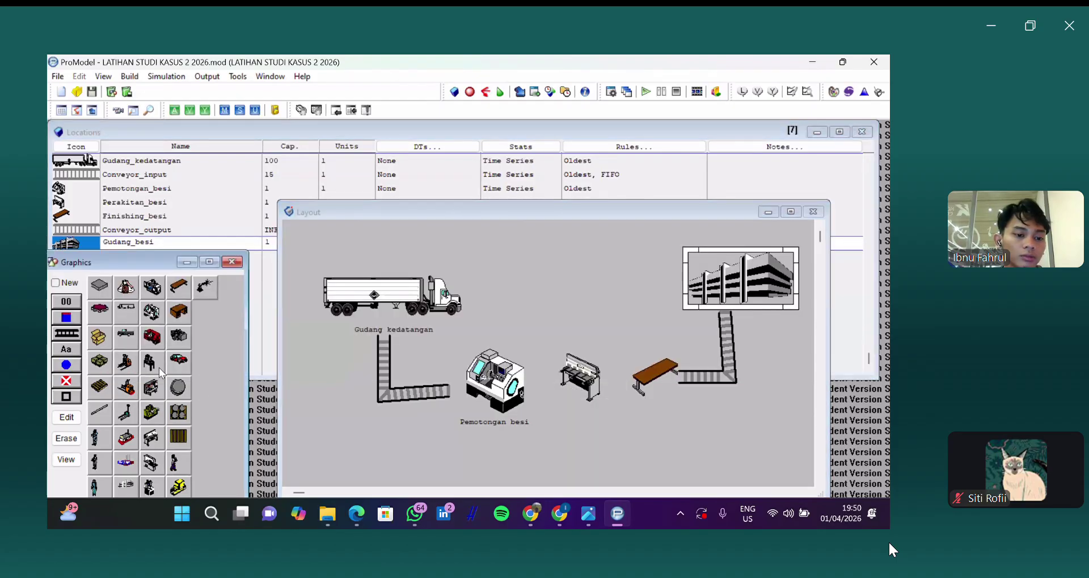
pyautogui.click(64, 351)
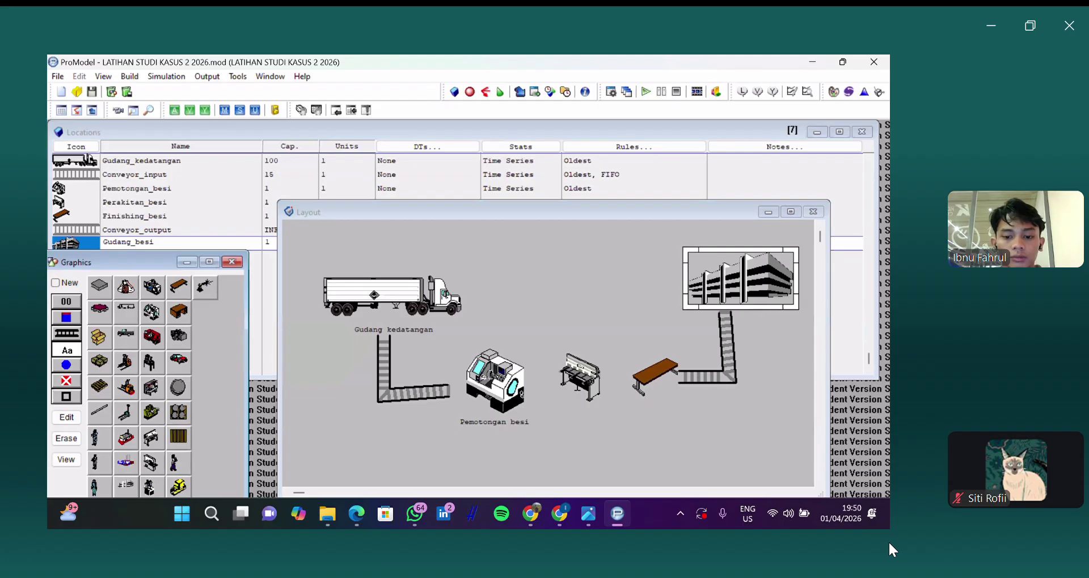
pyautogui.doubleClick(574, 386)
pyautogui.click(690, 360)
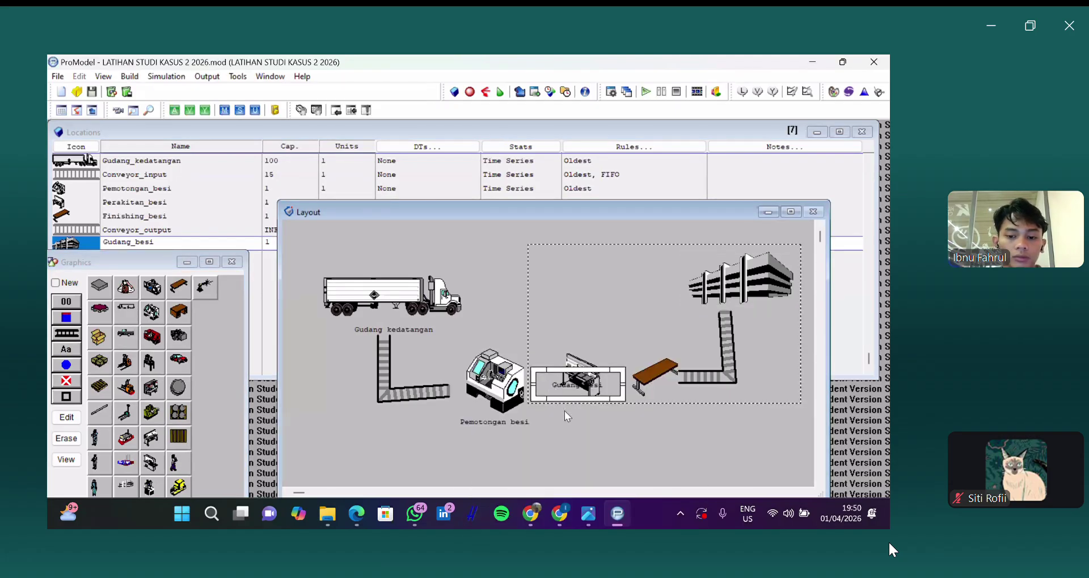
pyautogui.moveTo(563, 399); pyautogui.dragTo(563, 413)
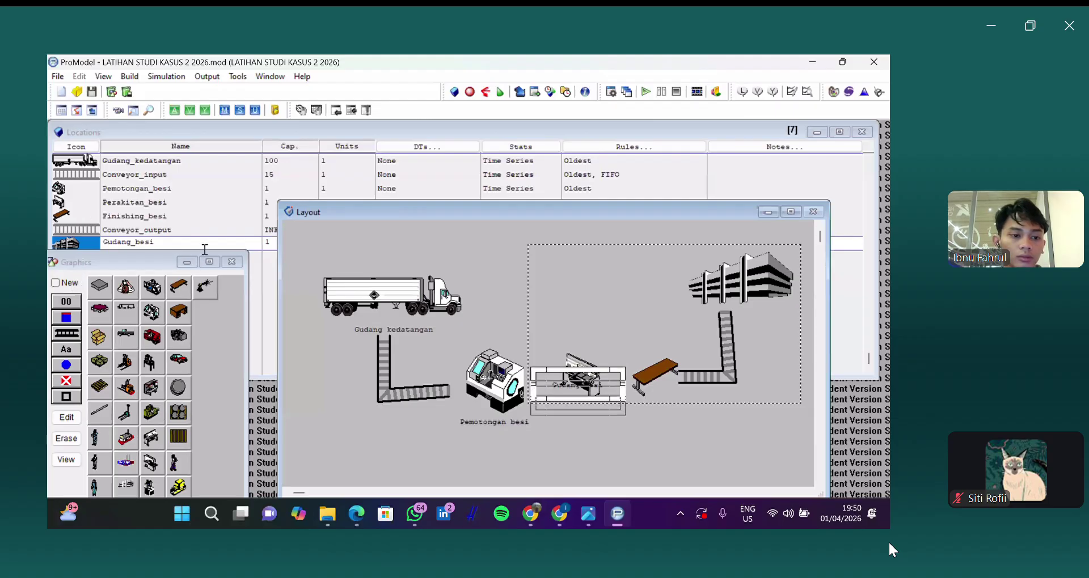
# Step: Move the Finishing_besi table closer to the assembly workbench
pyautogui.click(188, 225)
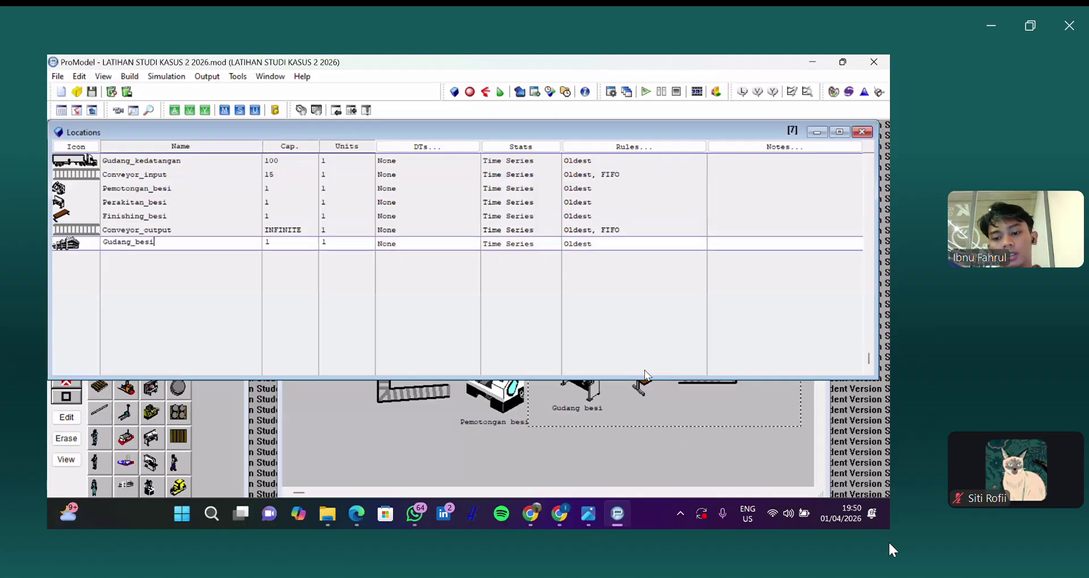
pyautogui.click(332, 387)
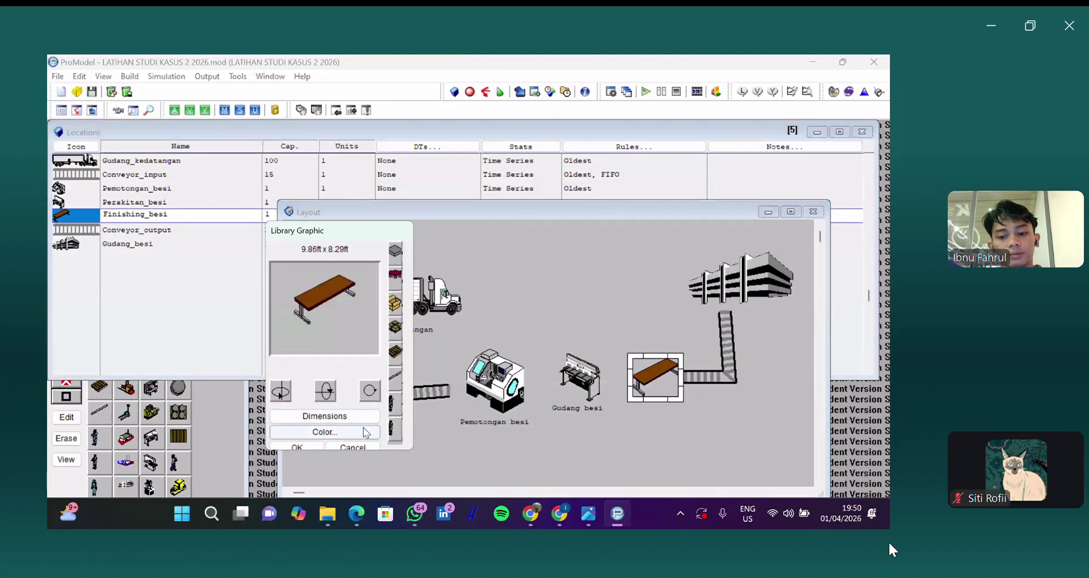
pyautogui.moveTo(652, 377); pyautogui.dragTo(615, 335)
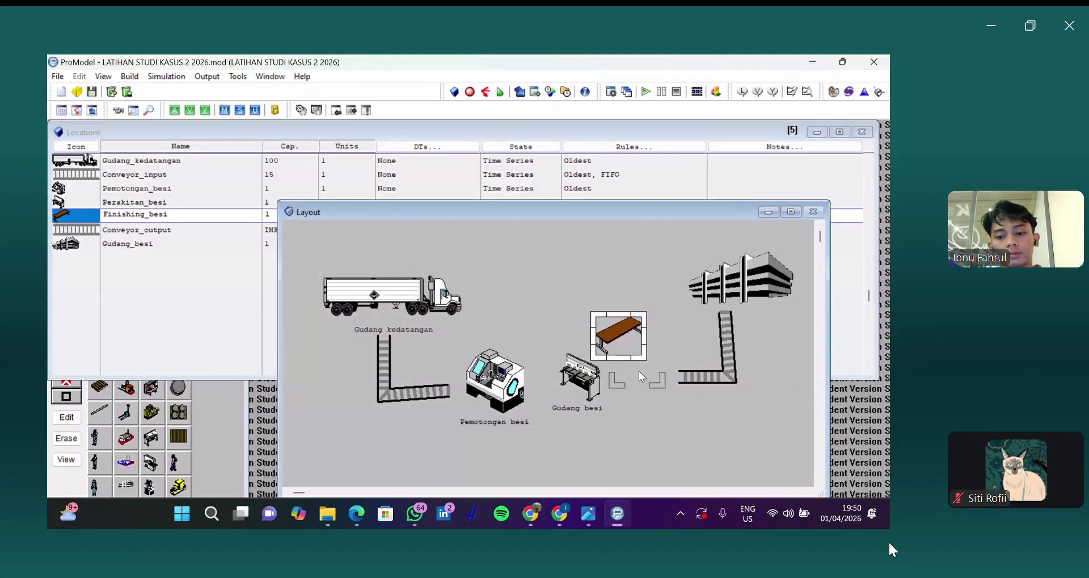
pyautogui.moveTo(640, 376); pyautogui.dragTo(641, 373)
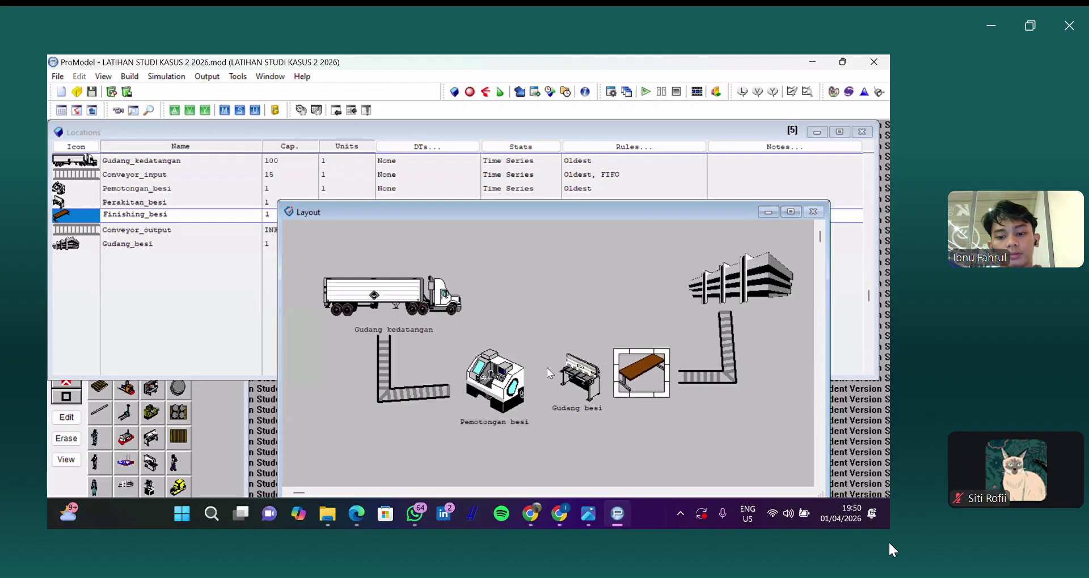
# Step: Add a name label to the existing Finishing_besi location and place it just below the finishing table
pyautogui.click(224, 392)
pyautogui.click(55, 283)
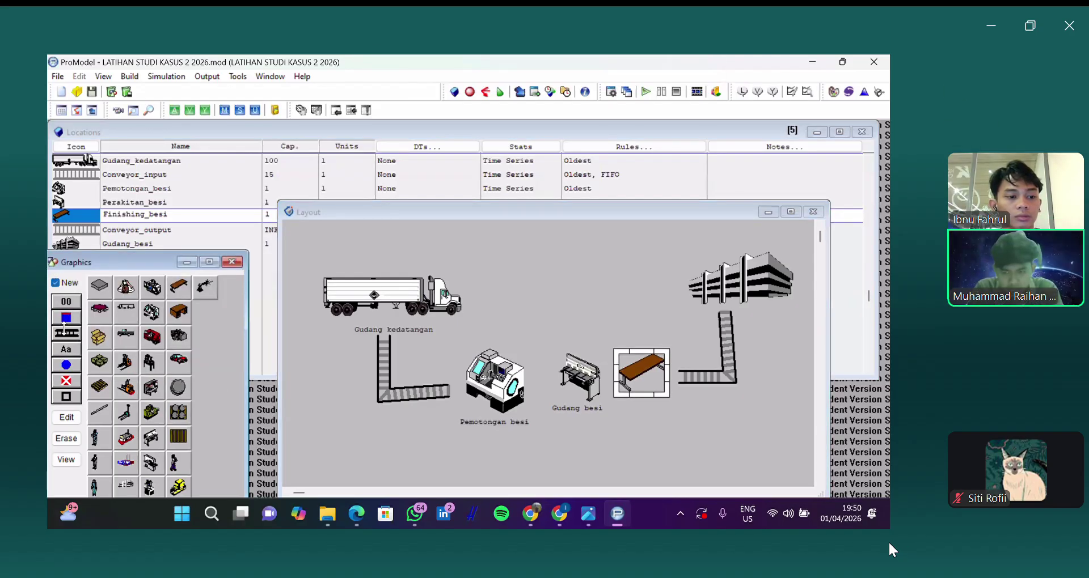
pyautogui.click(66, 349)
pyautogui.moveTo(626, 374); pyautogui.dragTo(639, 403)
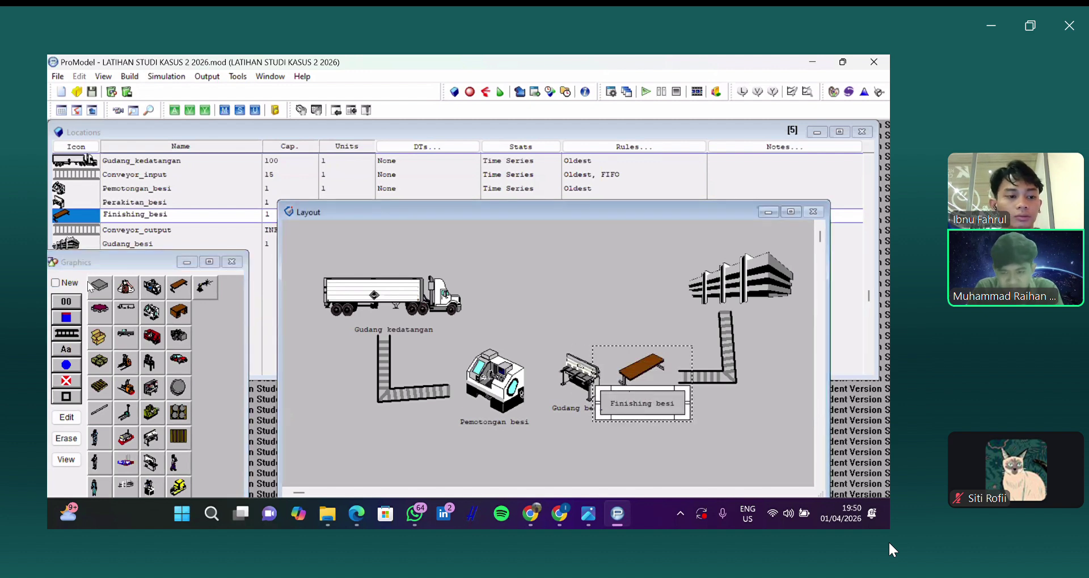
pyautogui.click(55, 283)
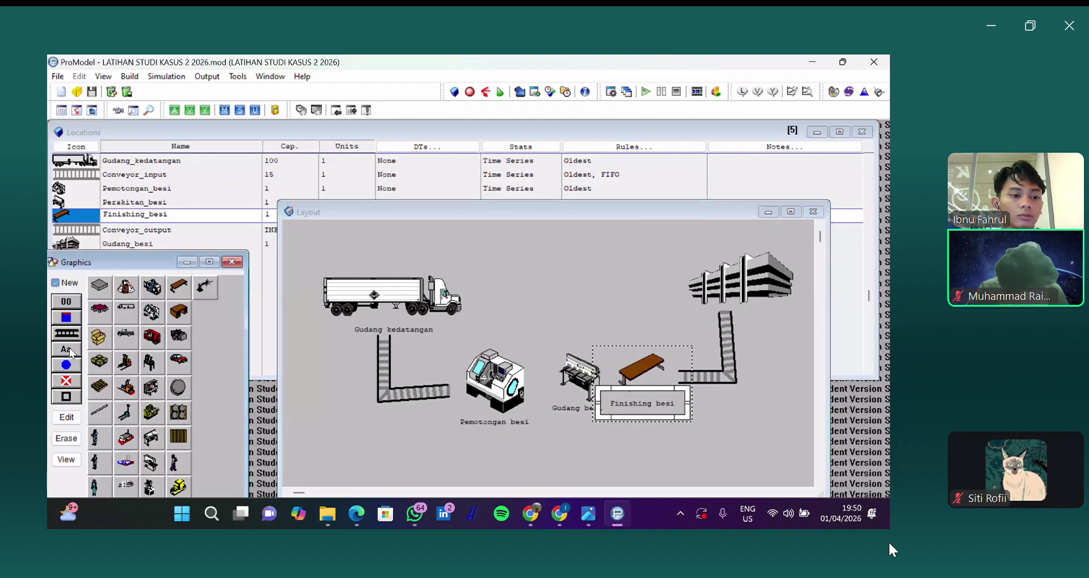
pyautogui.click(127, 244)
pyautogui.click(226, 400)
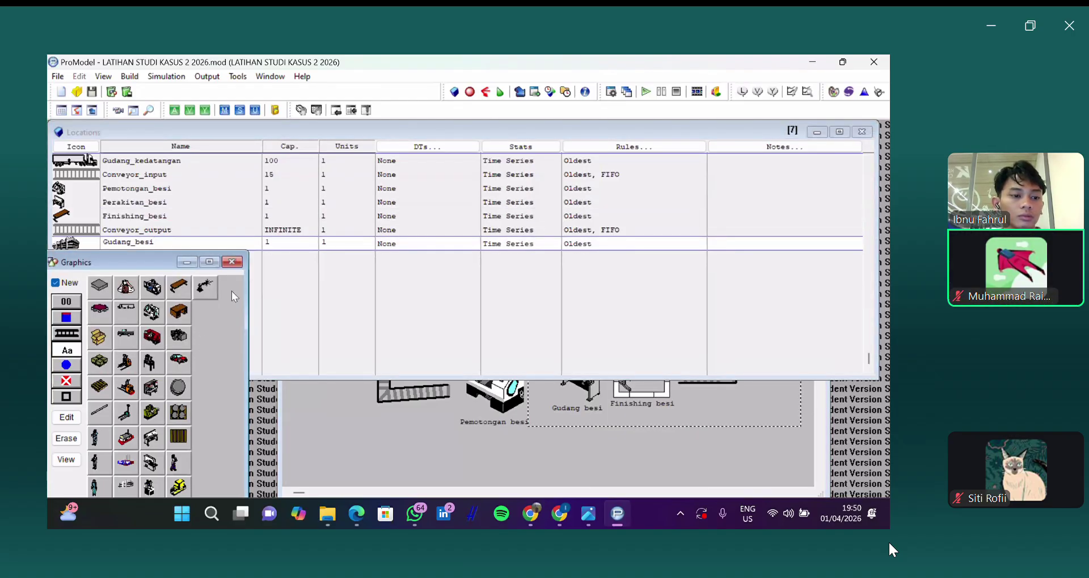
pyautogui.click(293, 403)
pyautogui.click(288, 419)
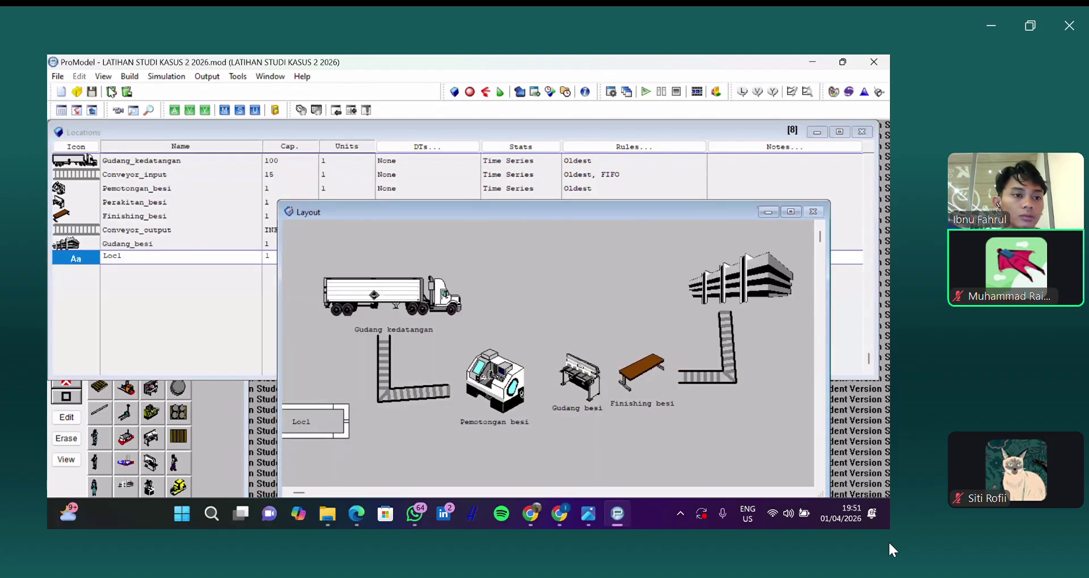
pyautogui.click(80, 77)
pyautogui.click(103, 76)
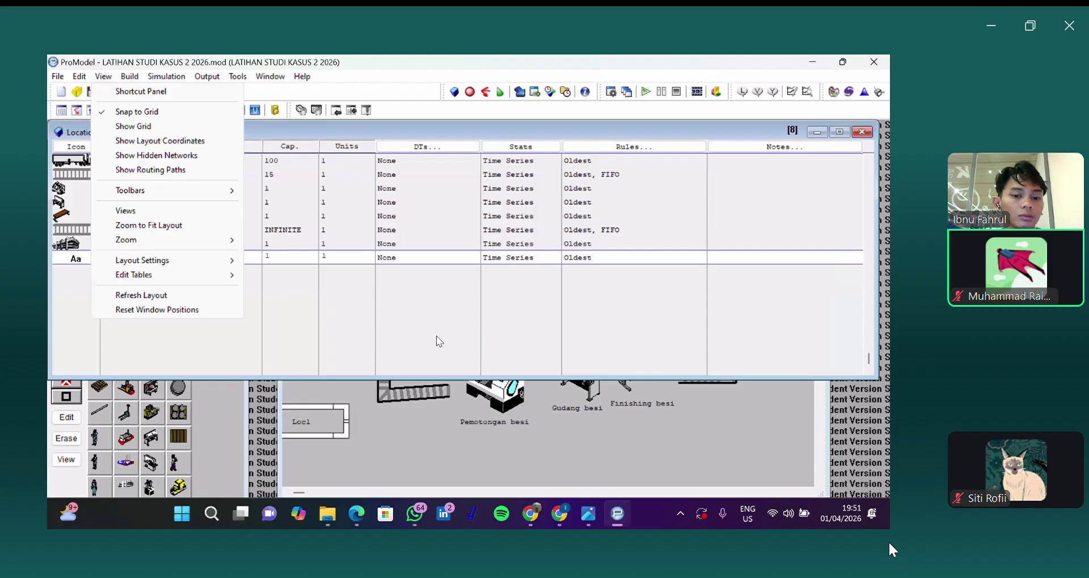
pyautogui.click(94, 92)
pyautogui.press('Return')
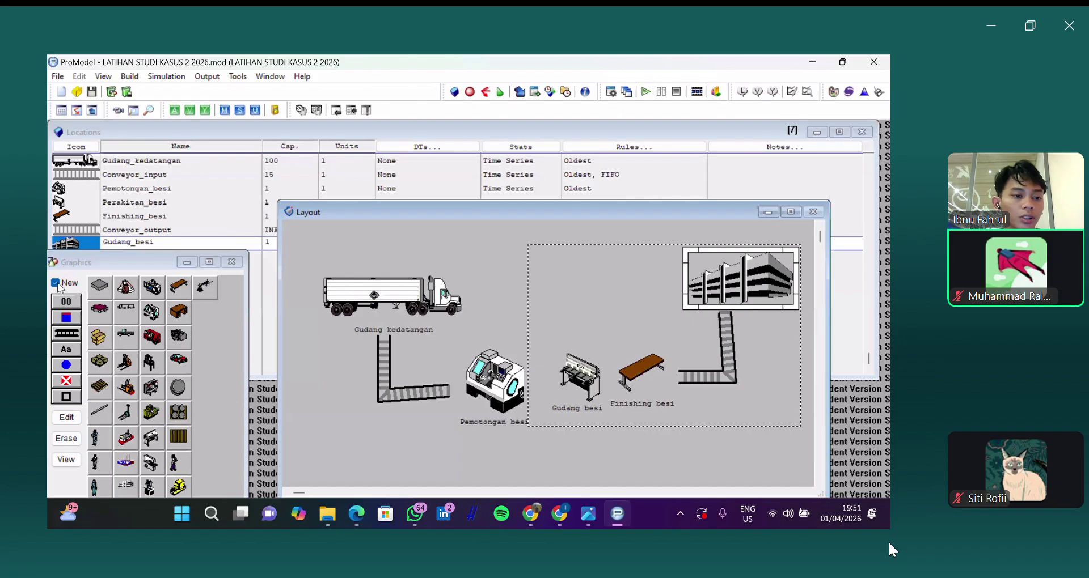
# Step: Add a Gudang besi name label at the lower edge of the building, then re-enable creating graphics as new locations
pyautogui.click(71, 348)
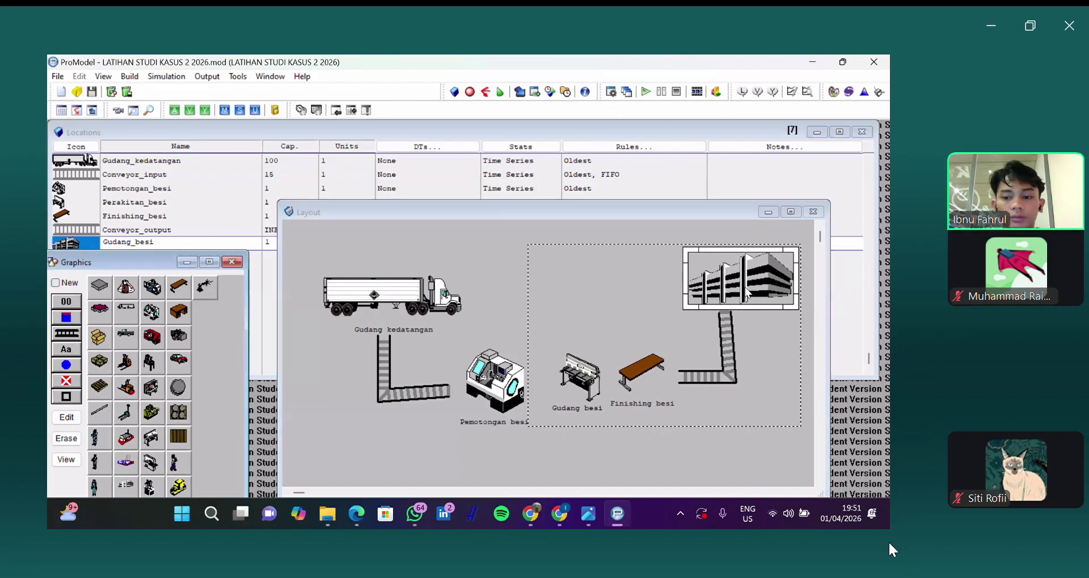
pyautogui.click(766, 311)
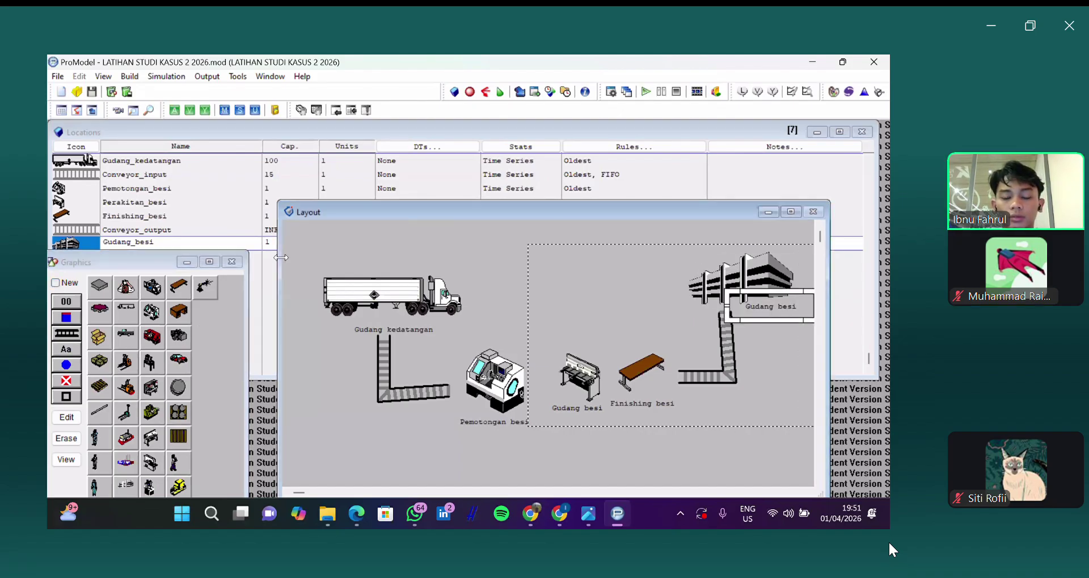
pyautogui.click(56, 282)
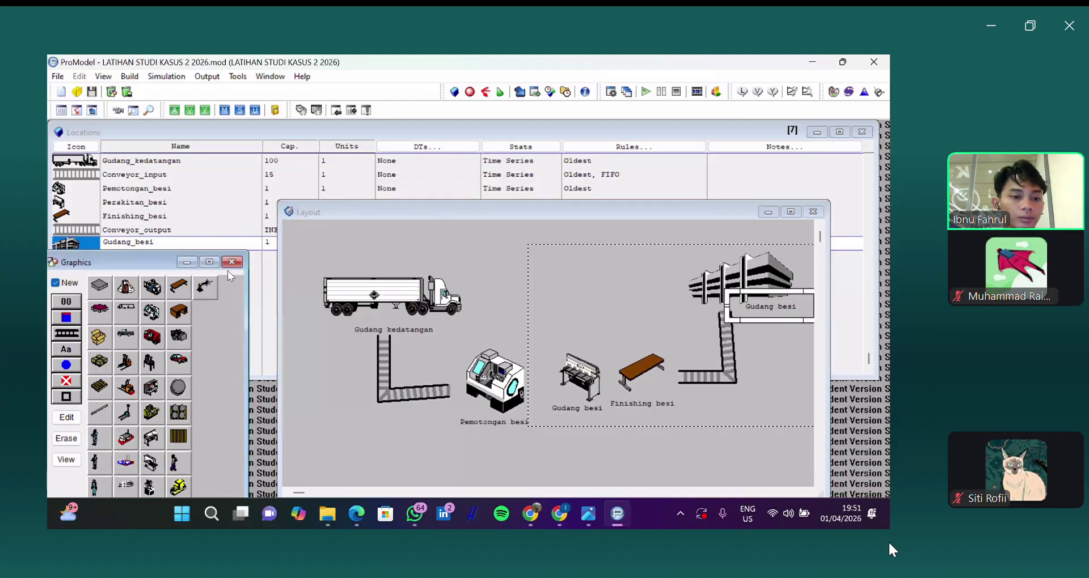
# Step: Go through the locations table from Gudang_besi up to Gudang_kedatangan and check the buffer requirement in the case study PDF
pyautogui.click(184, 221)
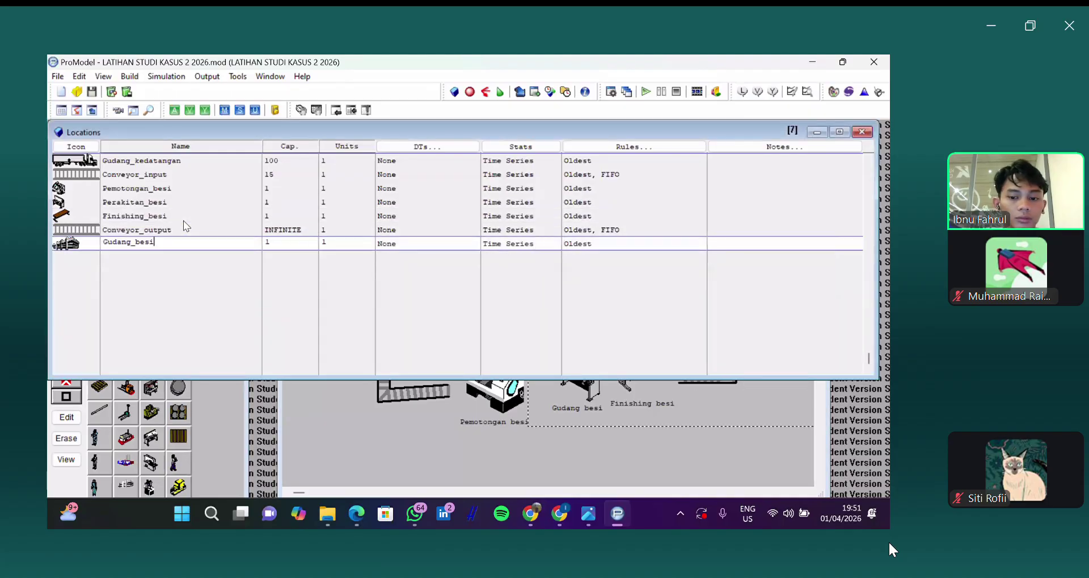
pyautogui.press('Up')
pyautogui.press('Up')
pyautogui.press('Up')
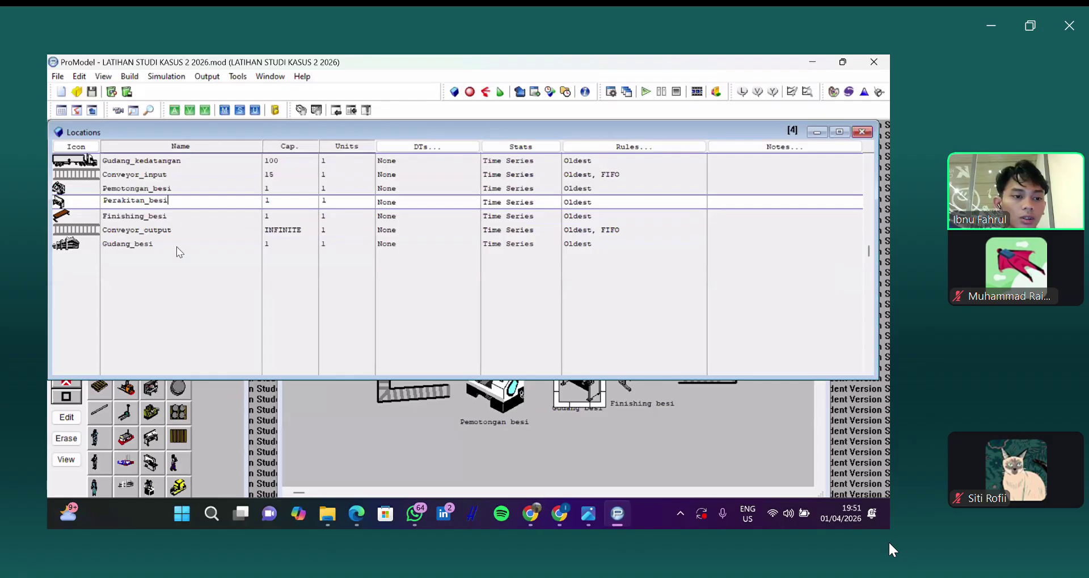
pyautogui.press('Up')
pyautogui.press('Up')
pyautogui.press('Up')
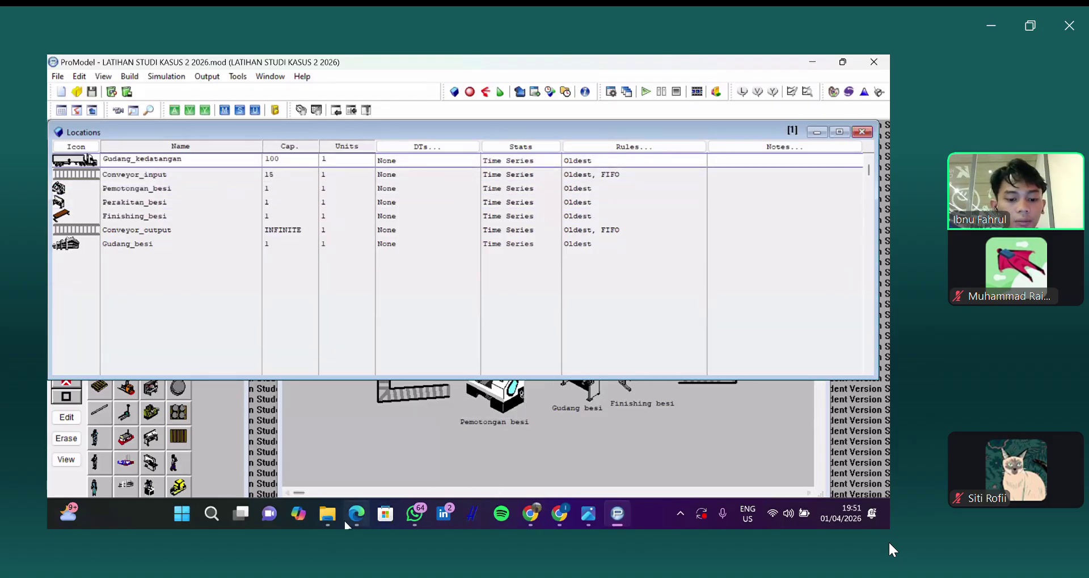
pyautogui.click(357, 514)
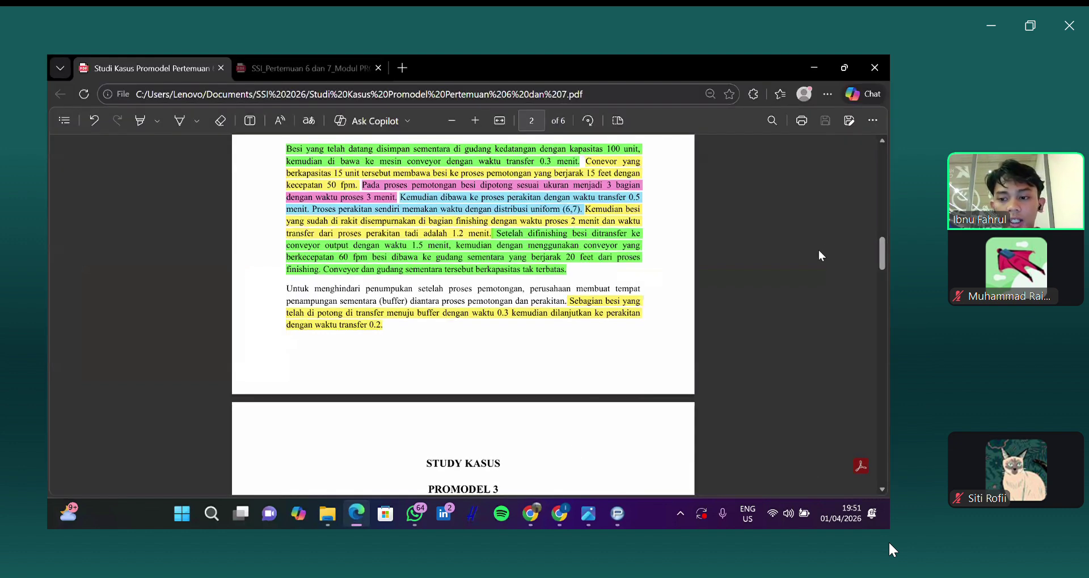
pyautogui.scroll(-1, 623, 221)
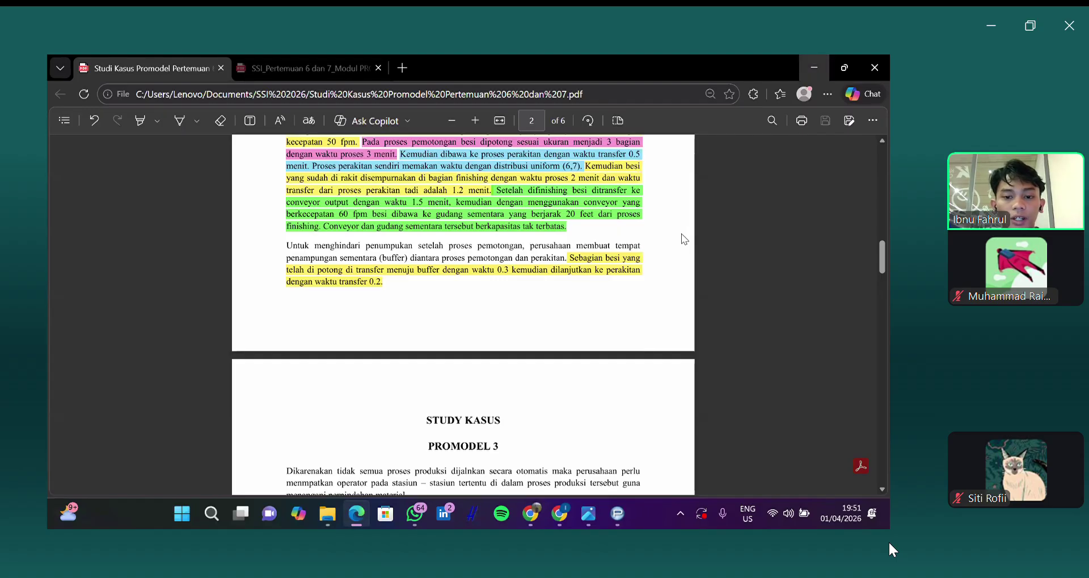
pyautogui.hotkey('alt', 'Tab')
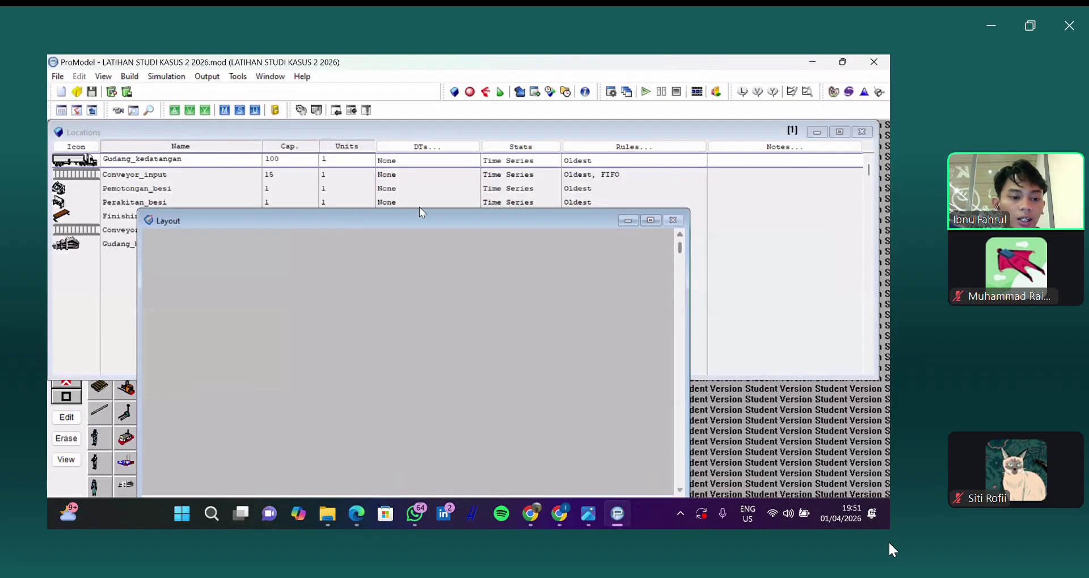
# Step: Add a cardboard box as a new location below the assembly workbench and enlarge its graphic
pyautogui.scroll(2, 268, 356)
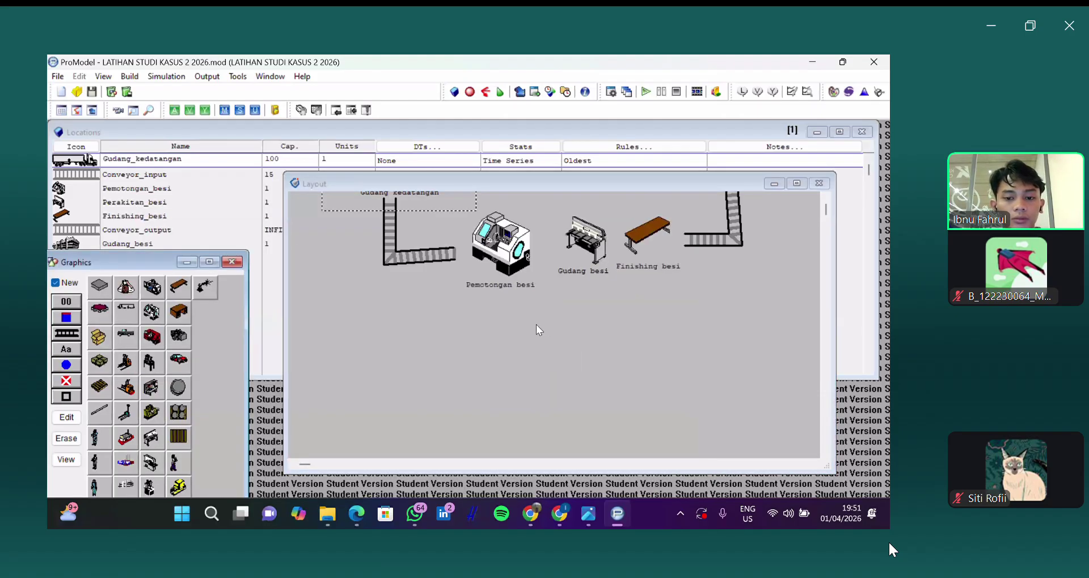
pyautogui.click(578, 334)
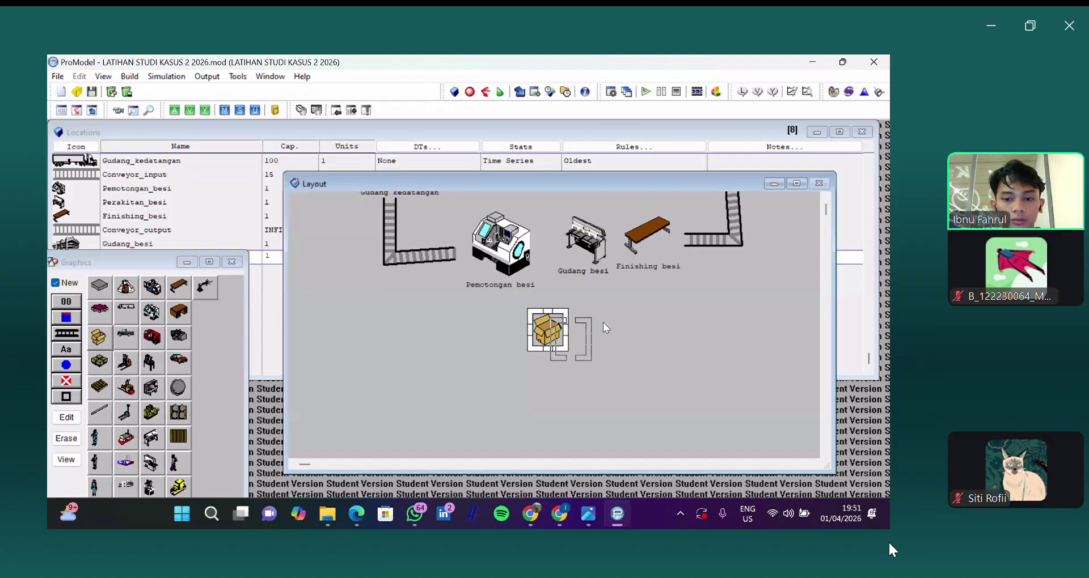
pyautogui.moveTo(573, 322); pyautogui.dragTo(633, 361)
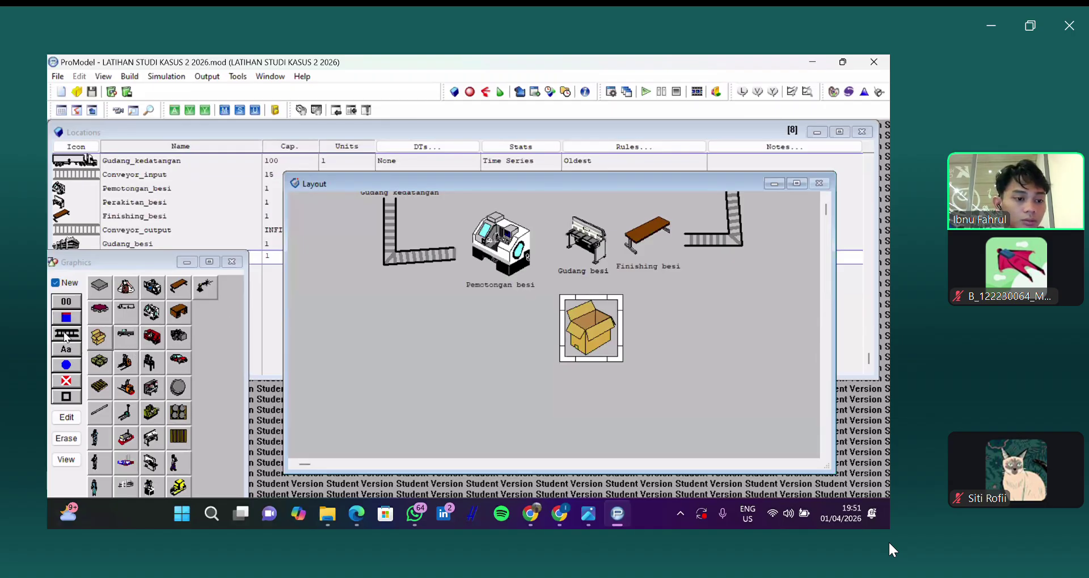
# Step: Add a name label to the existing box location just below its graphic, then re-enable creating graphics as new locations
pyautogui.click(56, 282)
pyautogui.click(66, 348)
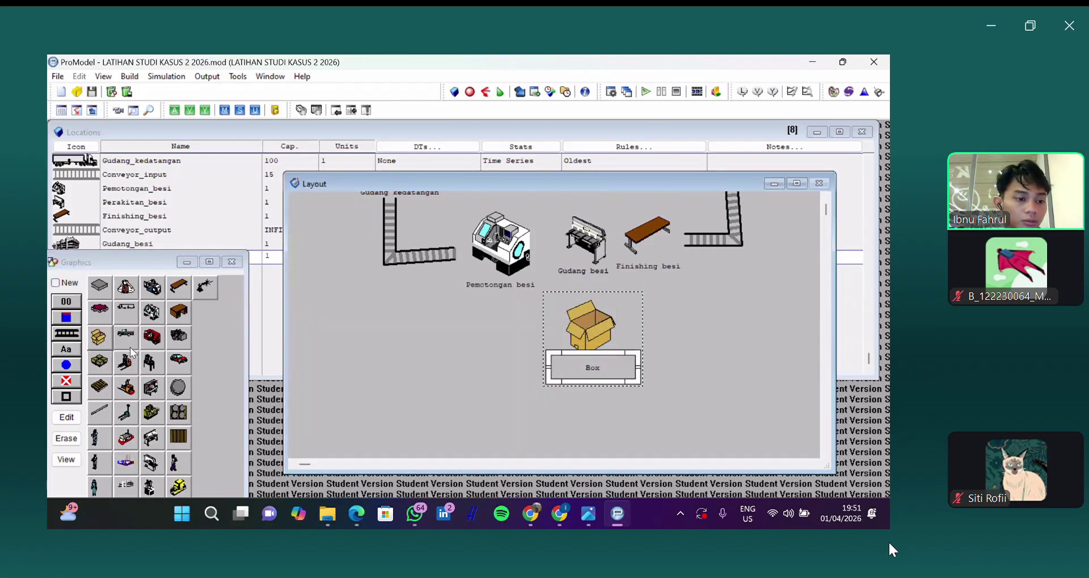
pyautogui.click(64, 283)
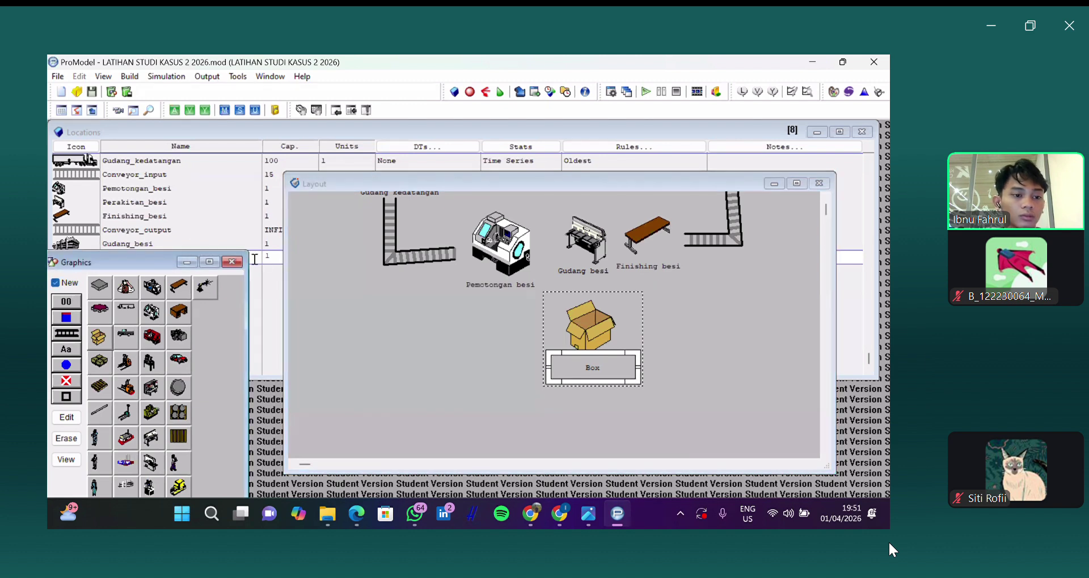
# Step: Rename the box location as Buffer in the locations table
pyautogui.click(255, 259)
pyautogui.press('BackSpace')
pyautogui.write('bUFFER')
pyautogui.press('capslock')
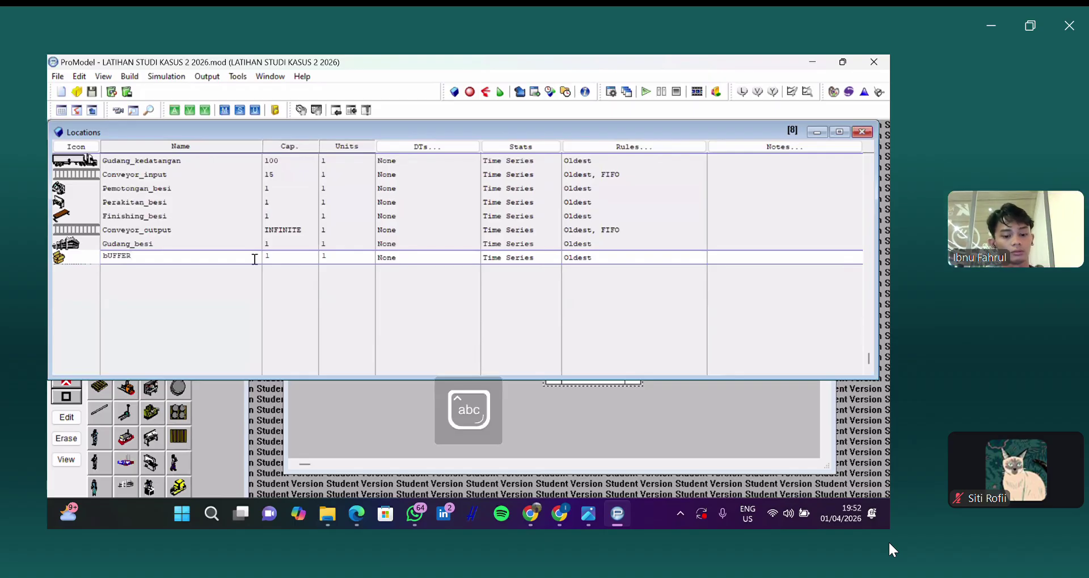
pyautogui.press('BackSpace')
pyautogui.press('BackSpace')
pyautogui.press('BackSpace')
pyautogui.press('BackSpace')
pyautogui.press('BackSpace')
pyautogui.press('BackSpace')
pyautogui.press('capslock')
pyautogui.write('b')
pyautogui.press('capslock')
pyautogui.write('uffer')
pyautogui.press('Return')
# Step: Delete the Gudang_besi location, including its building graphic and the misplaced label under the assembly workbench
pyautogui.click(179, 218)
pyautogui.click(316, 395)
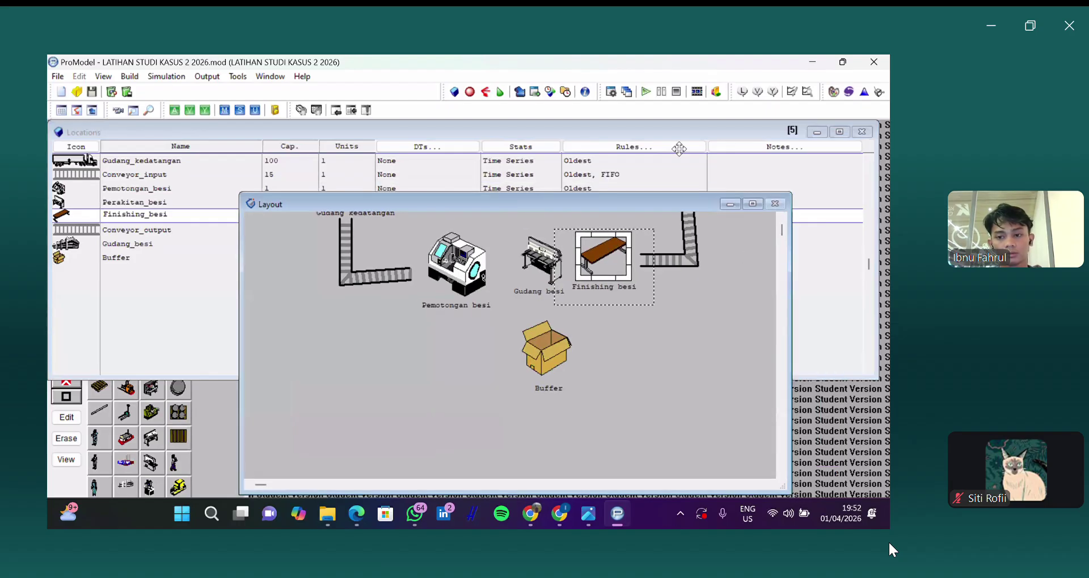
pyautogui.scroll(1, 765, 230)
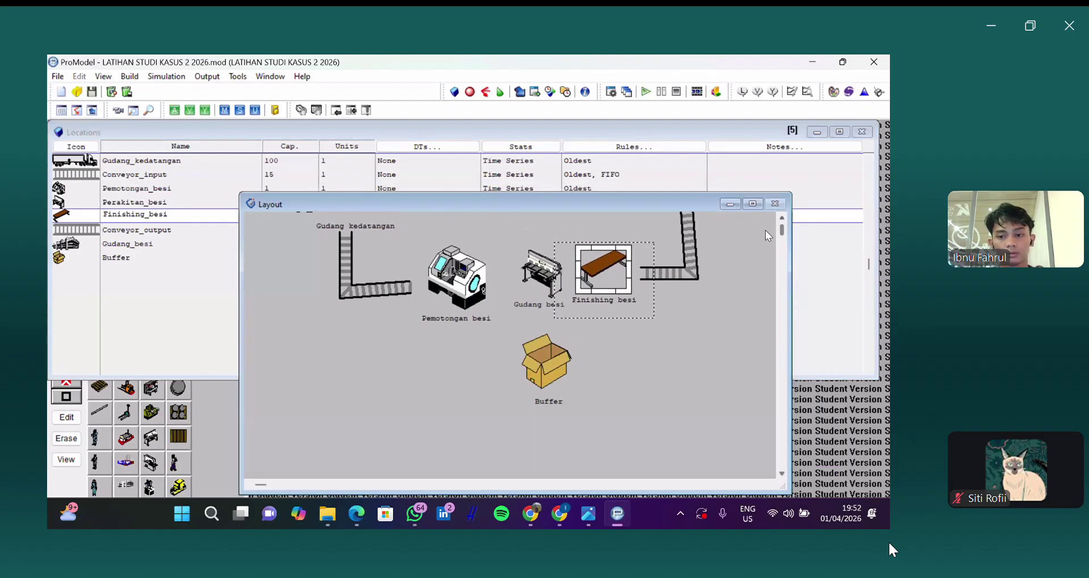
pyautogui.scroll(5, 533, 383)
pyautogui.click(534, 379)
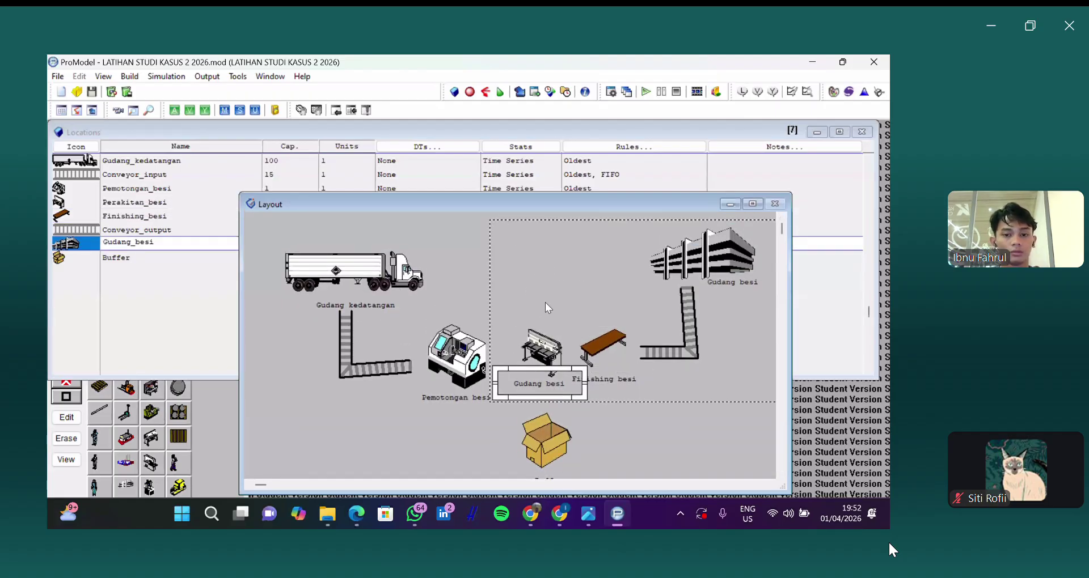
pyautogui.click(533, 367)
pyautogui.rightClick(536, 381)
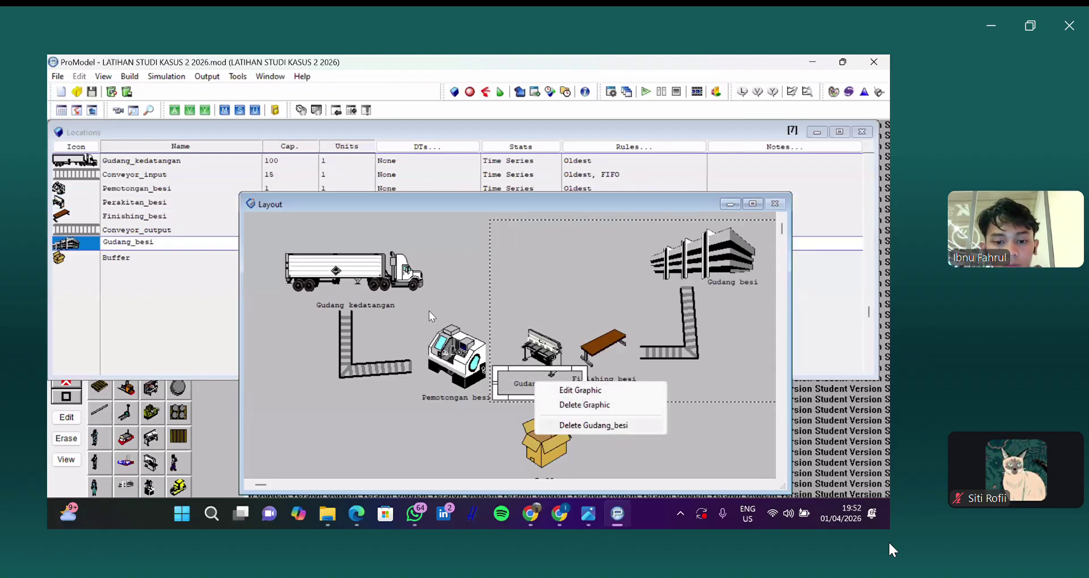
pyautogui.click(567, 426)
pyautogui.press('Return')
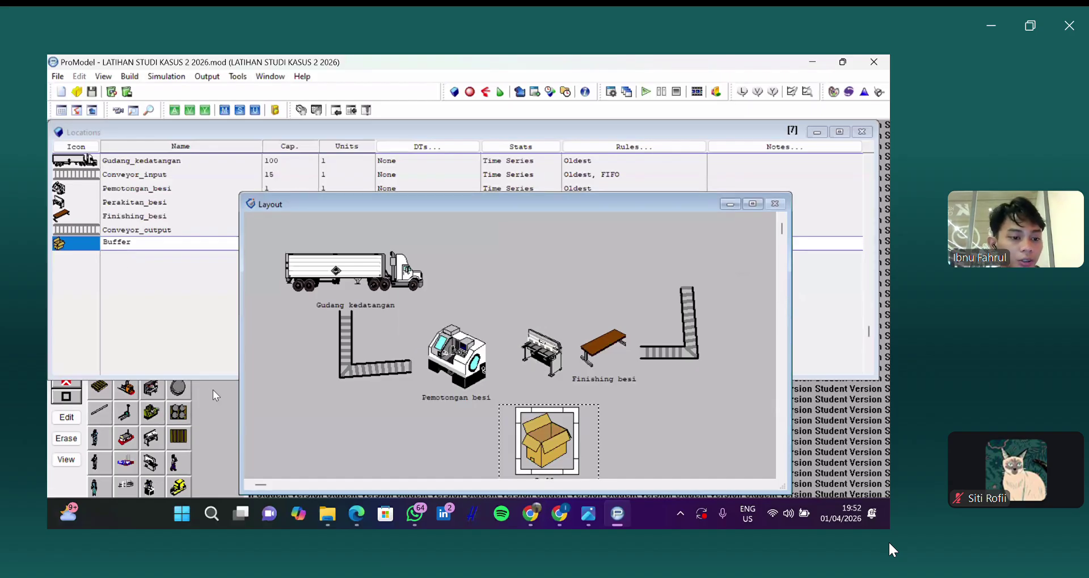
# Step: Add a Perakitan besi name label to the existing Perakitan_besi location, just below the assembly workbench
pyautogui.press('Up')
pyautogui.press('Up')
pyautogui.press('Up')
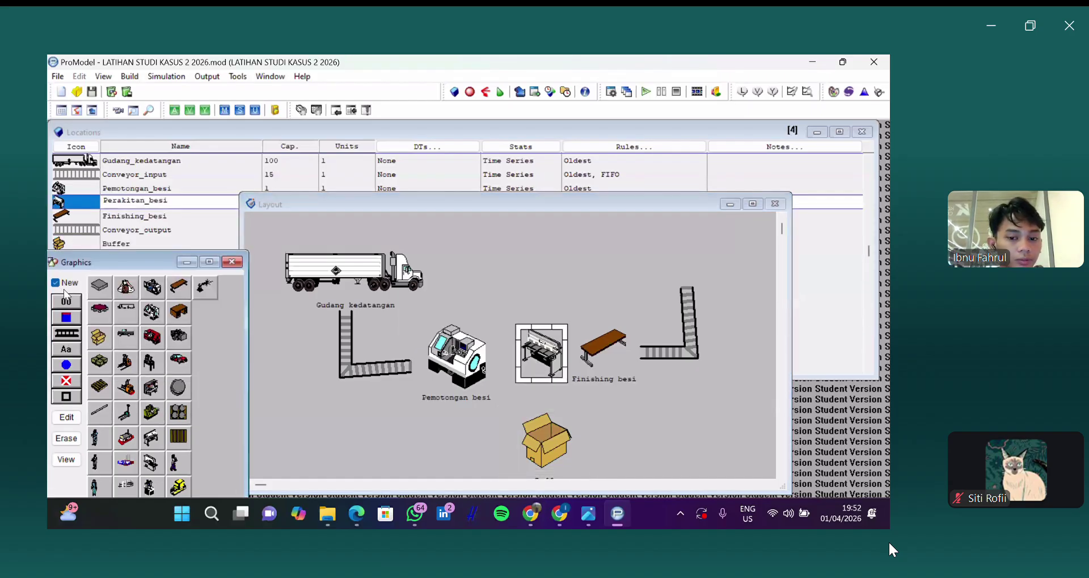
pyautogui.click(71, 350)
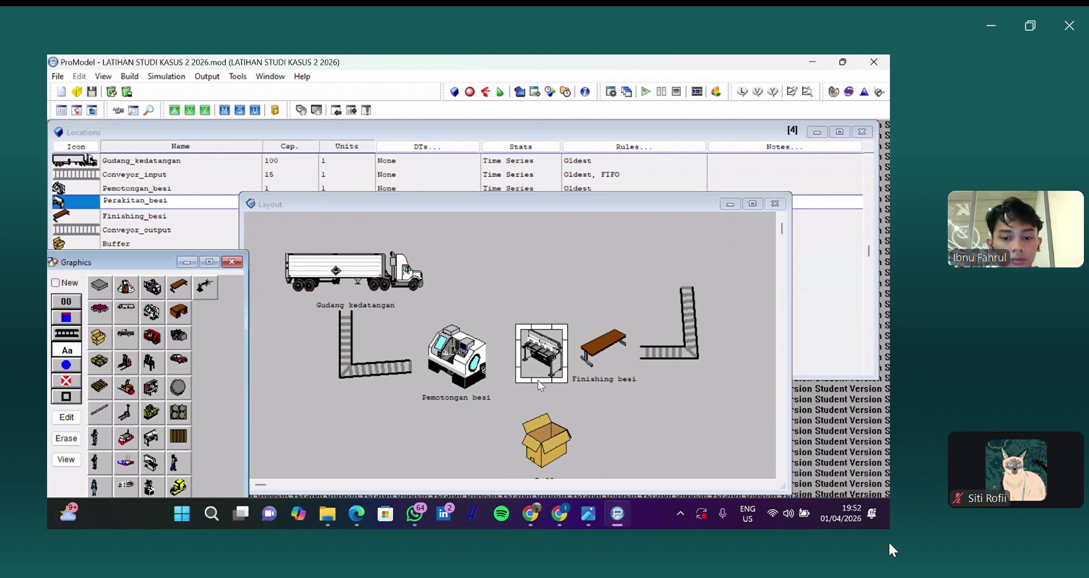
pyautogui.click(648, 357)
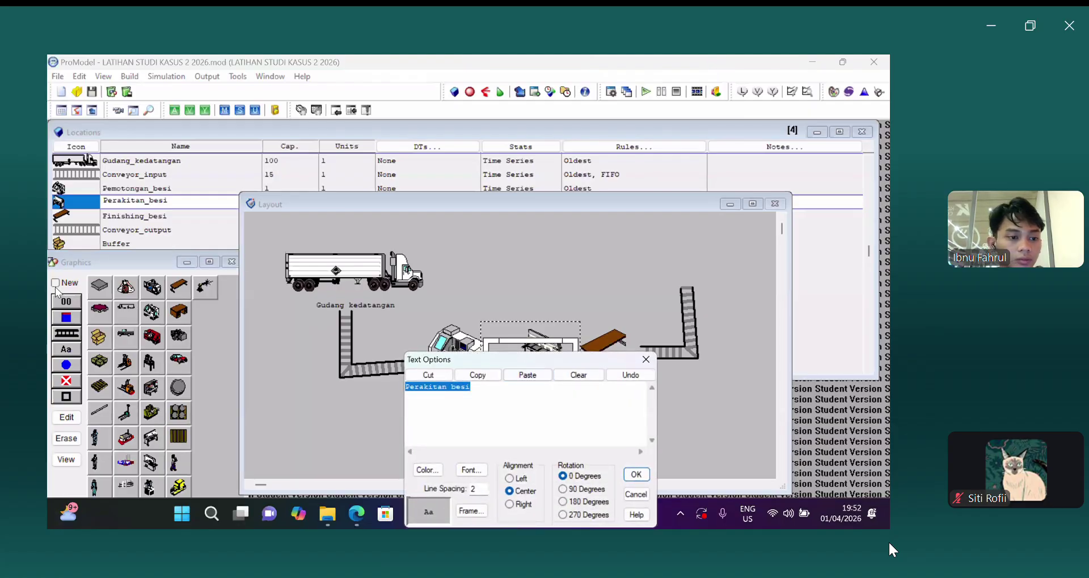
pyautogui.press('Return')
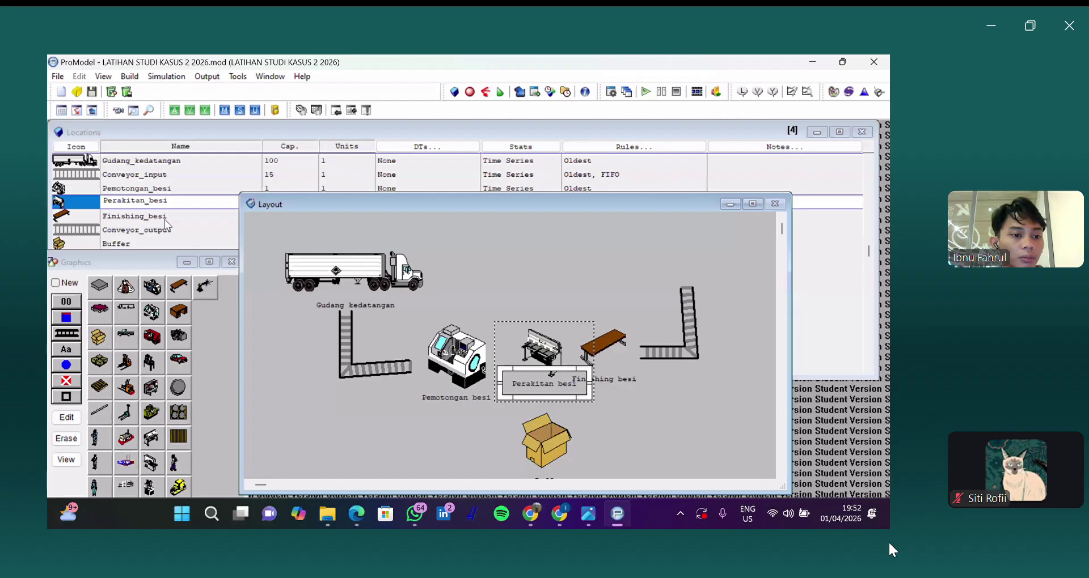
# Step: Place a building graphic as a new location above the output conveyor and name it Gudang_besi
pyautogui.click(138, 242)
pyautogui.click(139, 242)
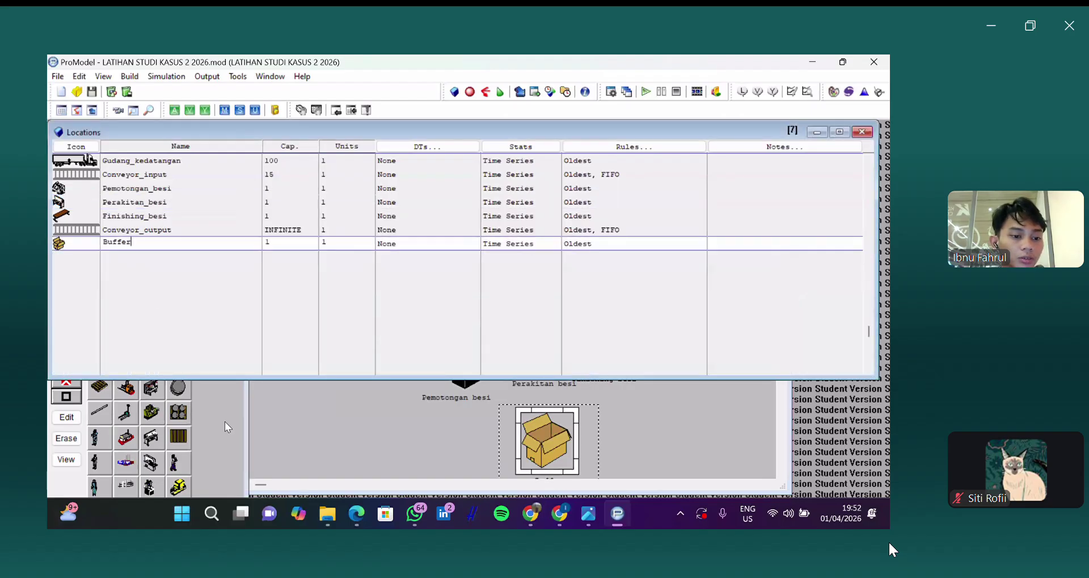
pyautogui.click(148, 338)
pyautogui.click(220, 419)
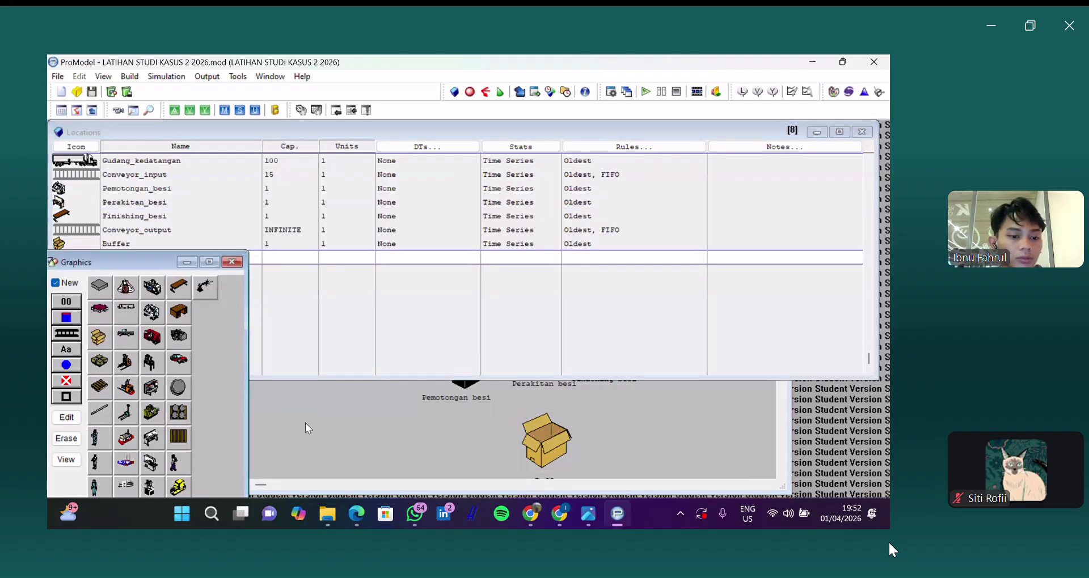
pyautogui.click(305, 423)
pyautogui.click(129, 486)
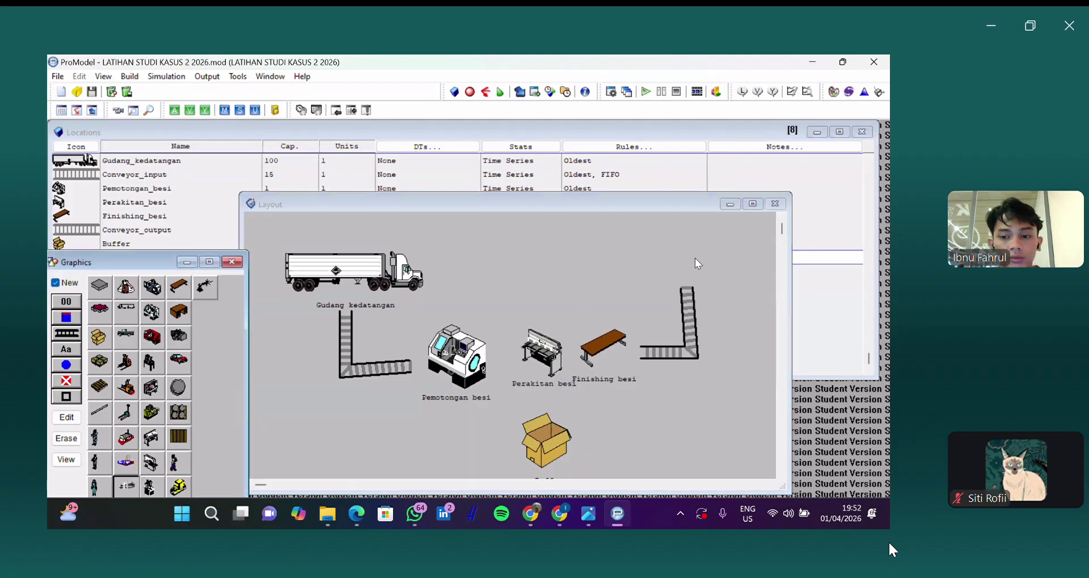
pyautogui.click(683, 253)
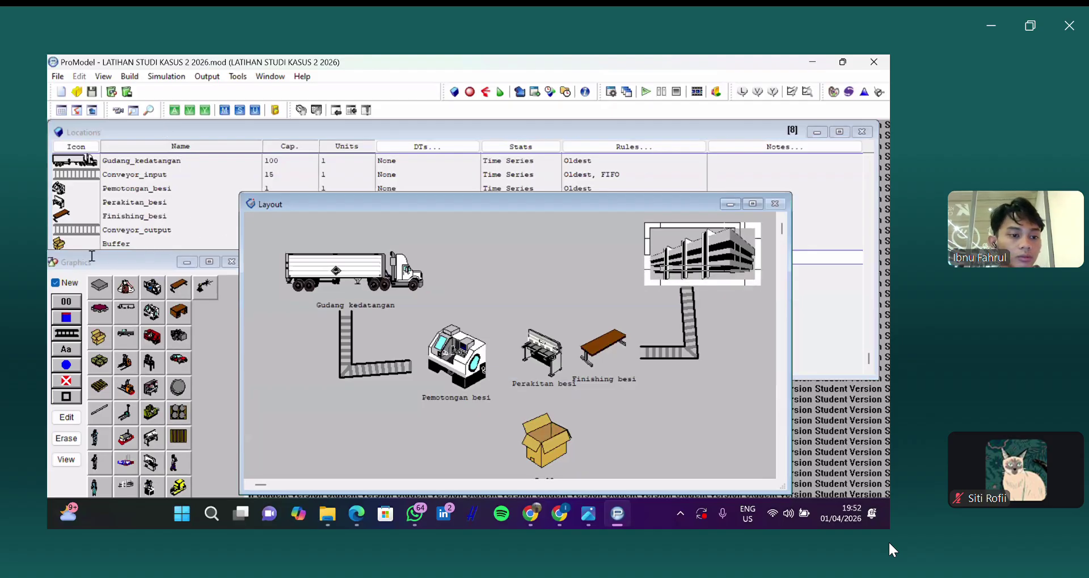
pyautogui.write('Gudang_besi')
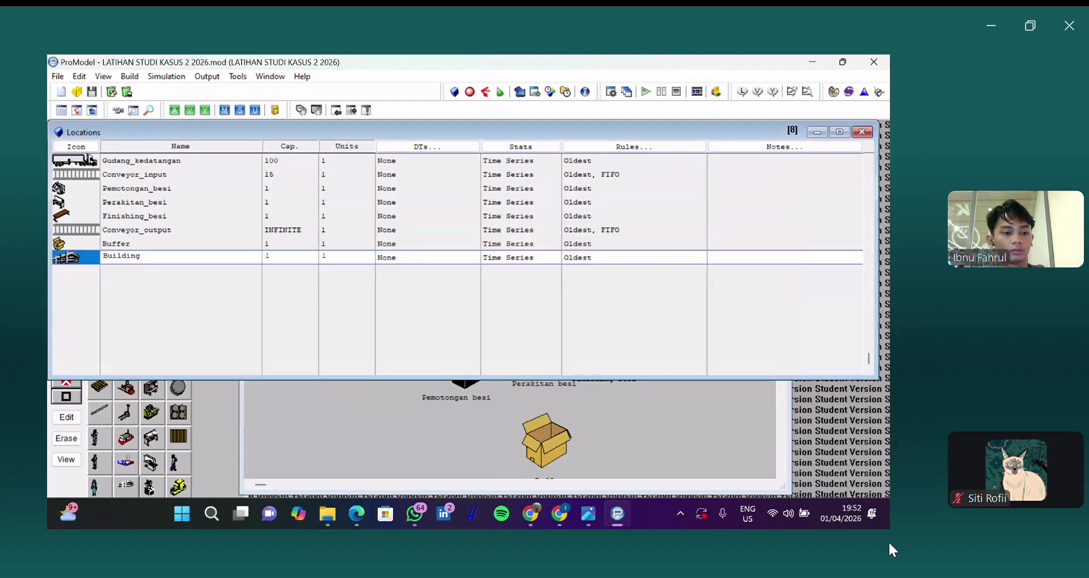
pyautogui.press('Return')
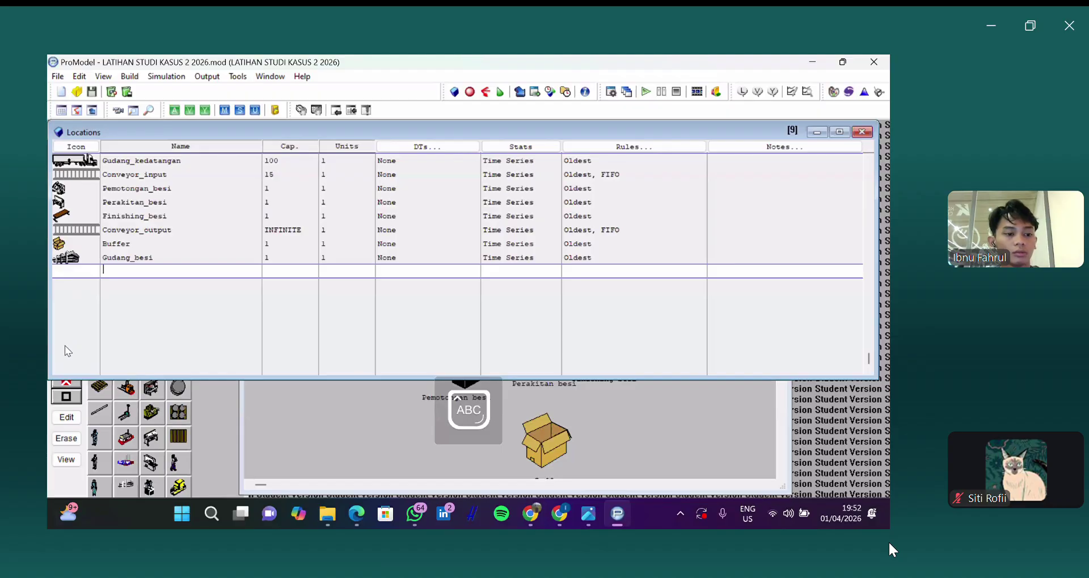
# Step: Try to add a name label to the building above the output conveyor
pyautogui.click(397, 423)
pyautogui.click(213, 418)
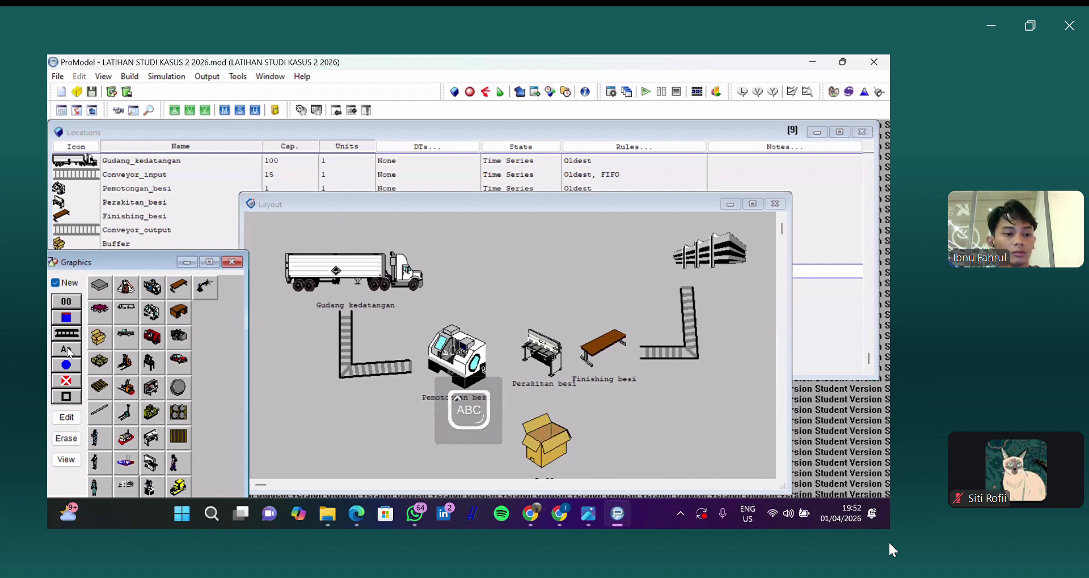
pyautogui.click(55, 283)
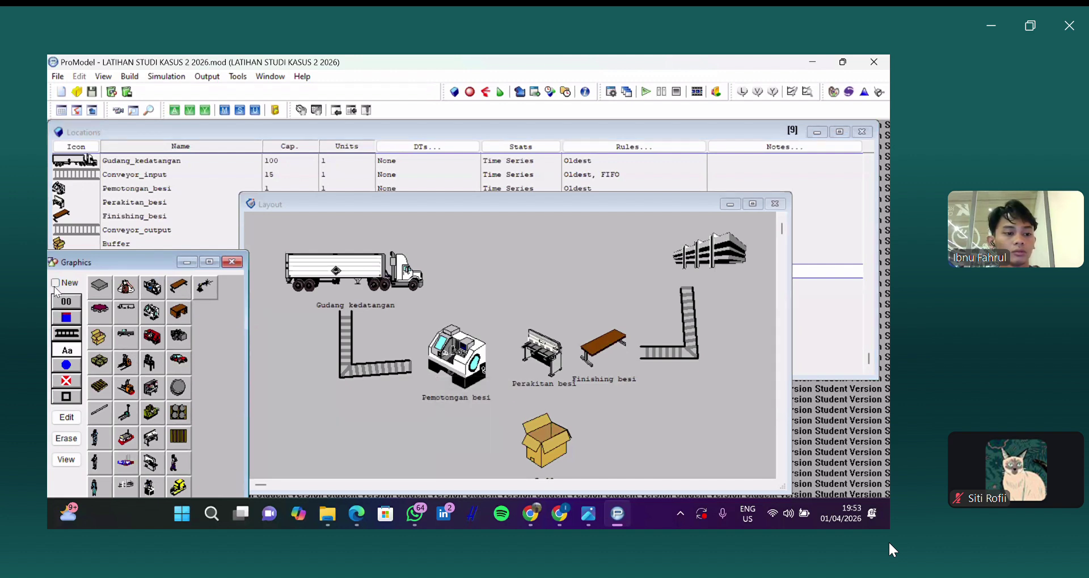
pyautogui.doubleClick(712, 256)
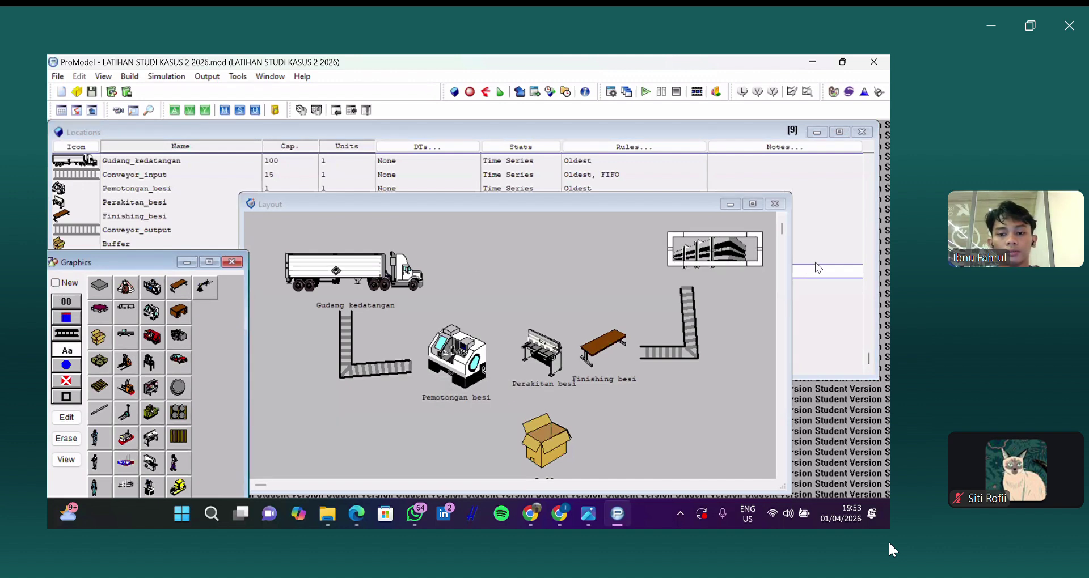
pyautogui.click(822, 262)
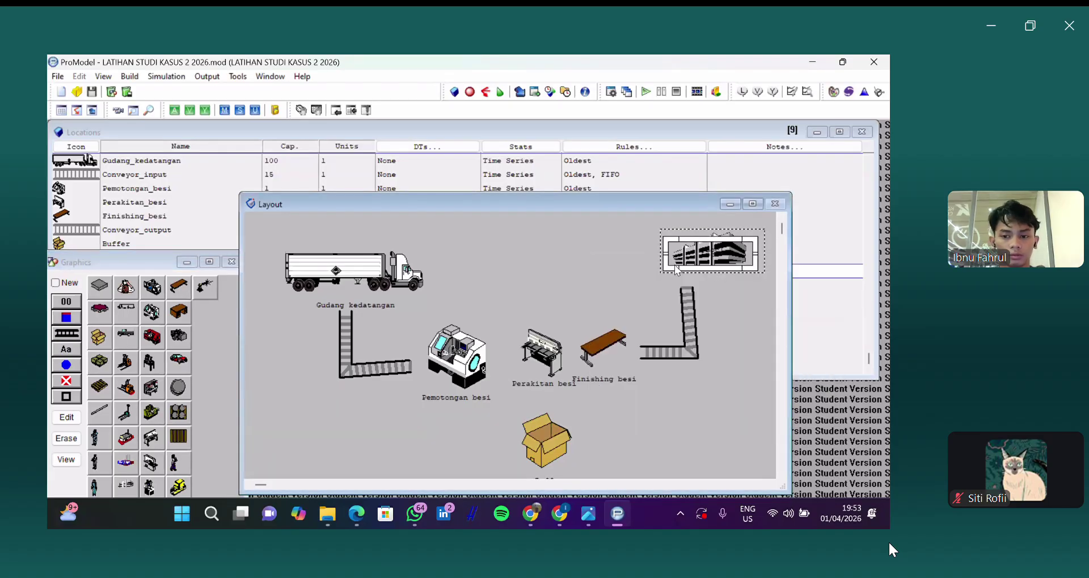
# Step: Delete the extra text location Loc1 from the locations table
pyautogui.click(141, 284)
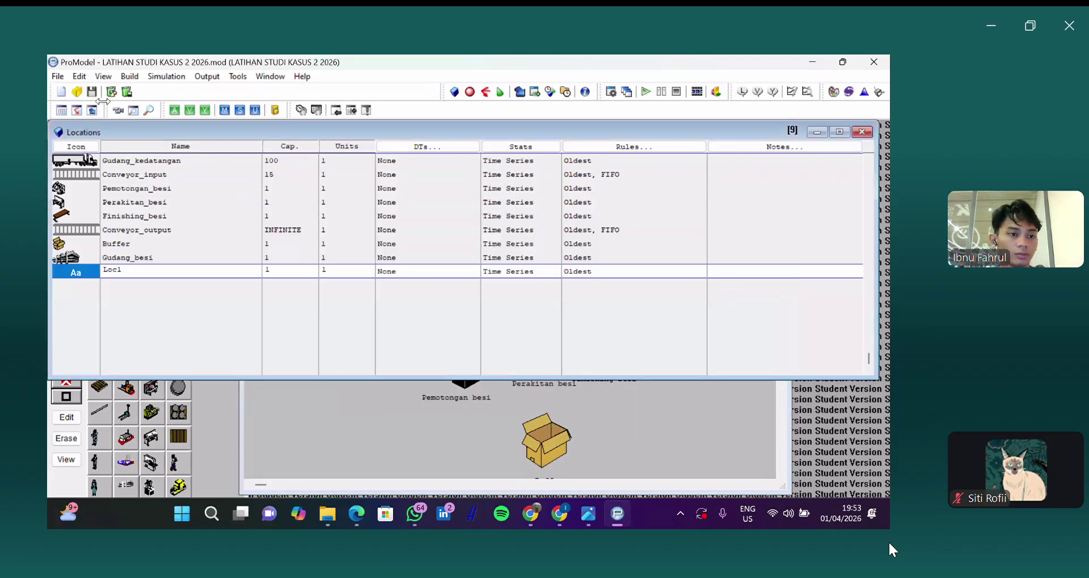
pyautogui.click(83, 80)
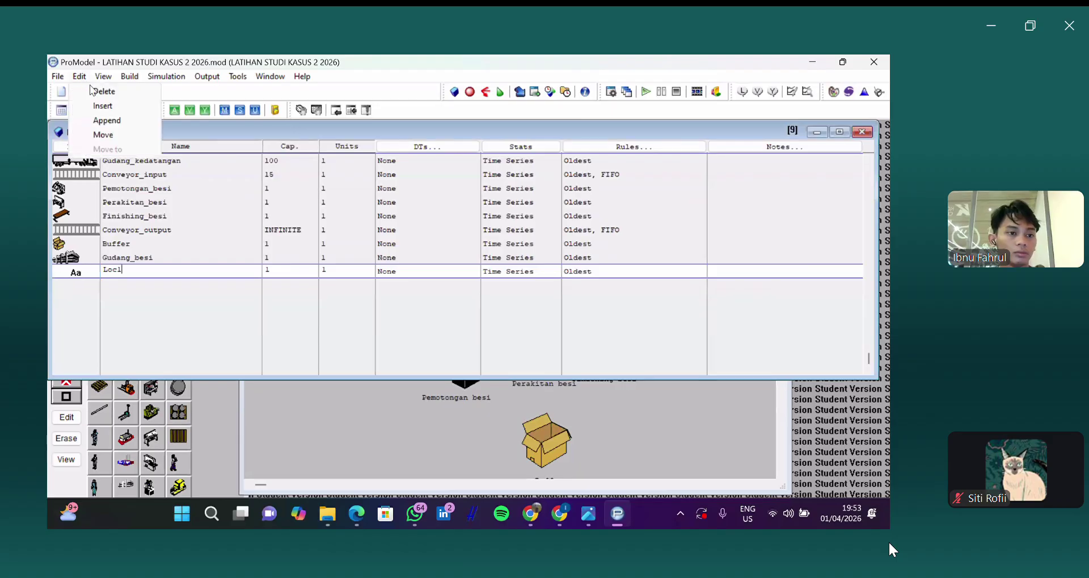
pyautogui.click(97, 92)
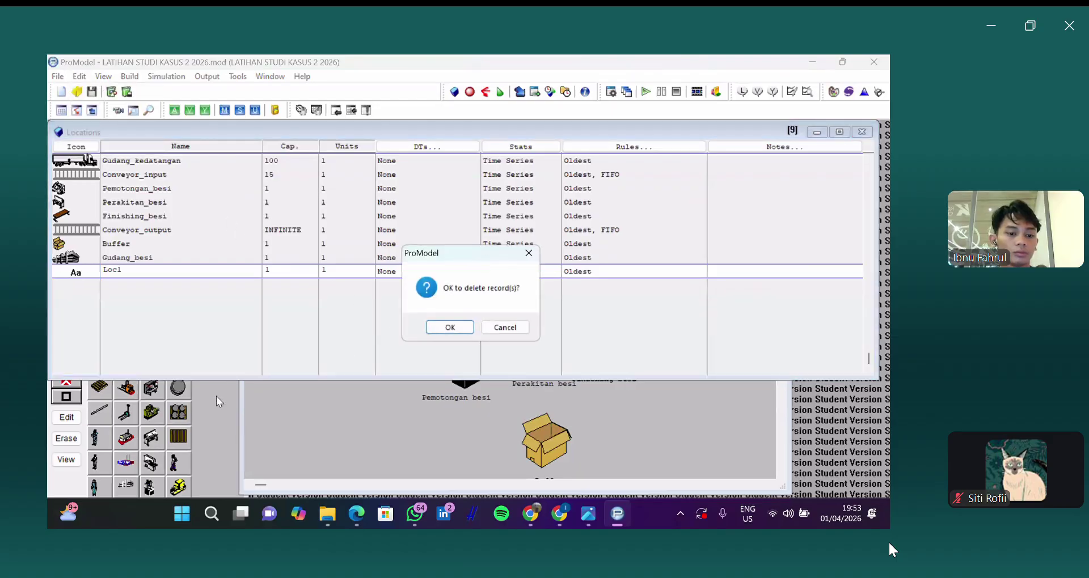
pyautogui.click(442, 327)
# Step: Add a Gudang besi name label at the building's lower edge, then re-enable creating graphics as new locations
pyautogui.click(315, 415)
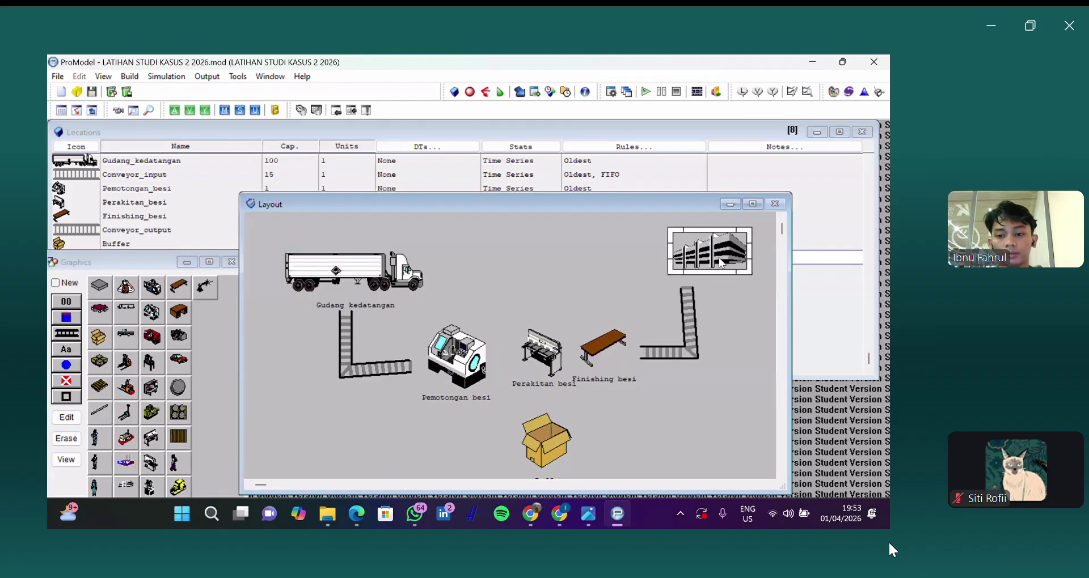
pyautogui.click(729, 272)
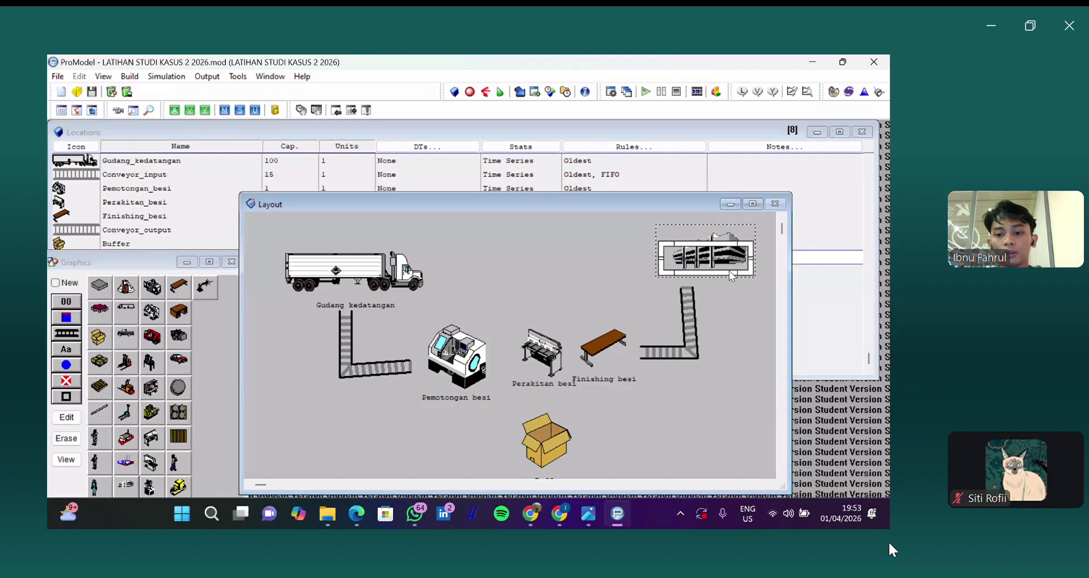
pyautogui.click(55, 283)
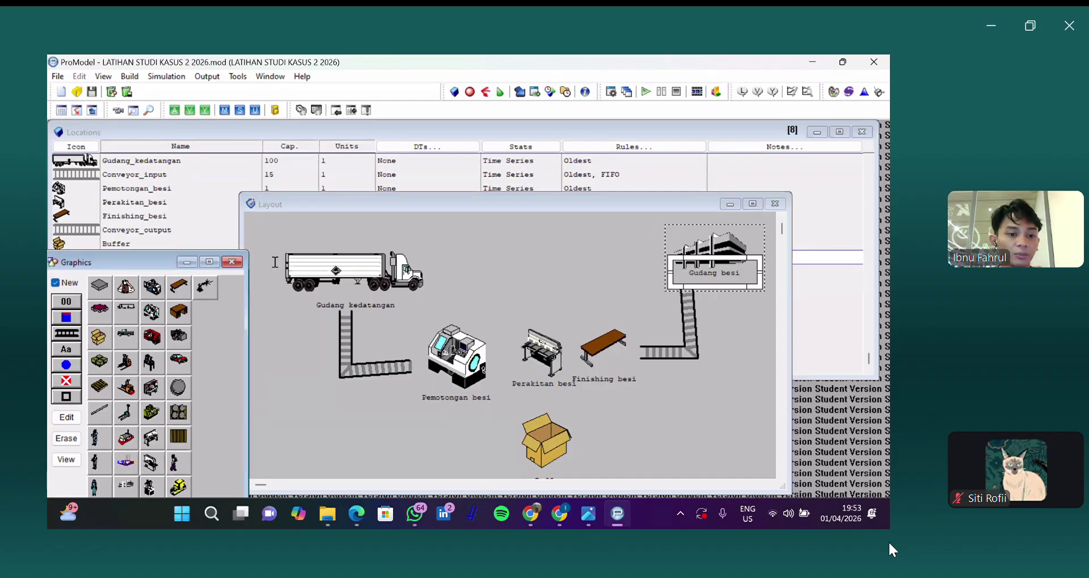
# Step: Set the capacity of the Buffer location to INFINITE
pyautogui.moveTo(288, 204); pyautogui.dragTo(326, 213)
pyautogui.click(282, 245)
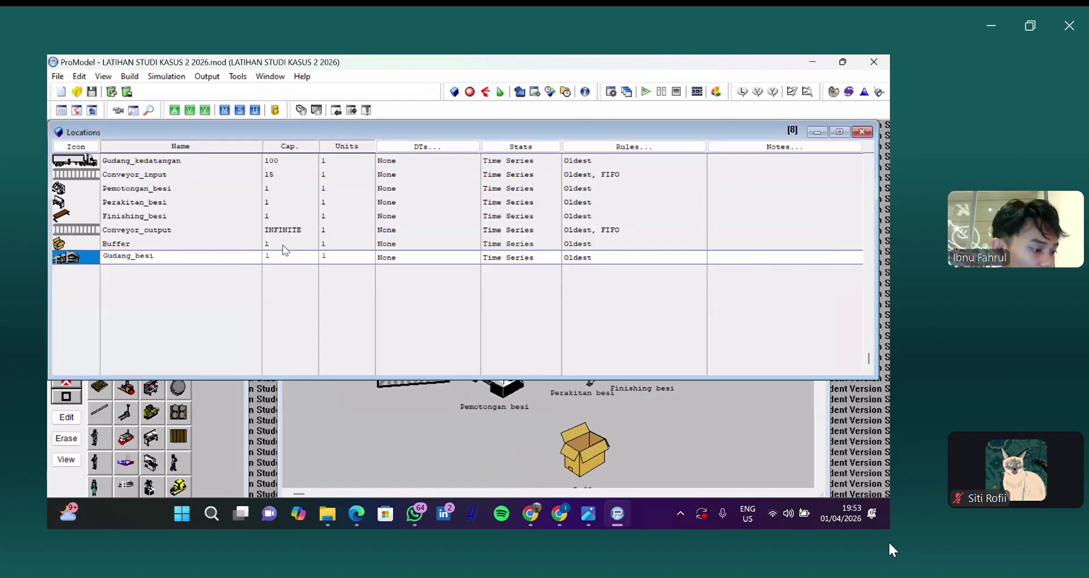
pyautogui.click(282, 244)
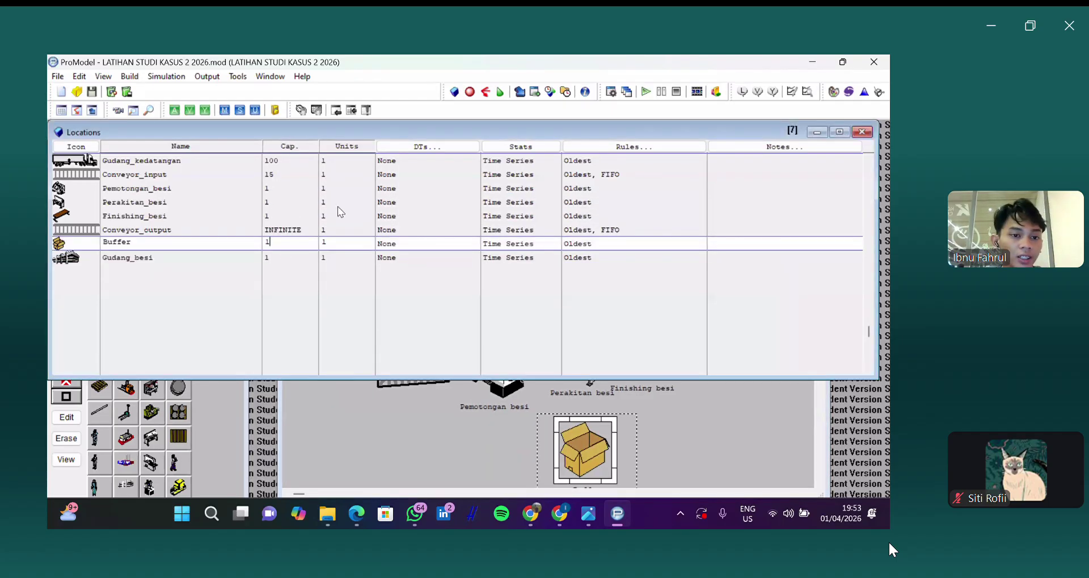
pyautogui.press('BackSpace')
pyautogui.press('capslock')
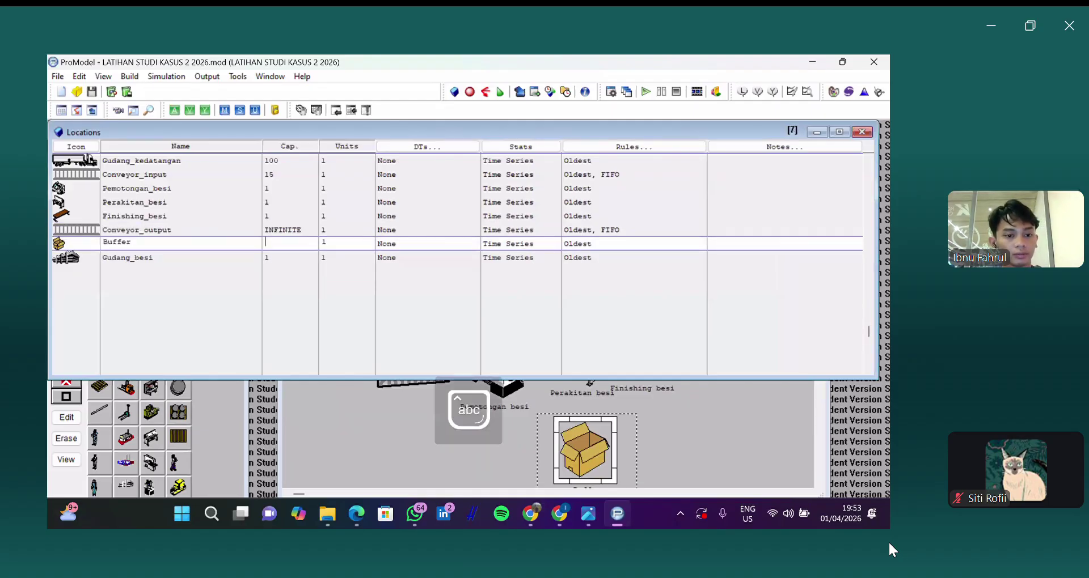
pyautogui.press('capslock')
pyautogui.write('INFINITE')
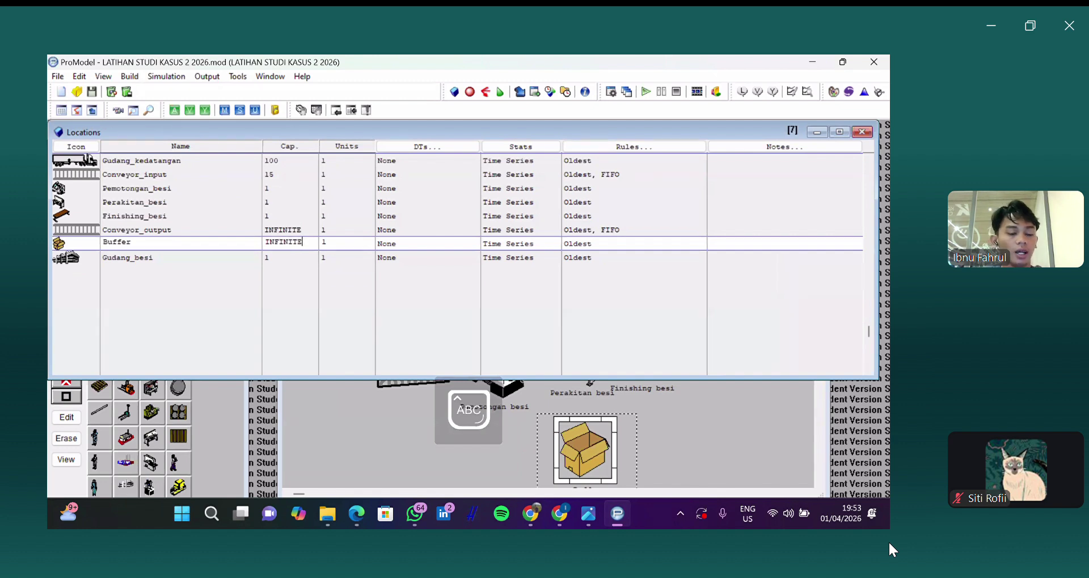
pyautogui.press('capslock')
pyautogui.press('Down')
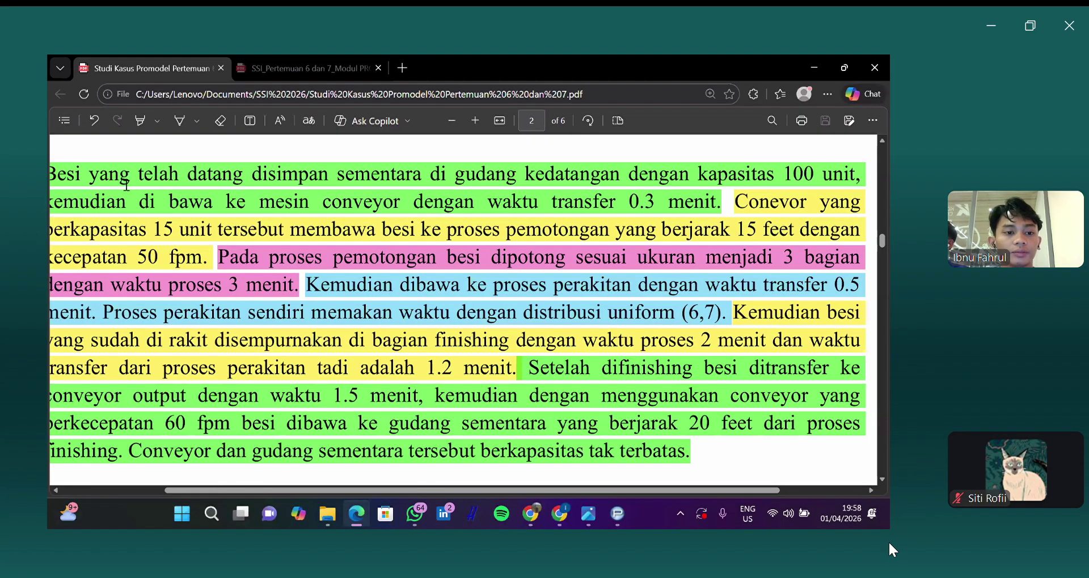
# Step: Set the rule for routing Besi from Conveyor_input to Pemotongan_besi to FIRST 3, then select the Pemotongan_besi process record
pyautogui.press('BackSpace')
pyautogui.write('3')
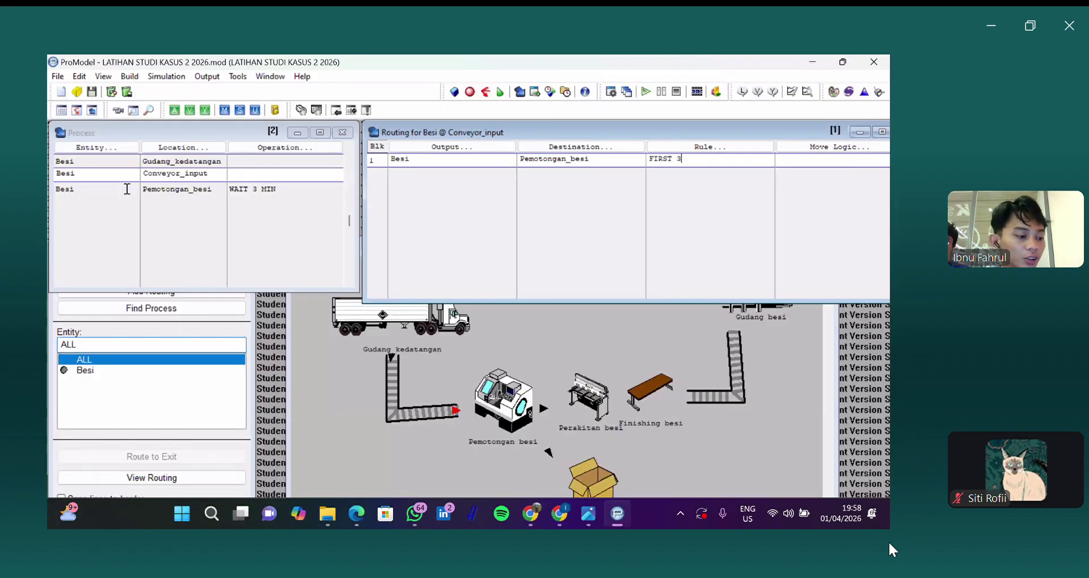
pyautogui.click(127, 189)
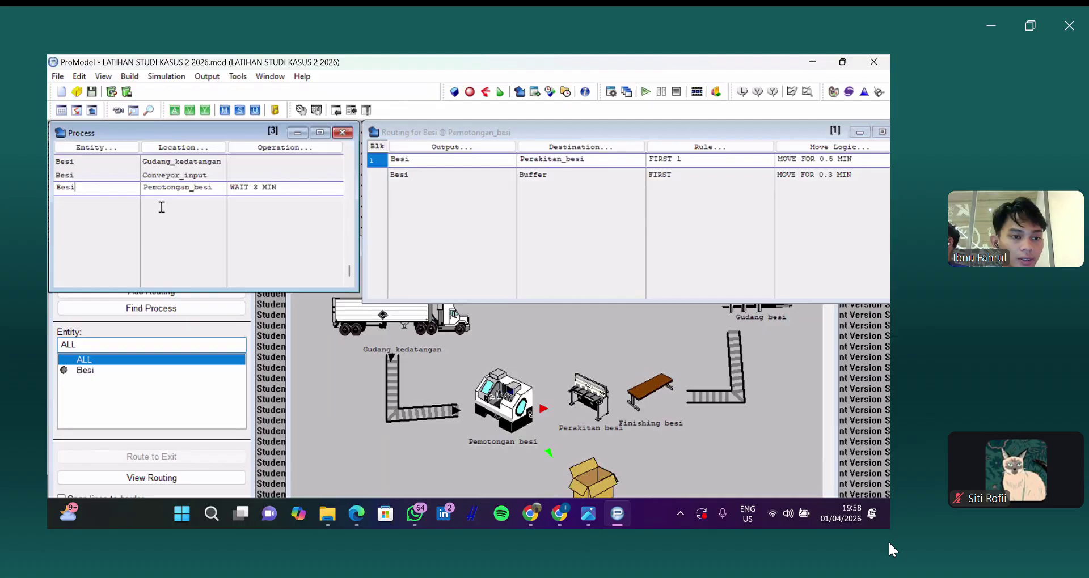
# Step: Add a process record for entity Besi at location Buffer below the Pemotongan_besi record
pyautogui.click(102, 207)
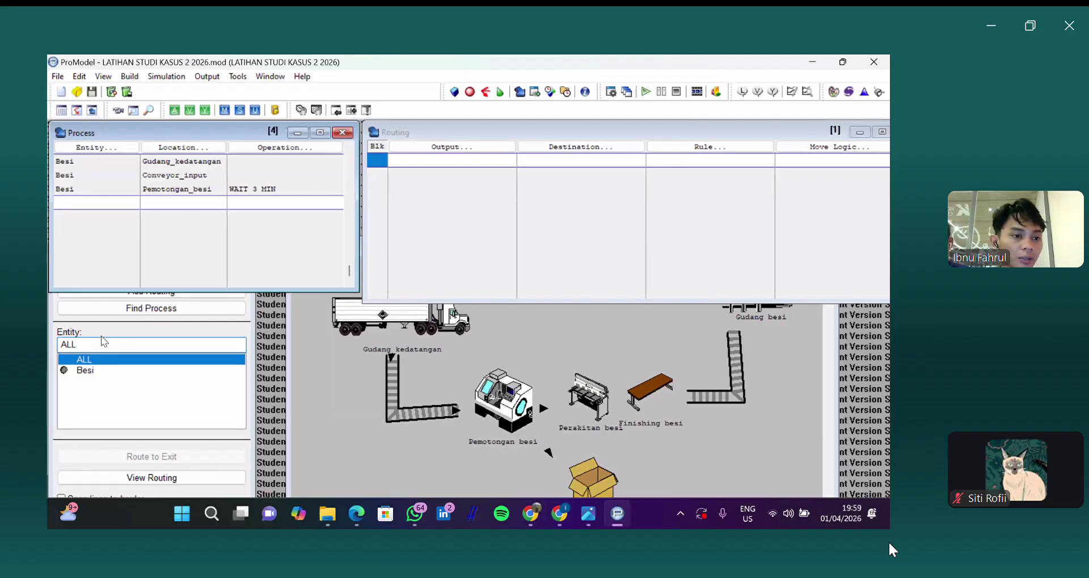
pyautogui.click(96, 147)
pyautogui.click(91, 240)
pyautogui.click(102, 338)
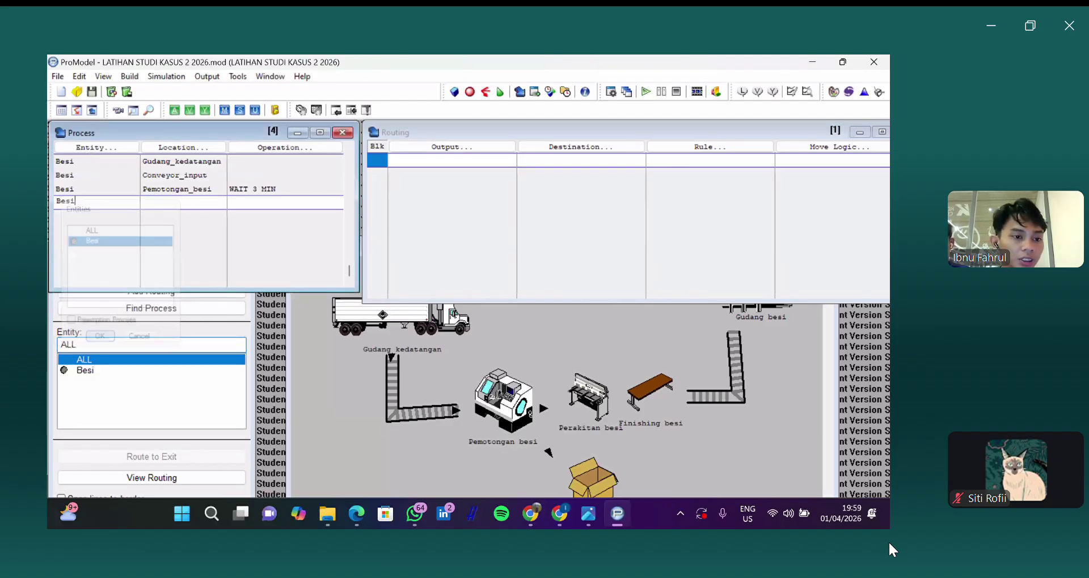
pyautogui.click(357, 515)
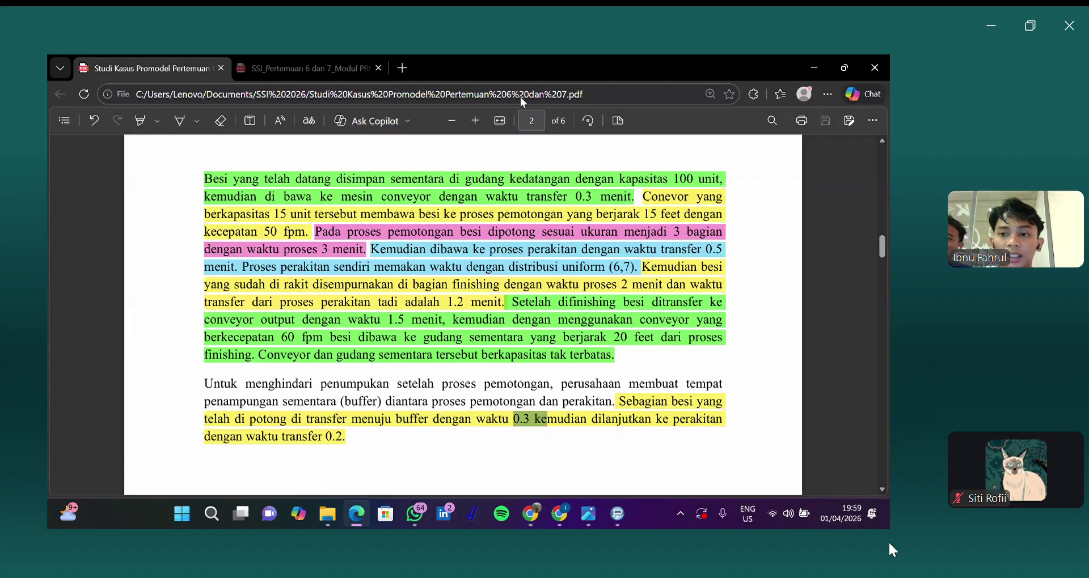
pyautogui.hotkey('alt', 'Tab')
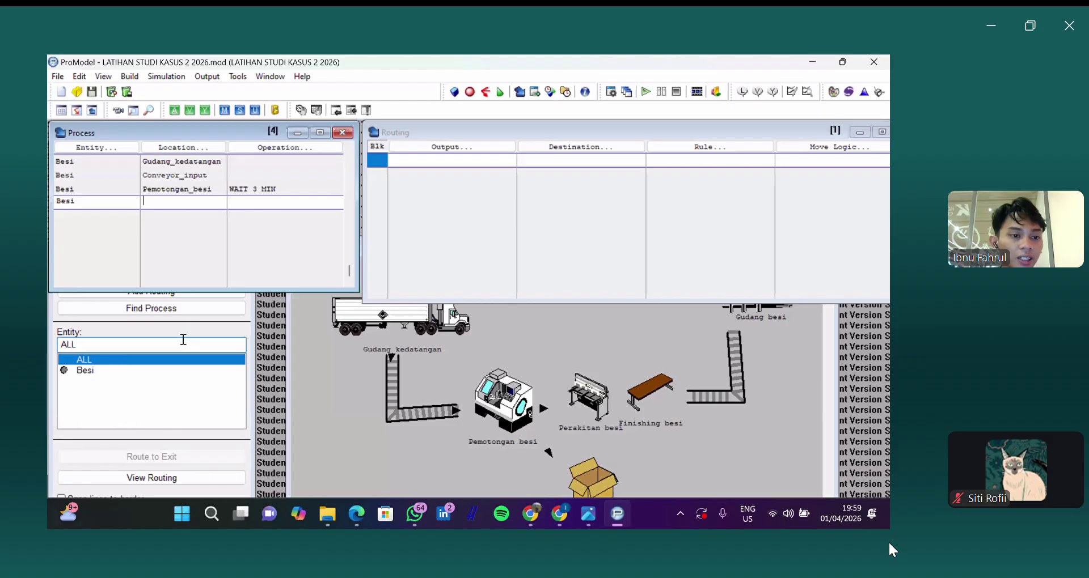
pyautogui.click(183, 147)
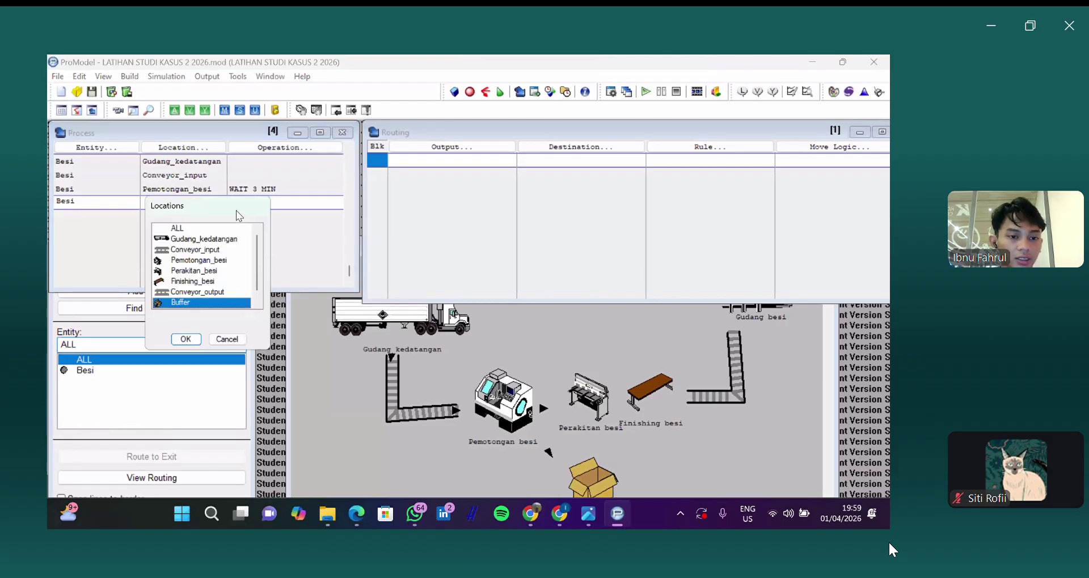
pyautogui.press('Return')
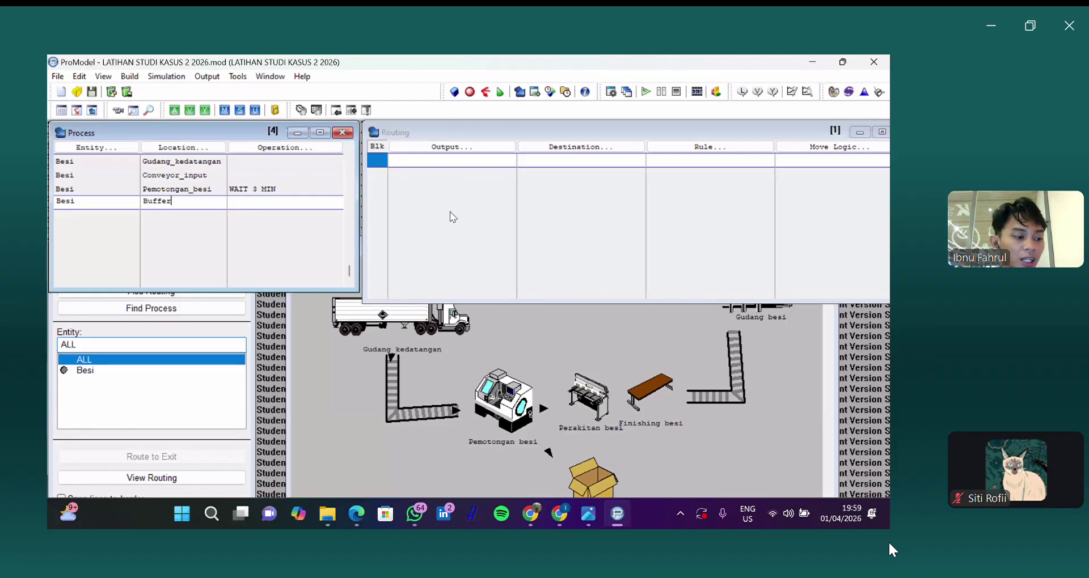
# Step: Route Besi from Buffer to Perakitan_besi with the rule FIRST 1
pyautogui.click(452, 147)
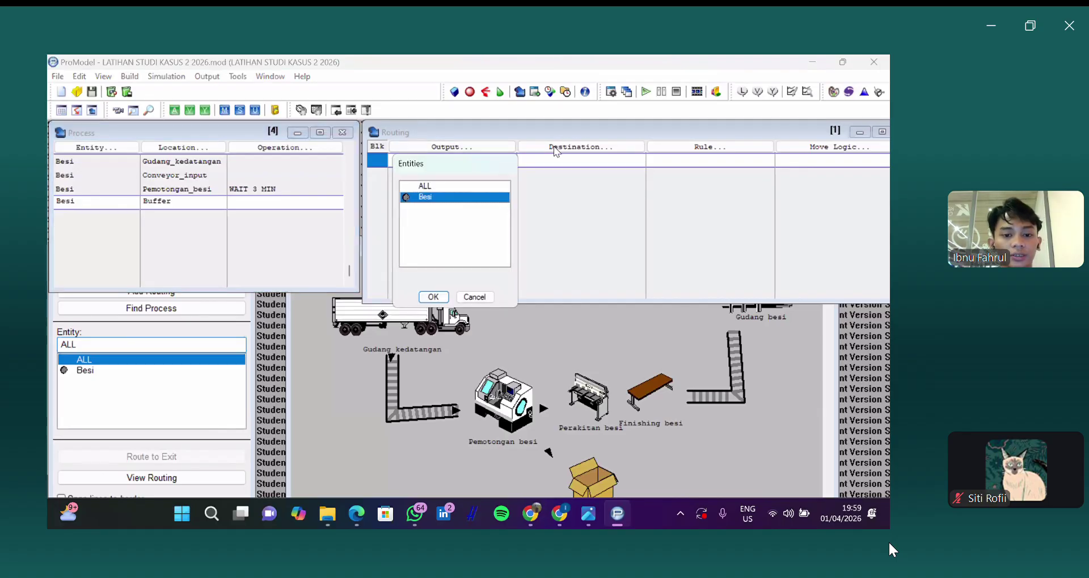
pyautogui.press('Return')
pyautogui.click(604, 189)
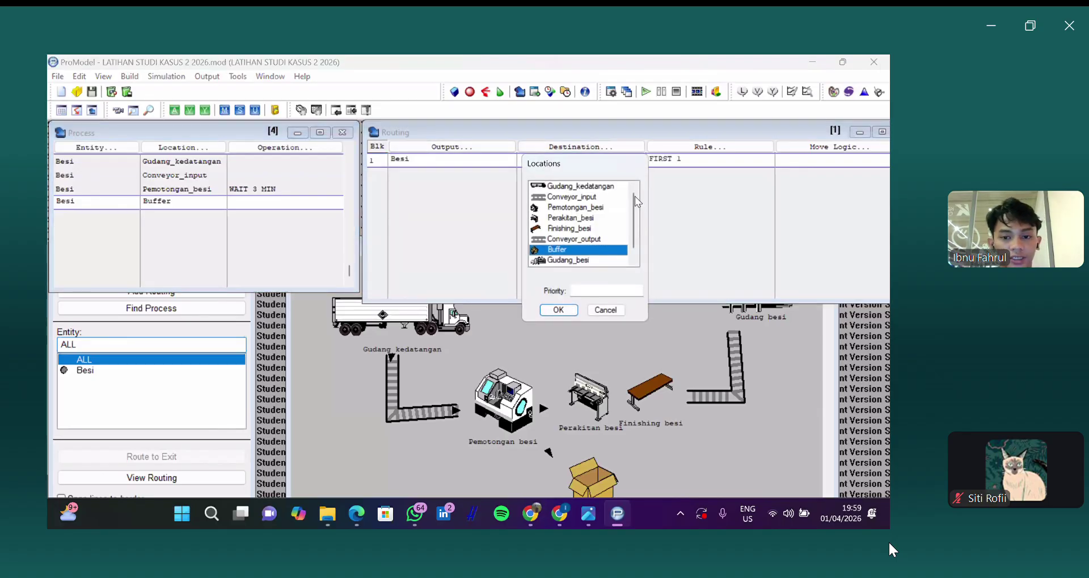
pyautogui.click(635, 260)
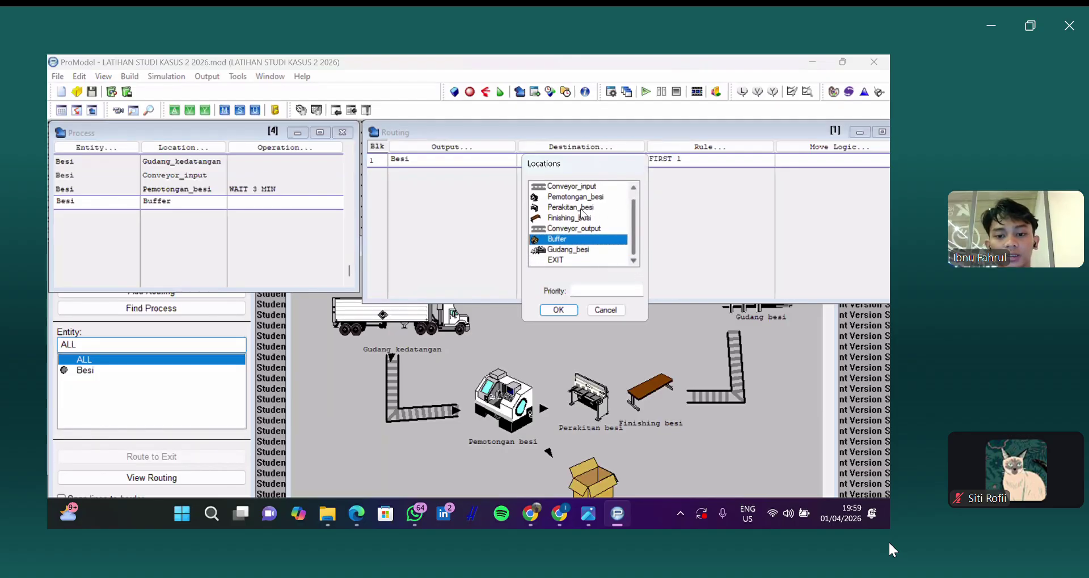
pyautogui.click(583, 209)
pyautogui.click(559, 310)
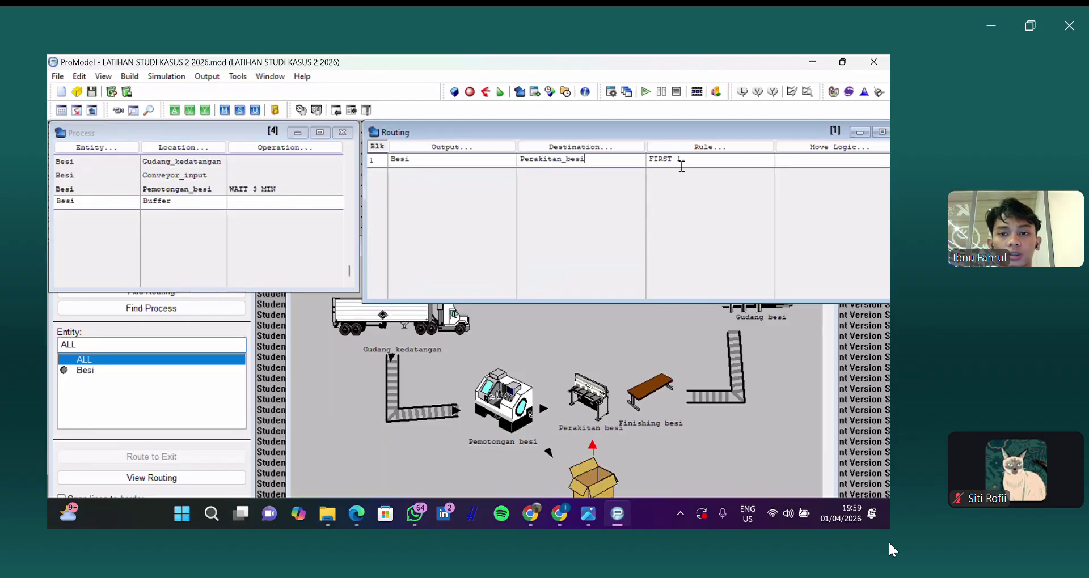
# Step: Open the move logic of the Buffer routing and look up the buffer-to-assembly transfer time in the case study PDF
pyautogui.click(829, 149)
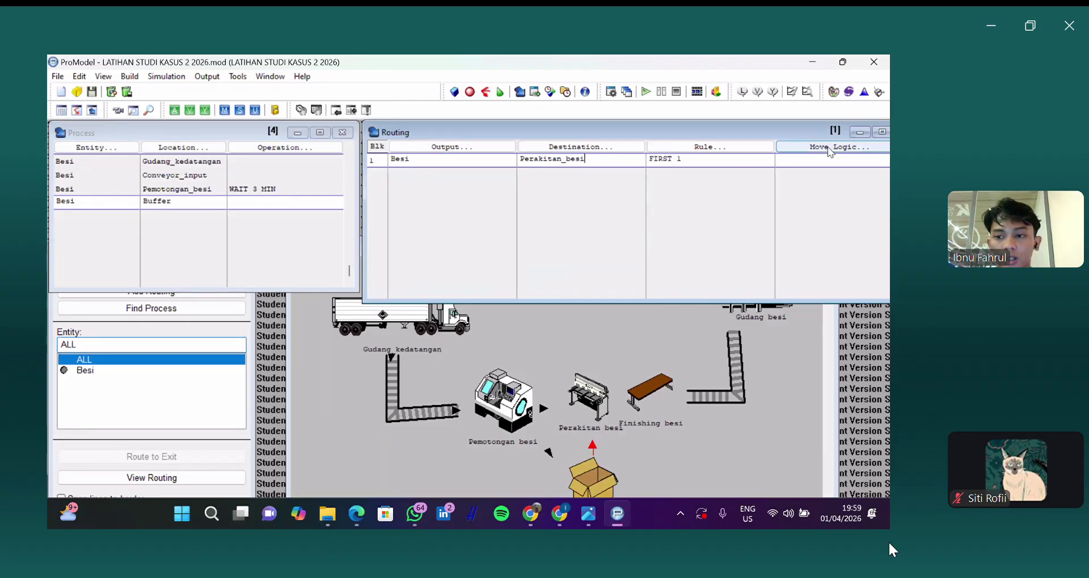
pyautogui.click(363, 514)
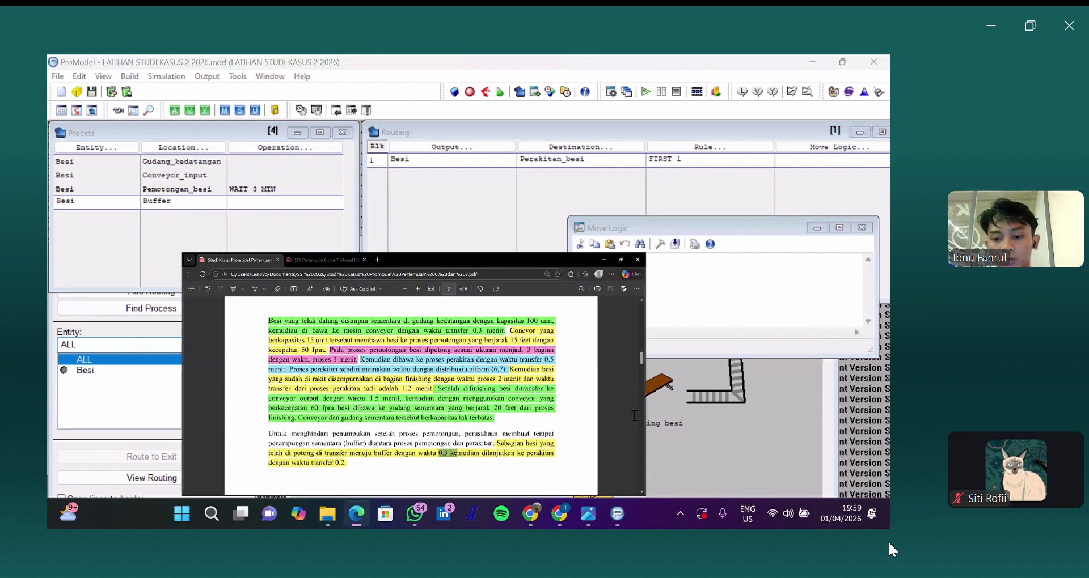
pyautogui.click(621, 259)
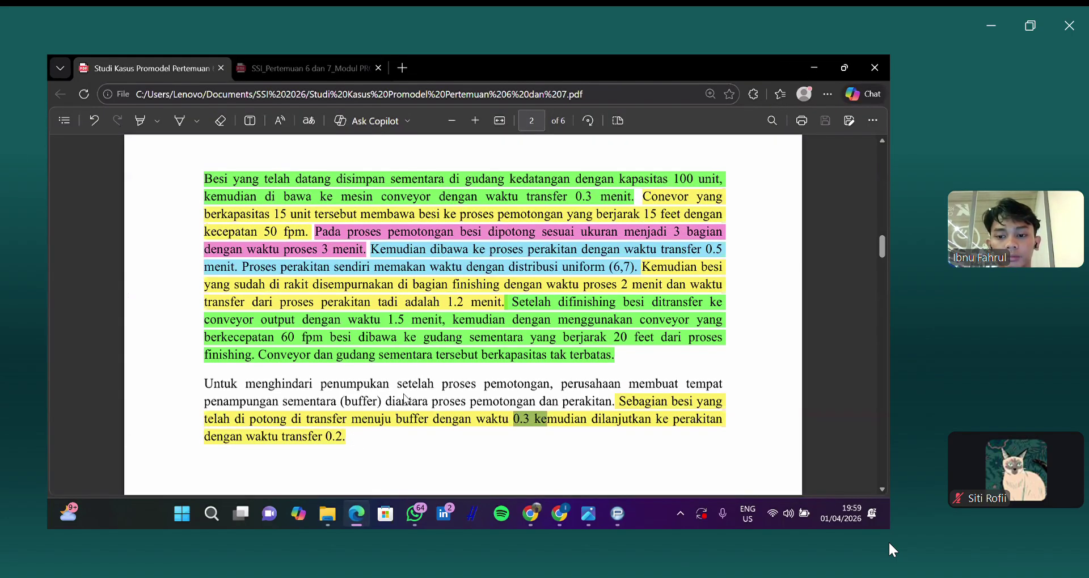
pyautogui.moveTo(319, 438); pyautogui.dragTo(351, 437)
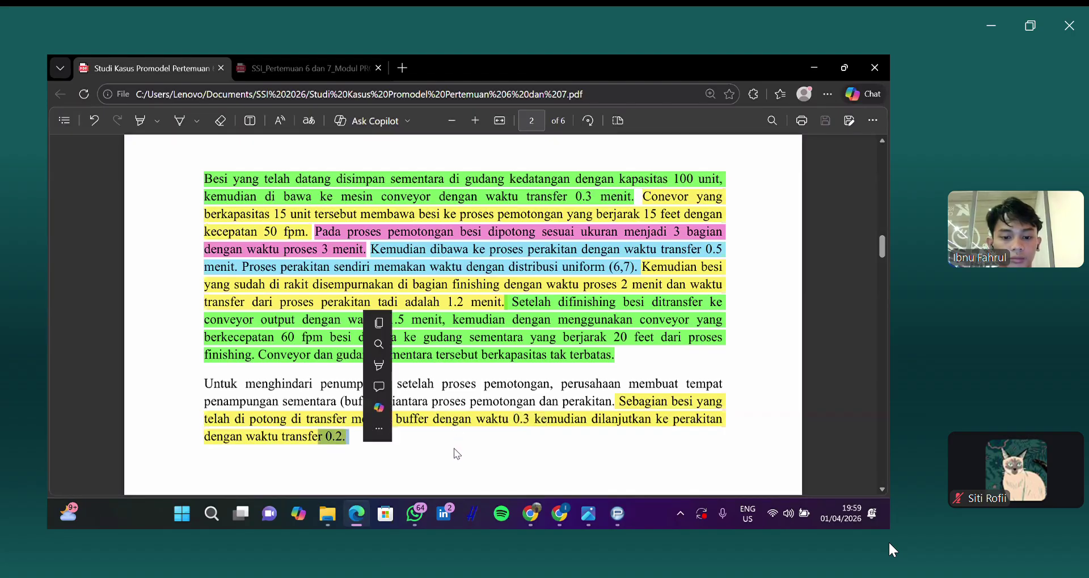
pyautogui.hotkey('alt', 'Tab')
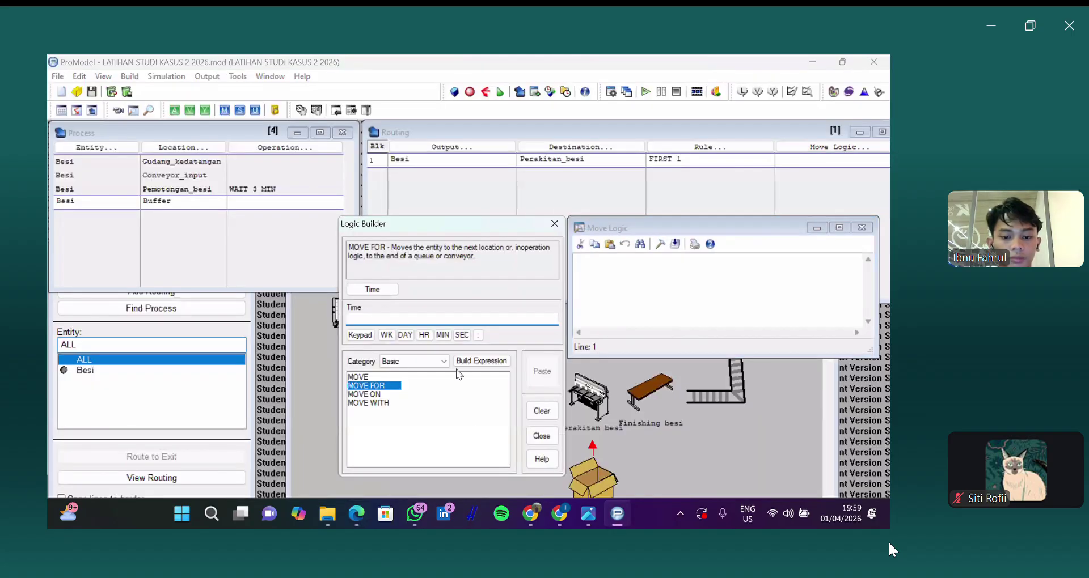
# Step: Set the move logic from Buffer to Perakitan_besi to MOVE FOR 0.2 MIN and save the model
pyautogui.click(460, 361)
pyautogui.click(453, 445)
pyautogui.click(471, 445)
pyautogui.click(471, 426)
pyautogui.click(442, 335)
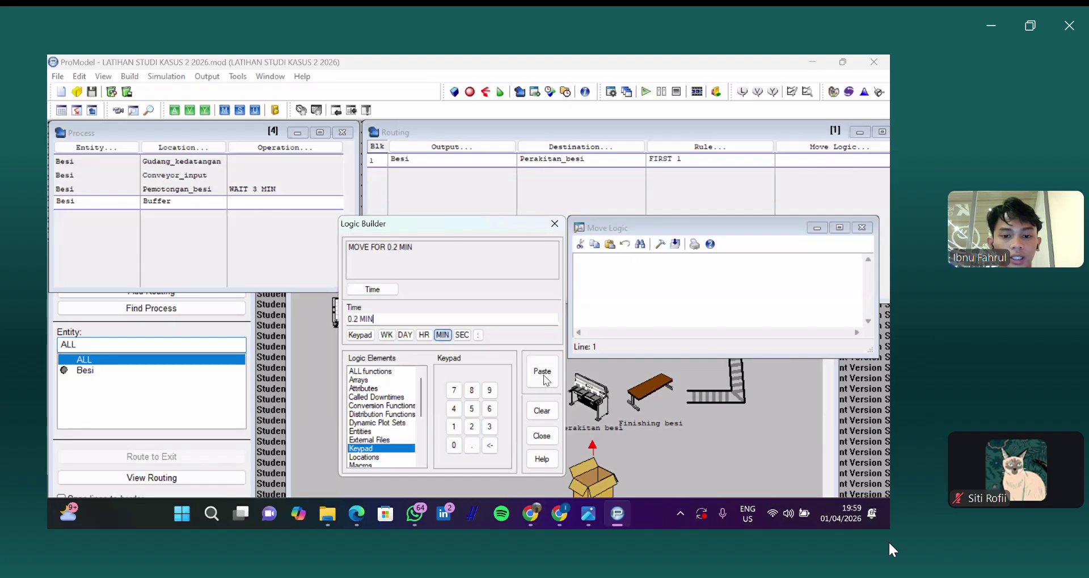
pyautogui.click(541, 372)
pyautogui.click(661, 234)
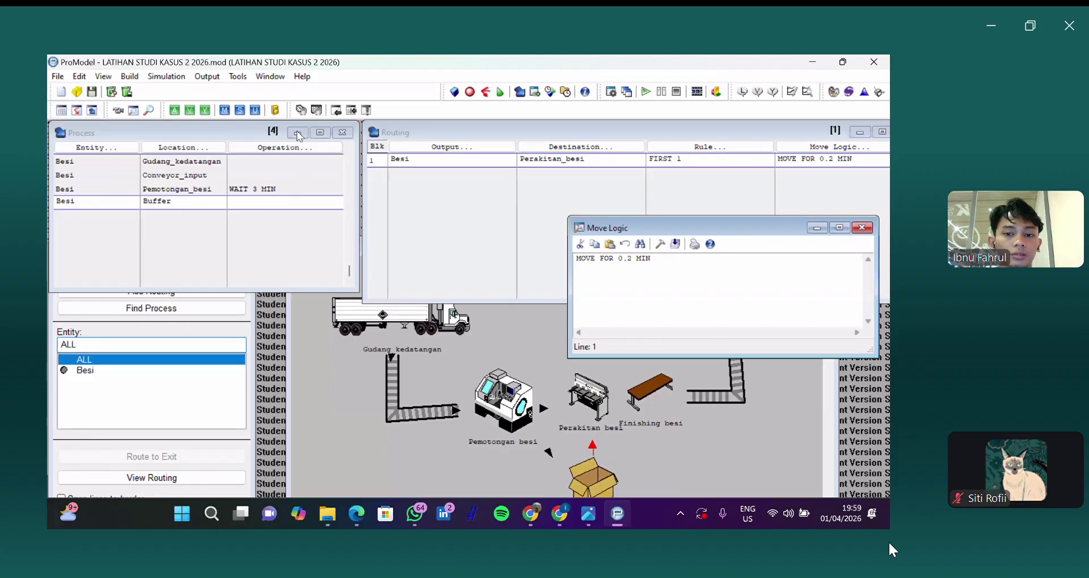
pyautogui.click(862, 227)
pyautogui.click(58, 78)
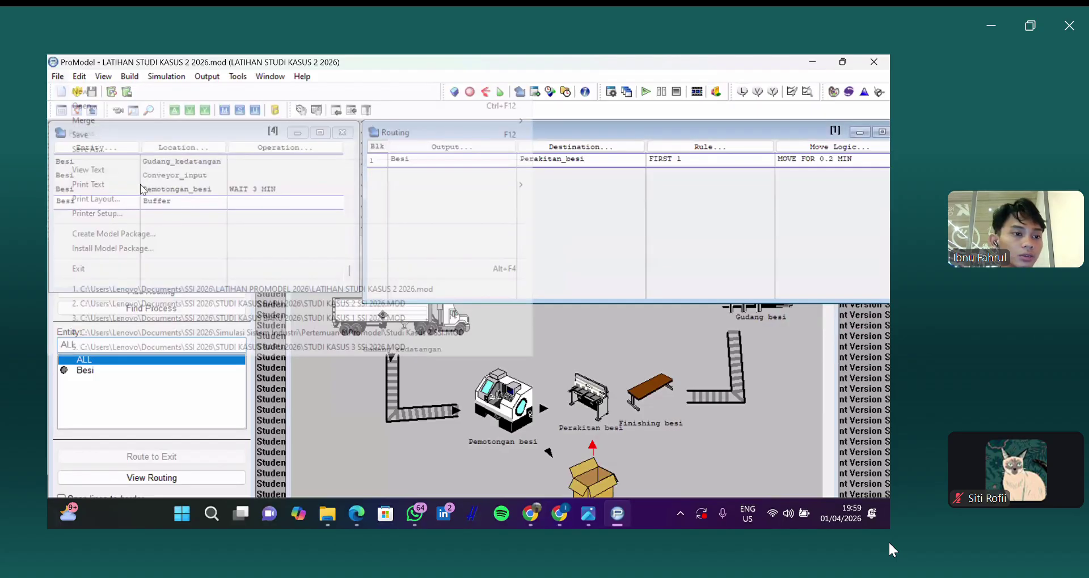
pyautogui.click(91, 135)
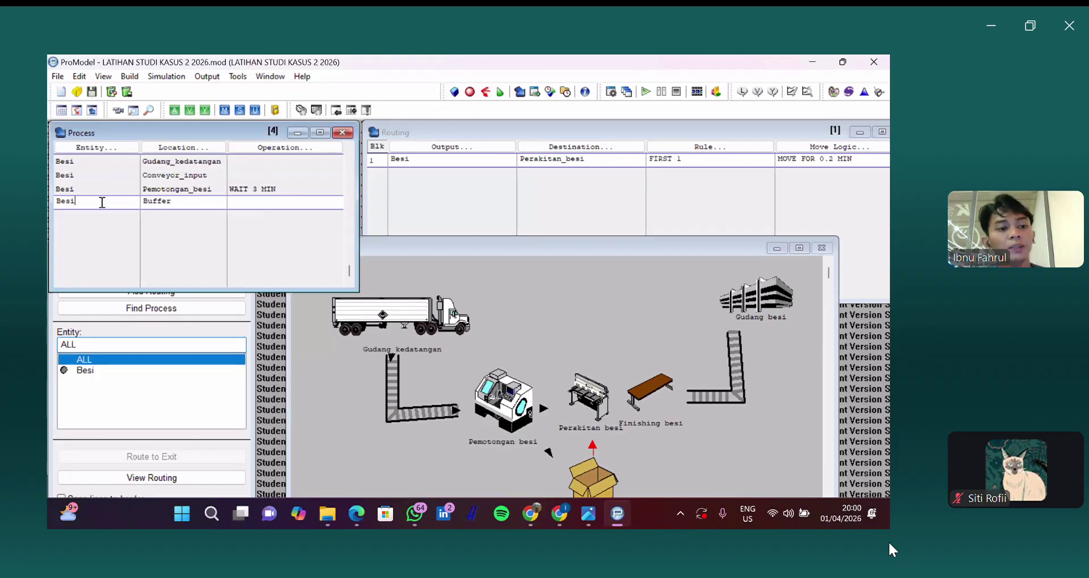
# Step: Add a process record for entity Besi at location Perakitan_besi
pyautogui.click(102, 214)
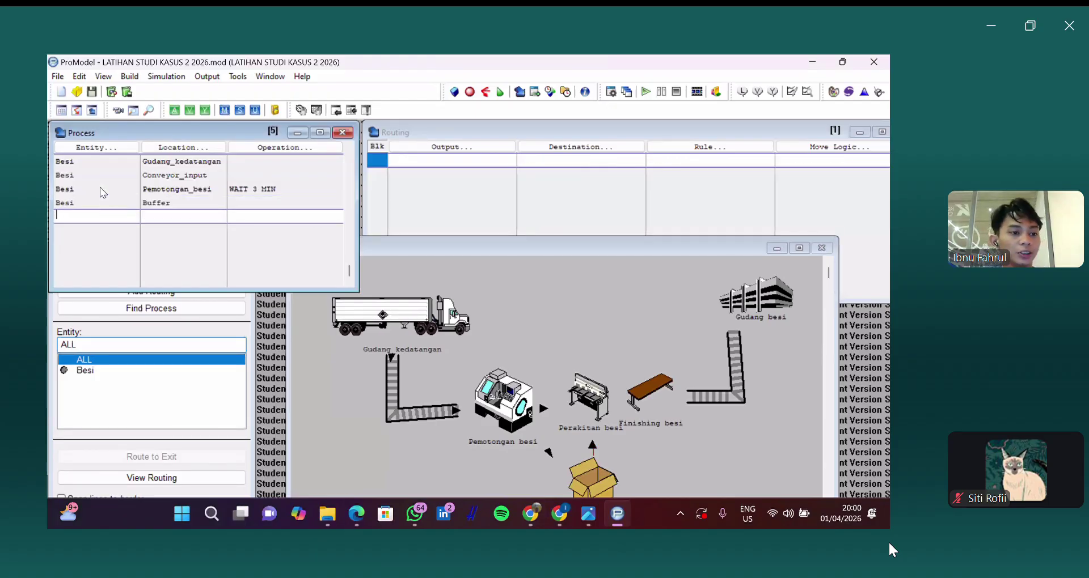
pyautogui.click(98, 148)
pyautogui.click(100, 354)
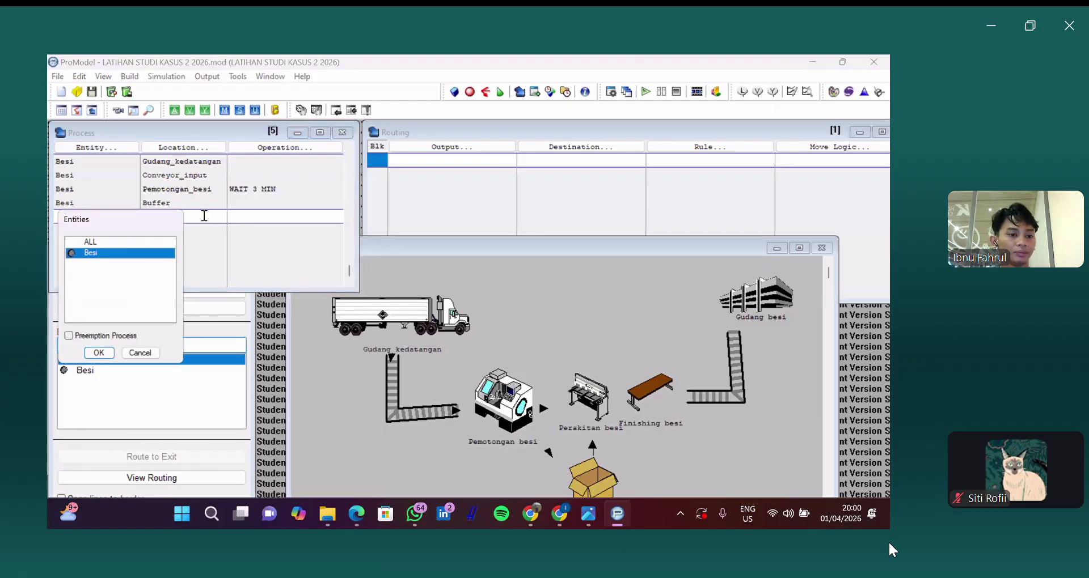
pyautogui.click(182, 148)
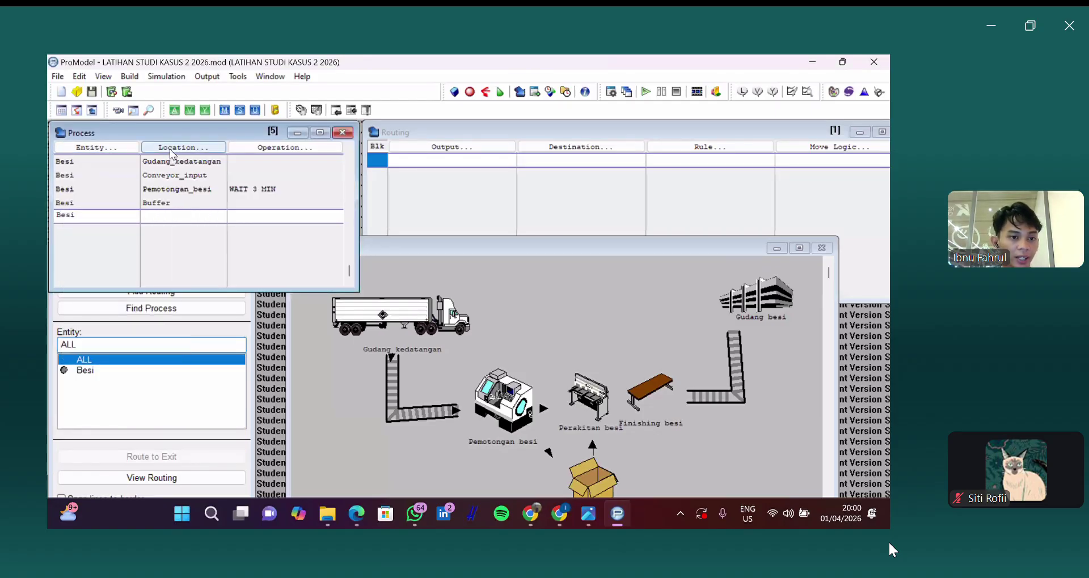
pyautogui.click(188, 284)
pyautogui.click(187, 352)
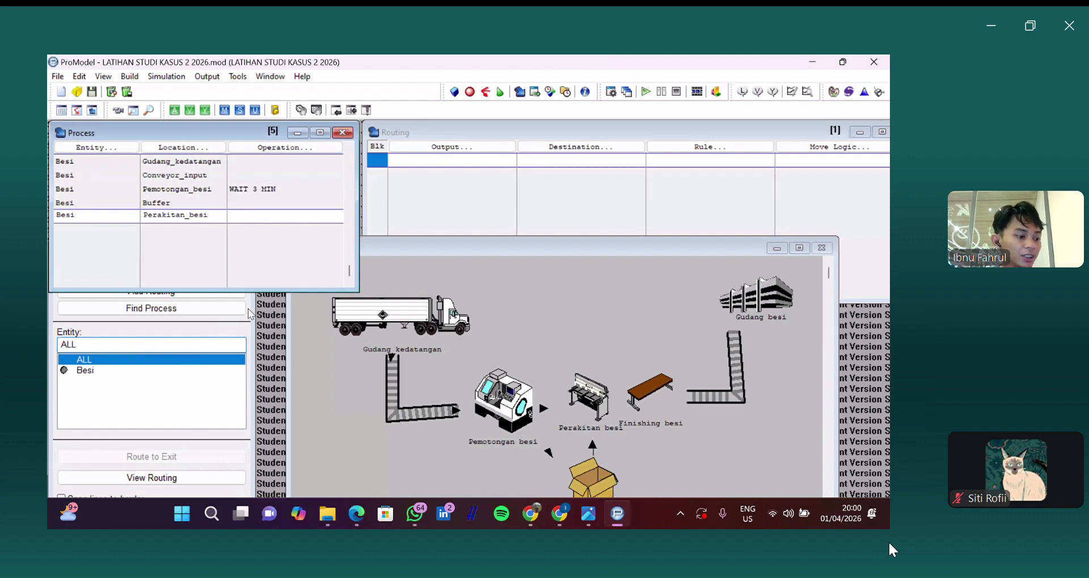
# Step: Check the assembly time distribution in the case study PDF, then start a WAIT statement in the Perakitan_besi operation logic
pyautogui.click(356, 514)
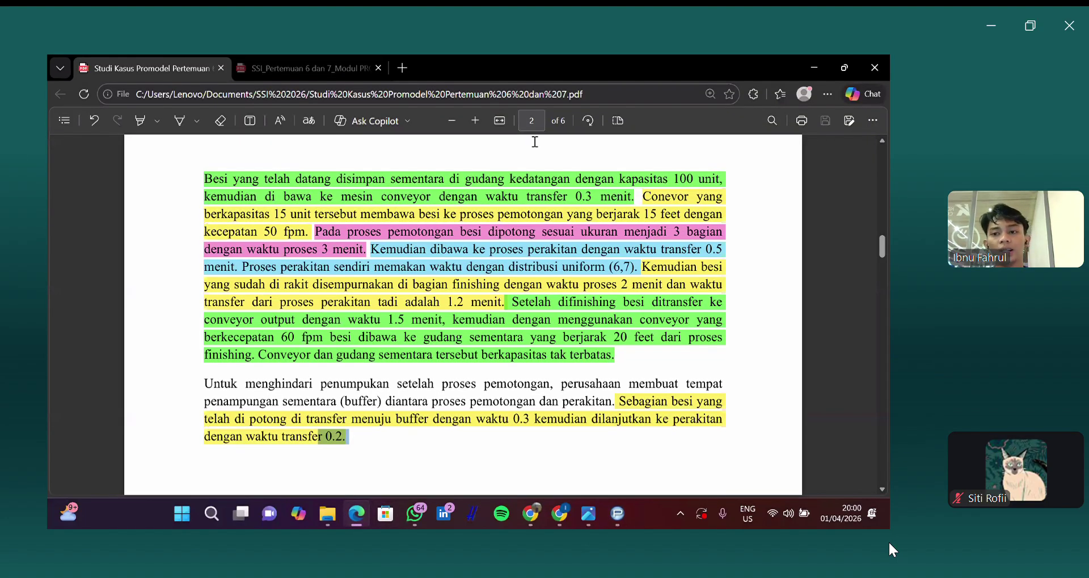
pyautogui.hotkey('ctrl', '+')
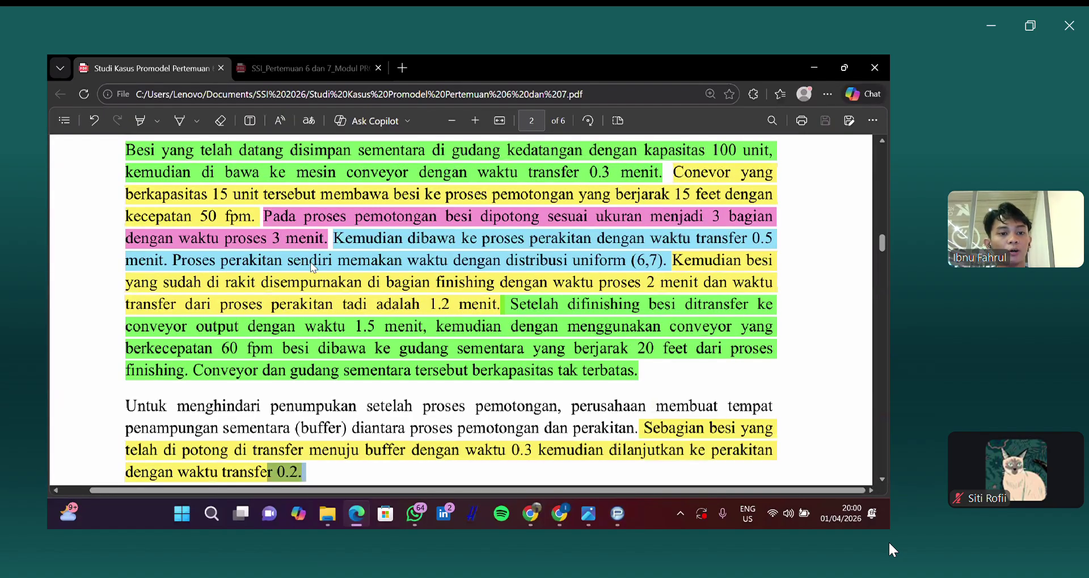
pyautogui.hotkey('alt', 'Tab')
pyautogui.click(396, 250)
pyautogui.click(250, 216)
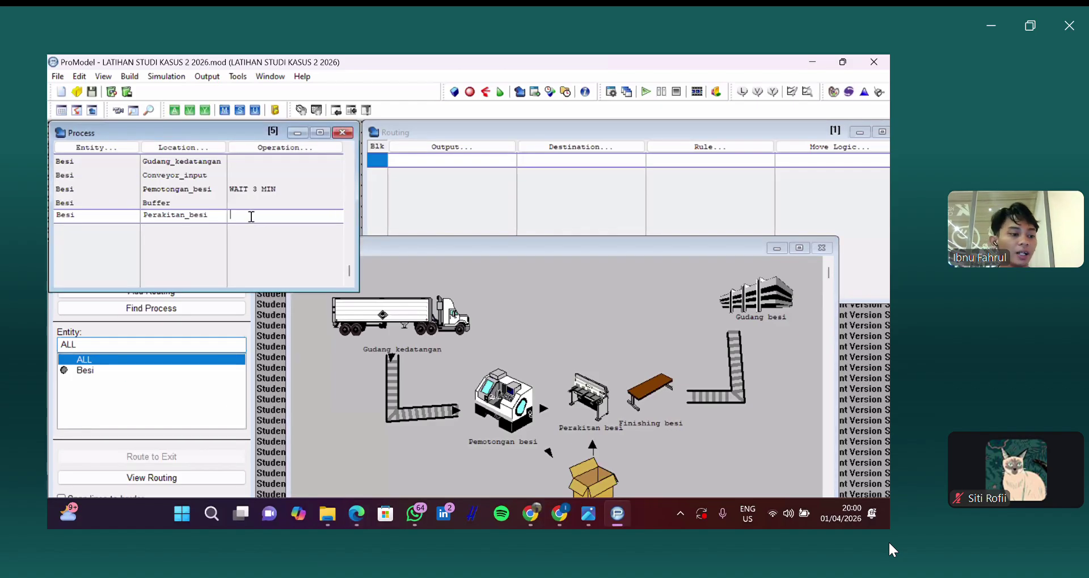
pyautogui.click(279, 149)
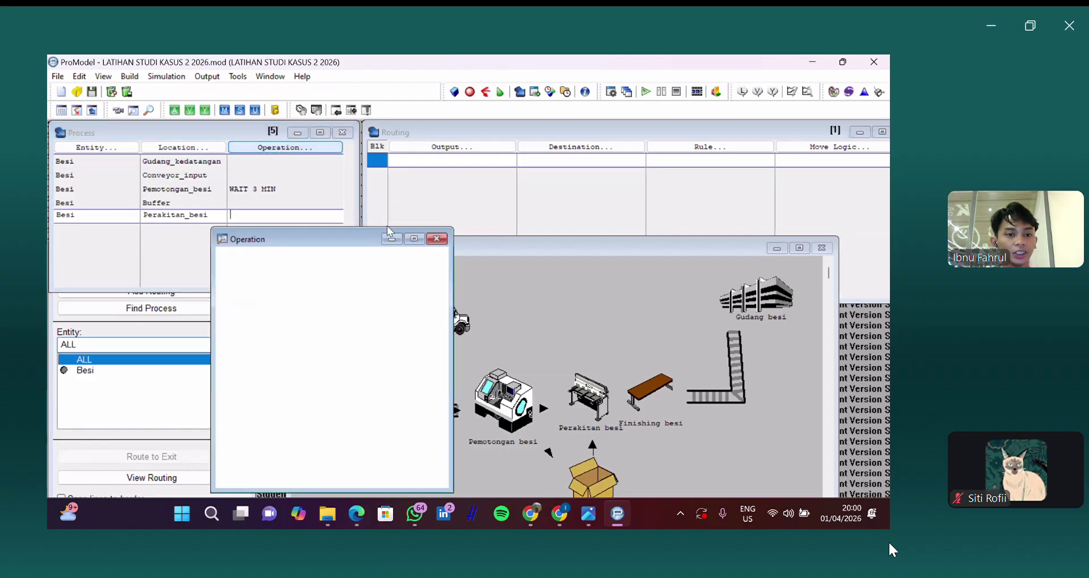
pyautogui.click(268, 148)
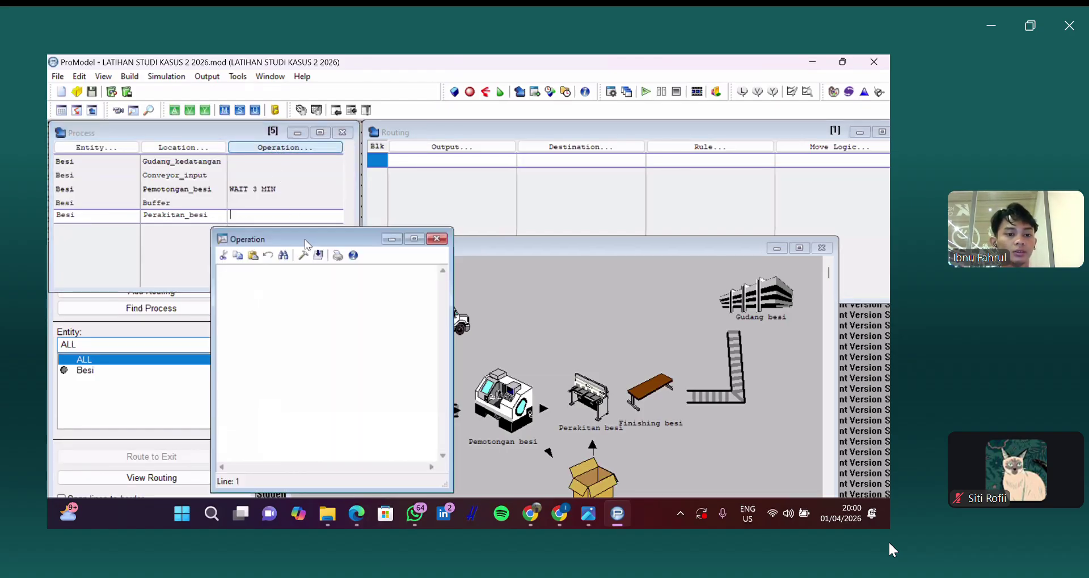
pyautogui.click(307, 253)
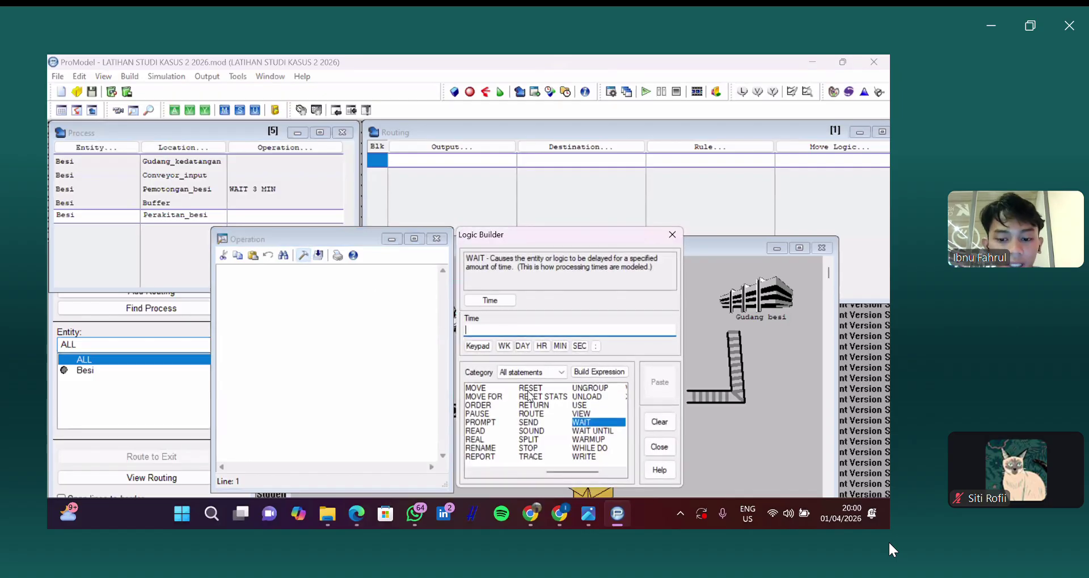
pyautogui.doubleClick(587, 425)
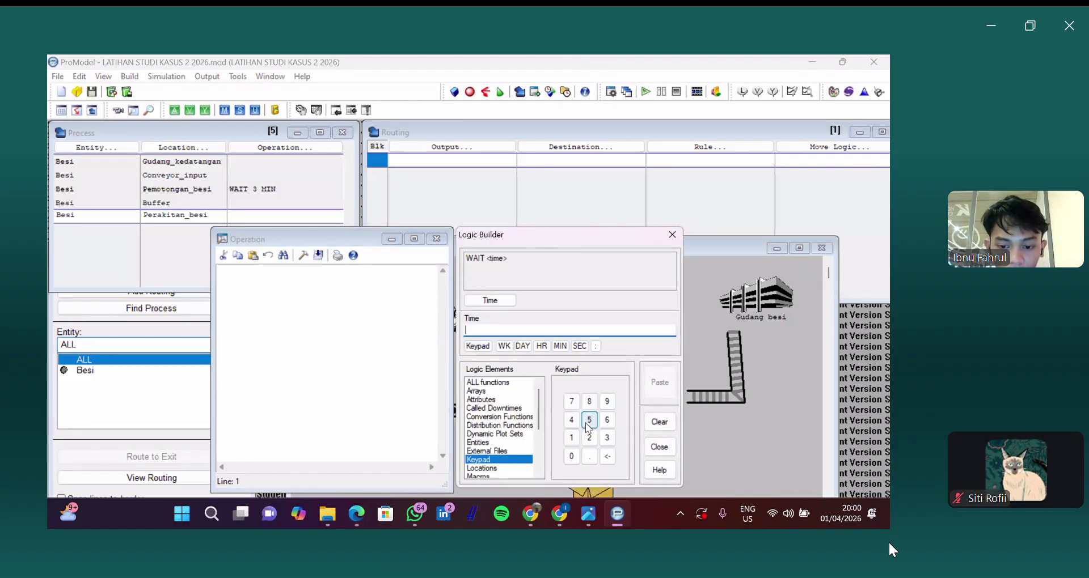
# Step: Select the Uniform distribution function for the WAIT time and recheck the assembly parameters in the case study PDF
pyautogui.click(505, 383)
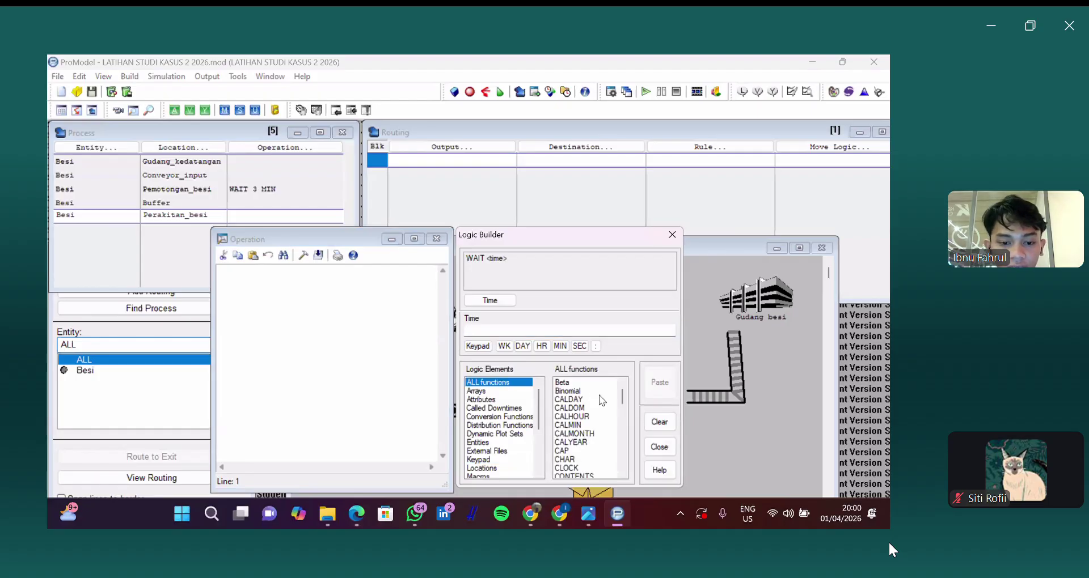
pyautogui.moveTo(622, 393); pyautogui.dragTo(622, 473)
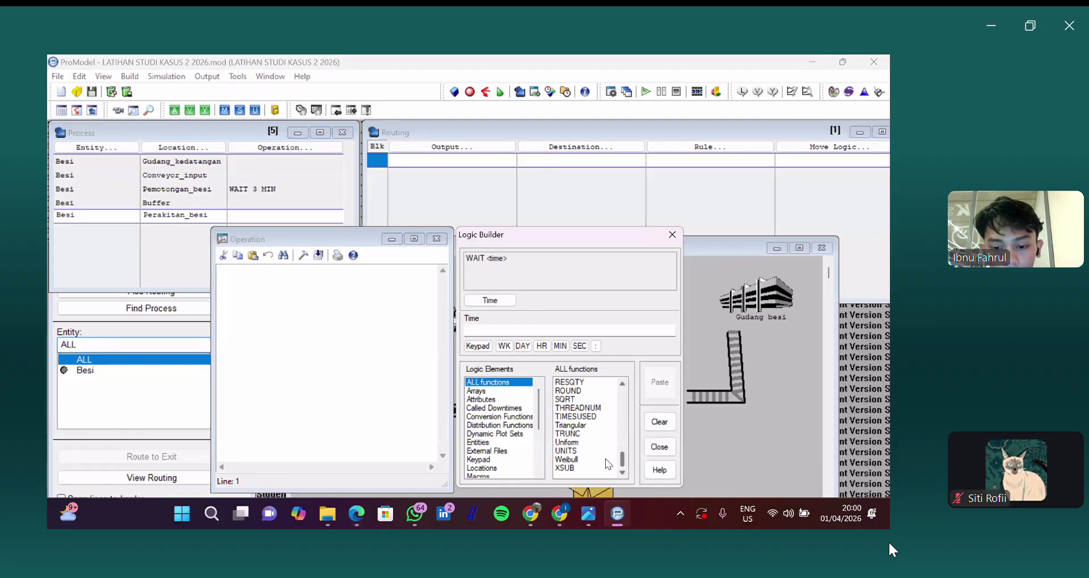
pyautogui.doubleClick(575, 444)
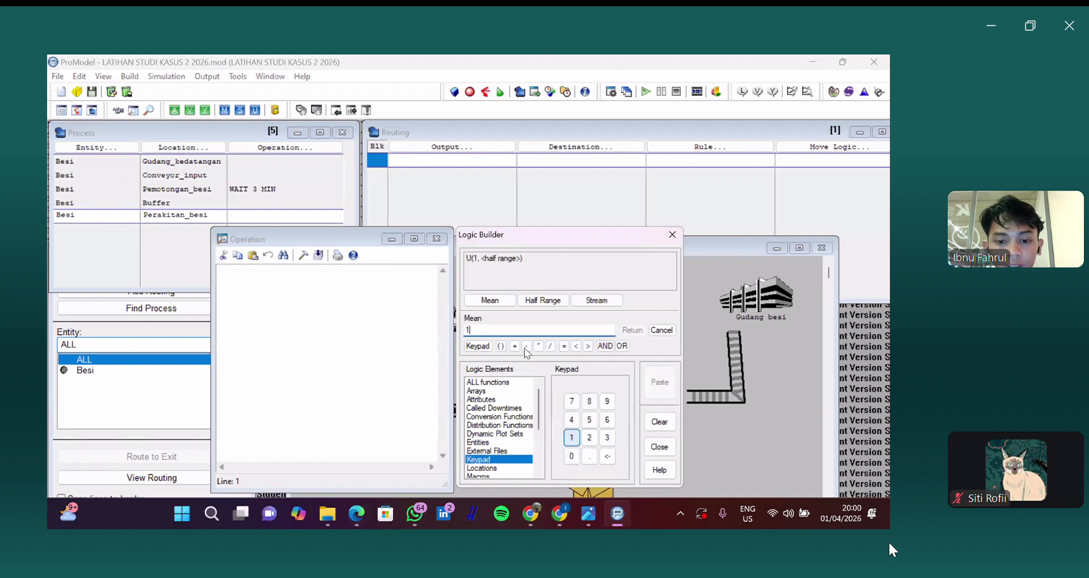
pyautogui.click(489, 300)
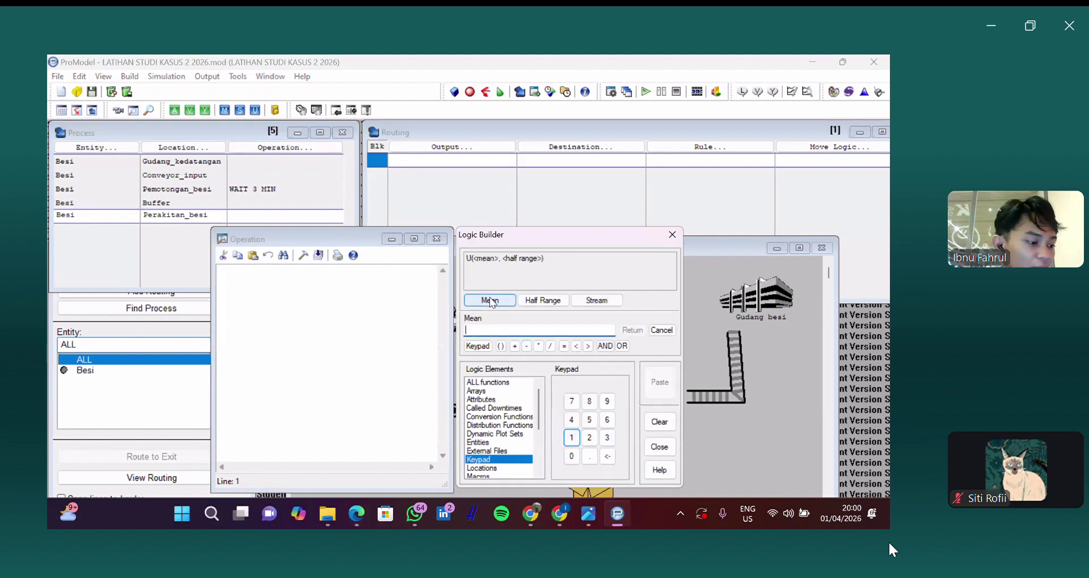
pyautogui.click(357, 514)
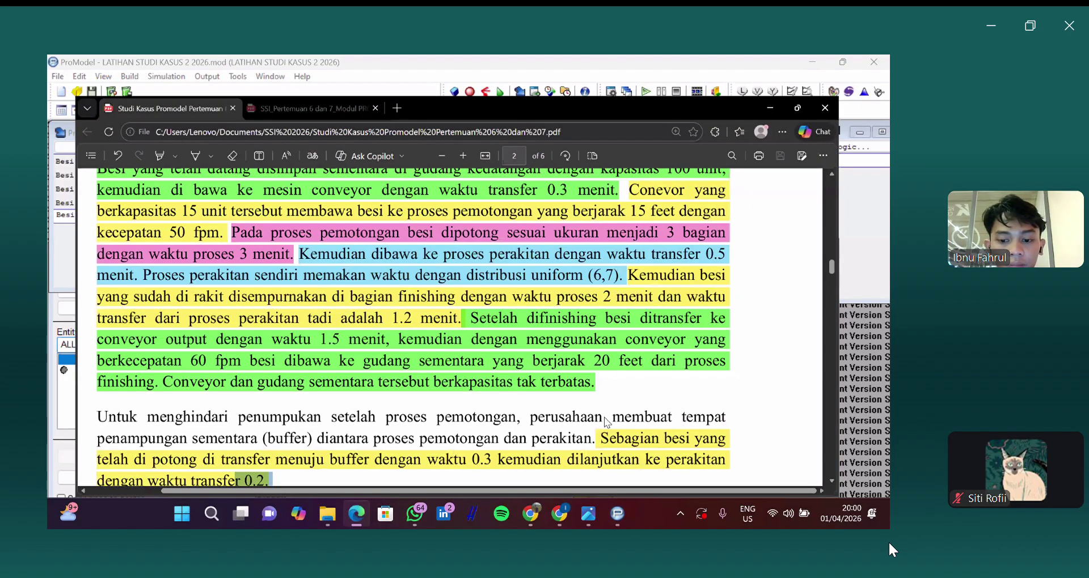
pyautogui.hotkey('alt', 'Tab')
# Step: Set the uniform distribution's mean to 6 and half range to 7, and insert WAIT U(6, 7) into the Perakitan_besi operation
pyautogui.click(606, 420)
pyautogui.press('Return')
pyautogui.click(572, 402)
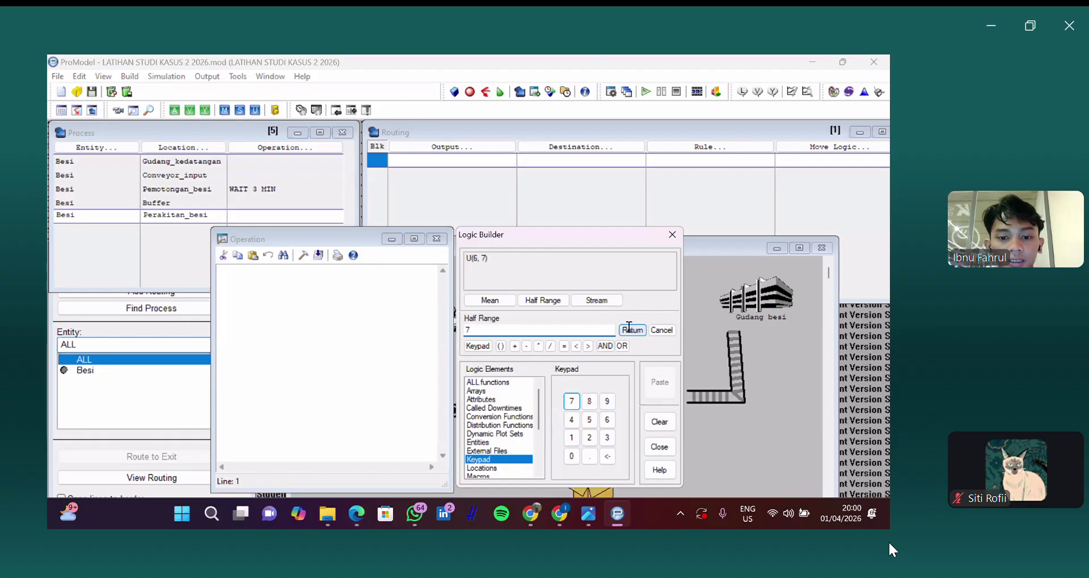
pyautogui.click(630, 329)
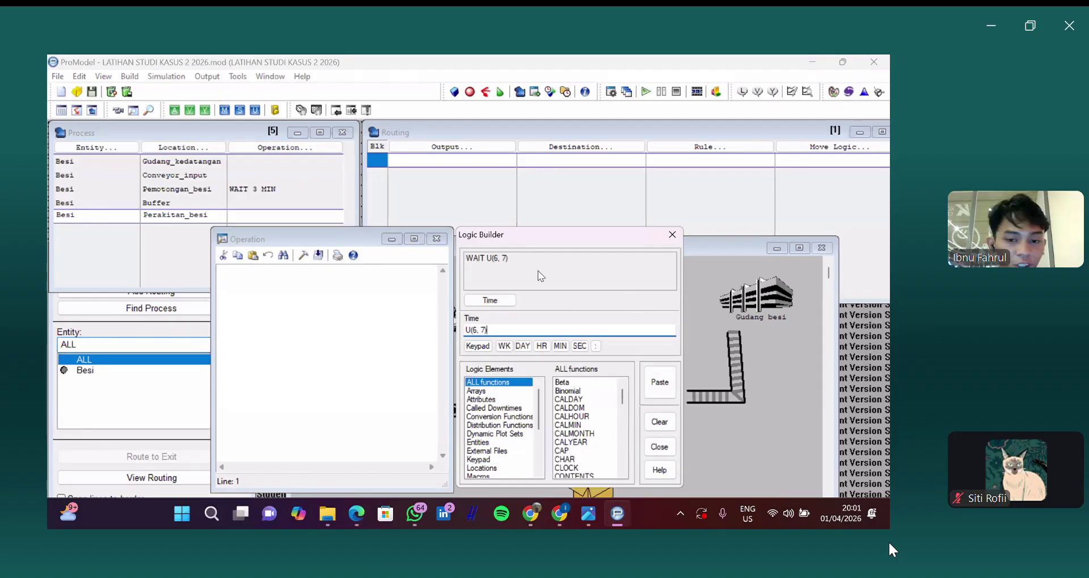
pyautogui.click(661, 384)
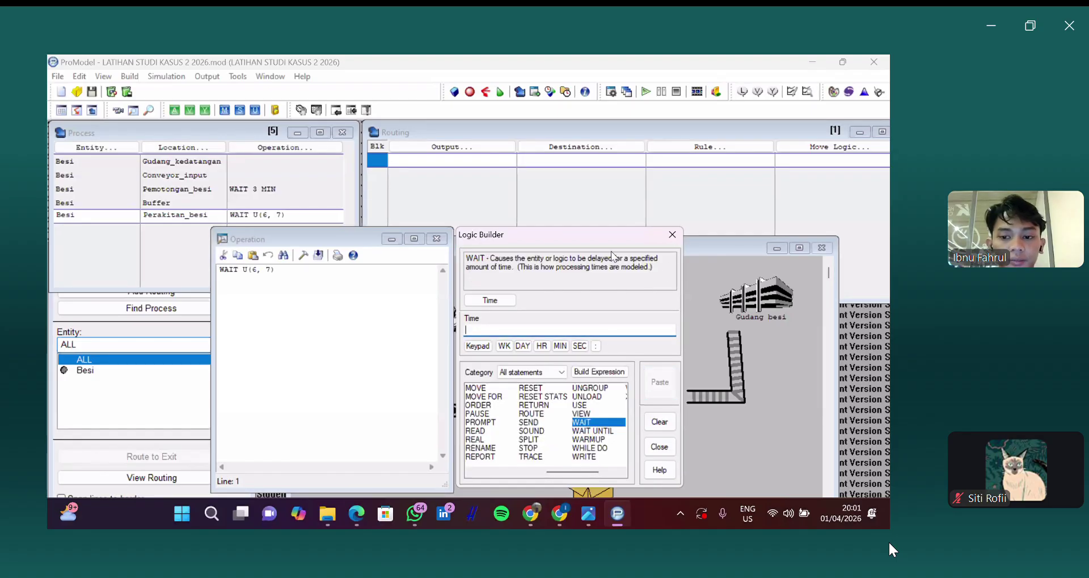
pyautogui.click(437, 239)
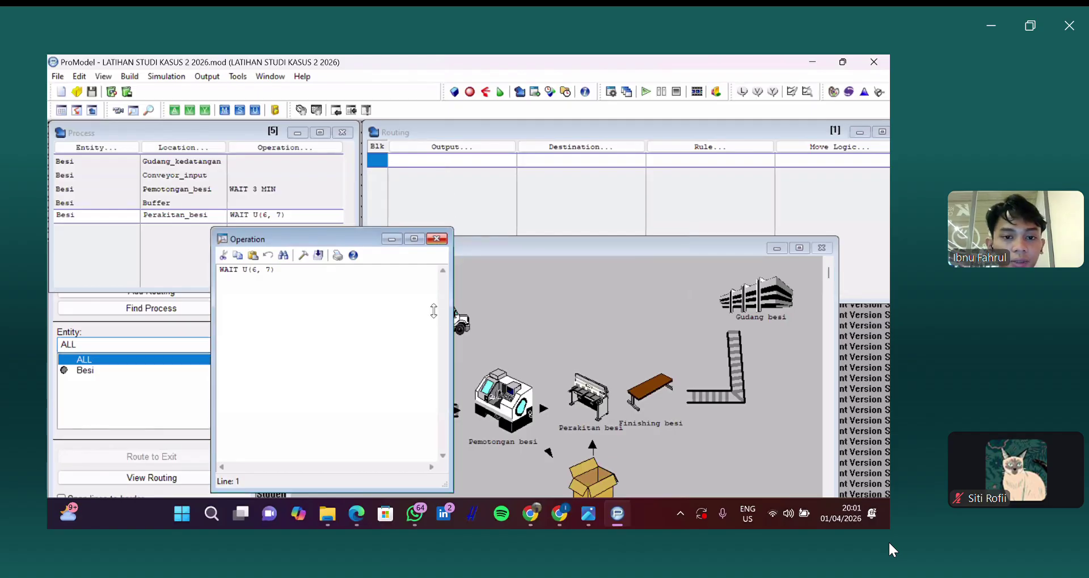
pyautogui.click(437, 239)
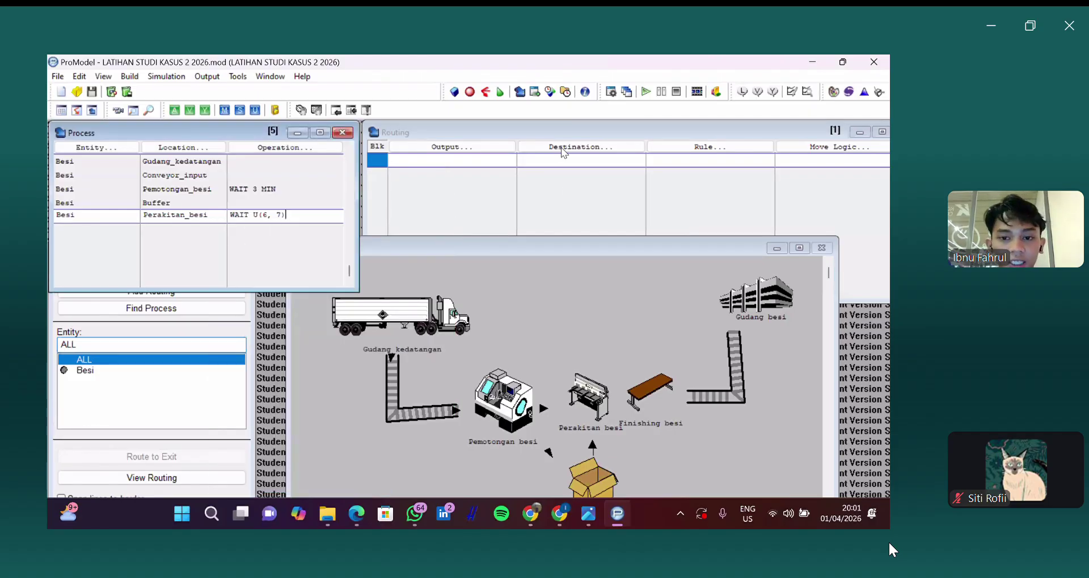
# Step: Route entity Besi from Perakitan_besi to the destination Finishing_besi
pyautogui.click(568, 229)
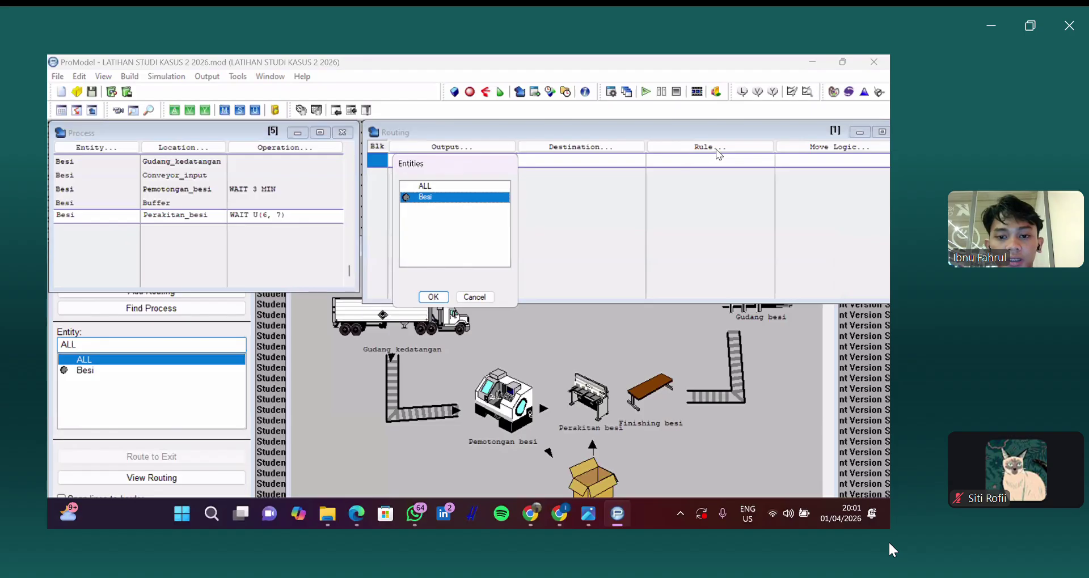
pyautogui.click(433, 297)
pyautogui.click(580, 147)
pyautogui.click(568, 229)
pyautogui.click(558, 310)
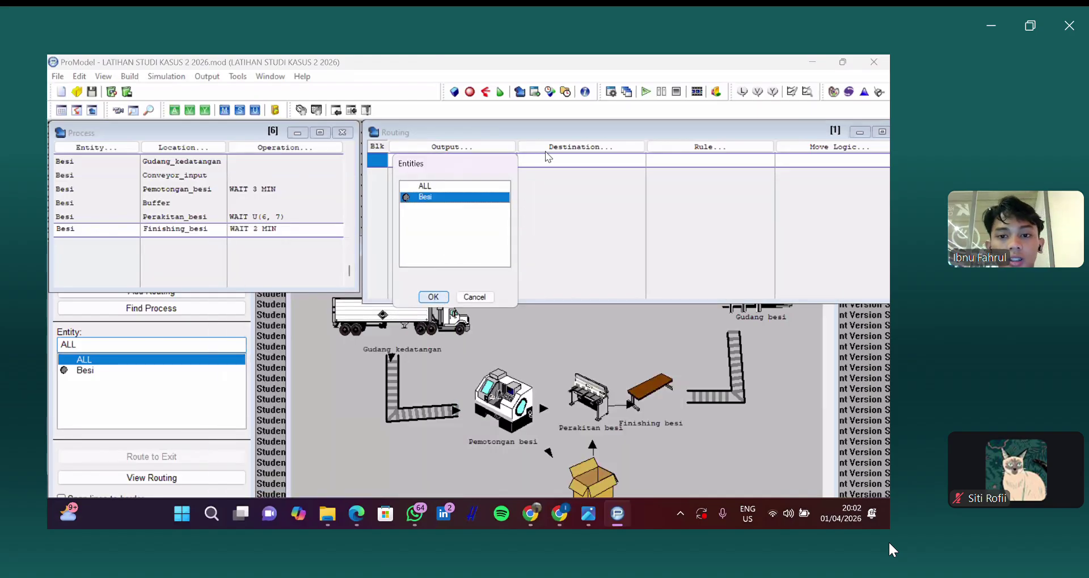
# Step: Route Besi from Finishing_besi to Conveyor_output with move logic MOVE FOR 1.5 MIN, checking the transfer time in the case study PDF
pyautogui.doubleClick(572, 239)
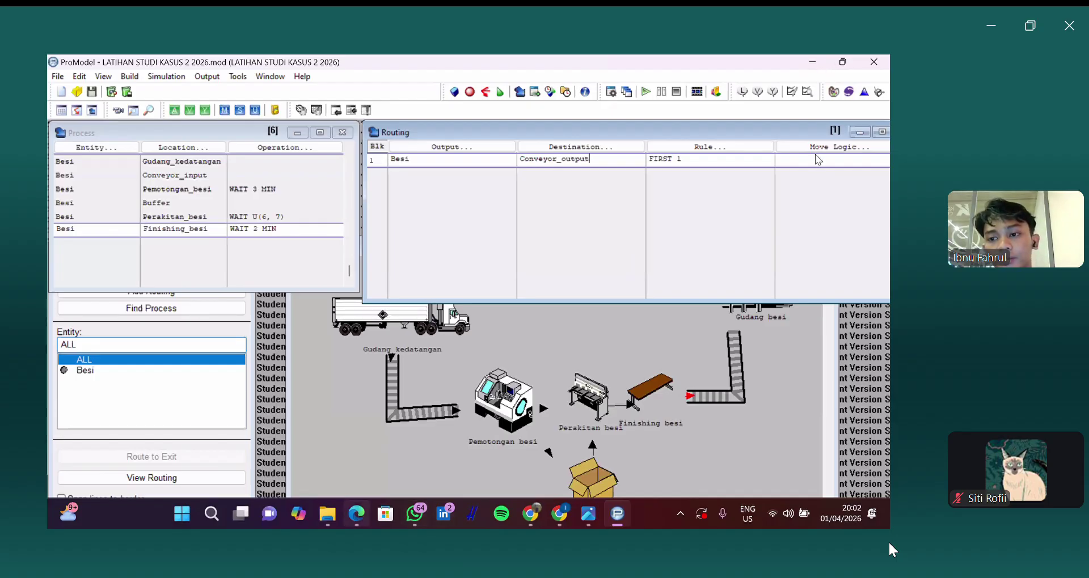
pyautogui.hotkey('alt', 'Tab')
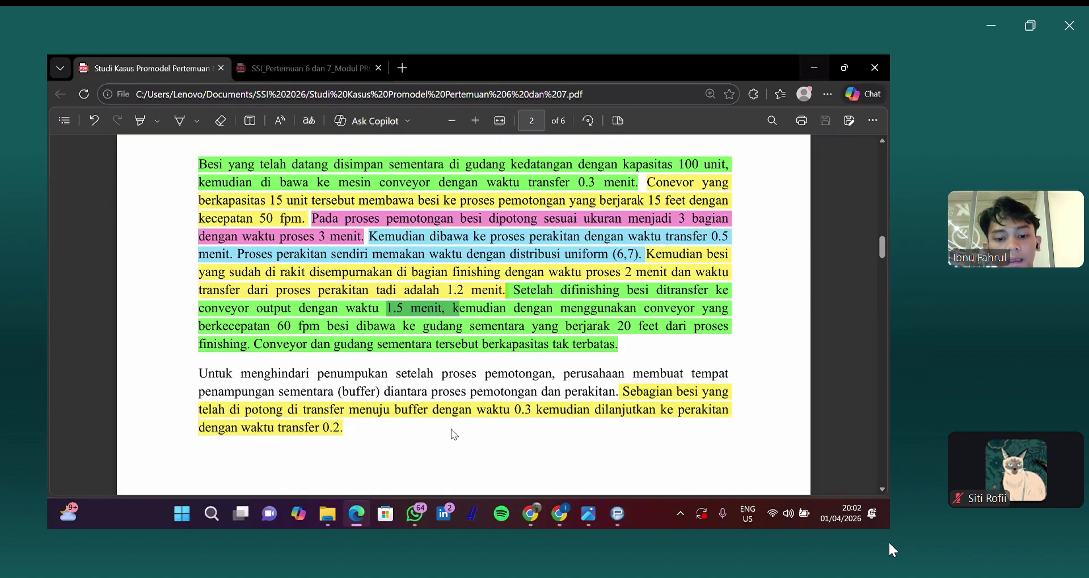
pyautogui.hotkey('alt', 'Tab')
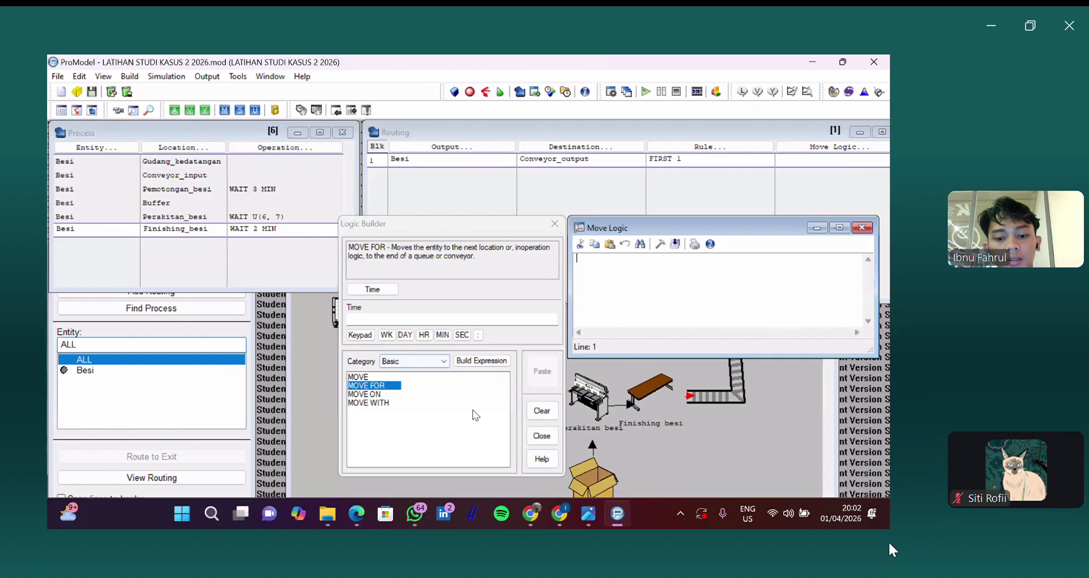
pyautogui.click(442, 335)
pyautogui.write('1.5 MIN')
pyautogui.click(542, 372)
pyautogui.click(554, 224)
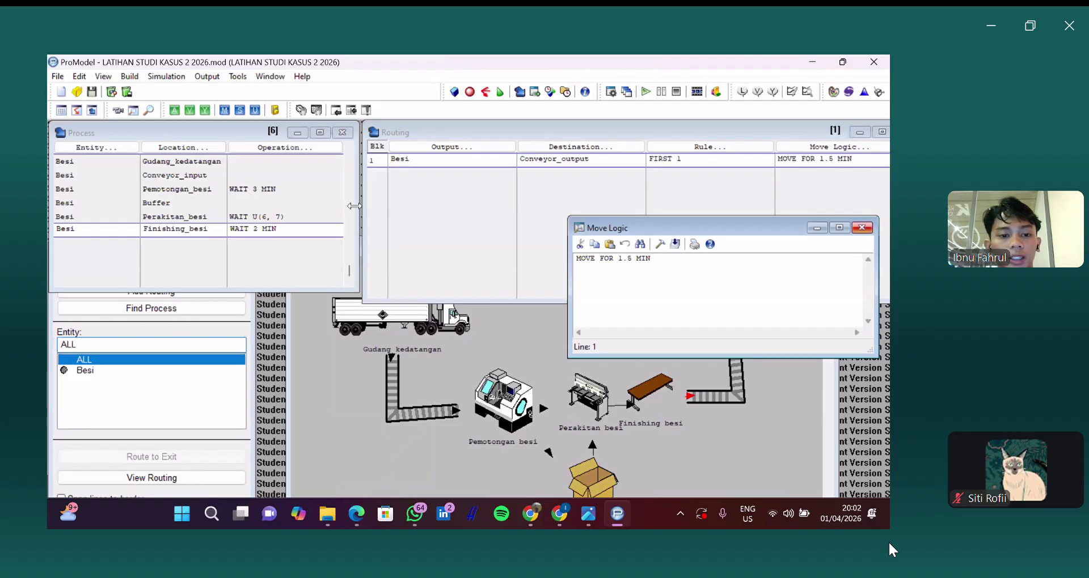
pyautogui.click(94, 223)
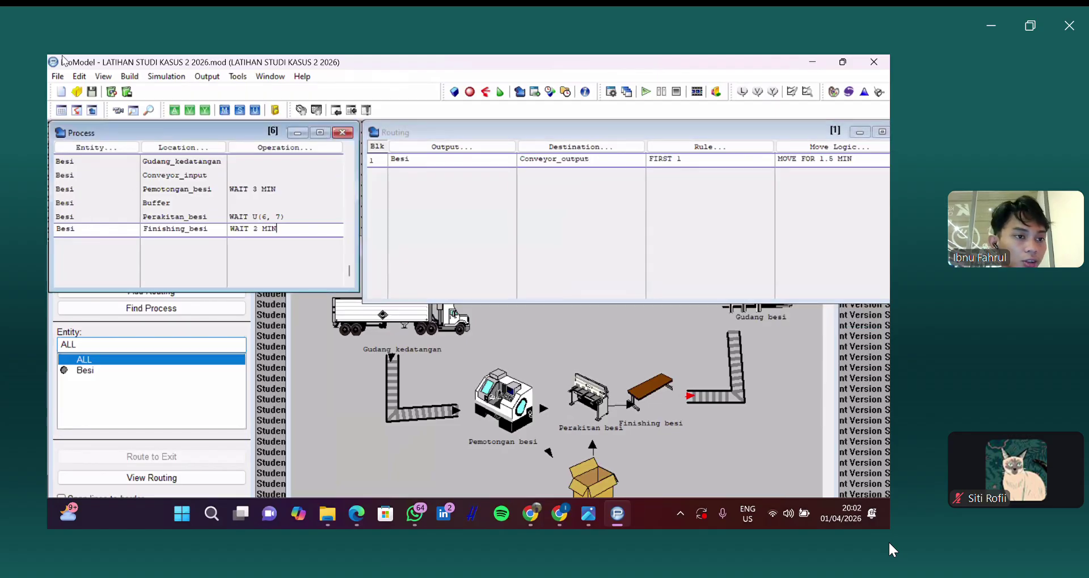
# Step: Add a process record for entity Besi at location Conveyor_output
pyautogui.press('Up')
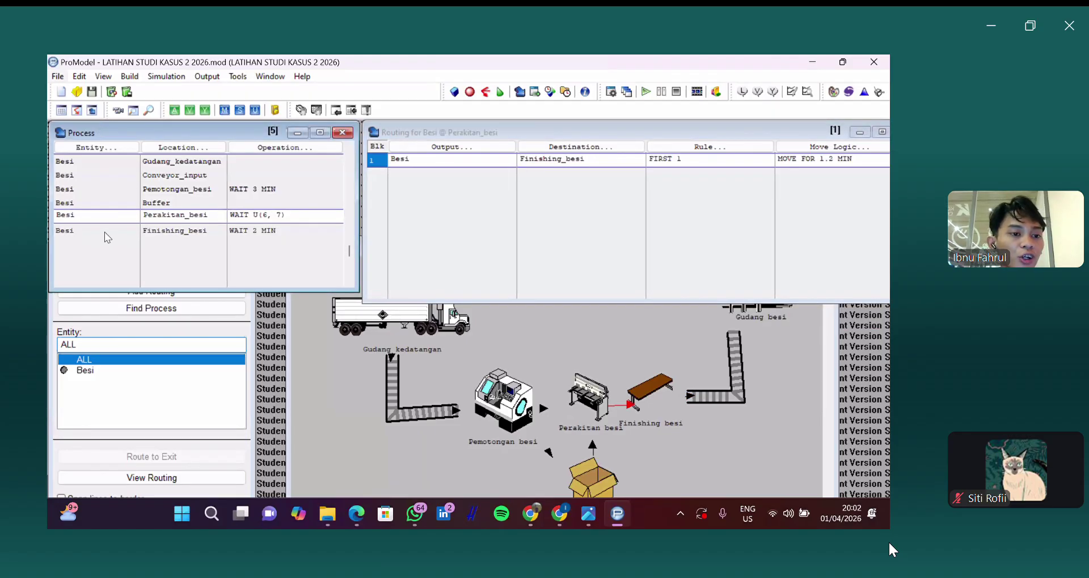
pyautogui.click(85, 244)
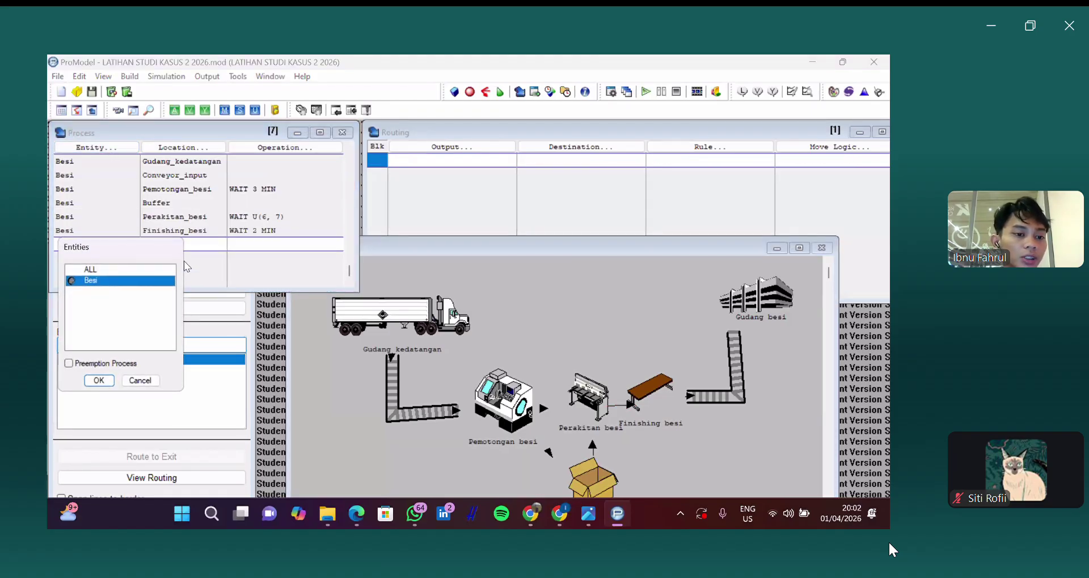
pyautogui.press('Return')
pyautogui.click(175, 149)
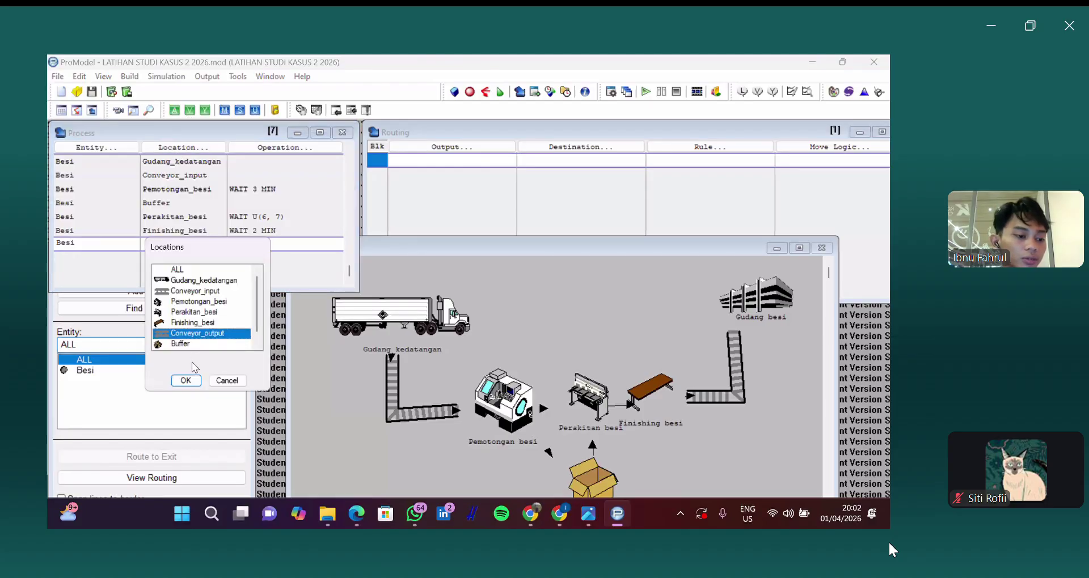
pyautogui.click(190, 380)
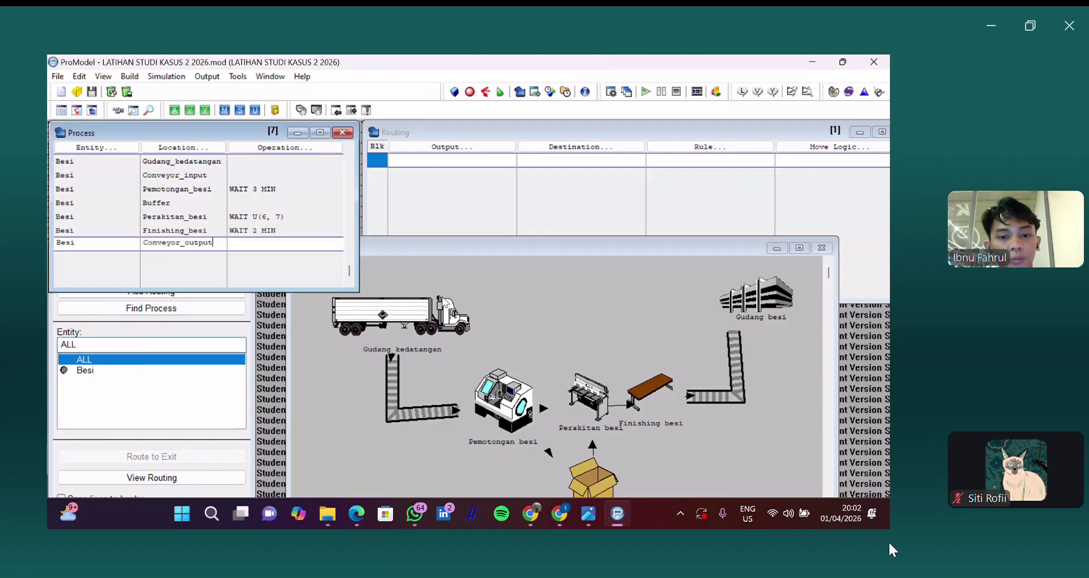
# Step: Route entity Besi from Conveyor_output to the destination Gudang_besi
pyautogui.click(586, 205)
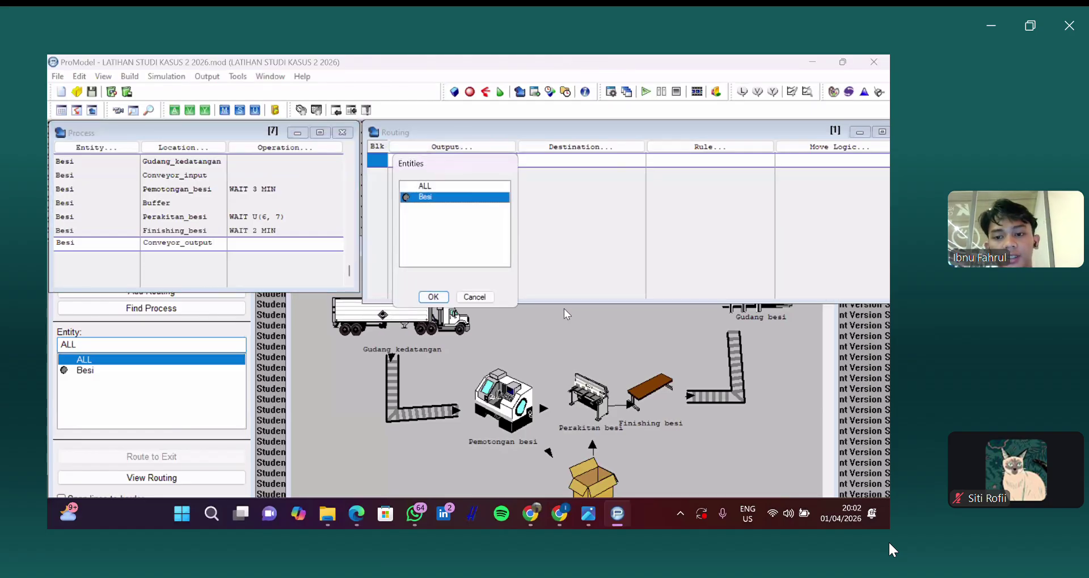
pyautogui.press('Return')
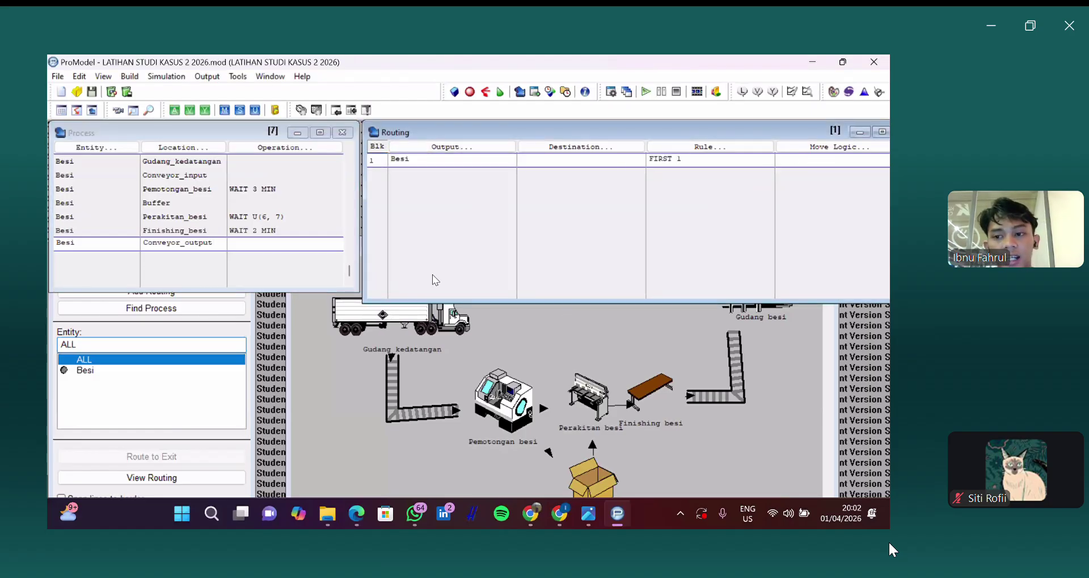
pyautogui.press('Down')
pyautogui.press('Down')
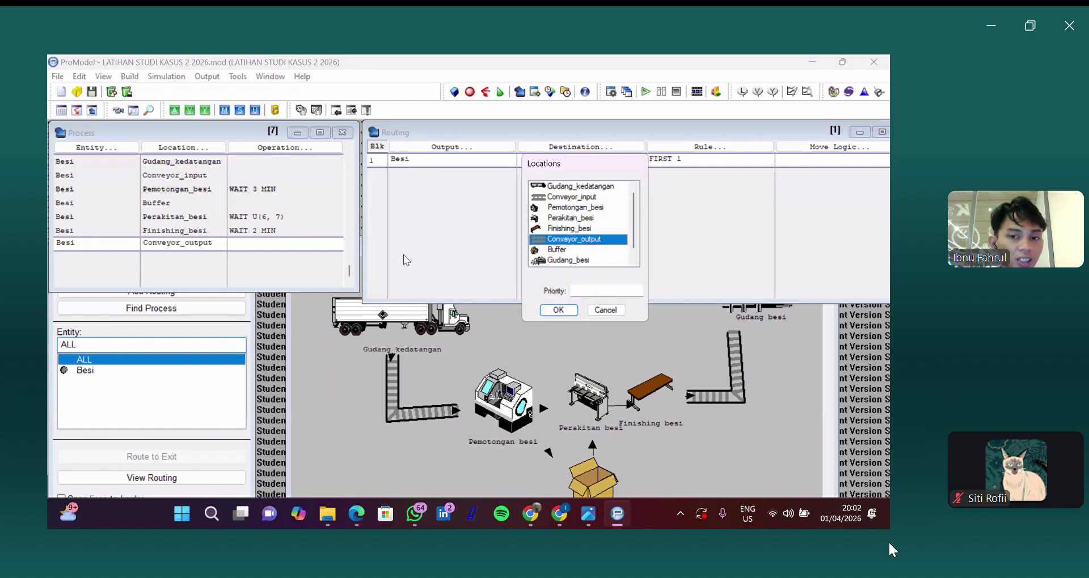
pyautogui.press('Return')
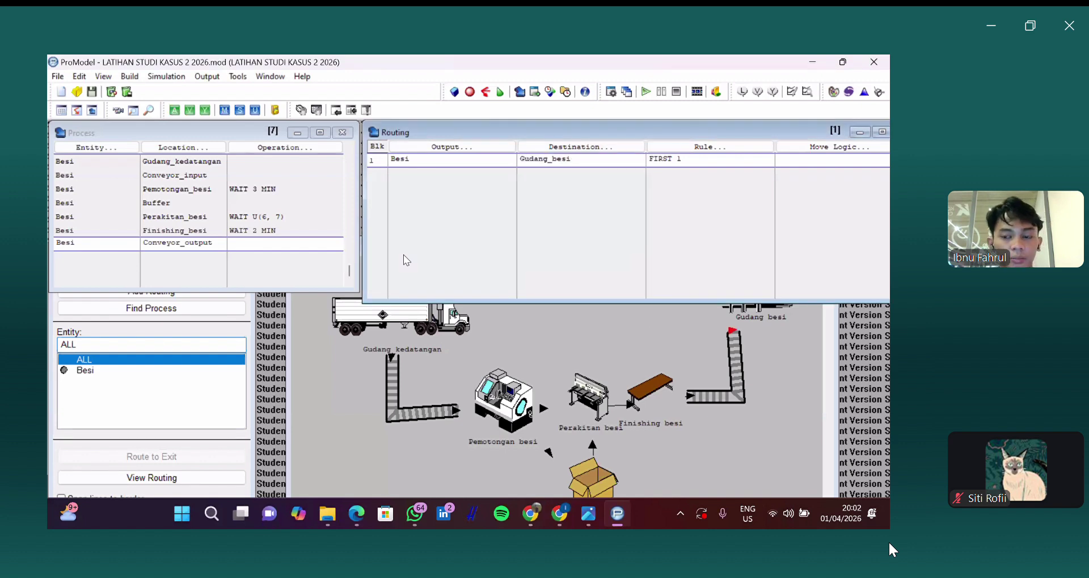
# Step: Add a process record for entity Besi at location Gudang_besi
pyautogui.click(204, 246)
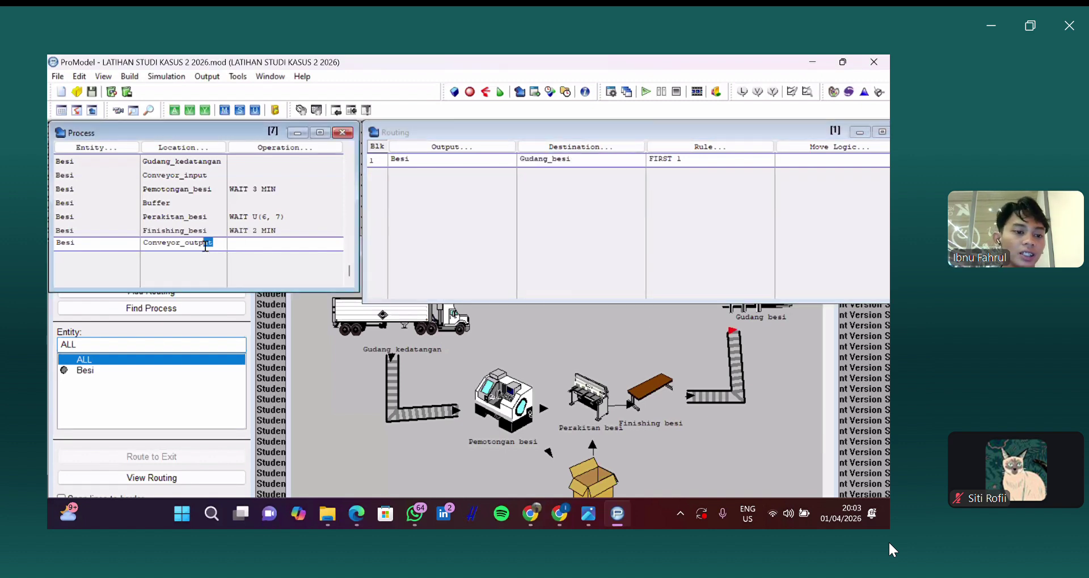
pyautogui.press('Down')
pyautogui.click(61, 262)
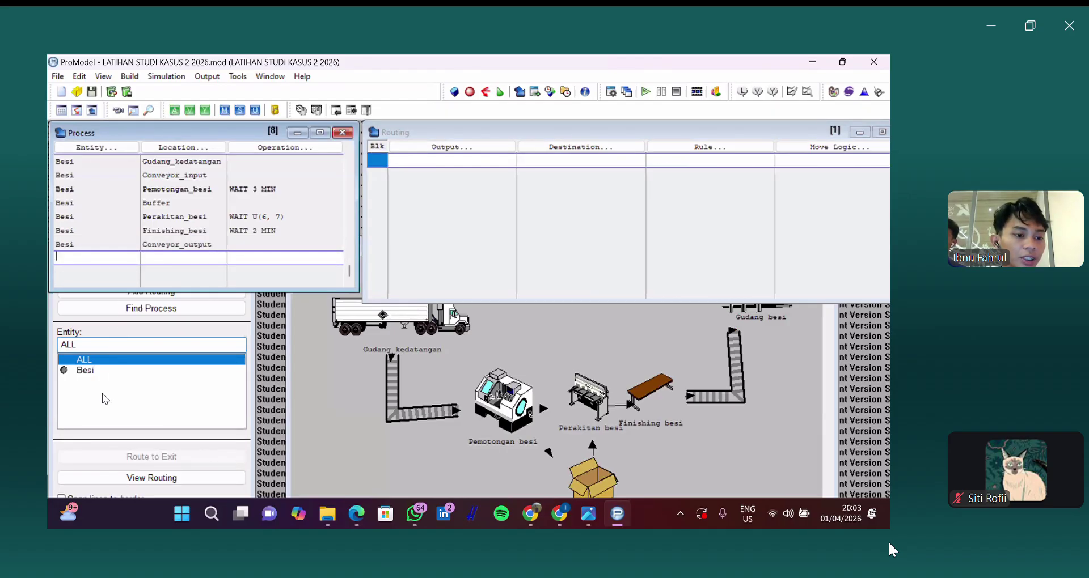
pyautogui.click(97, 148)
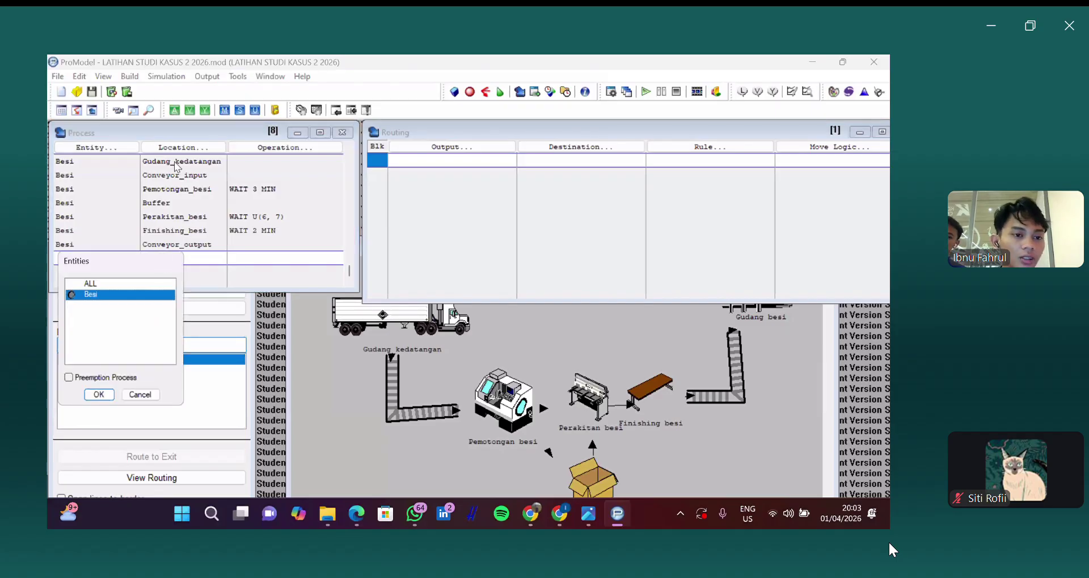
pyautogui.press('Return')
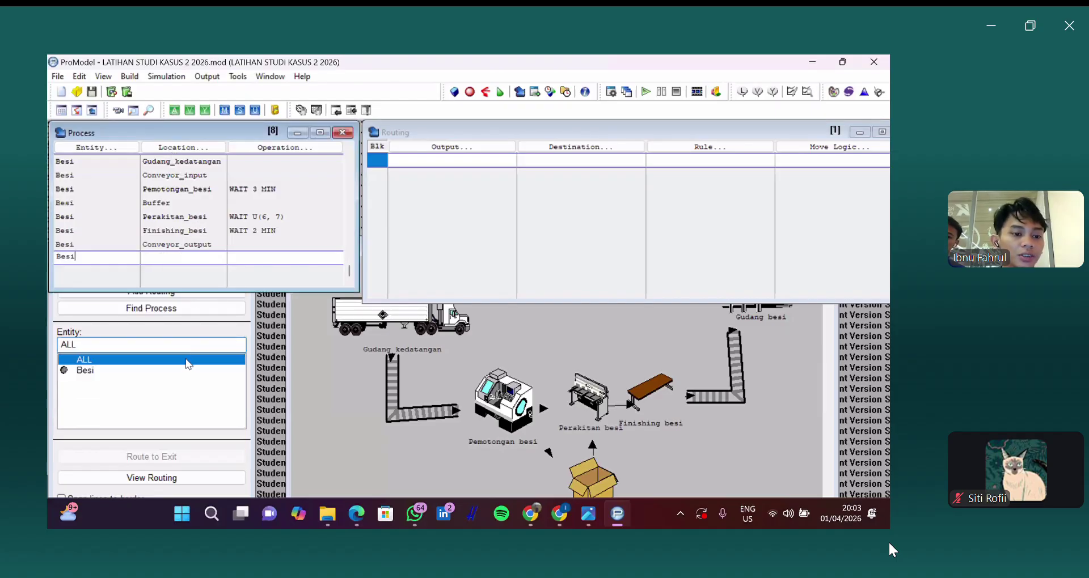
pyautogui.click(449, 145)
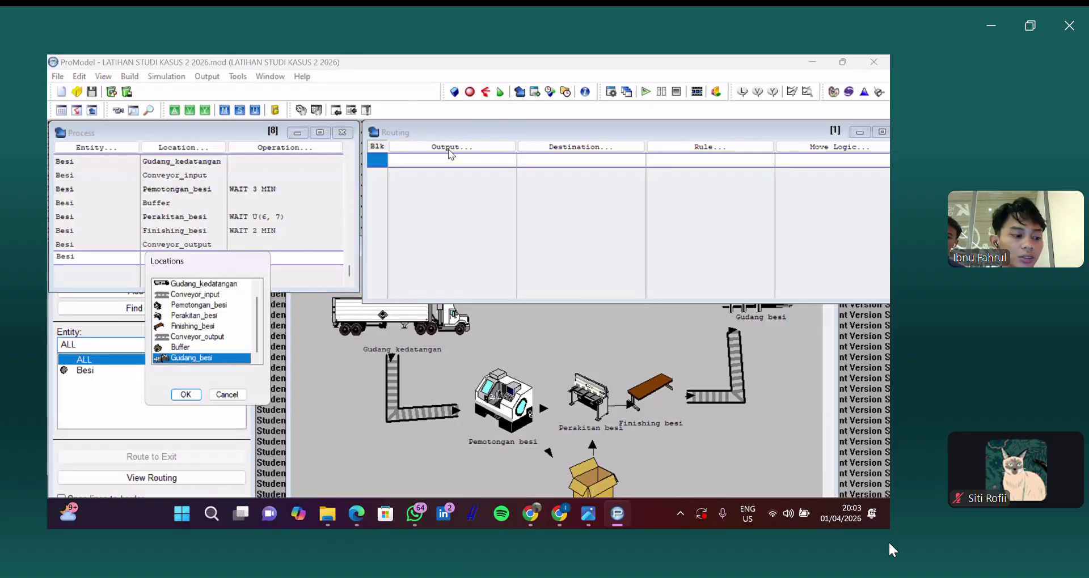
pyautogui.press('Return')
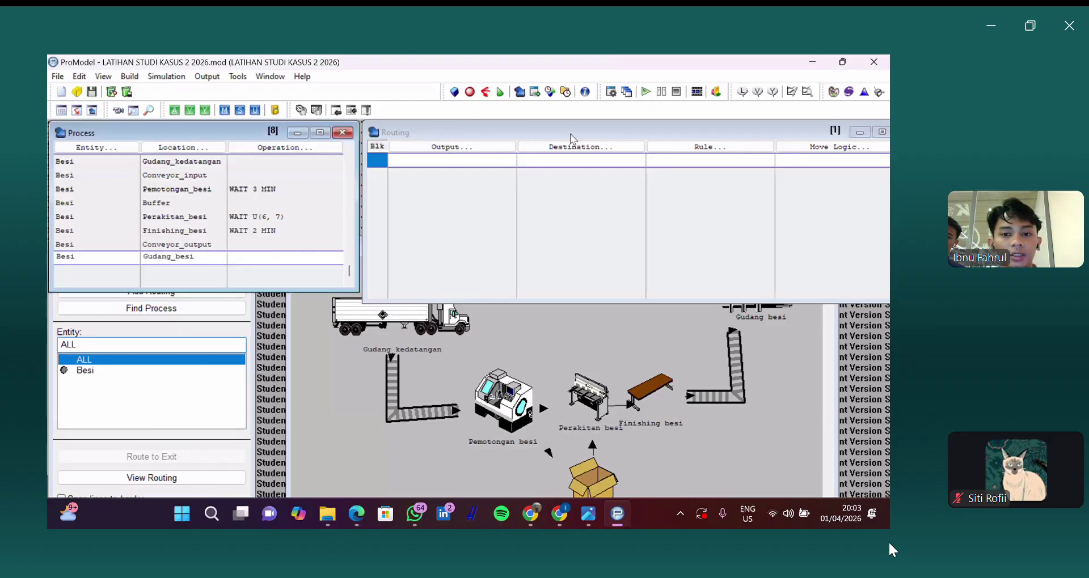
# Step: Route entity Besi from Gudang_besi to EXIT
pyautogui.click(569, 147)
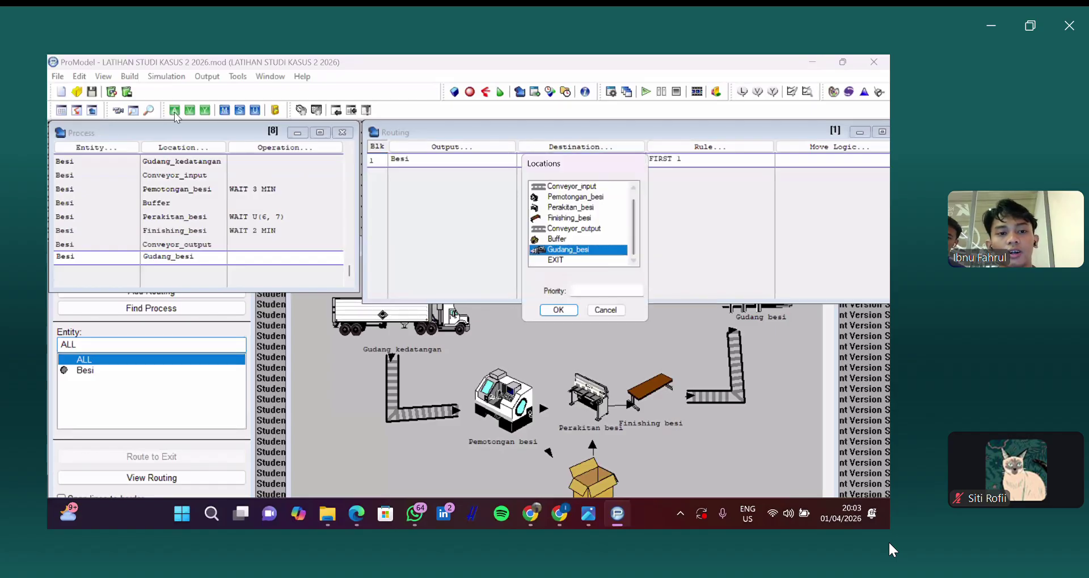
pyautogui.press('Down')
pyautogui.press('Return')
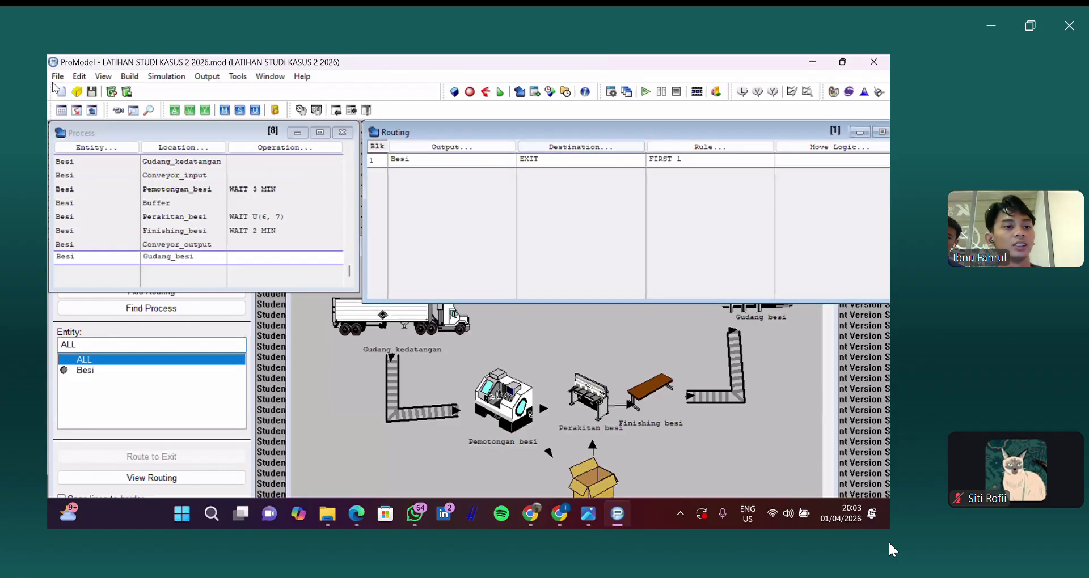
pyautogui.click(57, 76)
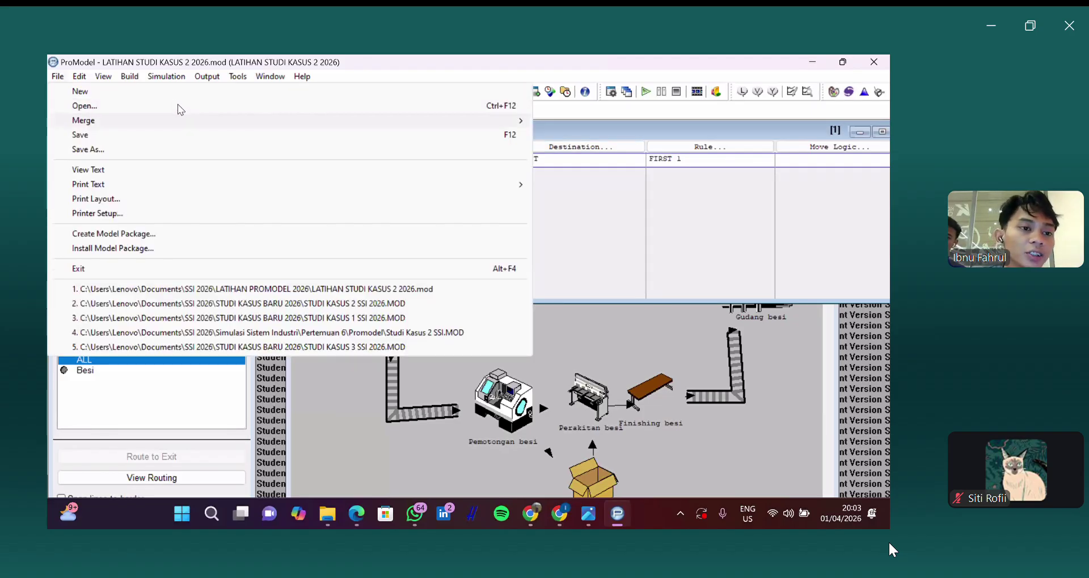
pyautogui.moveTo(129, 77)
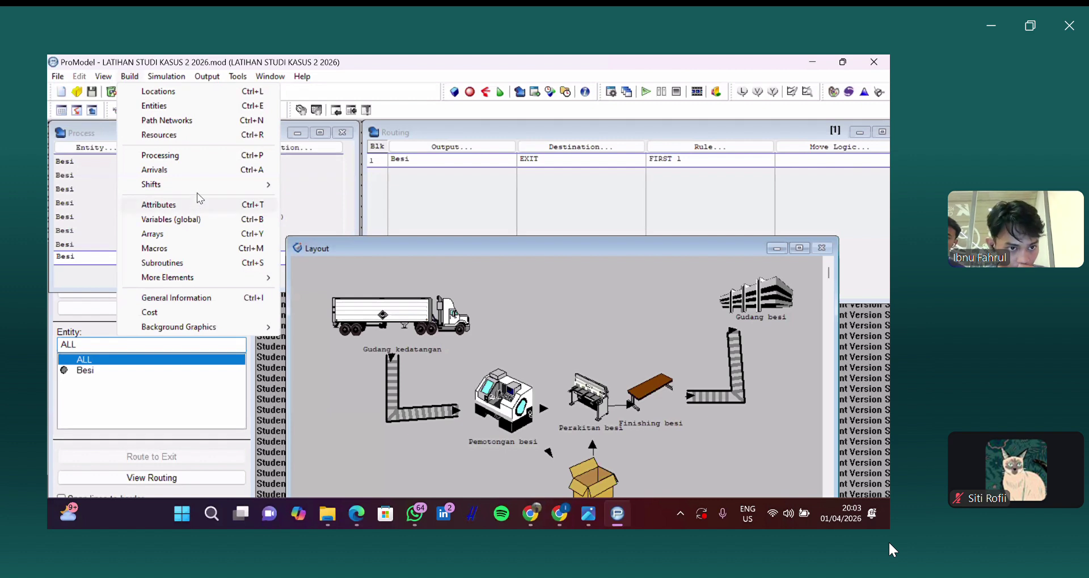
# Step: Open the Arrivals table, check the arrival data in case study 2, and open the entity choices for the first record
pyautogui.click(189, 169)
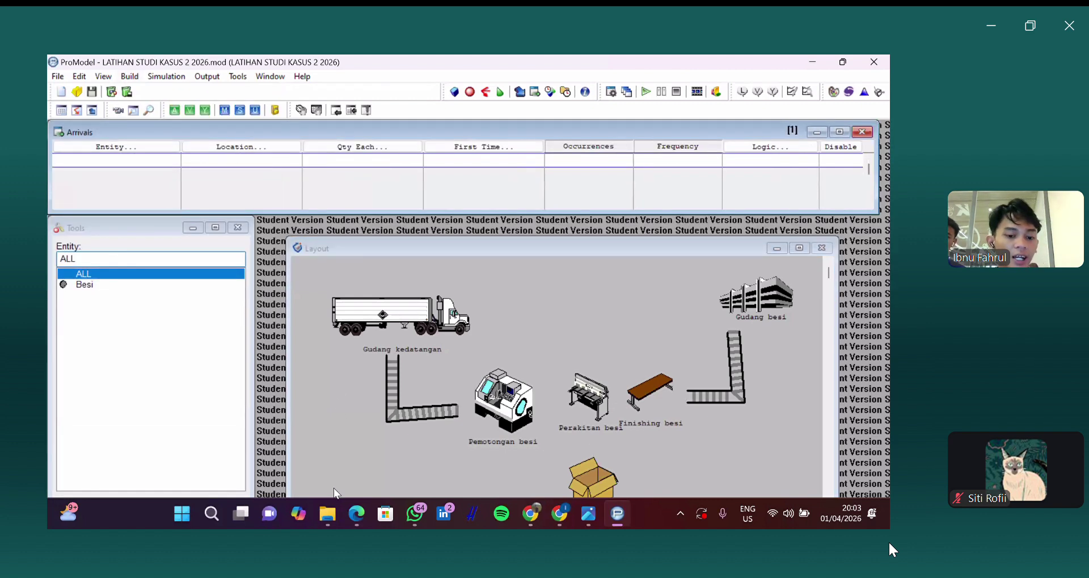
pyautogui.click(349, 514)
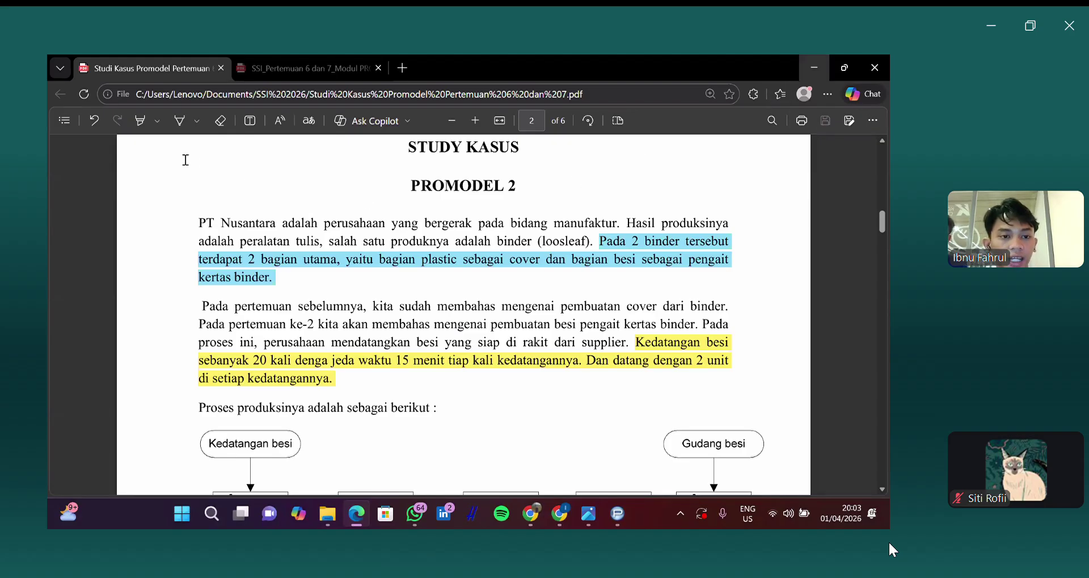
pyautogui.hotkey('alt', 'Tab')
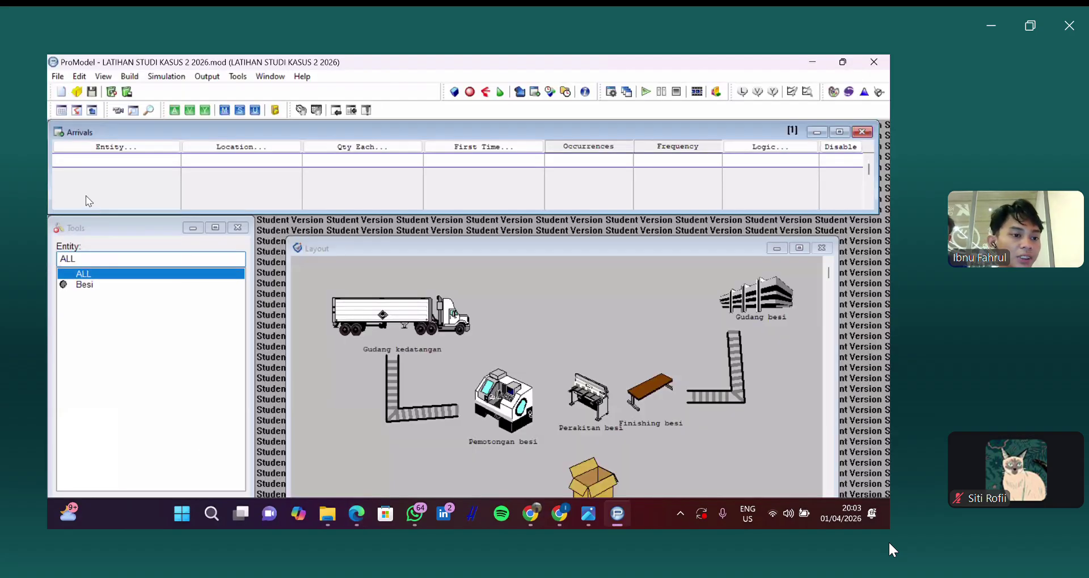
pyautogui.click(162, 164)
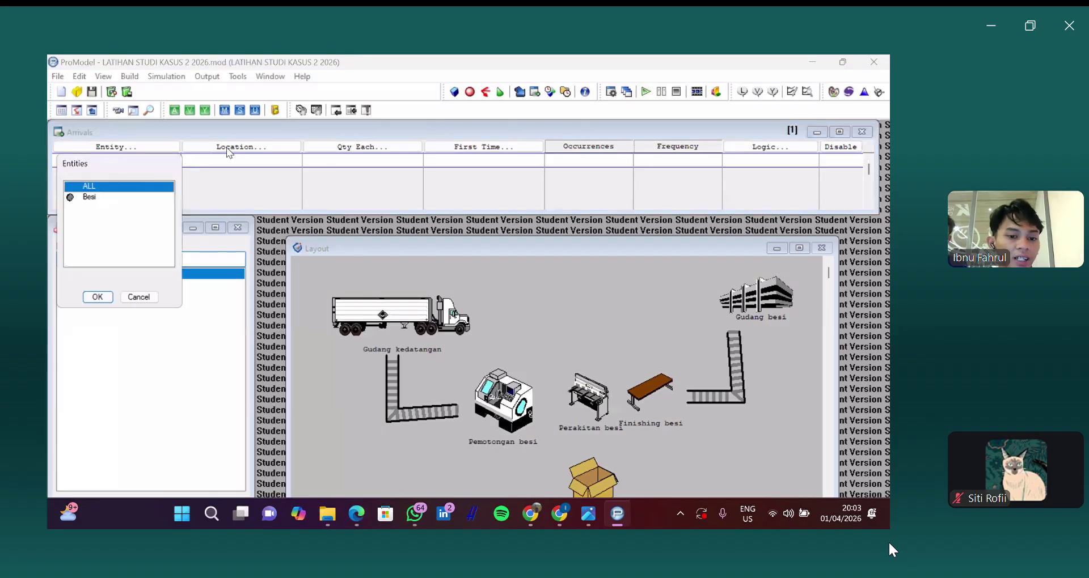
pyautogui.click(229, 299)
# Step: Review the production process description for case study 2 in the PDF
pyautogui.click(363, 515)
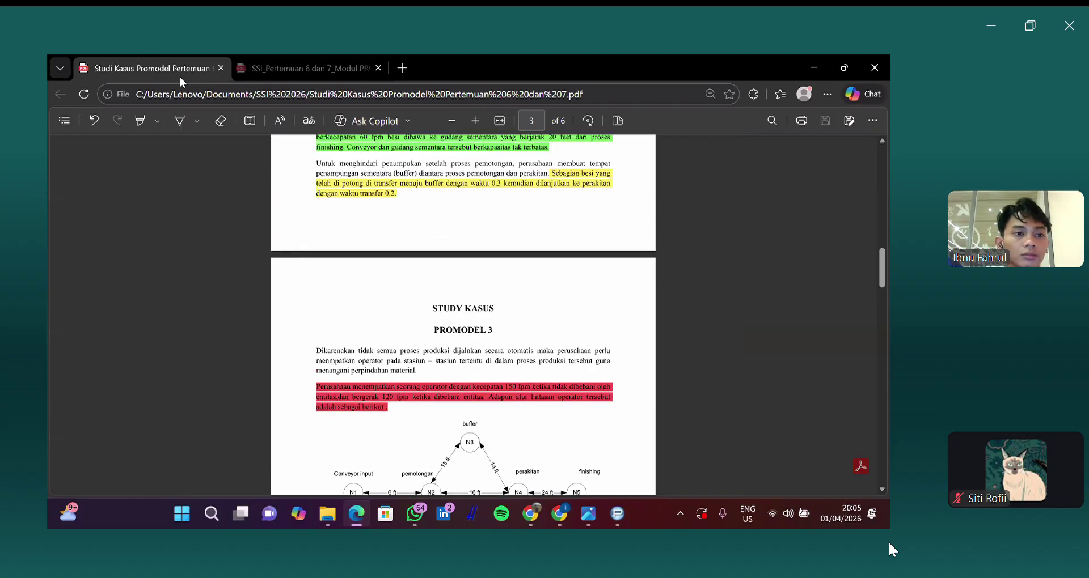
pyautogui.scroll(1, 288, 262)
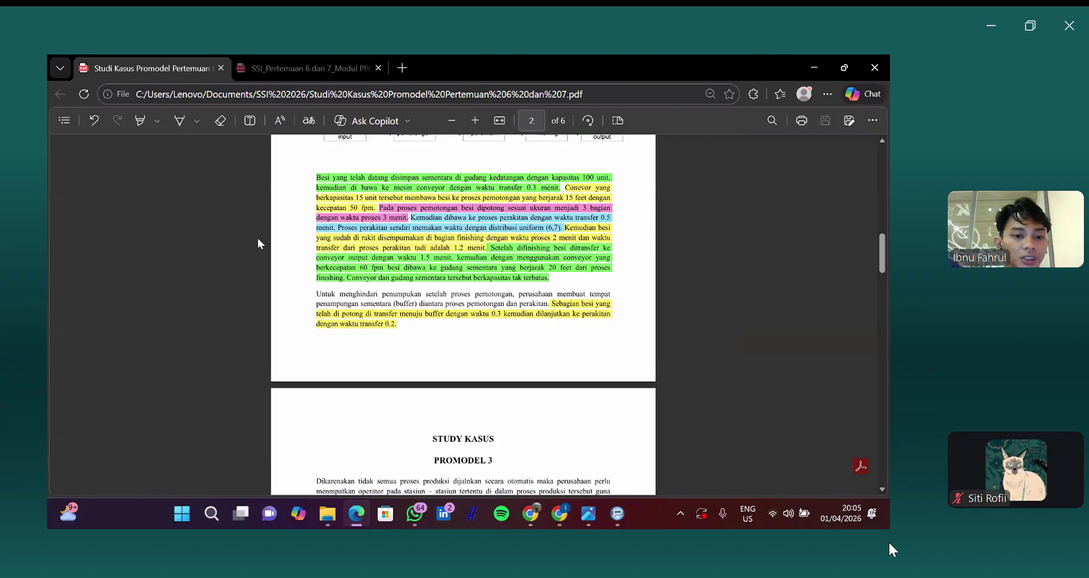
pyautogui.scroll(1, 250, 315)
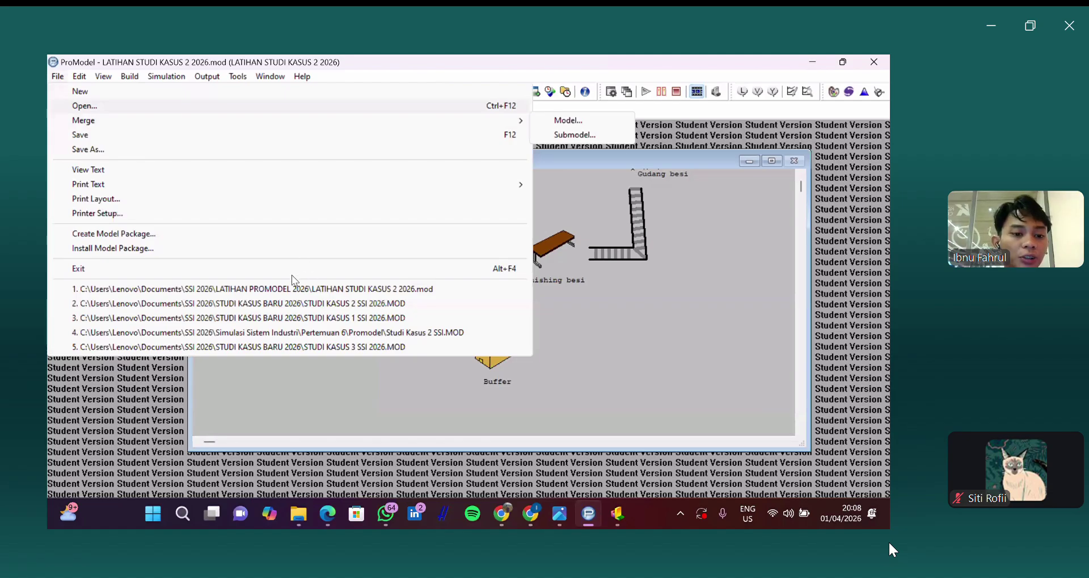
# Step: Open the model STUDI KASUS 1 SSI 2026 from the STUDI KASUS BARU 2026 folder in ProModel
pyautogui.click(354, 375)
pyautogui.hotkey('ctrl', 'o')
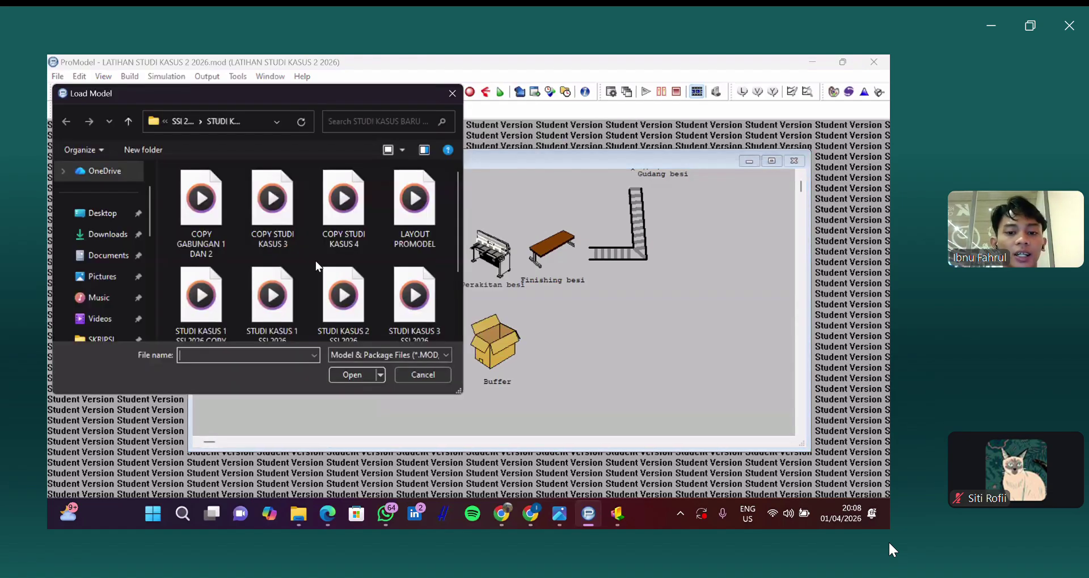
pyautogui.doubleClick(272, 292)
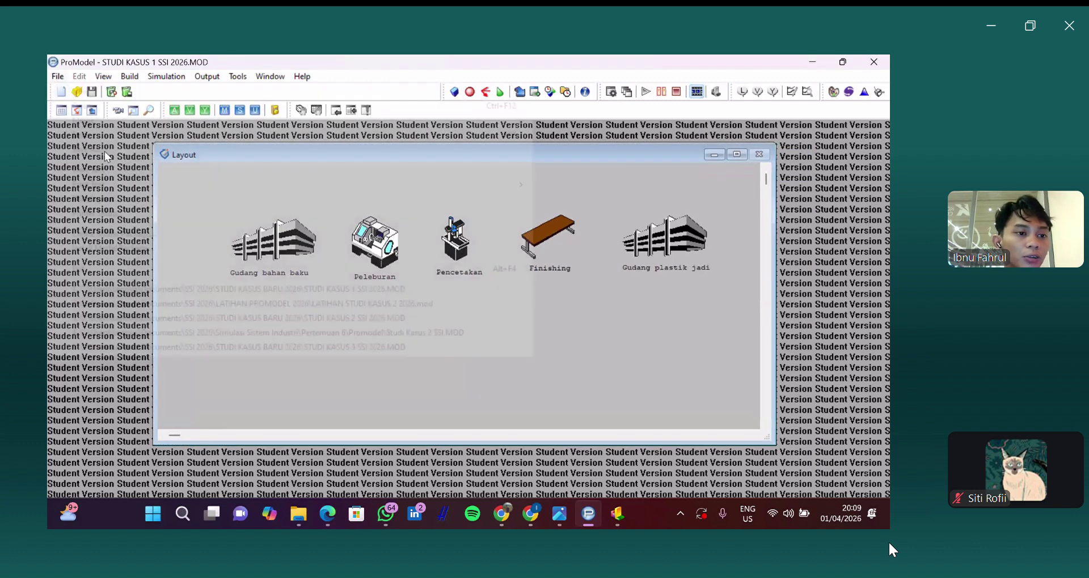
# Step: Save the model as LATIHAN STUDI KASUS 1 SSI 2026 in the LATIHAN PROMODEL 2026 folder
pyautogui.hotkey('alt', 'f')
pyautogui.click(256, 216)
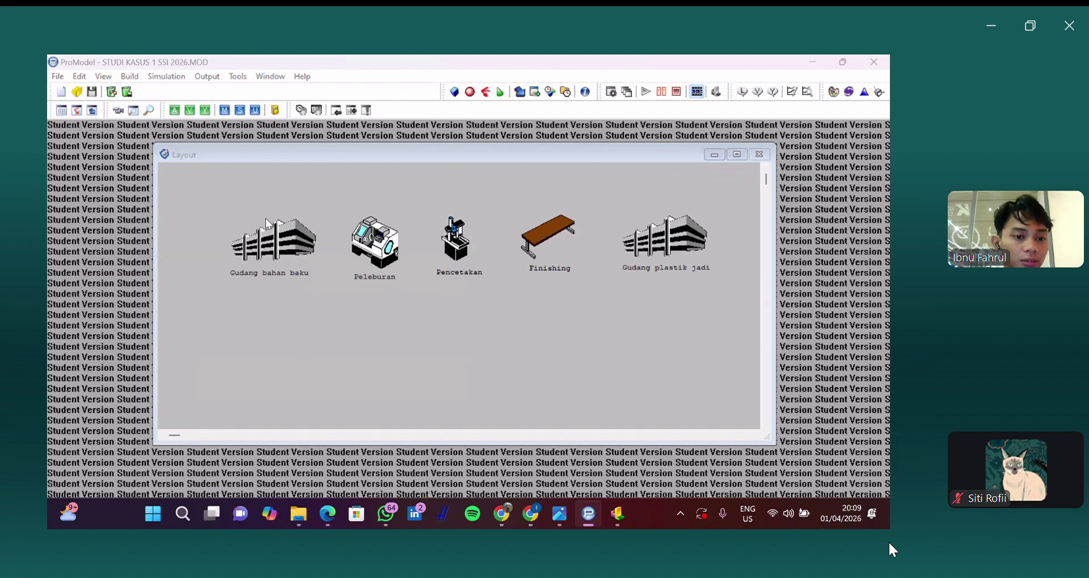
pyautogui.doubleClick(267, 224)
pyautogui.click(141, 327)
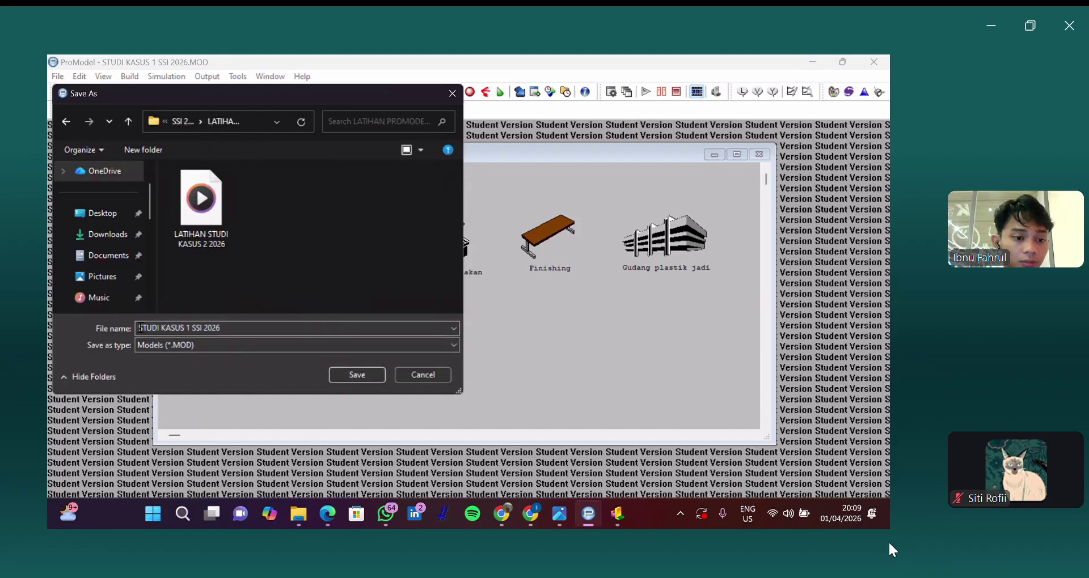
pyautogui.hotkey('ctrl', 'a')
pyautogui.press('Left')
pyautogui.press('capslock')
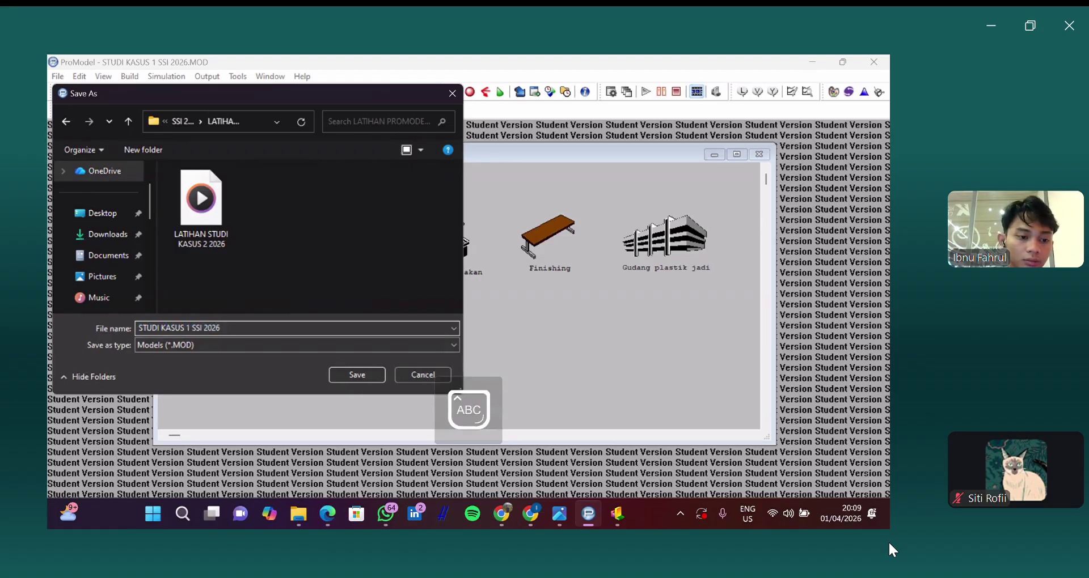
pyautogui.write('LATIHAN')
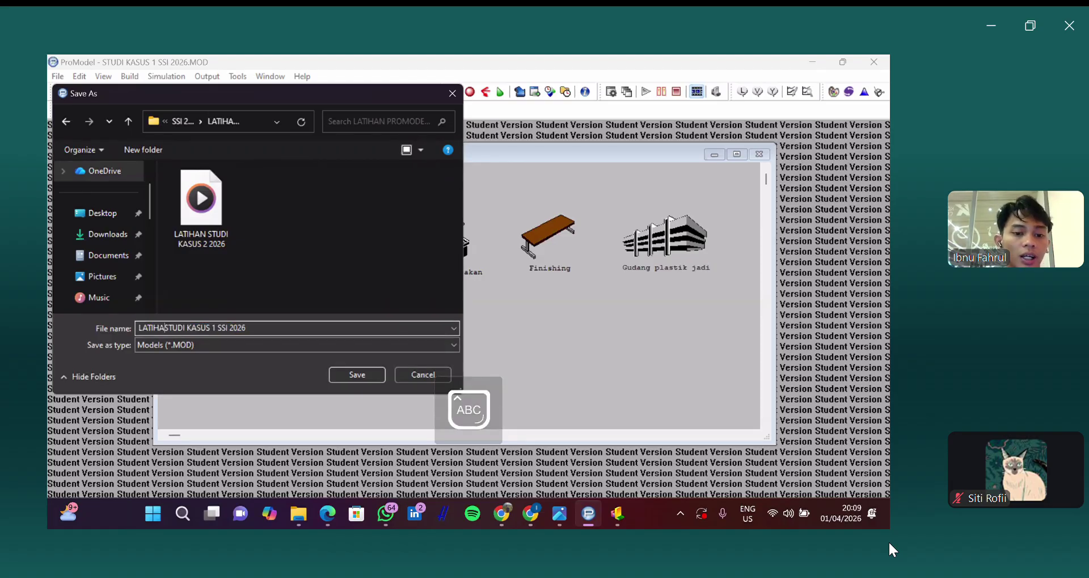
pyautogui.press('Return')
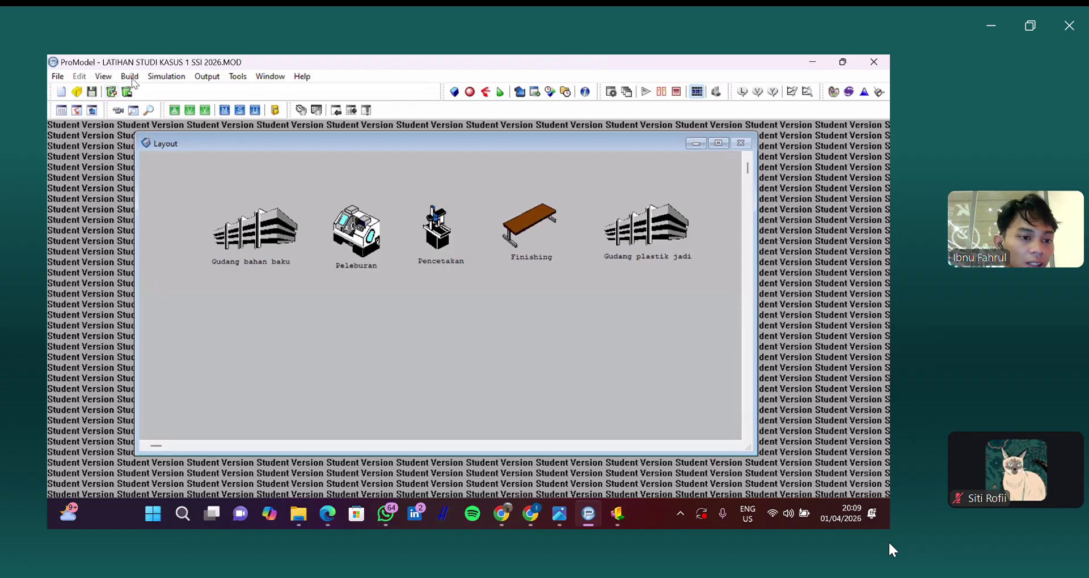
# Step: Bring up the options for merging another model or submodel into the current model
pyautogui.click(103, 77)
pyautogui.click(59, 76)
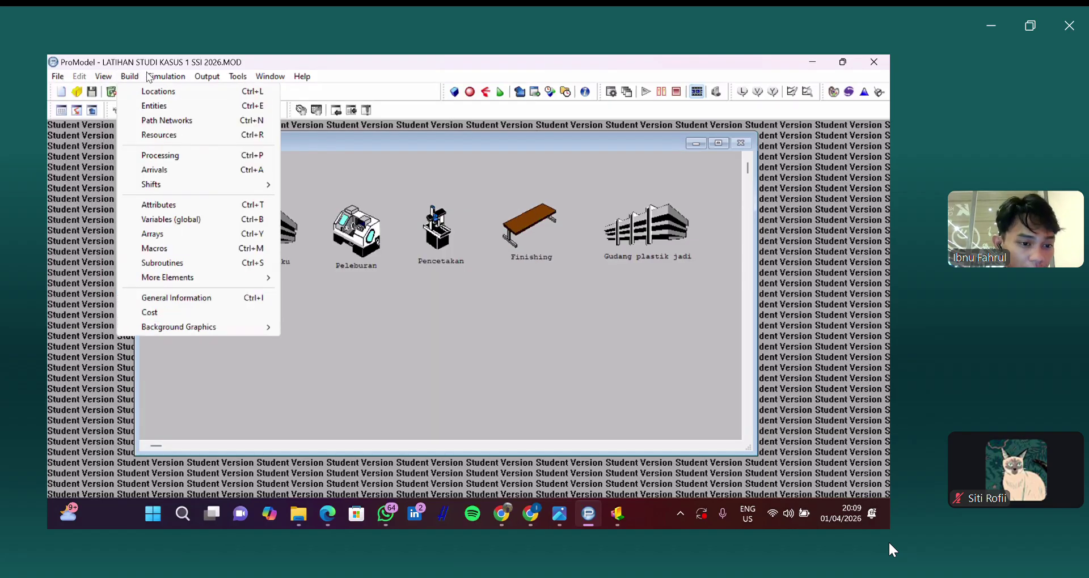
pyautogui.moveTo(159, 80)
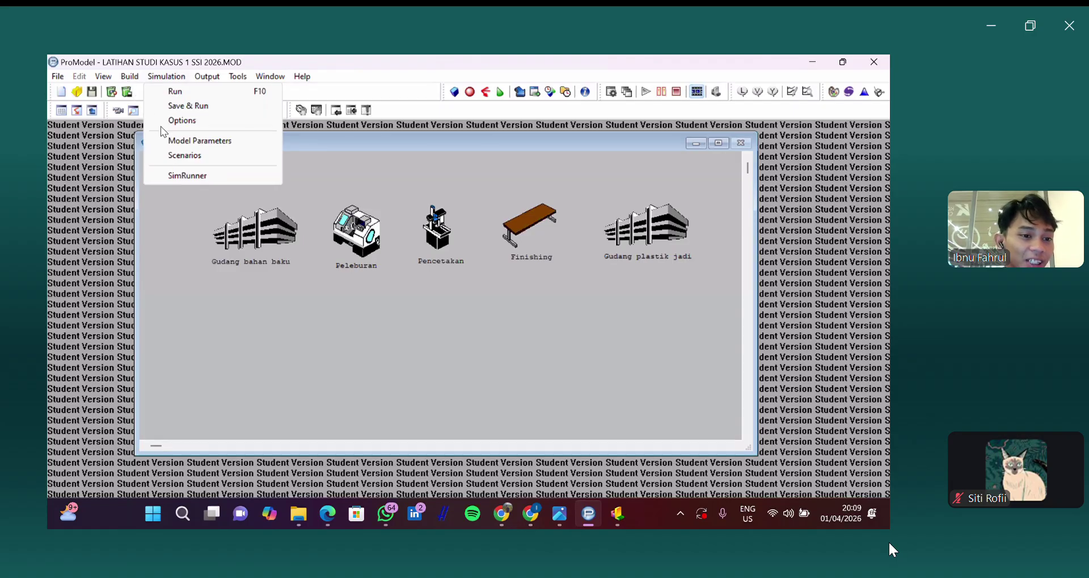
pyautogui.moveTo(103, 76)
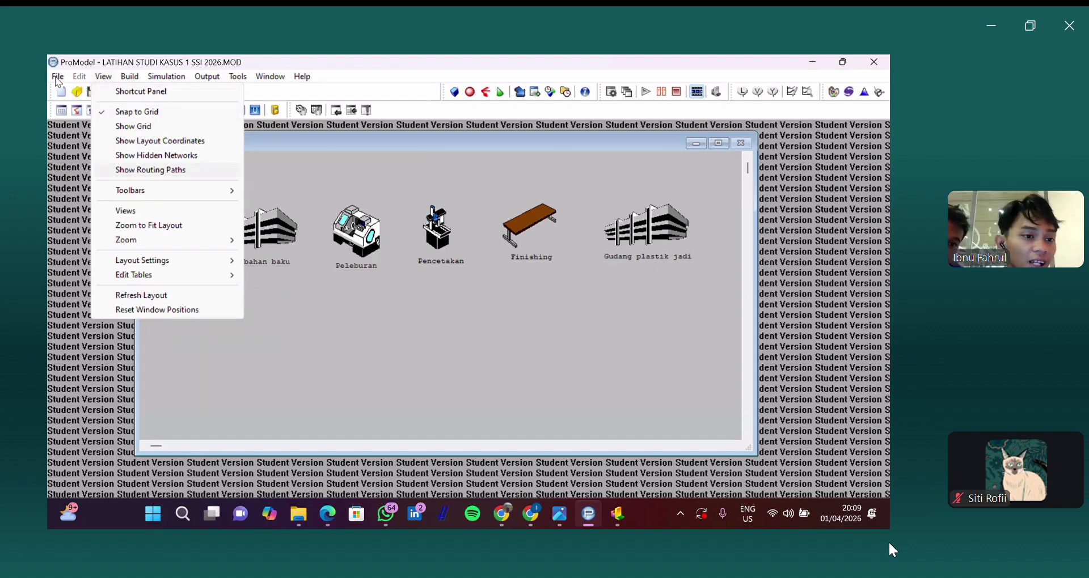
pyautogui.press('Left')
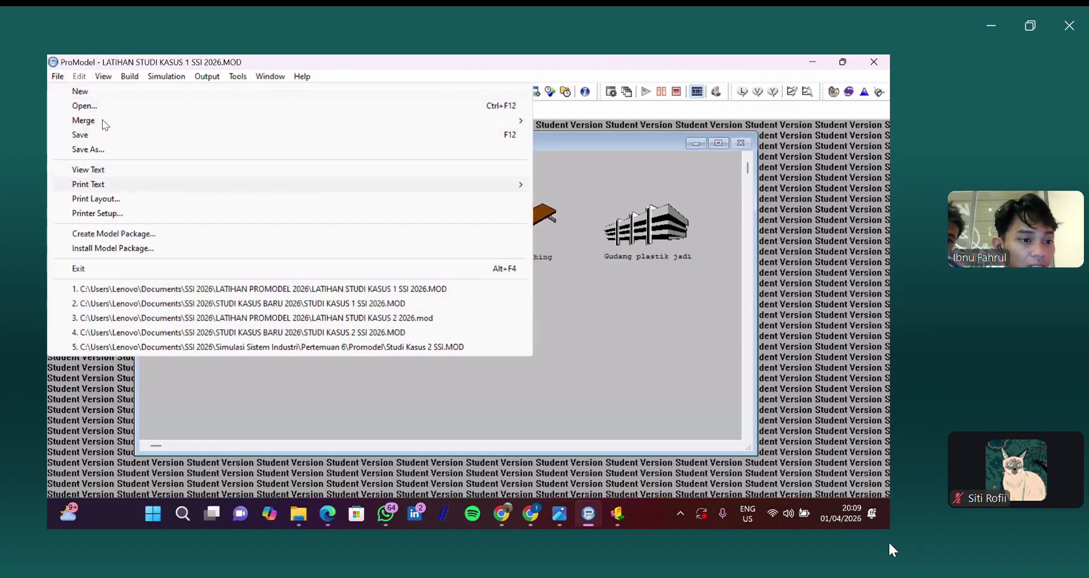
pyautogui.moveTo(100, 124)
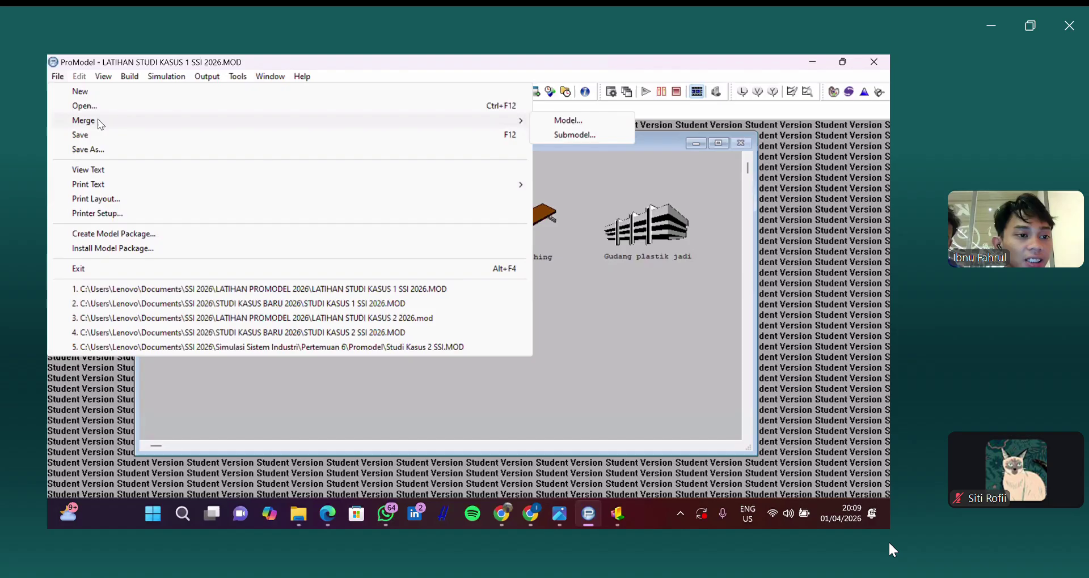
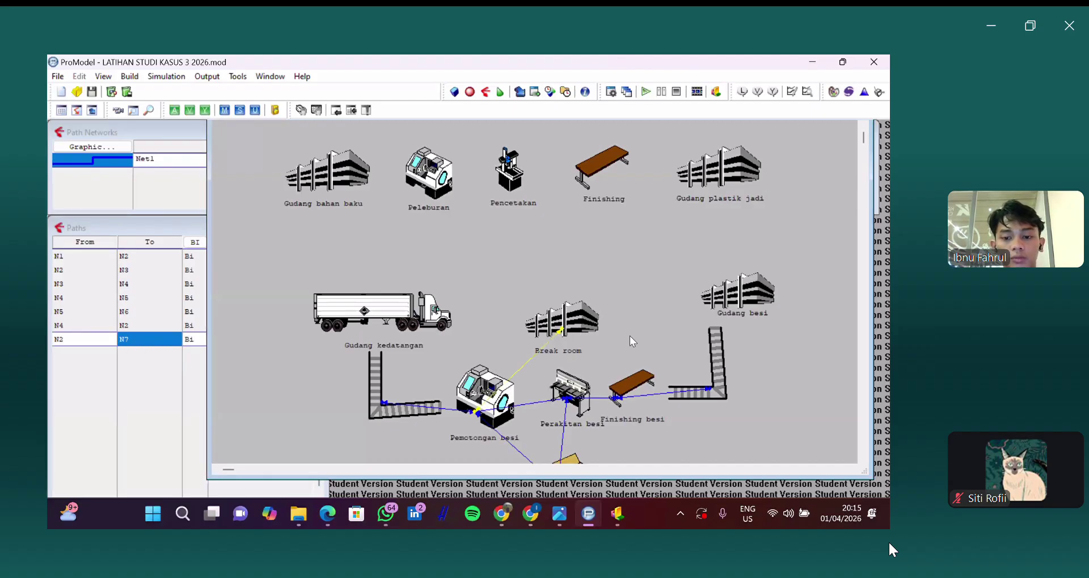
# Step: Add a bidirectional path in Net1 from Break room node N7 to node N6 on the output conveyor, and bring up the path list
pyautogui.click(562, 328)
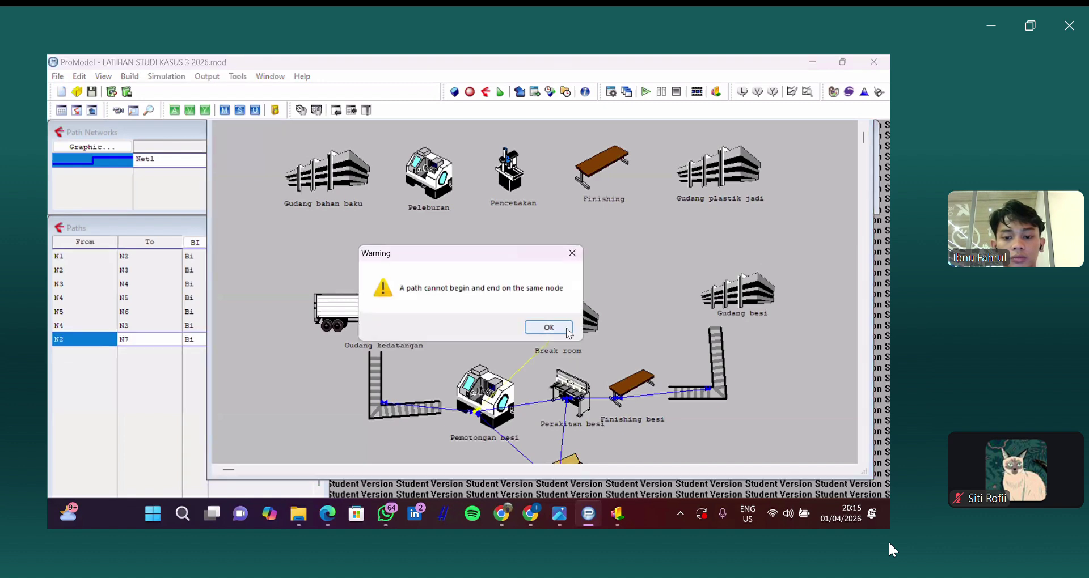
pyautogui.click(562, 328)
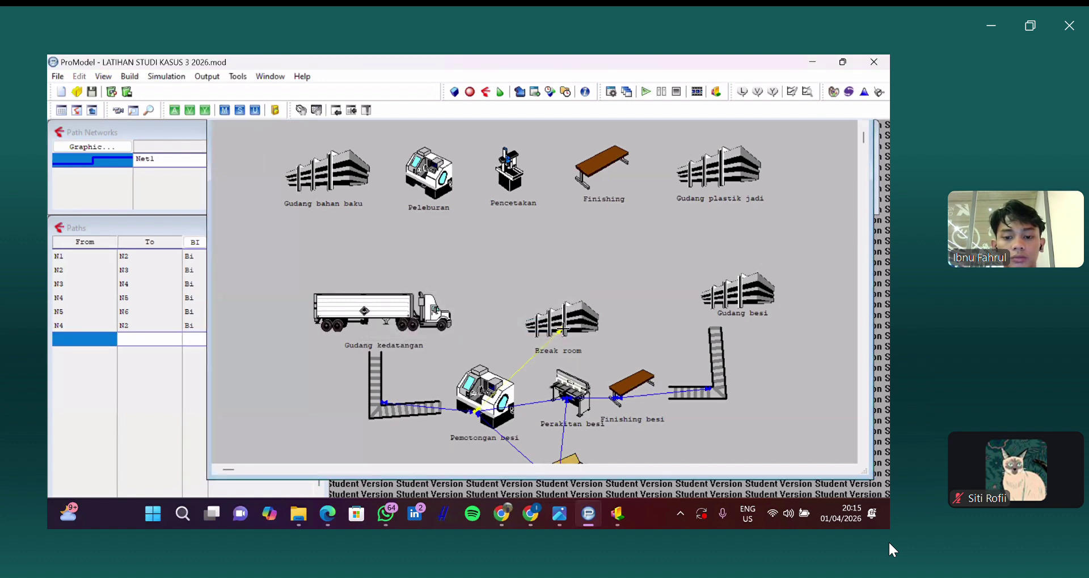
pyautogui.click(563, 328)
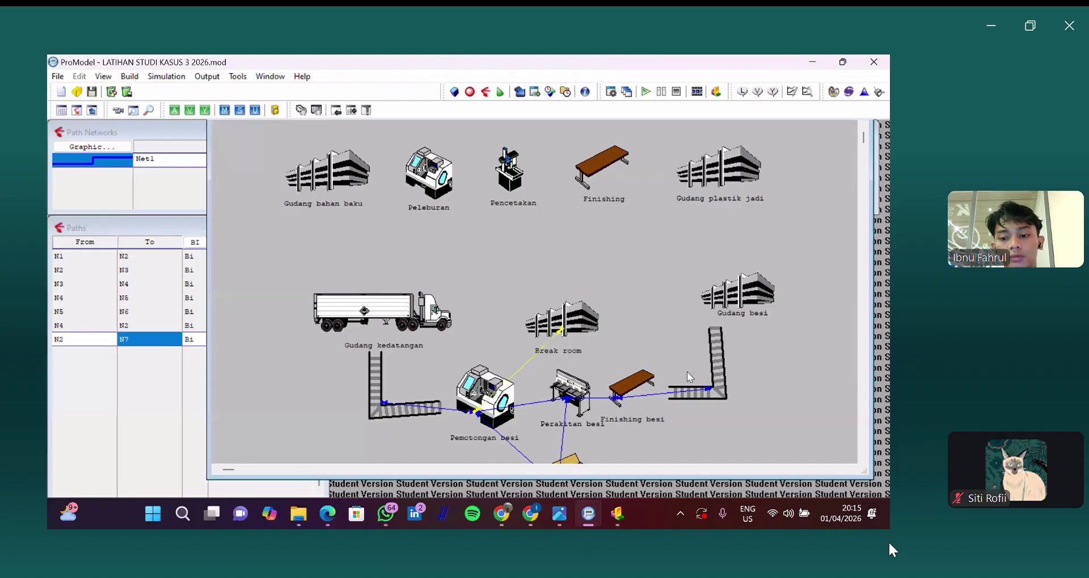
pyautogui.click(710, 388)
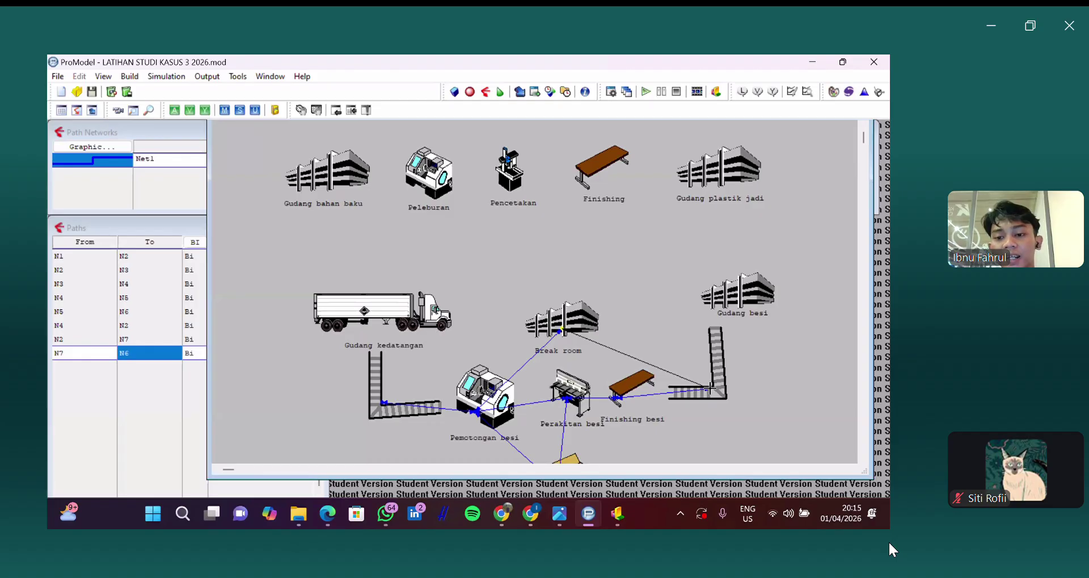
pyautogui.click(158, 226)
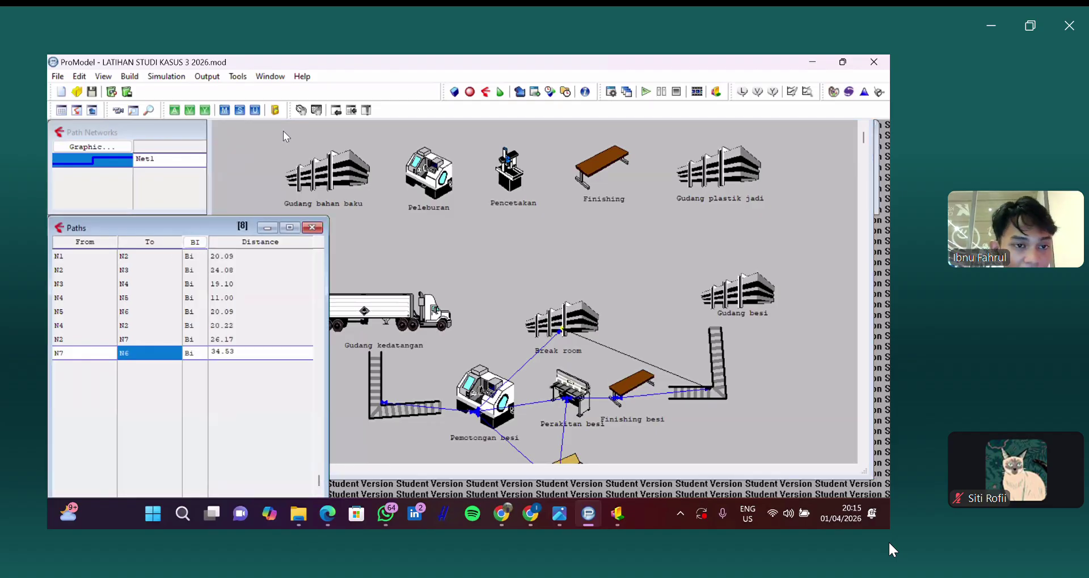
# Step: Open the interfaces of path network Net1 and link node N1 to location Conveyor_input
pyautogui.click(193, 129)
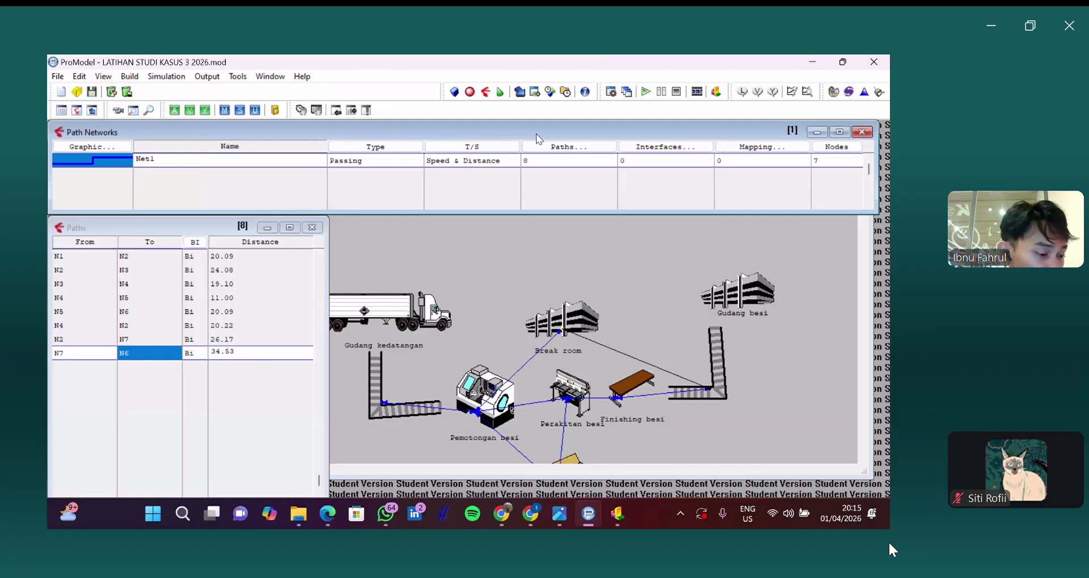
pyautogui.click(639, 149)
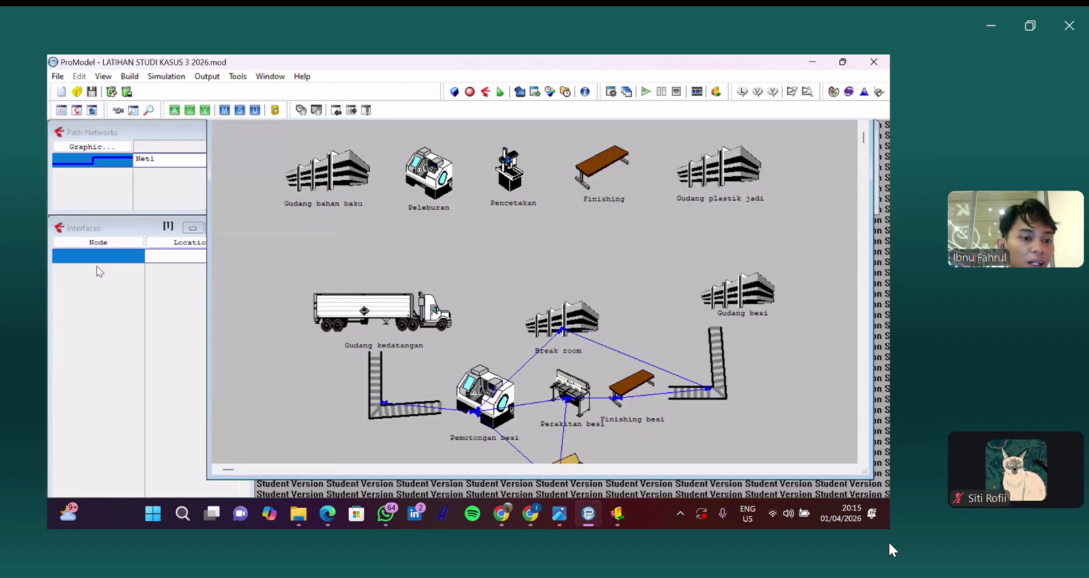
pyautogui.click(106, 226)
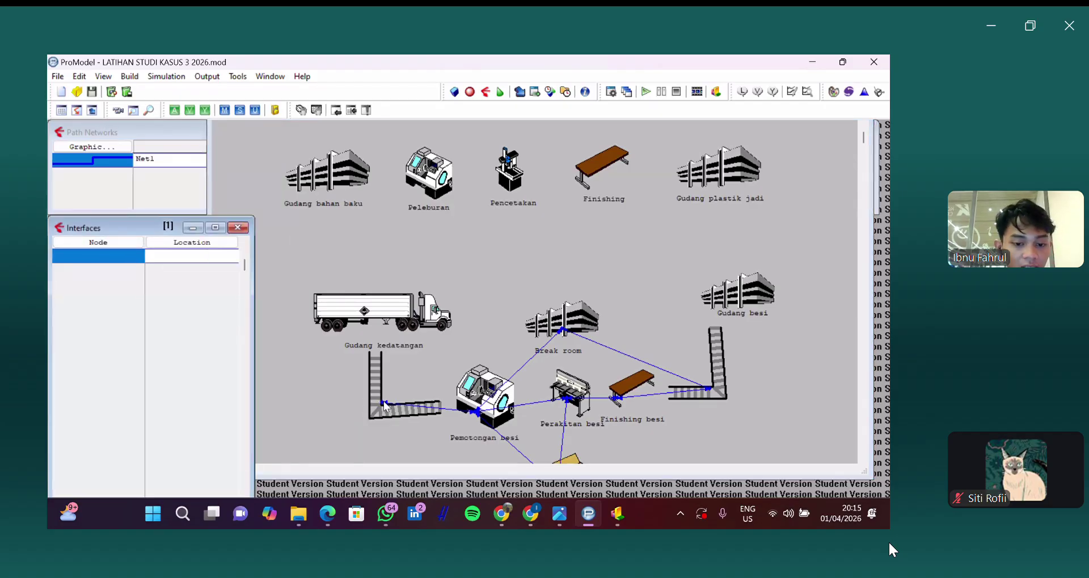
pyautogui.click(376, 388)
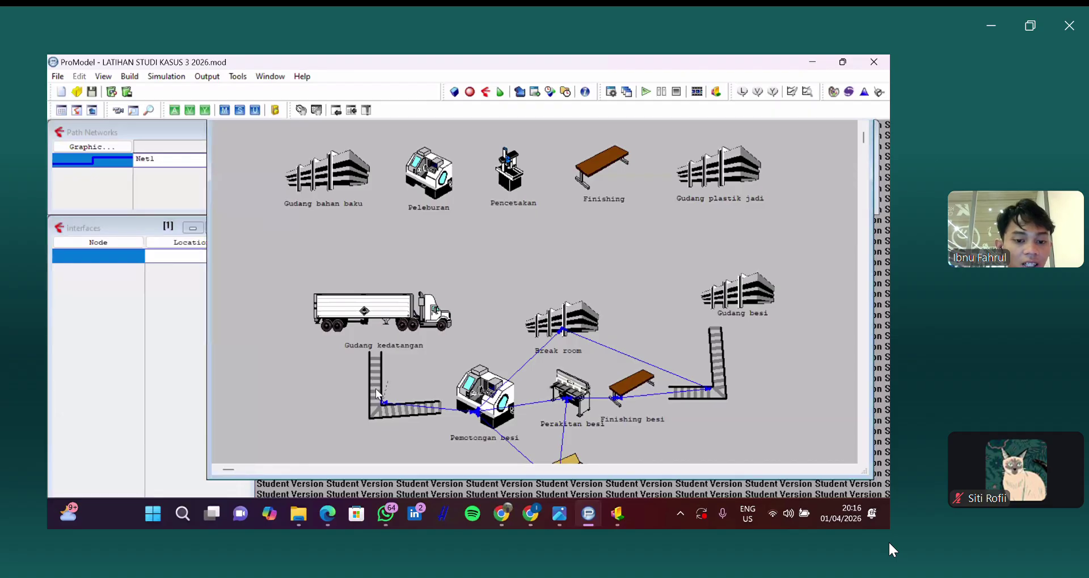
pyautogui.click(378, 393)
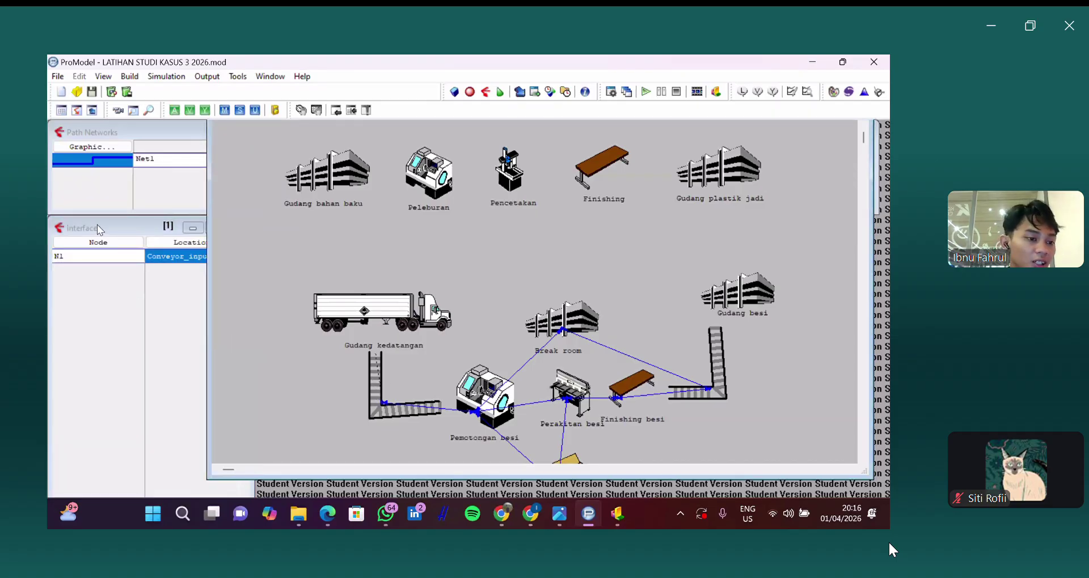
pyautogui.click(154, 246)
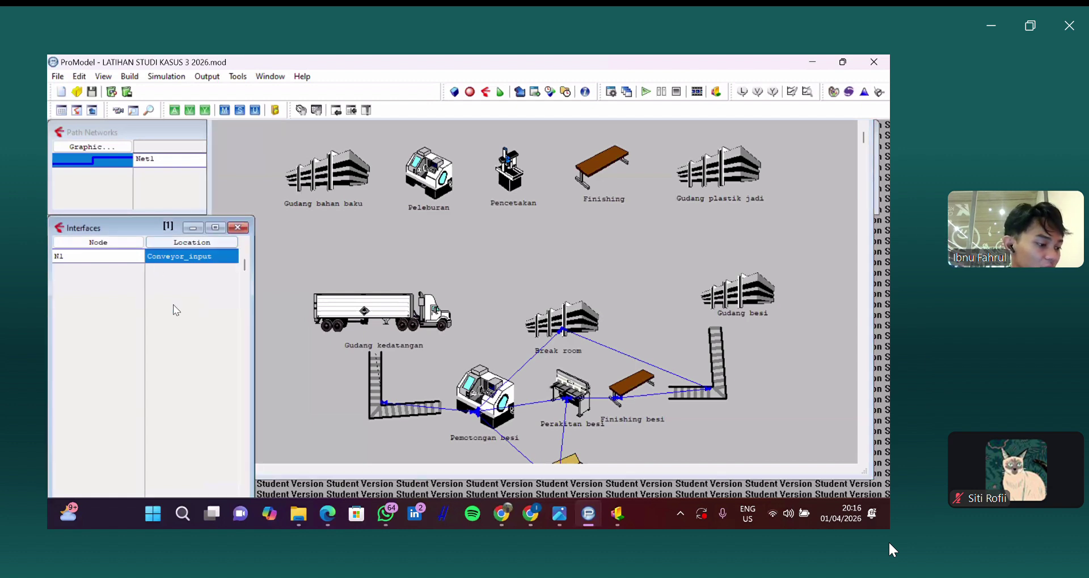
# Step: Add an interface linking node N2 to location Pemotongan_besi
pyautogui.click(479, 413)
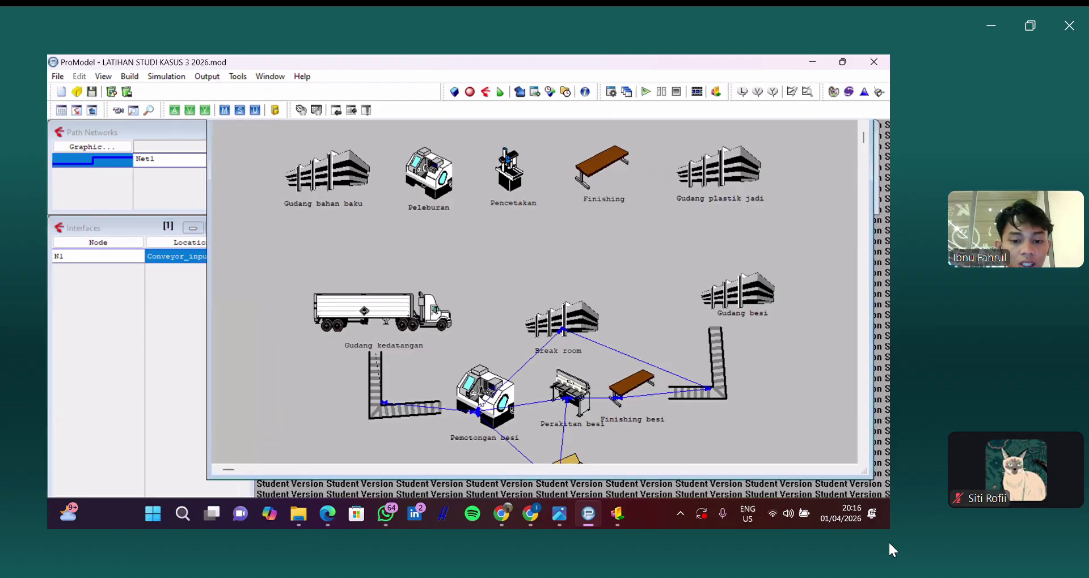
pyautogui.click(477, 388)
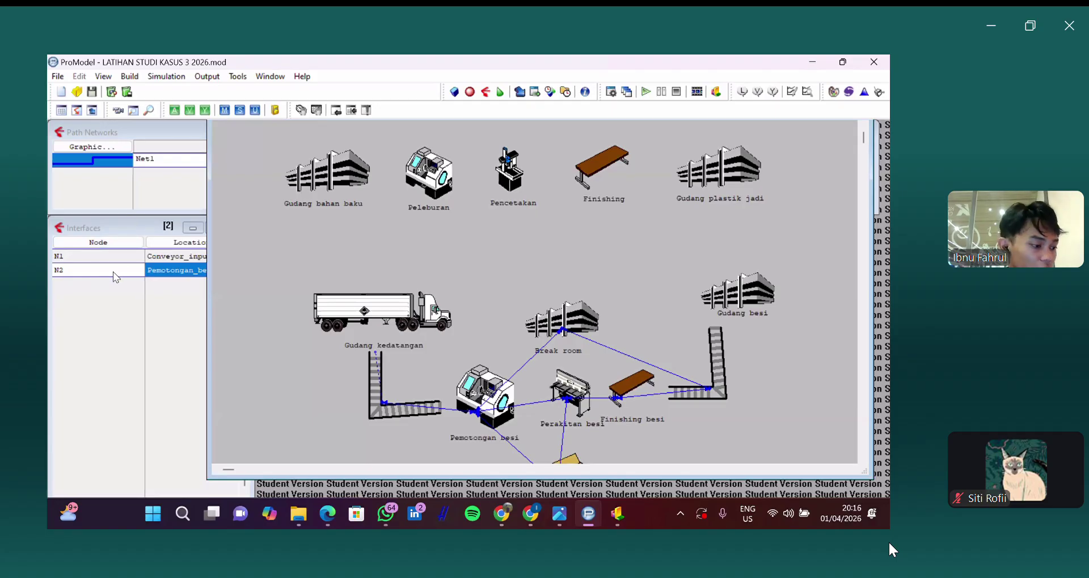
pyautogui.click(113, 271)
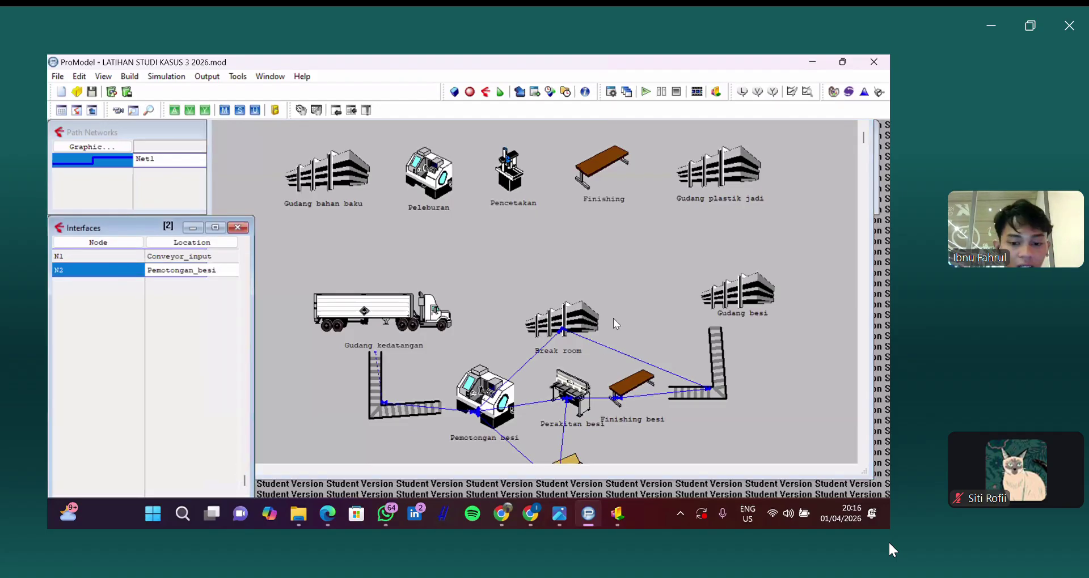
# Step: Add an interface linking node N3 to the Buffer location below the iron line
pyautogui.click(863, 163)
pyautogui.click(863, 127)
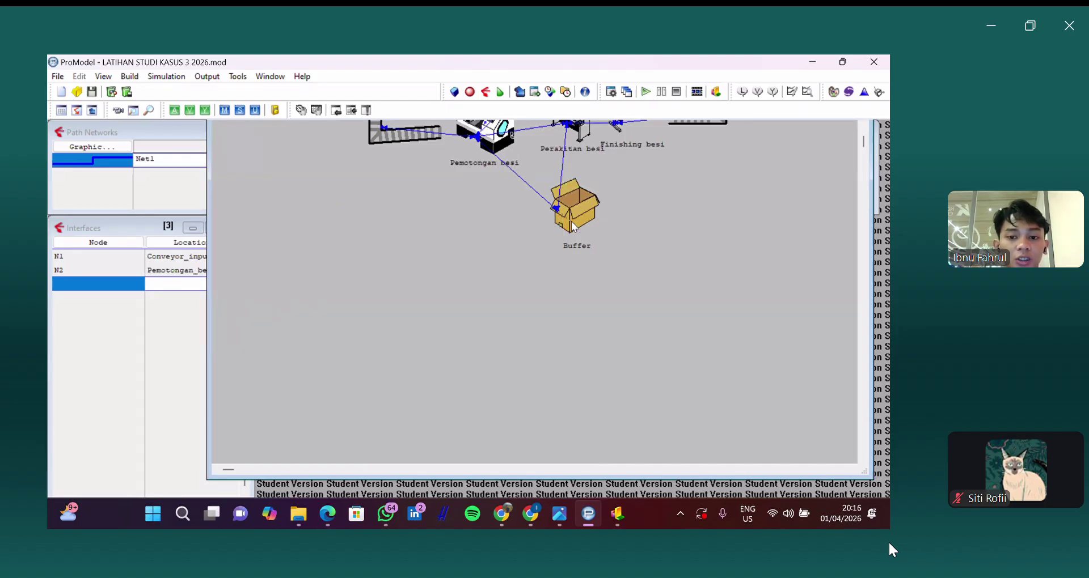
pyautogui.click(571, 223)
pyautogui.click(138, 226)
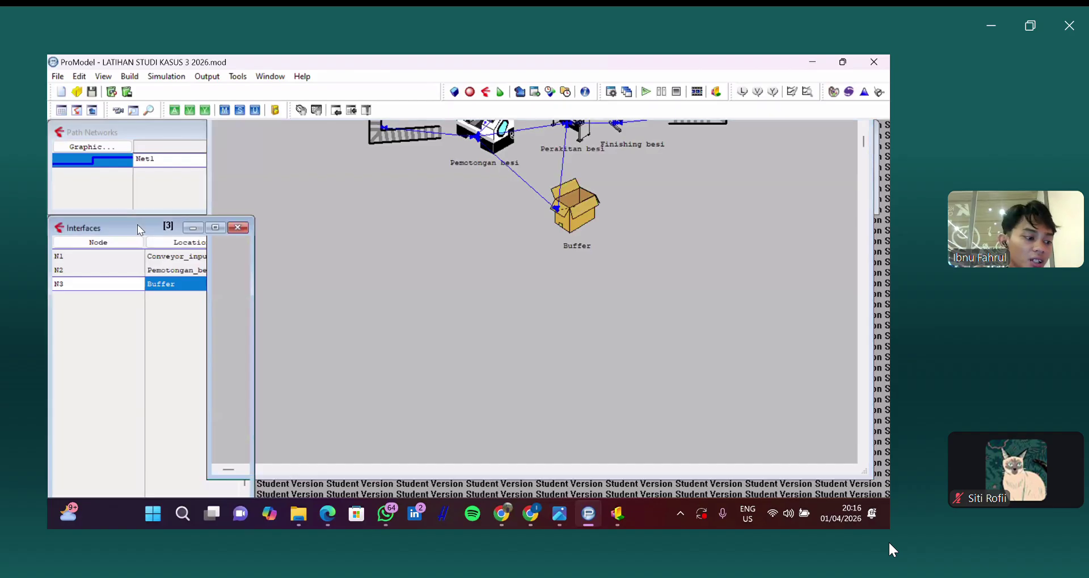
pyautogui.click(690, 252)
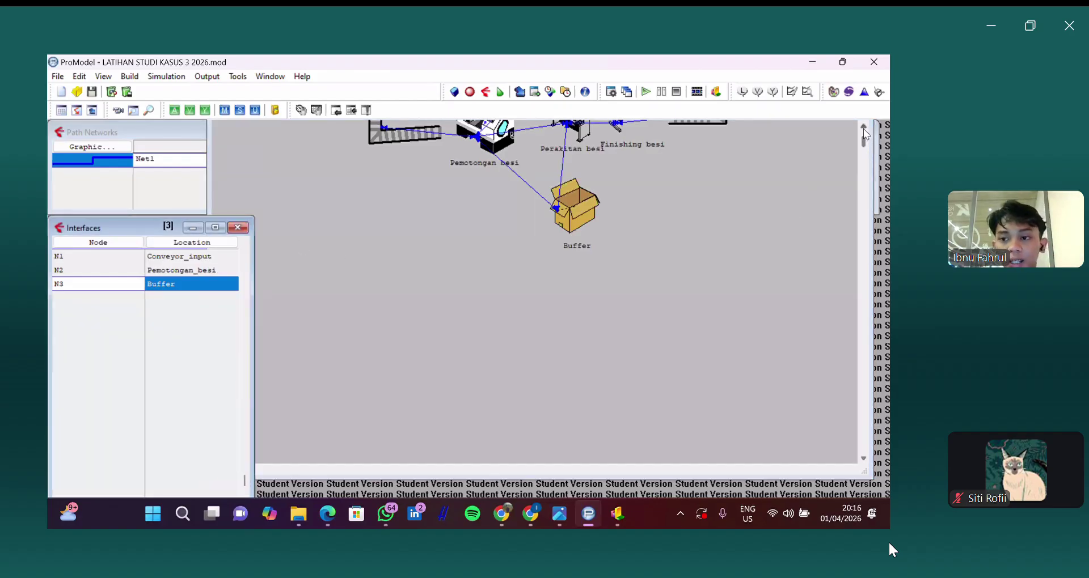
# Step: Add interfaces linking node N4 to location Perakitan_besi and node N5 to location Finishing_besi
pyautogui.scroll(3, 661, 252)
pyautogui.scroll(1, 661, 253)
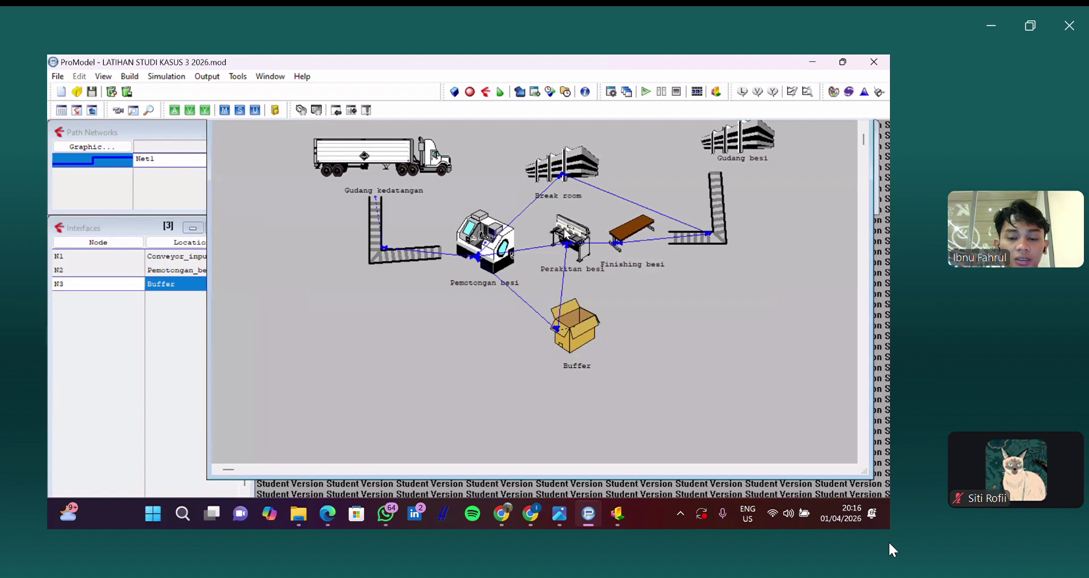
pyautogui.click(567, 234)
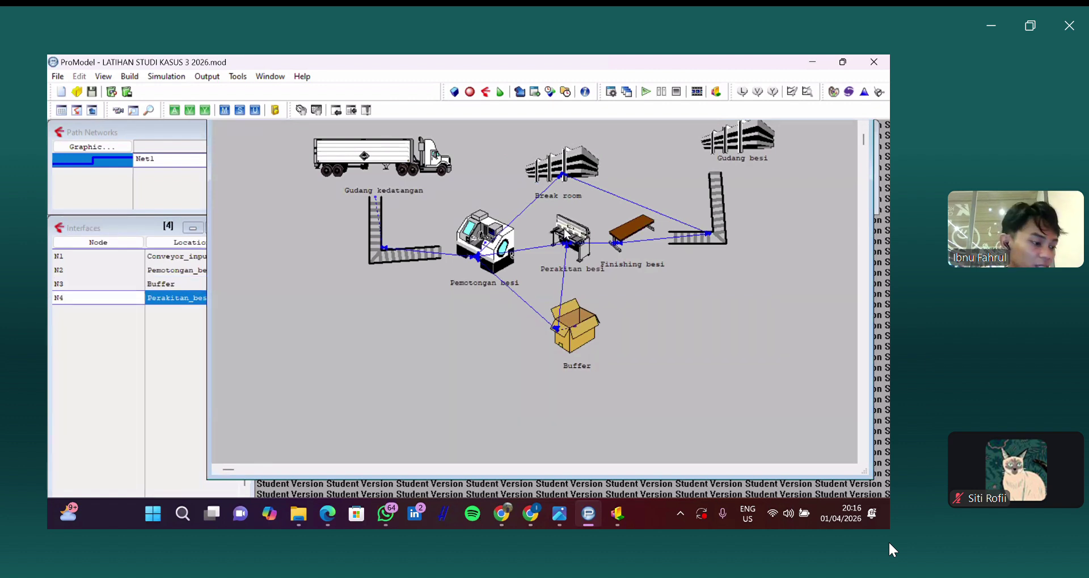
pyautogui.click(630, 238)
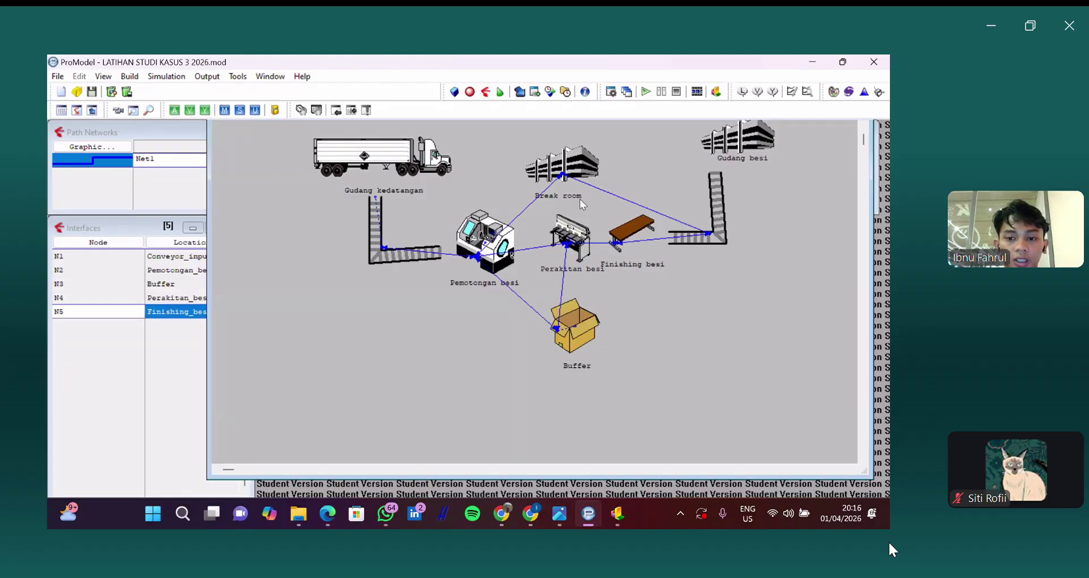
# Step: Add interfaces linking node N6 to location Conveyor_output and node N7 to location Break_room
pyautogui.click(719, 219)
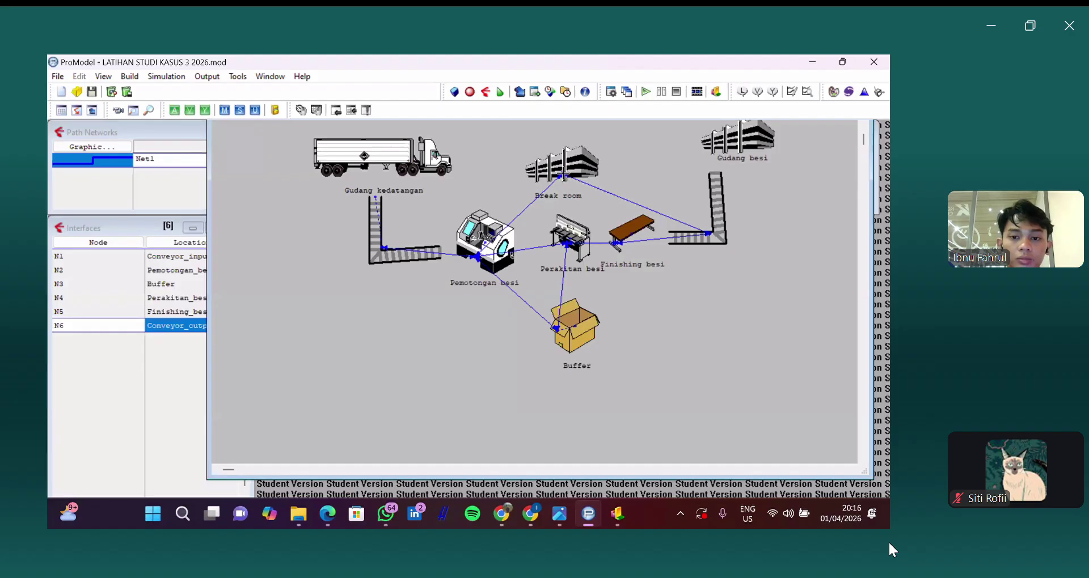
pyautogui.click(577, 165)
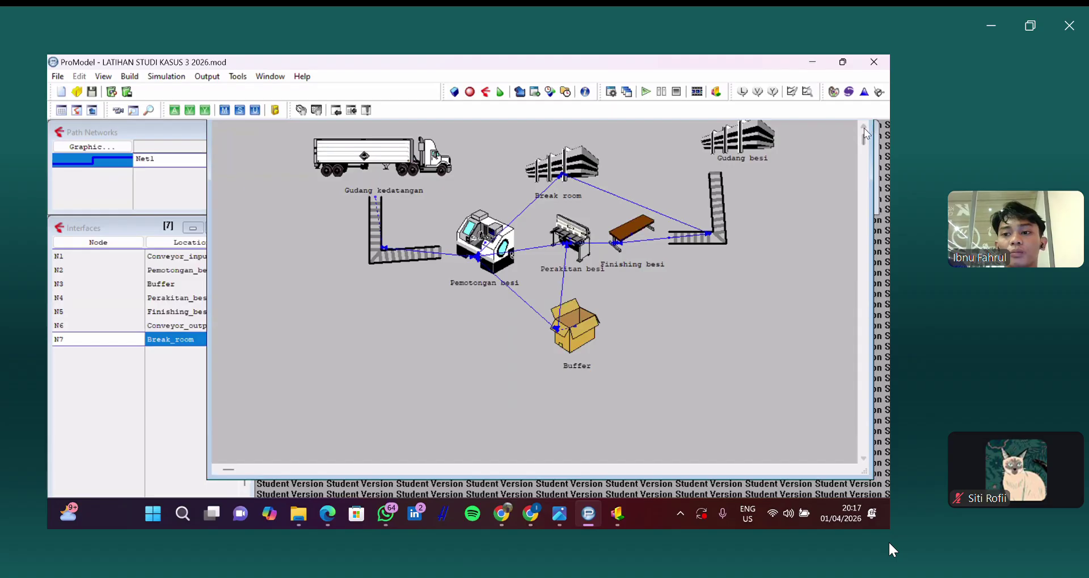
pyautogui.scroll(5, 865, 133)
pyautogui.scroll(3, 866, 133)
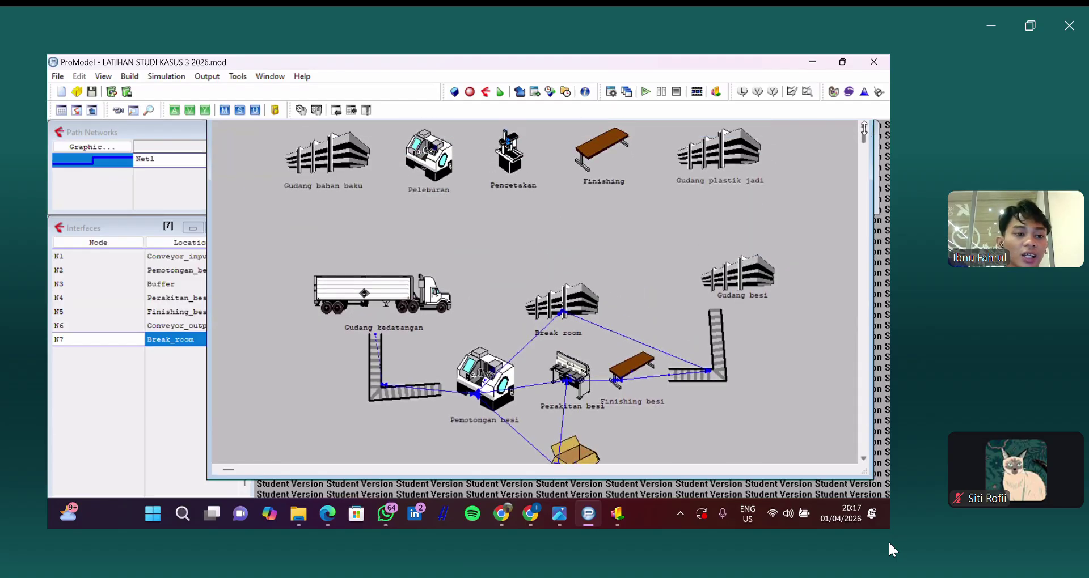
# Step: Open the node list of path network Net1 and rename N1 to N1_Conveyot_input and N2 to N2_Pemotongan_besi
pyautogui.click(175, 146)
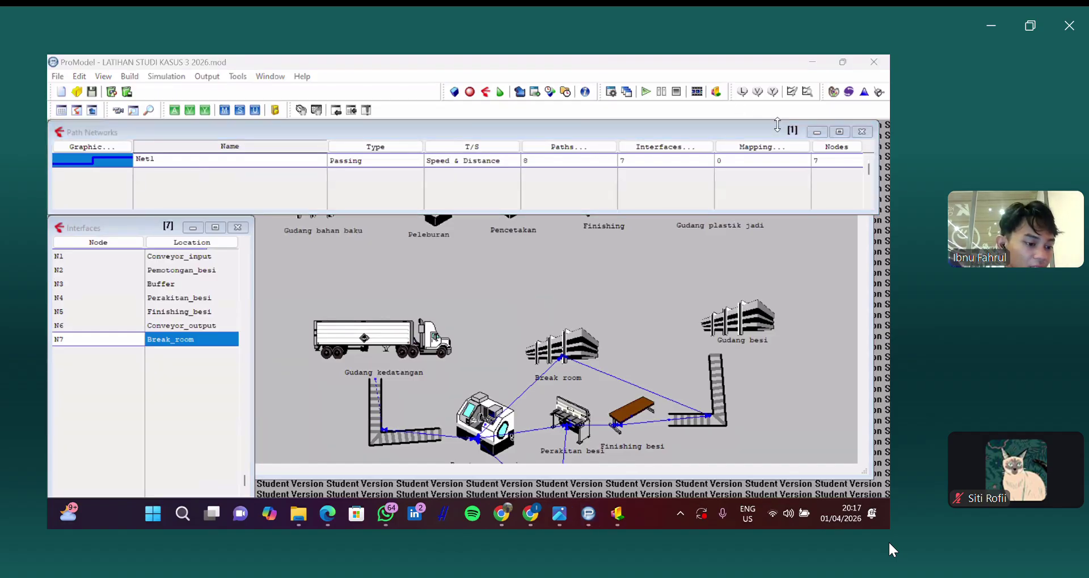
pyautogui.click(837, 147)
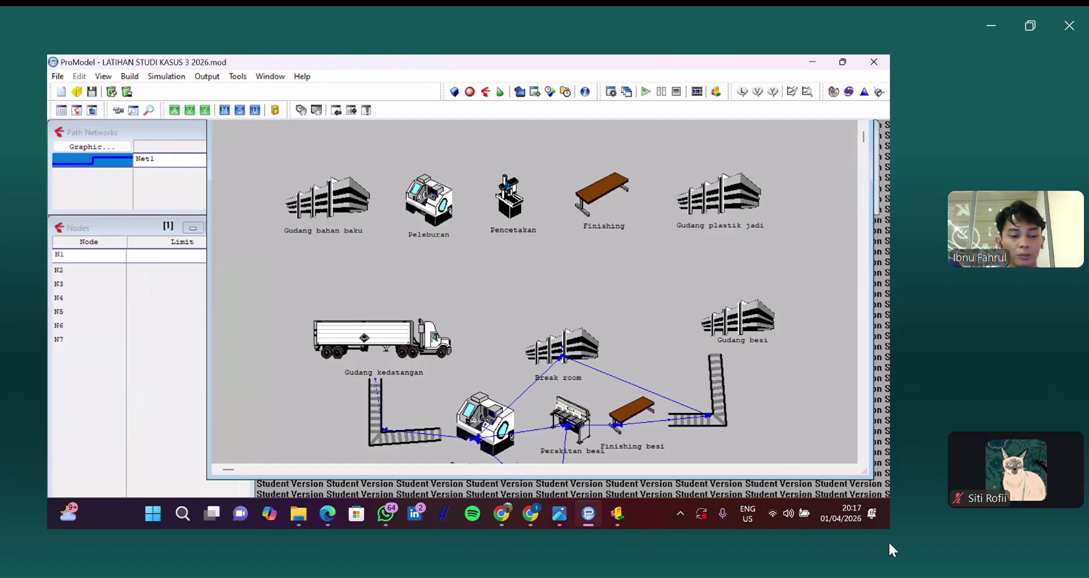
pyautogui.write('_Conveyot_inpu')
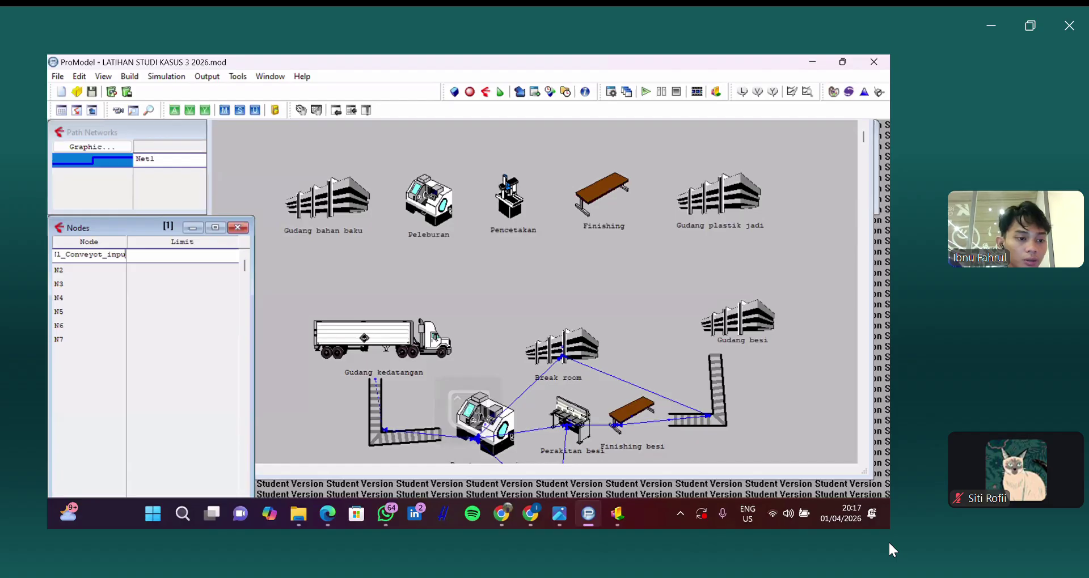
pyautogui.press('Return')
pyautogui.write('_Pemotongan_besi')
pyautogui.press('Return')
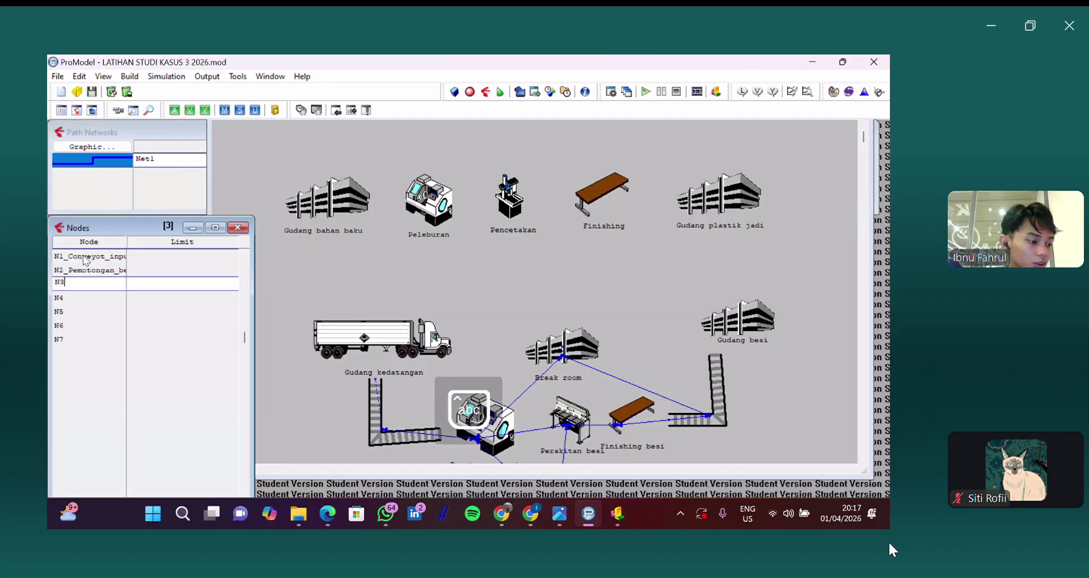
# Step: Rename node N3 to N3_Buffer and node N4 to N4_Perakitan_besi
pyautogui.write('_')
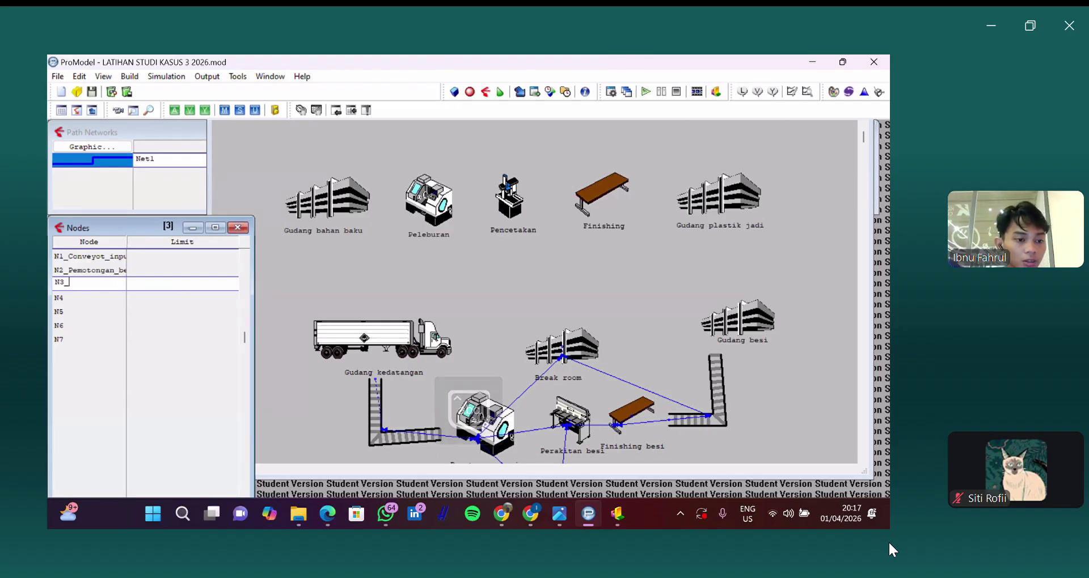
pyautogui.write('Buffer')
pyautogui.press('Return')
pyautogui.write('_')
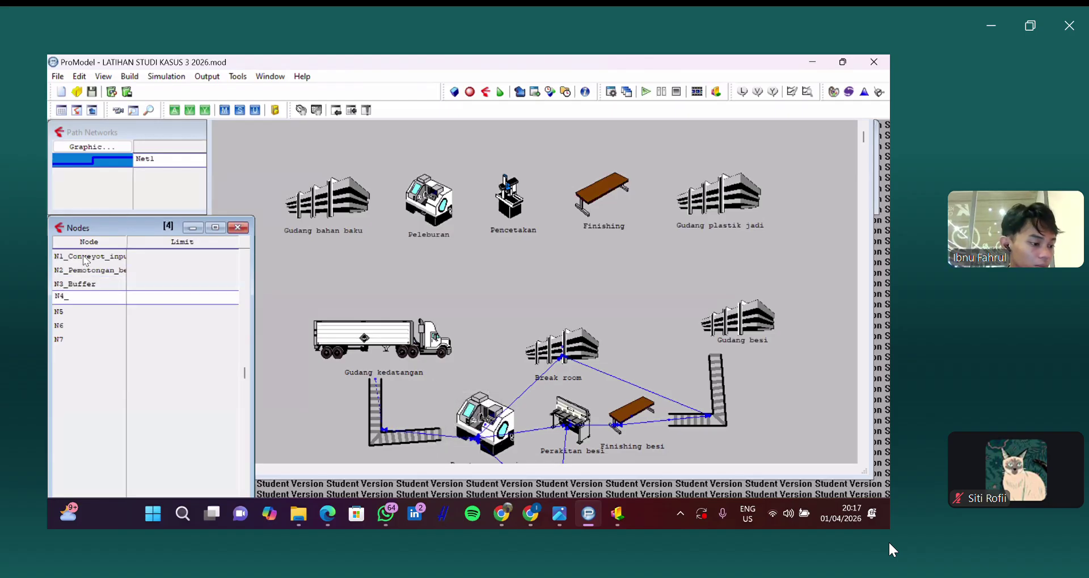
pyautogui.write('Perakitan_besi')
pyautogui.press('Return')
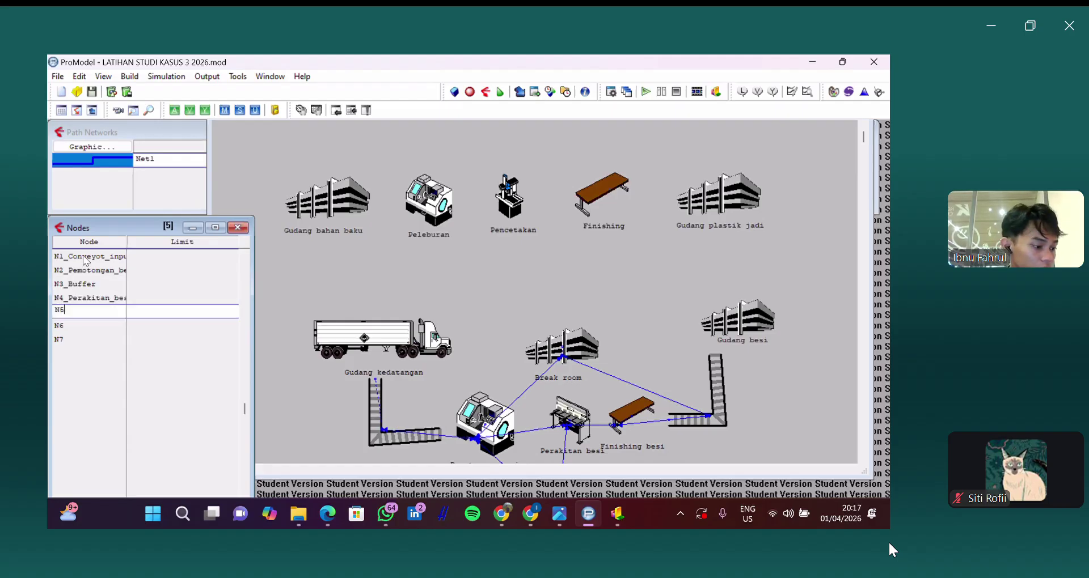
# Step: Rename nodes N5, N6 and N7 to N5_Finishing_besi, N6_Conveyor_input and N7_Break_room
pyautogui.write('_Finishin')
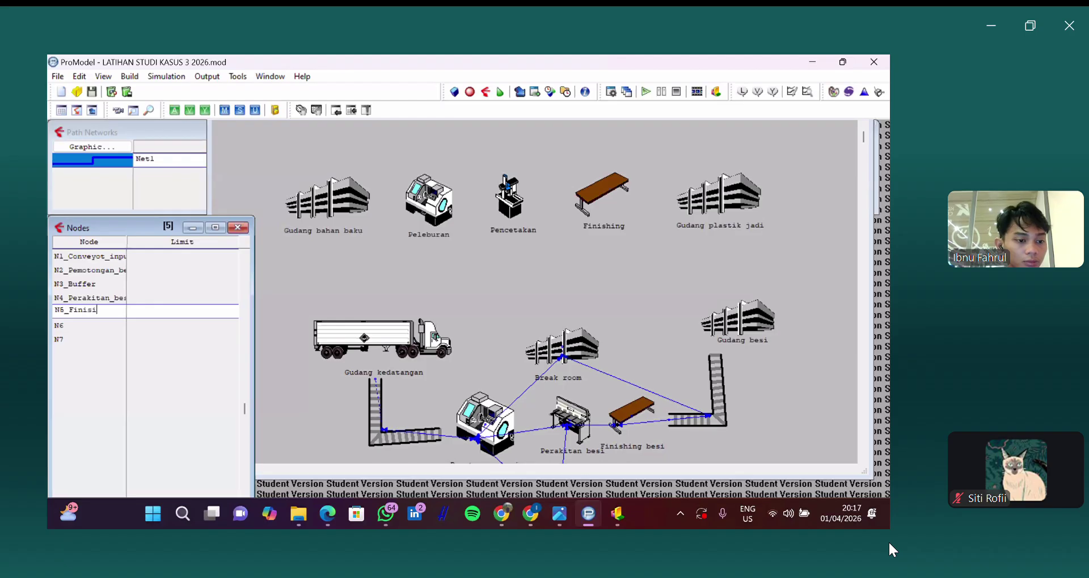
pyautogui.write('g_besi')
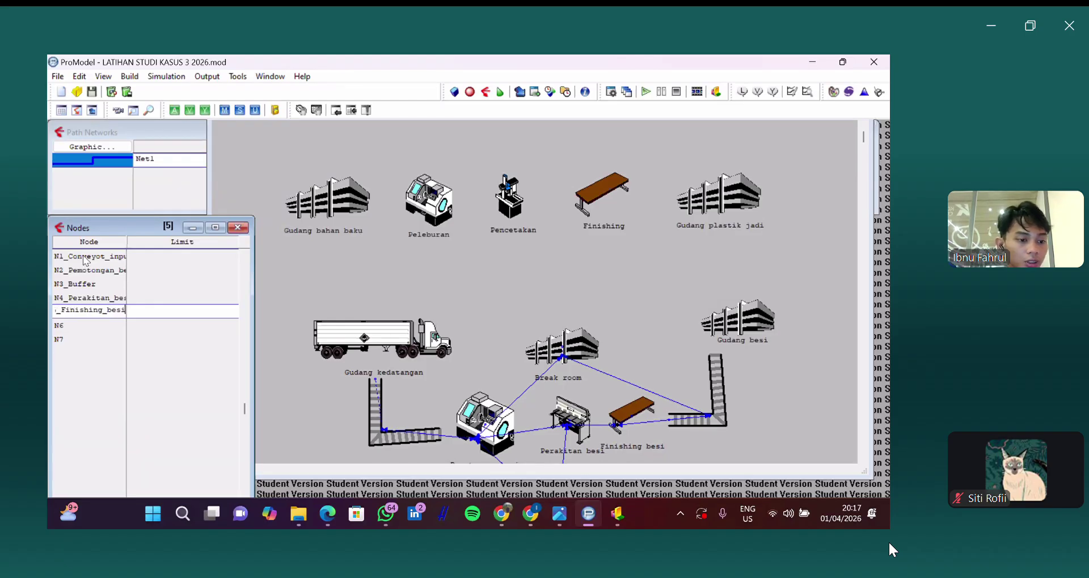
pyautogui.press('Return')
pyautogui.write('_COnv')
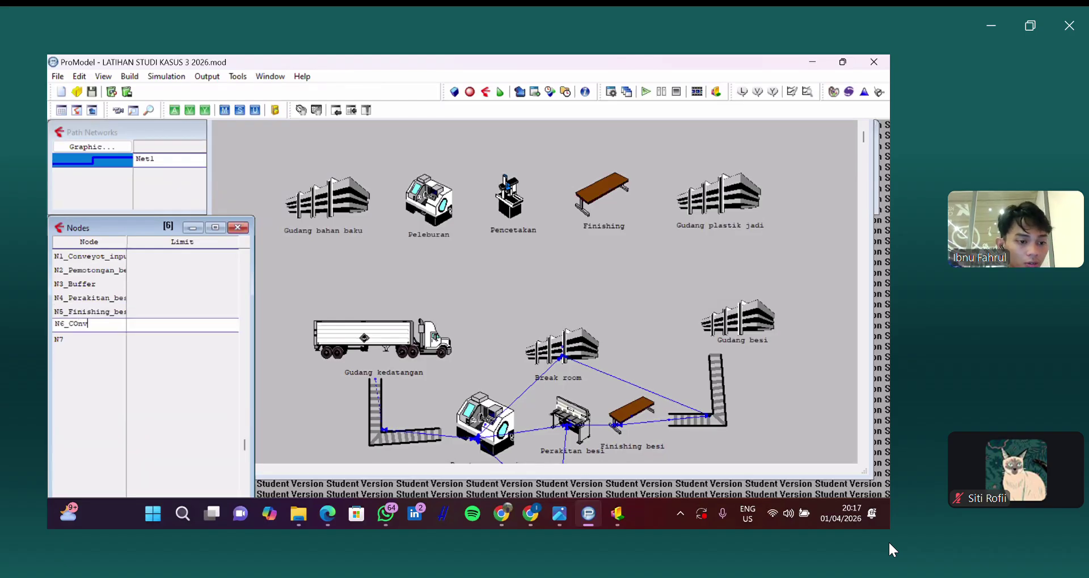
pyautogui.press('BackSpace')
pyautogui.press('BackSpace')
pyautogui.write('onveyor_input')
pyautogui.press('Return')
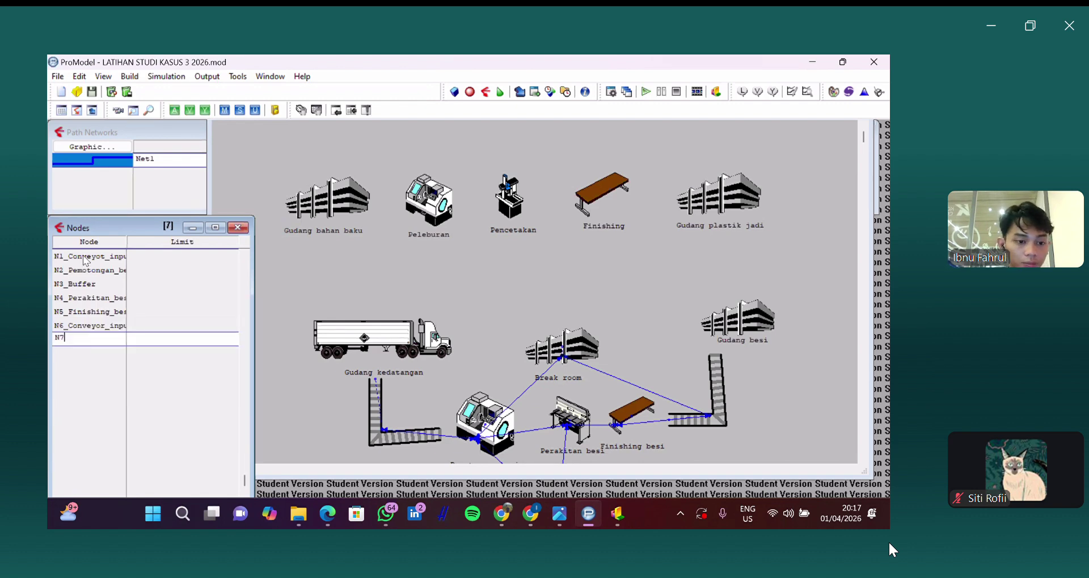
pyautogui.write('_Brea')
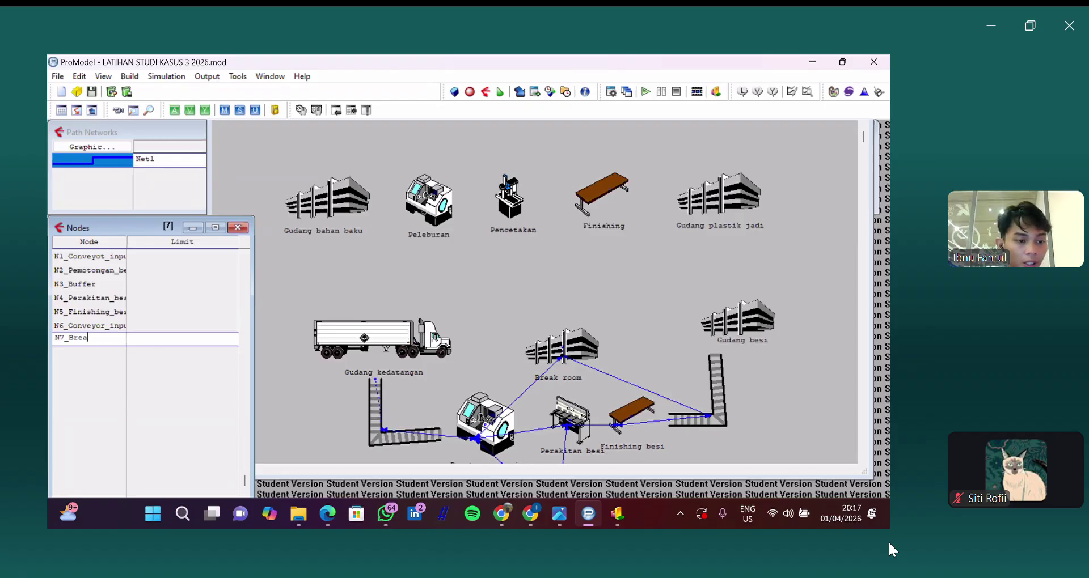
pyautogui.write('k_room')
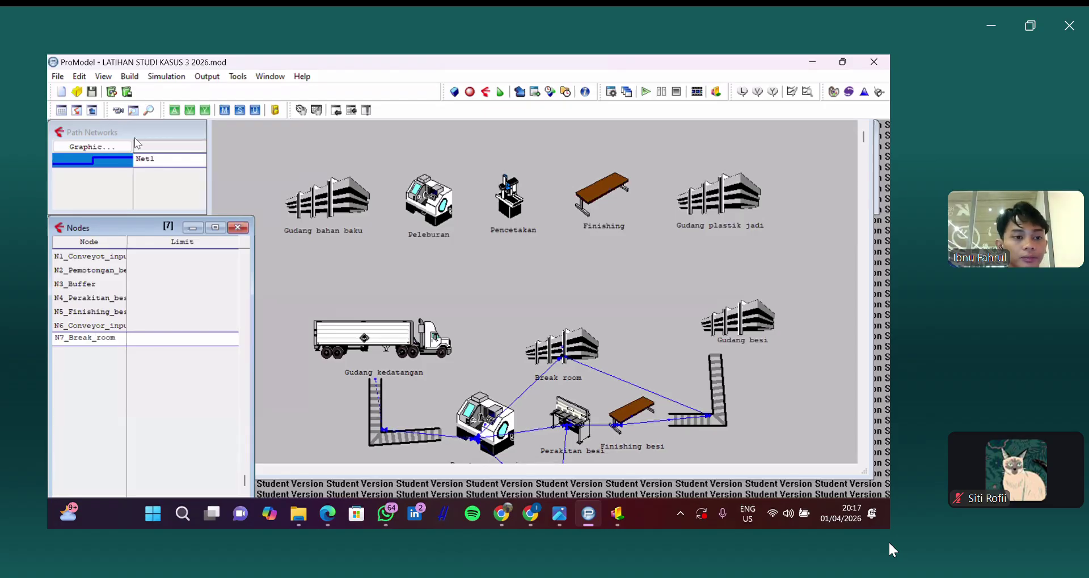
# Step: Open the mappings of Net1, consult the case study's node diagram, and map N1_Conveyot_input to N2_Pemotongan_besi
pyautogui.click(139, 146)
pyautogui.click(58, 76)
pyautogui.click(80, 135)
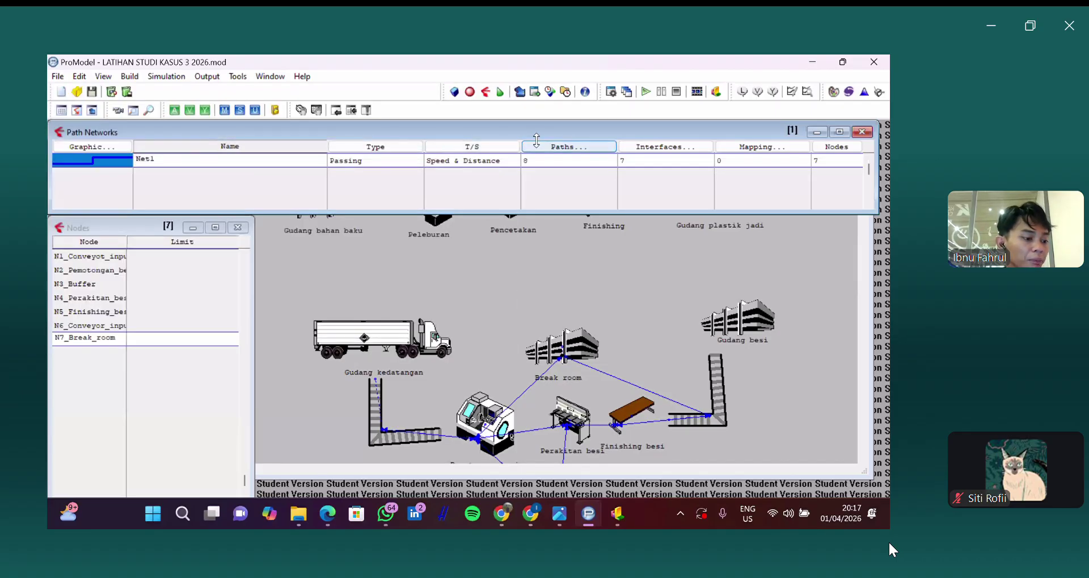
pyautogui.click(737, 147)
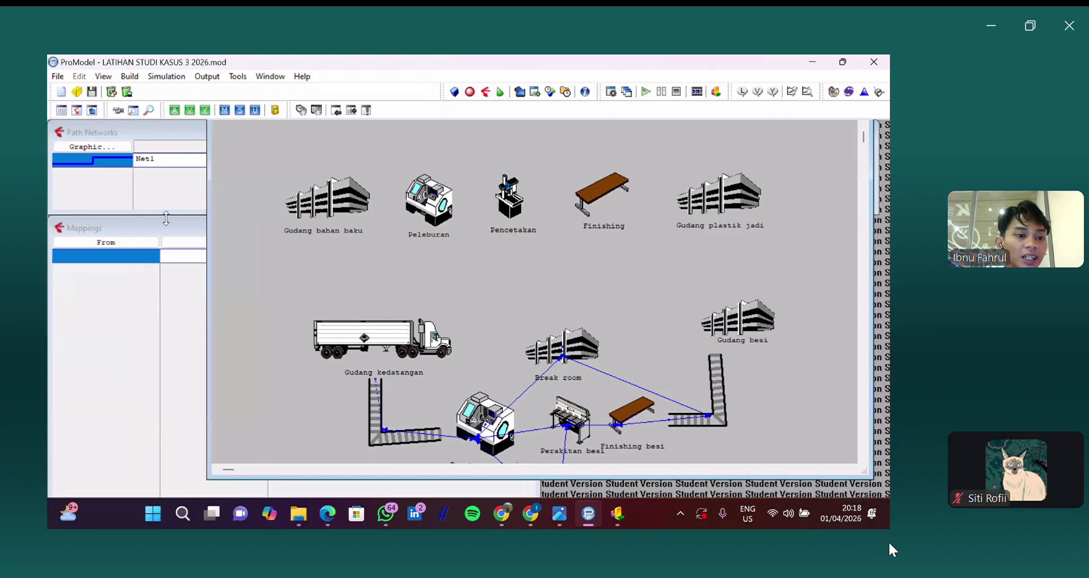
pyautogui.click(124, 247)
pyautogui.click(122, 247)
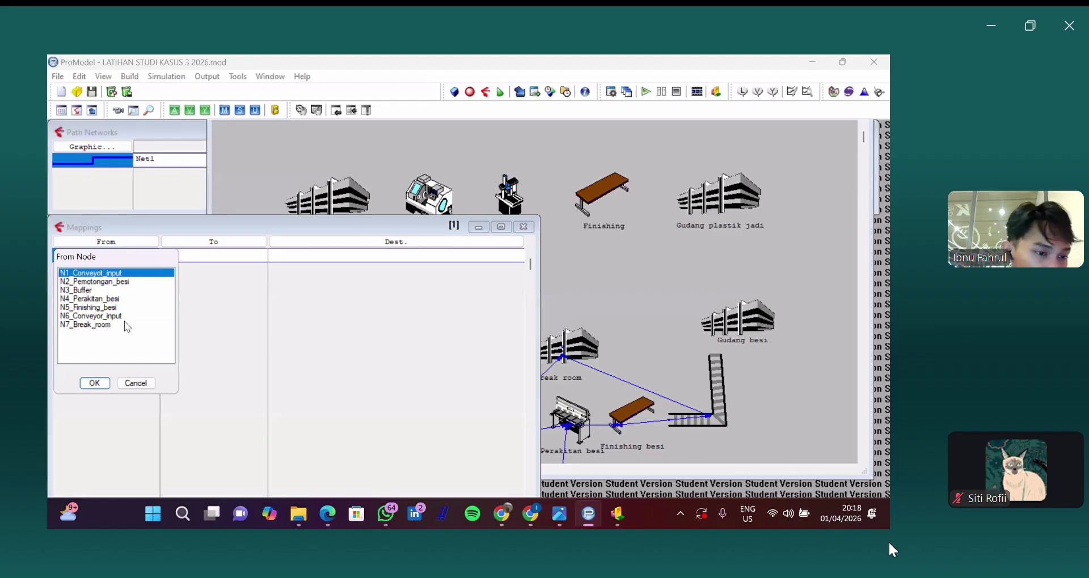
pyautogui.click(328, 515)
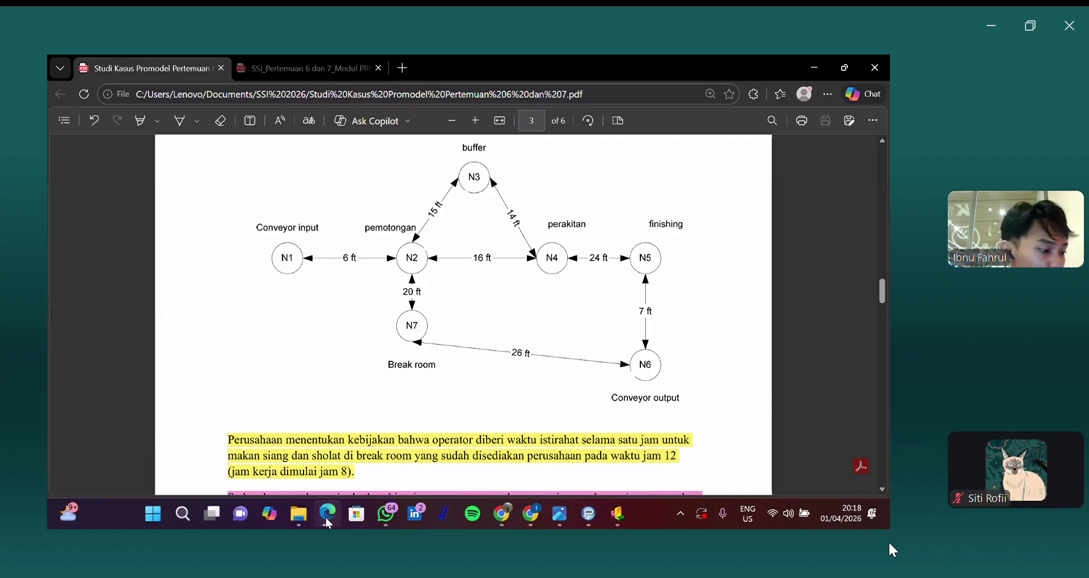
pyautogui.hotkey('alt', 'Tab')
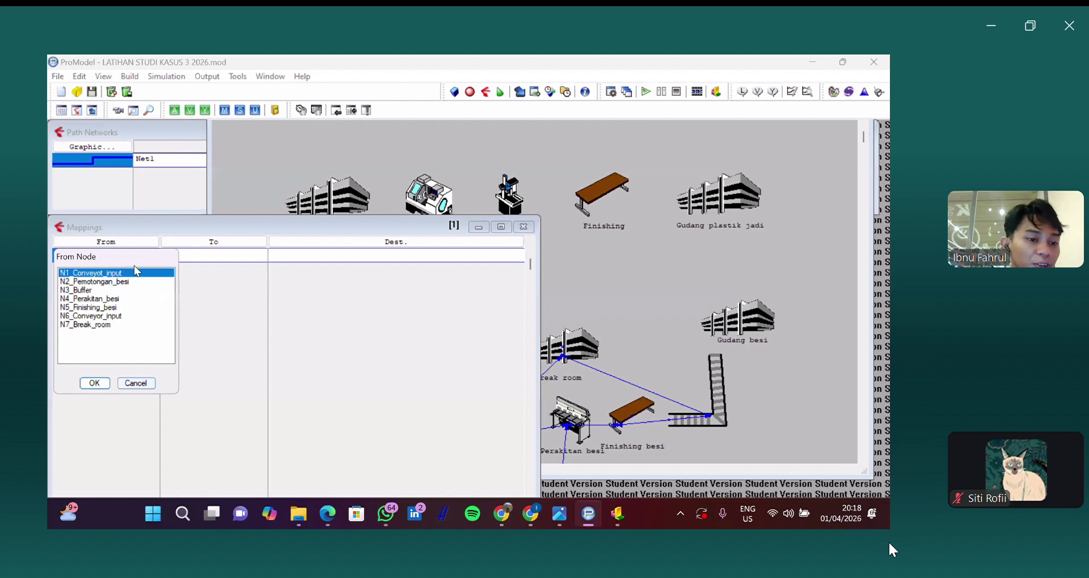
pyautogui.press('Return')
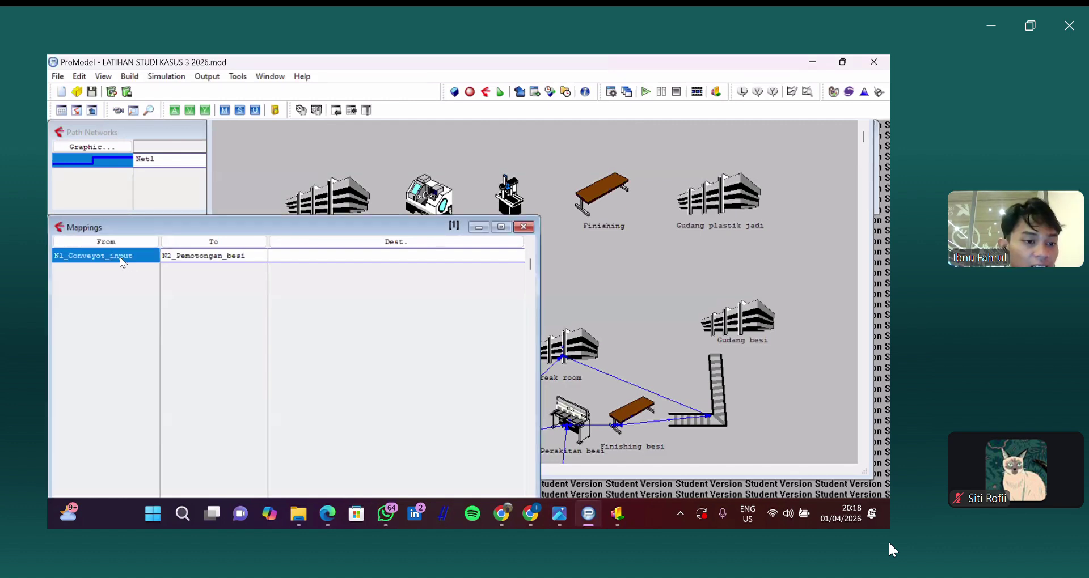
# Step: Check the node diagram in the case study PDF again and add a mapping from N2_Pemotongan_besi to N3_Buffer
pyautogui.press('Down')
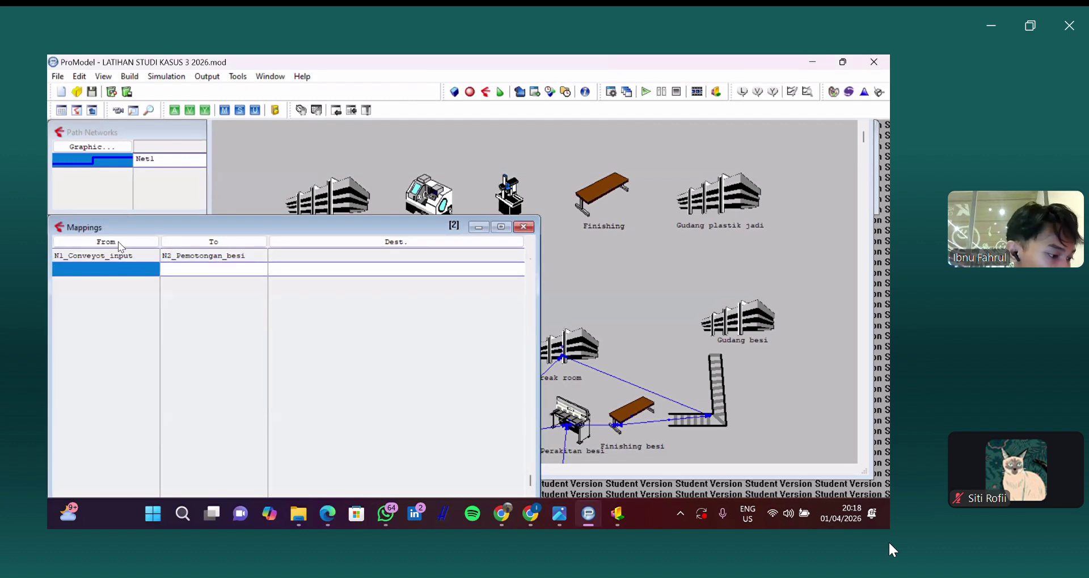
pyautogui.click(328, 515)
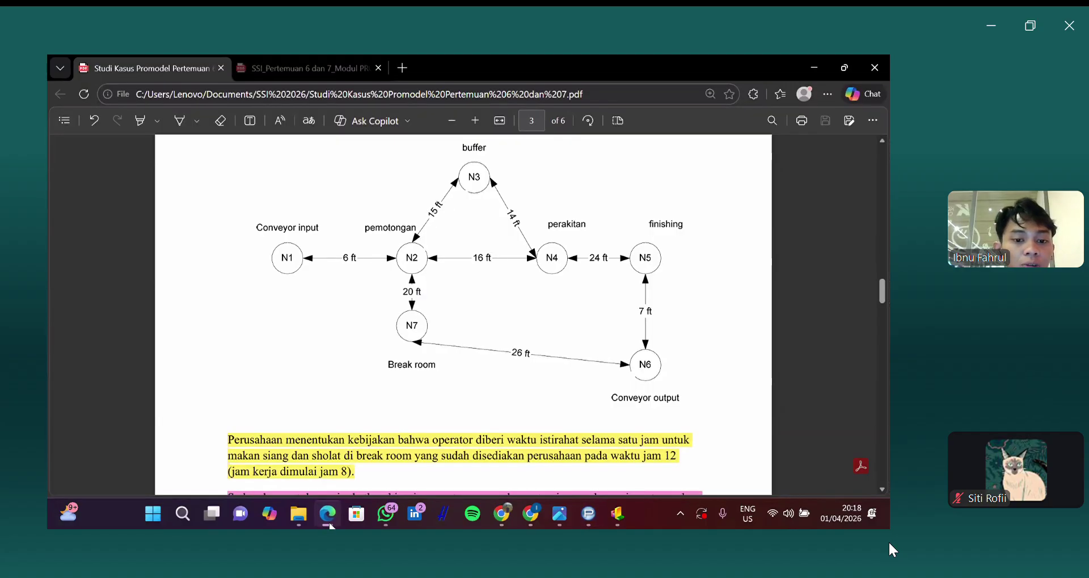
pyautogui.press('super+Down')
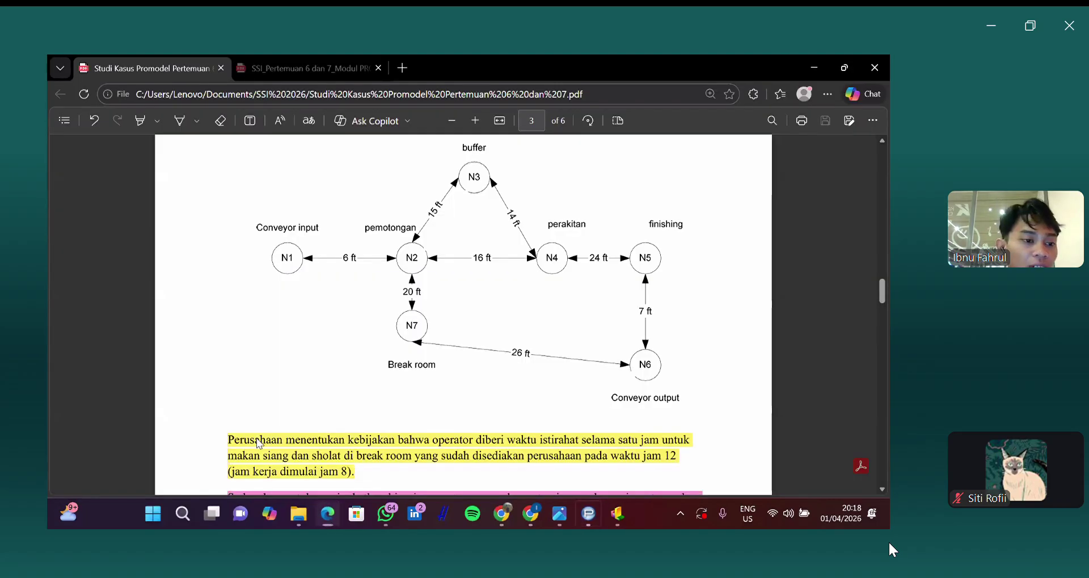
pyautogui.press('super+Down')
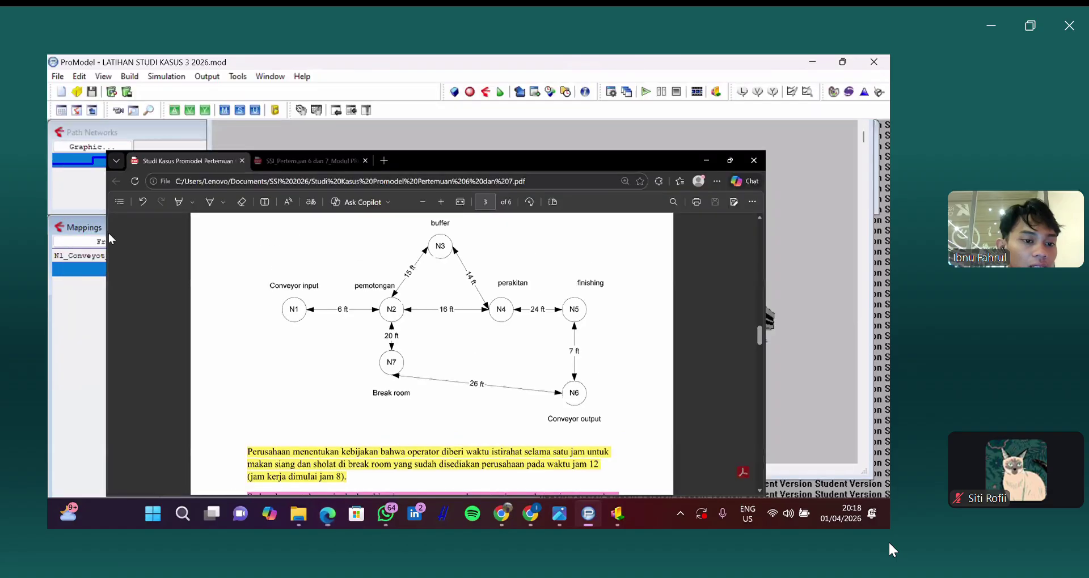
pyautogui.press('super+Down')
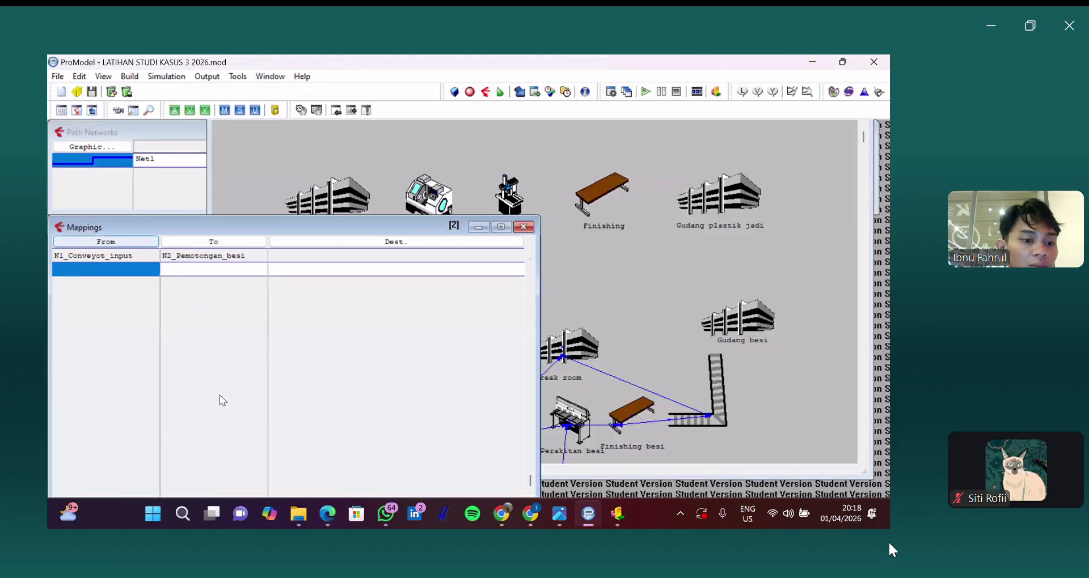
pyautogui.press('Return')
pyautogui.press('Down')
pyautogui.press('Return')
pyautogui.press('Return')
pyautogui.click(203, 296)
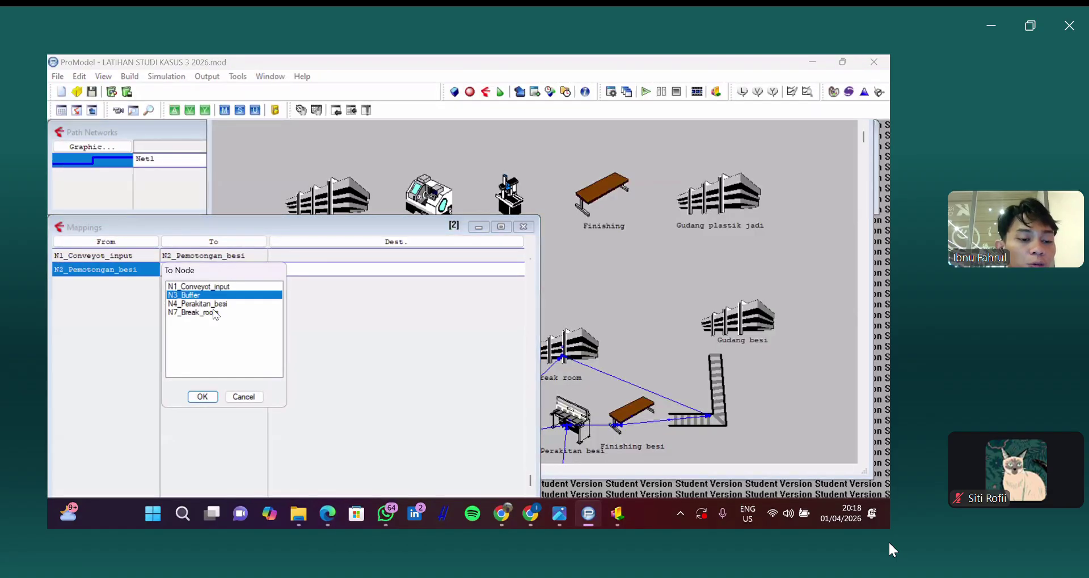
pyautogui.press('Return')
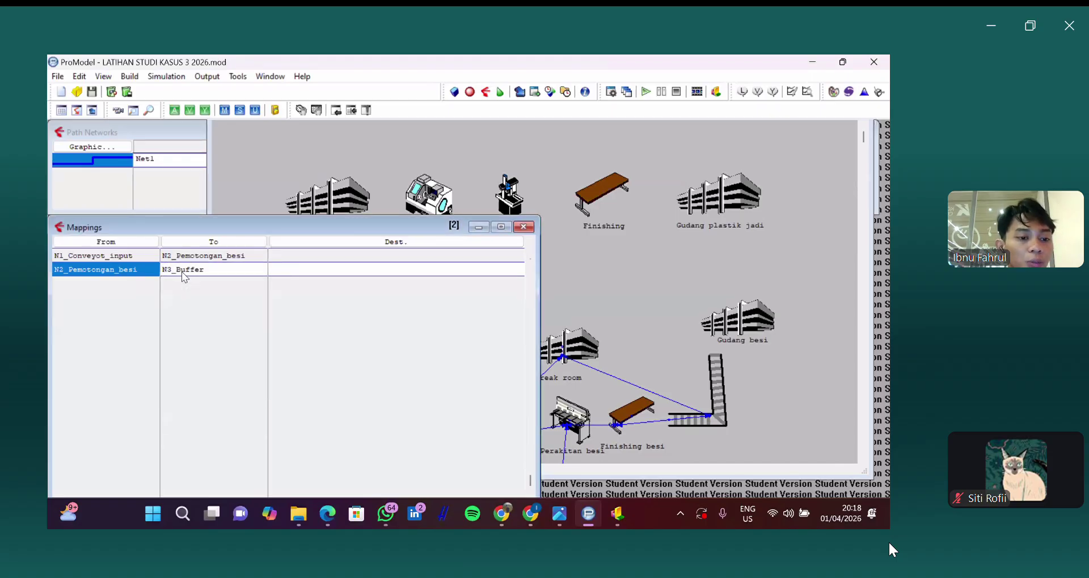
# Step: Add a mapping from N2_Pemotongan_besi to N4_Perakitan_besi in a new row of Net1's mappings
pyautogui.click(183, 276)
pyautogui.click(128, 287)
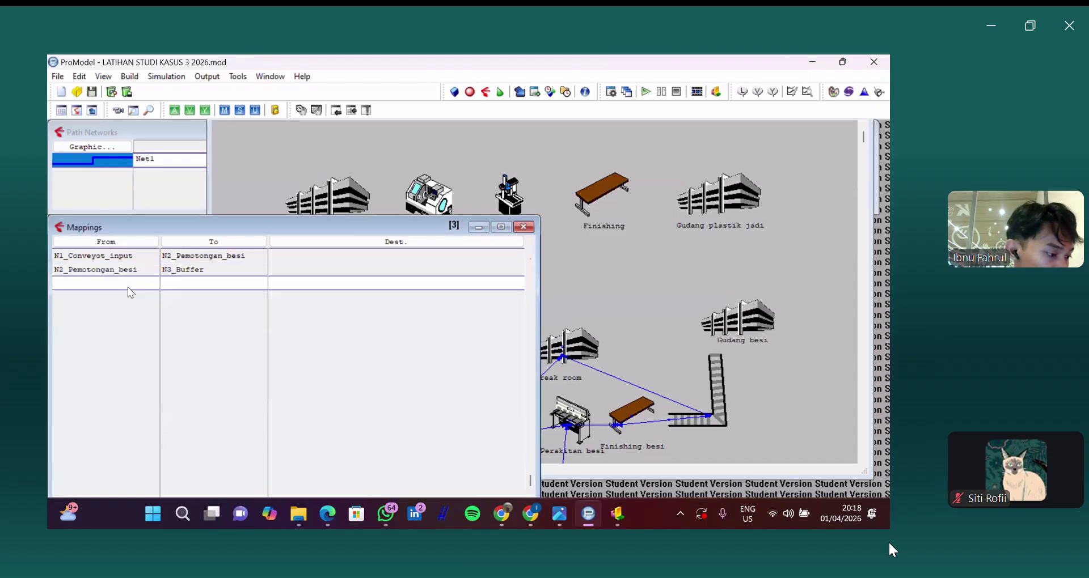
pyautogui.click(128, 288)
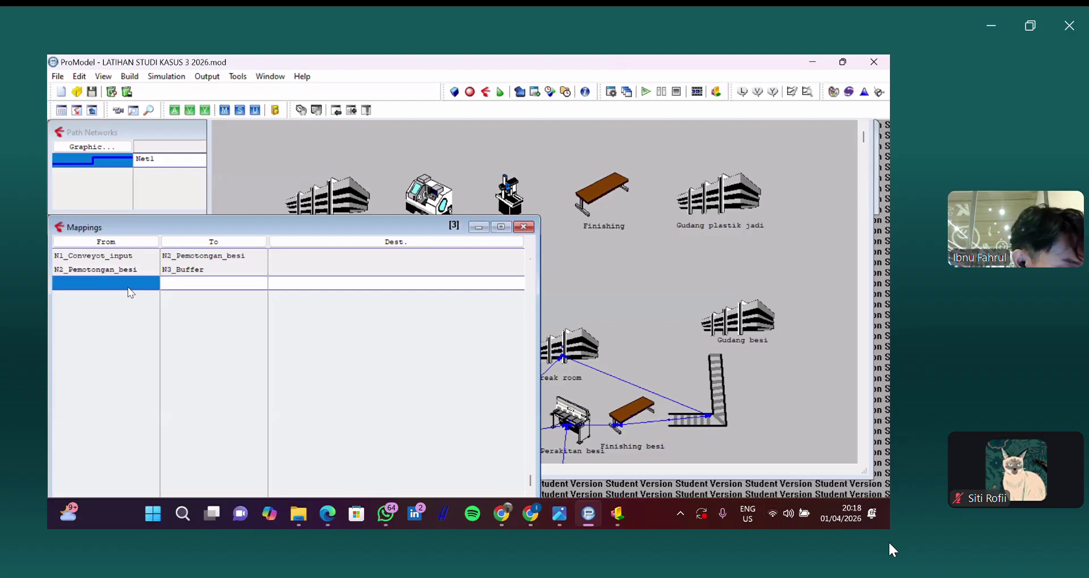
pyautogui.click(130, 244)
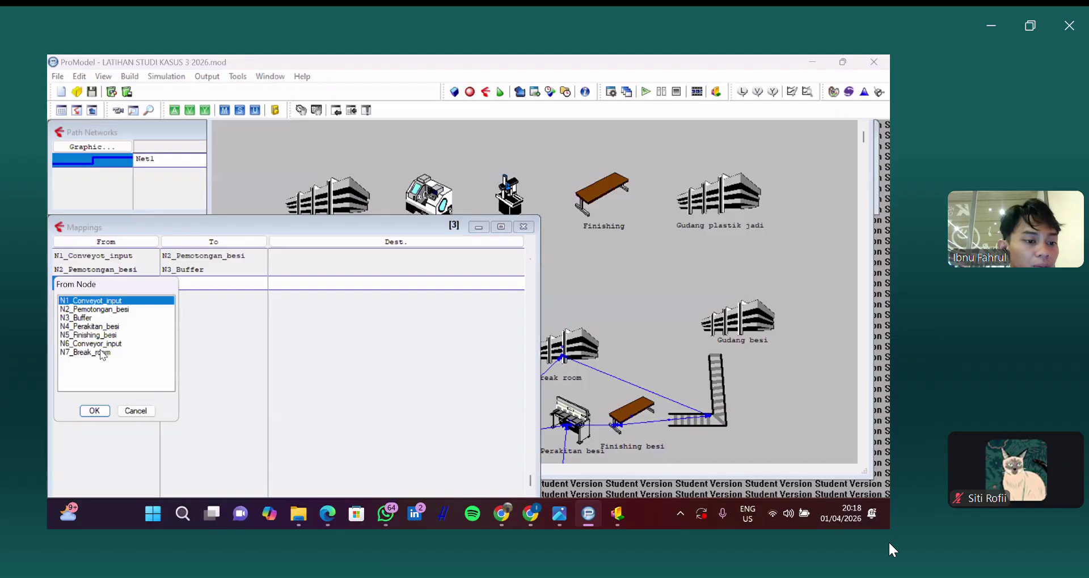
pyautogui.click(90, 310)
pyautogui.click(96, 412)
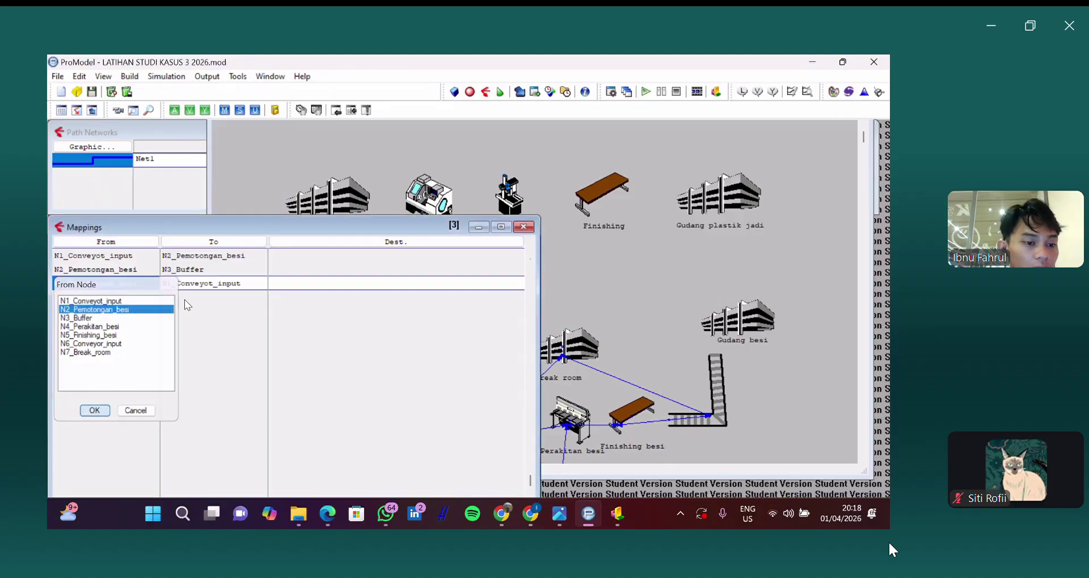
pyautogui.click(215, 243)
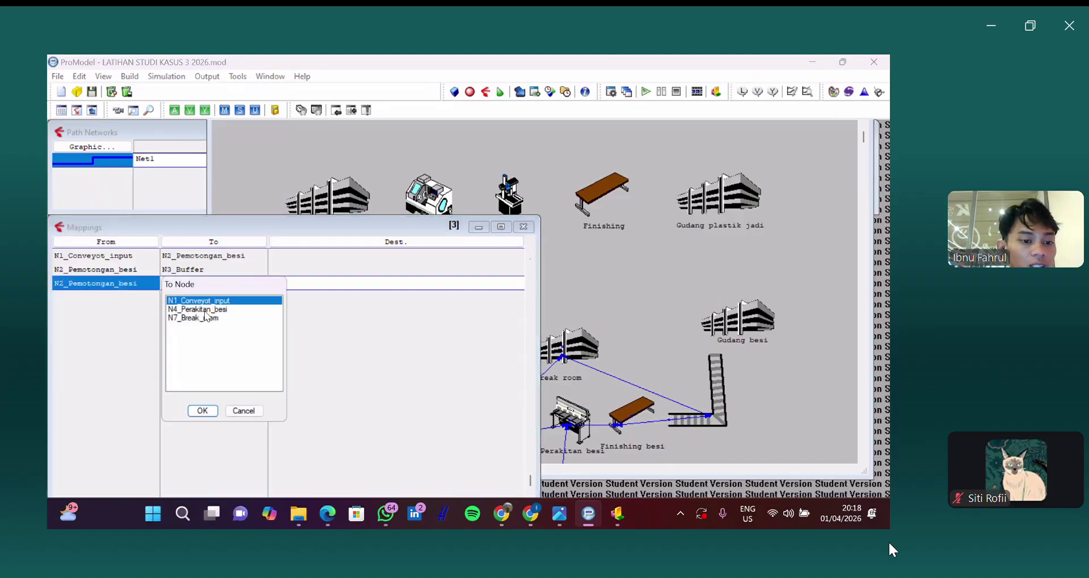
pyautogui.click(205, 309)
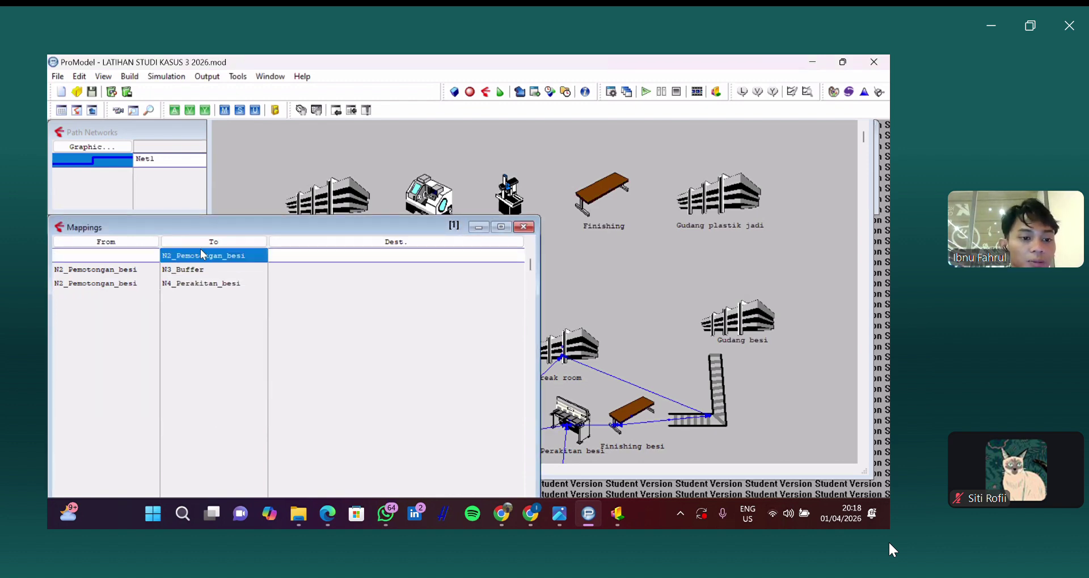
pyautogui.click(181, 286)
pyautogui.click(59, 76)
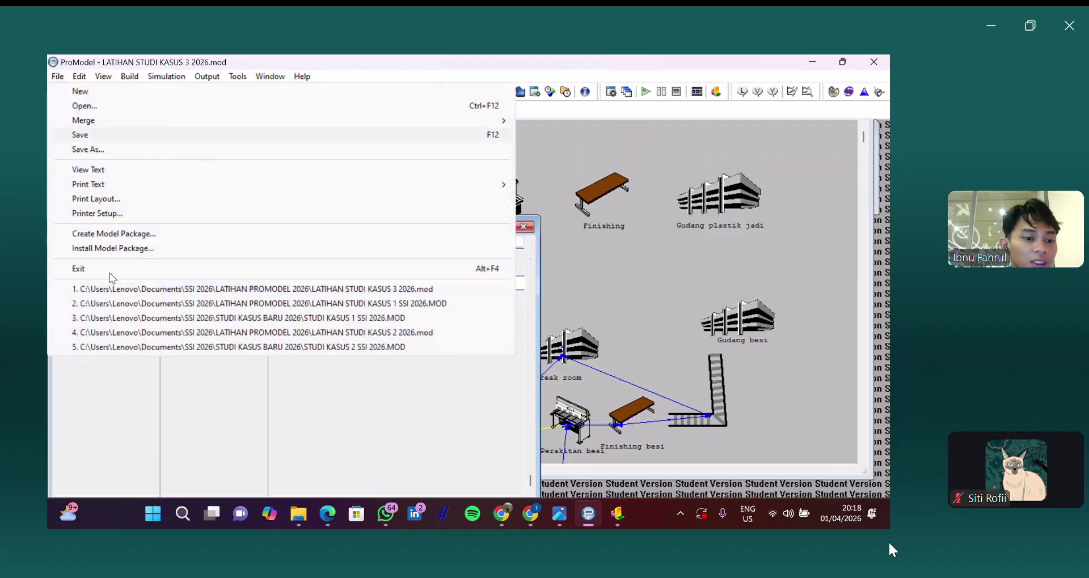
pyautogui.press('Escape')
# Step: Consult the case study's node diagram and add a mapping from N4_Perakitan_besi to N5_Finishing_besi
pyautogui.click(91, 300)
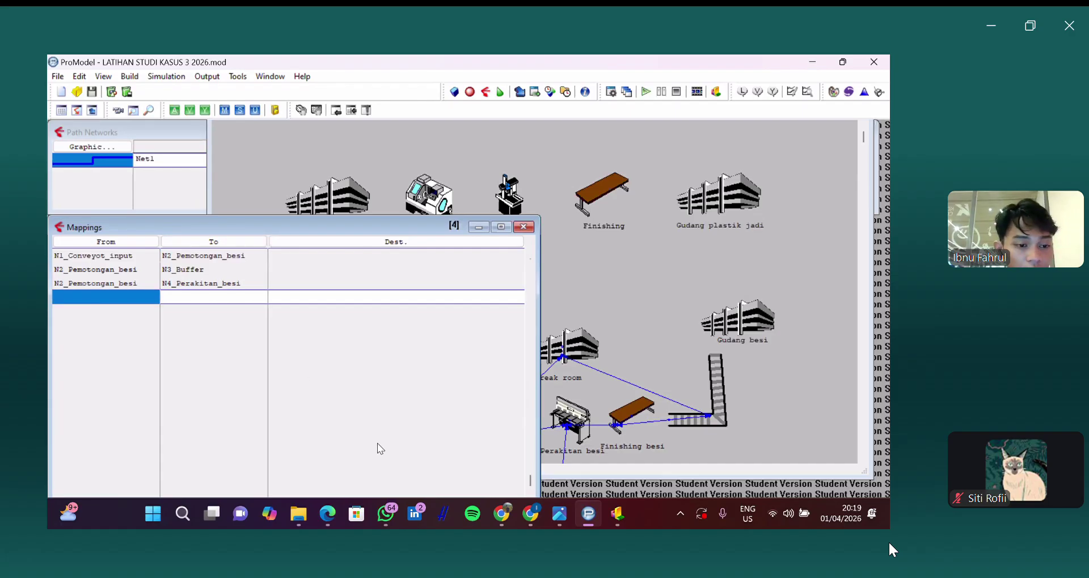
pyautogui.moveTo(329, 520)
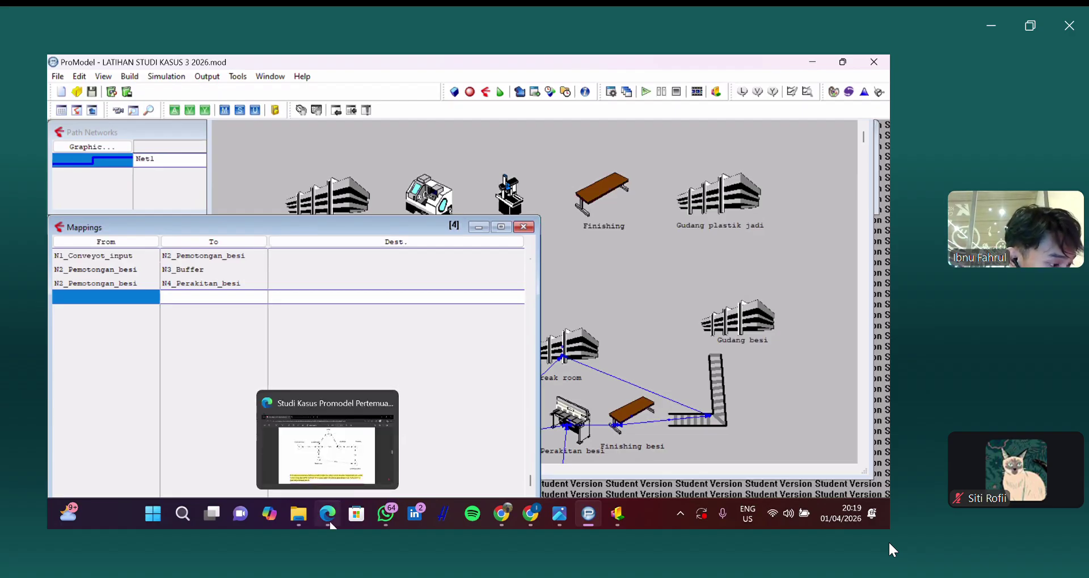
pyautogui.click(331, 525)
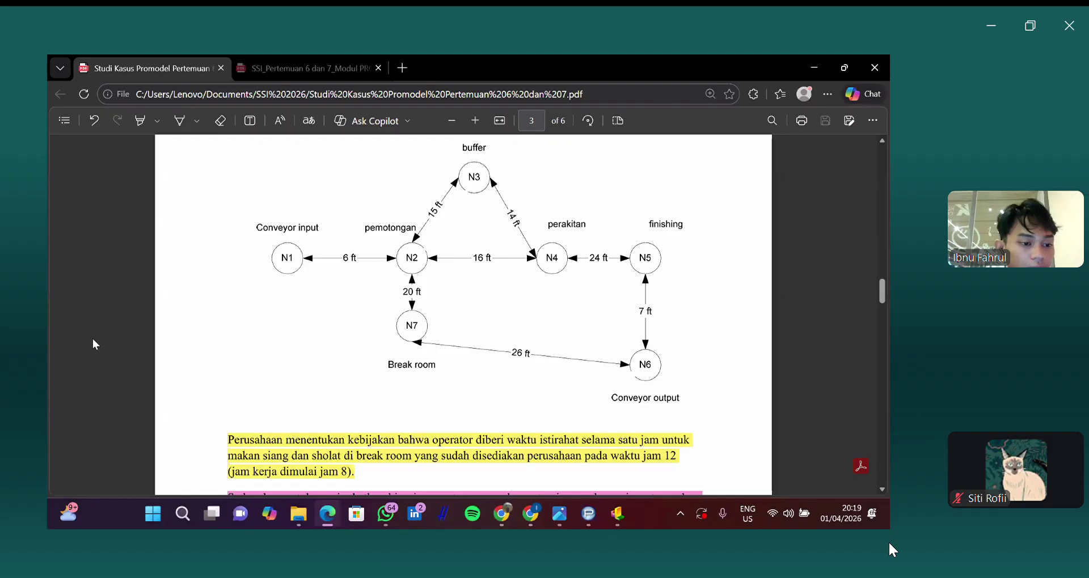
pyautogui.hotkey('alt', 'Tab')
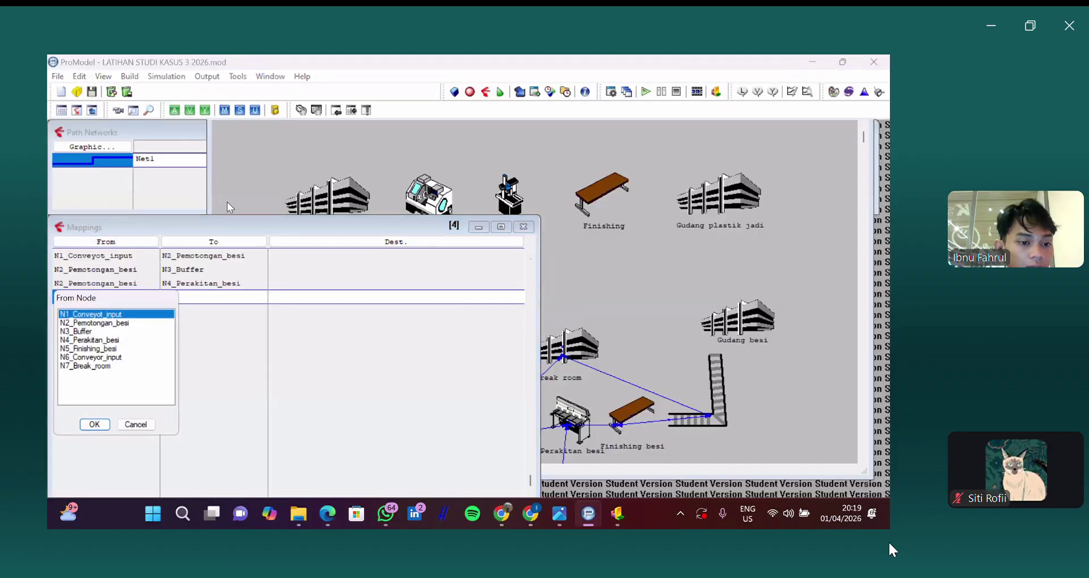
pyautogui.press('Down')
pyautogui.press('Down')
pyautogui.press('Down')
pyautogui.press('Return')
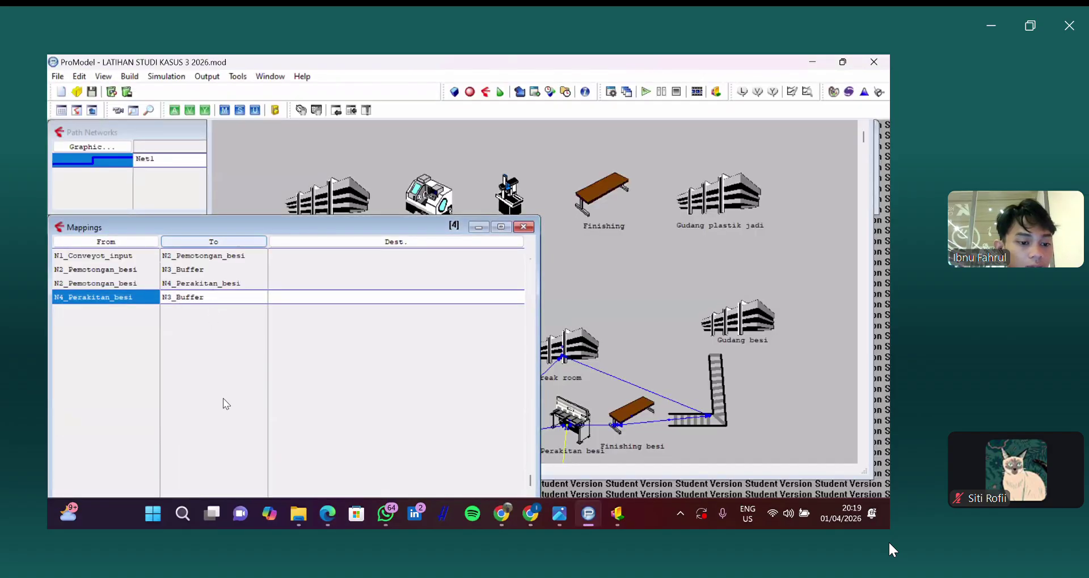
pyautogui.click(205, 323)
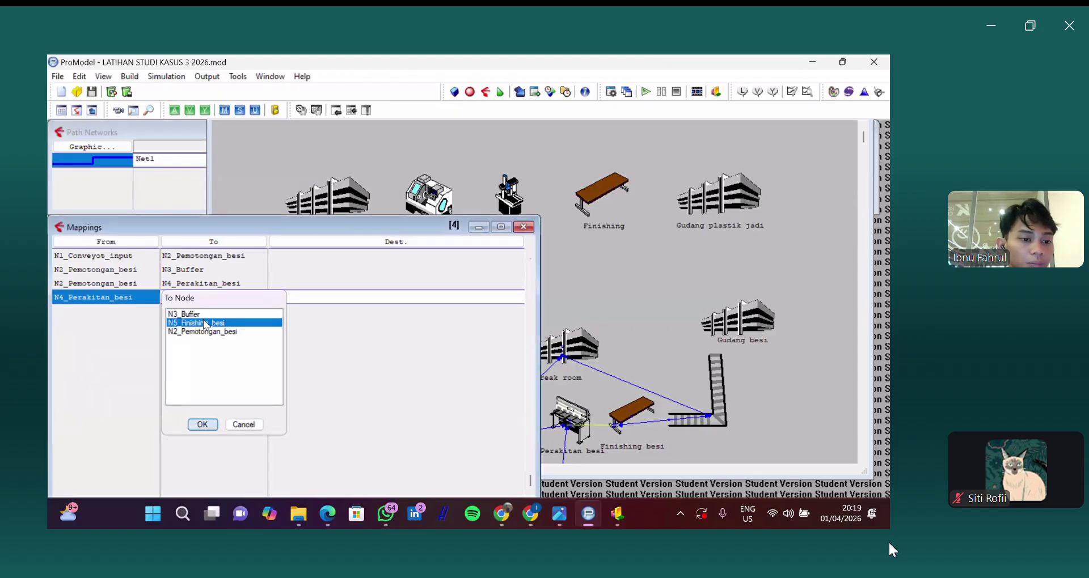
pyautogui.press('Return')
# Step: Check the node diagram in the case study PDF again and start a new mapping from N5_Finishing_besi
pyautogui.press('Down')
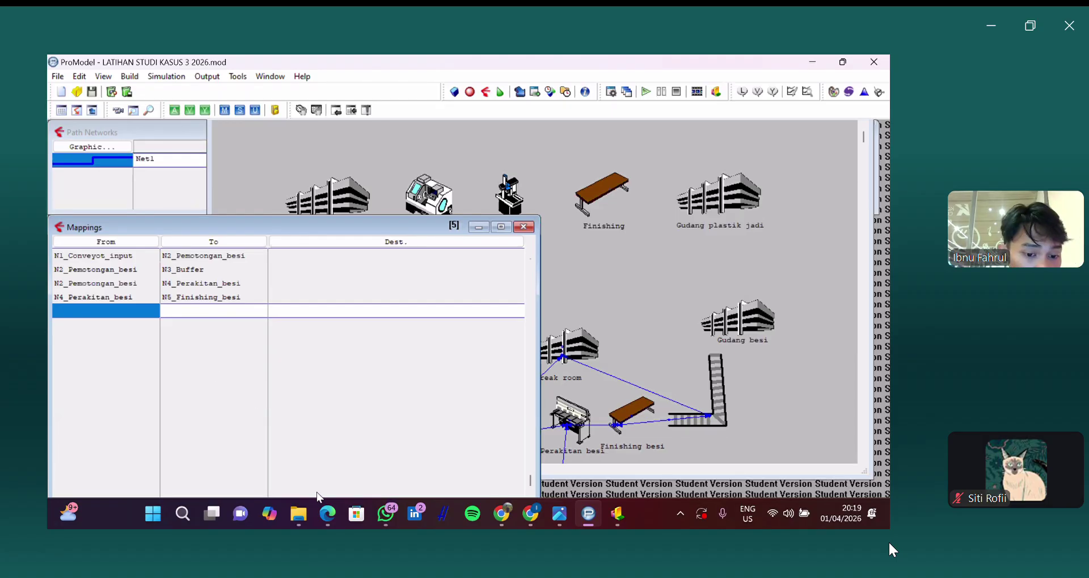
pyautogui.click(333, 516)
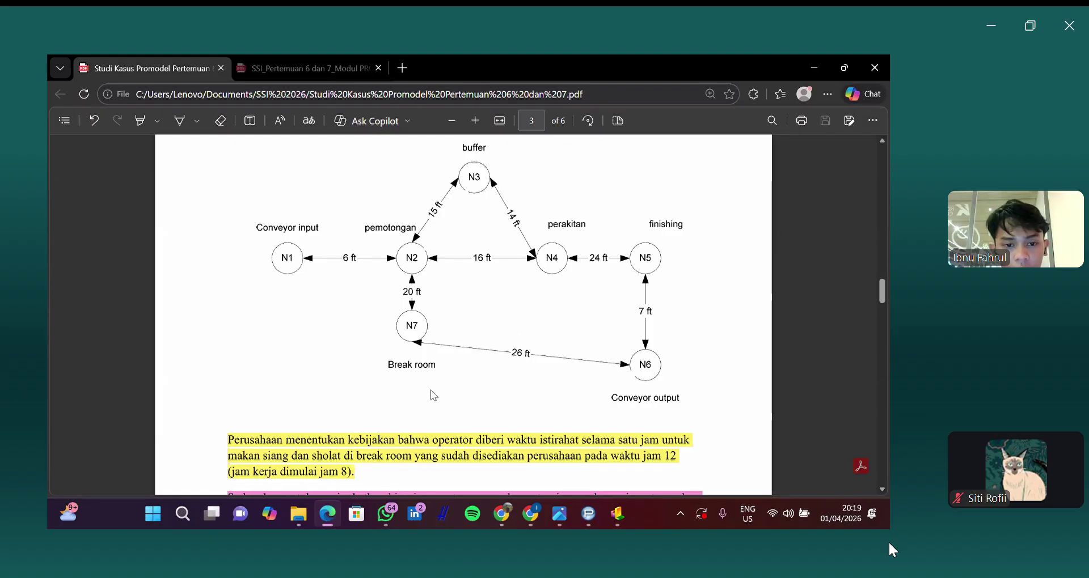
pyautogui.click(328, 512)
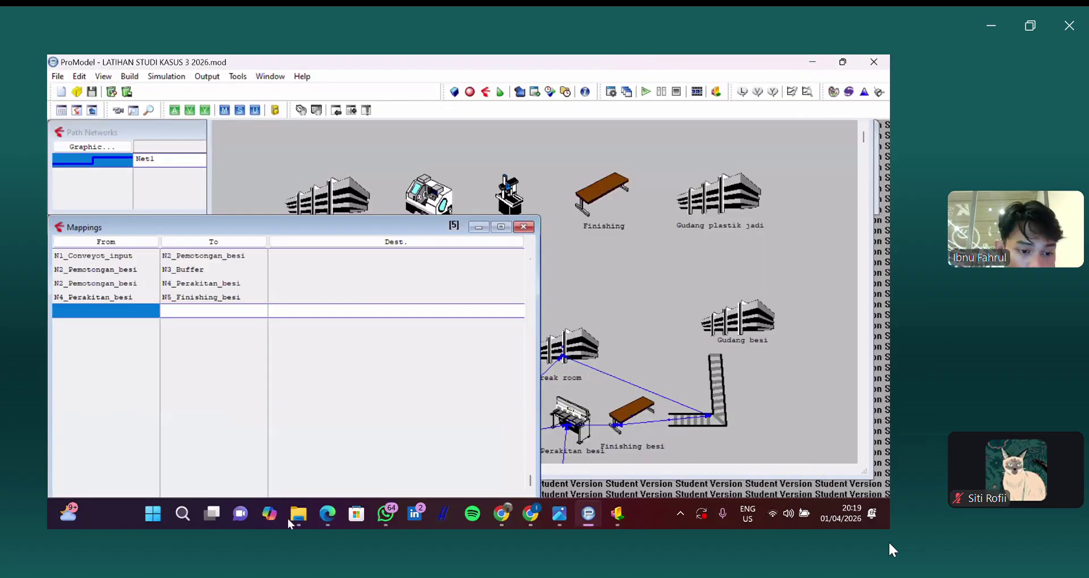
pyautogui.click(329, 514)
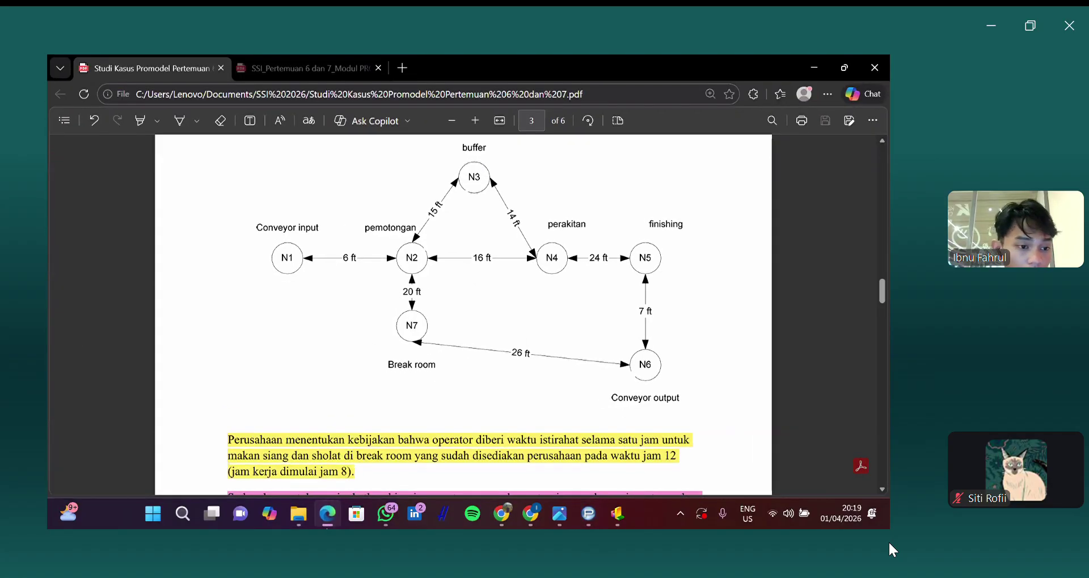
pyautogui.click(588, 514)
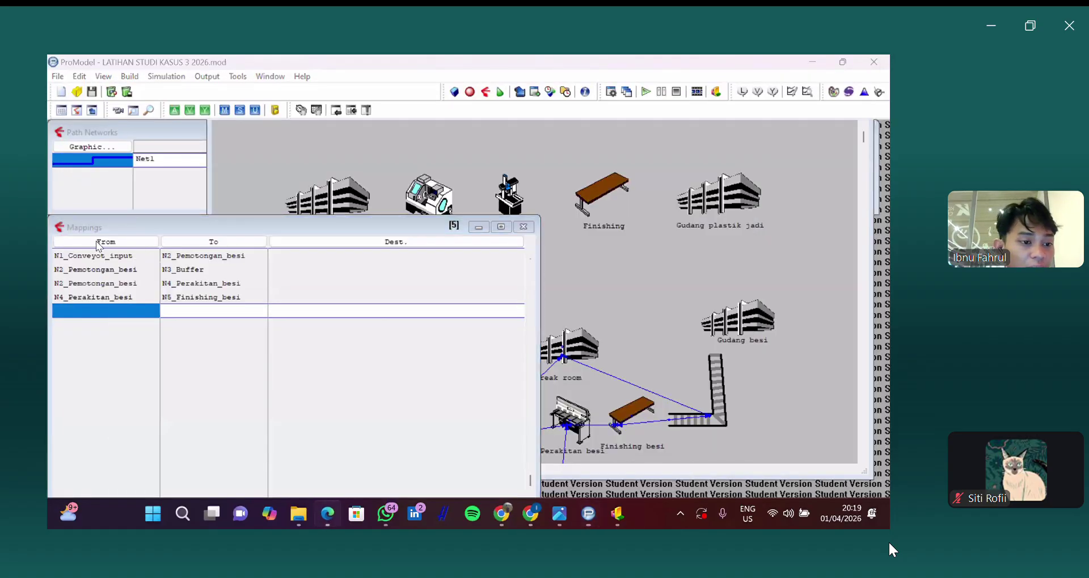
pyautogui.click(327, 513)
pyautogui.click(327, 514)
pyautogui.click(106, 242)
pyautogui.doubleClick(86, 362)
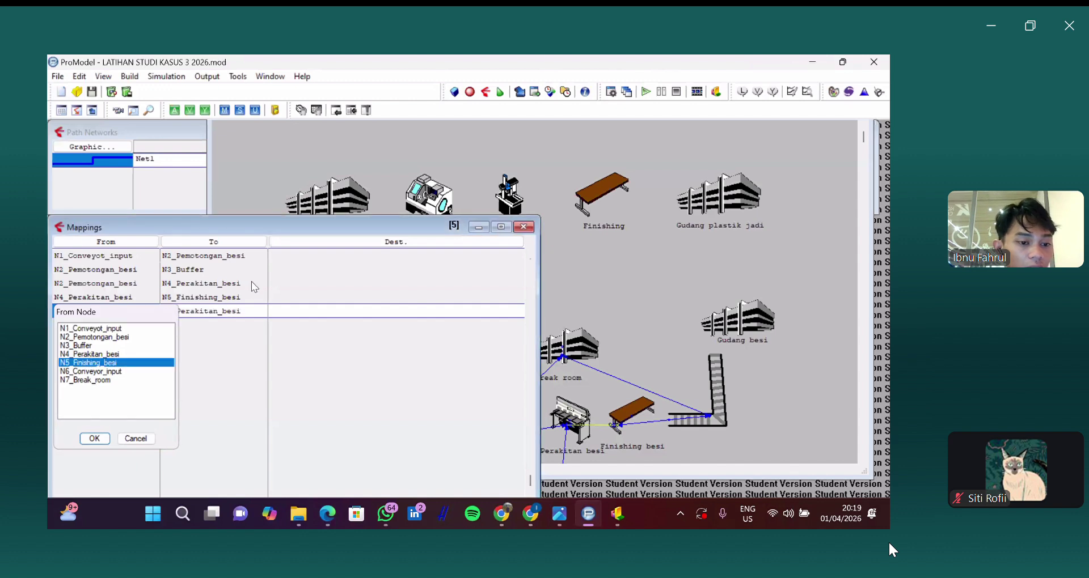
pyautogui.click(208, 339)
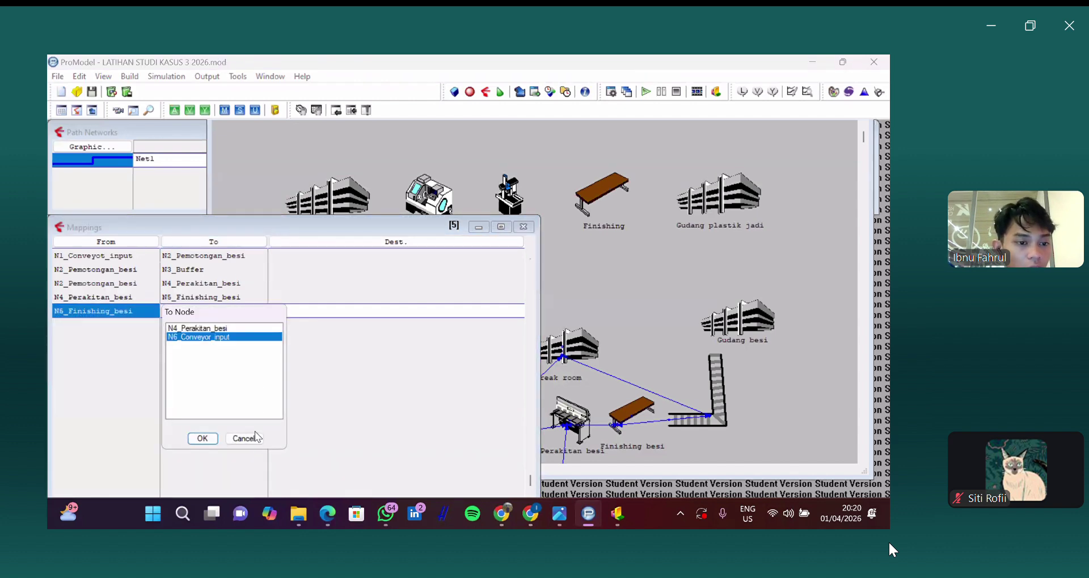
pyautogui.click(245, 440)
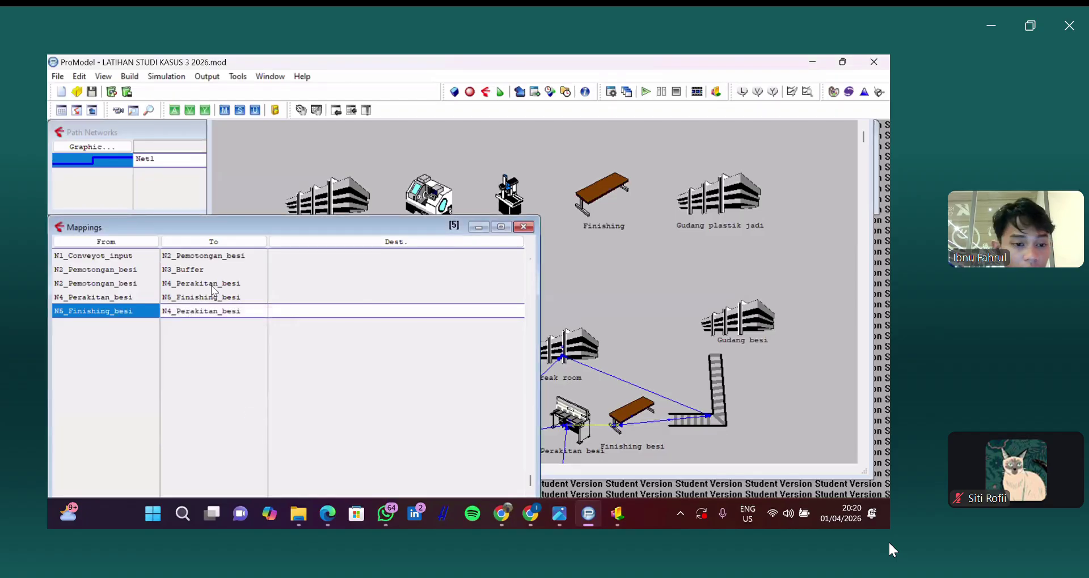
pyautogui.click(238, 242)
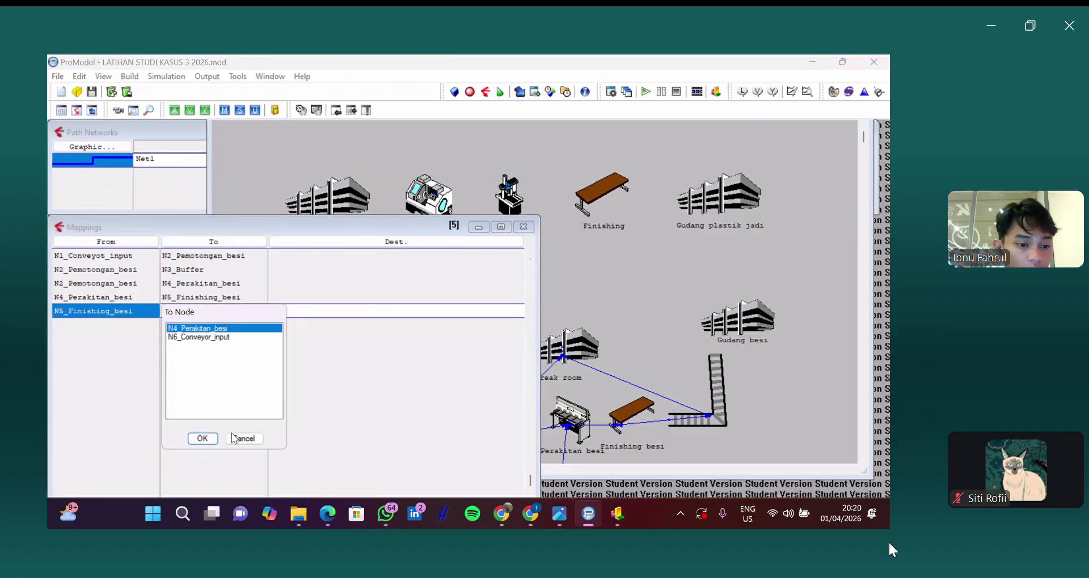
pyautogui.click(240, 440)
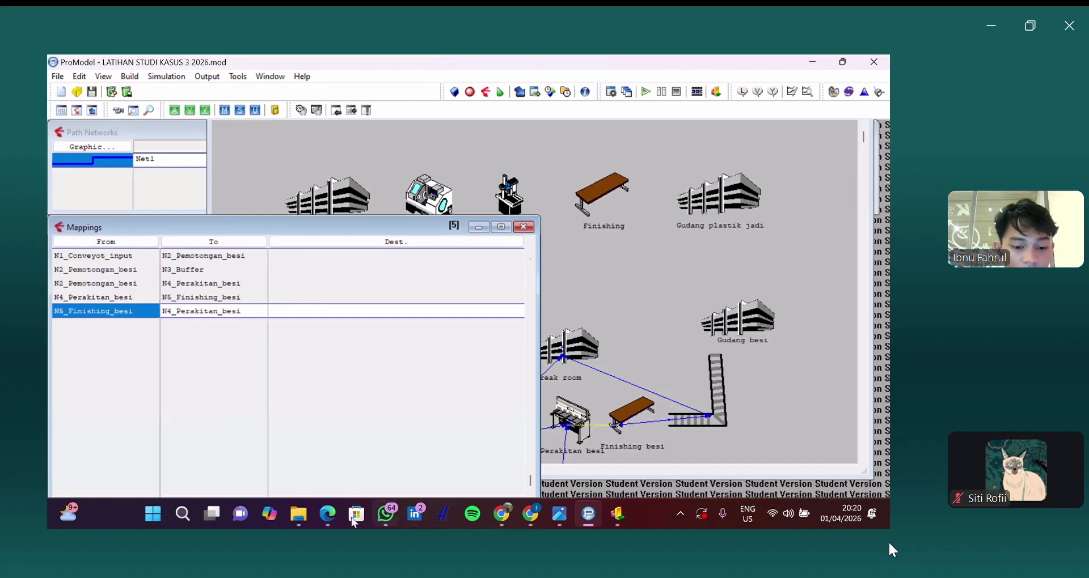
# Step: Examine the node names and connections in the case study PDF's diagram, and return to the model
pyautogui.click(323, 515)
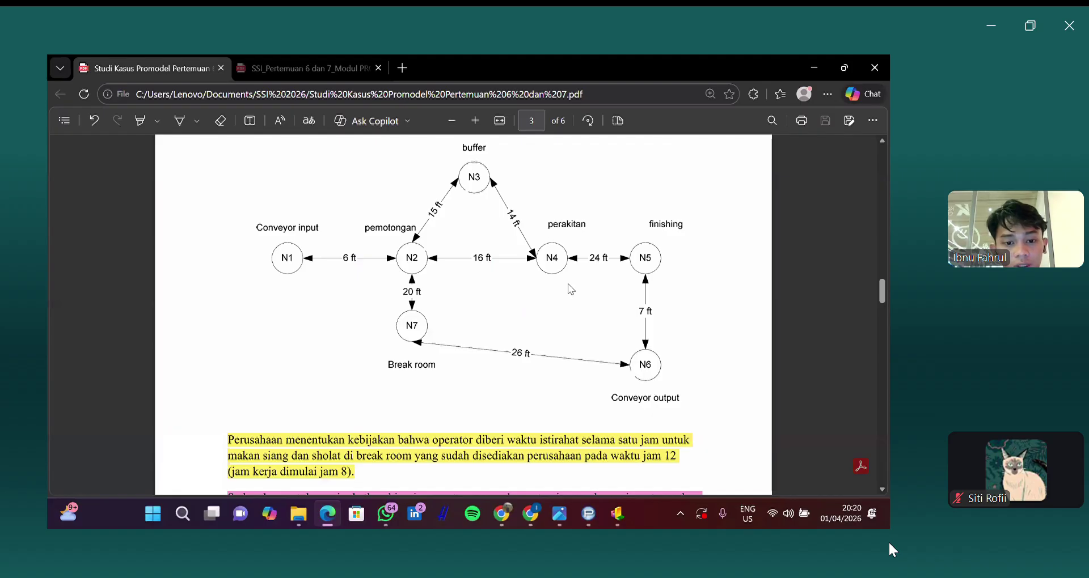
pyautogui.scroll(-2, 567, 283)
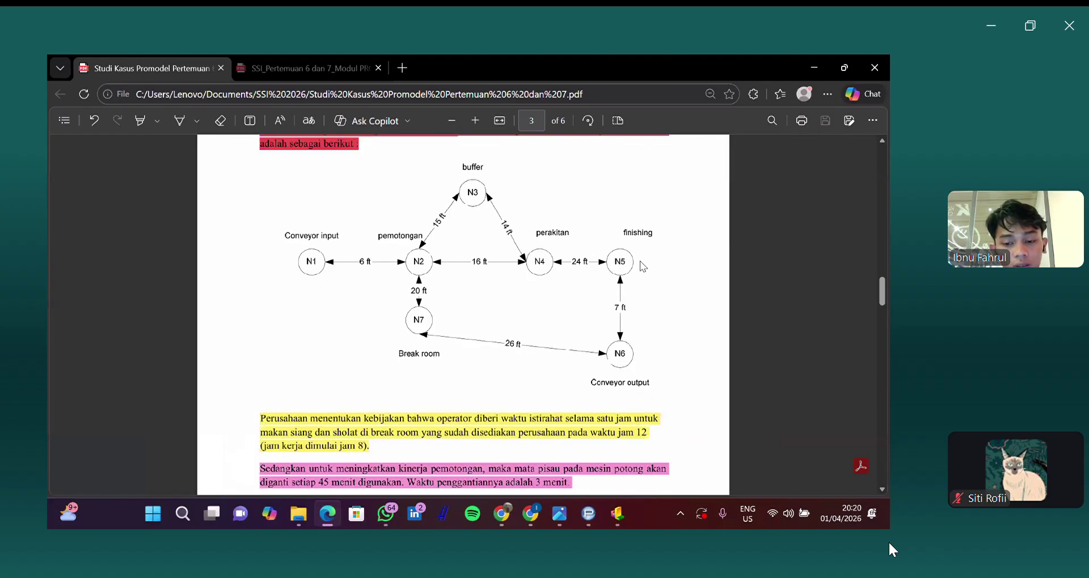
pyautogui.doubleClick(809, 69)
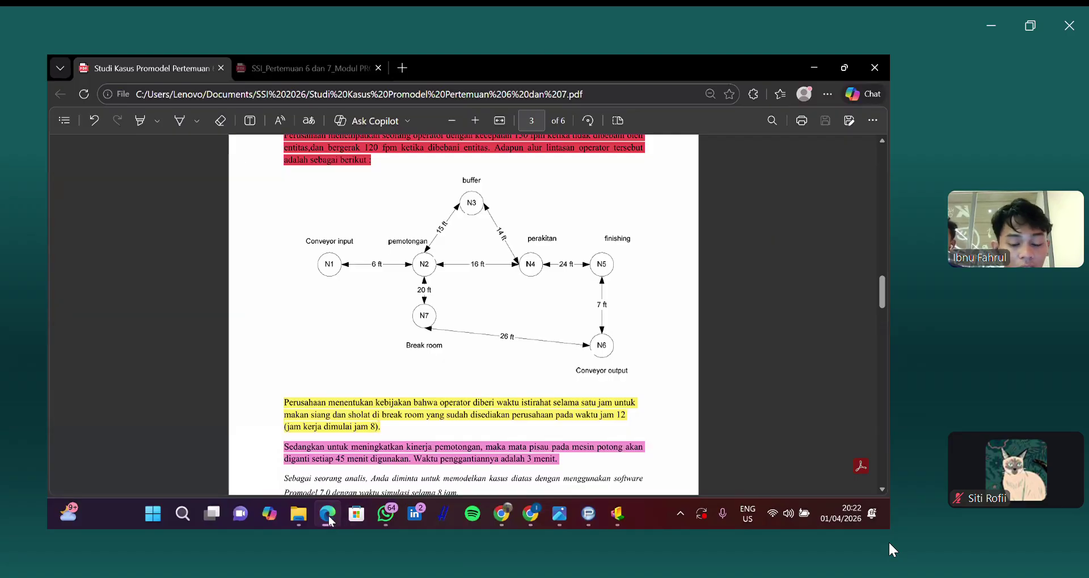
# Step: Compare the path distances of Net1 with the distances given in the case study's node diagram
pyautogui.click(329, 518)
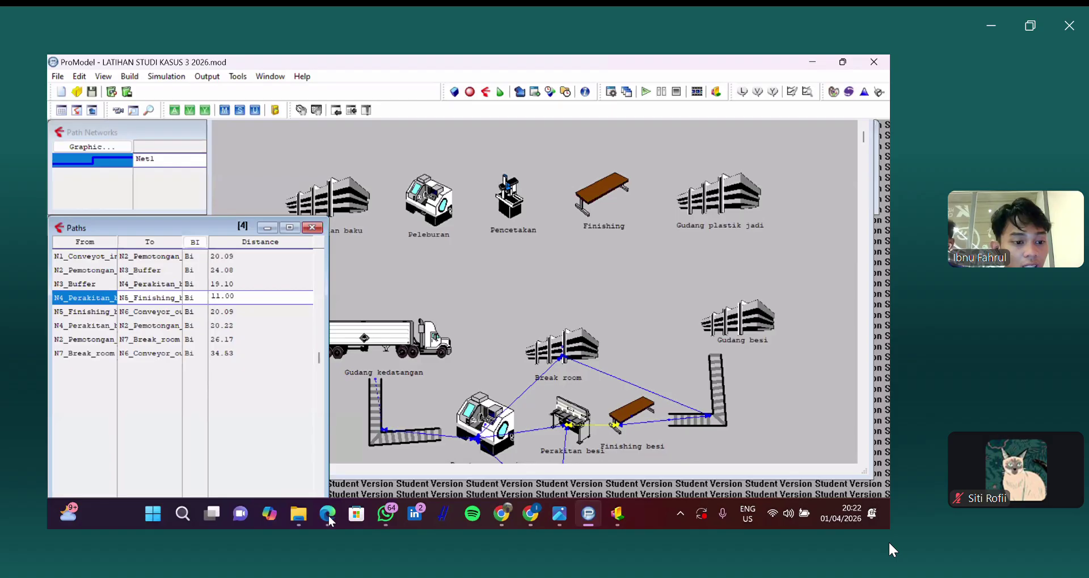
pyautogui.click(329, 518)
pyautogui.click(330, 518)
pyautogui.click(331, 517)
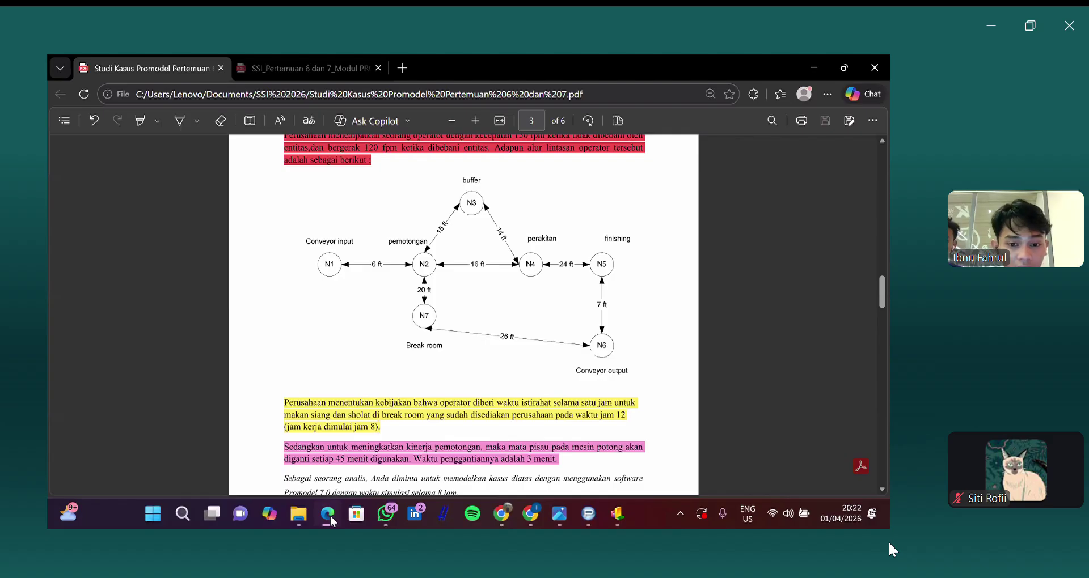
pyautogui.click(331, 518)
pyautogui.click(331, 518)
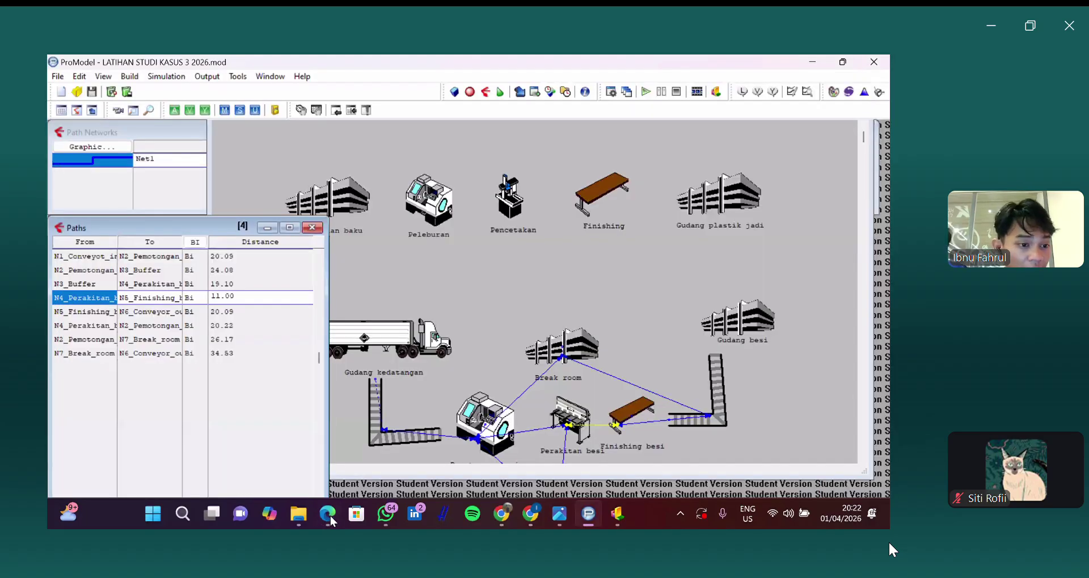
pyautogui.click(330, 518)
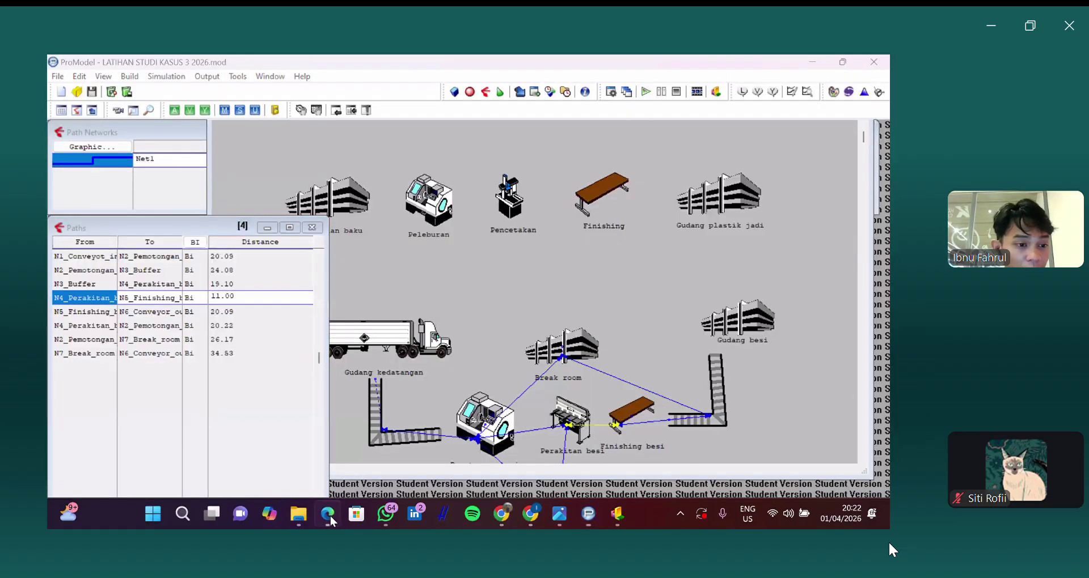
# Step: Compare the path rows of Net1 in ProModel with the operator route diagram in the case study PDF
pyautogui.click(330, 518)
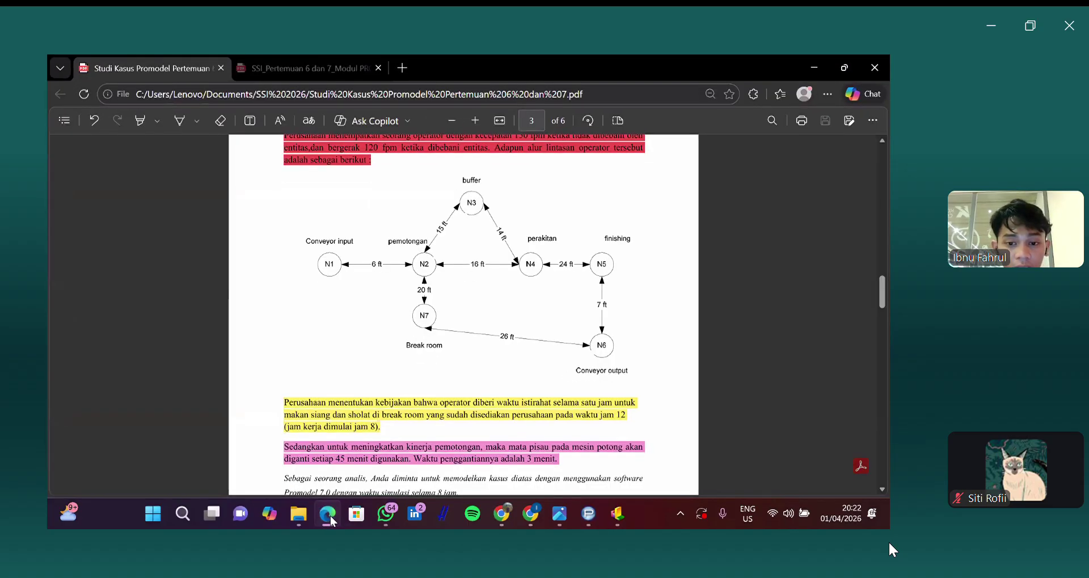
pyautogui.hotkey('alt', 'Tab')
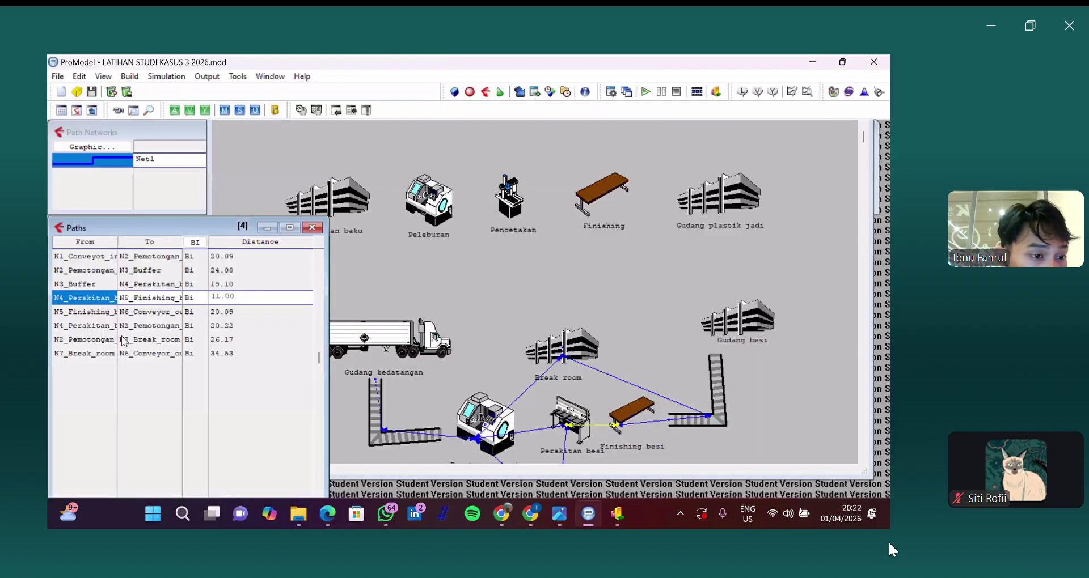
pyautogui.click(318, 513)
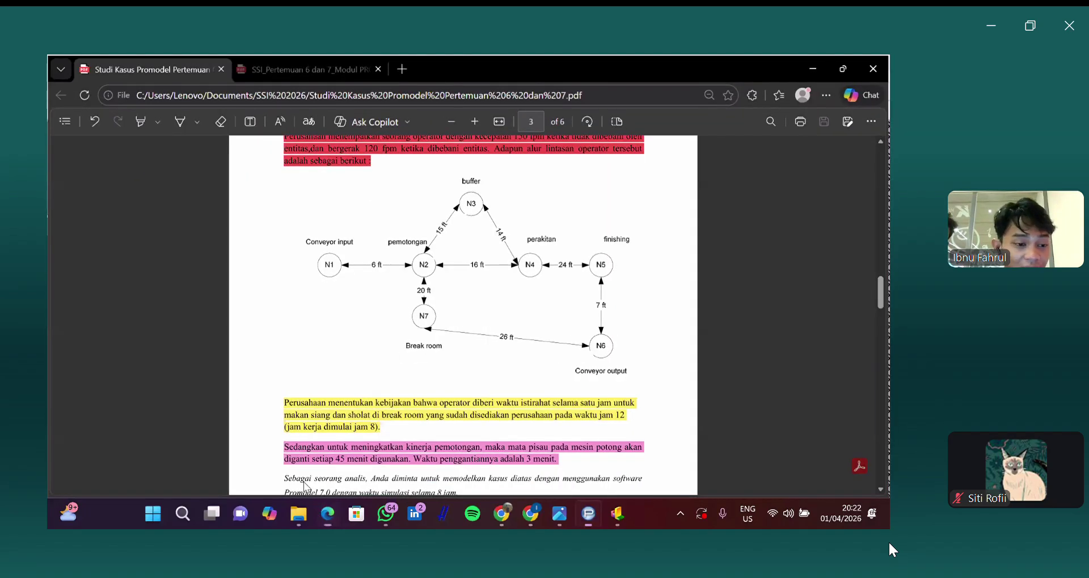
pyautogui.click(318, 512)
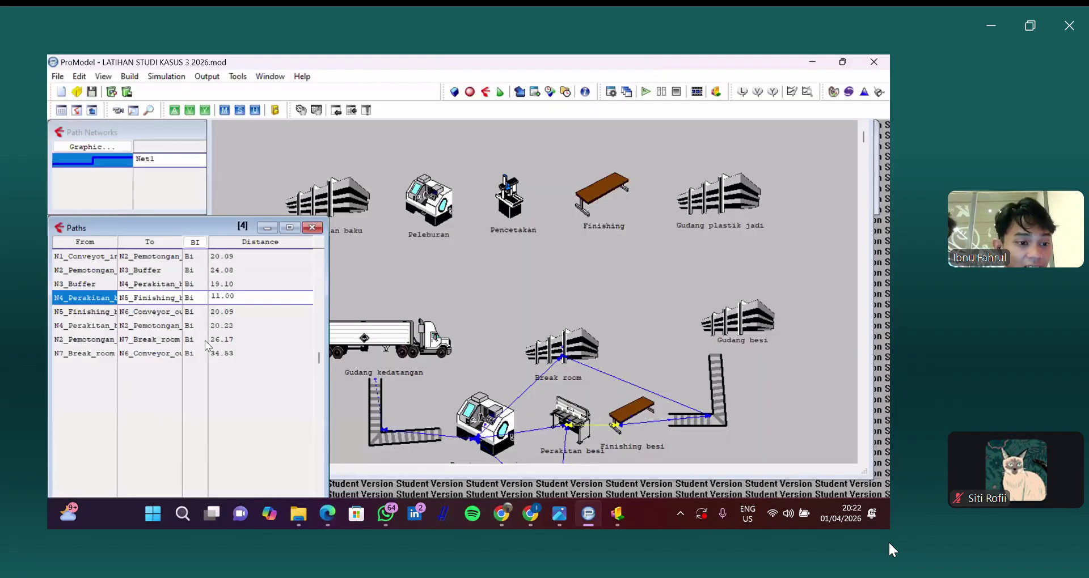
pyautogui.click(327, 515)
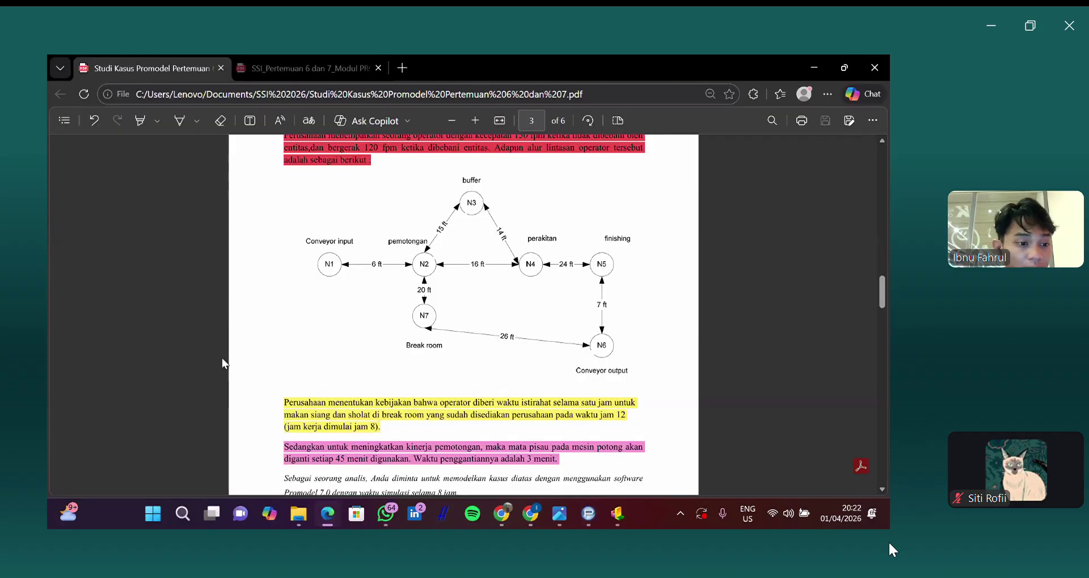
pyautogui.click(327, 514)
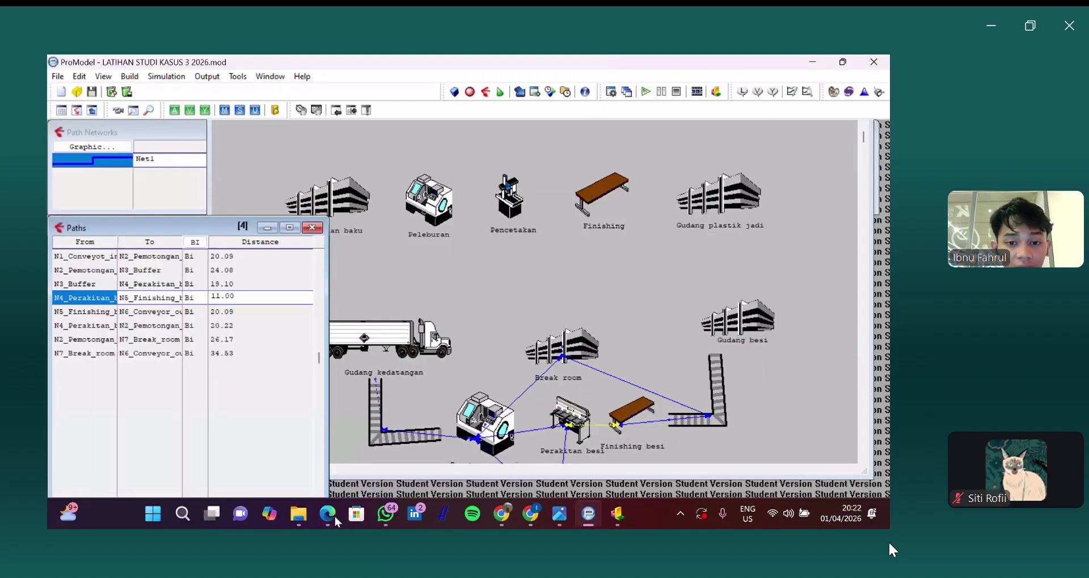
pyautogui.click(334, 515)
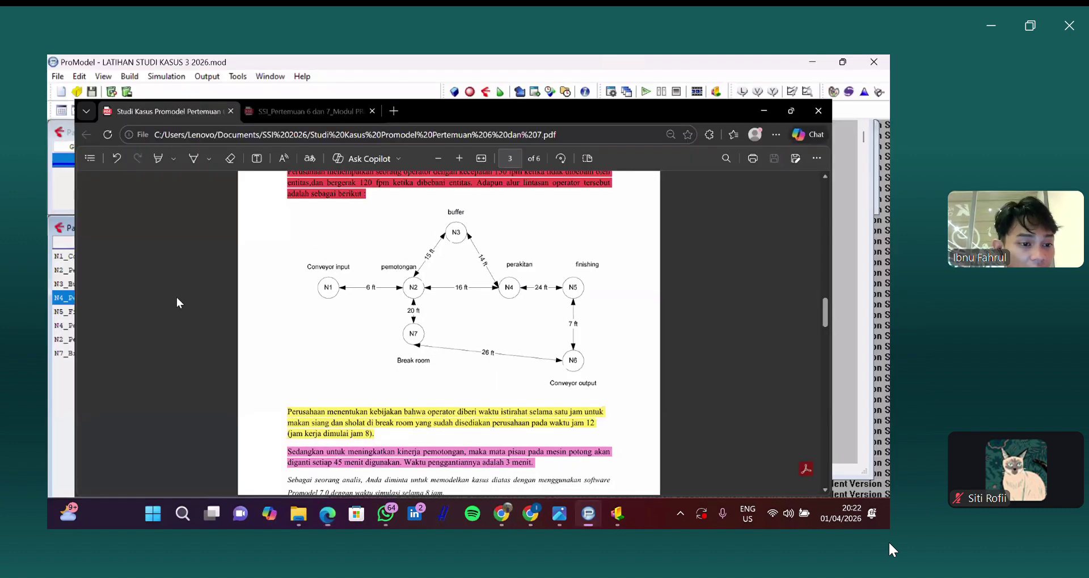
pyautogui.click(327, 515)
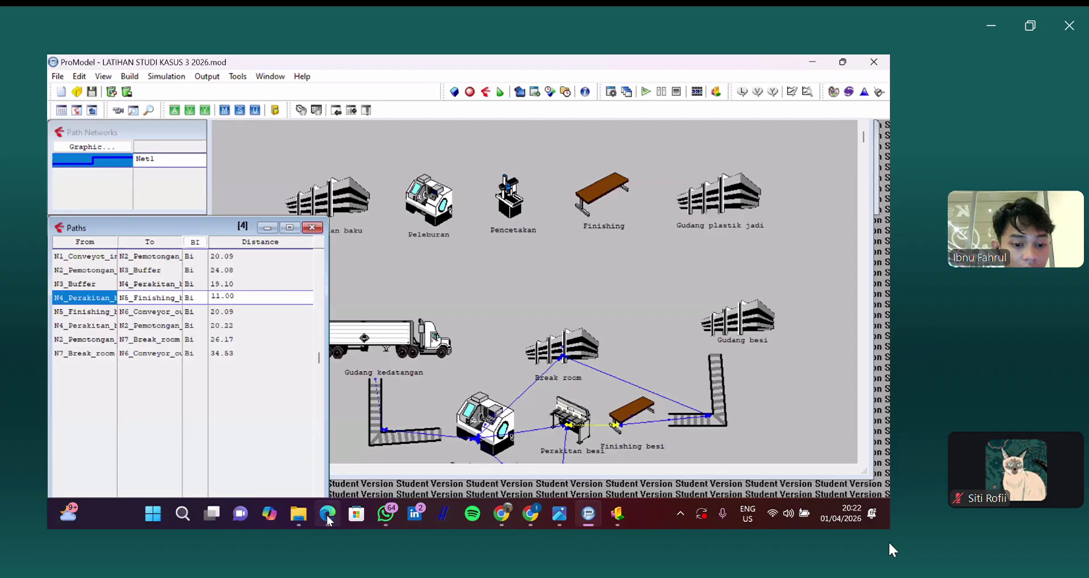
pyautogui.click(328, 516)
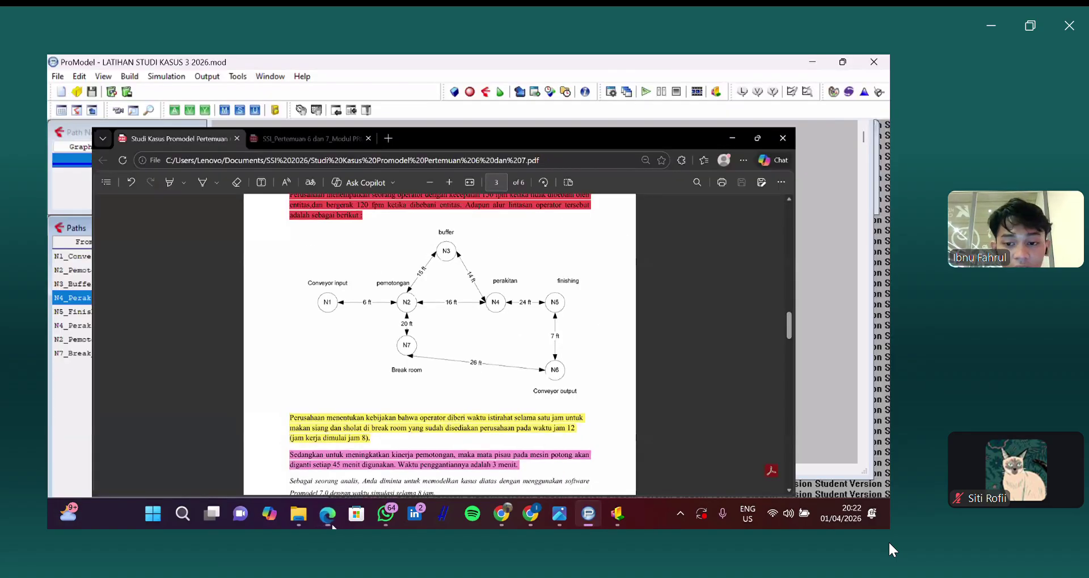
pyautogui.click(329, 519)
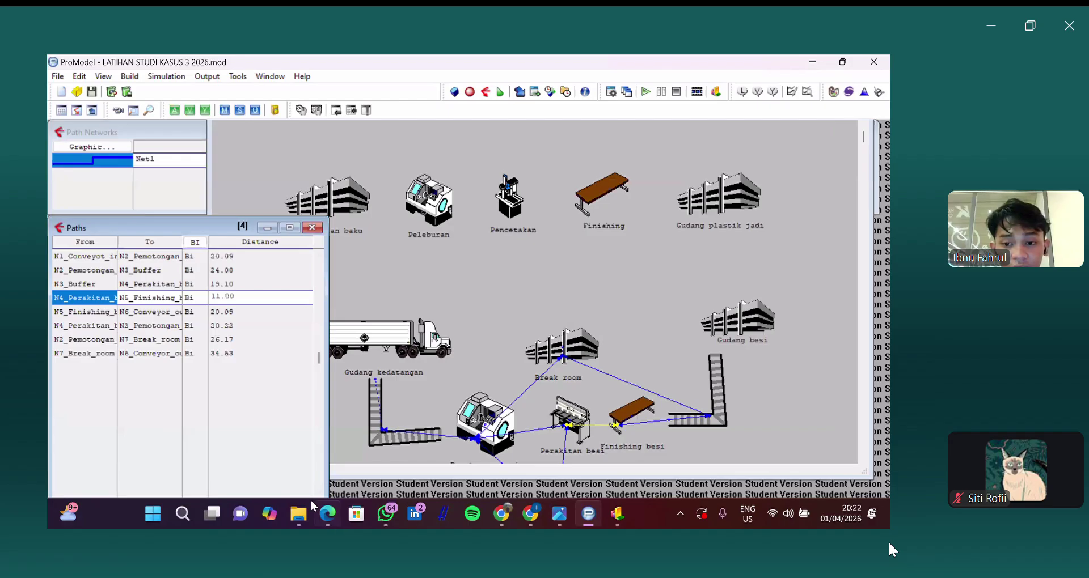
pyautogui.click(329, 516)
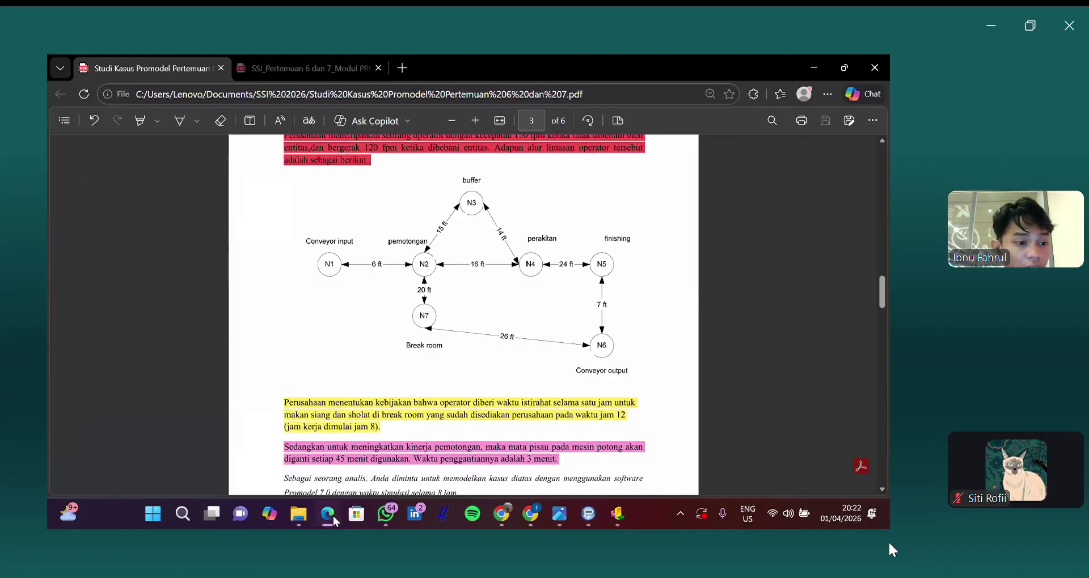
pyautogui.click(333, 516)
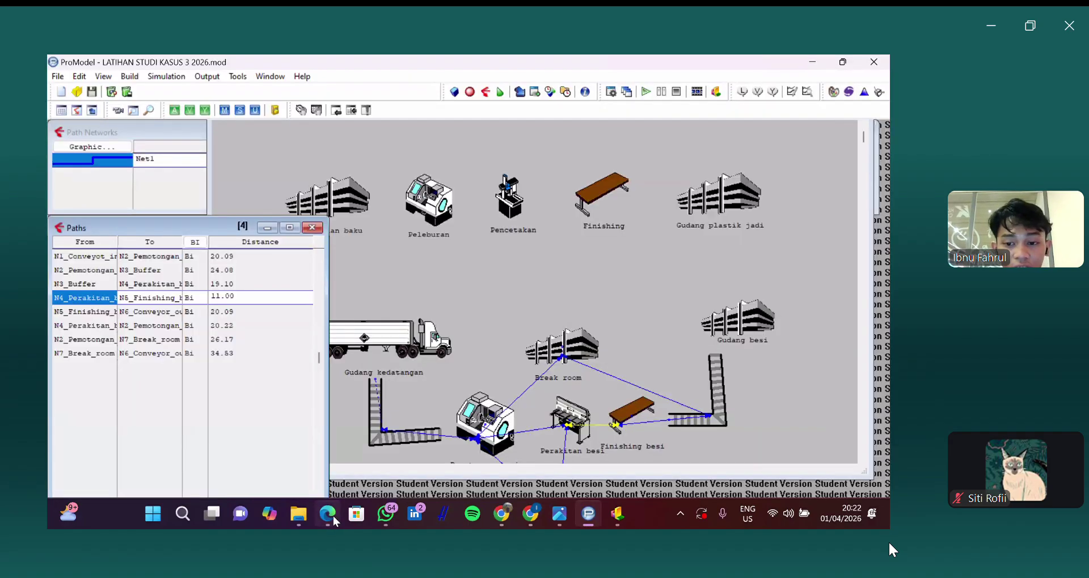
pyautogui.click(332, 516)
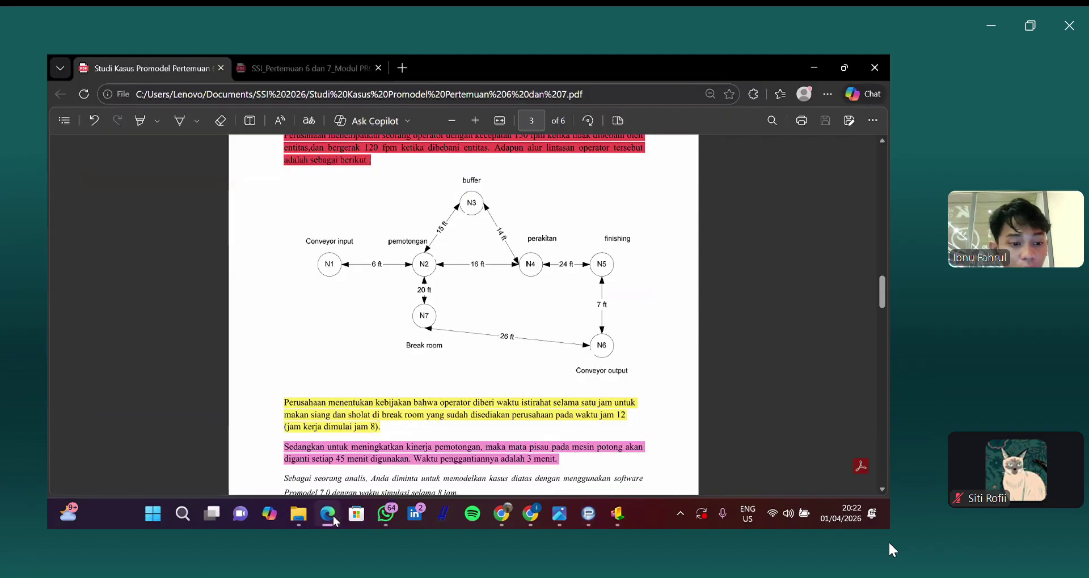
pyautogui.click(333, 519)
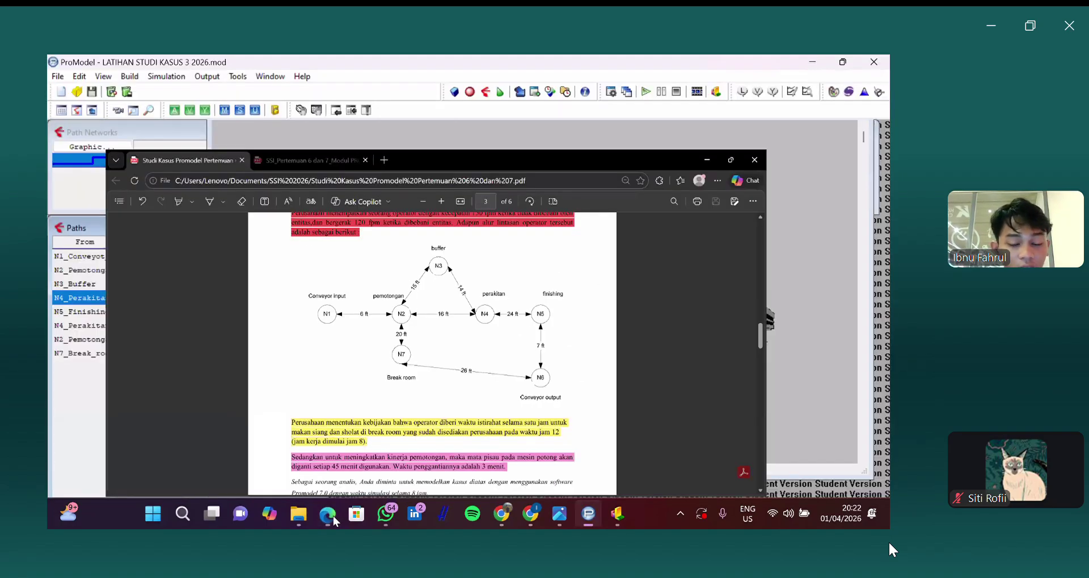
pyautogui.hotkey('alt', 'Tab')
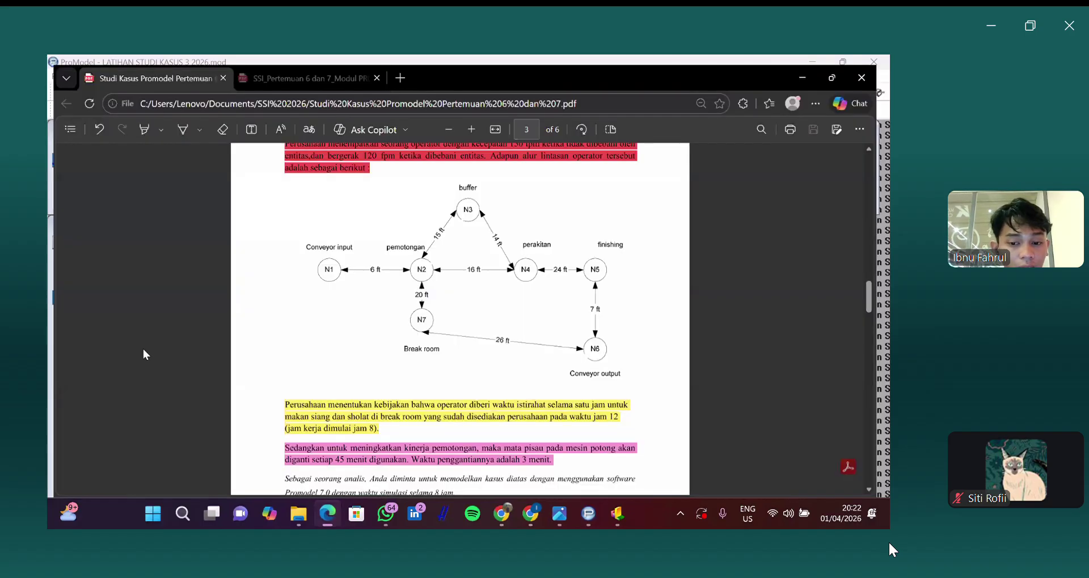
pyautogui.click(332, 520)
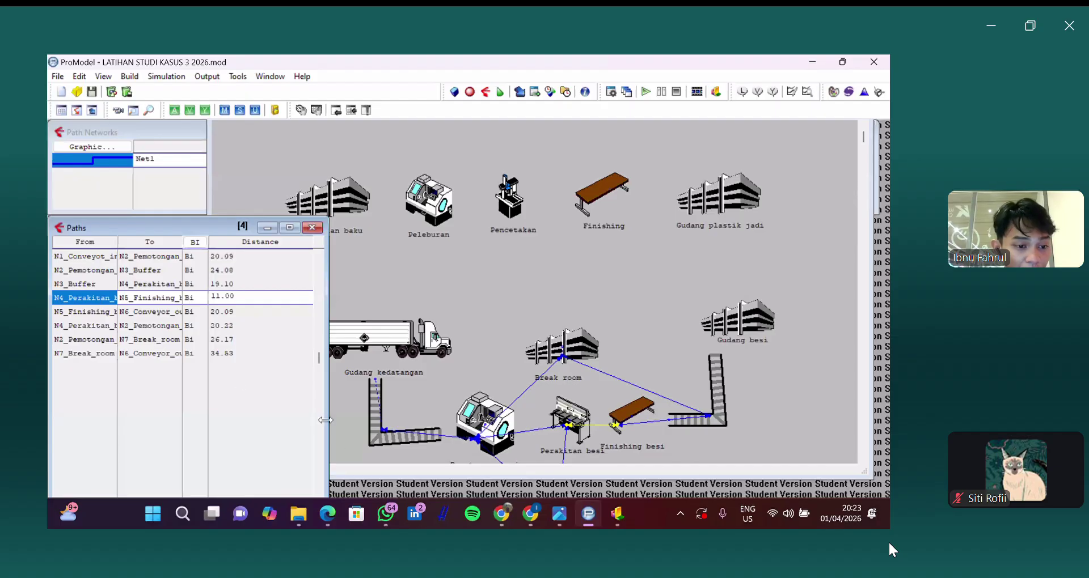
pyautogui.click(330, 516)
pyautogui.click(330, 515)
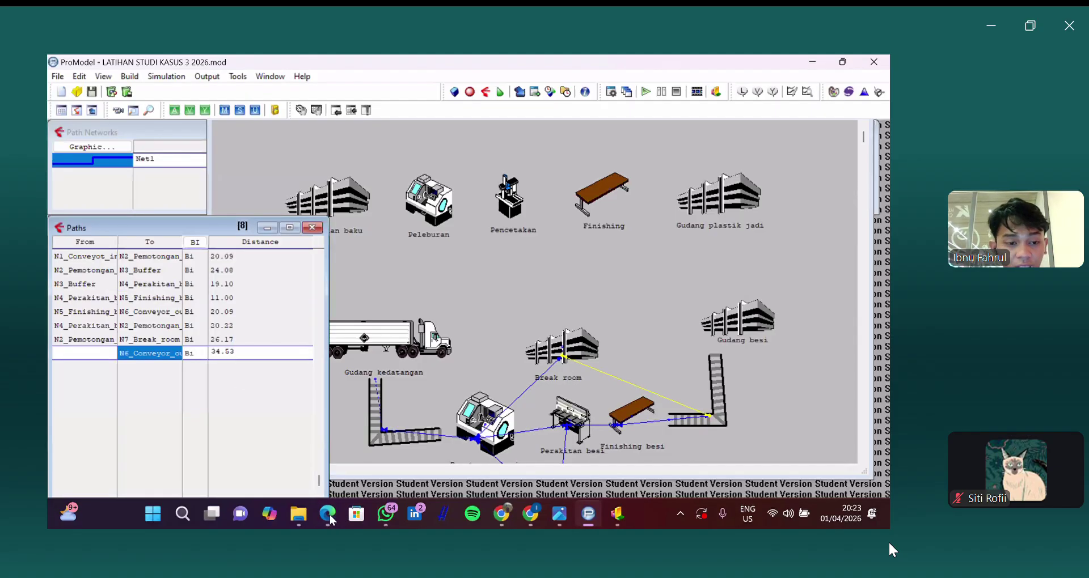
pyautogui.click(329, 515)
pyautogui.click(329, 515)
pyautogui.click(150, 340)
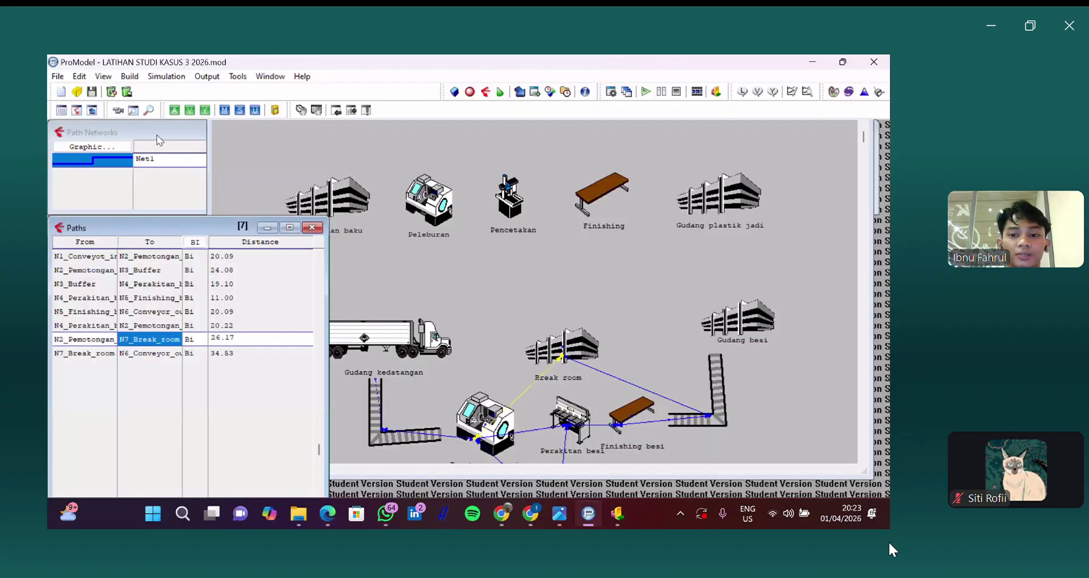
# Step: Set the Net1 path distances from N1 (conveyor input) to N2 (Pemotongan) to 6 and from N2 to N3 (Buffer) to 15
pyautogui.click(428, 189)
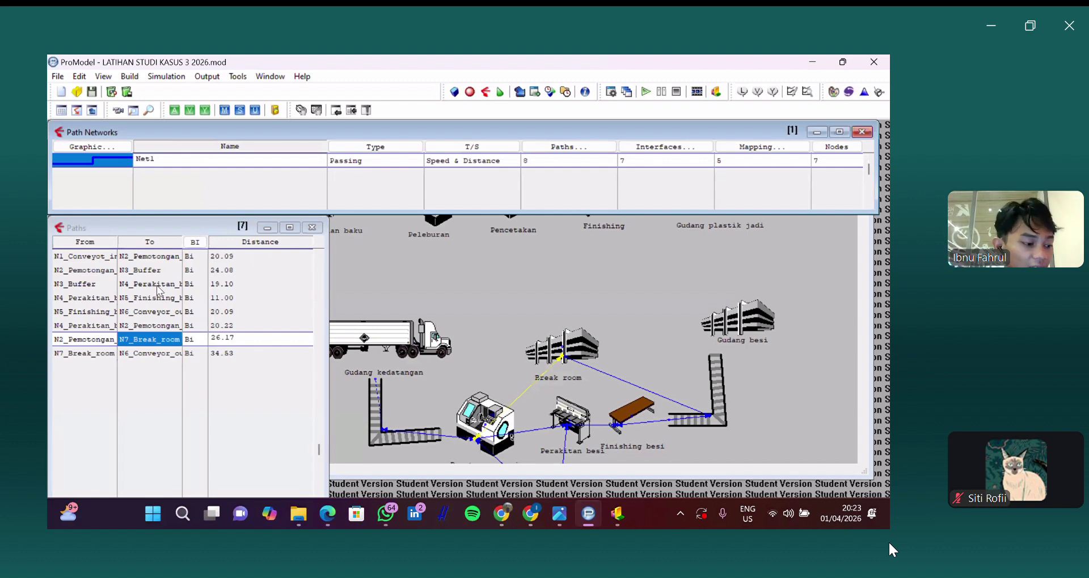
pyautogui.click(219, 255)
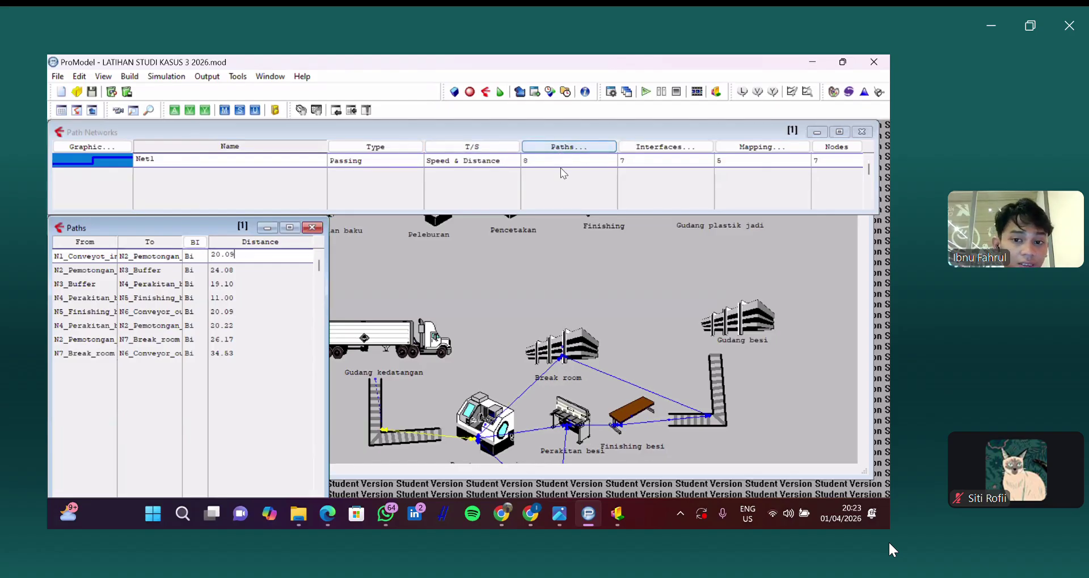
pyautogui.moveTo(248, 256); pyautogui.dragTo(205, 262)
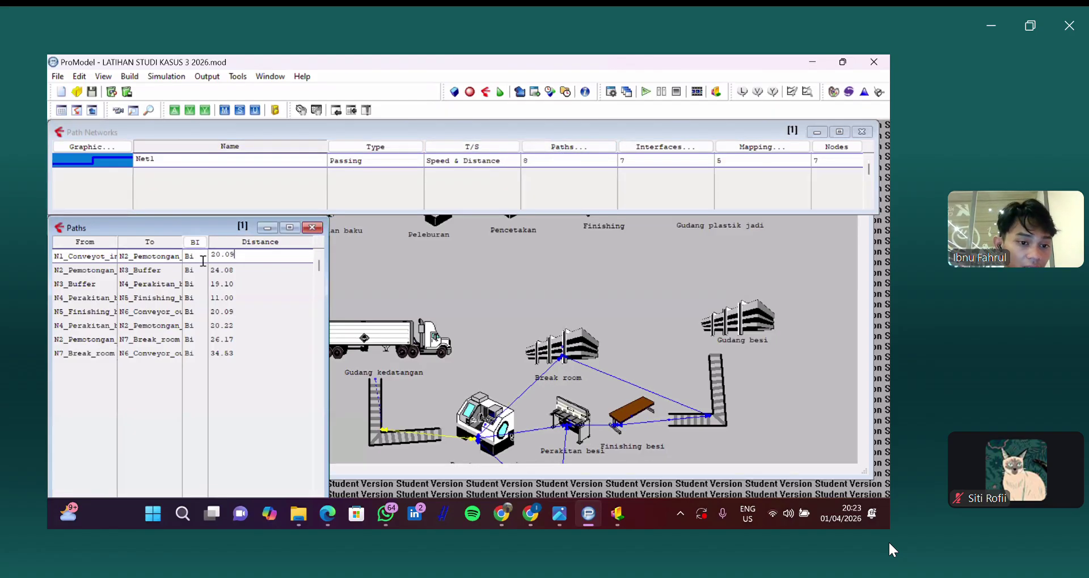
pyautogui.click(328, 515)
pyautogui.hotkey('alt', 'Tab')
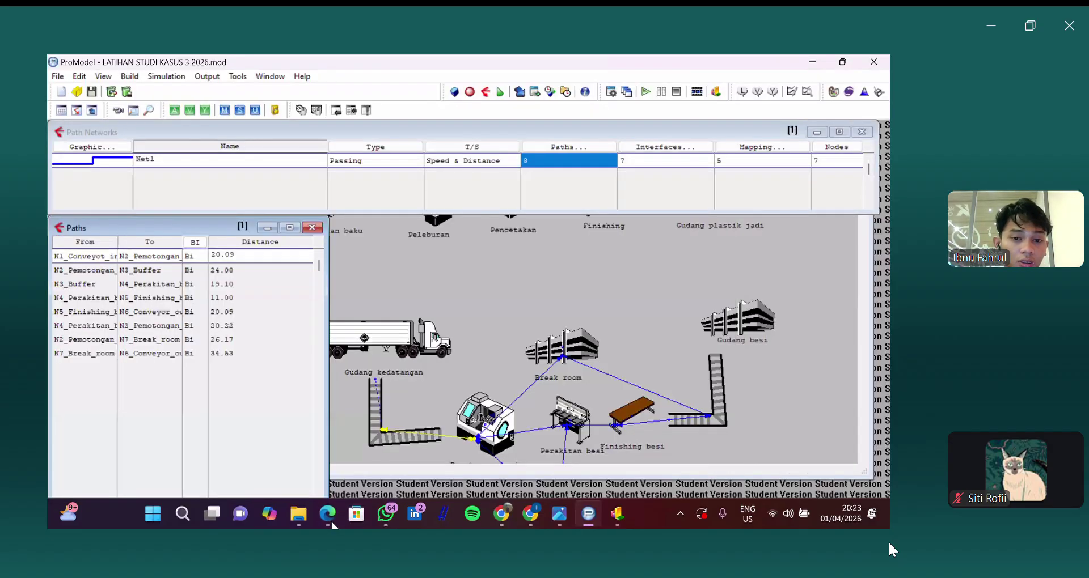
pyautogui.write('6')
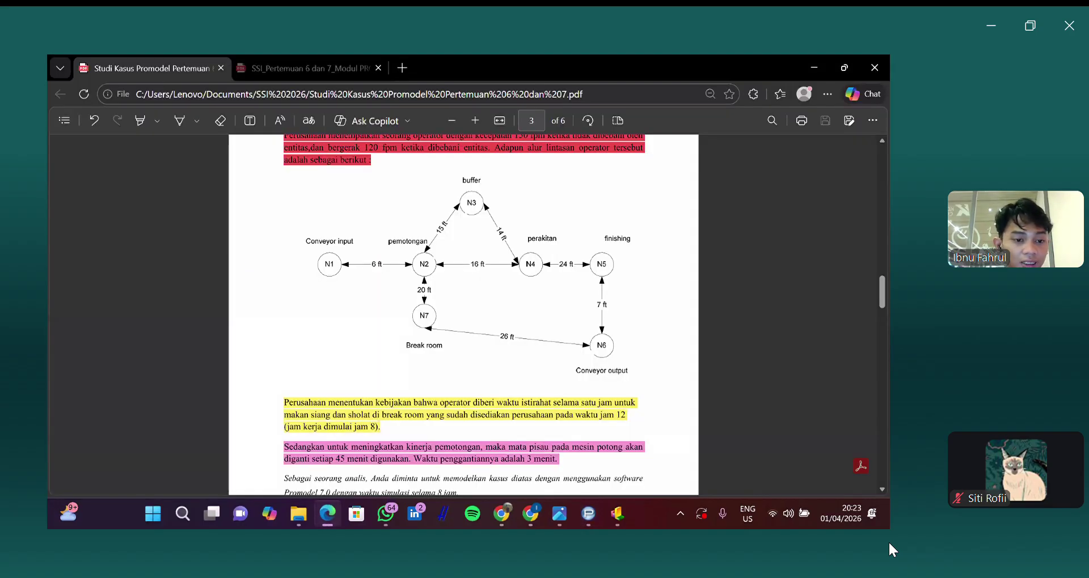
pyautogui.click(327, 513)
pyautogui.write('15')
# Step: Set the path distances from N3 (Buffer) to N4 (Perakitan) to 14 and from N4 to N5 (Finishing) to 24, following the PDF diagram
pyautogui.click(242, 286)
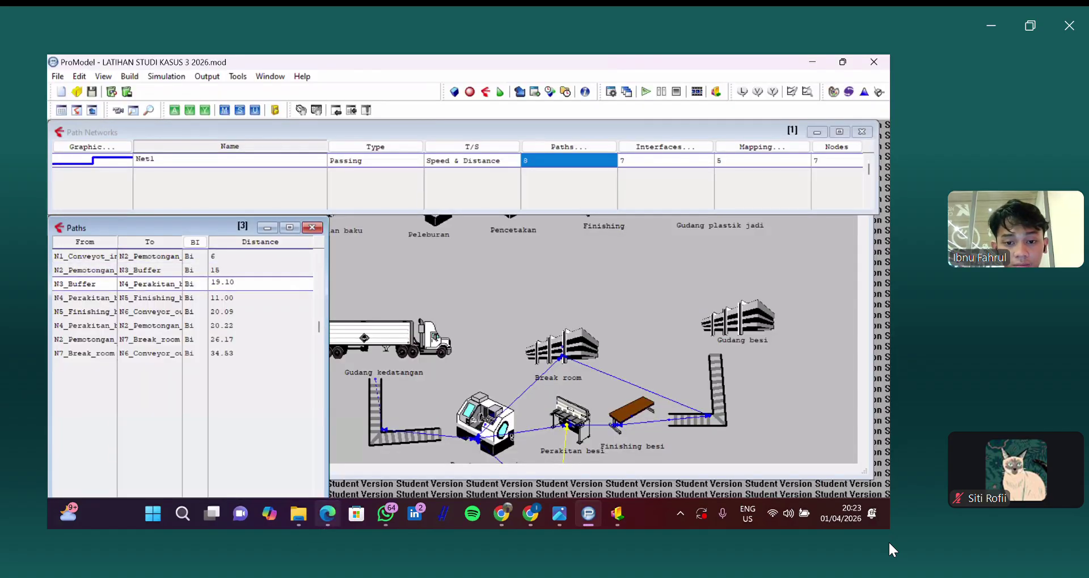
pyautogui.click(327, 513)
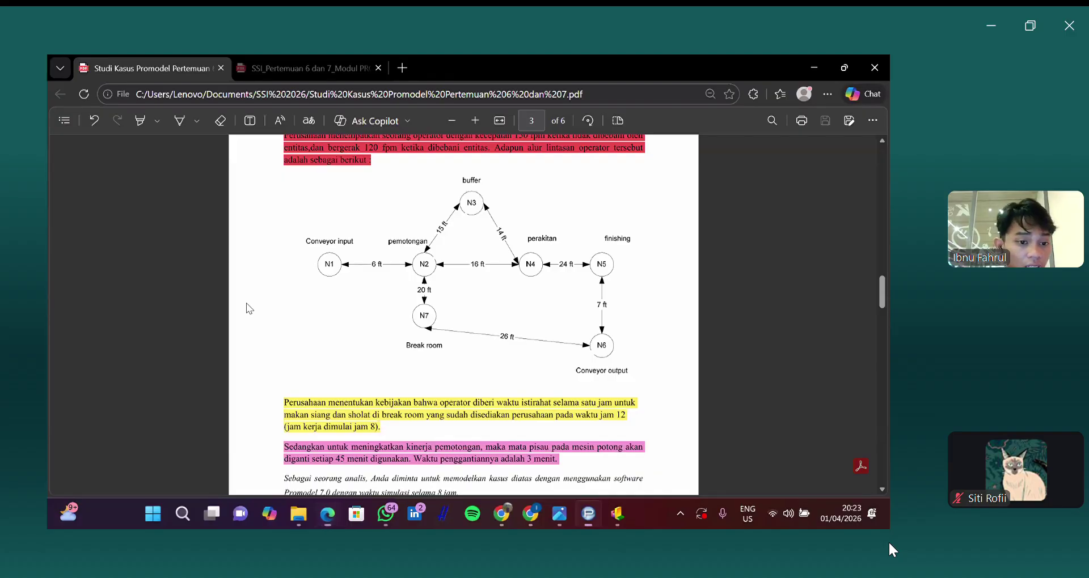
pyautogui.click(327, 513)
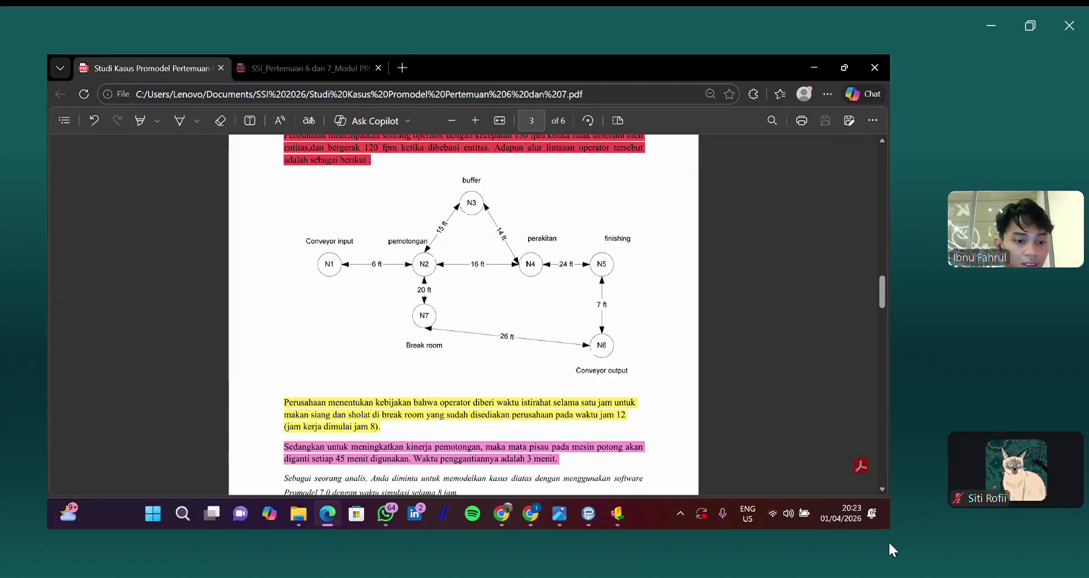
pyautogui.click(328, 514)
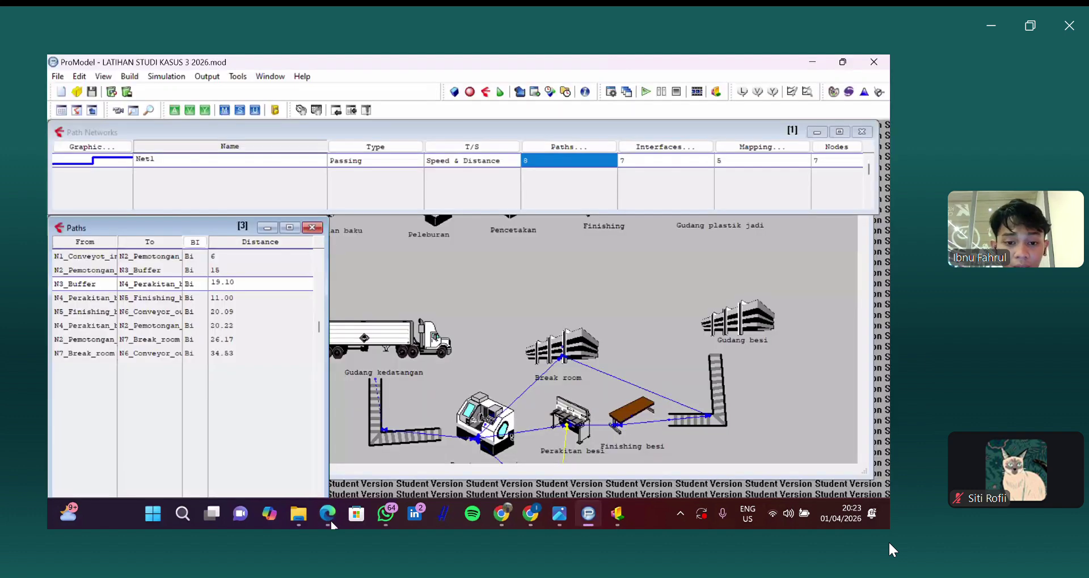
pyautogui.press('BackSpace')
pyautogui.press('BackSpace')
pyautogui.press('BackSpace')
pyautogui.press('BackSpace')
pyautogui.press('BackSpace')
pyautogui.write('14')
pyautogui.hotkey('alt', 'Tab')
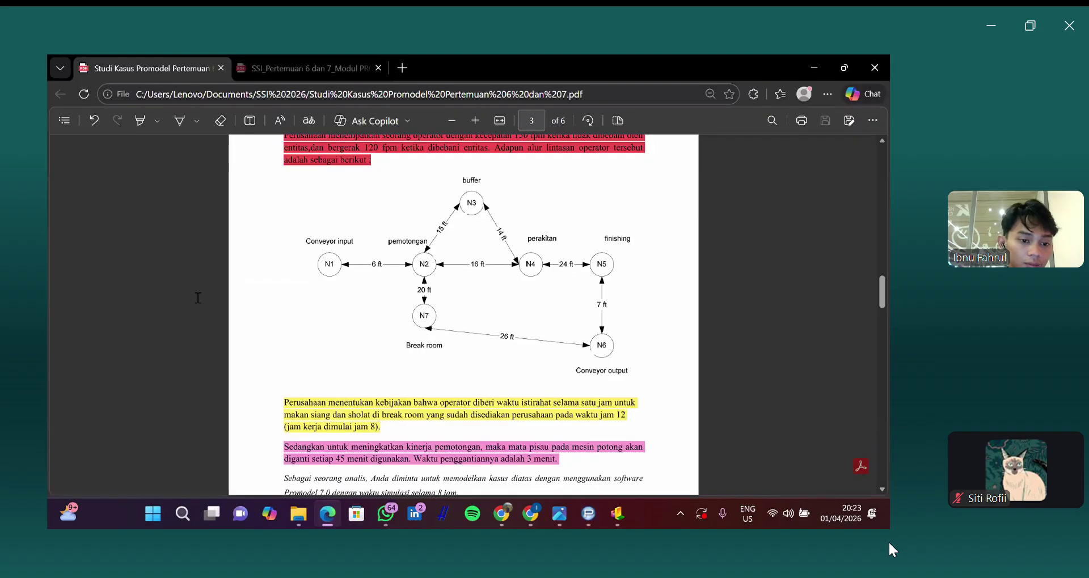
pyautogui.click(334, 514)
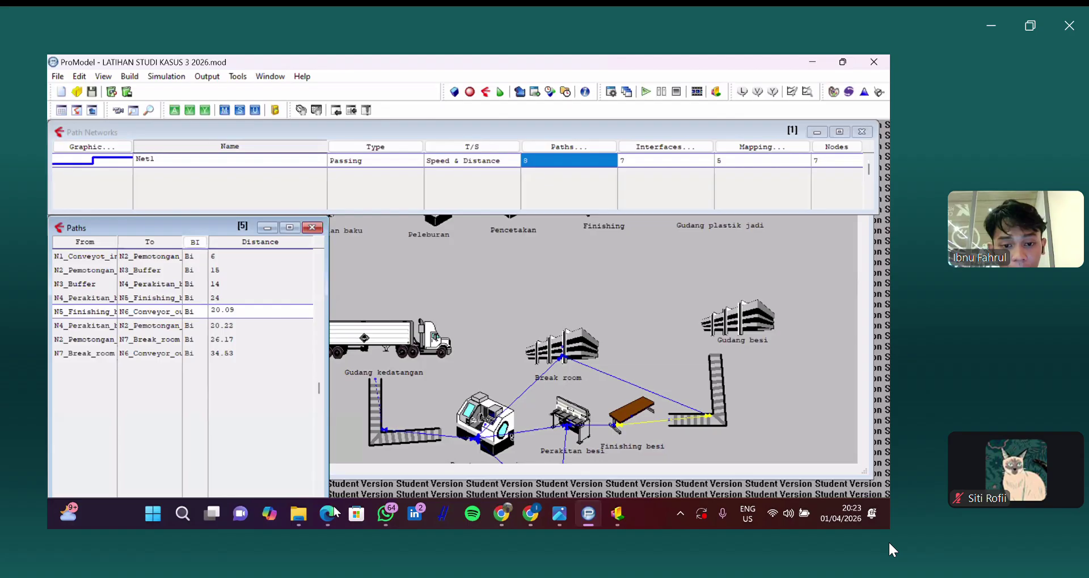
# Step: Set the path distances from N5 (Finishing) to N6 (conveyor output) to 7 and from N4 (Perakitan) to N2 (Pemotongan) to 16
pyautogui.hotkey('alt', 'Tab')
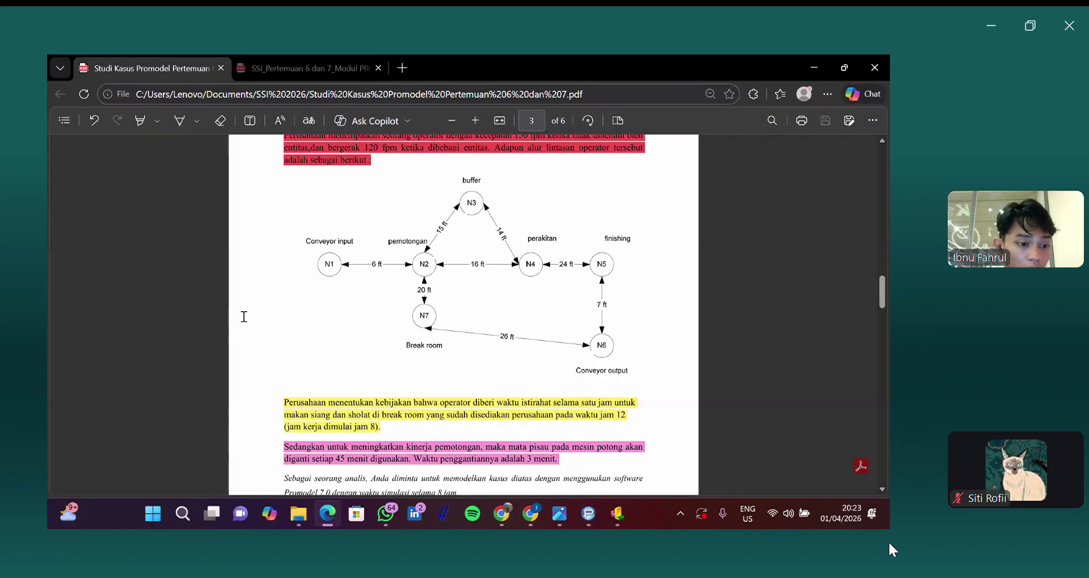
pyautogui.hotkey('alt', 'Tab')
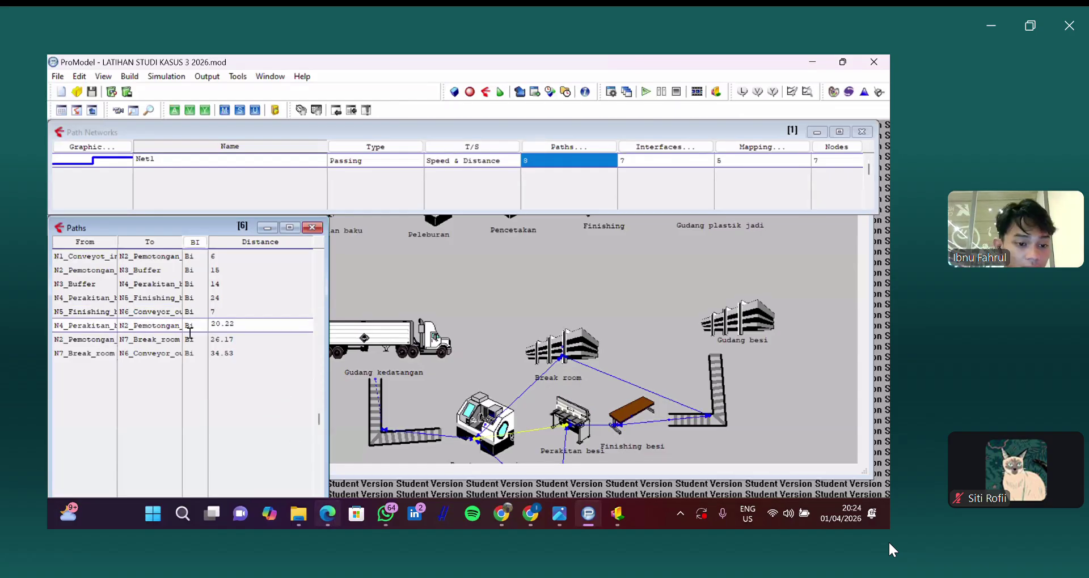
pyautogui.hotkey('alt', 'Tab')
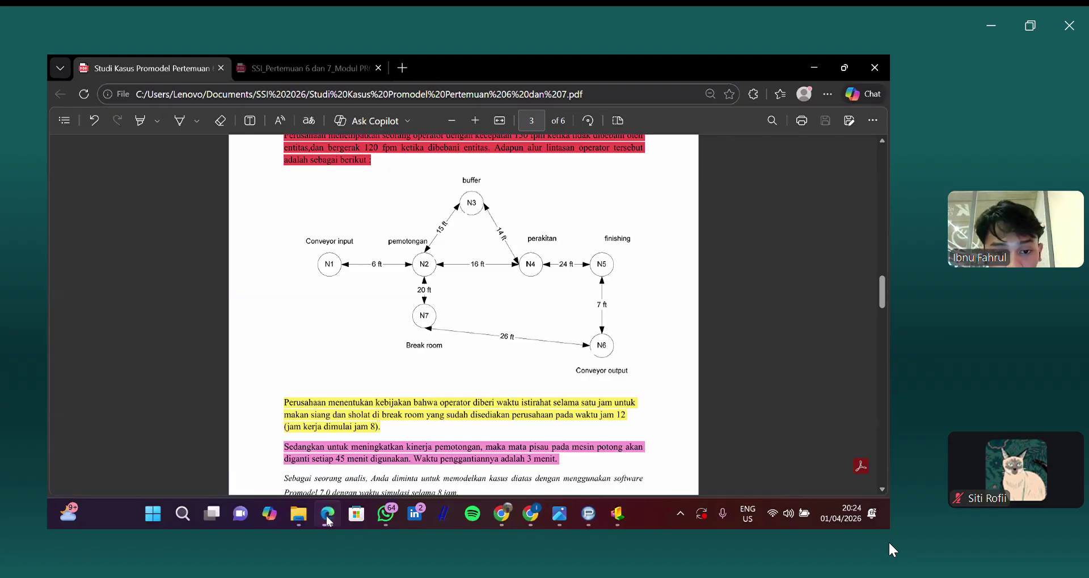
pyautogui.hotkey('alt', 'Tab')
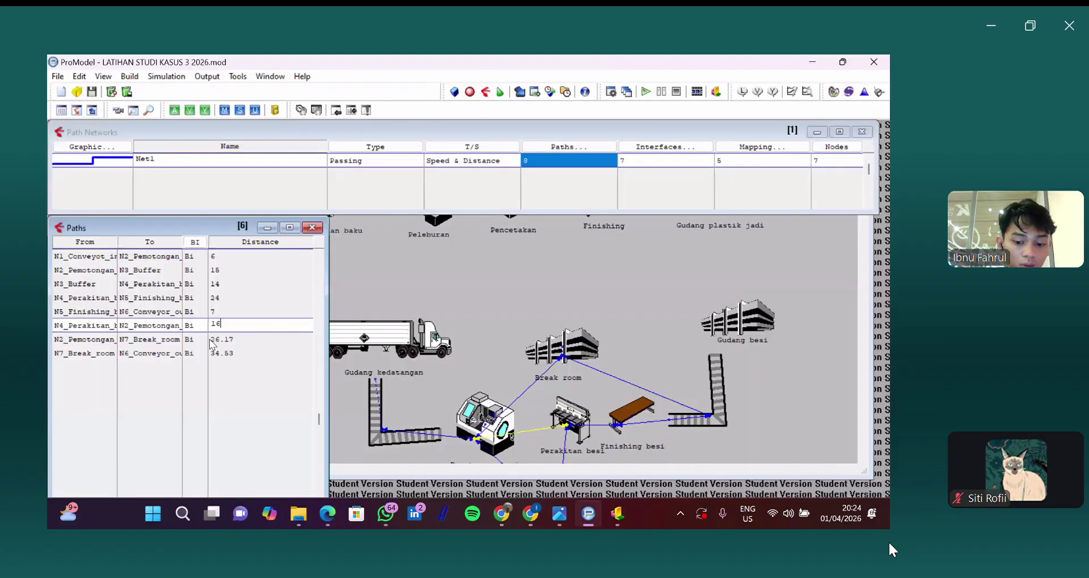
# Step: Set the Net1 path distances from N2 (Pemotongan) to N7 (Break room) to 20 and from N7 to N6 (Conveyor output) to 26
pyautogui.click(212, 340)
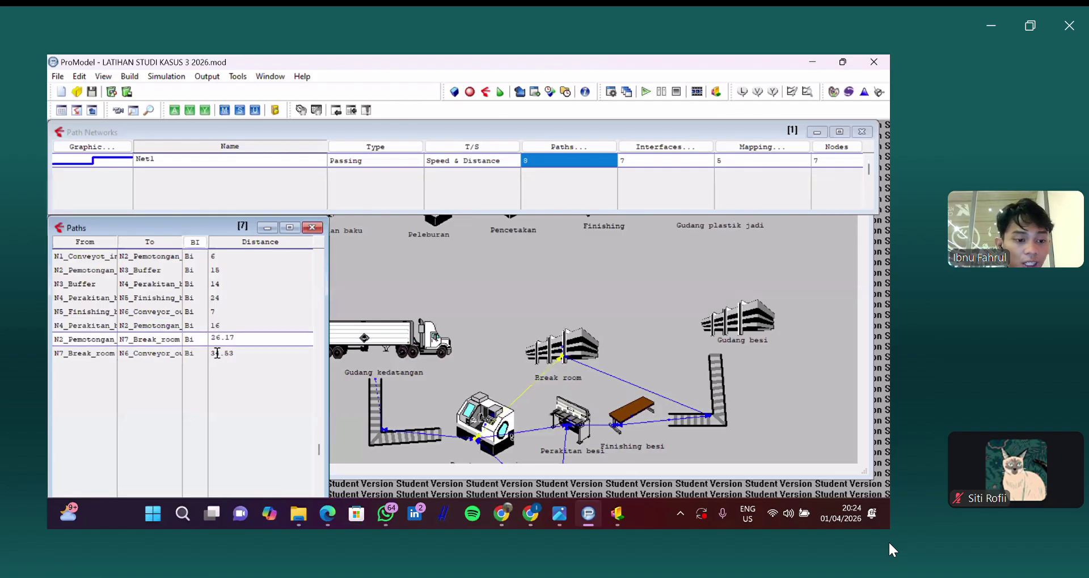
pyautogui.click(328, 514)
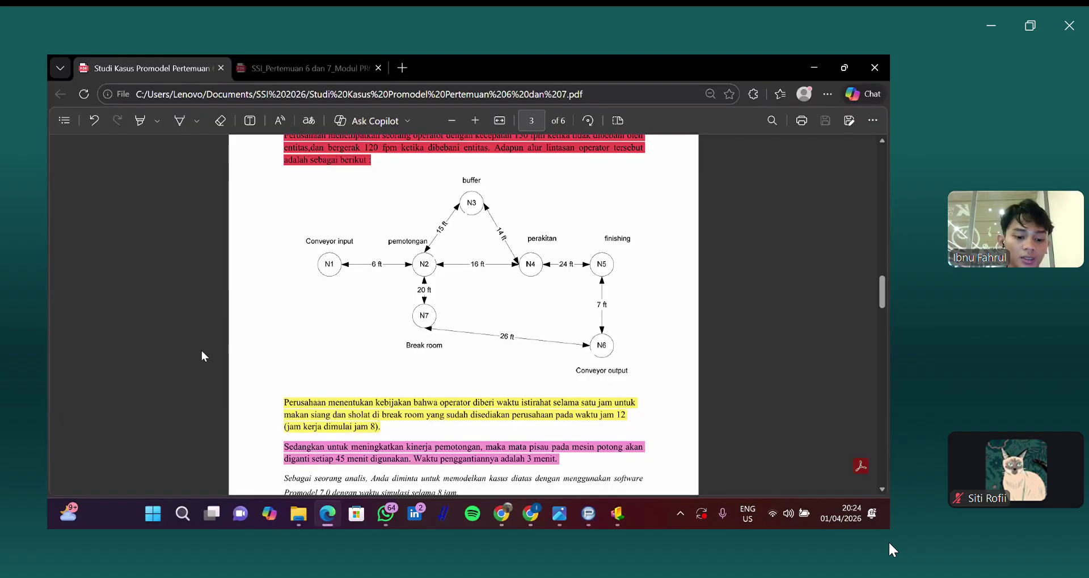
pyautogui.hotkey('alt', 'Tab')
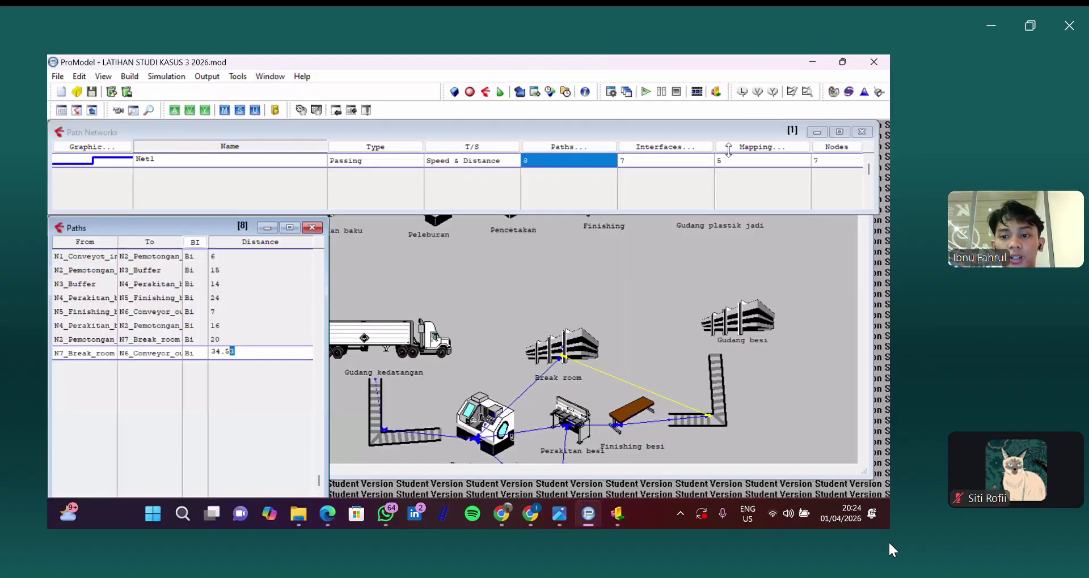
pyautogui.write('26')
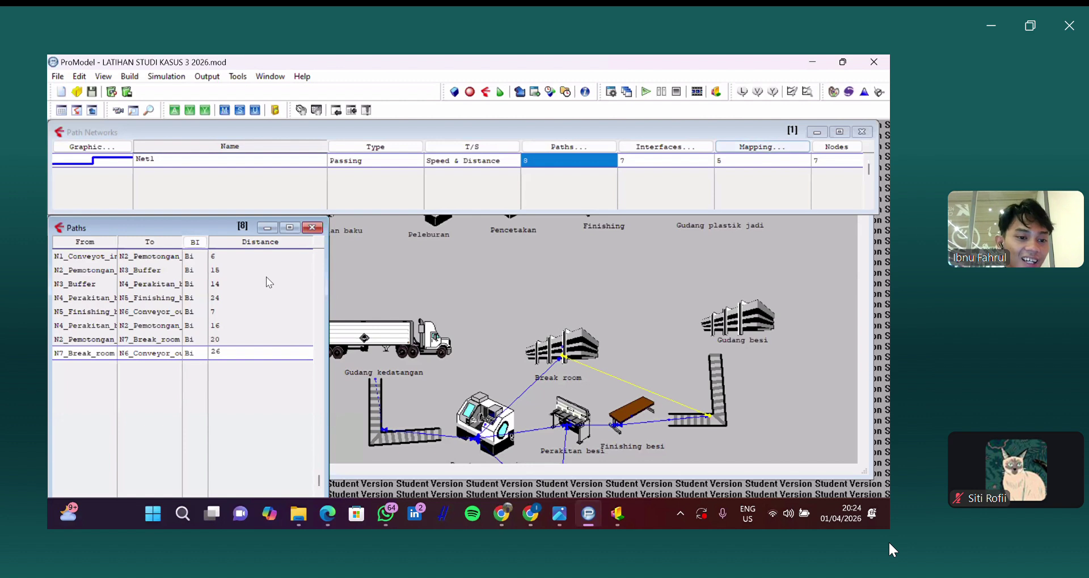
pyautogui.click(311, 228)
# Step: Open the Net1 mappings and compare their From and To nodes with the operator route diagram in the case study PDF
pyautogui.click(247, 229)
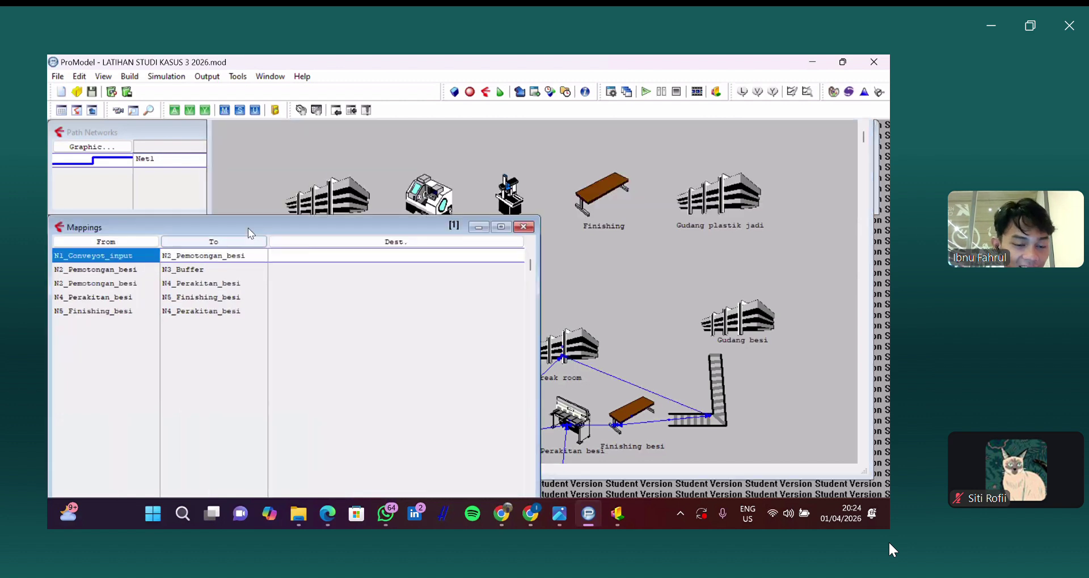
pyautogui.click(331, 518)
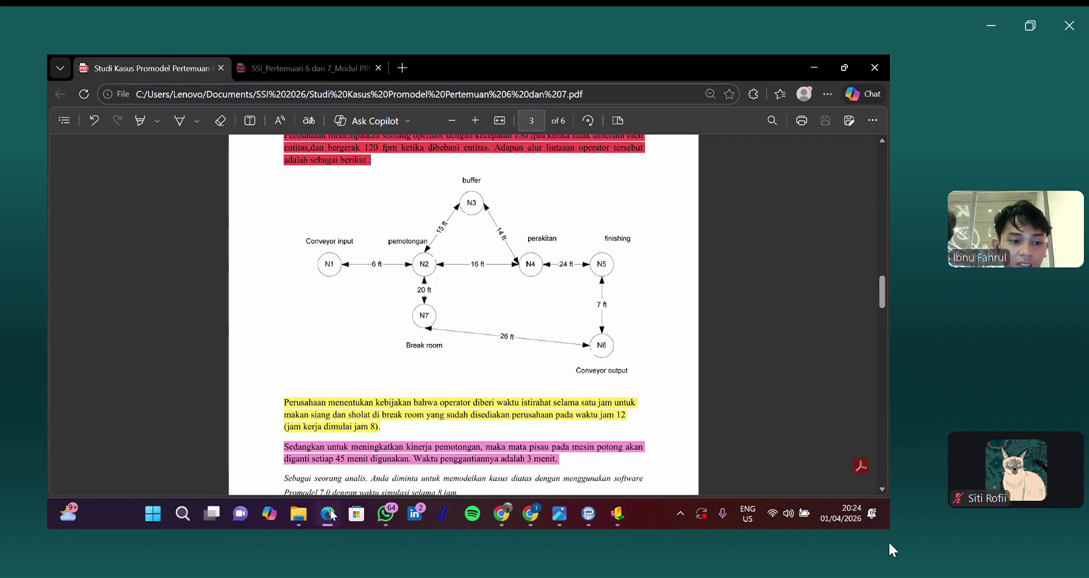
pyautogui.click(331, 515)
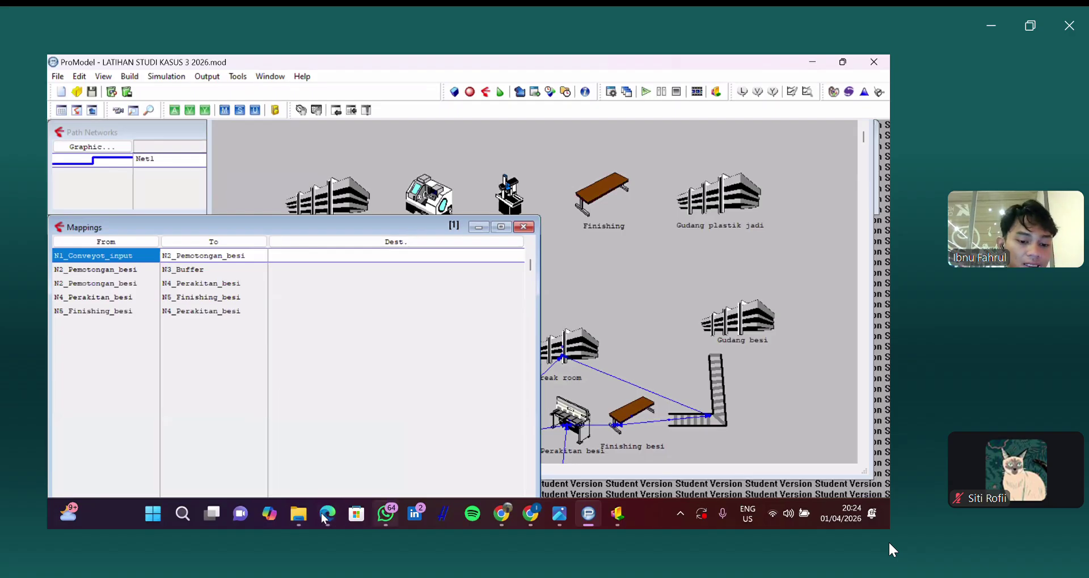
pyautogui.click(118, 284)
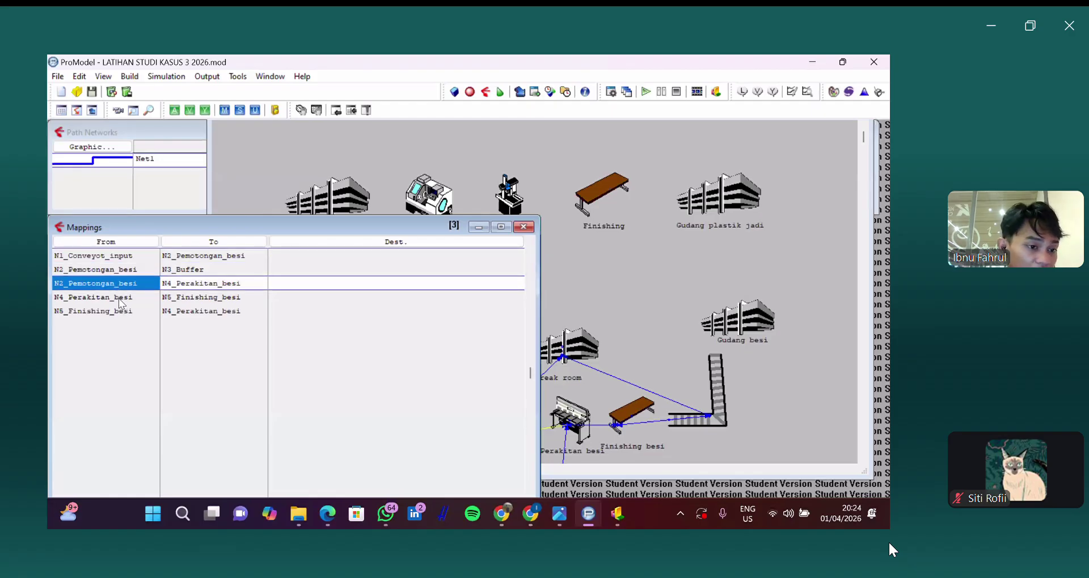
pyautogui.click(120, 297)
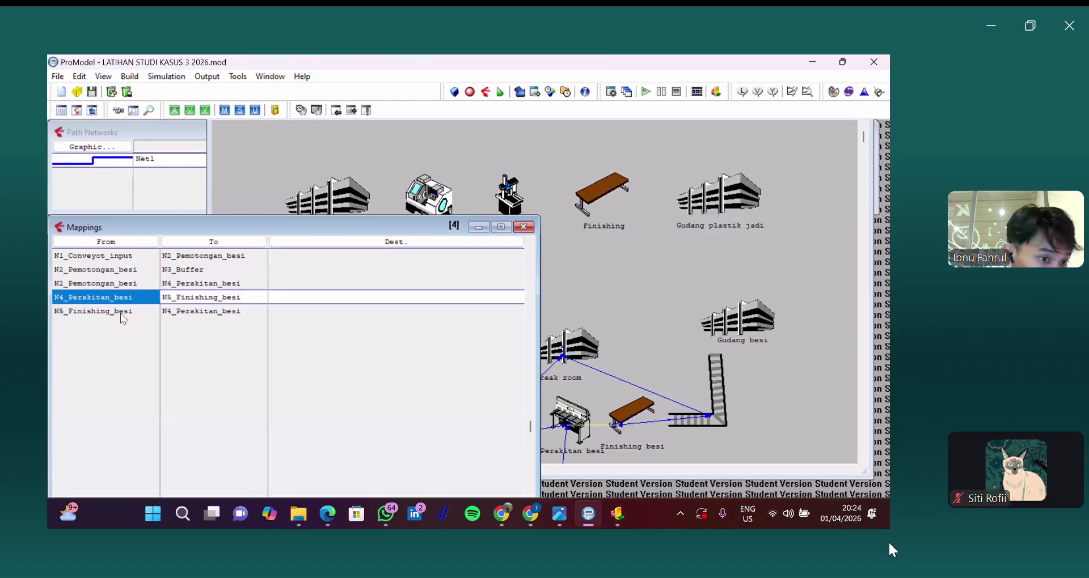
pyautogui.click(120, 313)
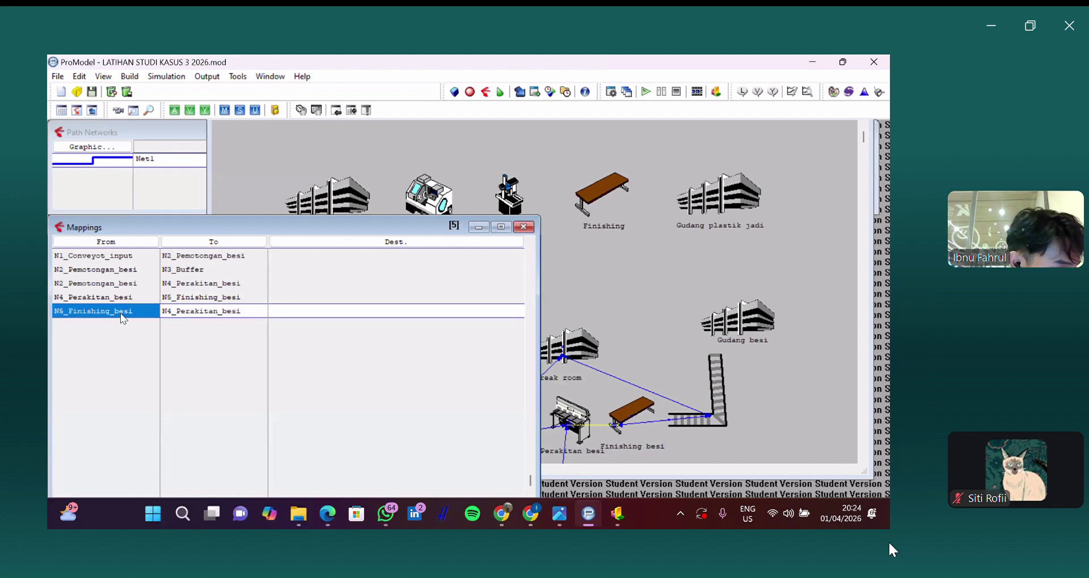
# Step: Try to change the From node of the fifth mapping, N5_Finishing_besi to N4_Perakitan_besi, to N1_Conveyot_input
pyautogui.click(102, 243)
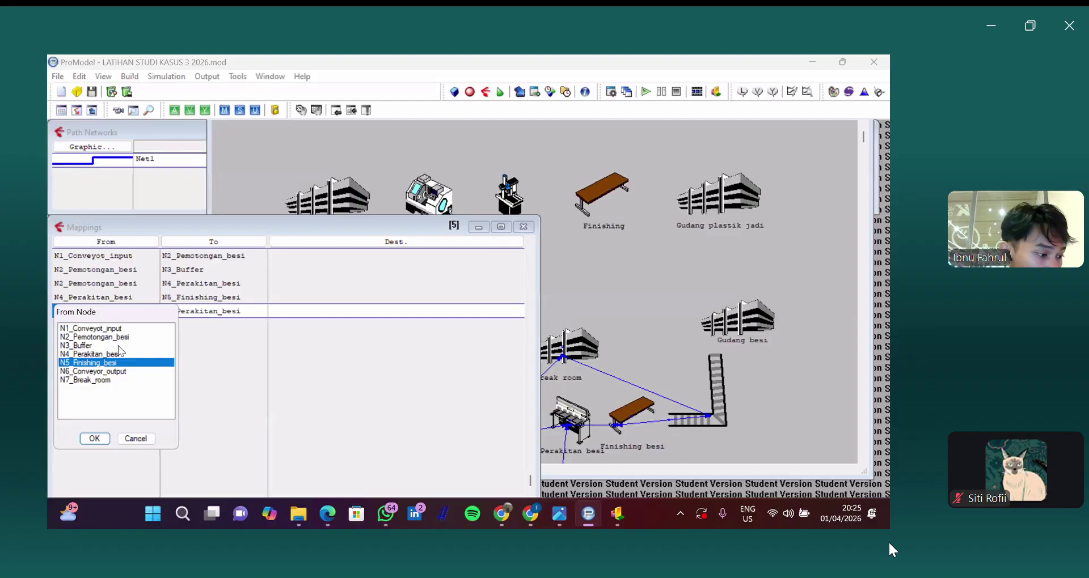
pyautogui.click(105, 331)
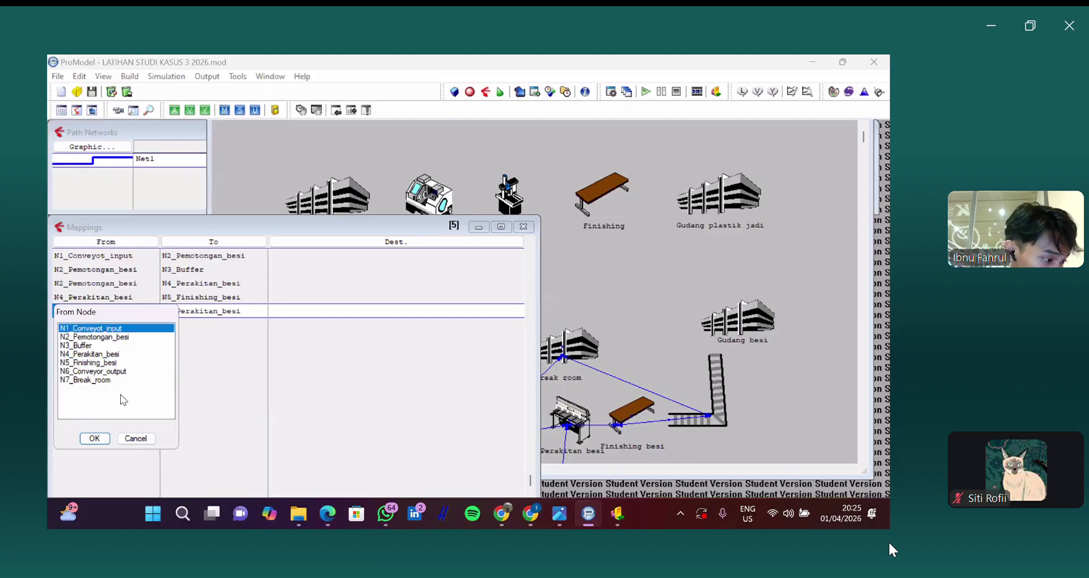
pyautogui.click(94, 439)
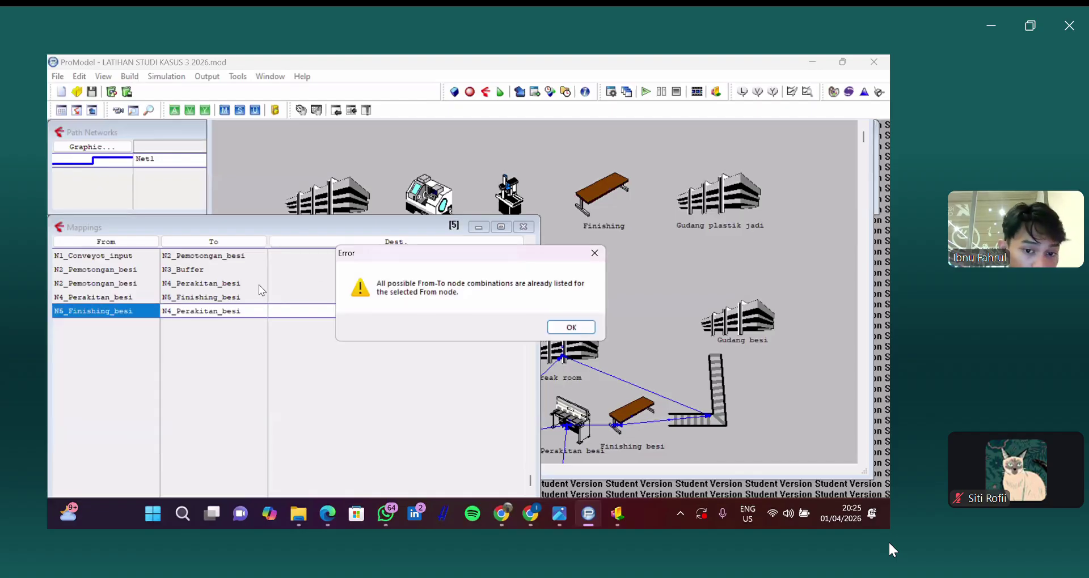
pyautogui.click(595, 253)
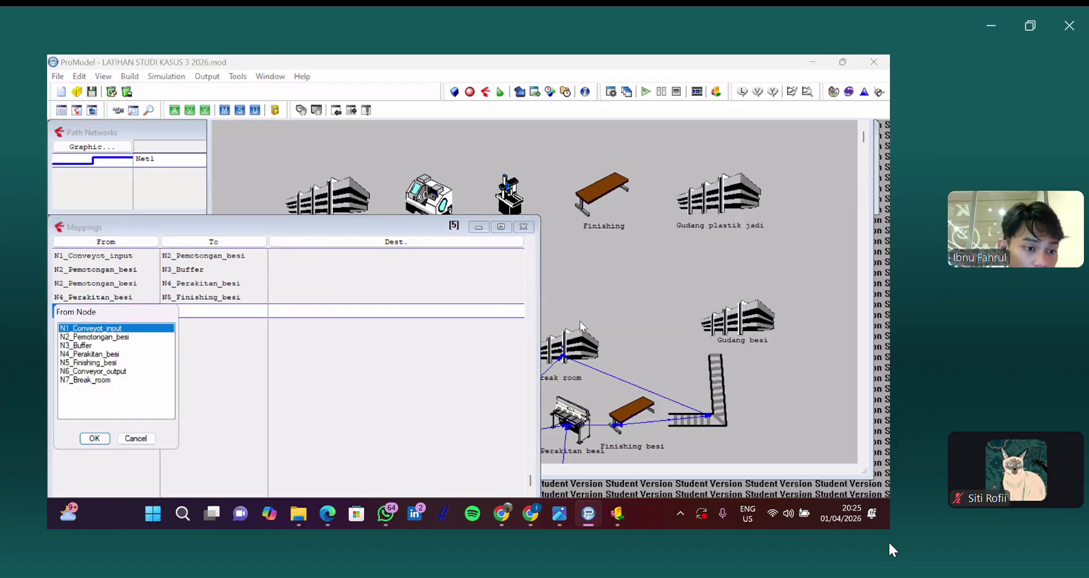
pyautogui.press('Return')
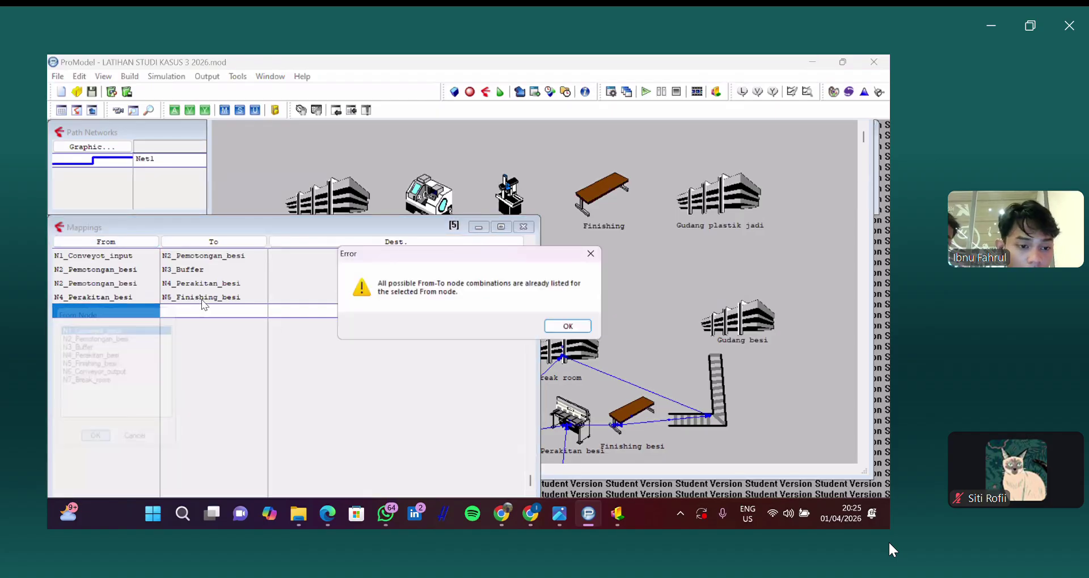
pyautogui.press('Return')
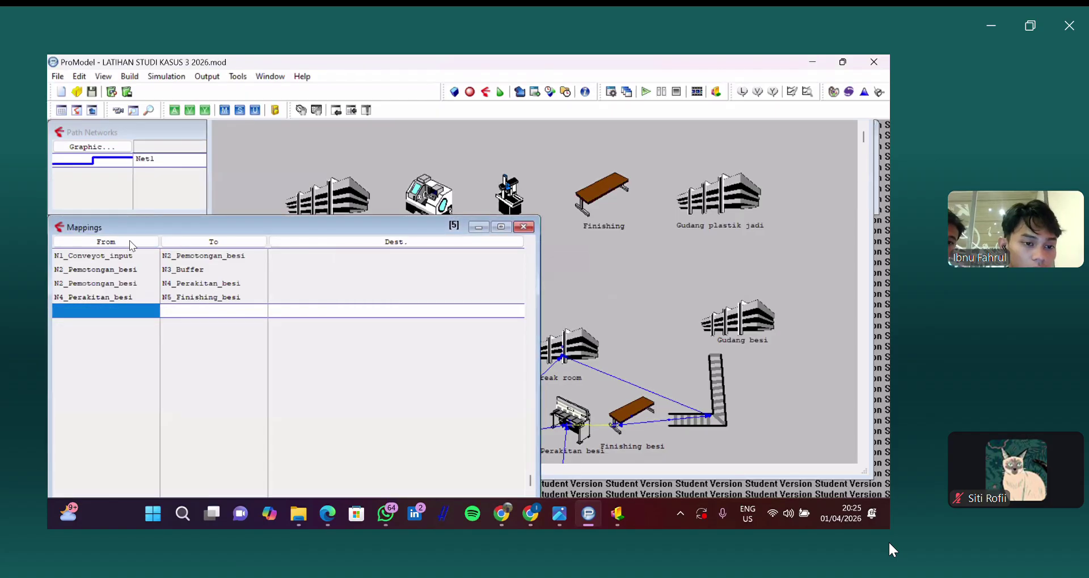
# Step: Set the fifth mapping to run from N7_Break_room to N6_Conveyor_output, checking the route diagram in the PDF
pyautogui.press('Return')
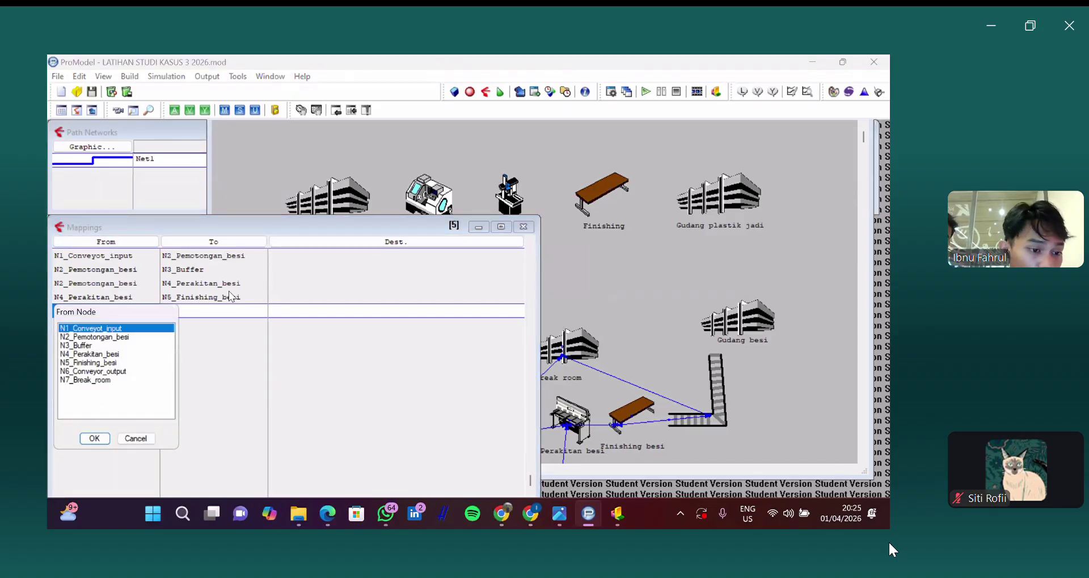
pyautogui.press('End')
pyautogui.press('Return')
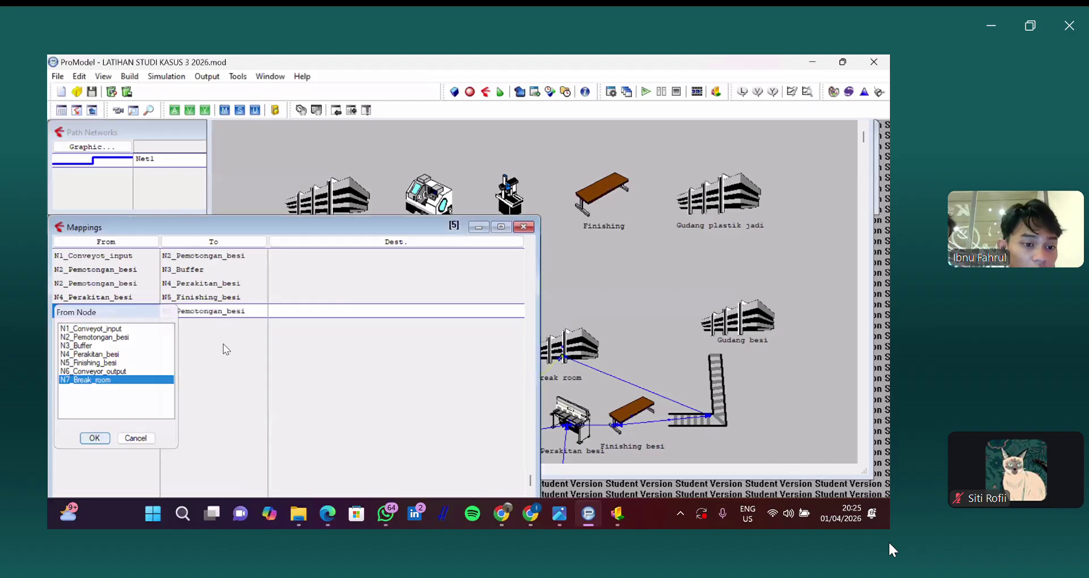
pyautogui.press('Return')
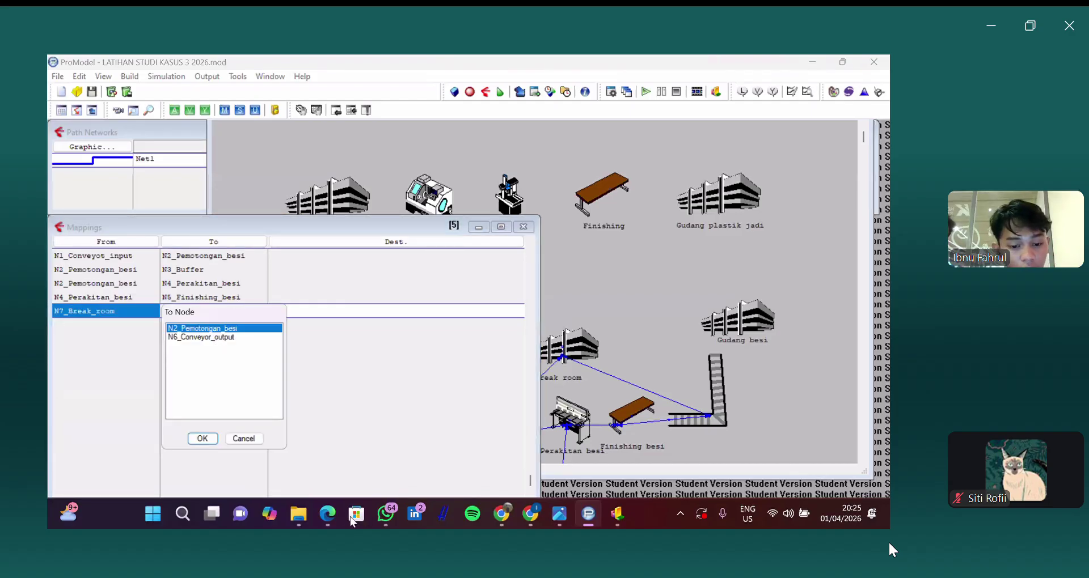
pyautogui.press('Down')
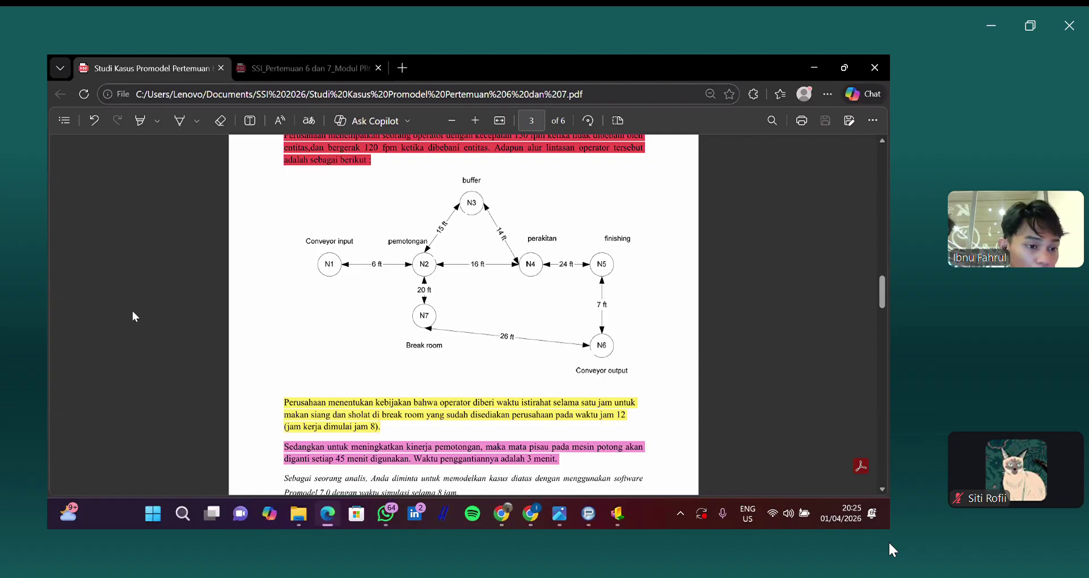
pyautogui.hotkey('alt', 'Tab')
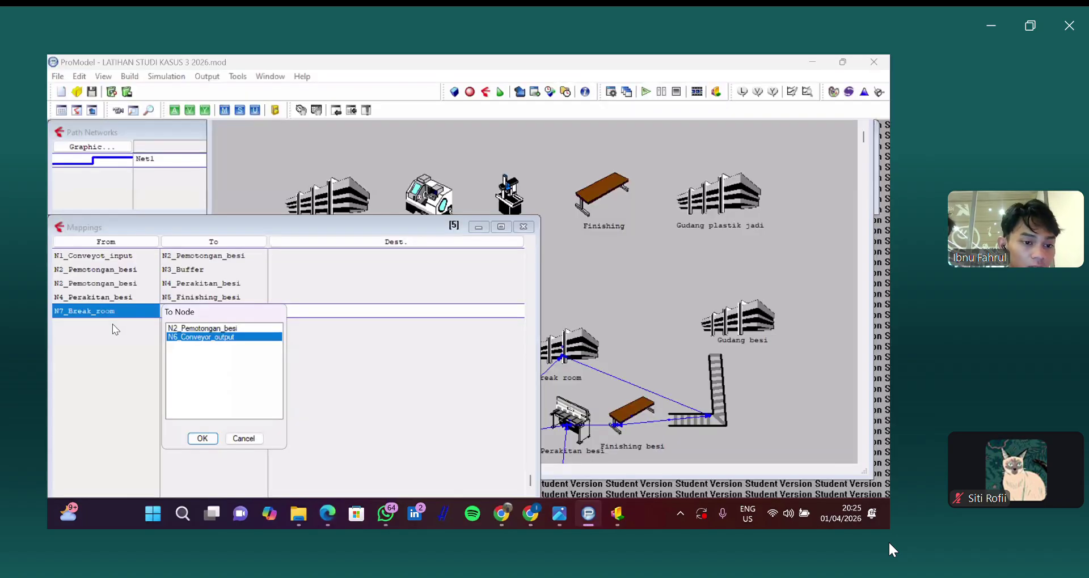
pyautogui.press('Return')
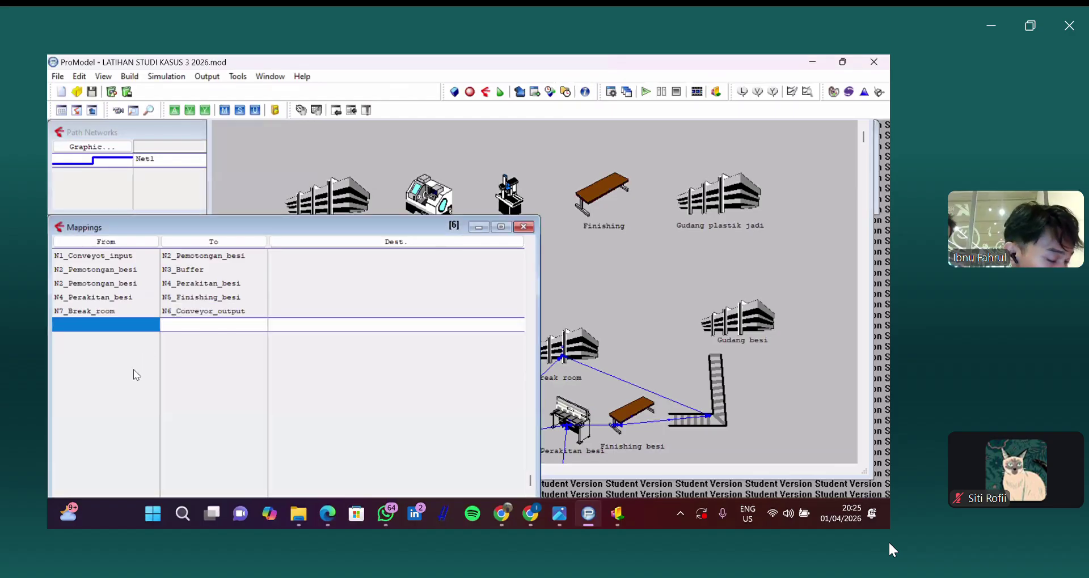
# Step: Add a sixth mapping from N7_Break_room to N2_Pemotongan_besi
pyautogui.click(106, 242)
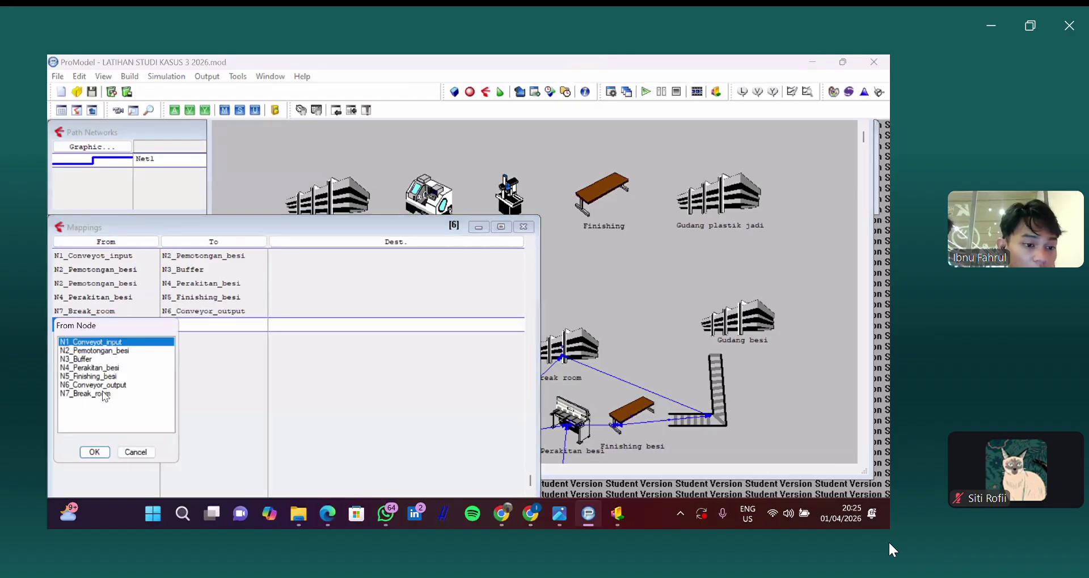
pyautogui.press('End')
pyautogui.press('Return')
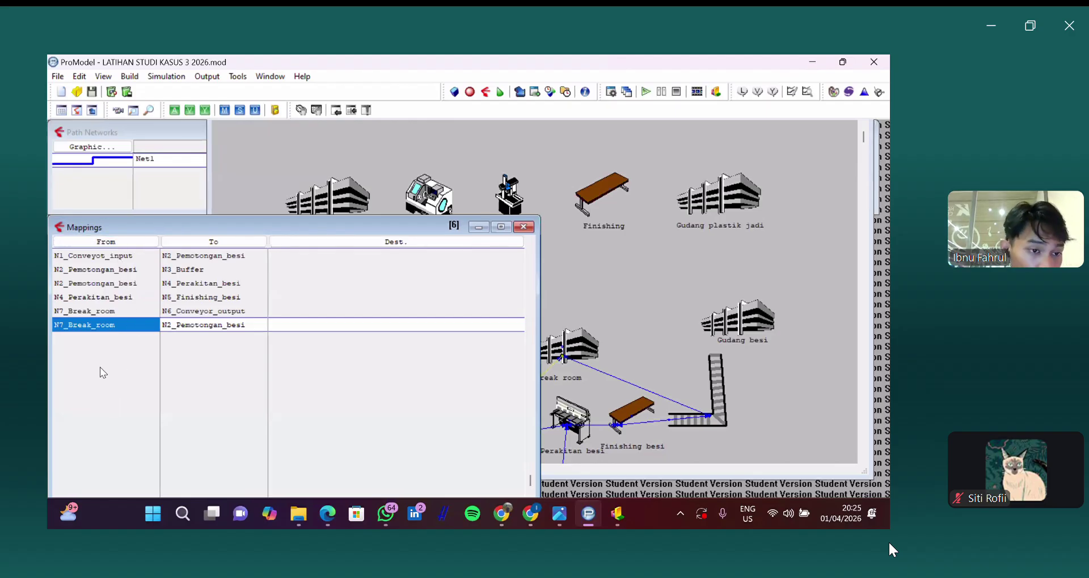
# Step: Add a seventh mapping from N2_Pemotongan_besi to N1_Conveyot_input
pyautogui.press('Down')
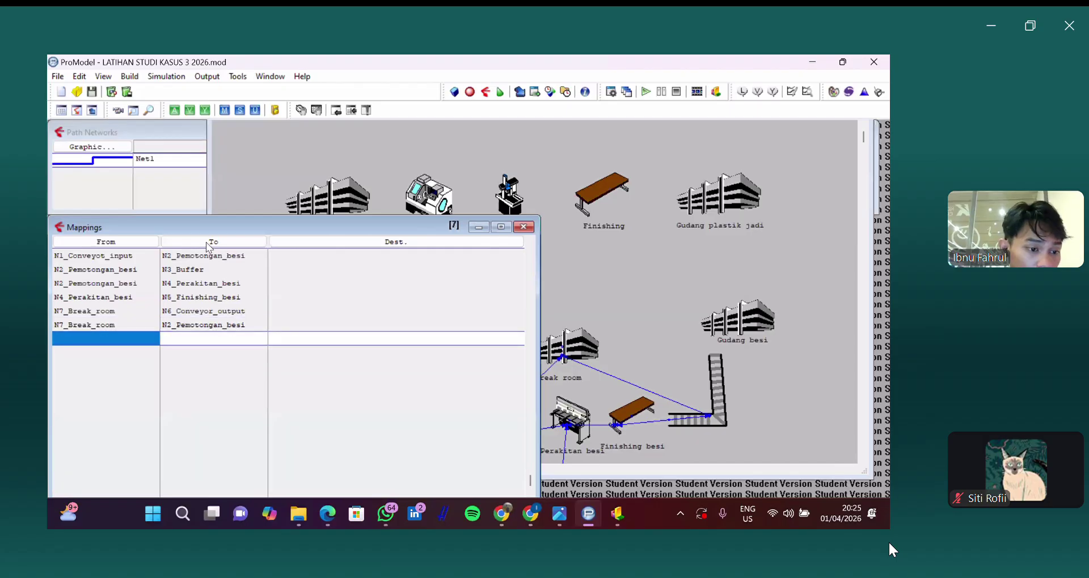
pyautogui.press('Return')
pyautogui.press('Down')
pyautogui.press('Return')
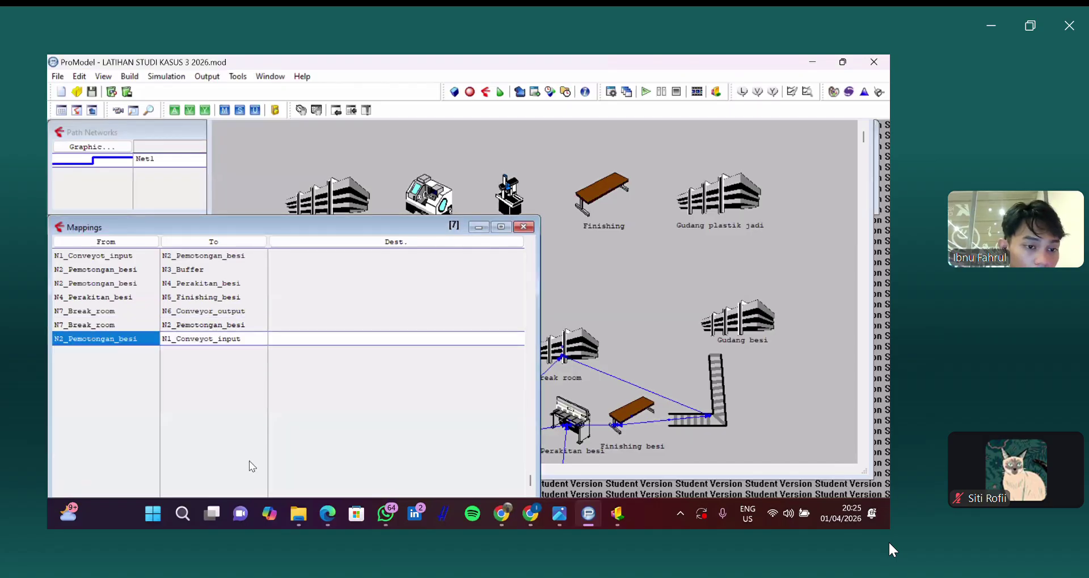
pyautogui.press('Return')
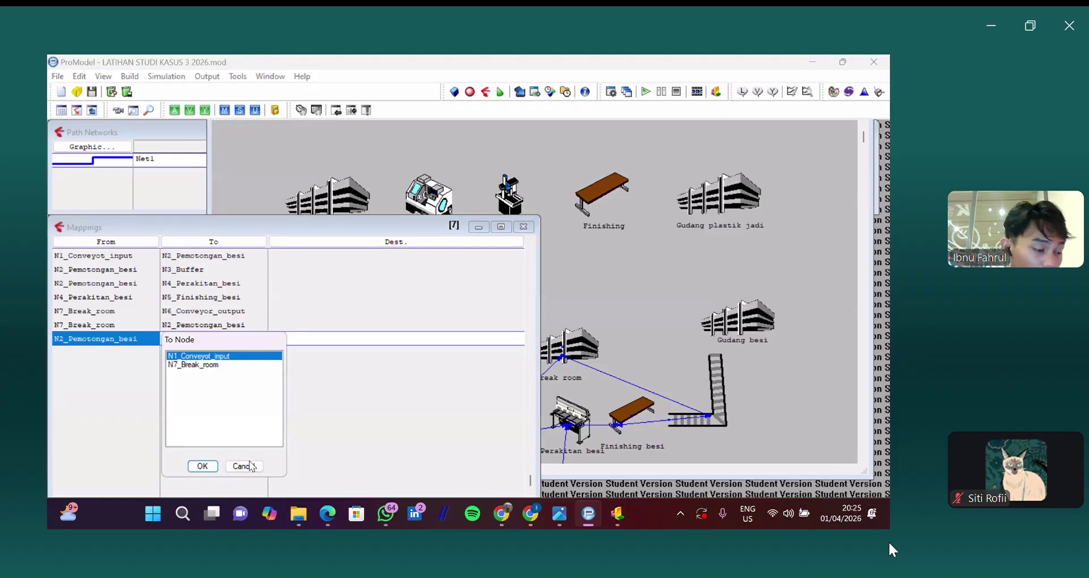
pyautogui.press('Return')
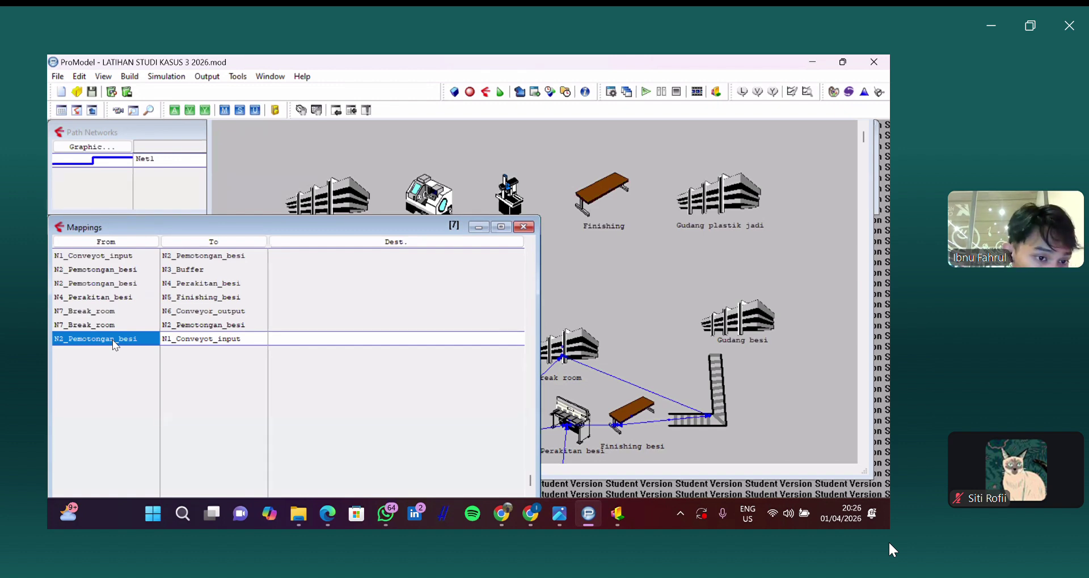
# Step: Add an eighth mapping from N4_Perakitan_besi to N3_Buffer
pyautogui.press('Down')
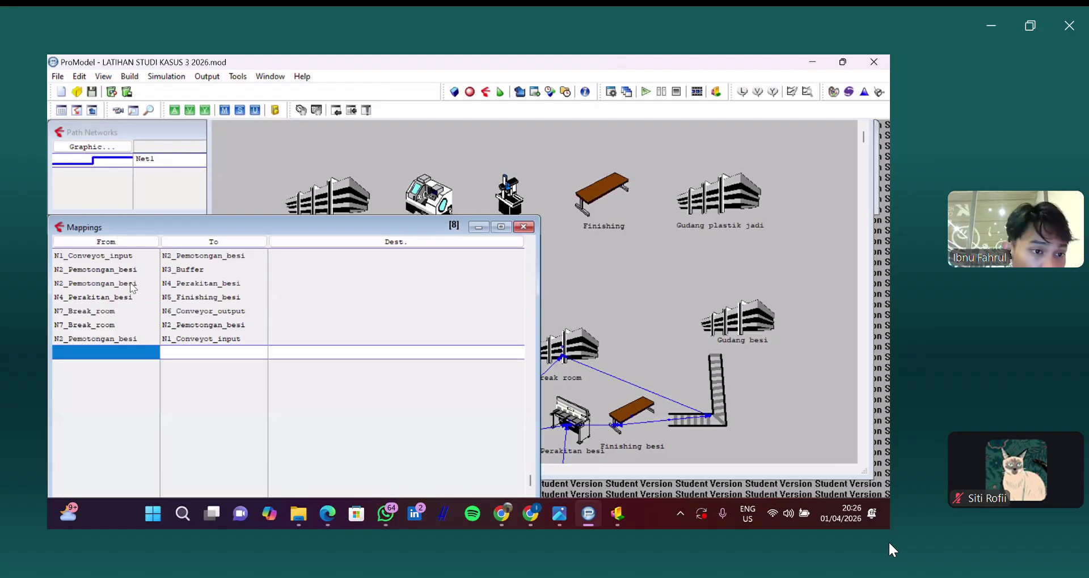
pyautogui.click(114, 238)
pyautogui.click(105, 397)
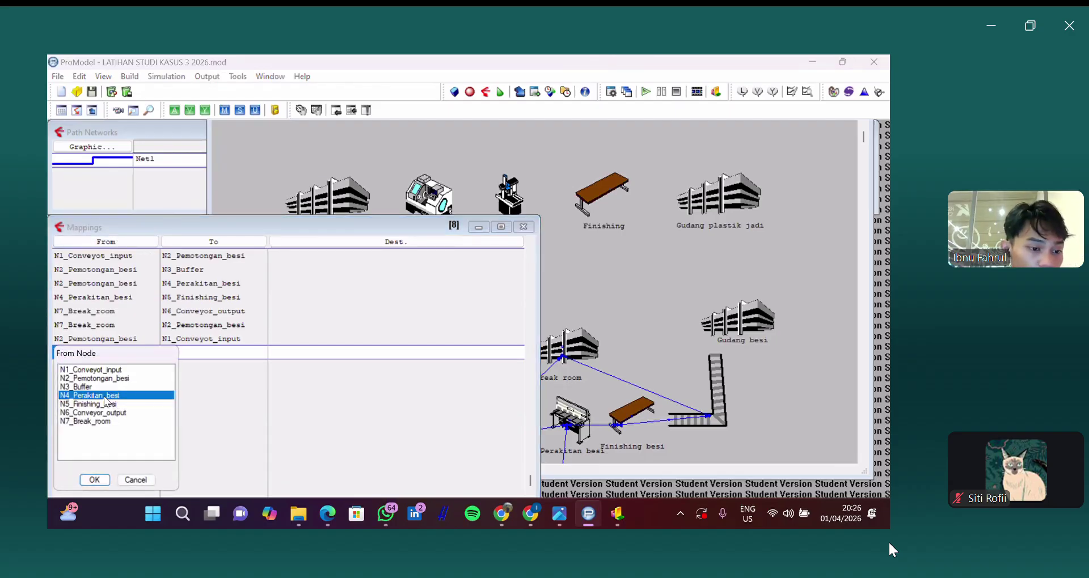
pyautogui.press('Return')
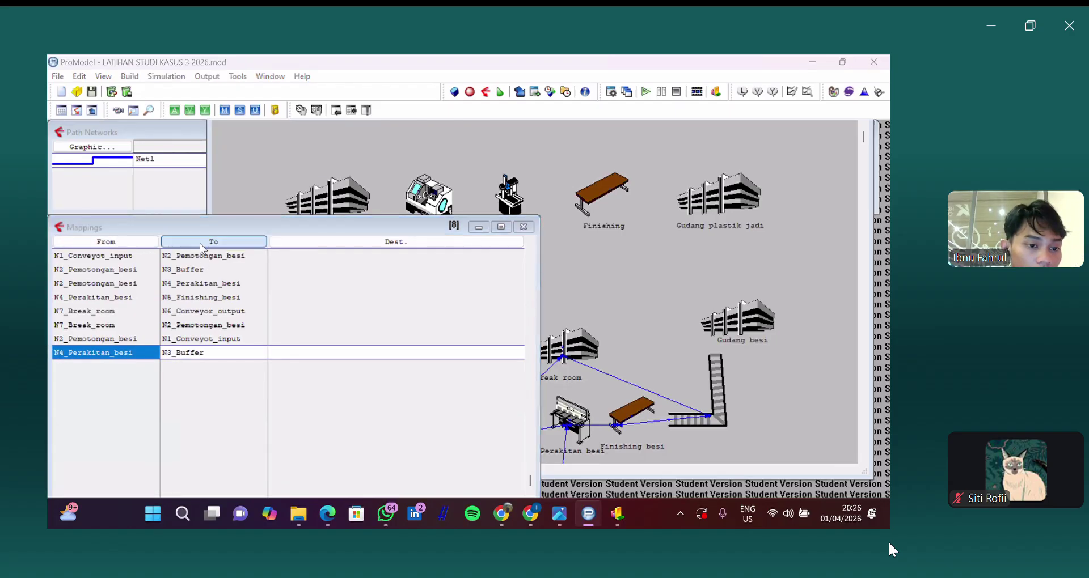
pyautogui.click(201, 243)
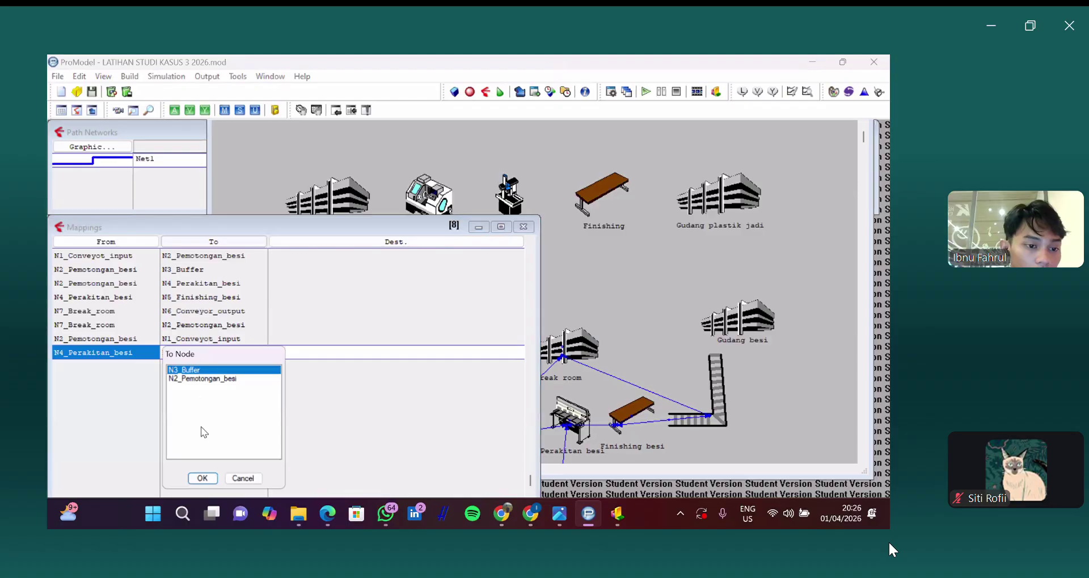
pyautogui.click(204, 480)
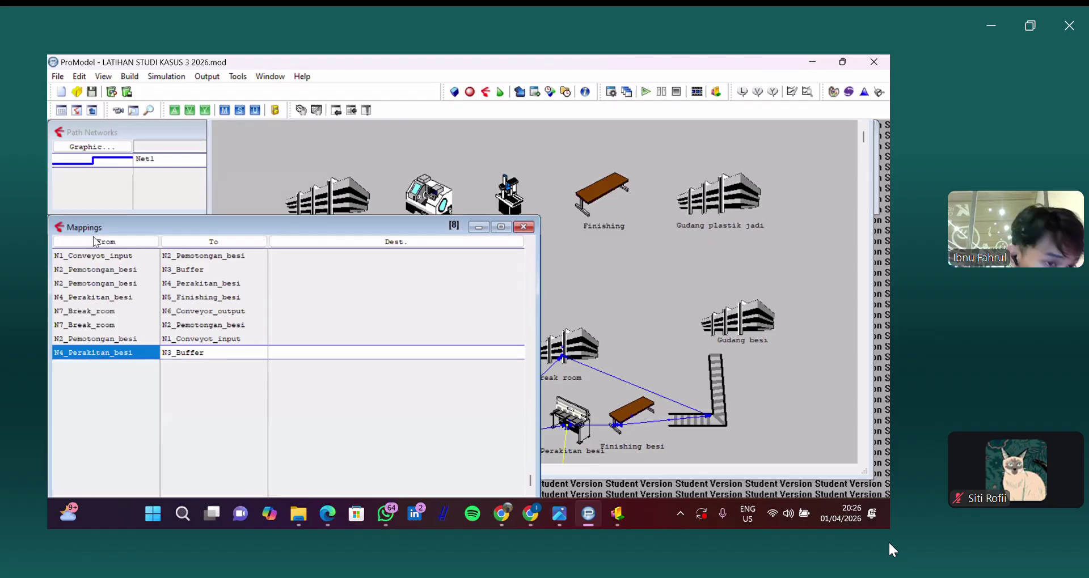
# Step: Add a ninth mapping from N5_Finishing_besi to N6_Conveyor_output
pyautogui.click(100, 414)
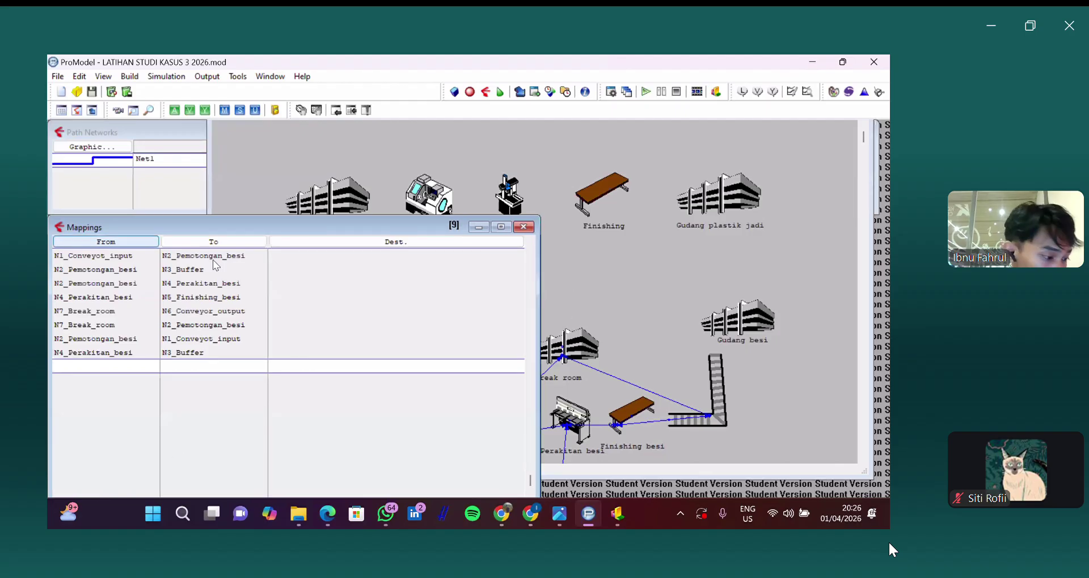
pyautogui.press('Return')
pyautogui.press('Return')
pyautogui.press('Return')
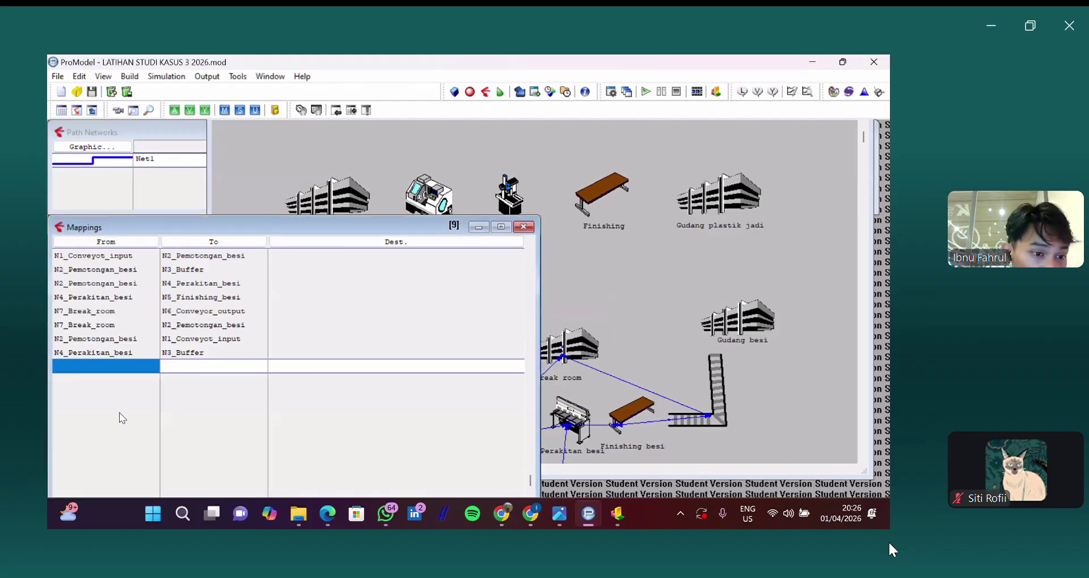
pyautogui.click(103, 418)
pyautogui.click(99, 495)
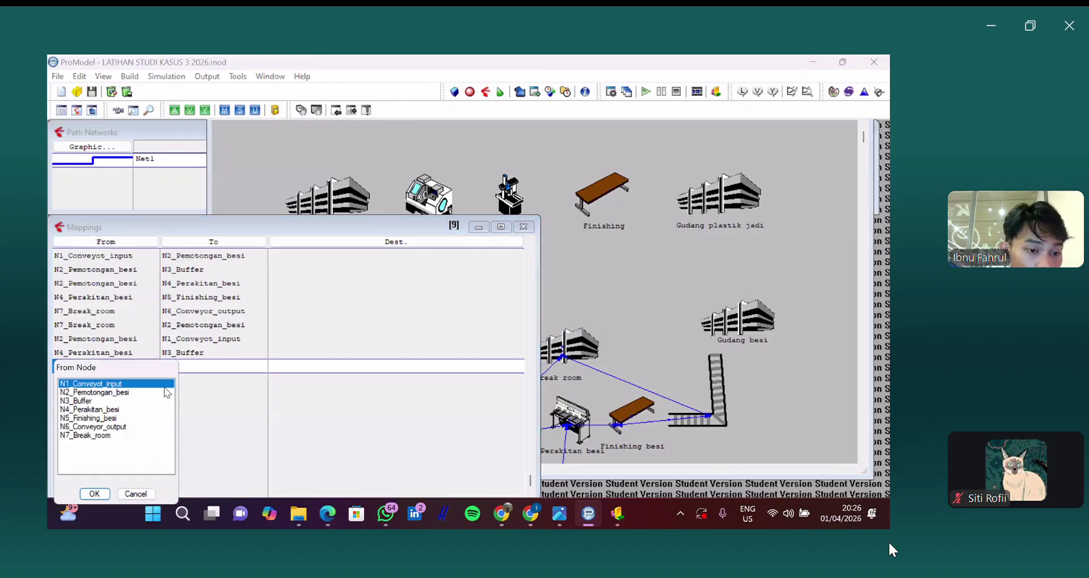
pyautogui.click(214, 400)
pyautogui.click(214, 393)
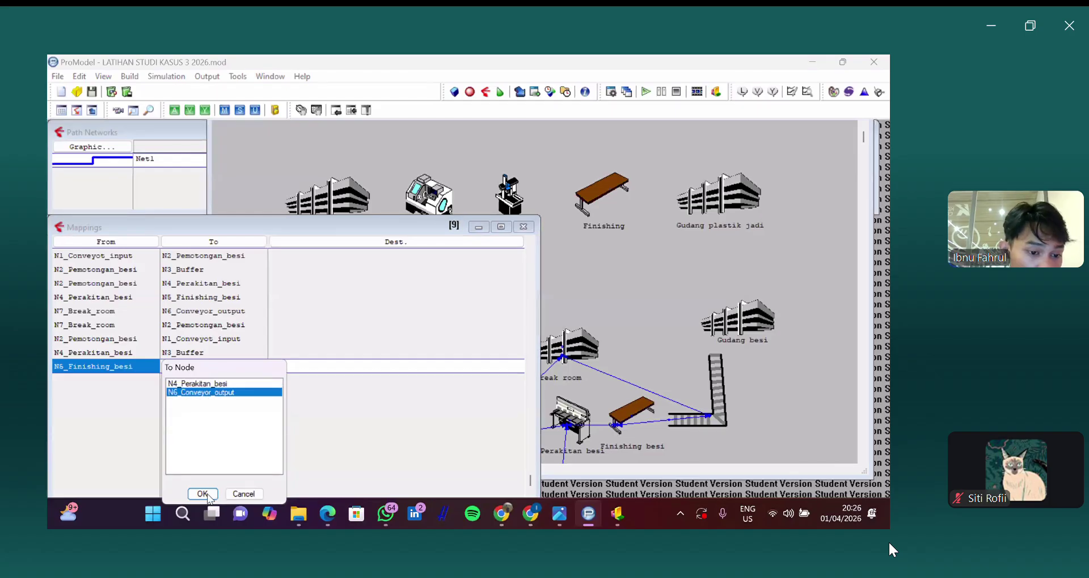
pyautogui.press('Return')
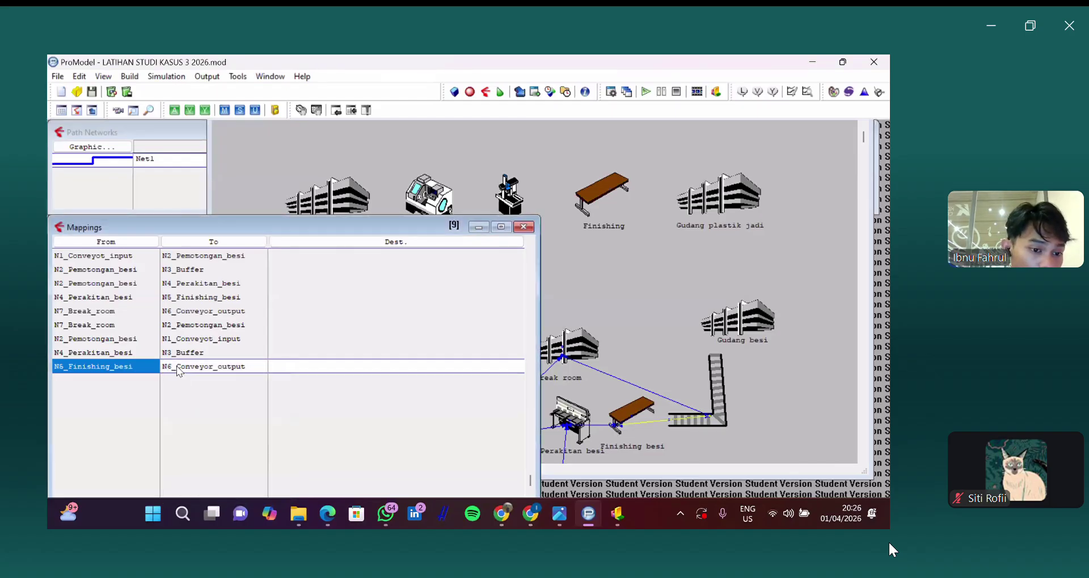
# Step: Add a tenth mapping from N2_Pemotongan_besi to N7_Break_room
pyautogui.click(129, 384)
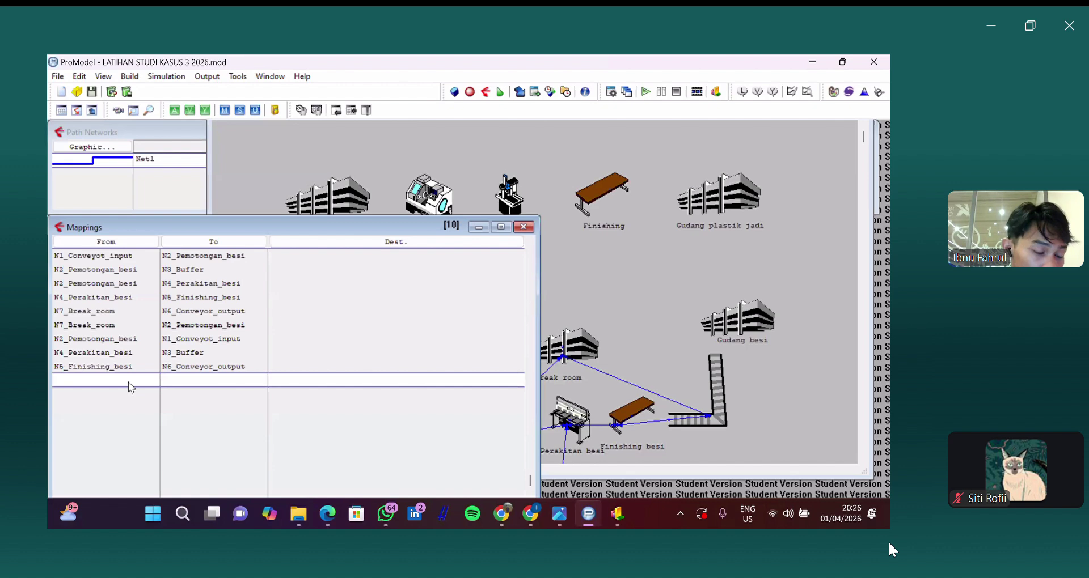
pyautogui.click(128, 382)
pyautogui.click(107, 243)
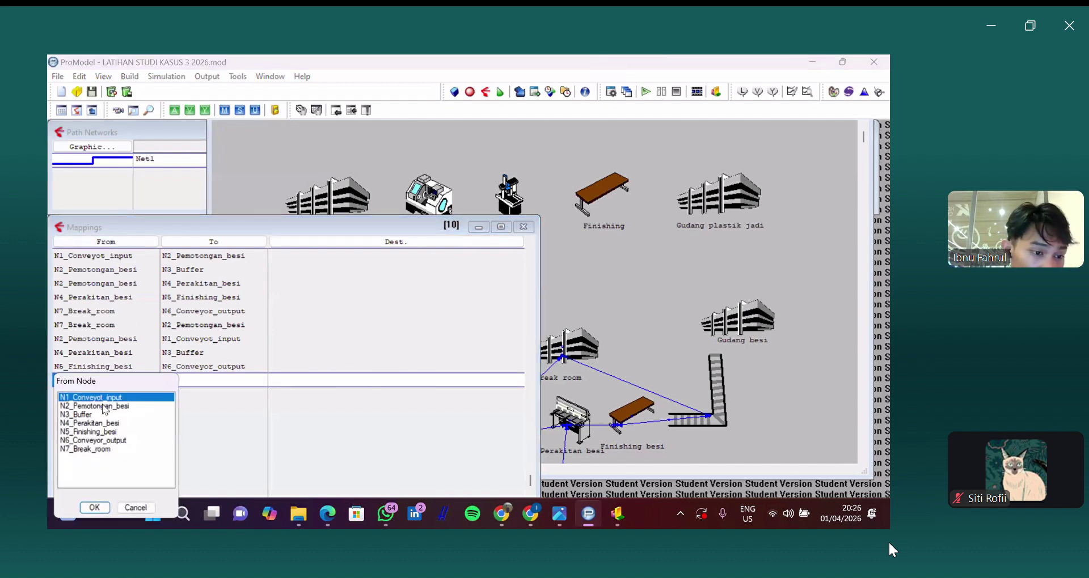
pyautogui.doubleClick(103, 406)
pyautogui.click(184, 385)
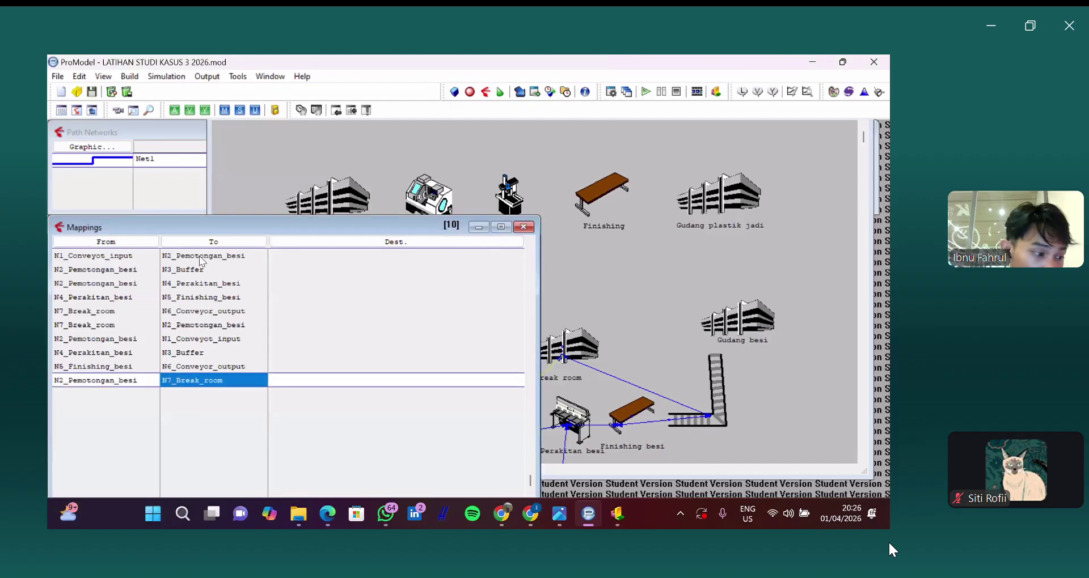
pyautogui.click(227, 382)
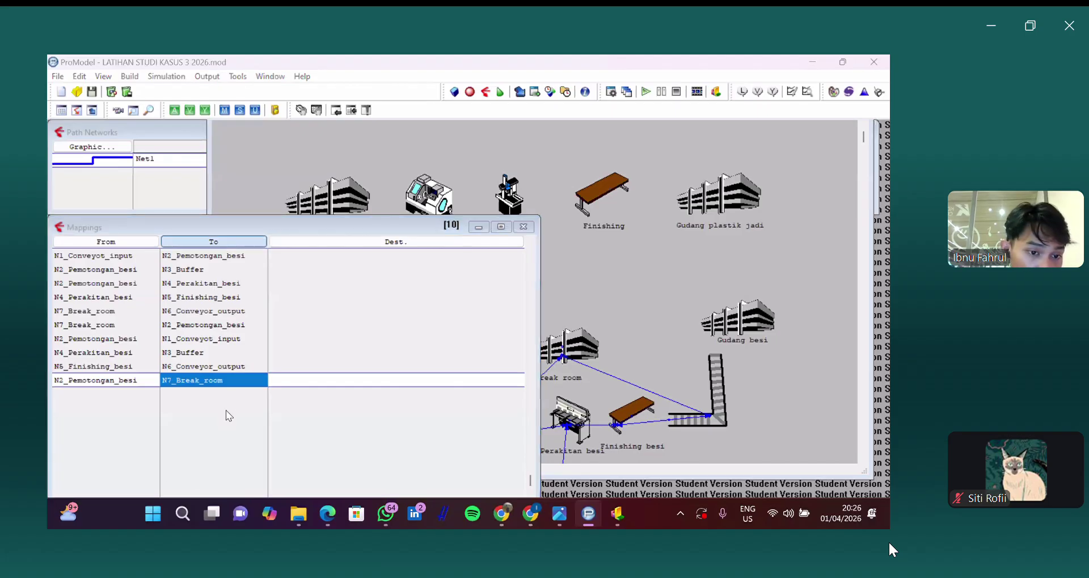
pyautogui.click(203, 508)
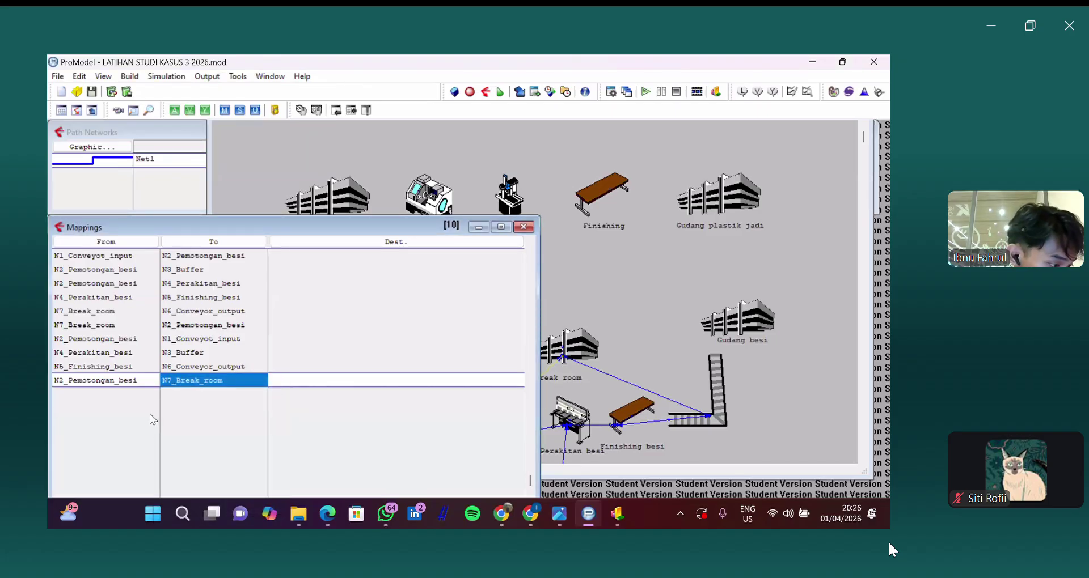
# Step: Add an eleventh mapping from N3_Buffer to N4_Perakitan_besi
pyautogui.click(118, 383)
pyautogui.press('Down')
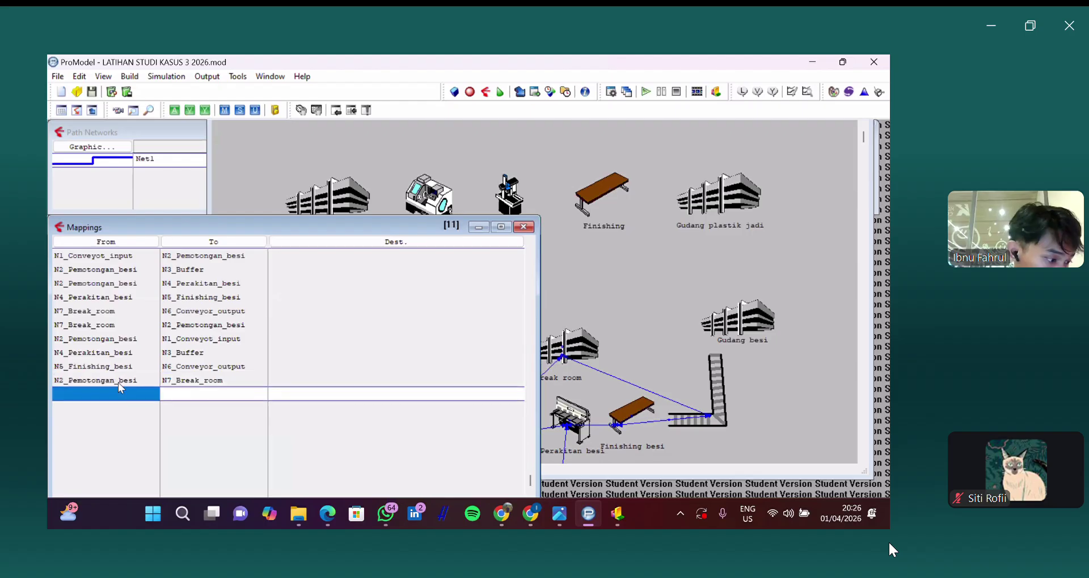
pyautogui.click(119, 393)
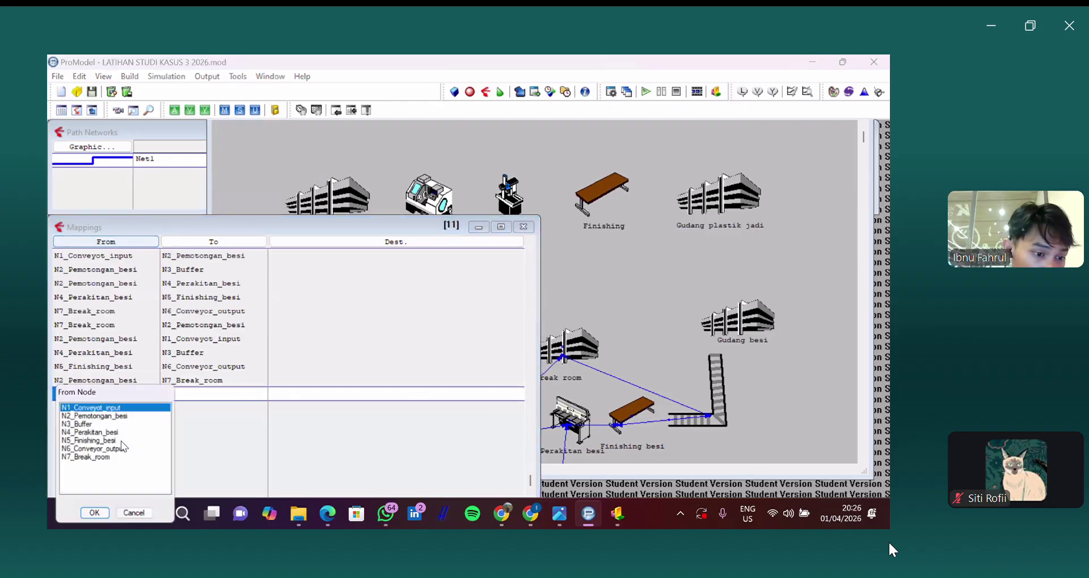
pyautogui.doubleClick(94, 421)
pyautogui.click(178, 395)
pyautogui.click(213, 245)
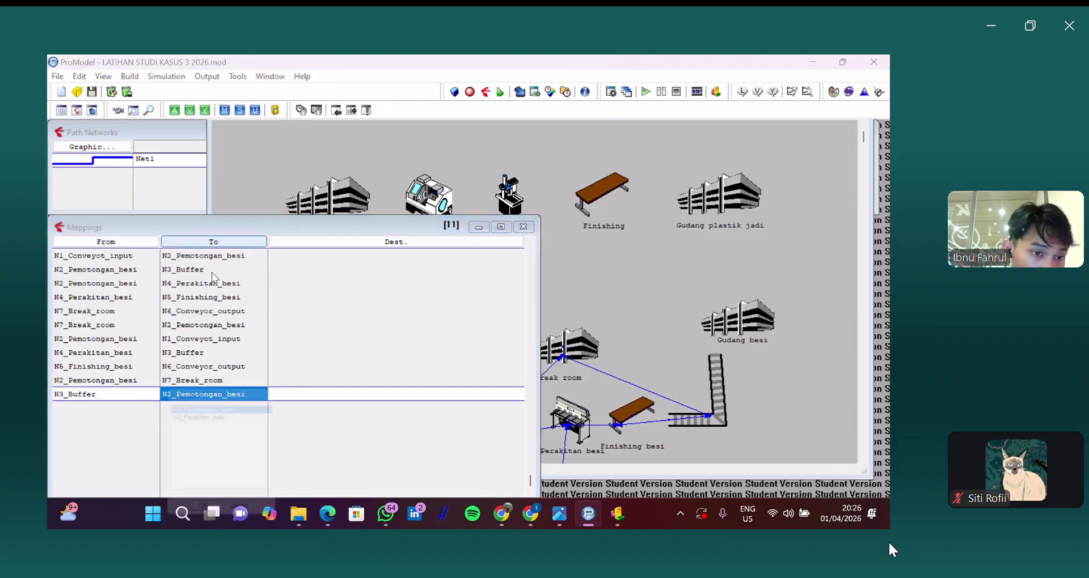
pyautogui.click(213, 415)
pyautogui.press('Return')
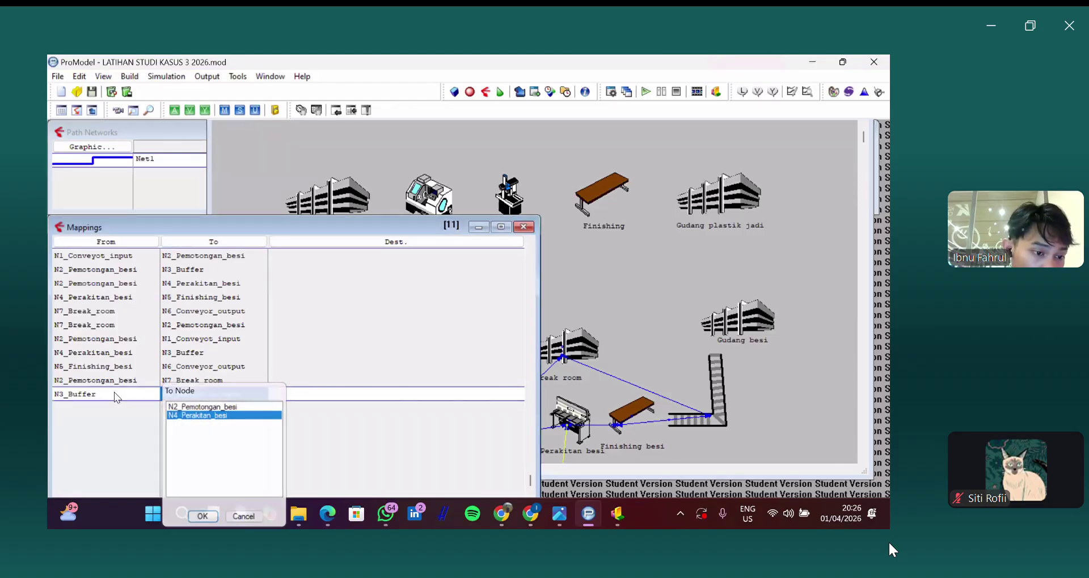
# Step: Add a twelfth mapping from N4_Perakitan_besi to N2_Pemotongan_besi, and start a blank thirteenth row
pyautogui.click(102, 243)
pyautogui.click(148, 433)
pyautogui.press('Return')
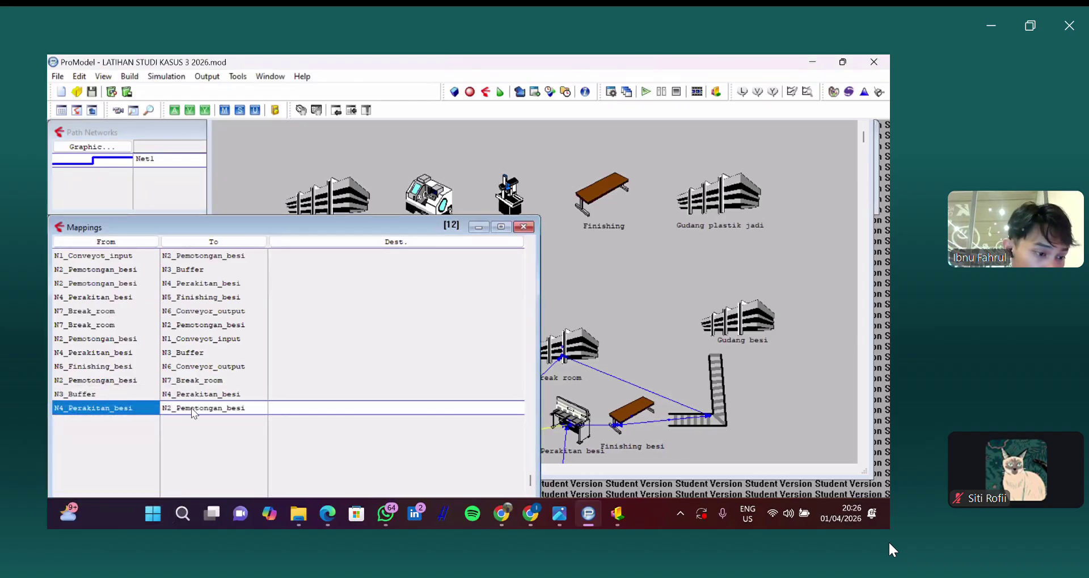
pyautogui.click(192, 408)
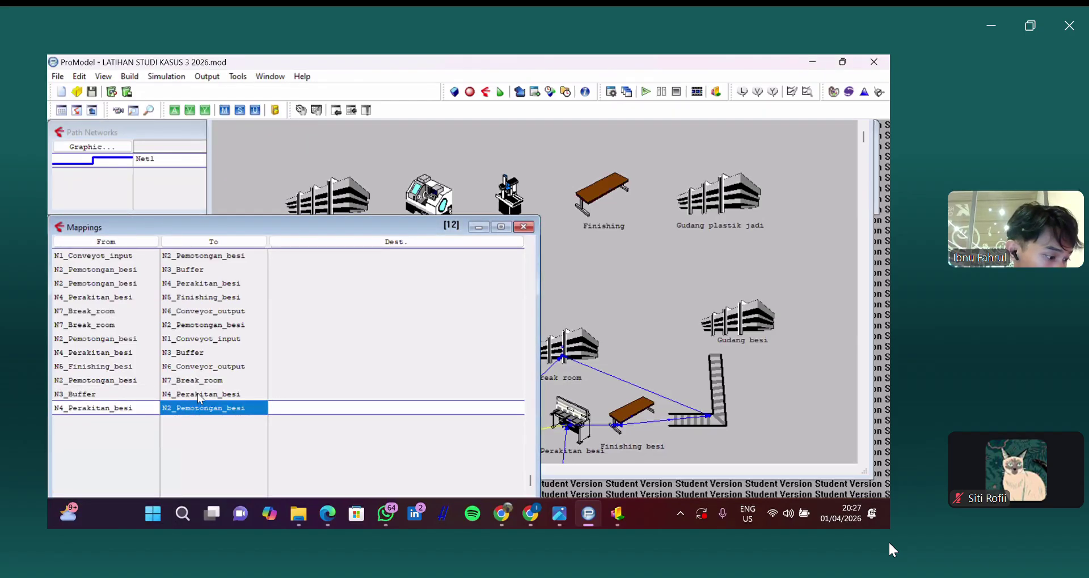
pyautogui.click(213, 241)
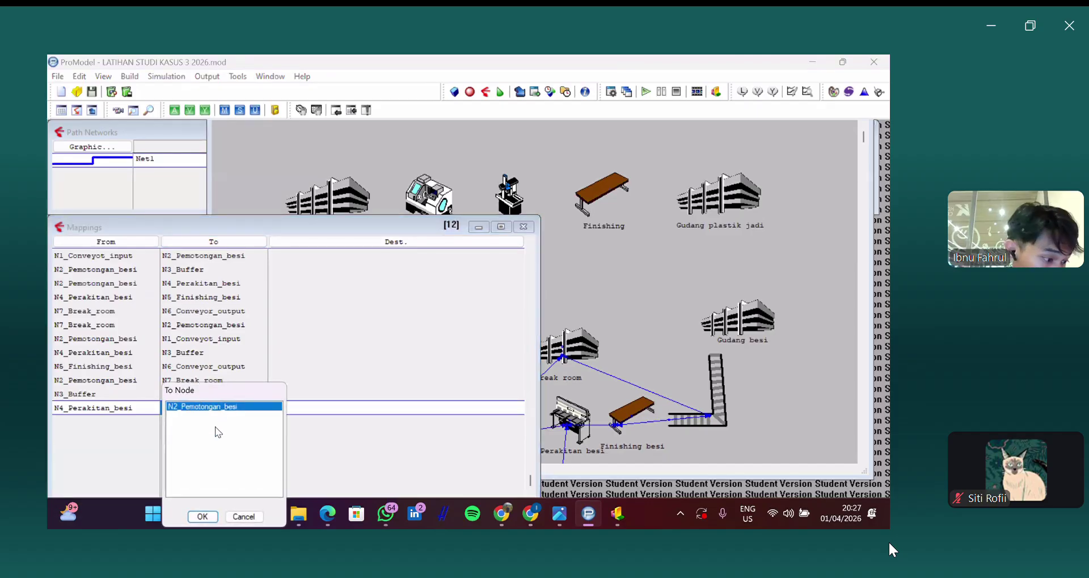
pyautogui.click(203, 516)
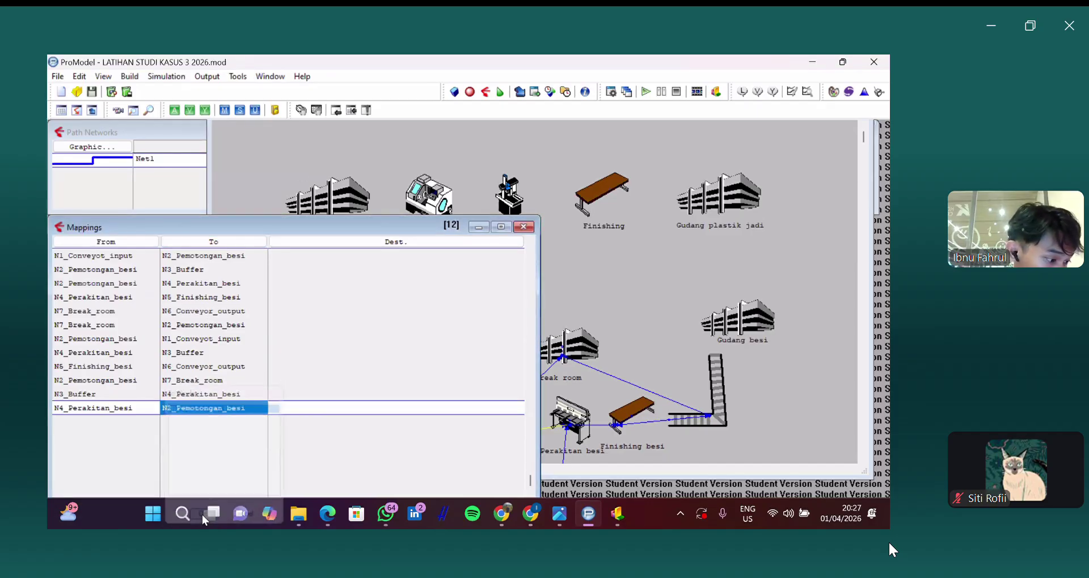
pyautogui.click(134, 408)
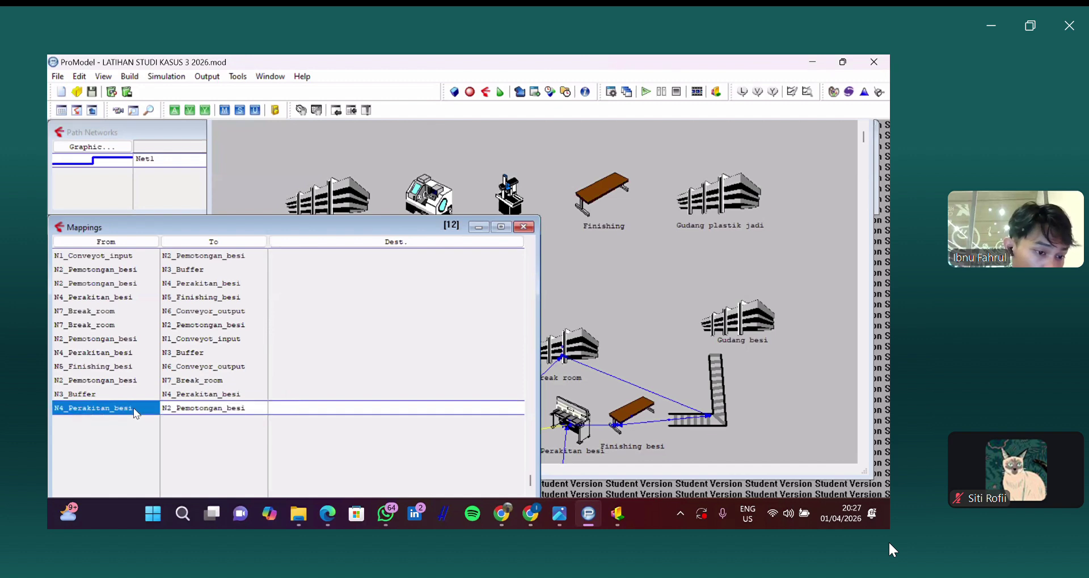
pyautogui.press('Down')
pyautogui.click(195, 125)
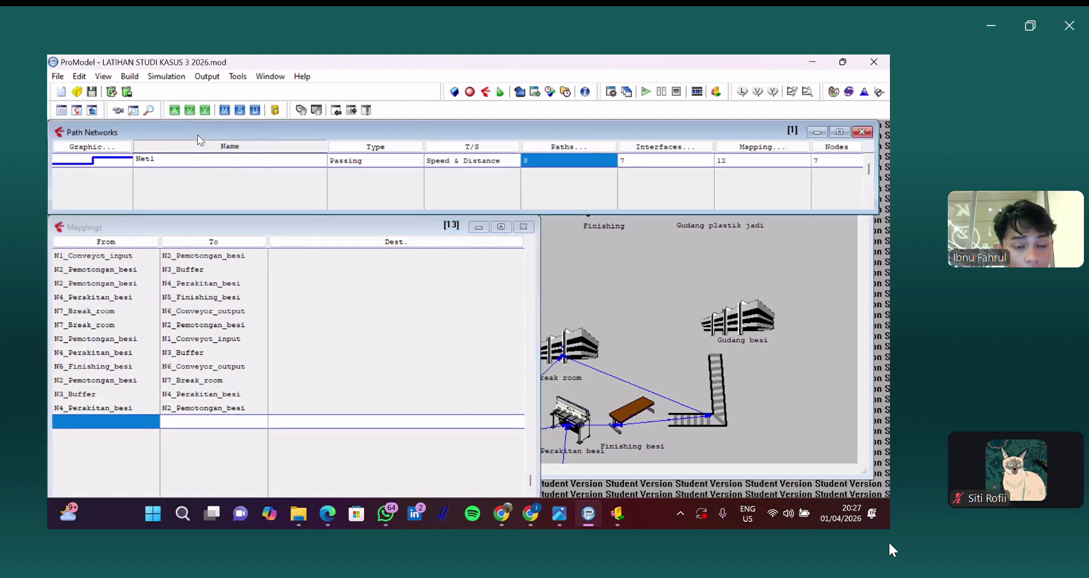
# Step: Try N7_Break_room and N2_Pemotongan_besi as the start node of the thirteenth mapping
pyautogui.click(124, 242)
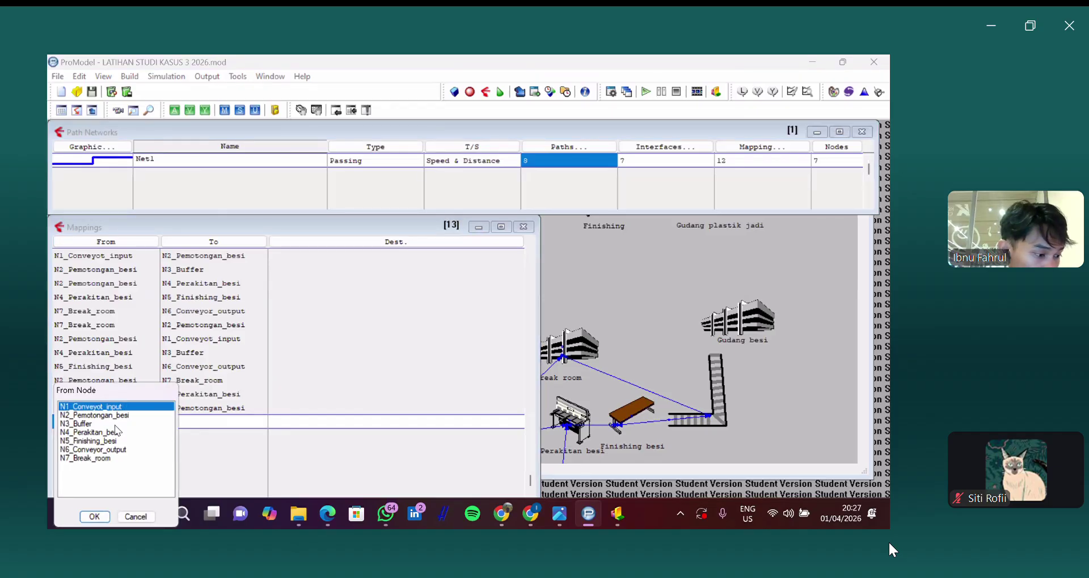
pyautogui.click(85, 458)
pyautogui.click(95, 517)
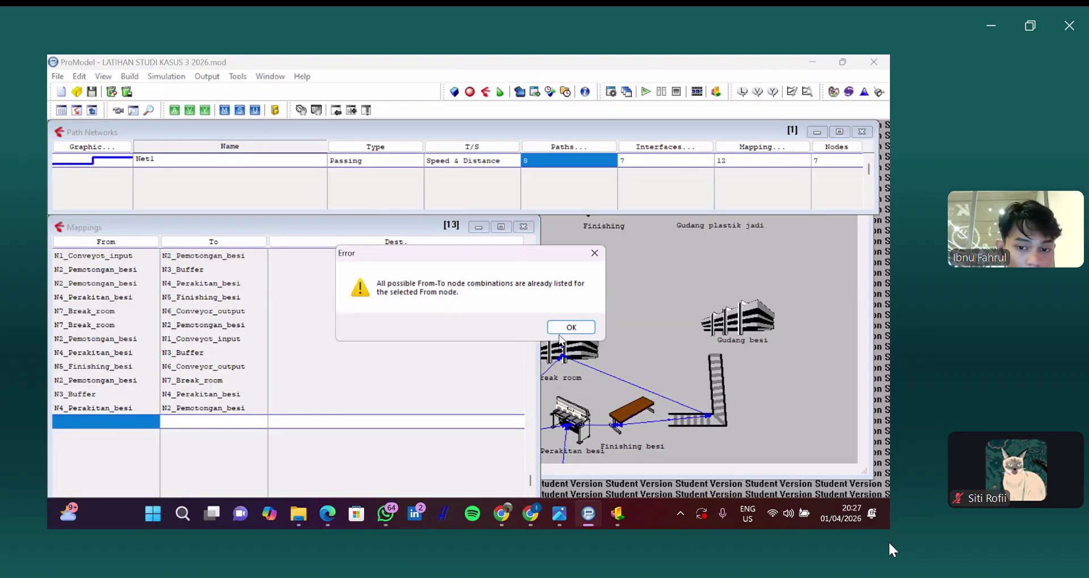
pyautogui.press('Return')
pyautogui.click(91, 242)
pyautogui.doubleClick(105, 416)
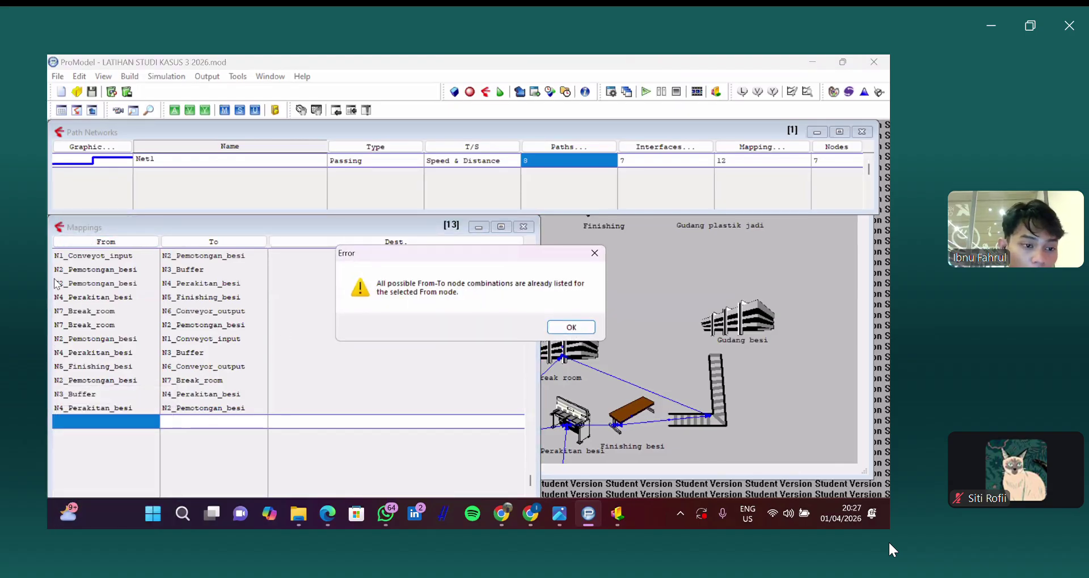
pyautogui.press('Return')
# Step: Set the thirteenth mapping to run from N3_Buffer to N2_Pemotongan_besi
pyautogui.click(81, 245)
pyautogui.doubleClick(95, 425)
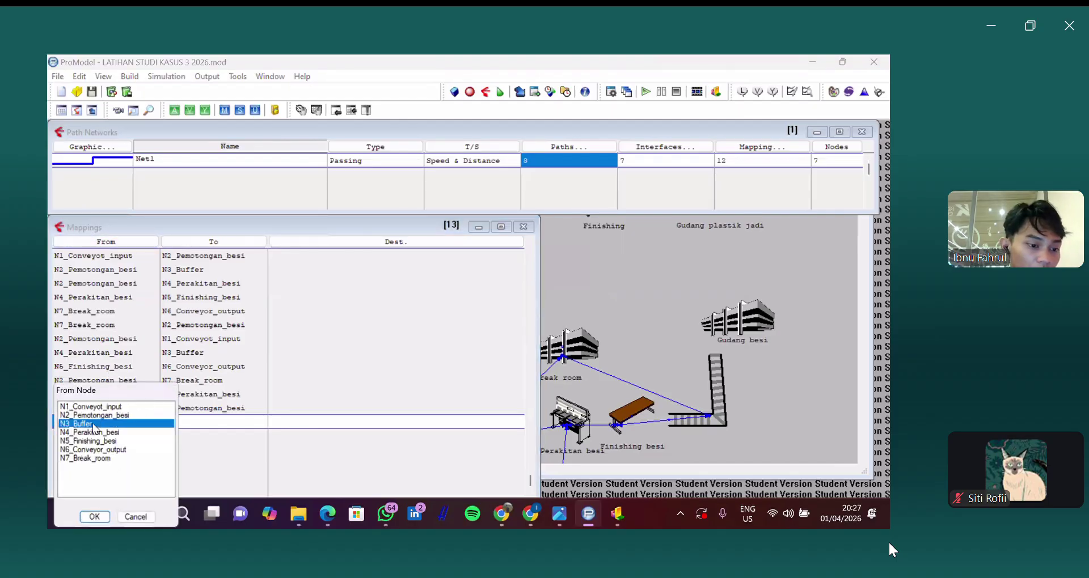
pyautogui.click(202, 243)
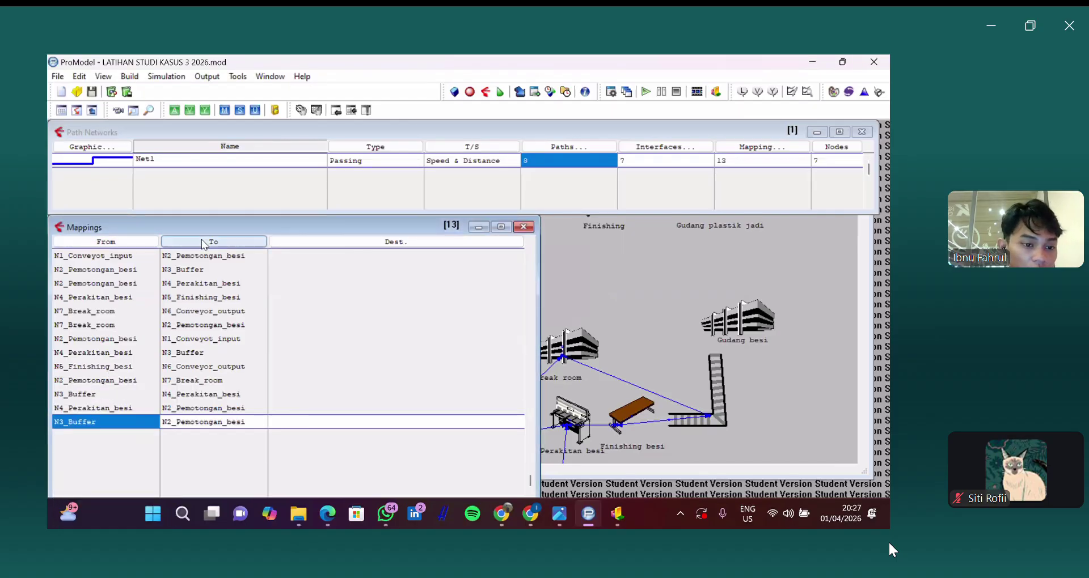
pyautogui.click(208, 516)
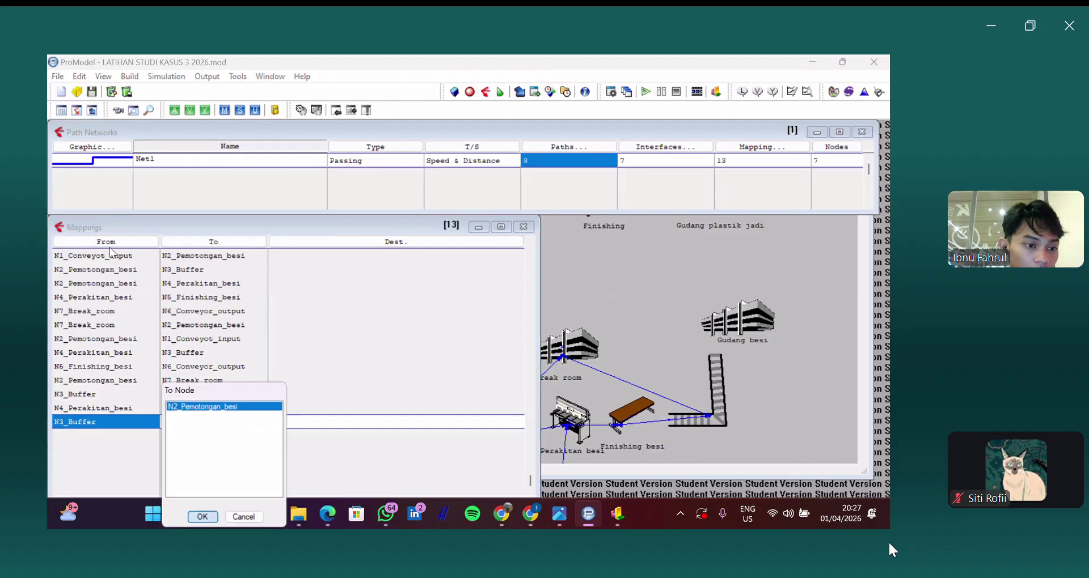
# Step: Try to change the thirteenth mapping's start node to N4_Perakitan_besi
pyautogui.click(108, 419)
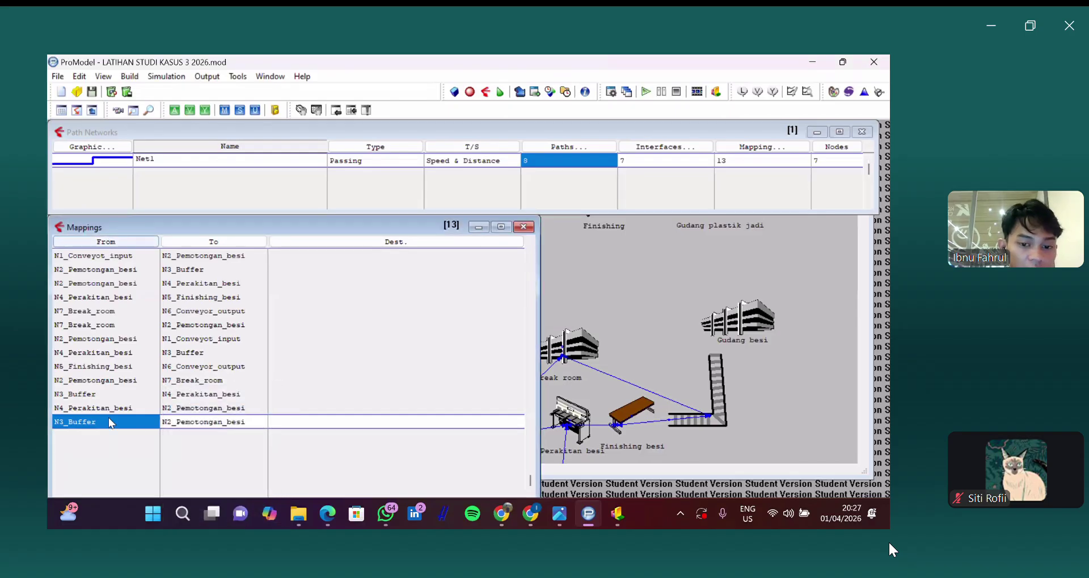
pyautogui.press('Return')
pyautogui.click(567, 325)
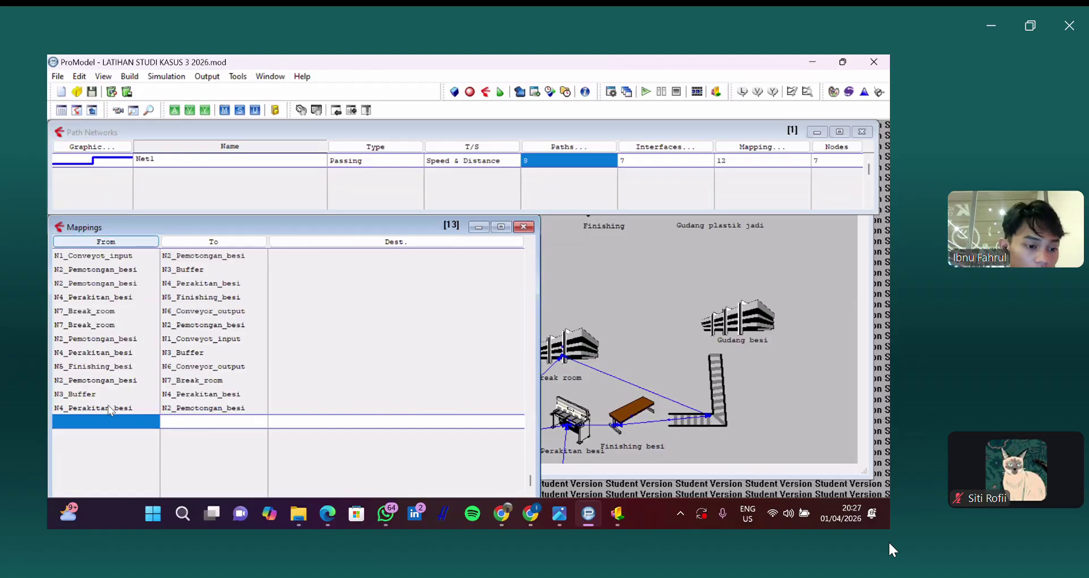
pyautogui.click(99, 428)
pyautogui.press('Down')
pyautogui.press('Down')
pyautogui.press('Down')
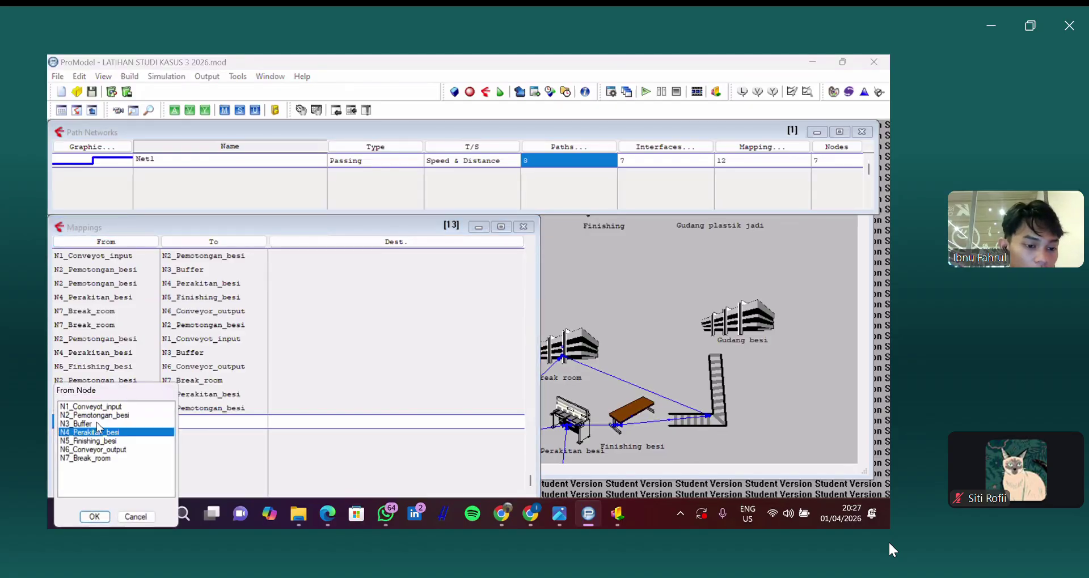
pyautogui.click(97, 519)
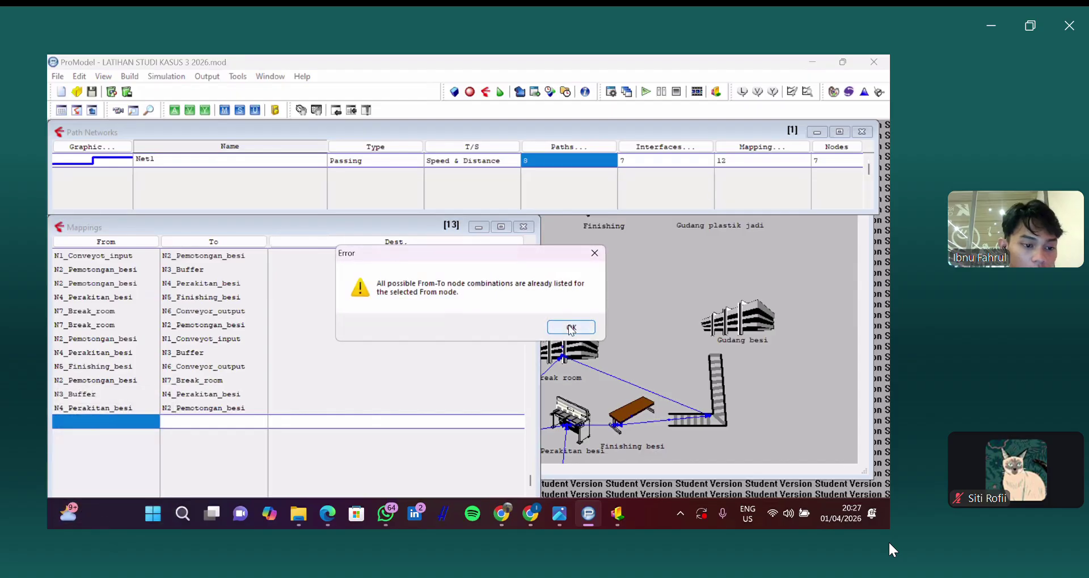
pyautogui.press('Return')
# Step: Set the thirteenth mapping to run from N5_Finishing_besi to N4_Perakitan_besi
pyautogui.click(83, 238)
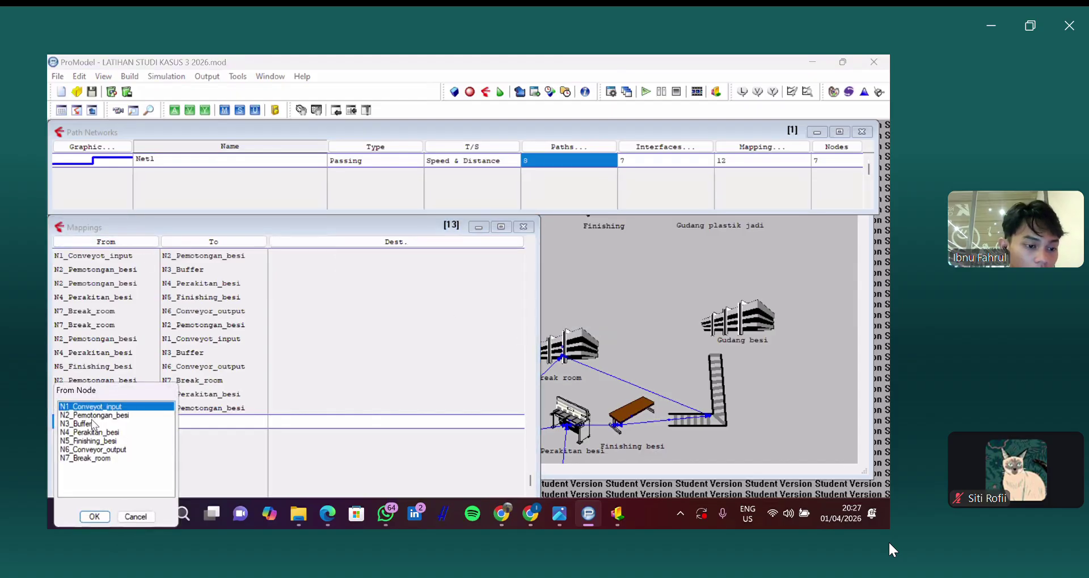
pyautogui.press('Return')
pyautogui.click(107, 243)
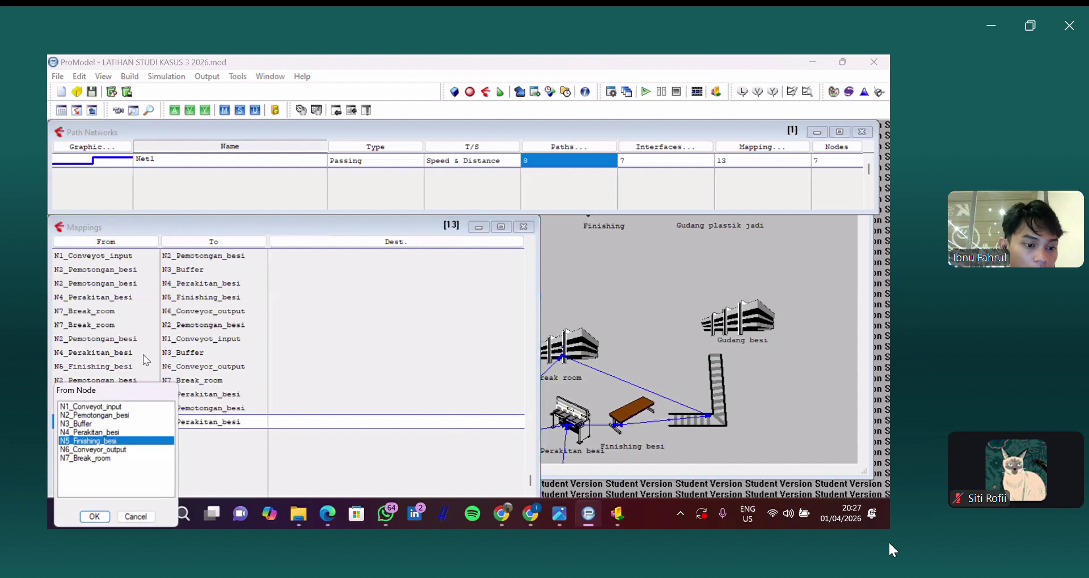
pyautogui.press('Return')
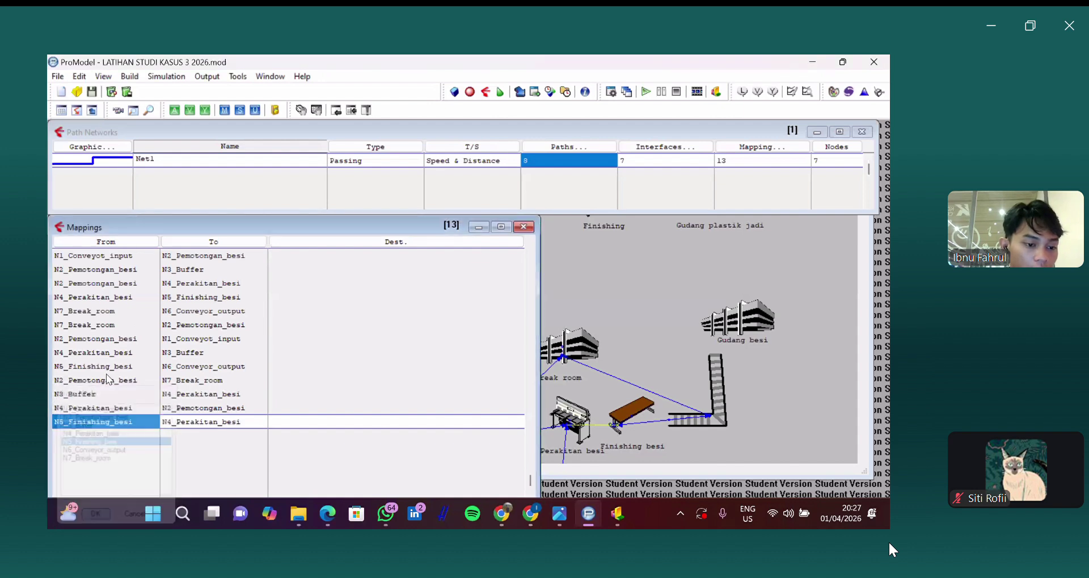
pyautogui.click(211, 421)
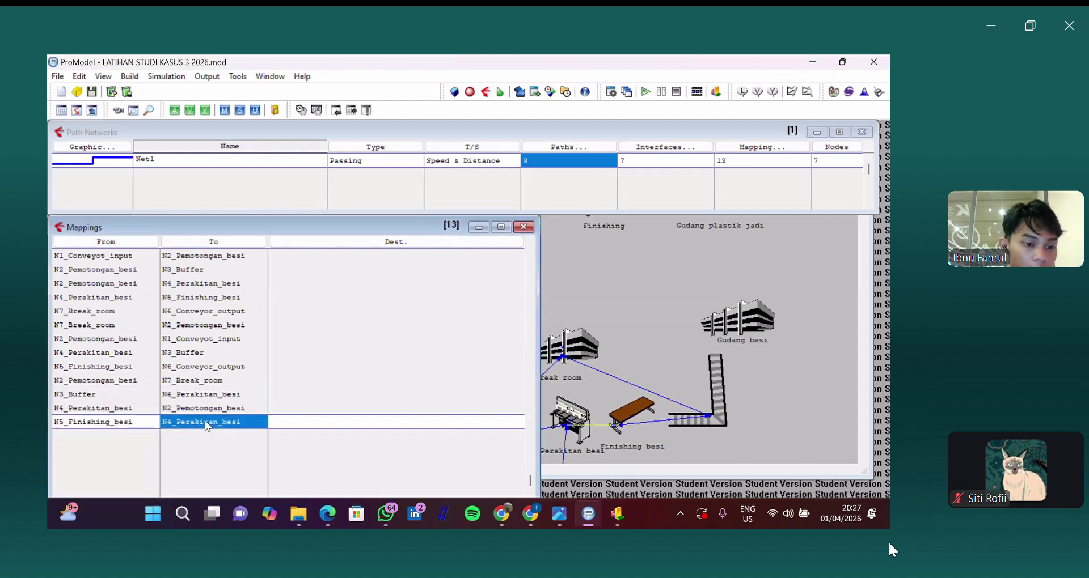
pyautogui.click(213, 244)
pyautogui.press('Return')
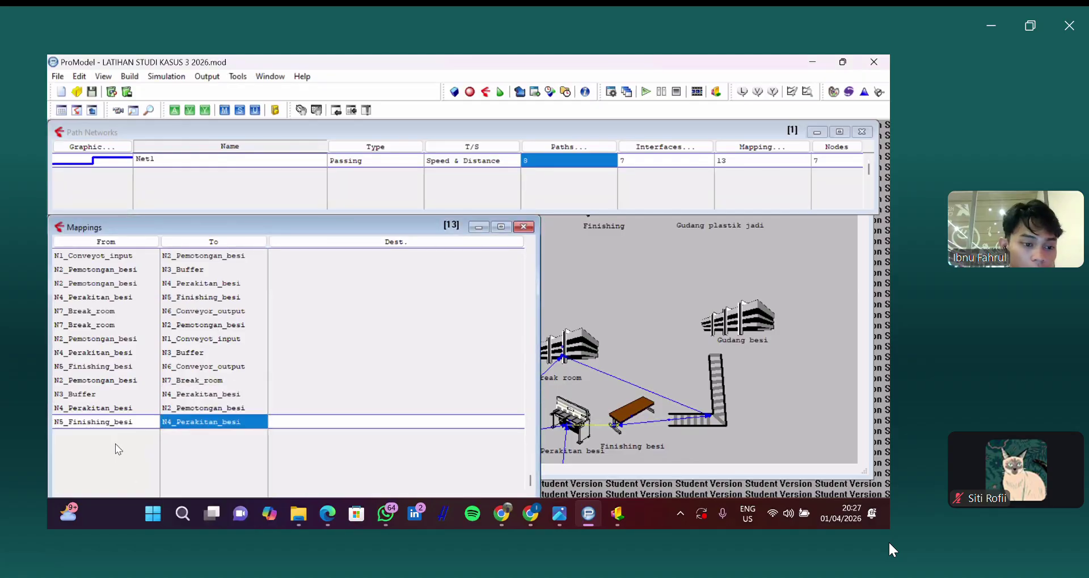
# Step: Add a fourteenth mapping that runs from N6_Conveyor_output to N5_Finishing_besi
pyautogui.click(111, 431)
pyautogui.click(106, 242)
pyautogui.doubleClick(159, 449)
pyautogui.click(215, 243)
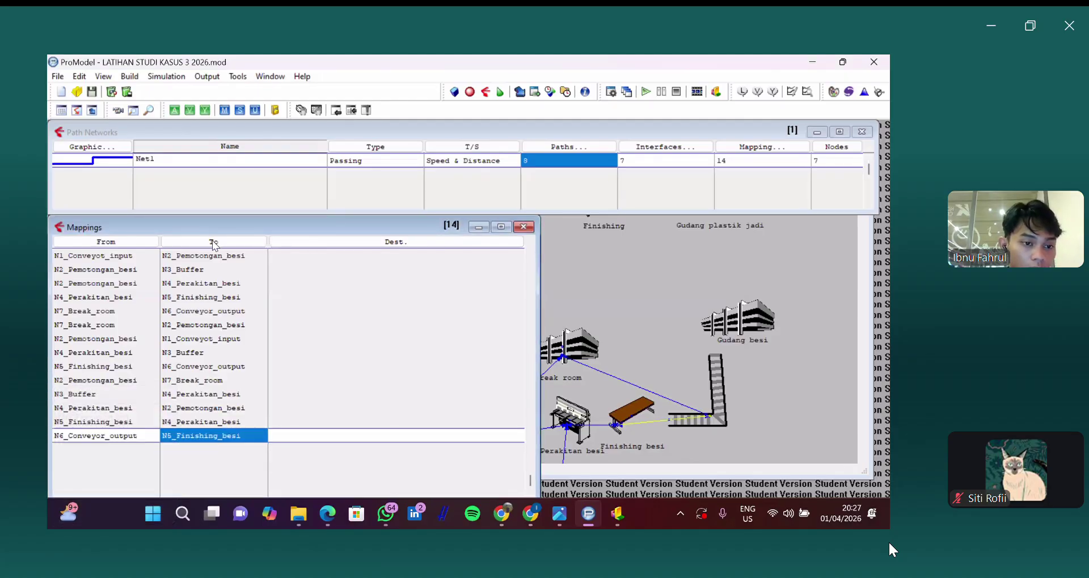
pyautogui.click(213, 242)
pyautogui.doubleClick(213, 407)
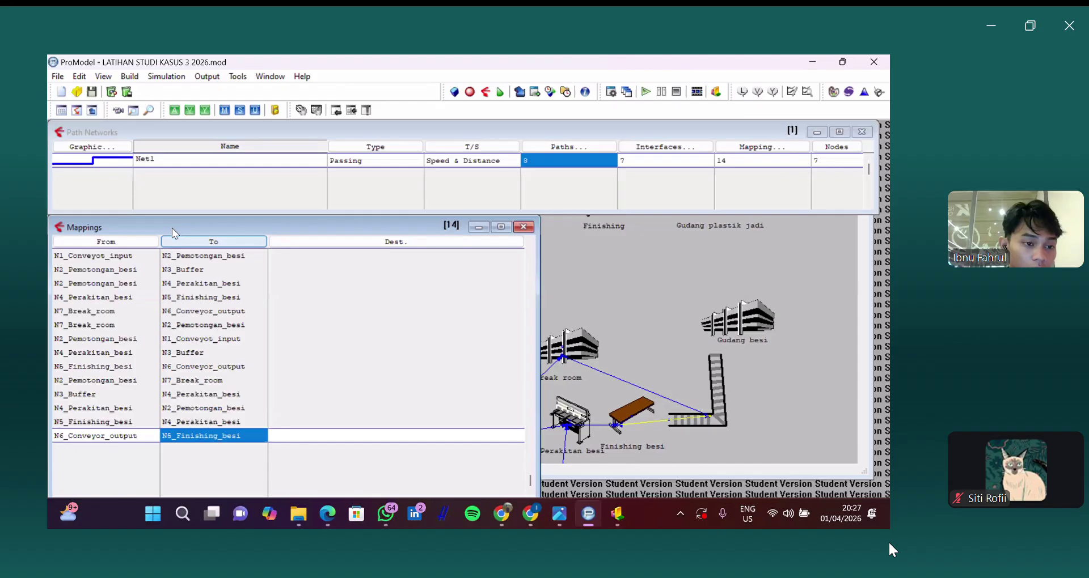
# Step: Try N7_Break_room as the start of a fifteenth mapping, then reselect N5_Finishing_besi as the fourteenth mapping's end node
pyautogui.click(117, 447)
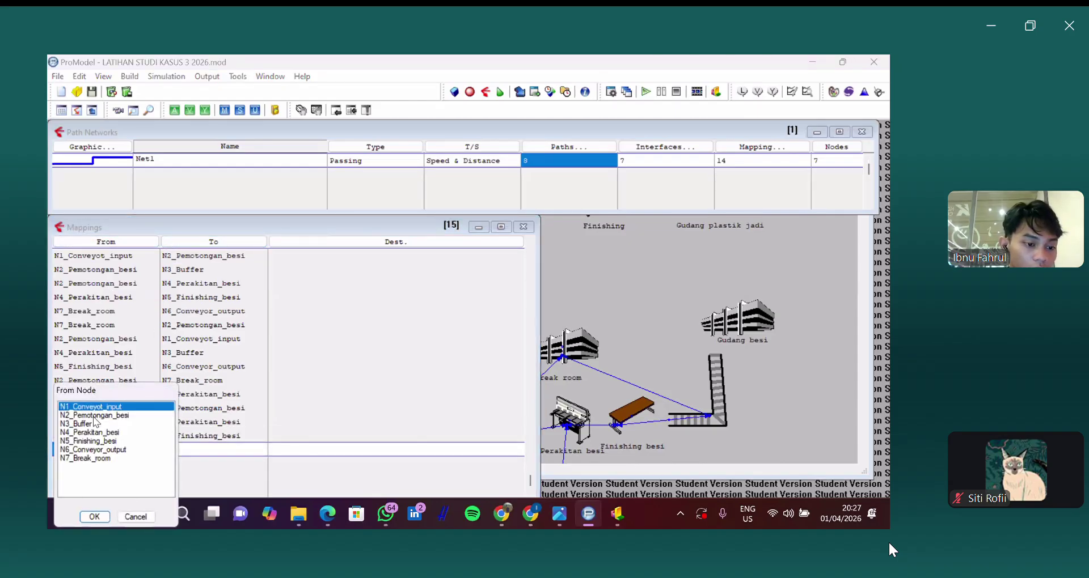
pyautogui.doubleClick(88, 458)
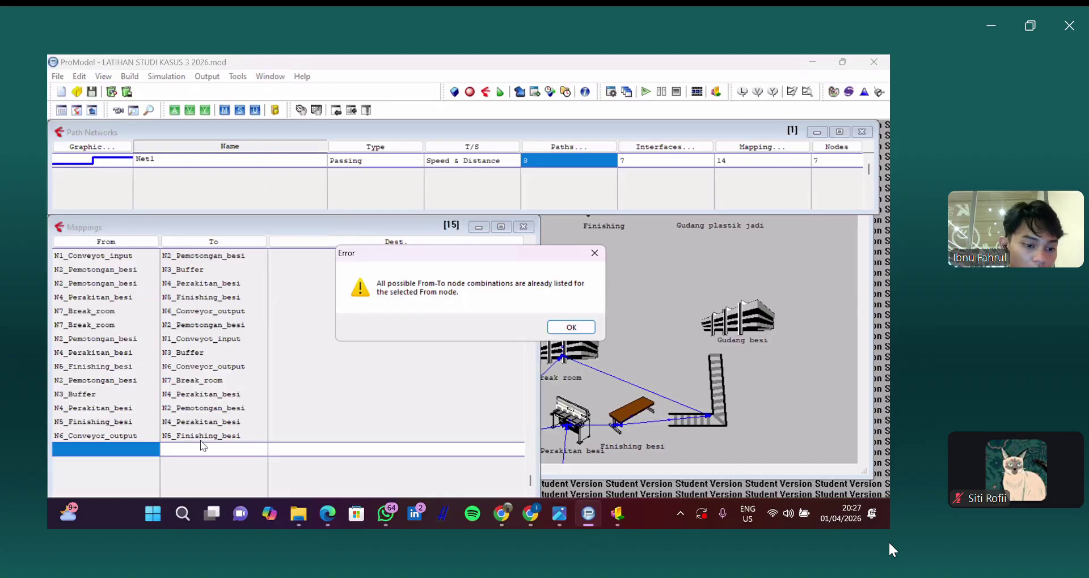
pyautogui.press('Return')
pyautogui.click(205, 240)
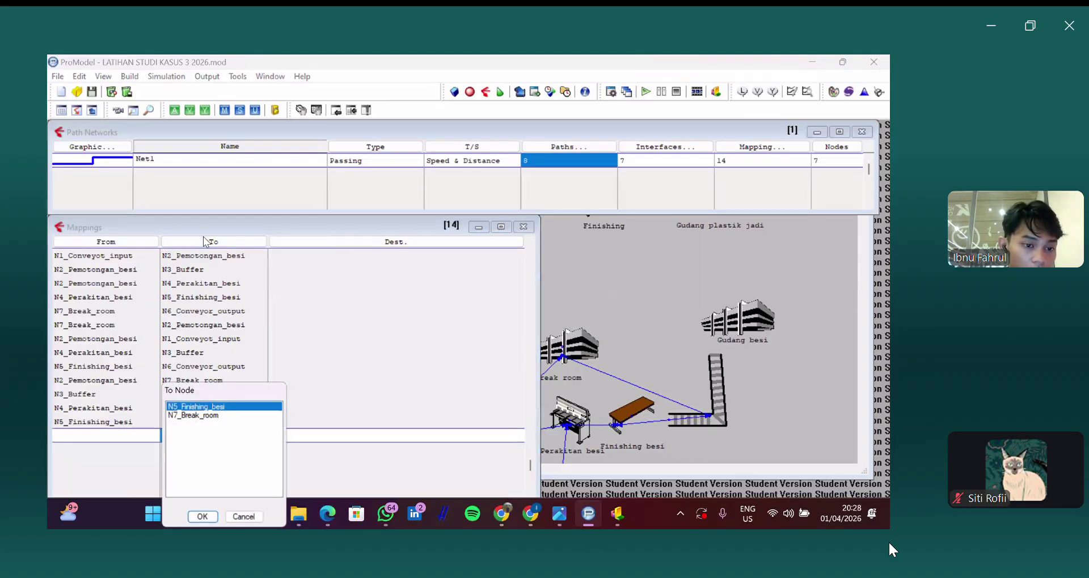
pyautogui.click(211, 516)
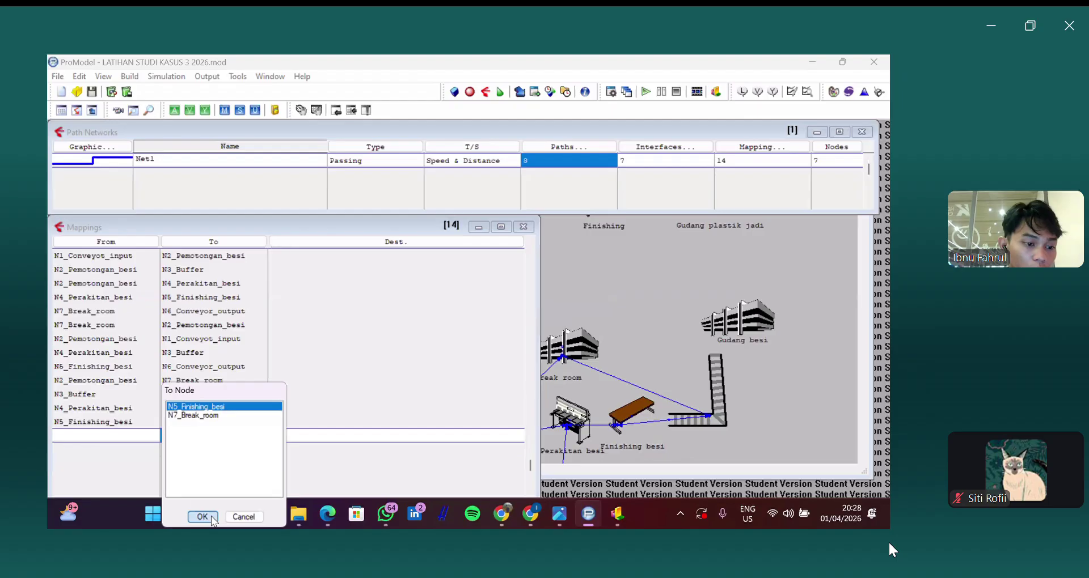
# Step: Add a fifteenth mapping that runs from N6_Conveyor_output to N7_Break_room
pyautogui.click(142, 449)
pyautogui.click(127, 241)
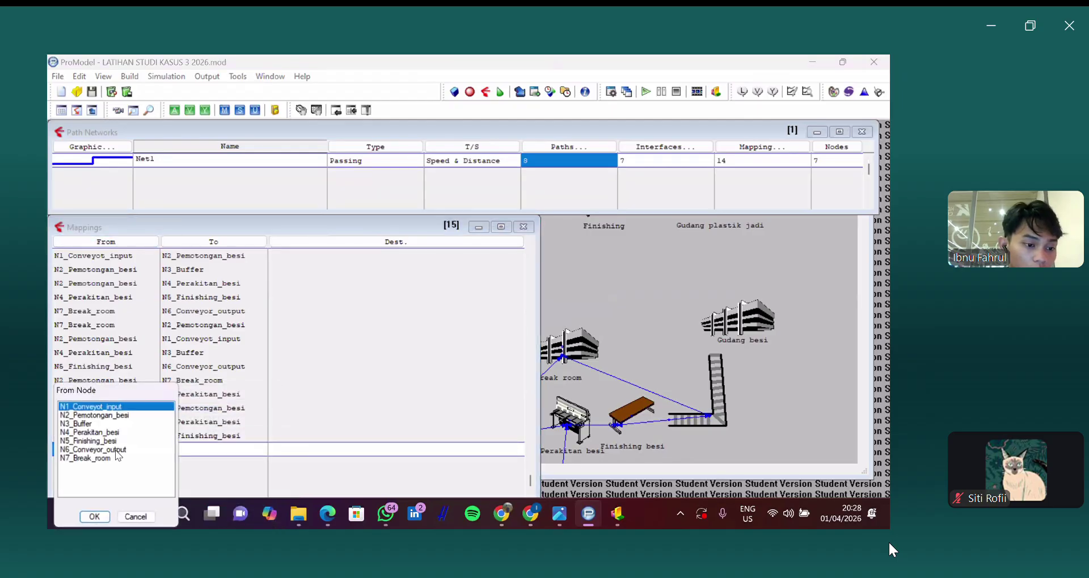
pyautogui.click(117, 450)
pyautogui.press('Return')
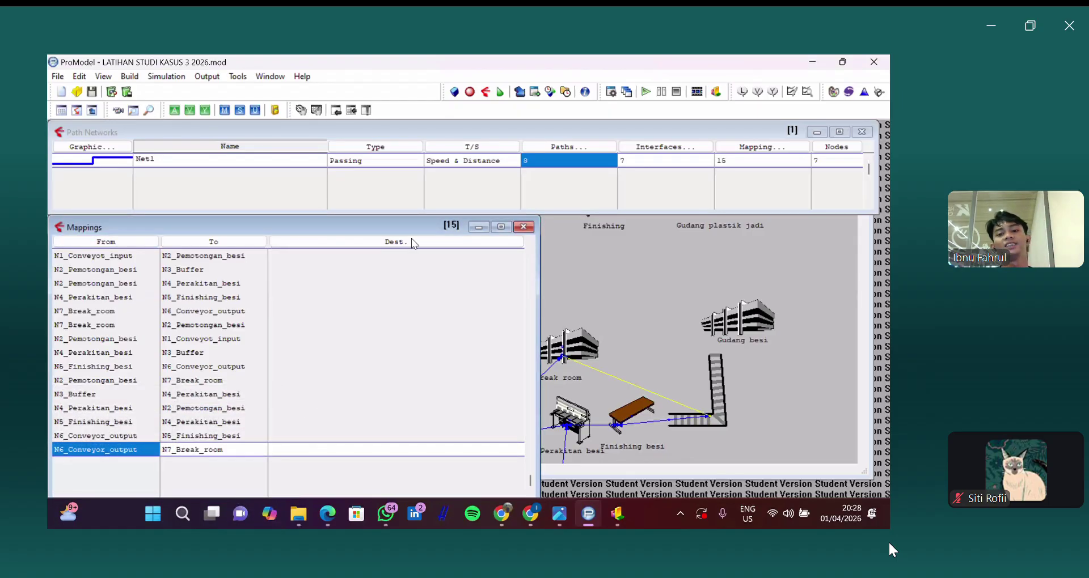
# Step: Compare the completed mappings with the operator path diagram in the case study PDF and with the model layout
pyautogui.click(58, 78)
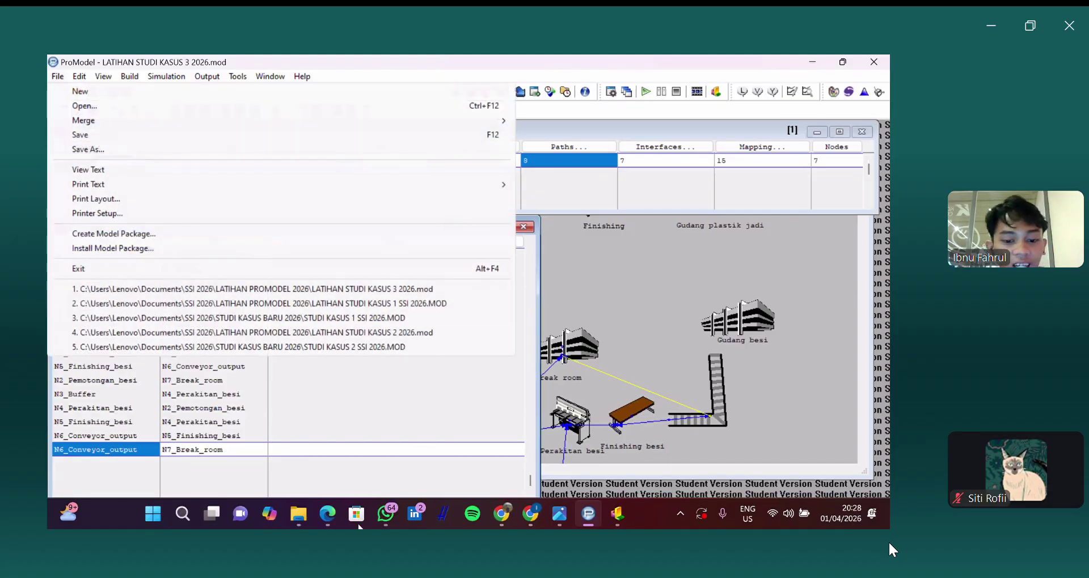
pyautogui.press('Escape')
pyautogui.hotkey('alt', 'Tab')
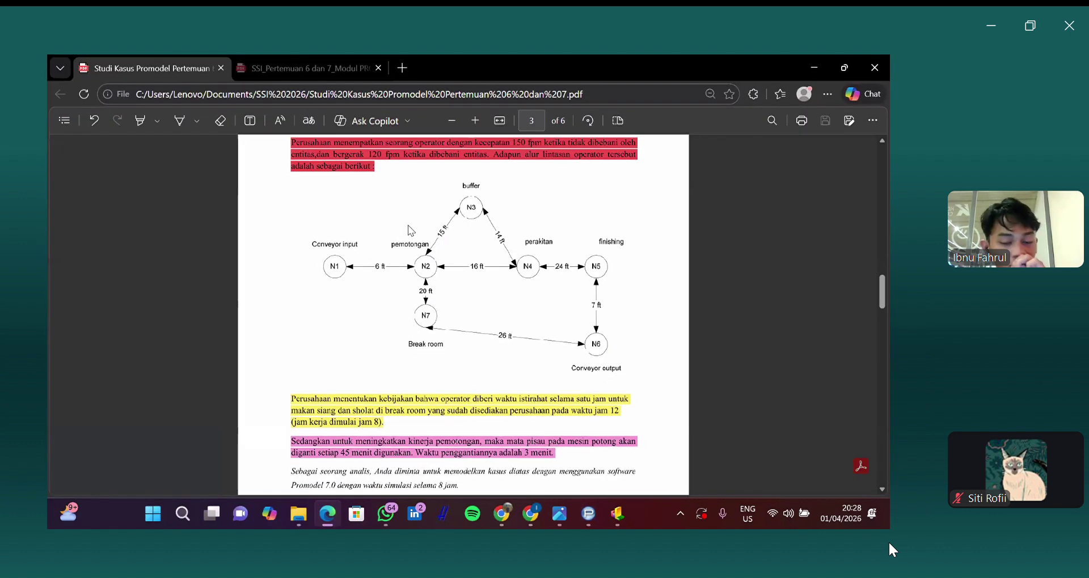
pyautogui.hotkey('alt', 'Tab')
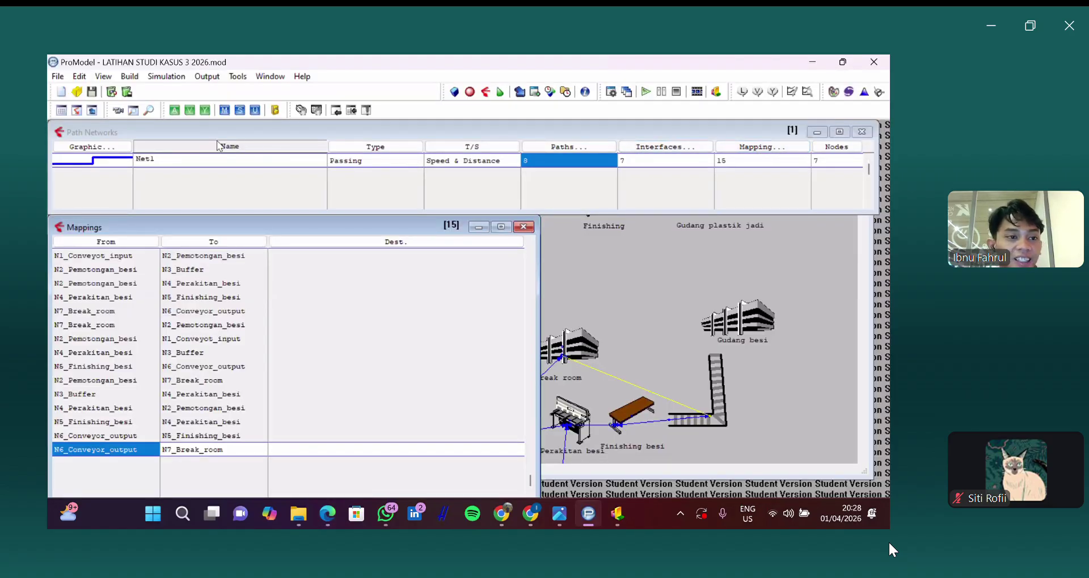
pyautogui.click(586, 234)
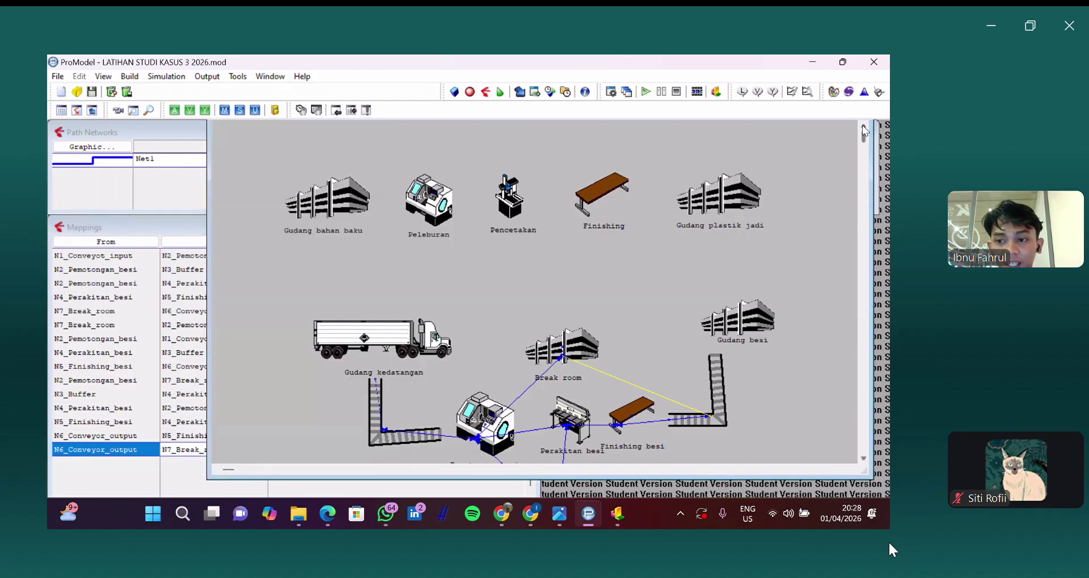
pyautogui.click(170, 125)
# Step: Rename the path network Net1 as Jalur_resource
pyautogui.hotkey('alt', 'b')
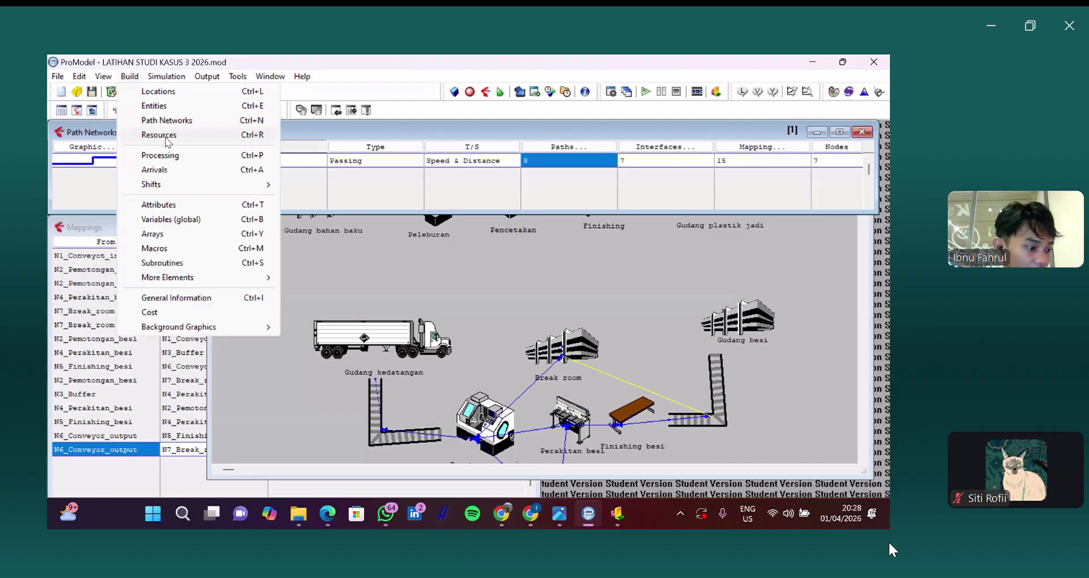
pyautogui.click(165, 136)
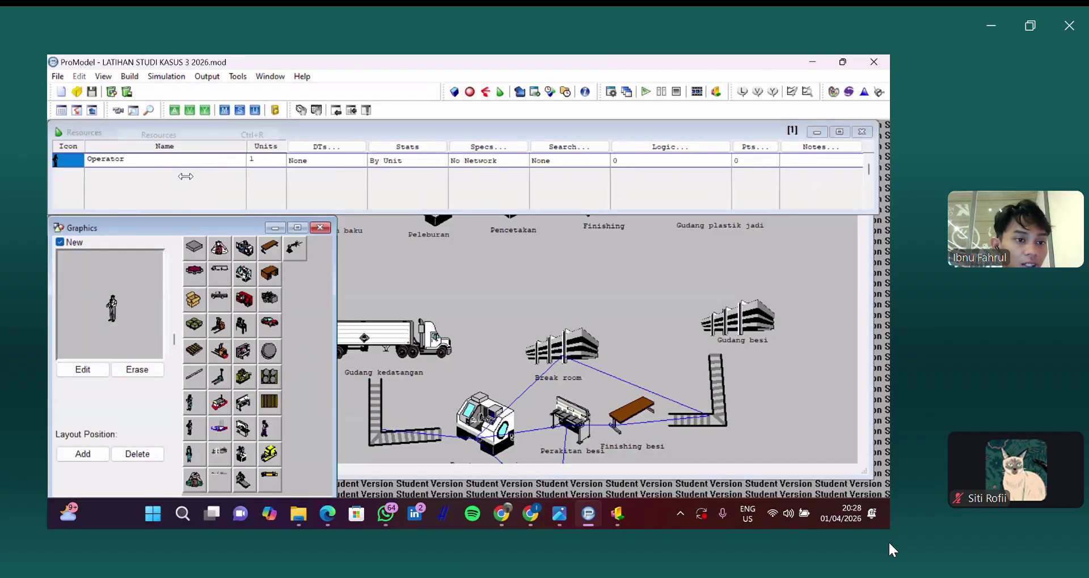
pyautogui.hotkey('alt', 'b')
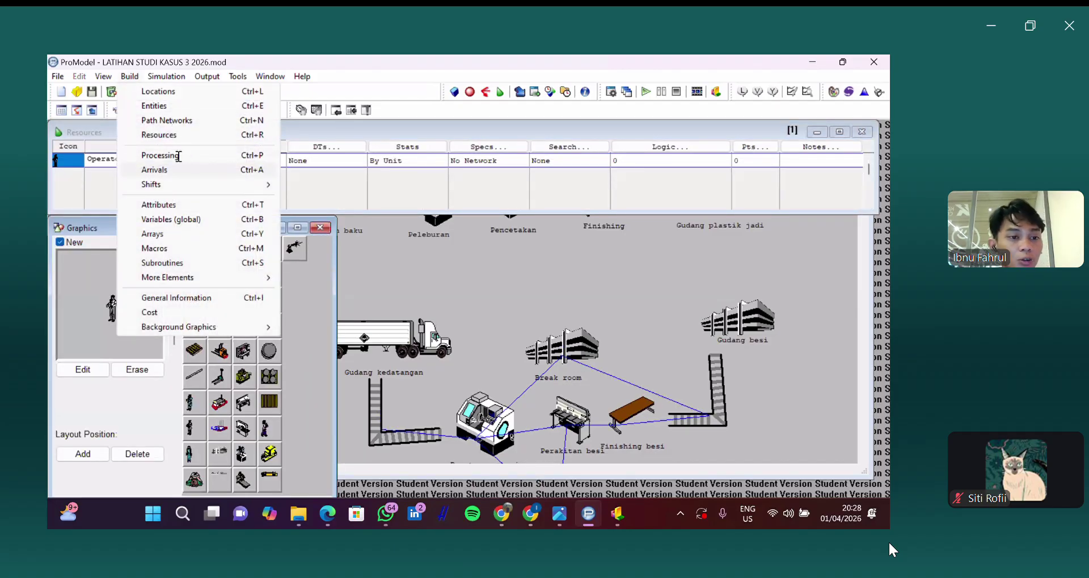
pyautogui.click(168, 120)
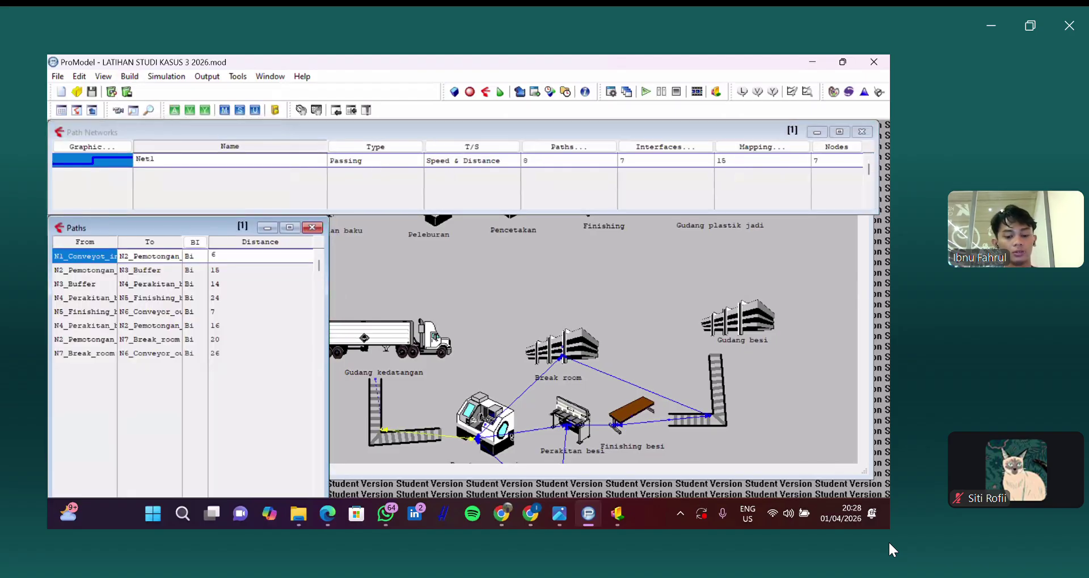
pyautogui.write('Jalur_resourc')
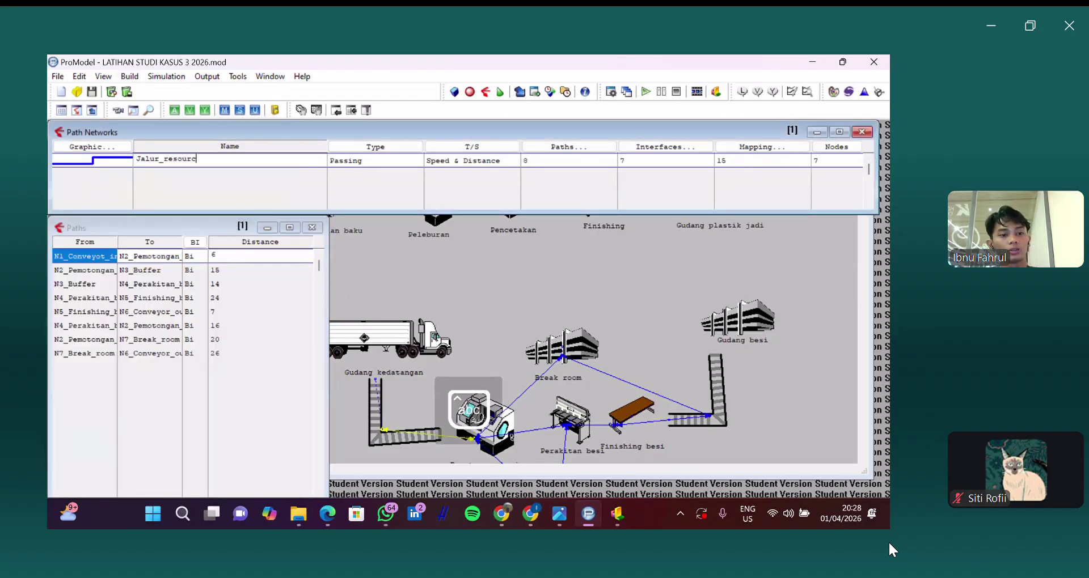
pyautogui.write('e')
pyautogui.press('capslock')
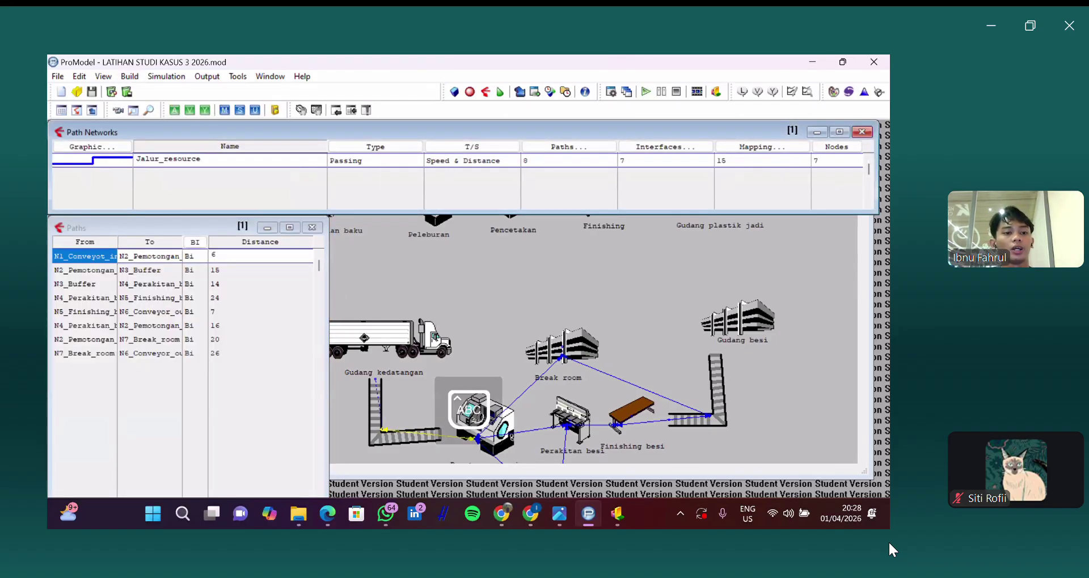
# Step: Assign the Operator resource to the Jalur_resource path network with N7_Break_room as its home node
pyautogui.click(129, 76)
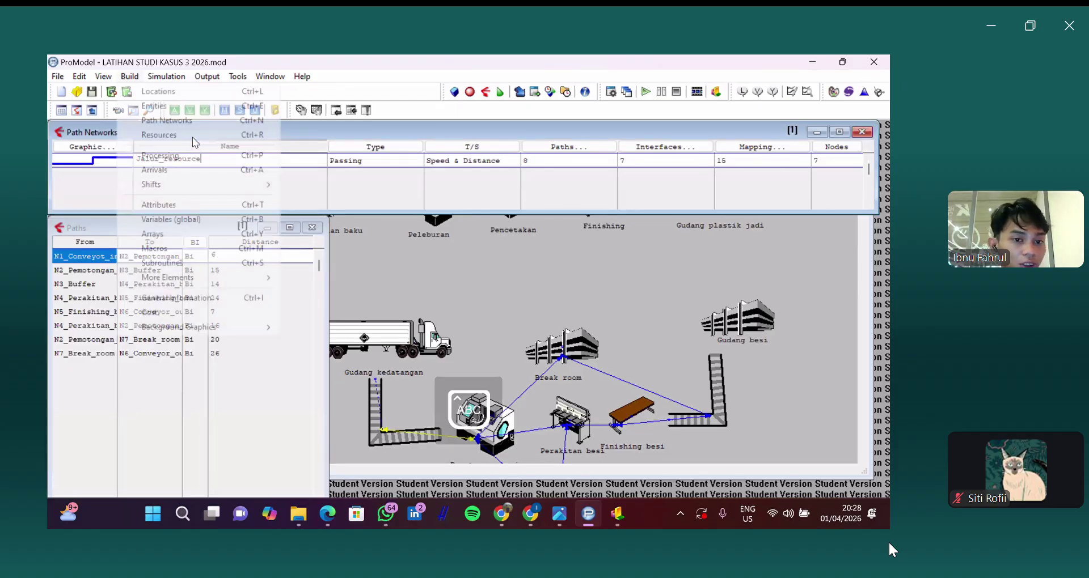
pyautogui.click(193, 136)
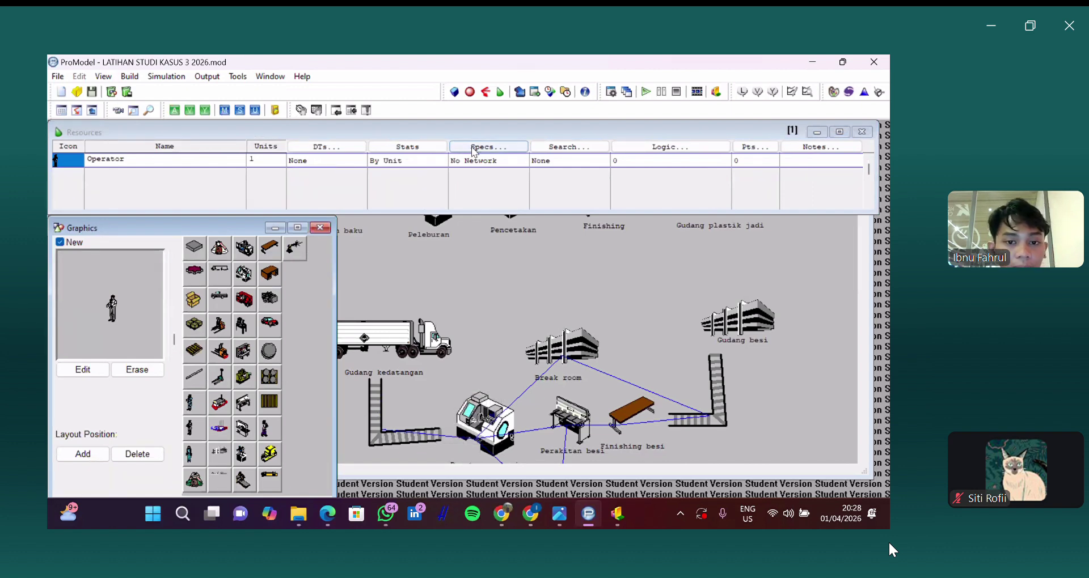
pyautogui.click(429, 188)
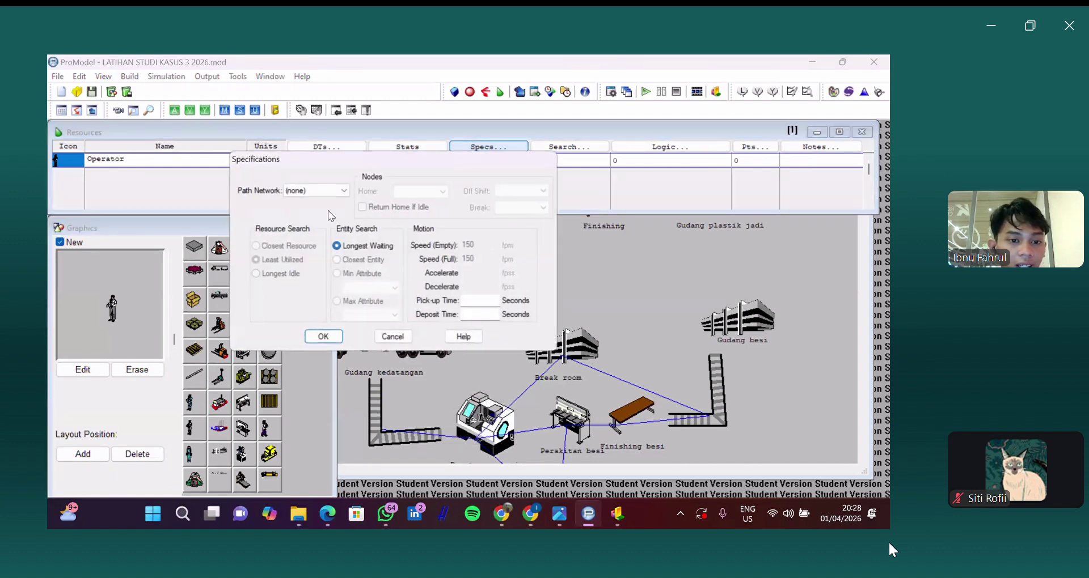
pyautogui.click(343, 191)
pyautogui.click(328, 210)
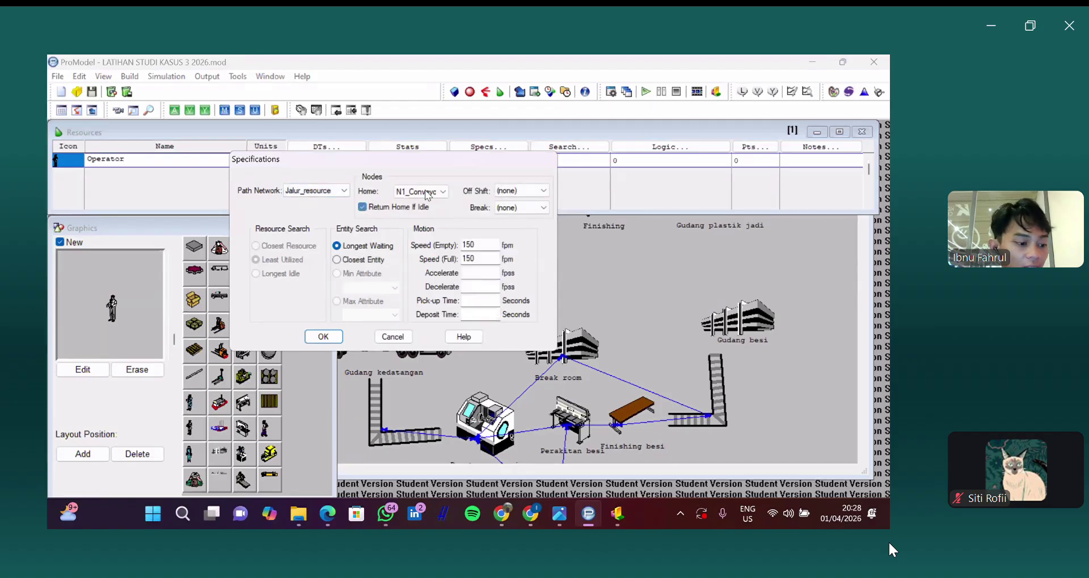
pyautogui.click(442, 192)
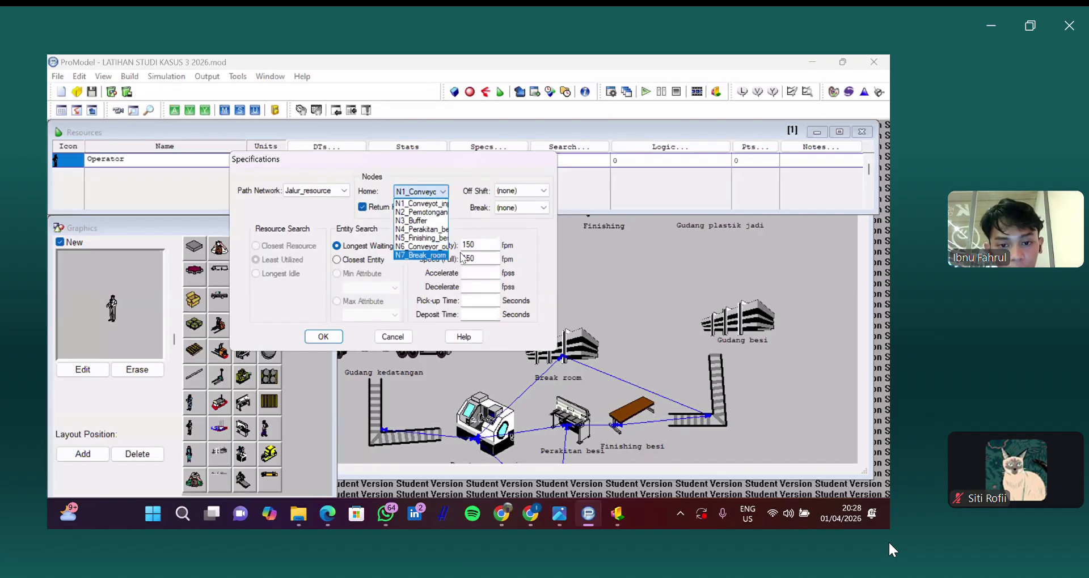
pyautogui.click(432, 255)
# Step: Check the case study PDF for the operator's speeds, break policy and the cutting machine's blade replacement rule
pyautogui.click(327, 514)
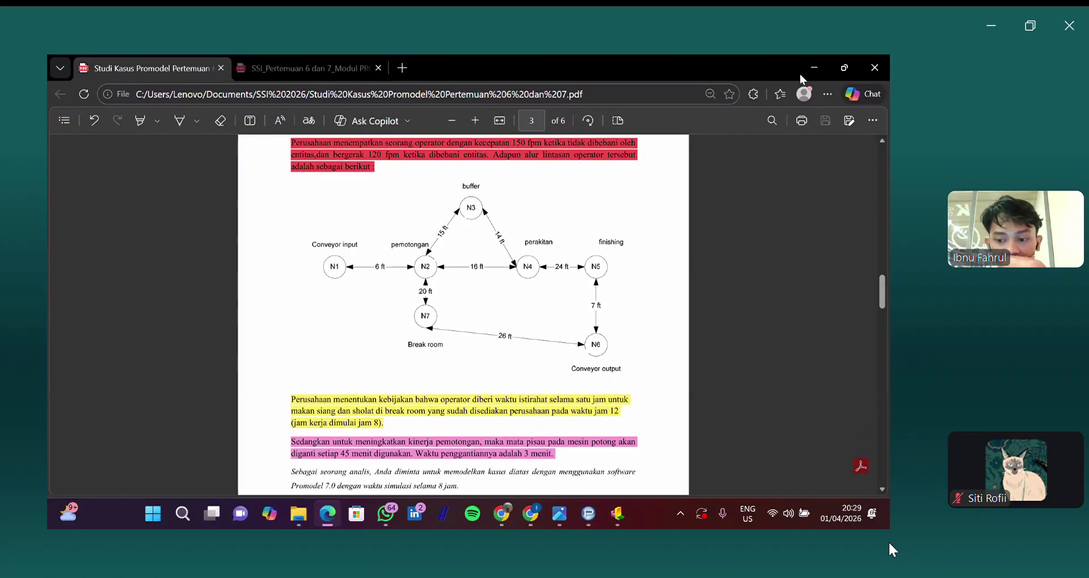
pyautogui.press('Up')
pyautogui.press('Up')
pyautogui.press('Up')
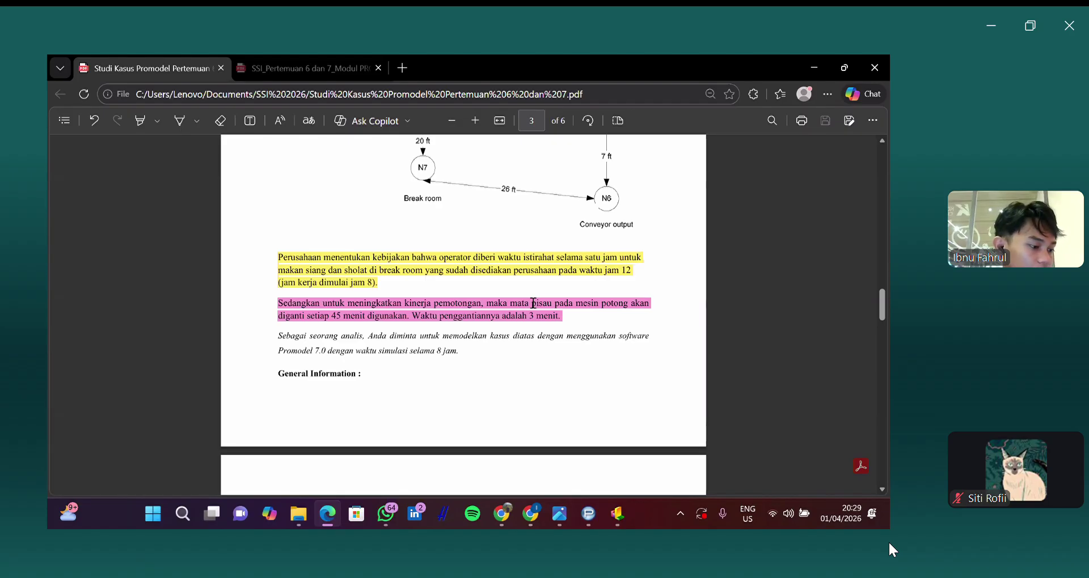
# Step: Back in ProModel, add a clock downtime to the Pemotongan_besi location with a frequency of 45 MIN
pyautogui.click(577, 517)
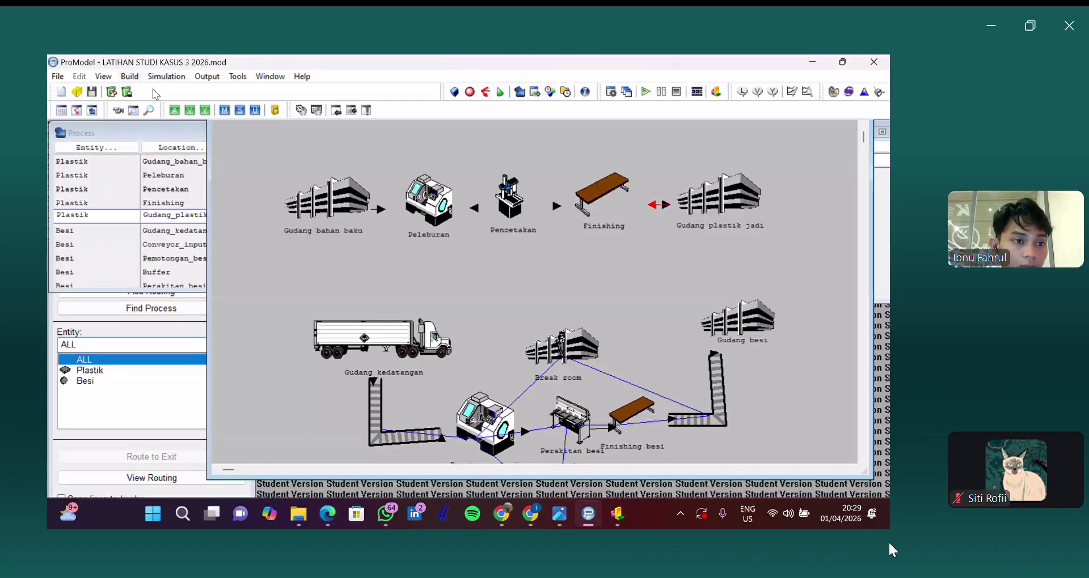
pyautogui.click(134, 78)
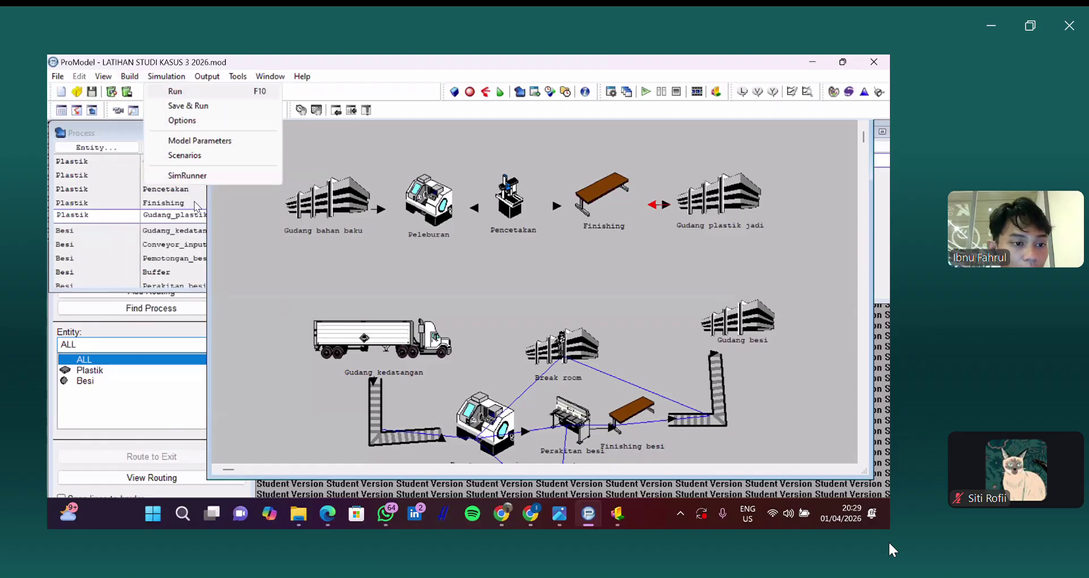
pyautogui.click(149, 92)
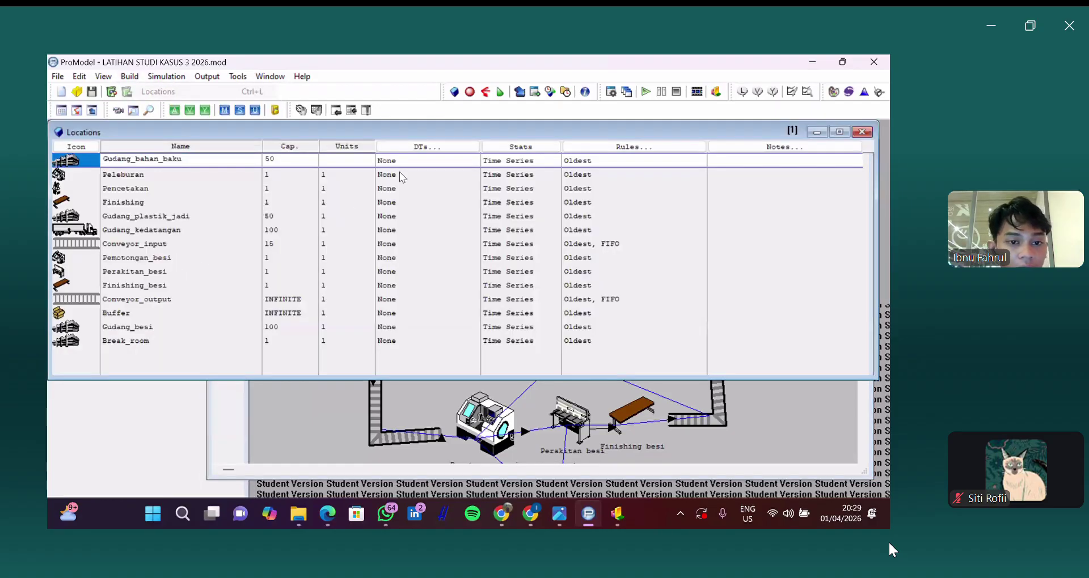
pyautogui.click(426, 147)
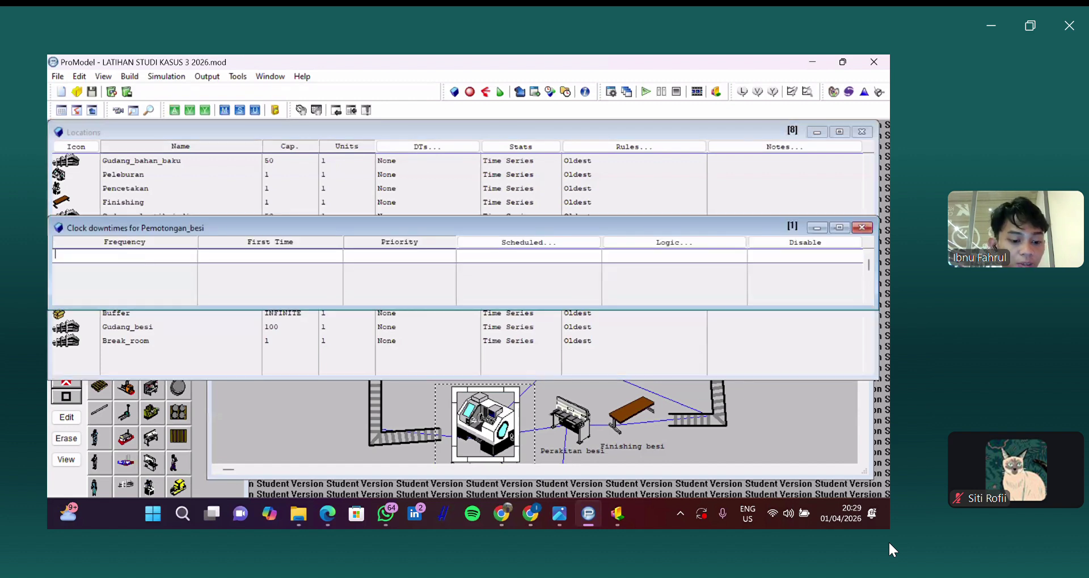
pyautogui.write('45 MIN')
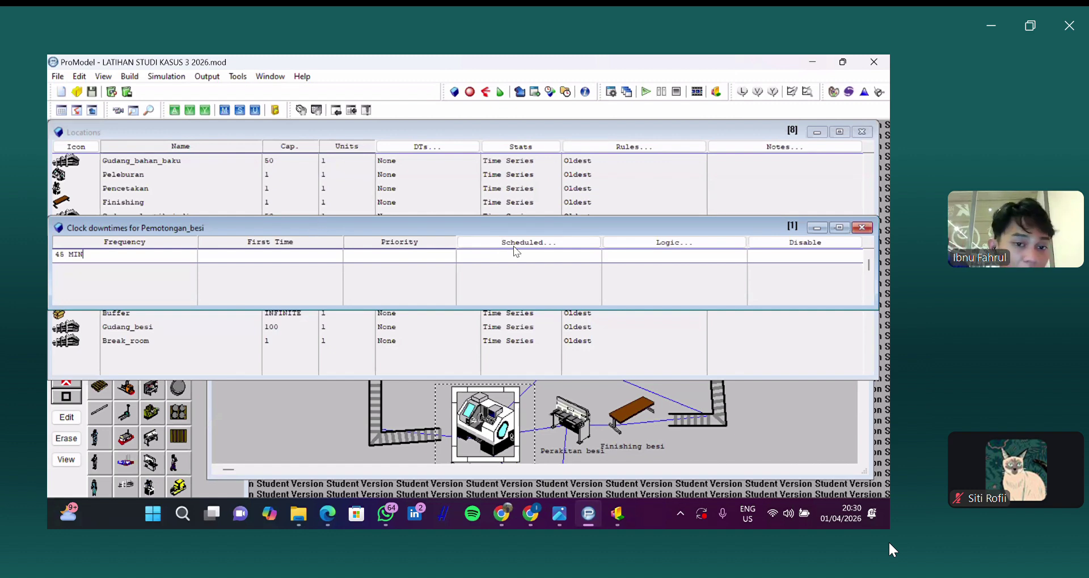
# Step: Set the Pemotongan_besi downtime's first time to 45 MIN and mark it as scheduled
pyautogui.click(292, 254)
pyautogui.write('45')
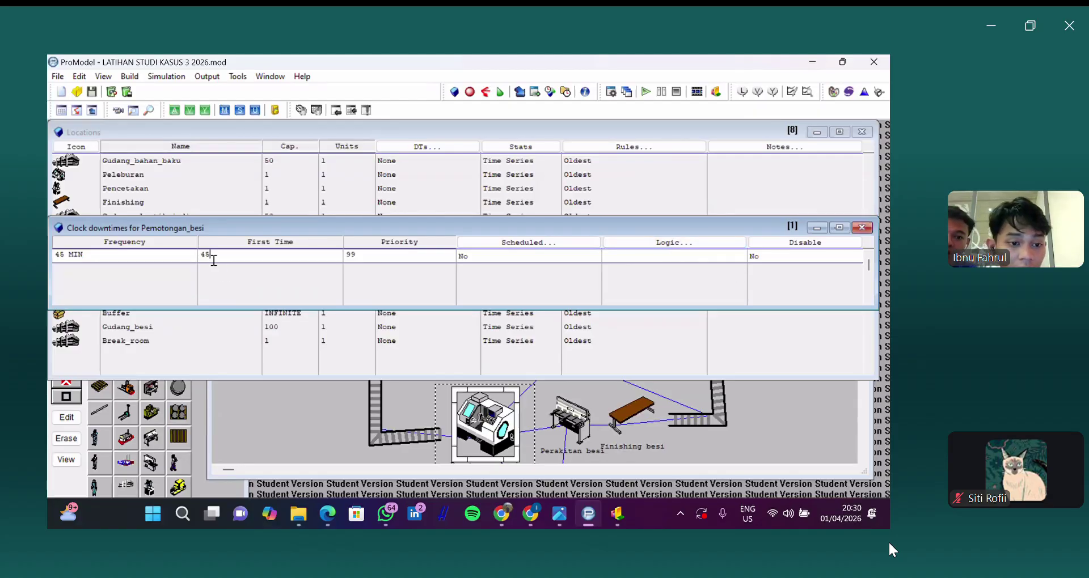
pyautogui.write(' m')
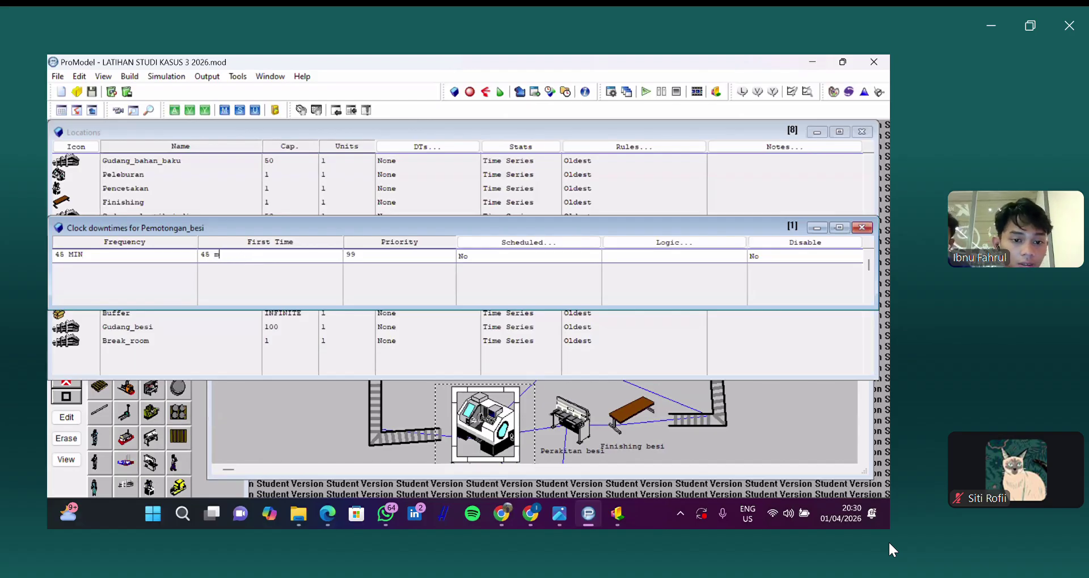
pyautogui.press('BackSpace')
pyautogui.press('capslock')
pyautogui.write('MIN')
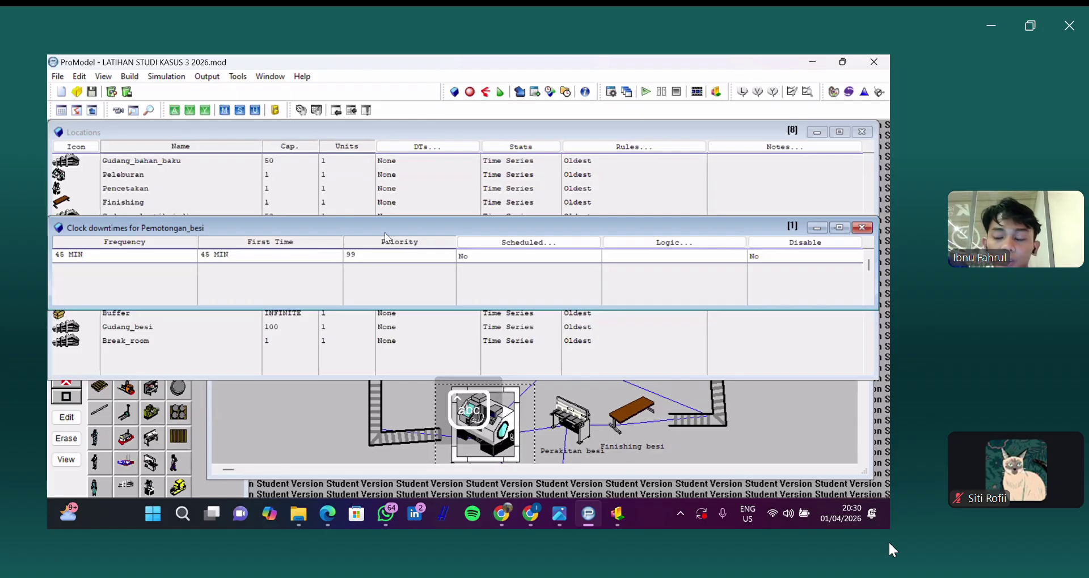
pyautogui.click(506, 241)
pyautogui.click(533, 245)
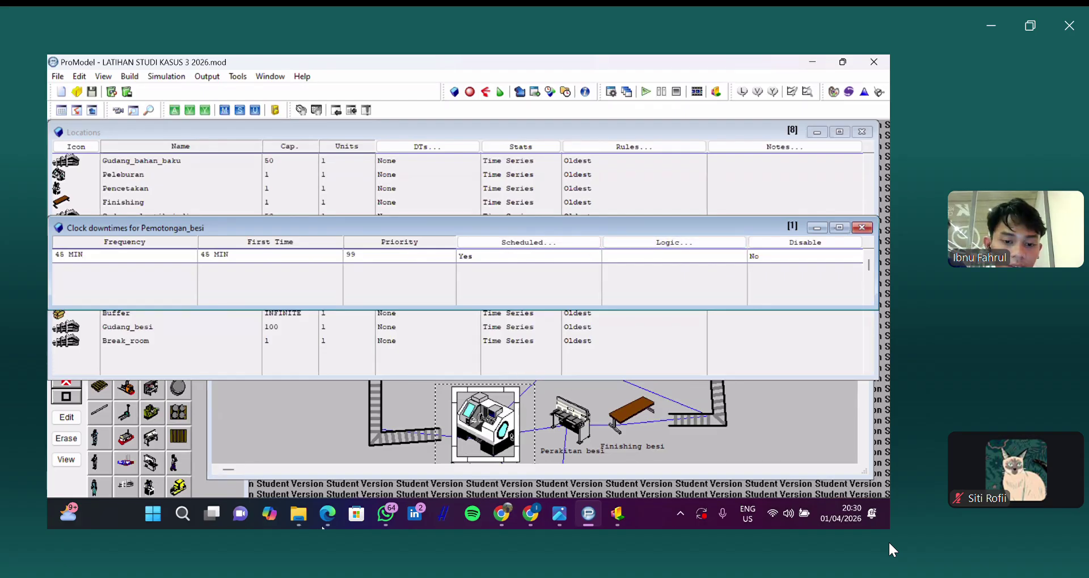
pyautogui.click(298, 514)
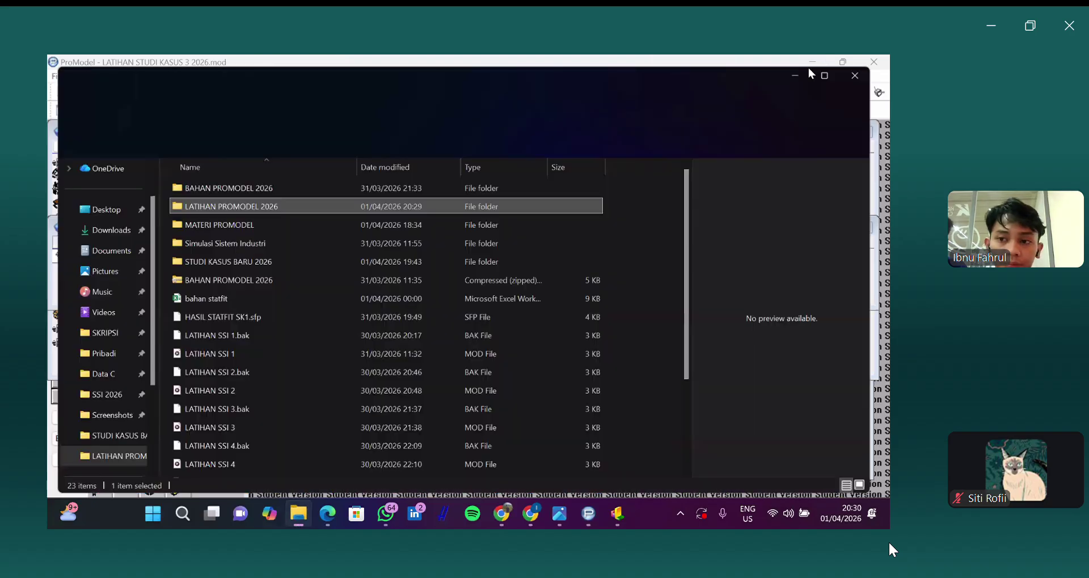
# Step: Back in ProModel, set the logic of the Pemotongan_besi clock downtime to WAIT 3 MIN
pyautogui.click(809, 68)
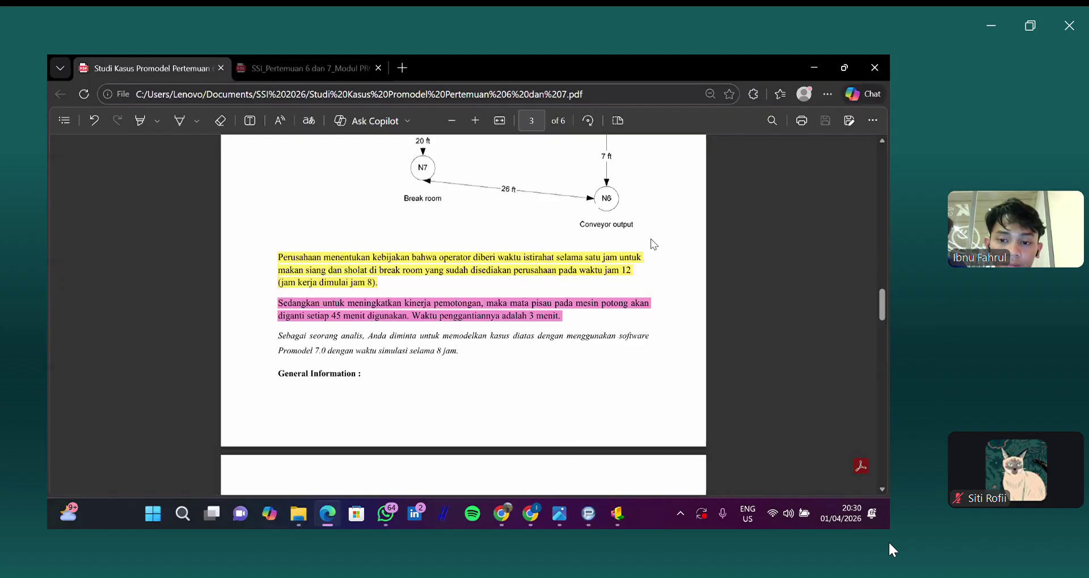
pyautogui.click(813, 68)
pyautogui.click(673, 242)
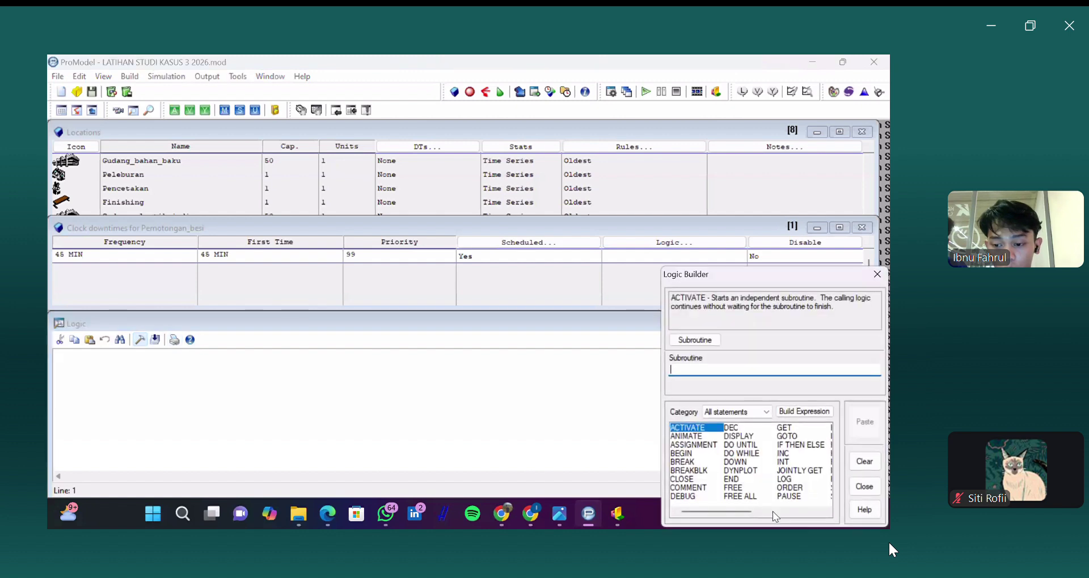
pyautogui.hscroll(2, 783, 468)
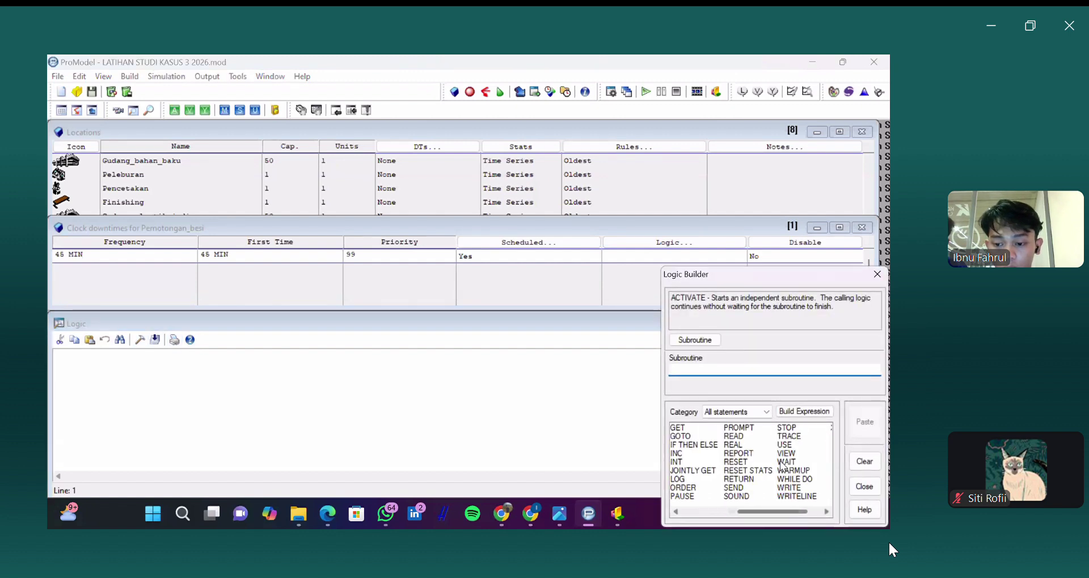
pyautogui.doubleClick(786, 462)
pyautogui.write('3')
pyautogui.click(765, 386)
pyautogui.click(864, 421)
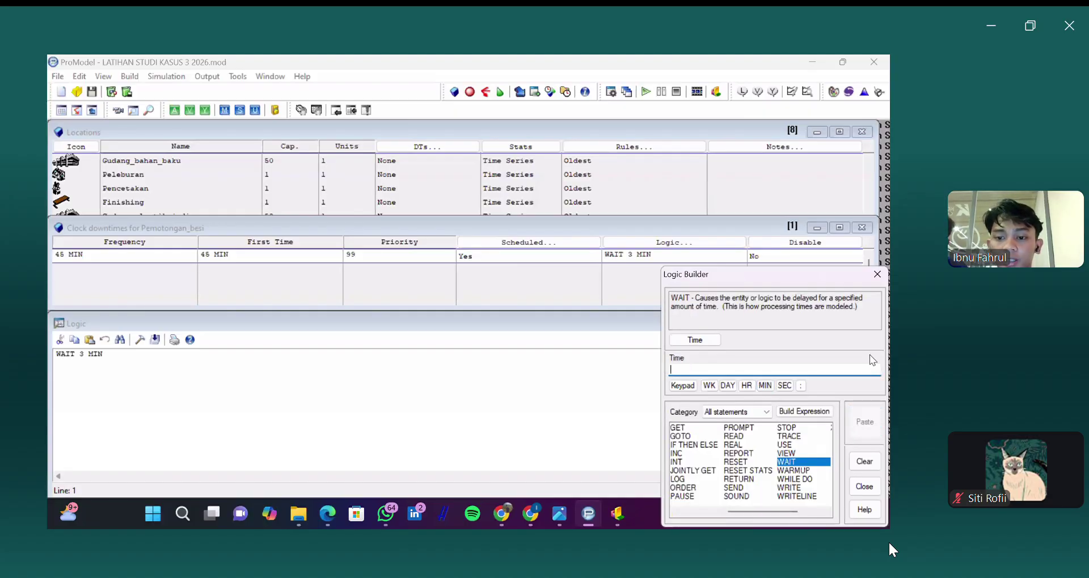
pyautogui.click(877, 274)
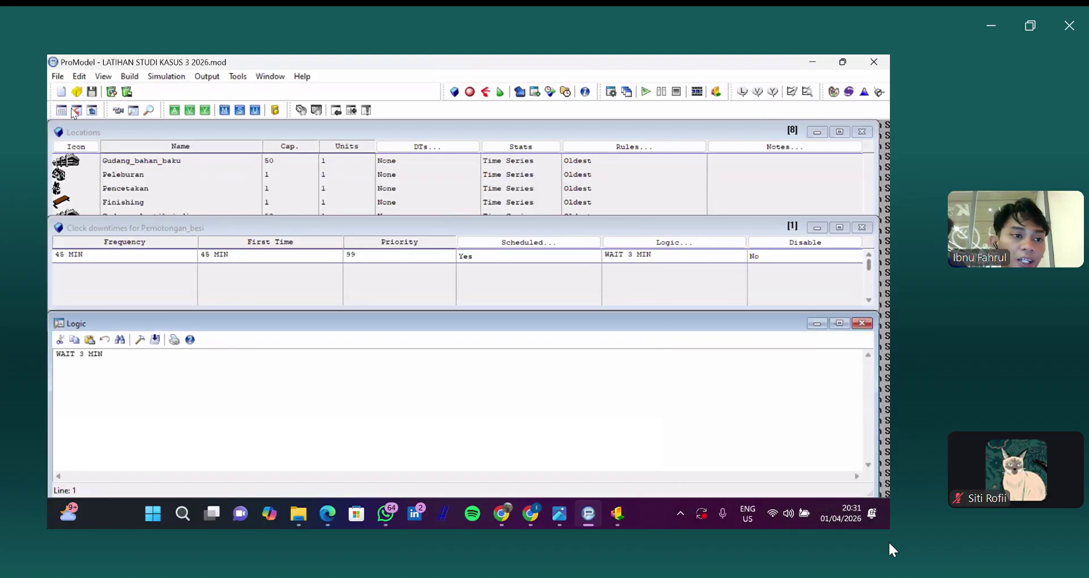
# Step: Recheck the operator break policy and the blade replacement rule in the case study PDF
pyautogui.click(57, 76)
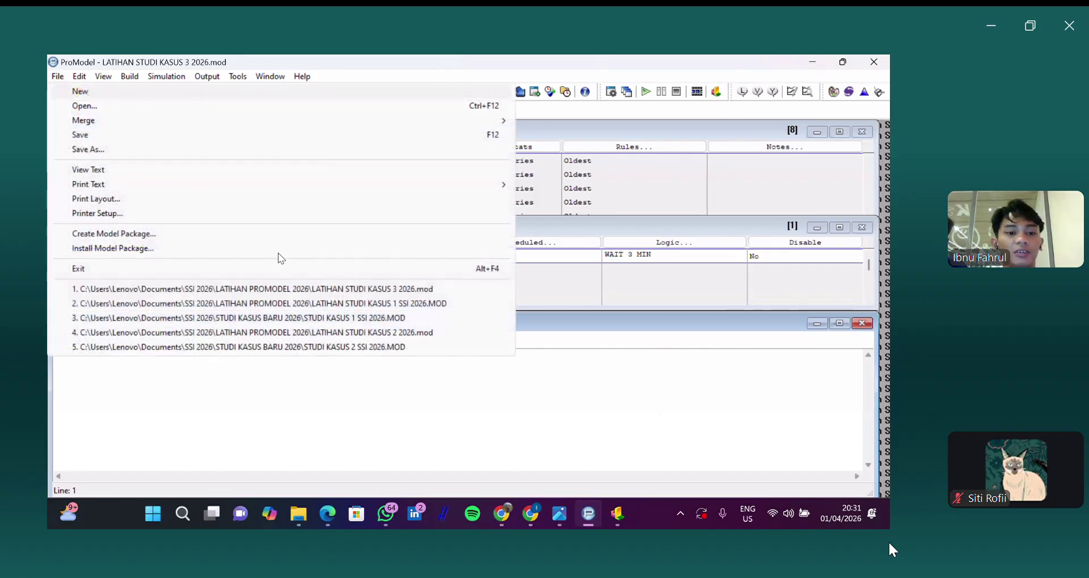
pyautogui.press('Escape')
pyautogui.click(333, 514)
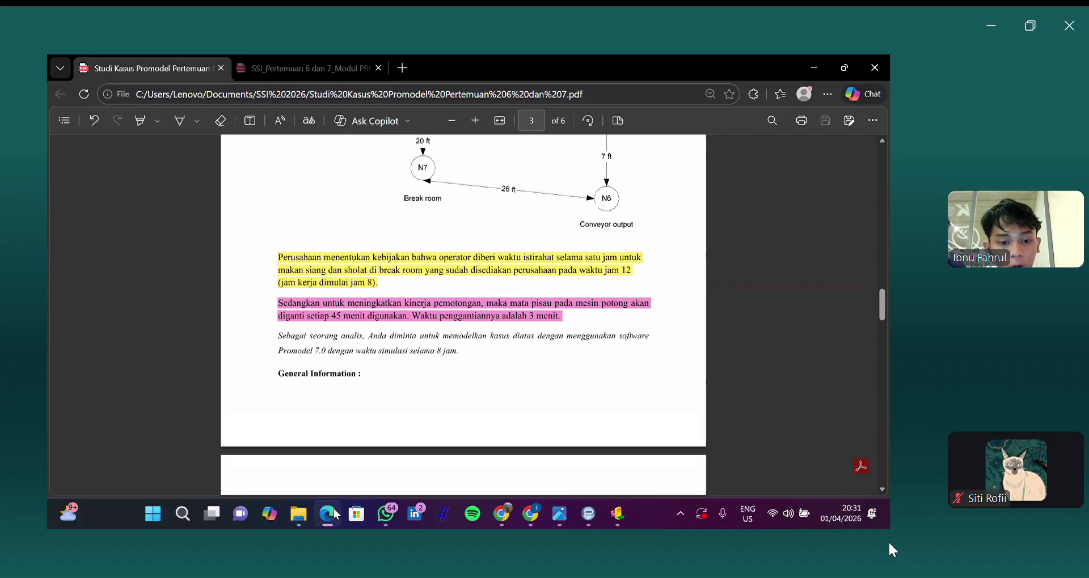
pyautogui.click(335, 515)
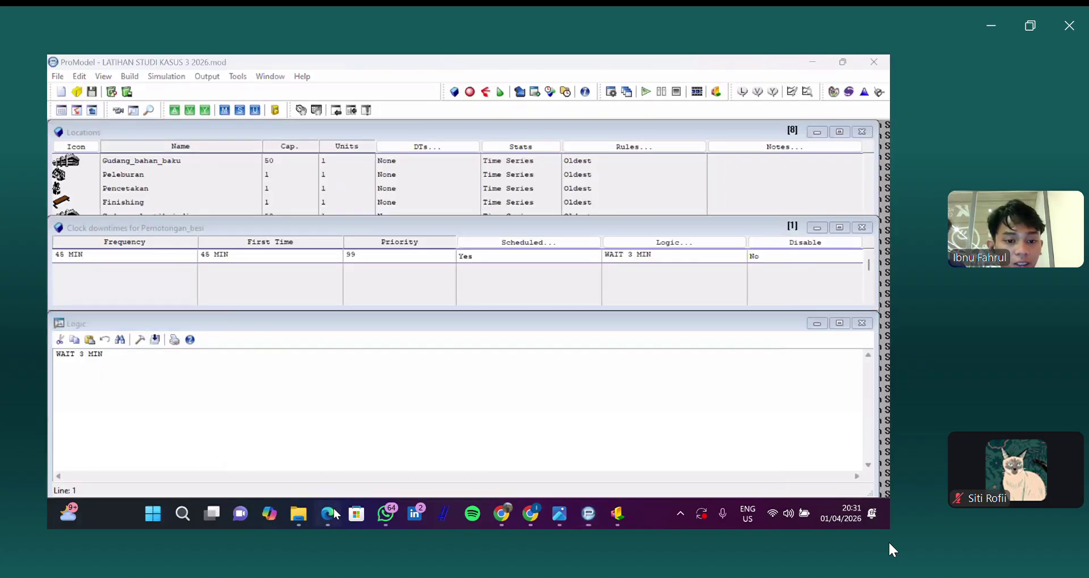
pyautogui.click(335, 514)
pyautogui.click(328, 514)
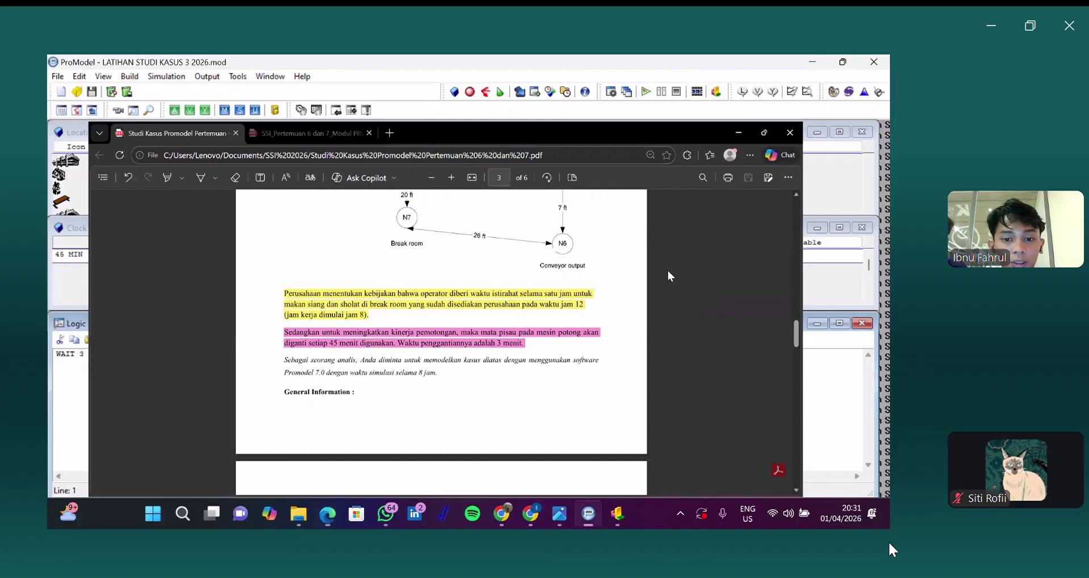
pyautogui.click(331, 515)
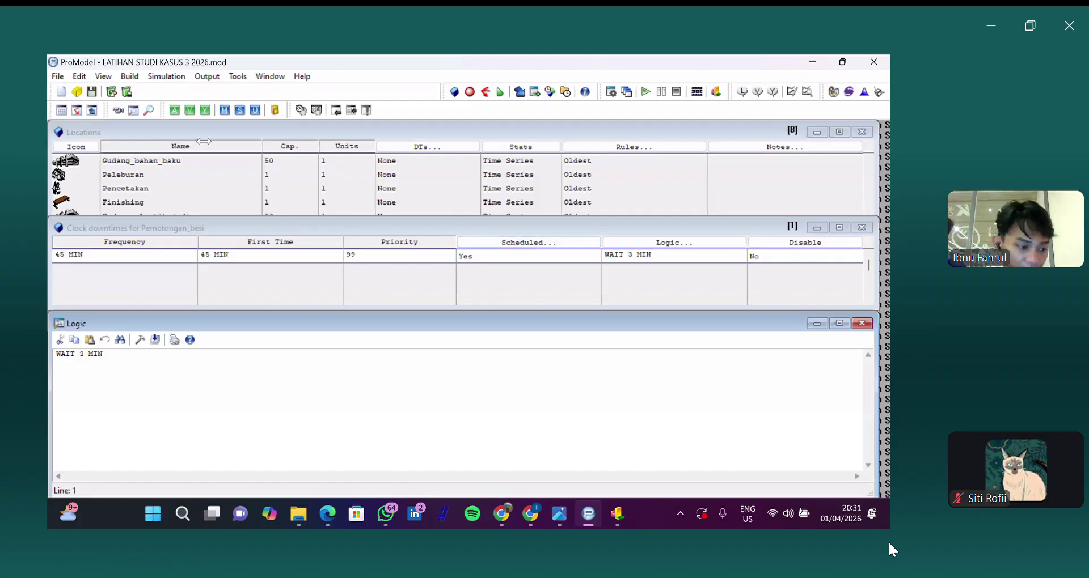
# Step: Review the Locations table's downtime entries and the Operator resource's settings
pyautogui.click(131, 78)
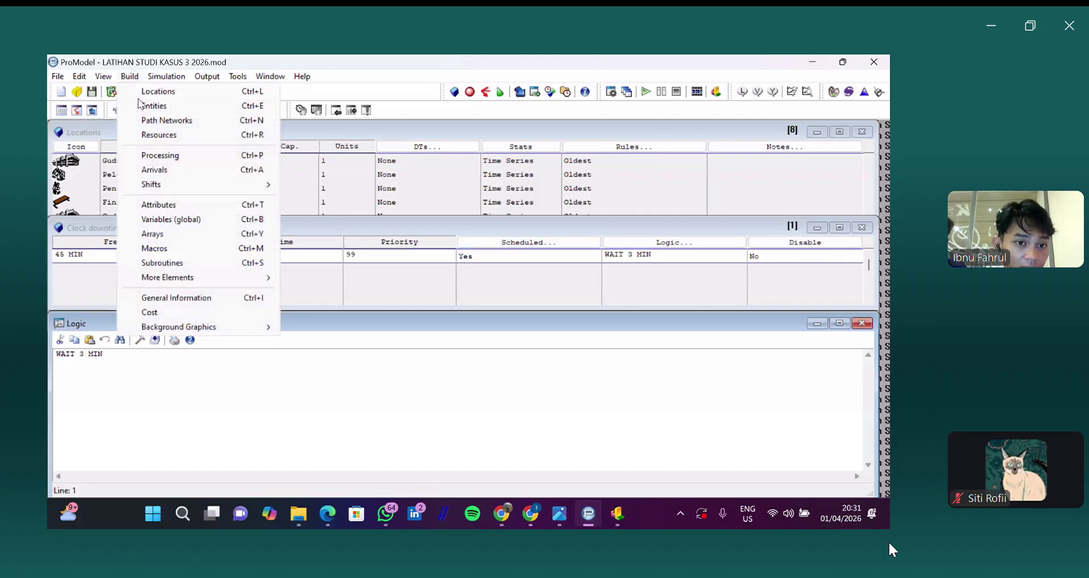
pyautogui.click(156, 91)
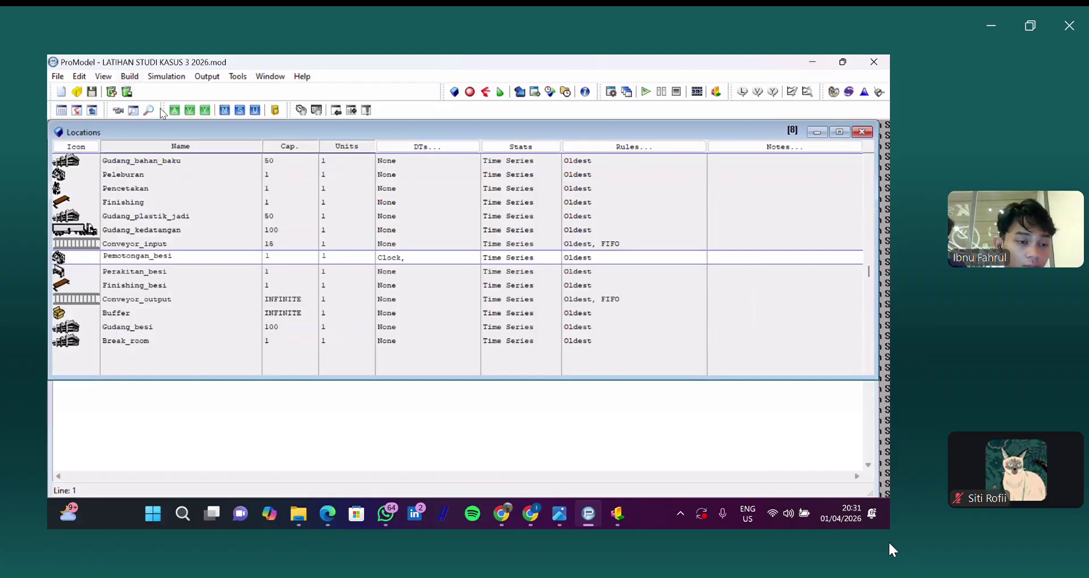
pyautogui.click(129, 77)
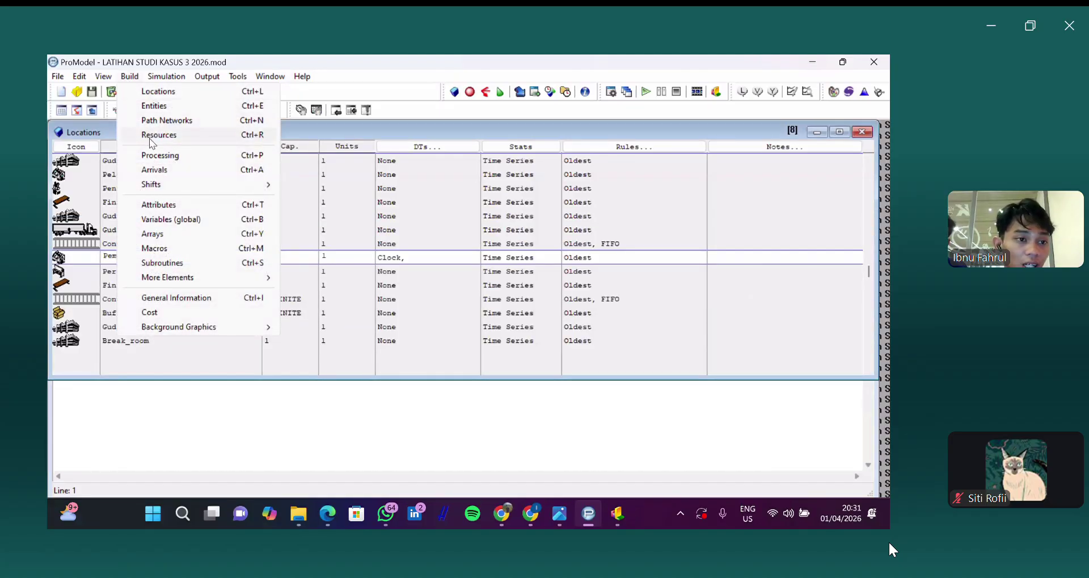
pyautogui.click(151, 136)
pyautogui.click(130, 77)
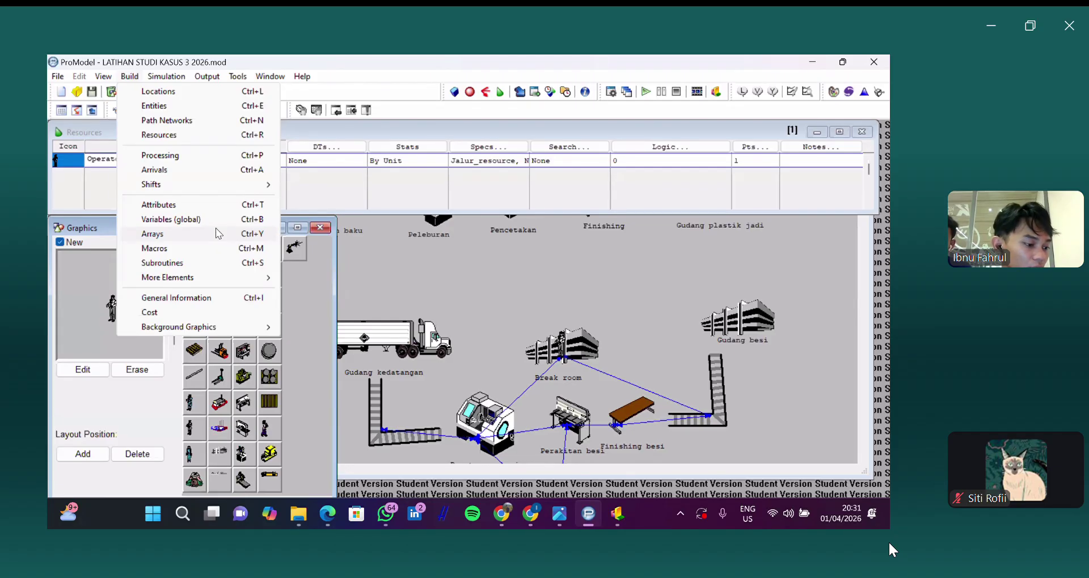
pyautogui.click(309, 142)
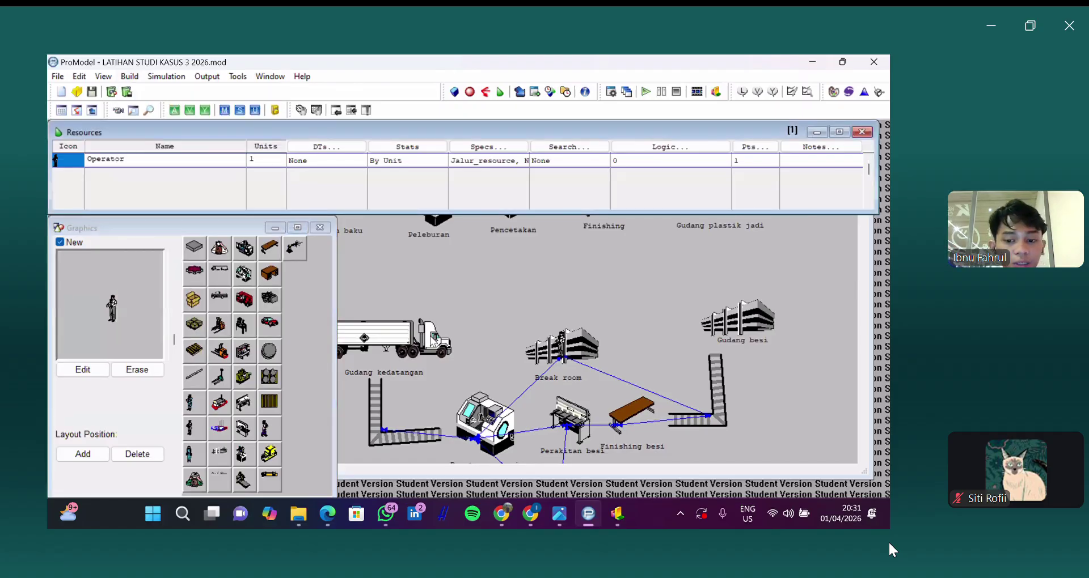
# Step: Look through the case study PDF up to the process flow diagram of Study Kasus Promodel 4
pyautogui.click(328, 515)
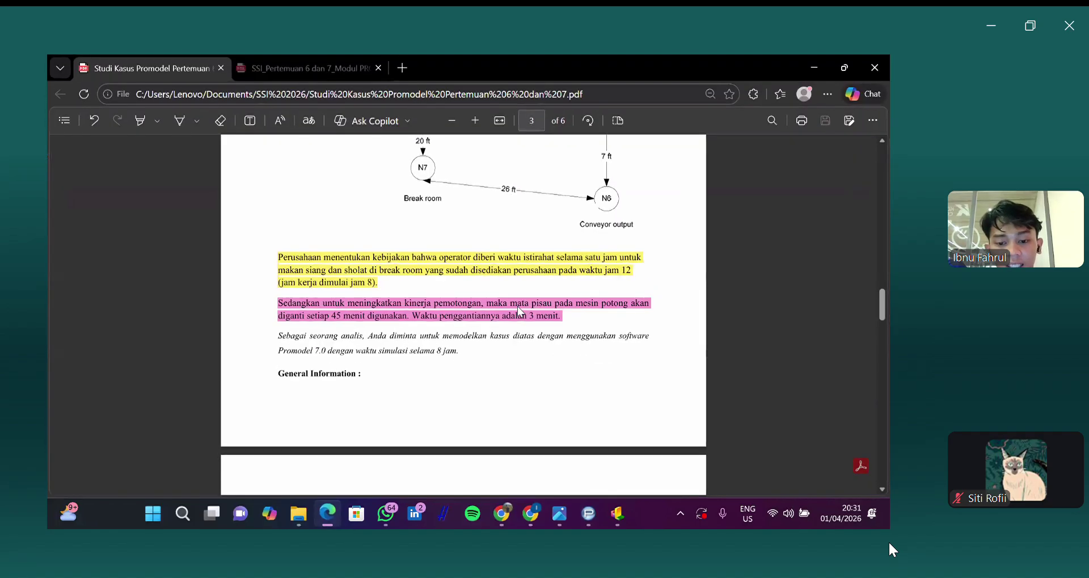
pyautogui.scroll(3, 550, 290)
pyautogui.scroll(-15, 627, 238)
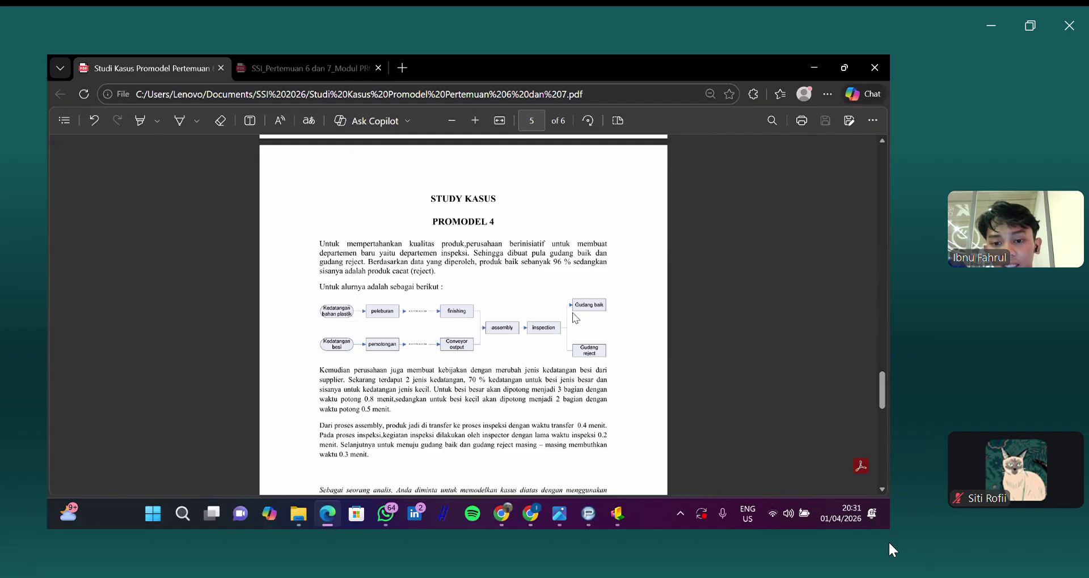
pyautogui.press('super+Down')
pyautogui.press('super+Down')
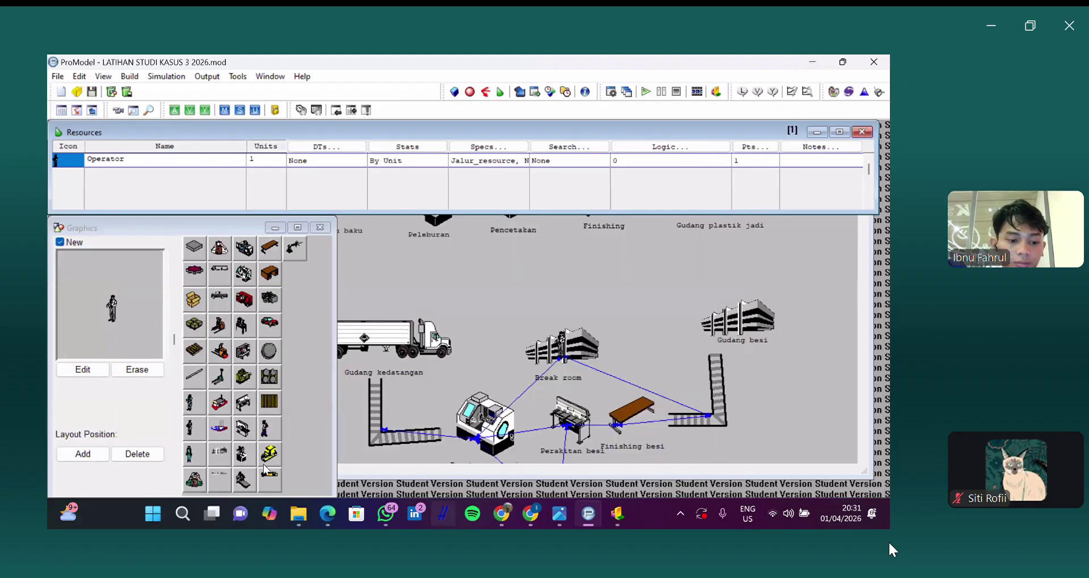
# Step: In ProModel's Locations table, rename the Gudang_besi location as Assembly
pyautogui.click(224, 473)
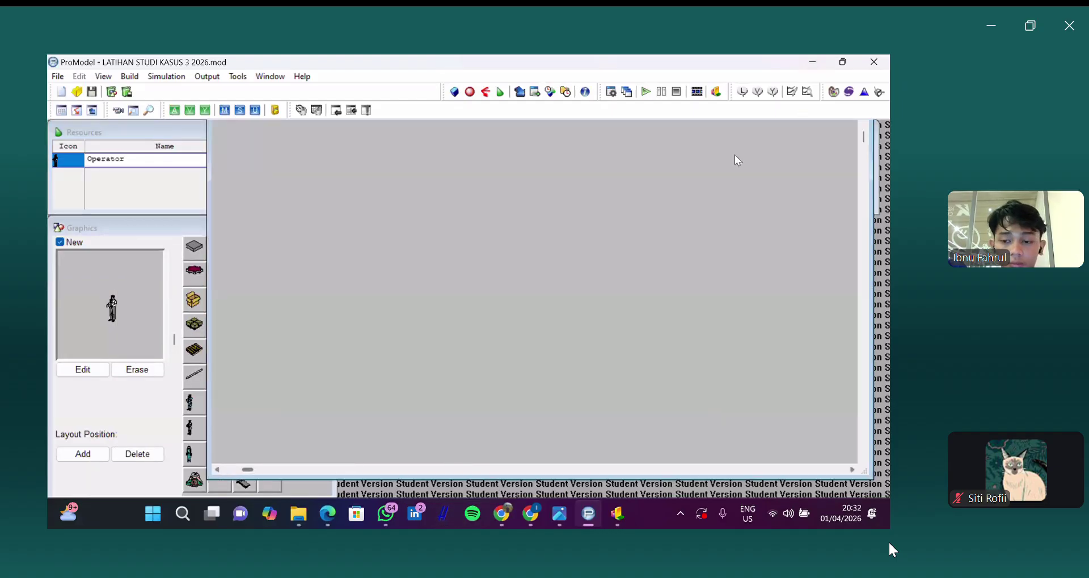
pyautogui.click(130, 76)
pyautogui.click(150, 92)
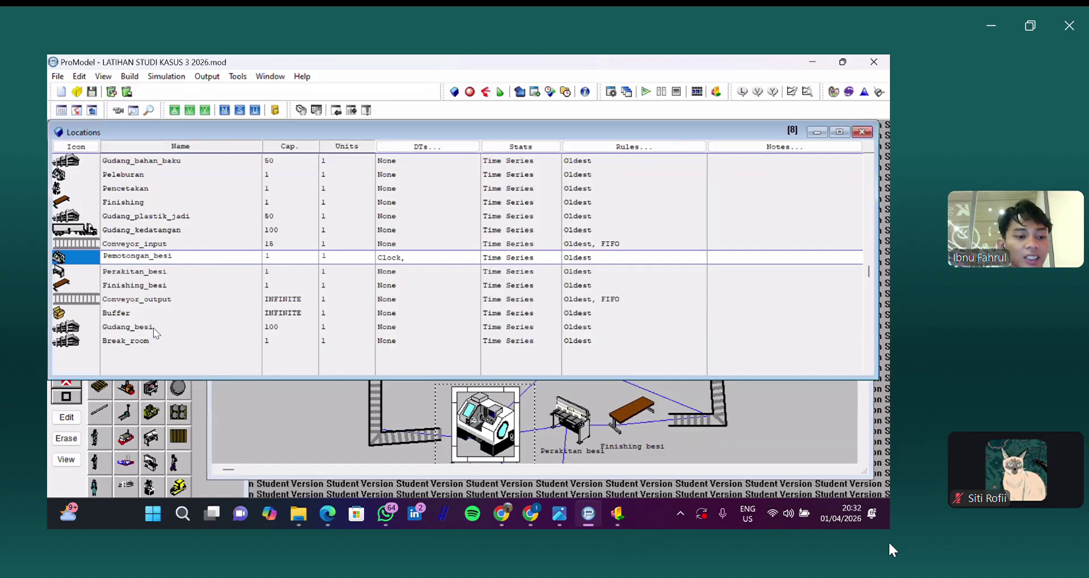
pyautogui.click(153, 328)
pyautogui.press('BackSpace')
pyautogui.press('BackSpace')
pyautogui.press('BackSpace')
pyautogui.press('BackSpace')
pyautogui.press('BackSpace')
pyautogui.press('BackSpace')
pyautogui.press('BackSpace')
pyautogui.press('BackSpace')
pyautogui.press('BackSpace')
pyautogui.press('BackSpace')
pyautogui.press('BackSpace')
pyautogui.press('capslock')
pyautogui.write('AS')
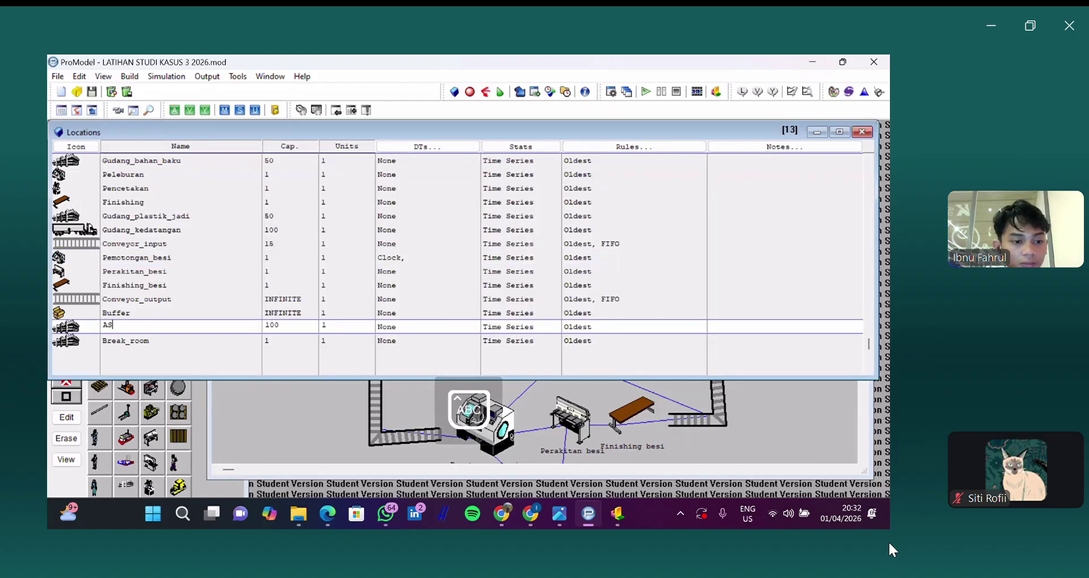
pyautogui.press('capslock')
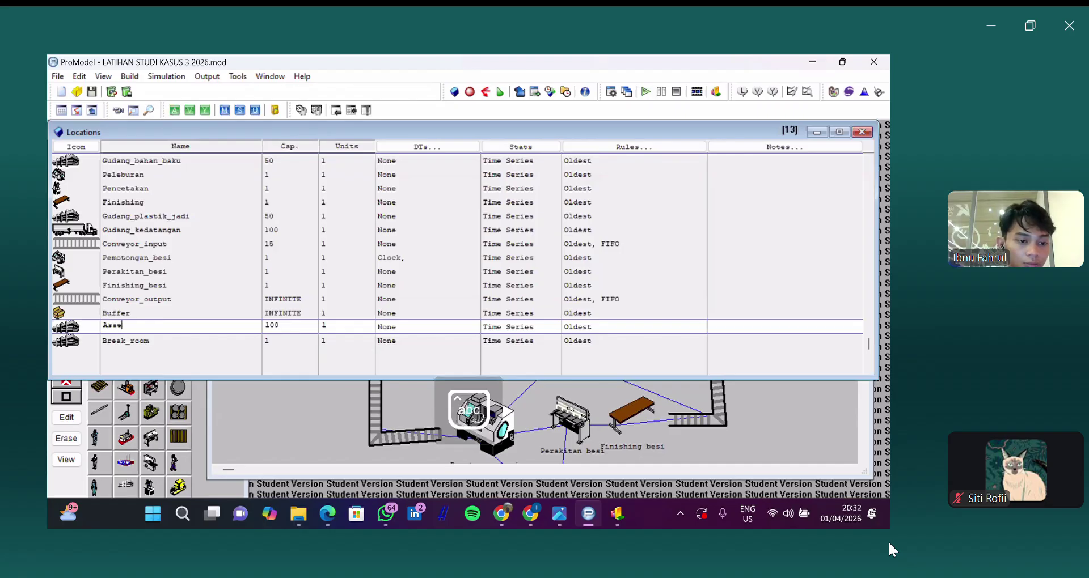
pyautogui.write('bly')
pyautogui.press('Return')
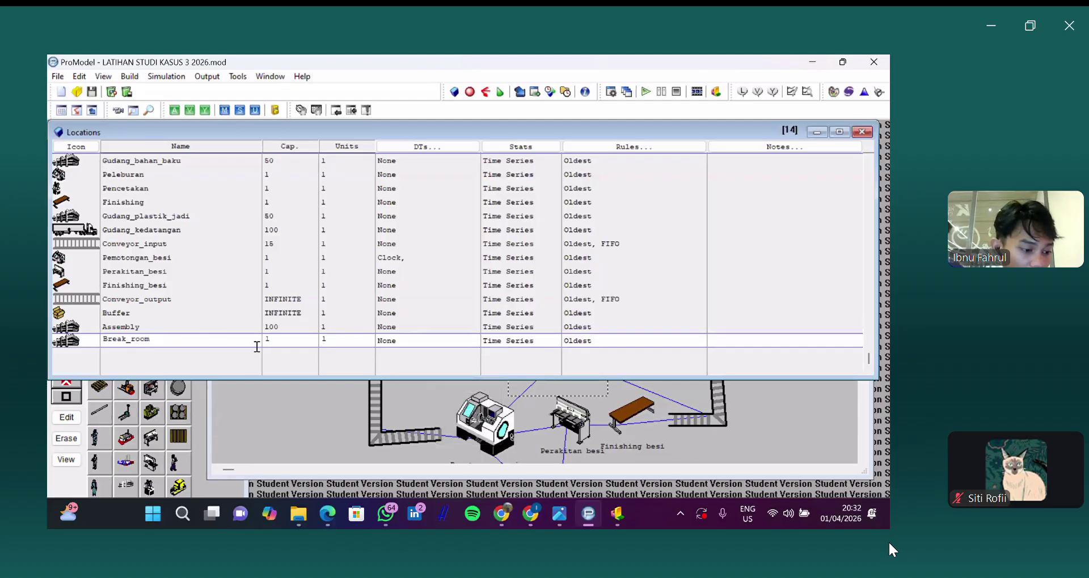
# Step: Rename the Gudang_plastik_jadi location as Gudang_produk_jadi
pyautogui.click(311, 462)
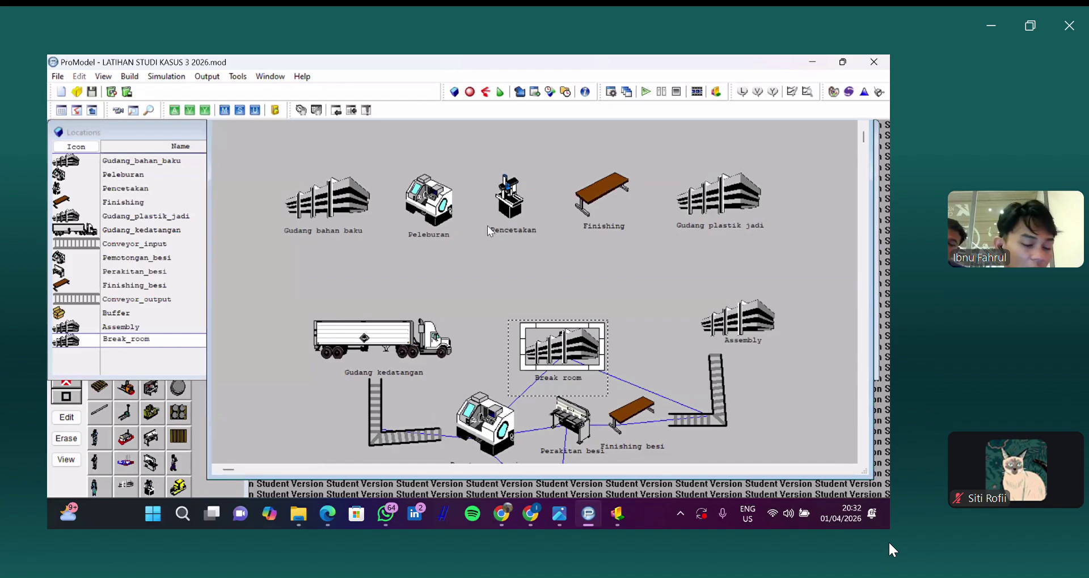
pyautogui.click(163, 128)
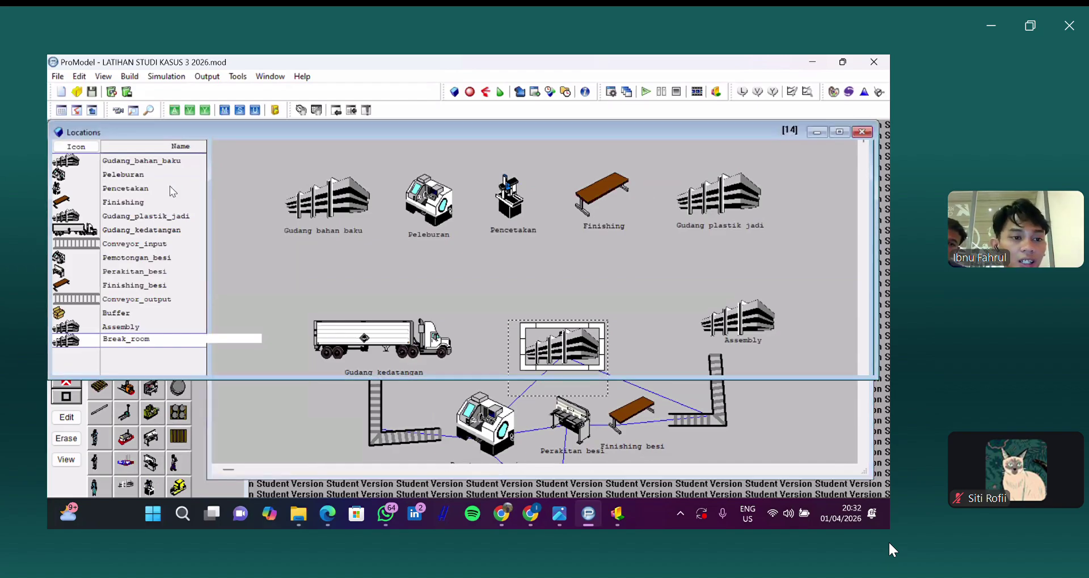
pyautogui.click(183, 216)
pyautogui.moveTo(204, 215); pyautogui.dragTo(137, 218)
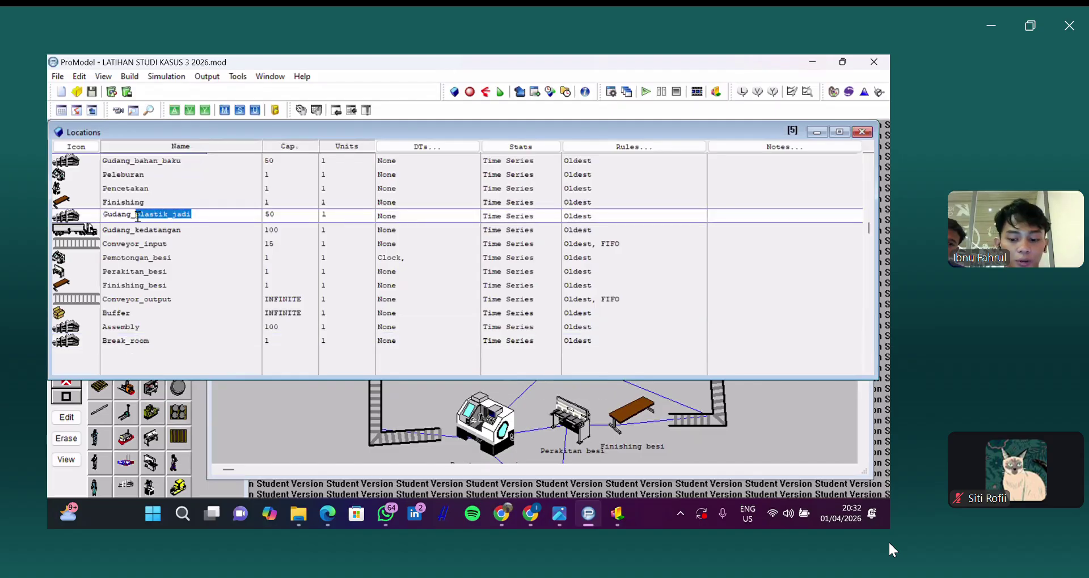
pyautogui.press('BackSpace')
pyautogui.press('BackSpace')
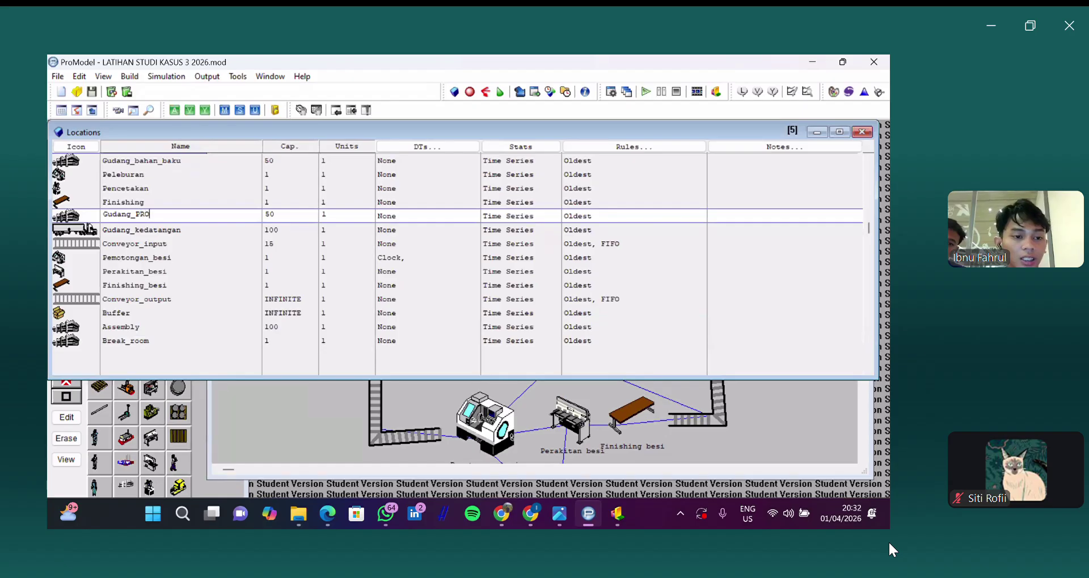
pyautogui.press('BackSpace')
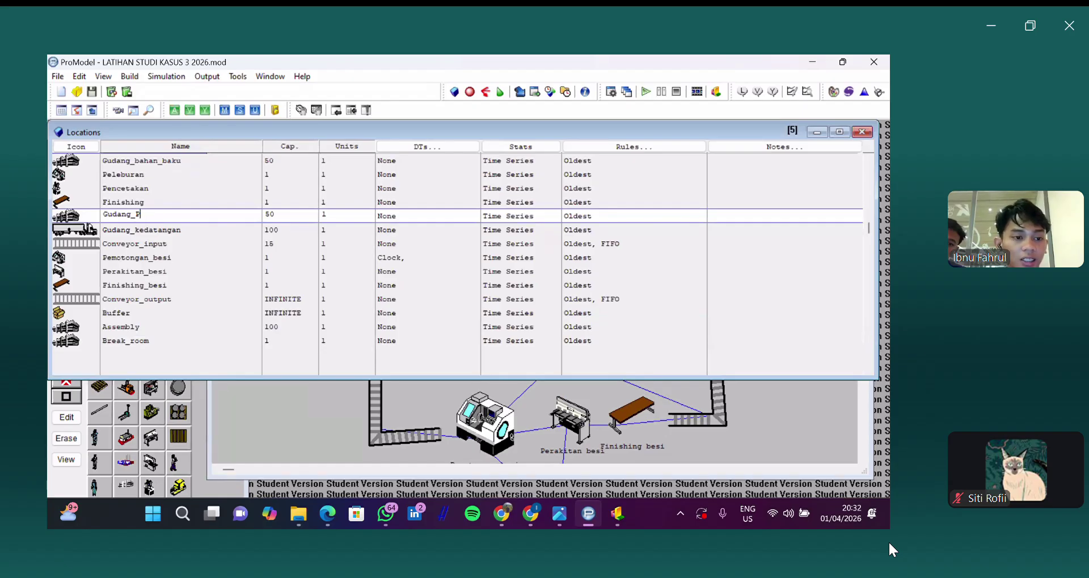
pyautogui.press('BackSpace')
pyautogui.press('capslock')
pyautogui.write('produk_jadi')
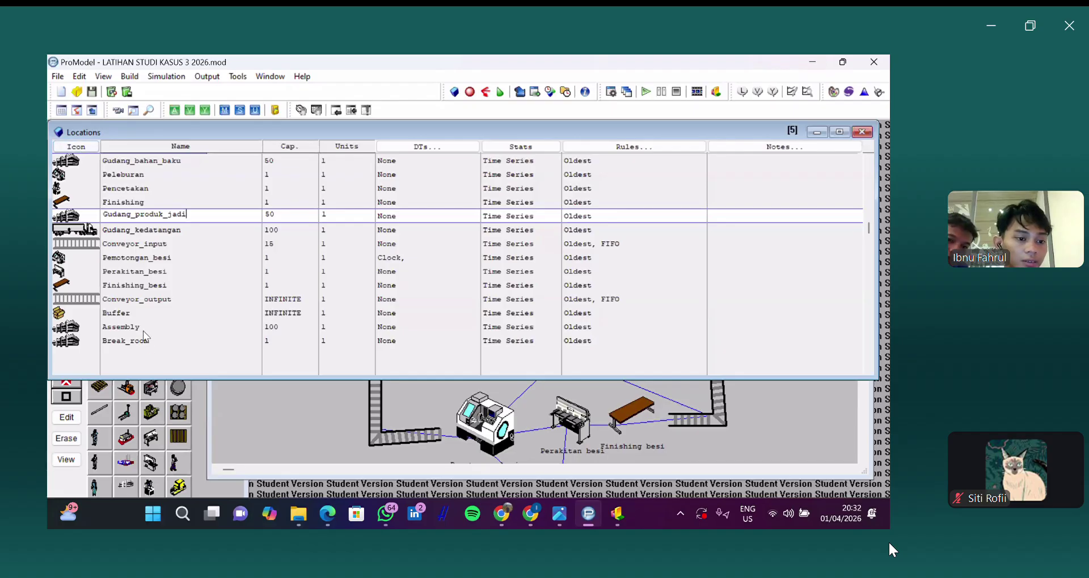
# Step: Replace the Assembly location's library graphic with the Pallet graphic
pyautogui.click(114, 328)
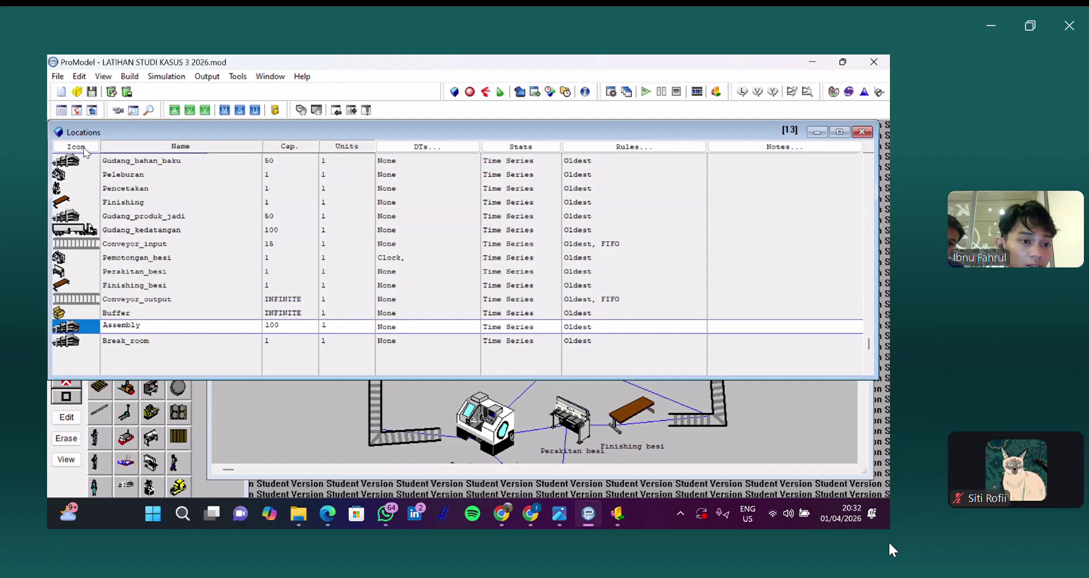
pyautogui.rightClick(125, 166)
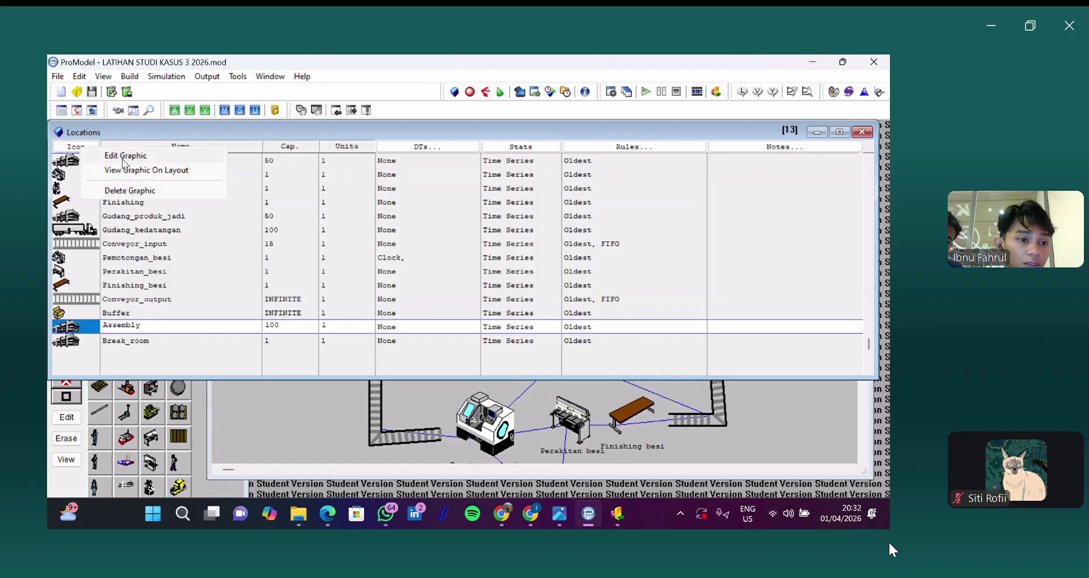
pyautogui.click(125, 158)
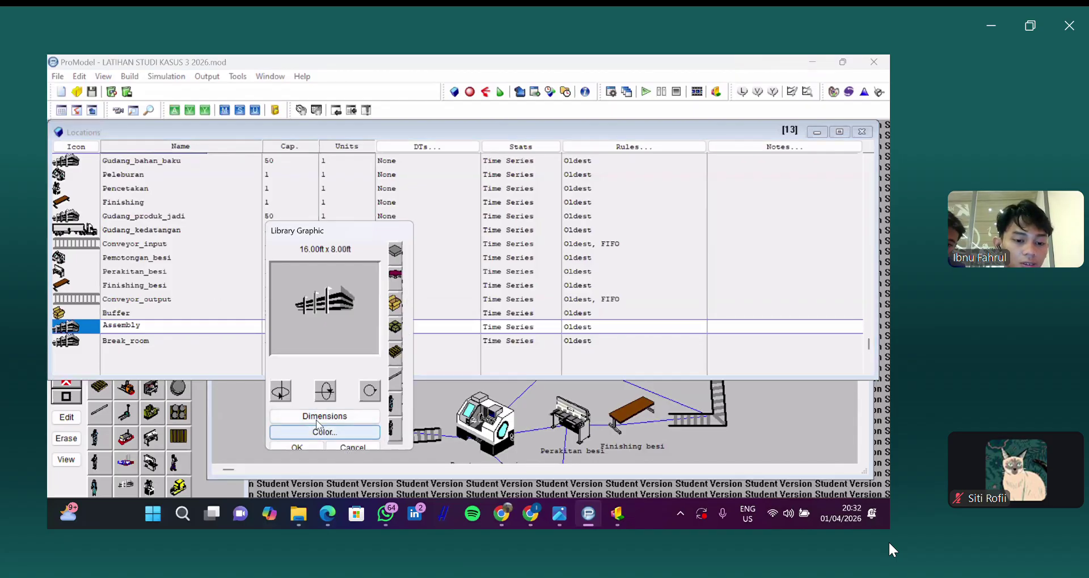
pyautogui.click(400, 308)
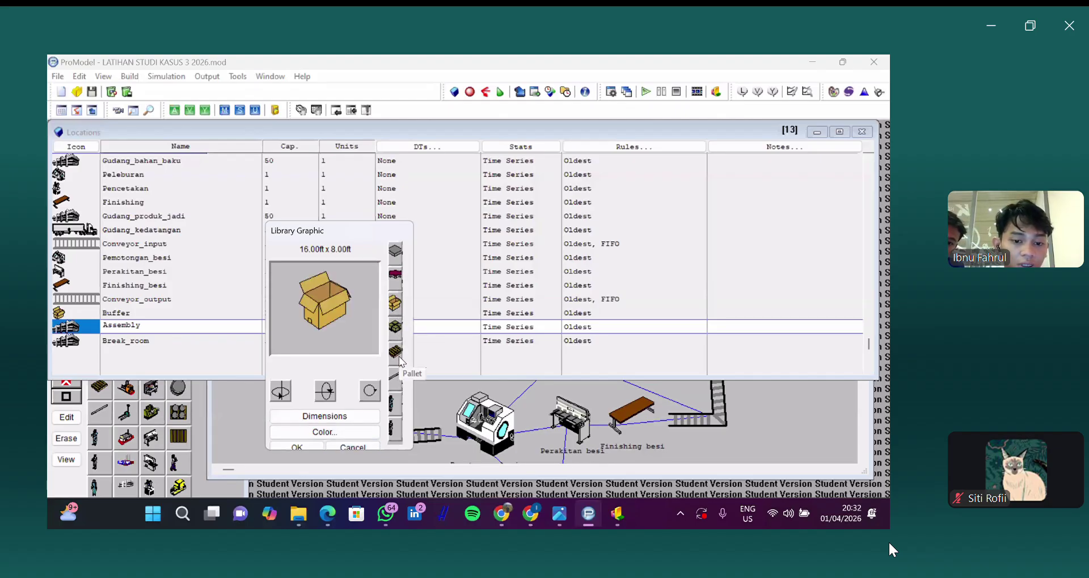
pyautogui.click(395, 352)
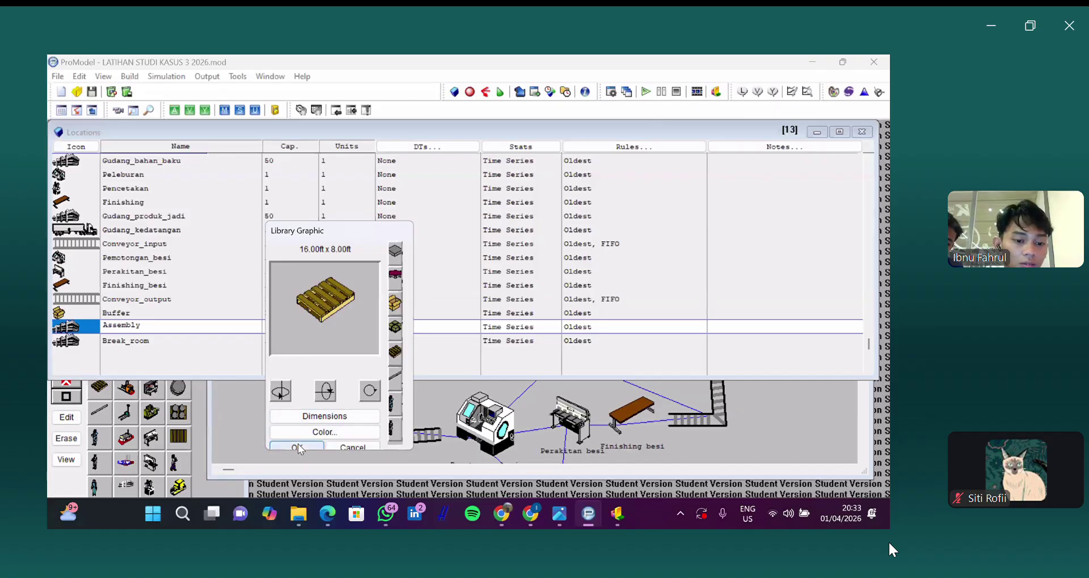
pyautogui.click(298, 447)
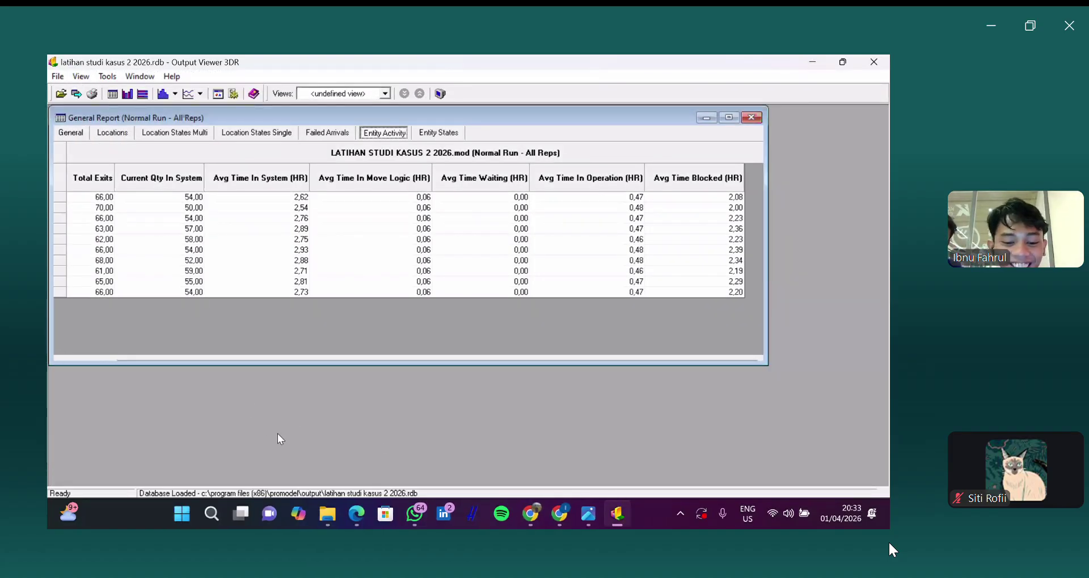
# Step: Start ProModel again and dismiss the student version notice
pyautogui.click(318, 523)
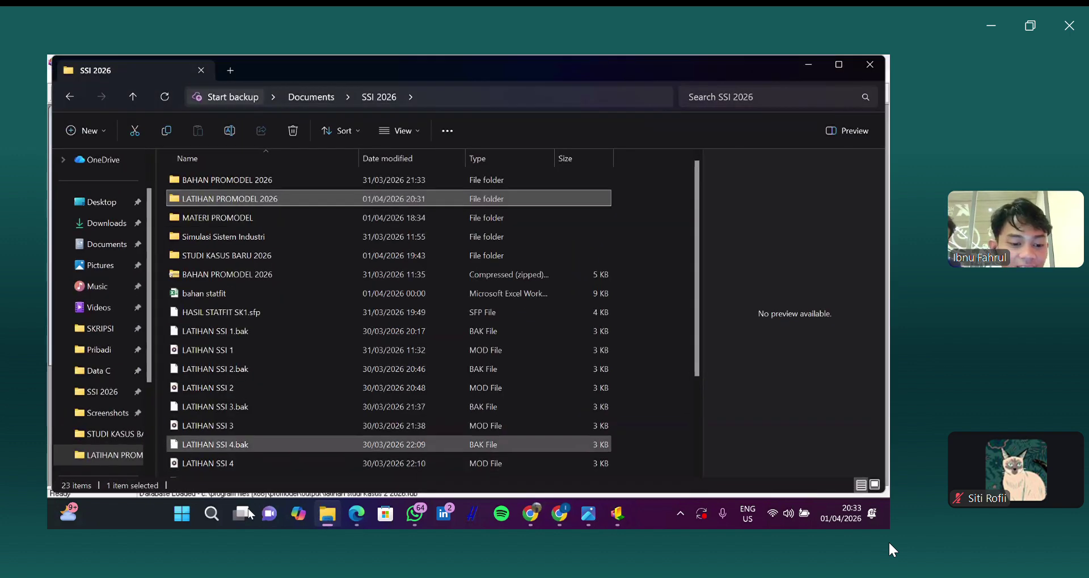
pyautogui.click(218, 514)
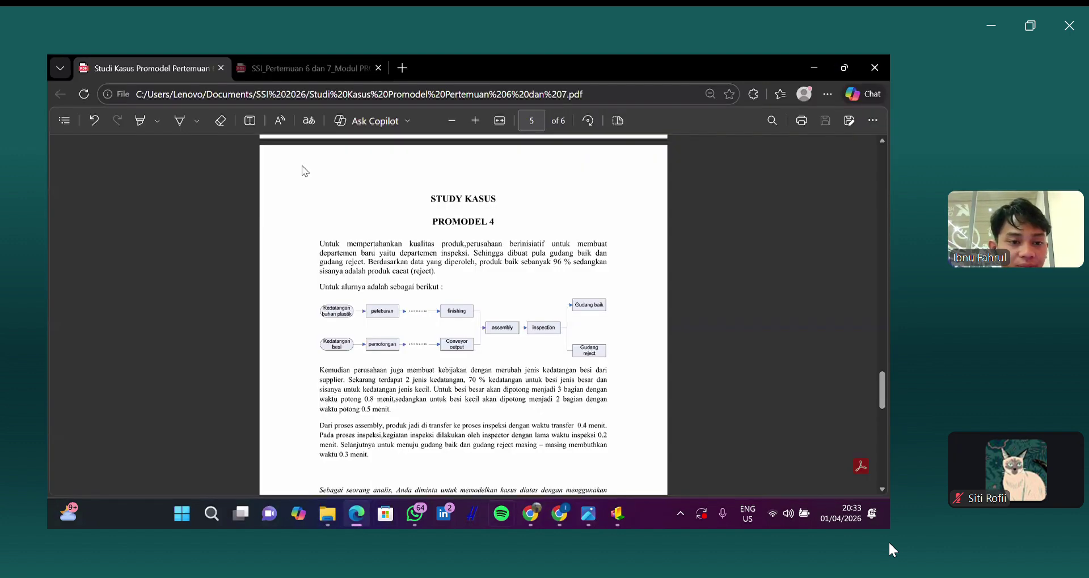
pyautogui.click(295, 175)
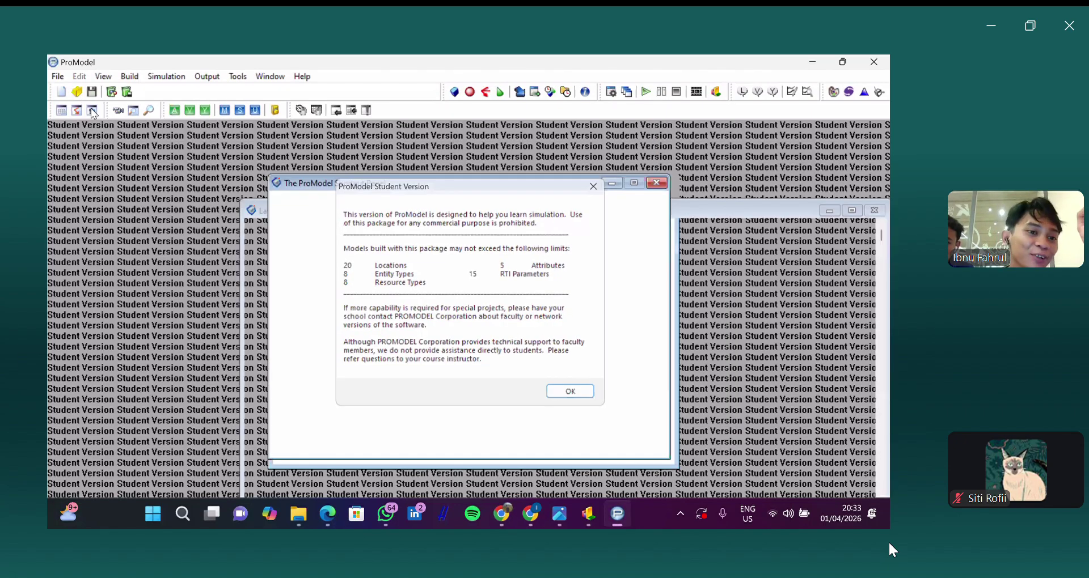
pyautogui.press('Return')
# Step: Open the model LATIHAN STUDI KASUS 3 2026 from the LATIHAN PROMODEL 2026 folder inside SSI 2026
pyautogui.click(58, 77)
pyautogui.press('Down')
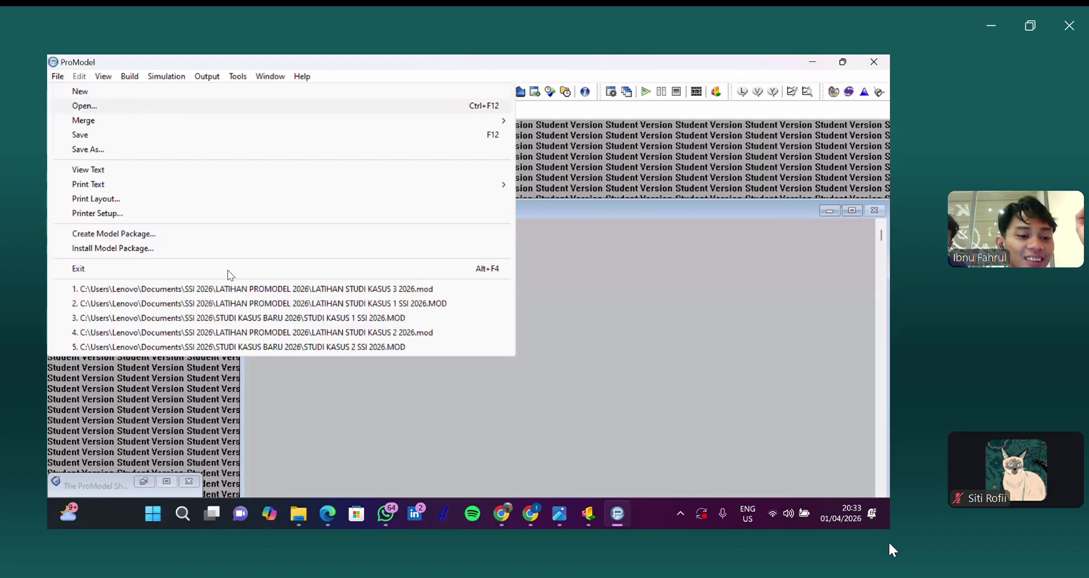
pyautogui.press('Return')
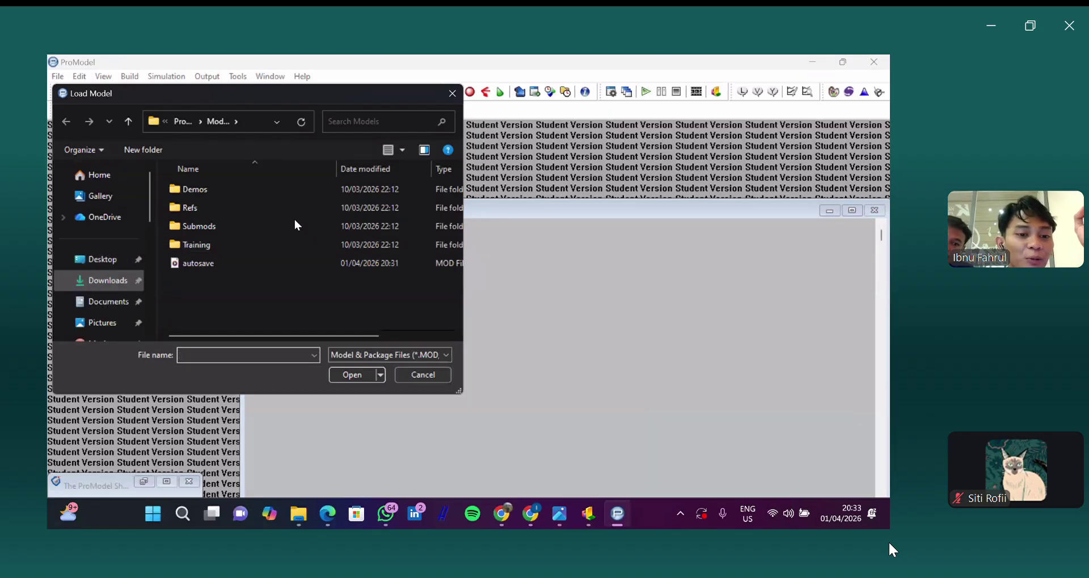
pyautogui.click(108, 302)
pyautogui.scroll(-5, 204, 264)
pyautogui.doubleClick(203, 265)
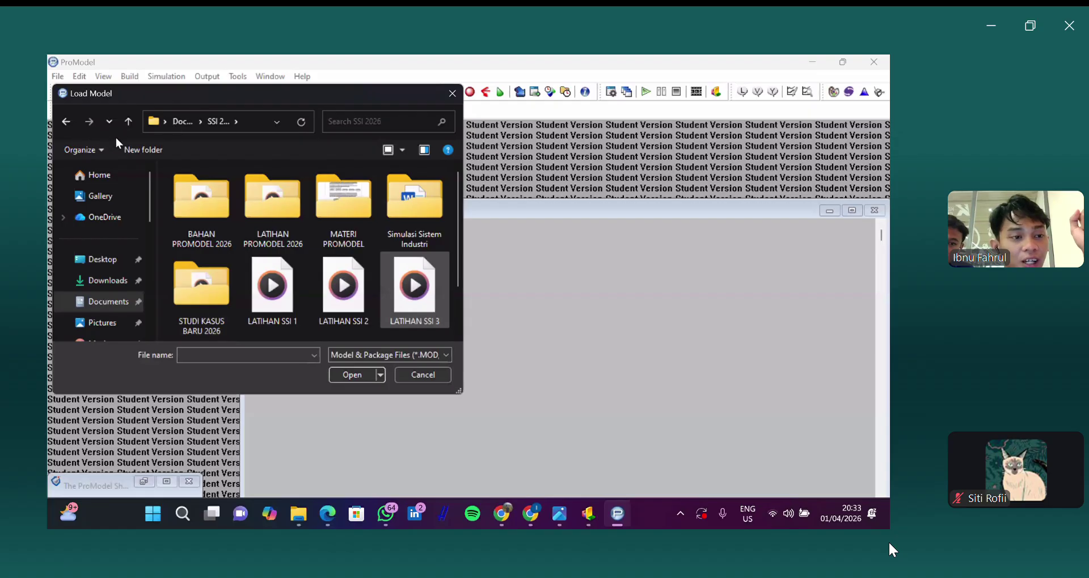
pyautogui.doubleClick(273, 199)
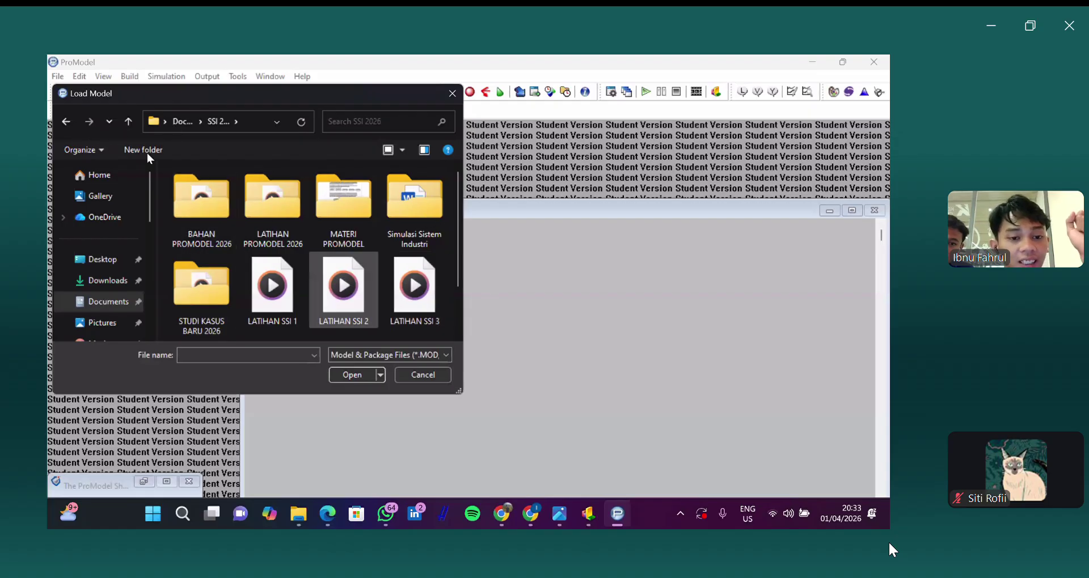
pyautogui.click(66, 122)
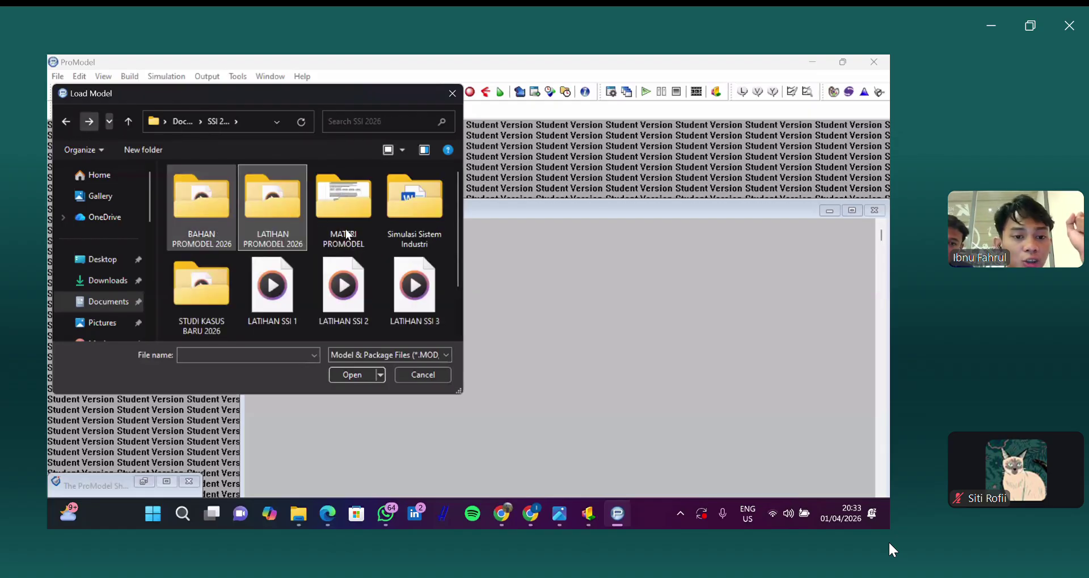
pyautogui.click(361, 371)
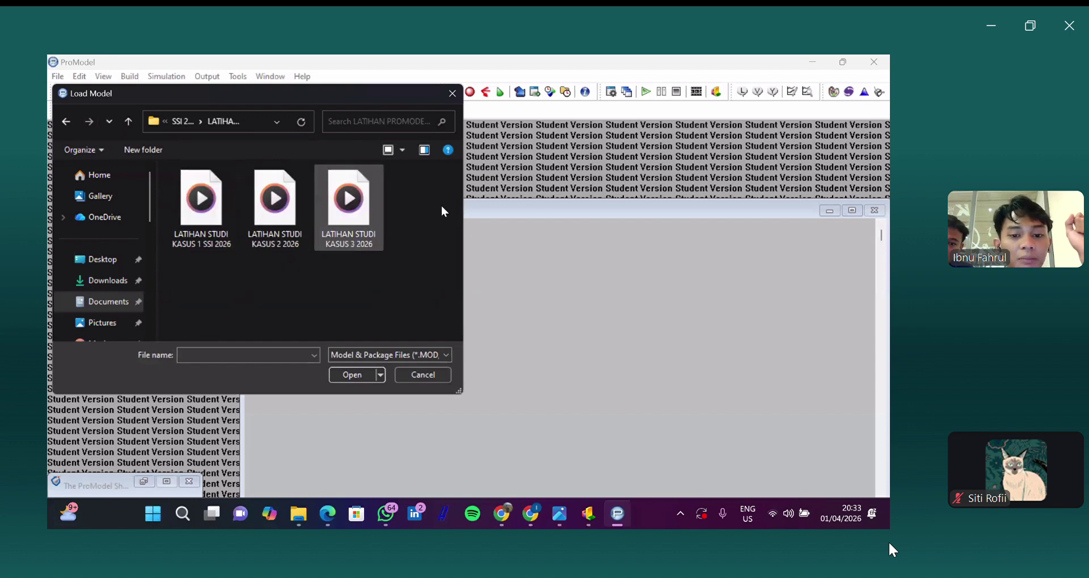
pyautogui.doubleClick(349, 199)
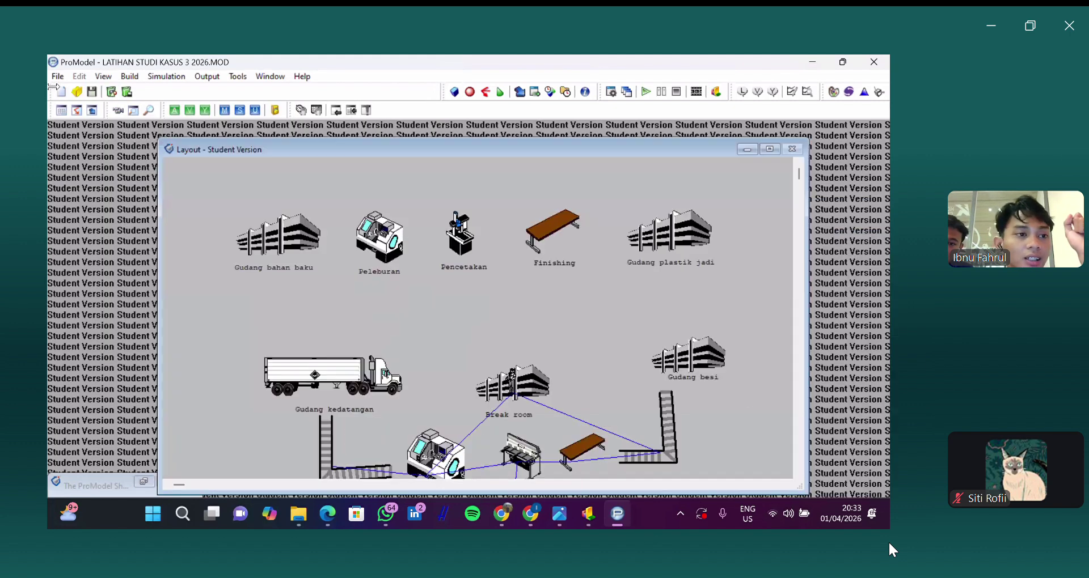
# Step: Open the model STUDI KASUS 3 SSI 2026 from the STUDI KASUS BARU 2026 folder inside SSI 2026
pyautogui.click(79, 109)
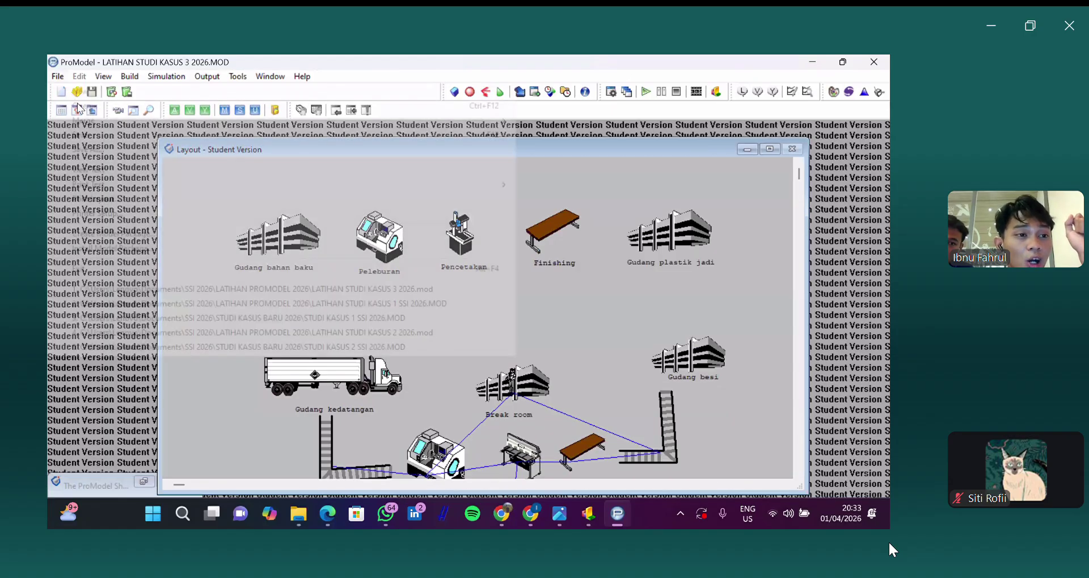
pyautogui.click(202, 106)
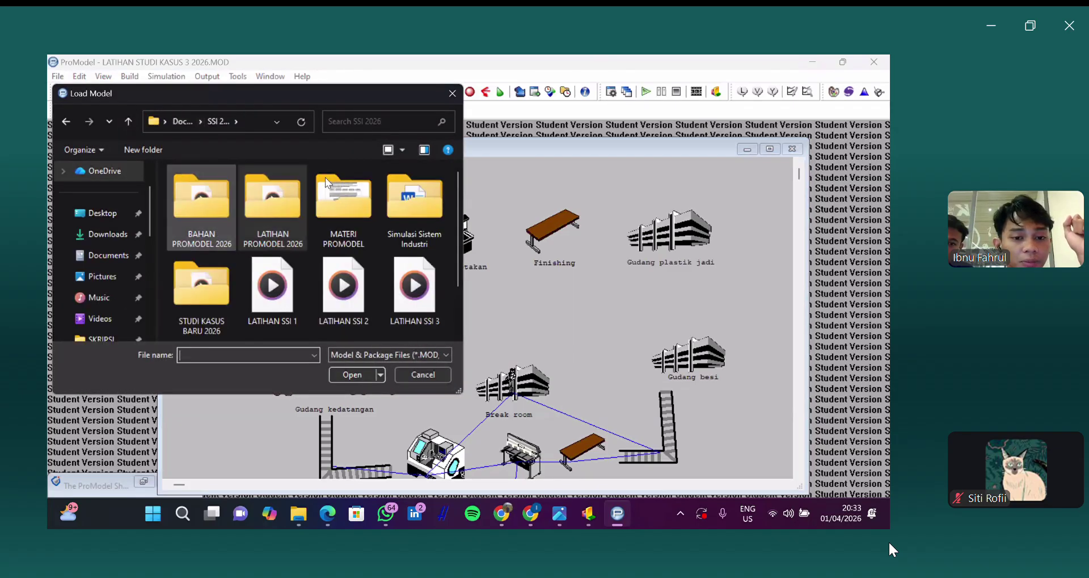
pyautogui.press('Return')
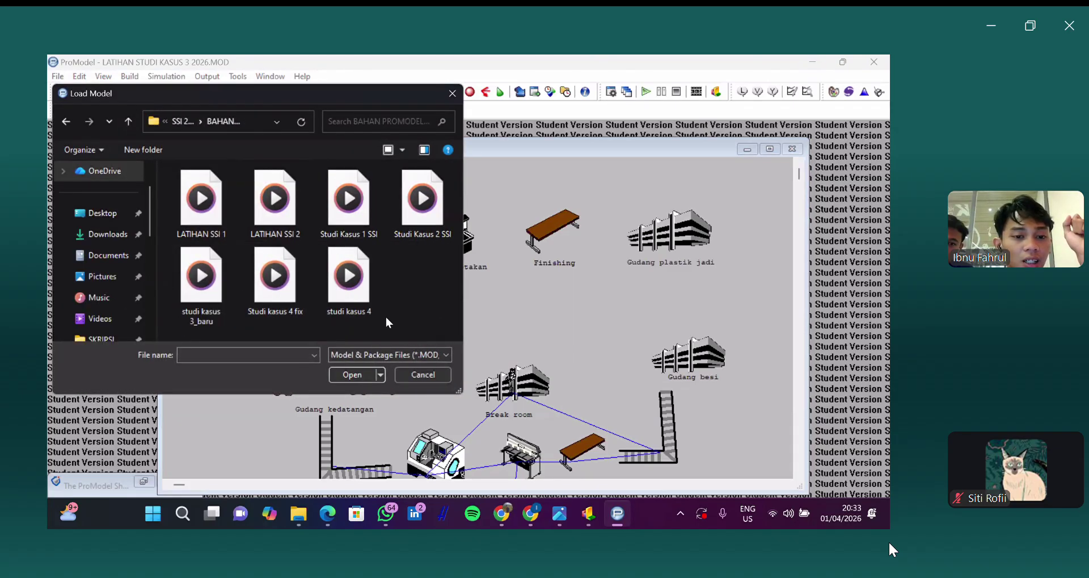
pyautogui.click(181, 122)
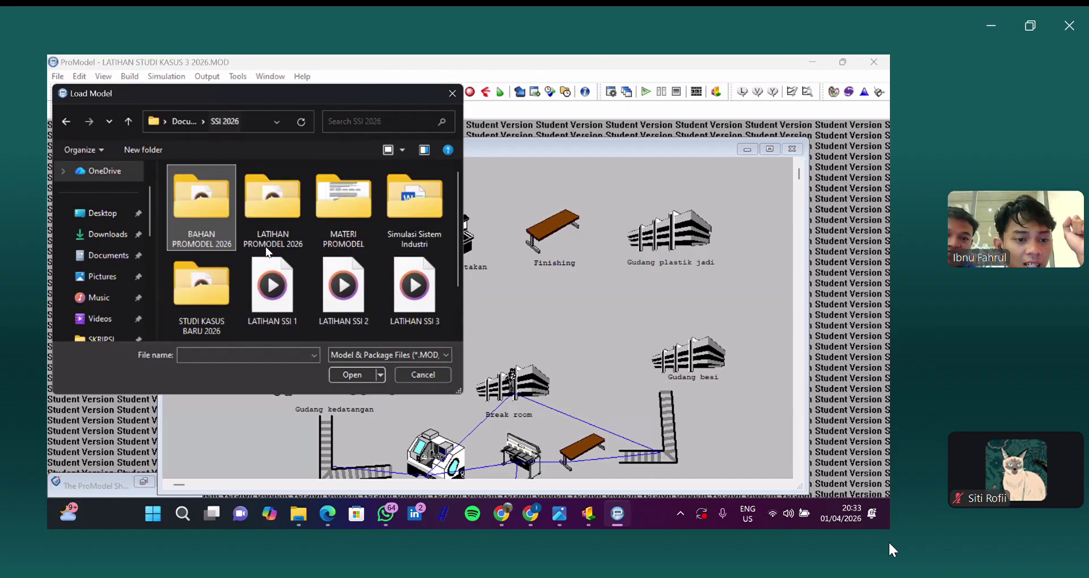
pyautogui.doubleClick(216, 287)
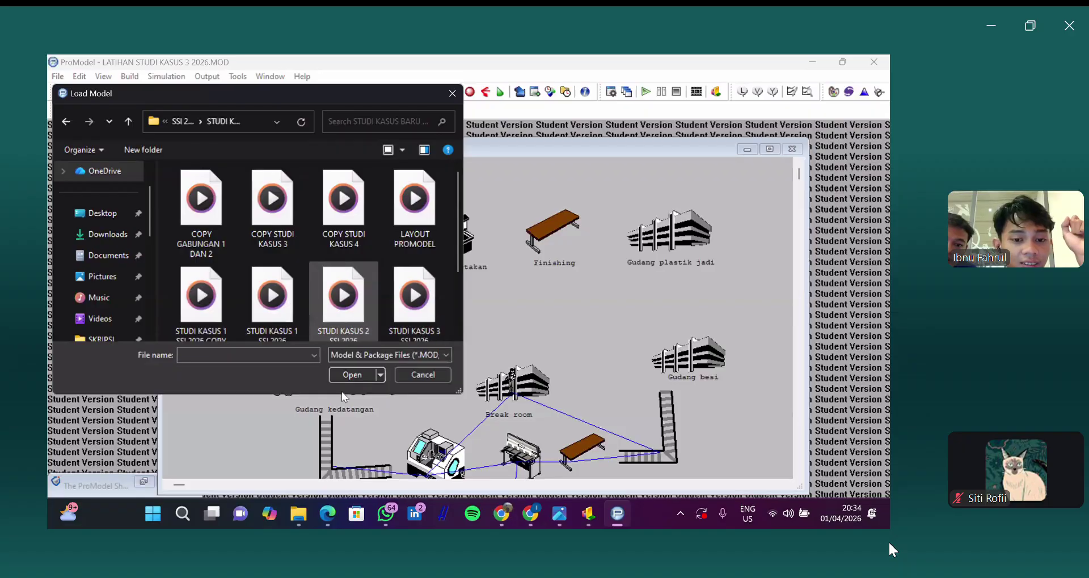
pyautogui.press('Right')
pyautogui.click(351, 374)
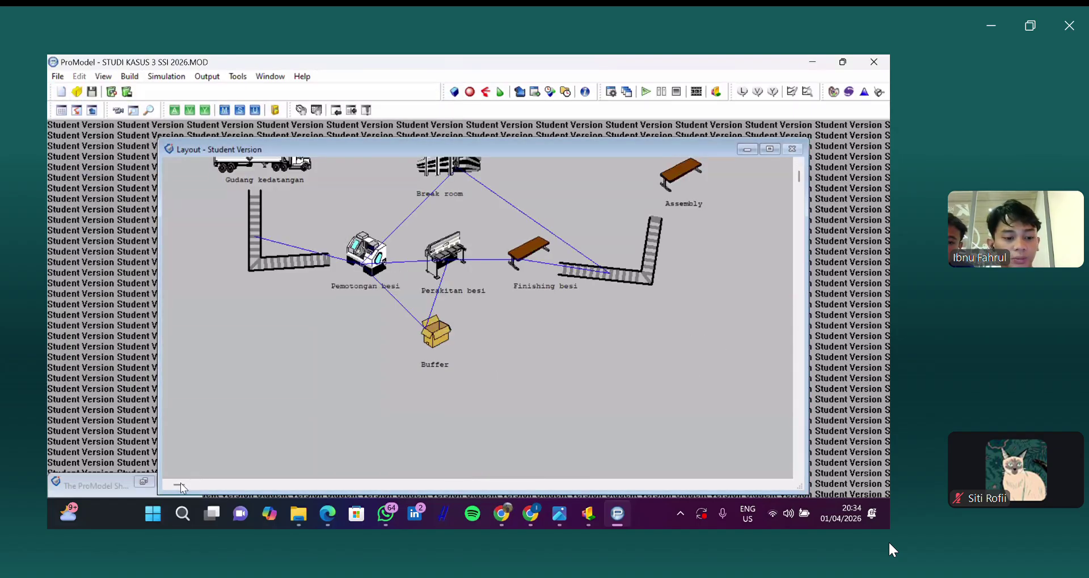
# Step: Move the Gudang produk jadi graphic slightly to the right on the layout
pyautogui.scroll(5, 182, 484)
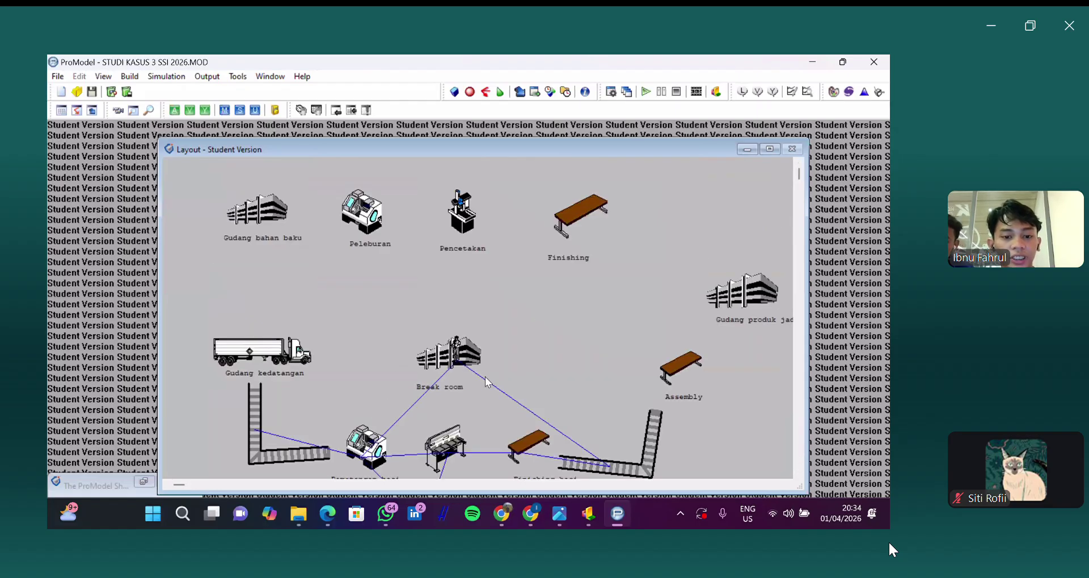
pyautogui.hscroll(5, 424, 210)
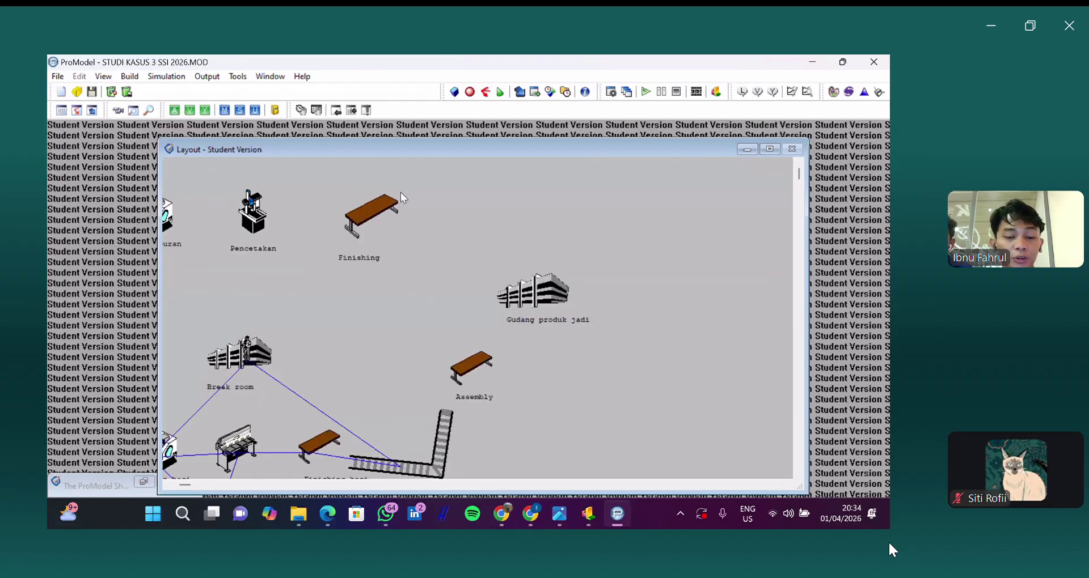
pyautogui.click(556, 299)
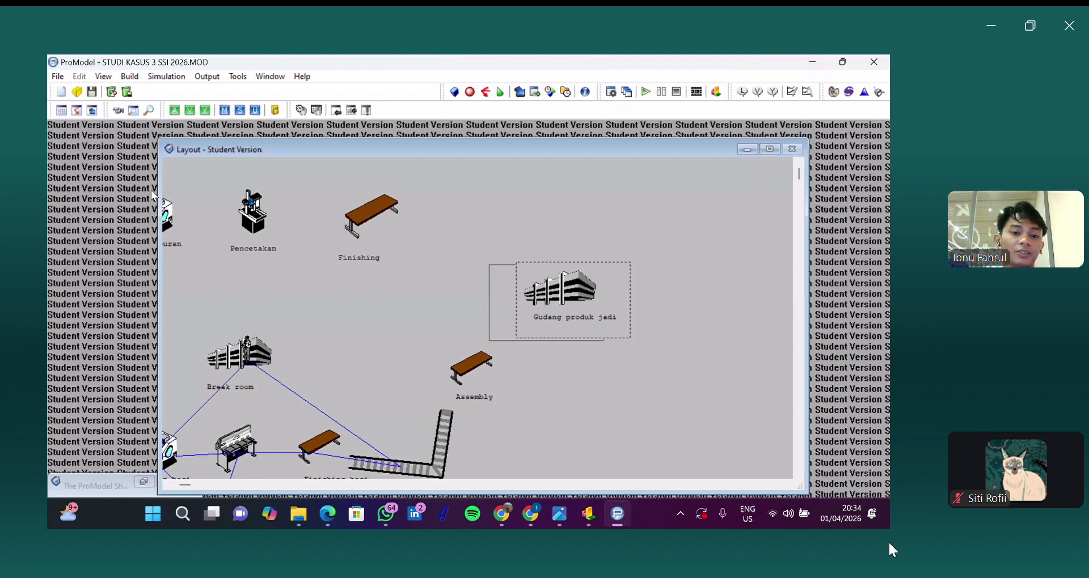
# Step: Review the model's Locations table and its Entities table, including the Binder_jadi entity
pyautogui.click(131, 78)
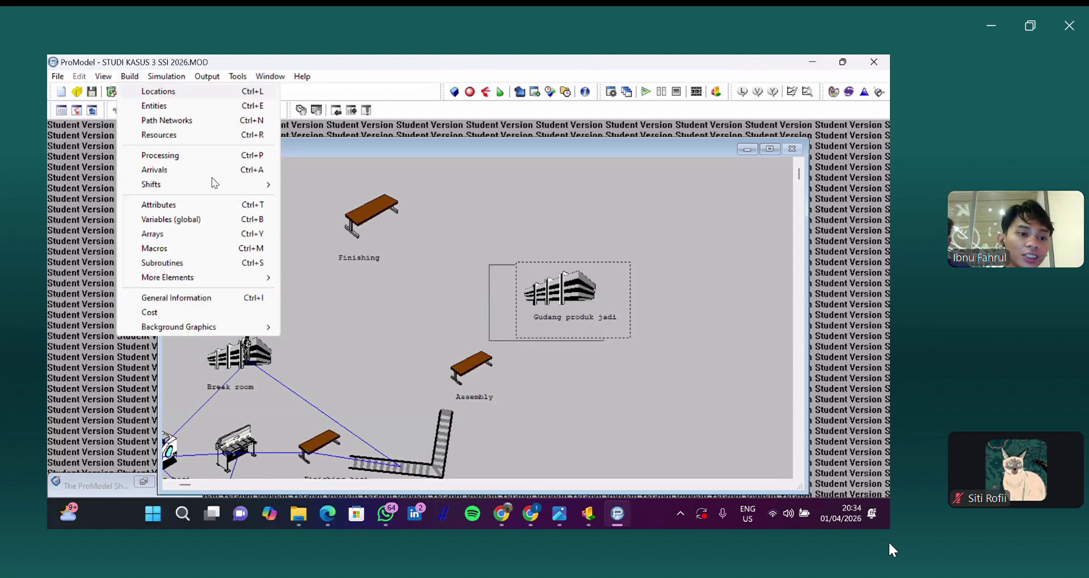
pyautogui.click(150, 92)
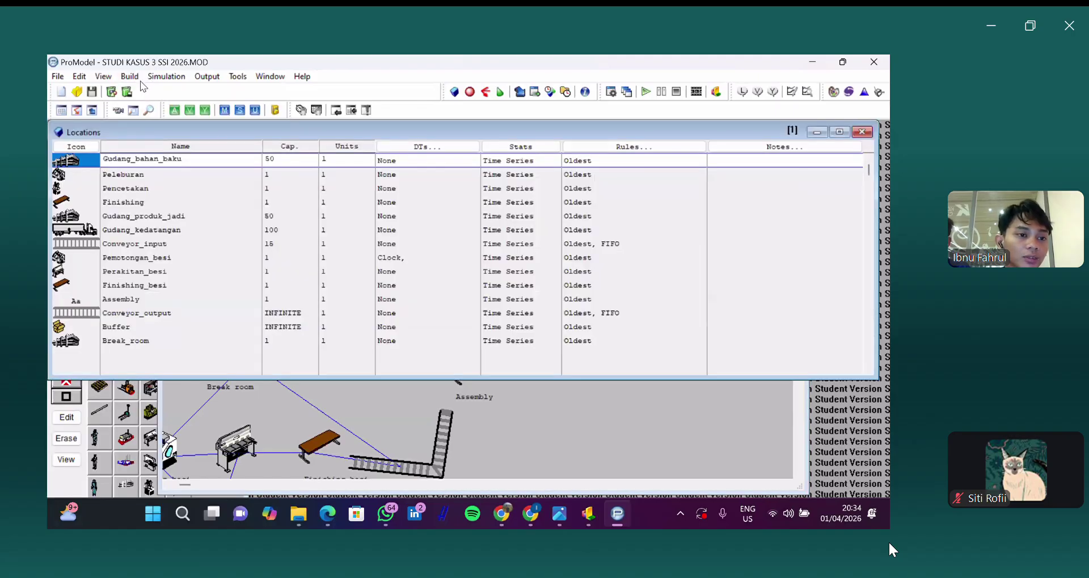
pyautogui.click(130, 78)
pyautogui.click(148, 105)
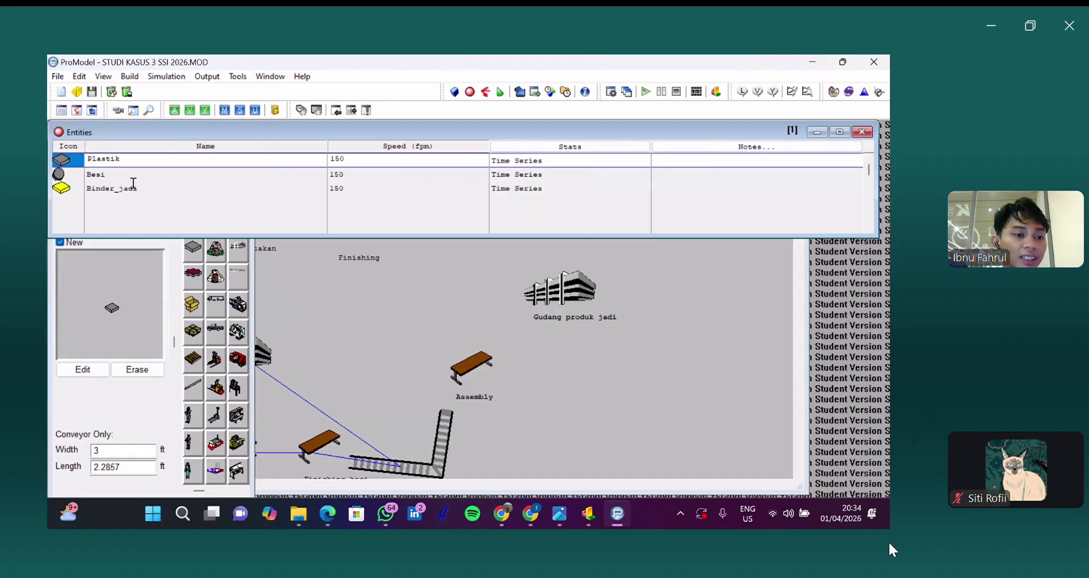
pyautogui.click(134, 183)
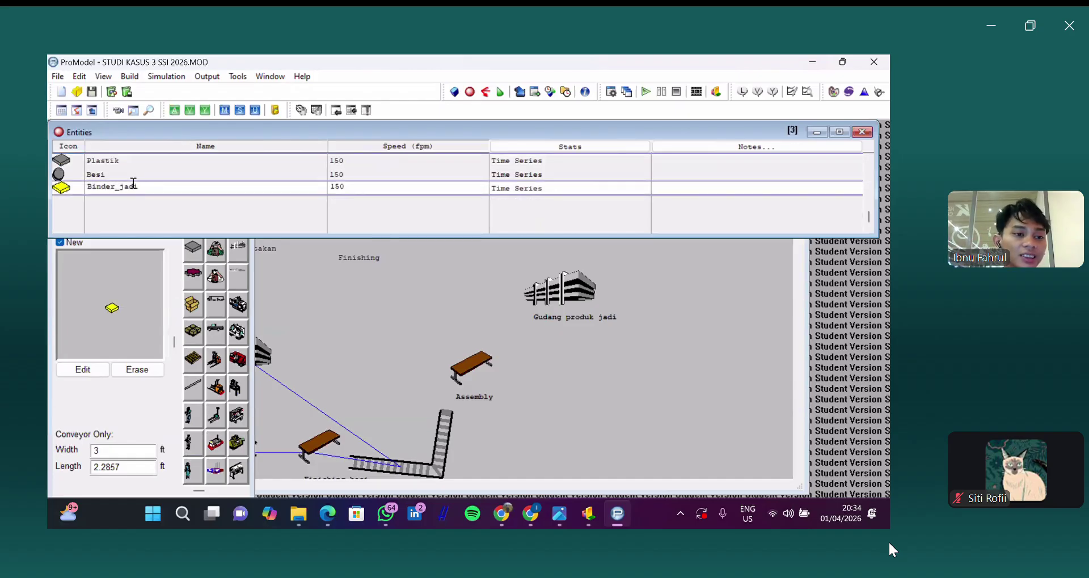
pyautogui.press('Down')
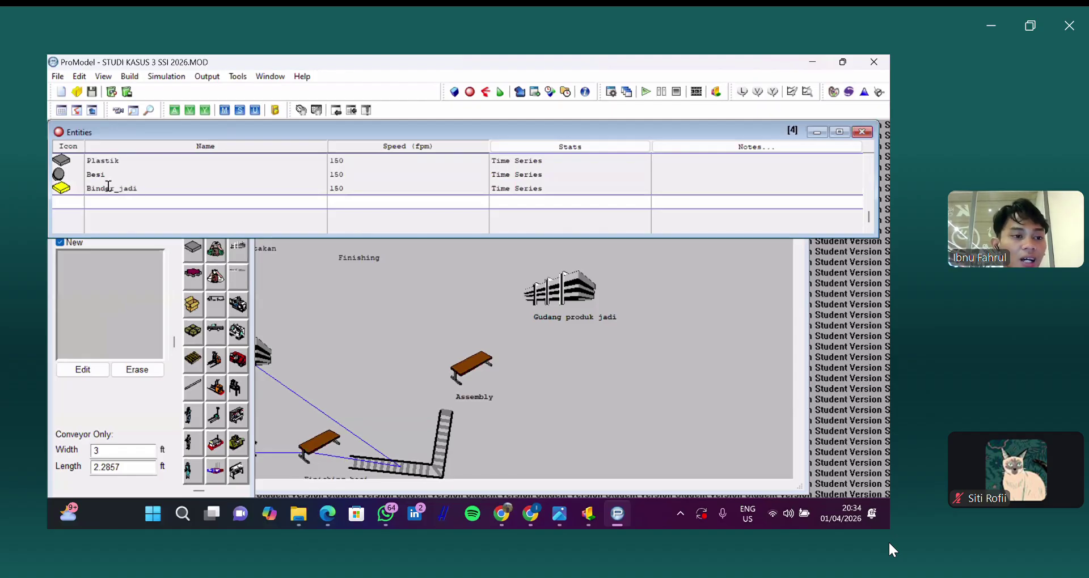
pyautogui.click(108, 186)
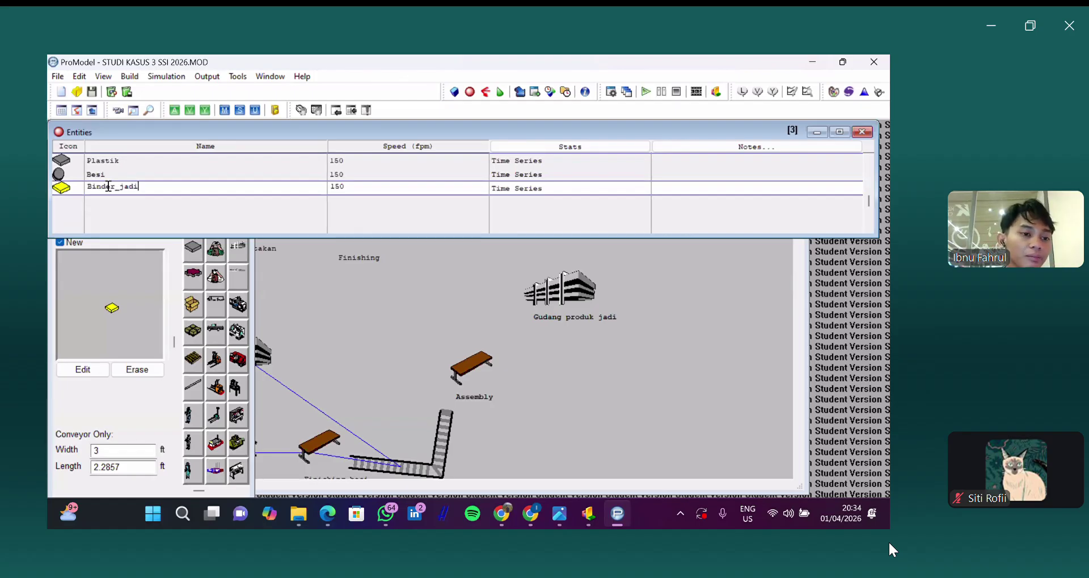
# Step: Add a trial entity with the Pallet_Boxes graphic below Binder_jadi and name it fsdf
pyautogui.click(195, 332)
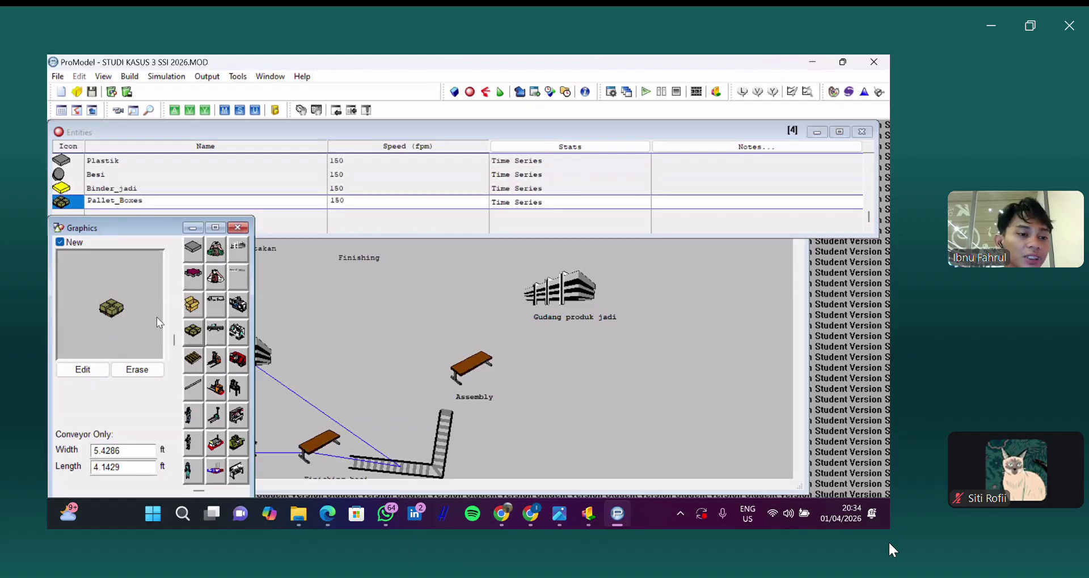
pyautogui.doubleClick(144, 202)
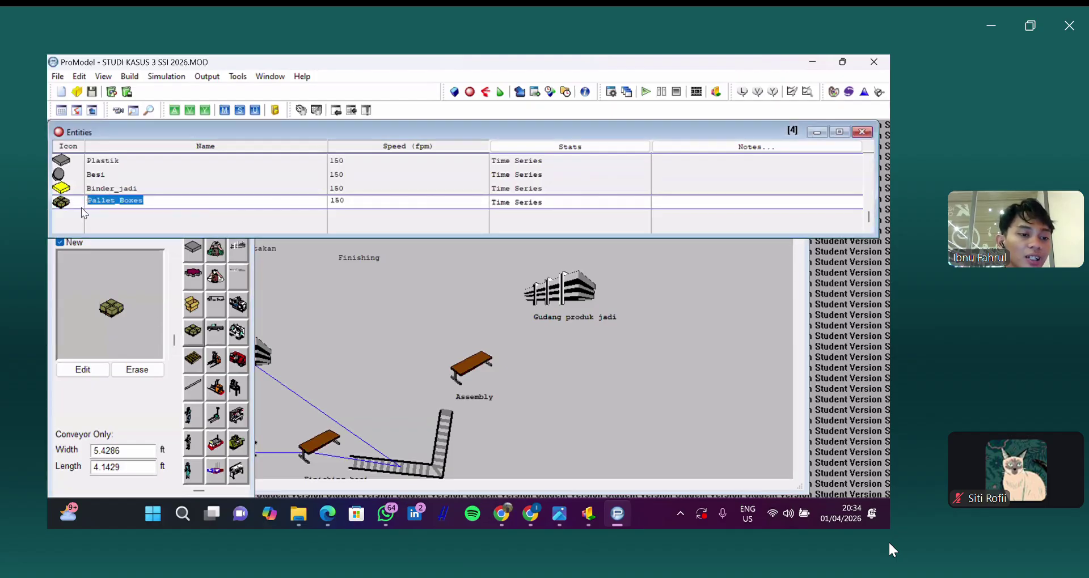
pyautogui.write('binde')
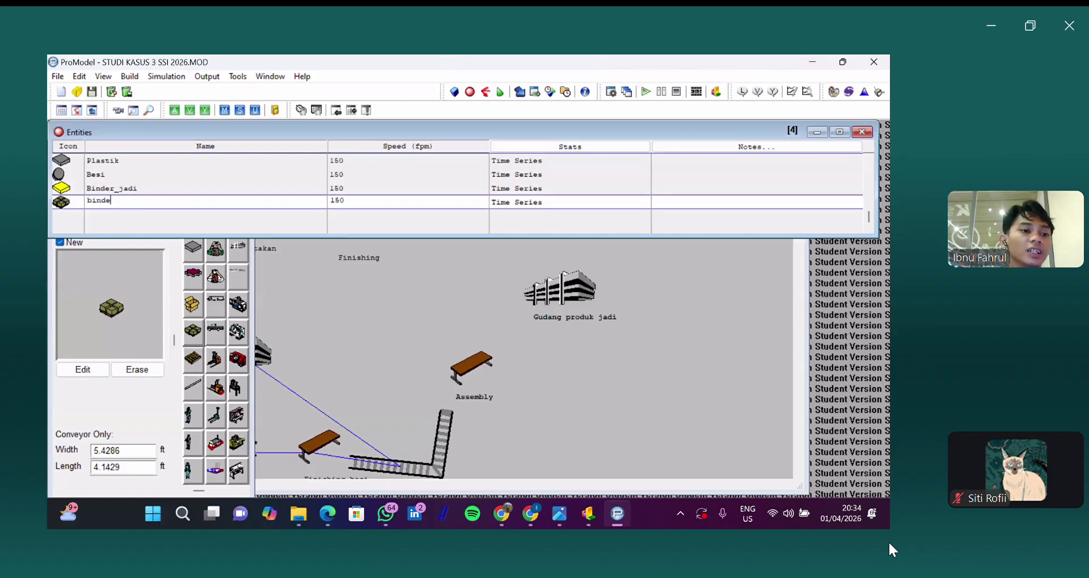
pyautogui.write('fsdf')
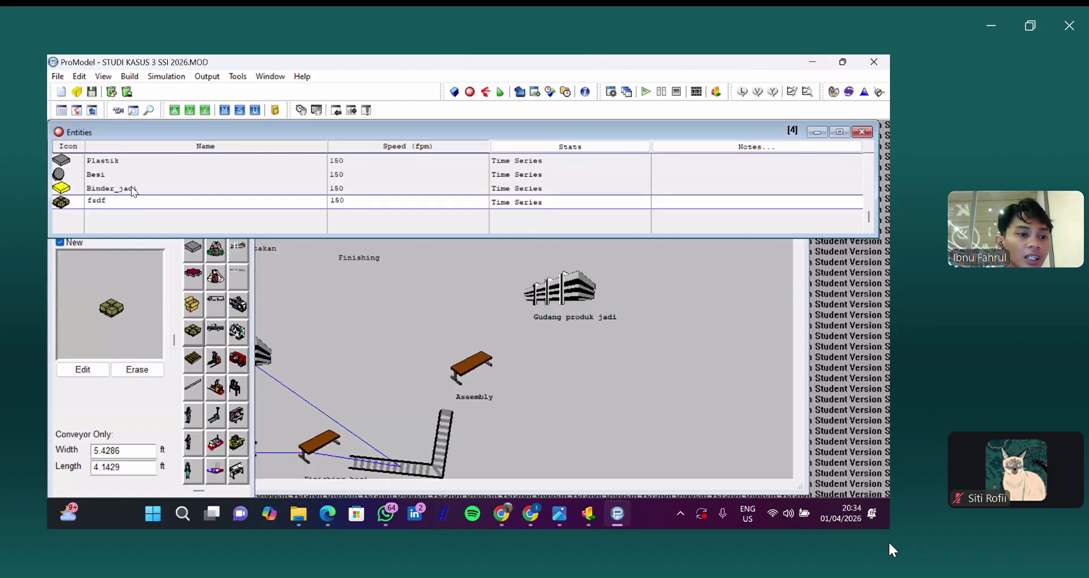
# Step: Delete the trial fsdf entity from the Entities table
pyautogui.press('Up')
pyautogui.press('Down')
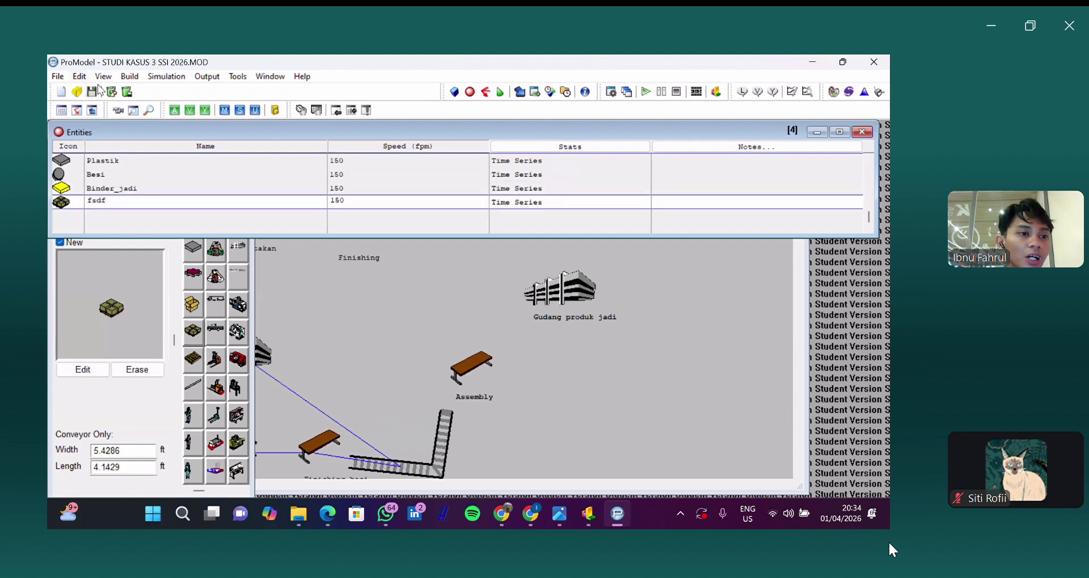
pyautogui.hotkey('alt', 'v')
pyautogui.press('Left')
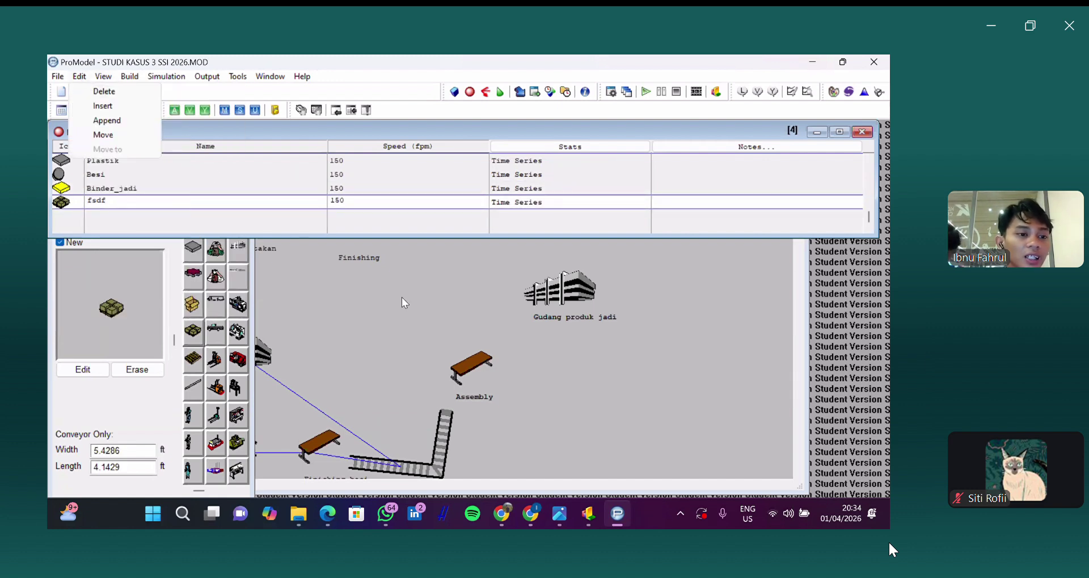
pyautogui.press('Return')
pyautogui.click(447, 326)
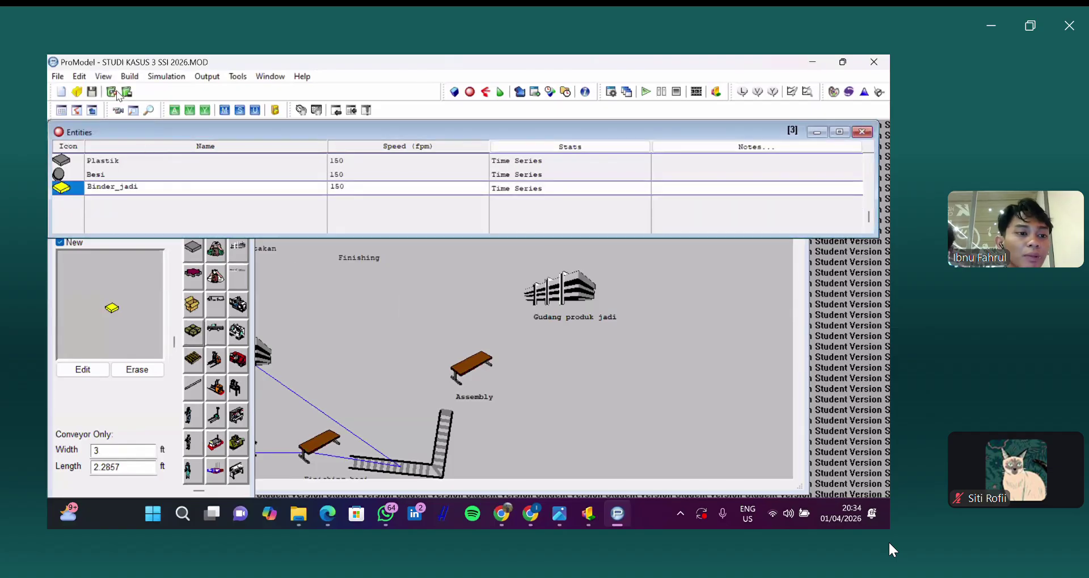
# Step: Examine the paths of the Jalur_resources path network and their routes on the layout
pyautogui.click(127, 78)
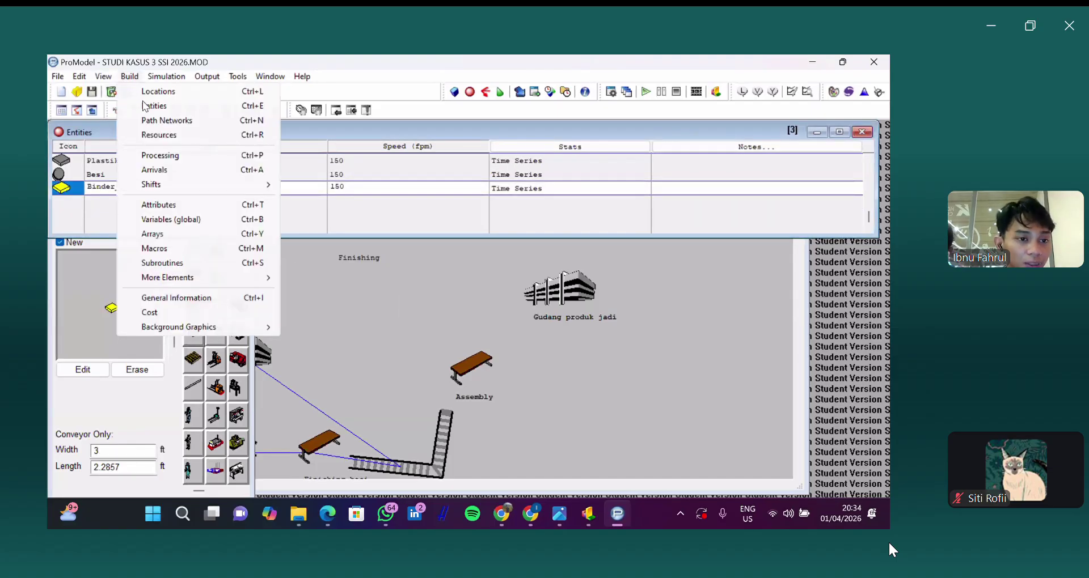
pyautogui.click(158, 121)
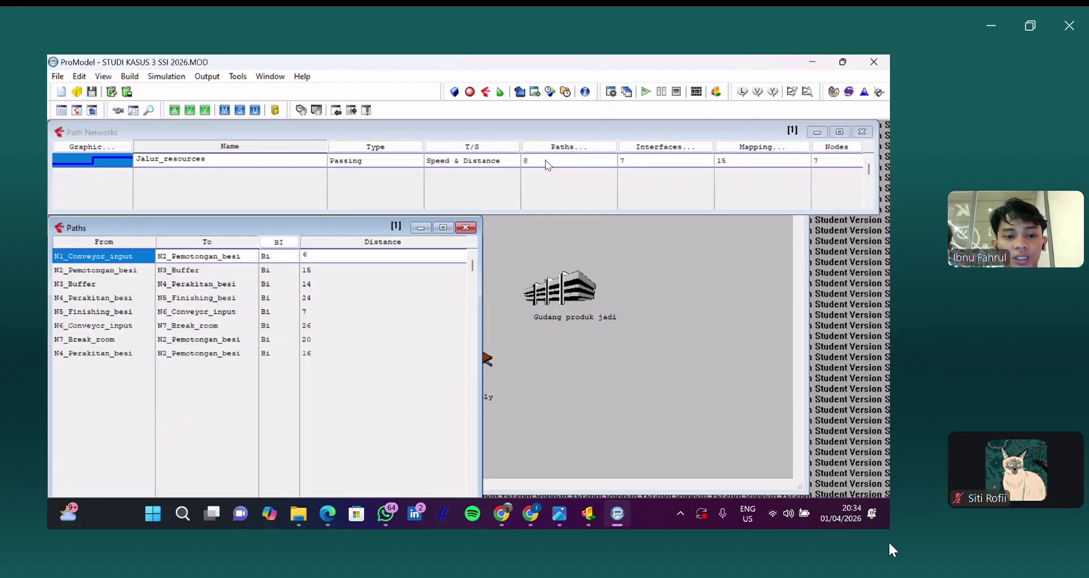
pyautogui.click(797, 164)
pyautogui.scroll(5, 455, 170)
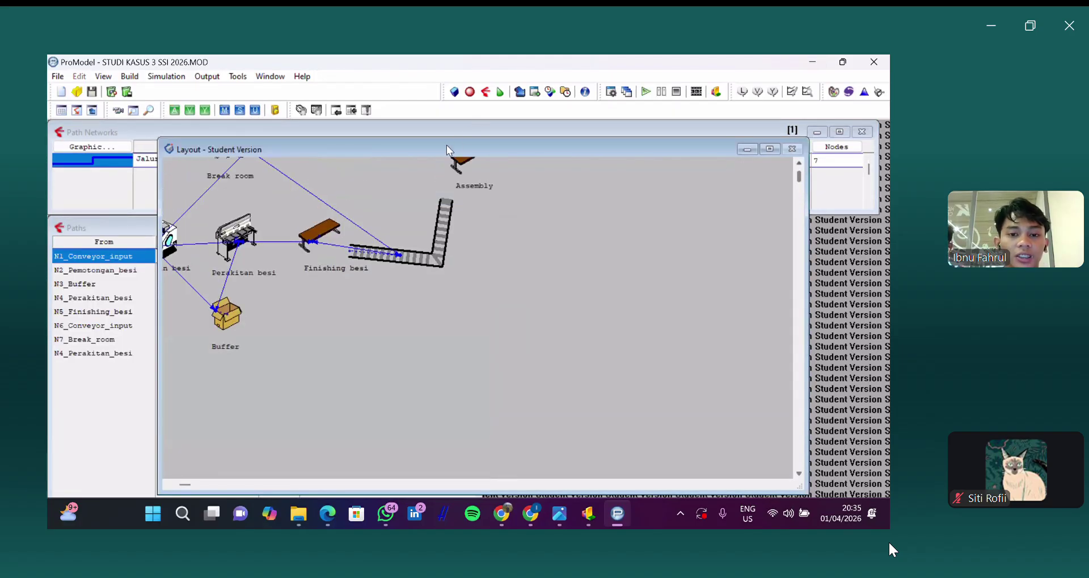
# Step: Review the Operator resource and its specifications, including the path network, home node and motion speeds
pyautogui.click(144, 228)
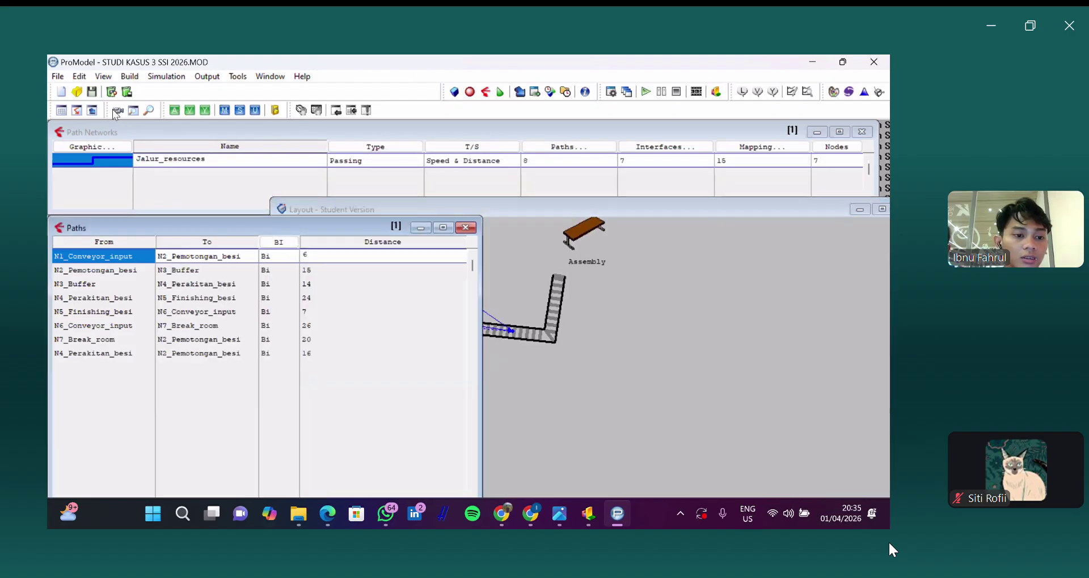
pyautogui.click(130, 76)
pyautogui.click(162, 134)
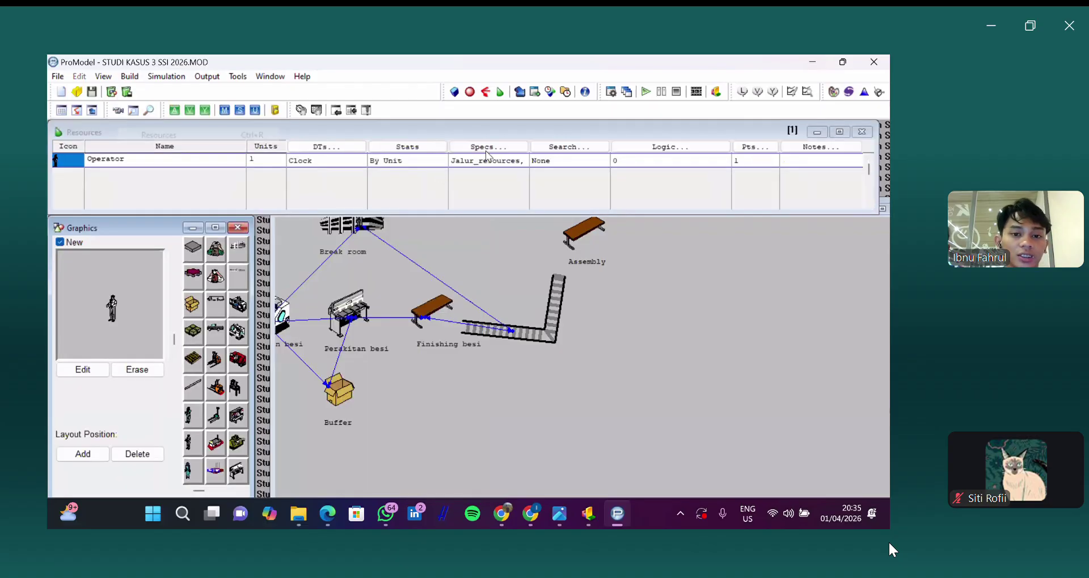
pyautogui.click(491, 148)
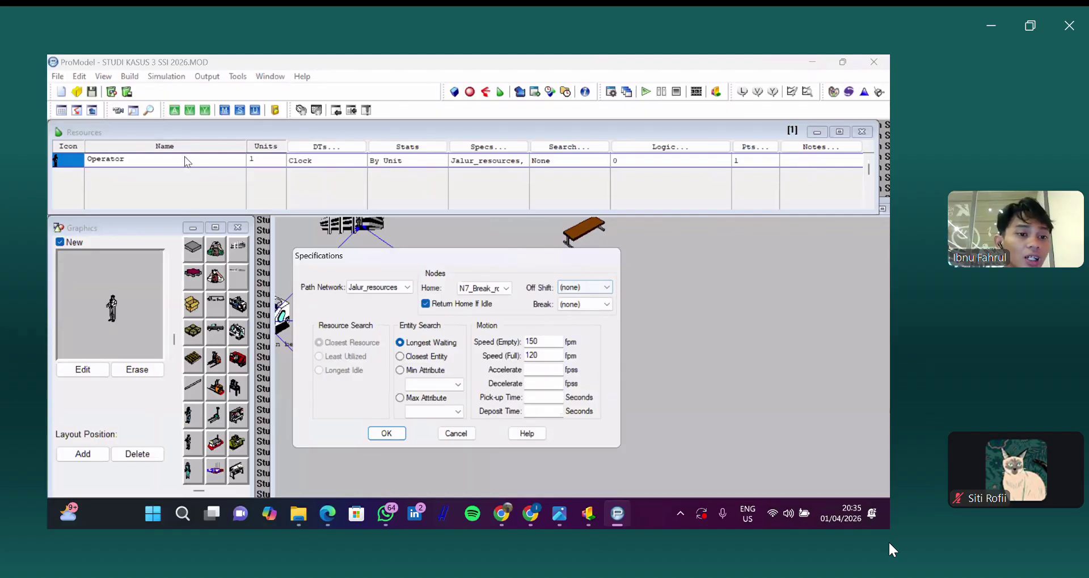
pyautogui.press('Return')
# Step: Examine the model's processing records for Plastik and Besi together with the routing of each record
pyautogui.hotkey('alt', 'b')
pyautogui.press('Down')
pyautogui.press('Down')
pyautogui.press('Down')
pyautogui.press('Down')
pyautogui.press('Return')
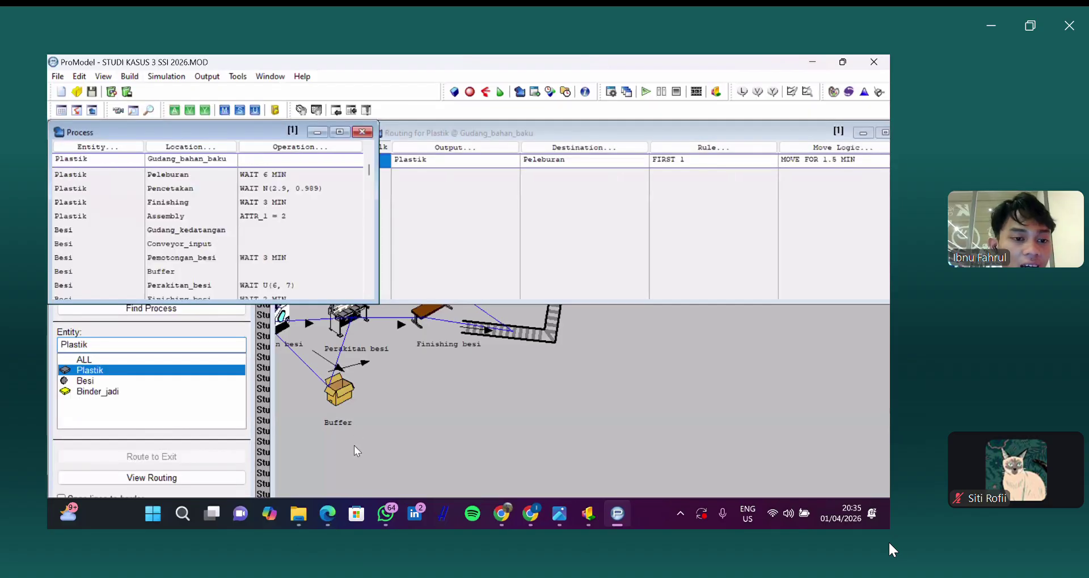
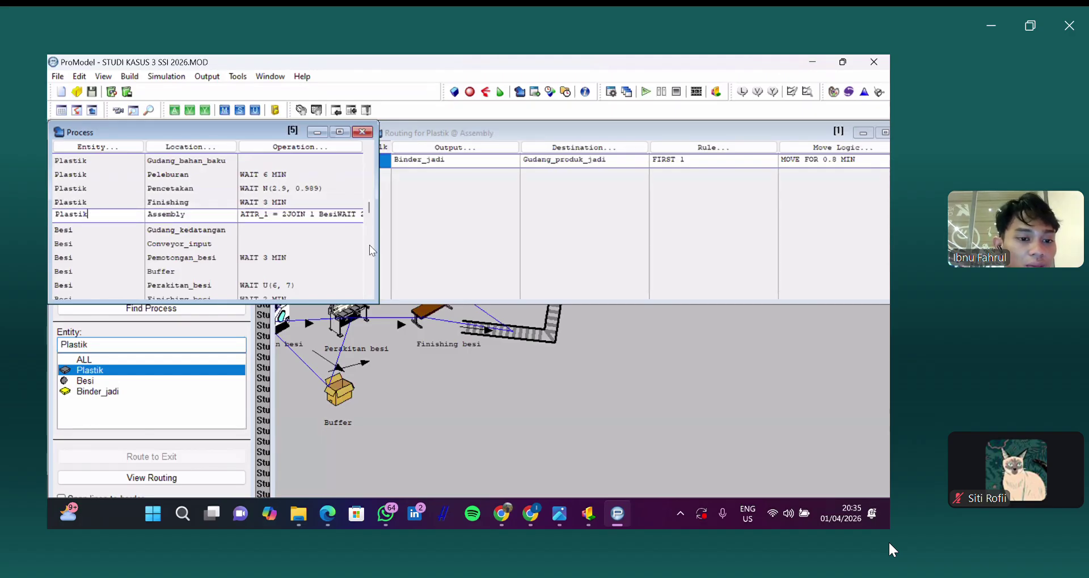
pyautogui.press('Down')
pyautogui.press('Down')
pyautogui.press('Down')
pyautogui.press('Down')
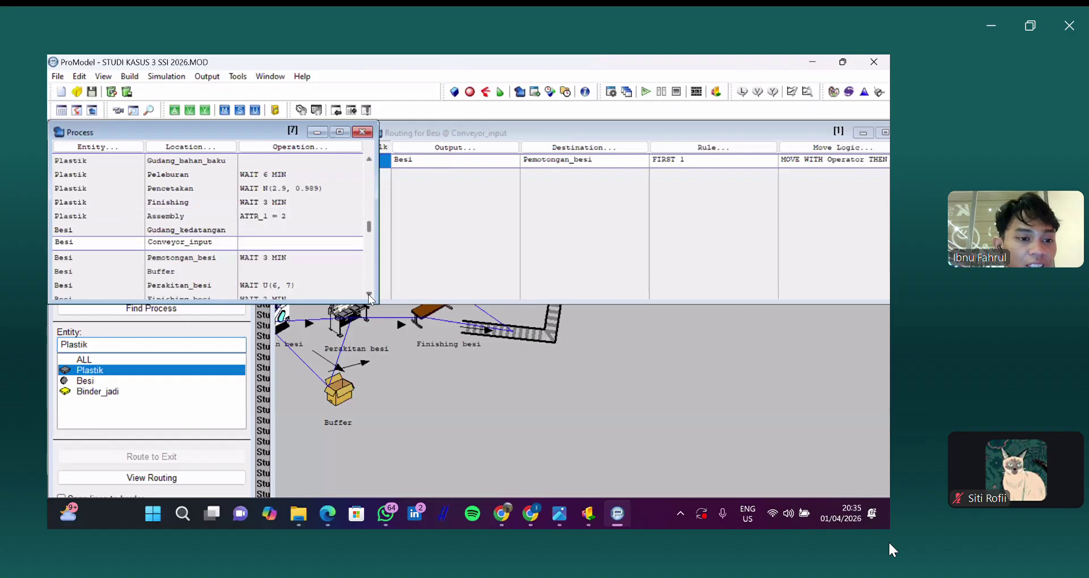
pyautogui.press('Down')
pyautogui.press('Down')
pyautogui.press('Down')
# Step: Check the routing of Besi from Finishing_besi, Perakitan_besi and Conveyor_output
pyautogui.click(369, 159)
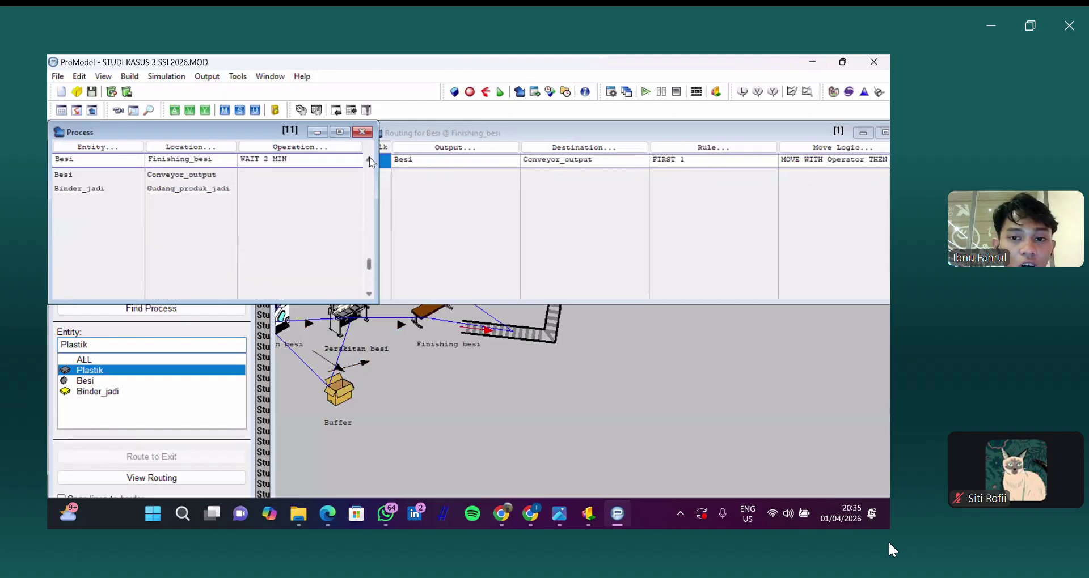
pyautogui.click(370, 159)
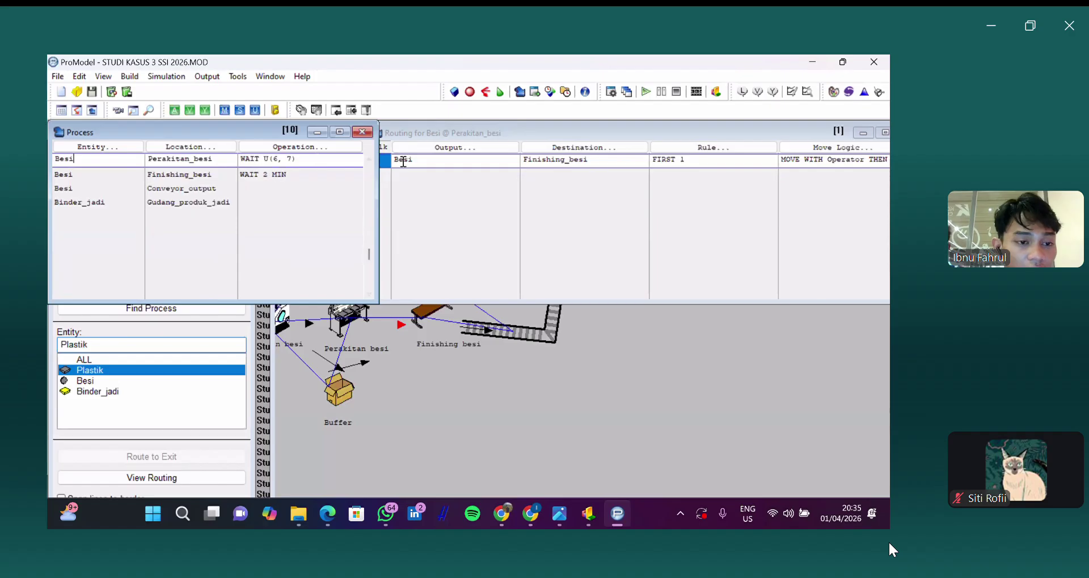
pyautogui.scroll(1, 209, 206)
pyautogui.click(204, 201)
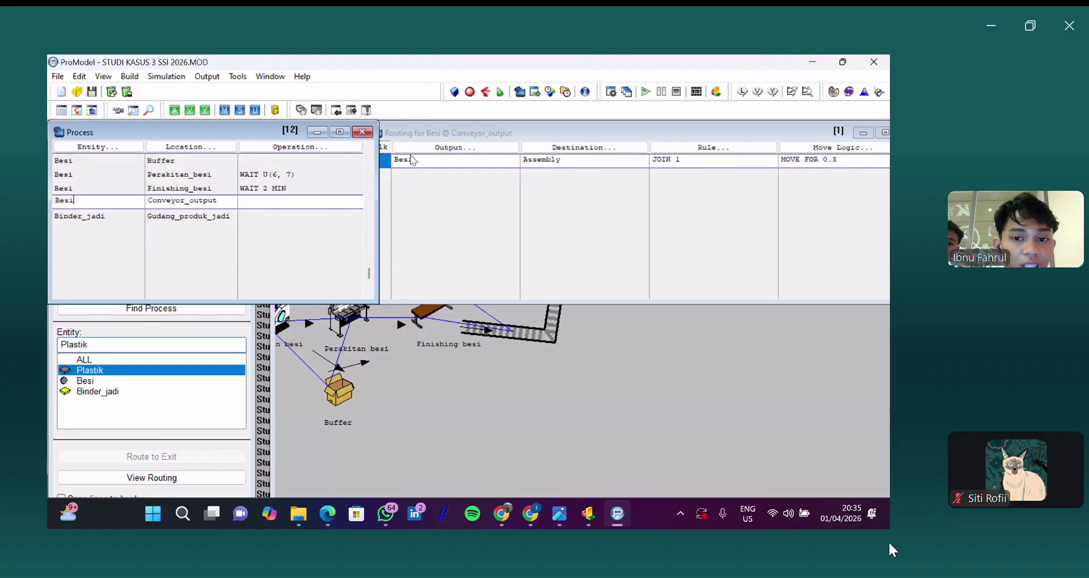
pyautogui.click(369, 159)
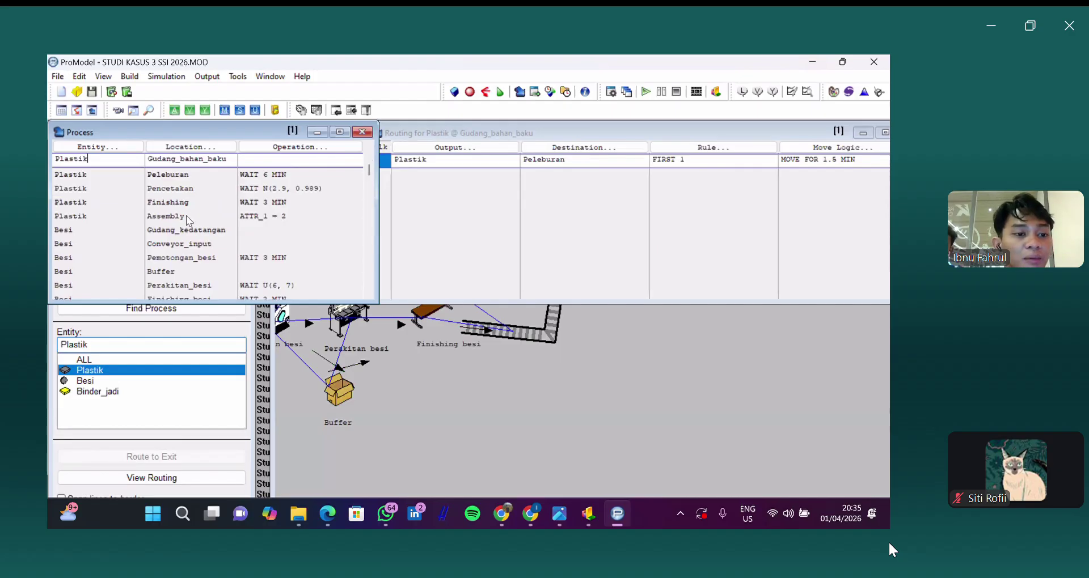
# Step: Delete all the operation logic of the Plastik process at Assembly, leaving its operation empty
pyautogui.click(187, 216)
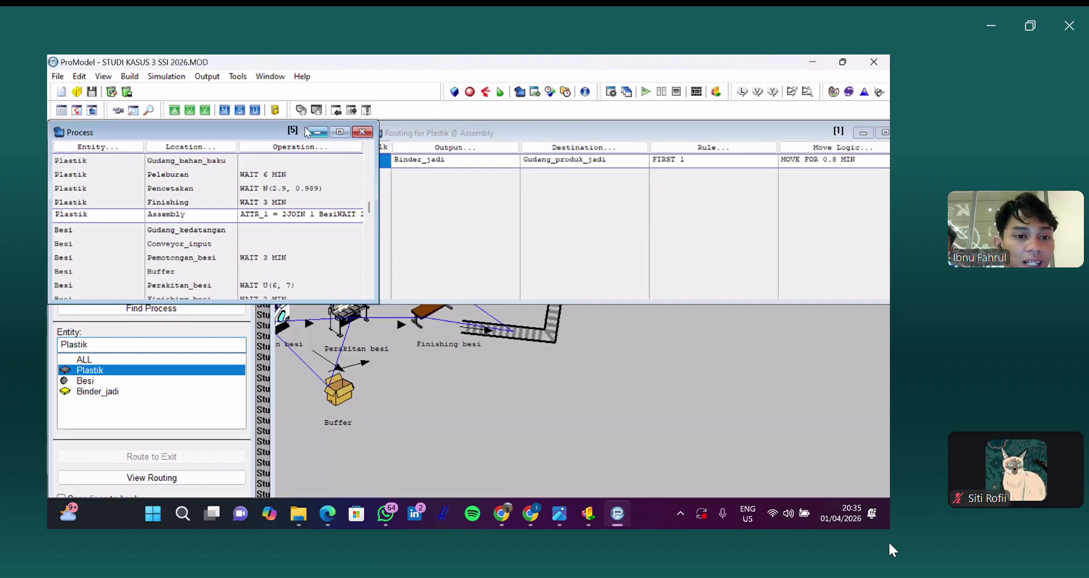
pyautogui.click(293, 146)
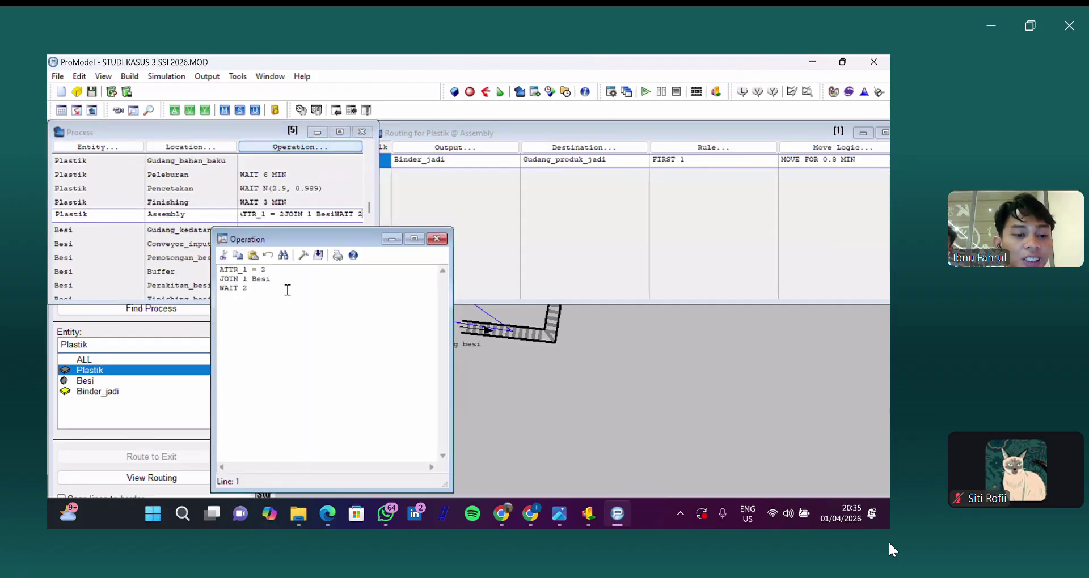
pyautogui.click(262, 296)
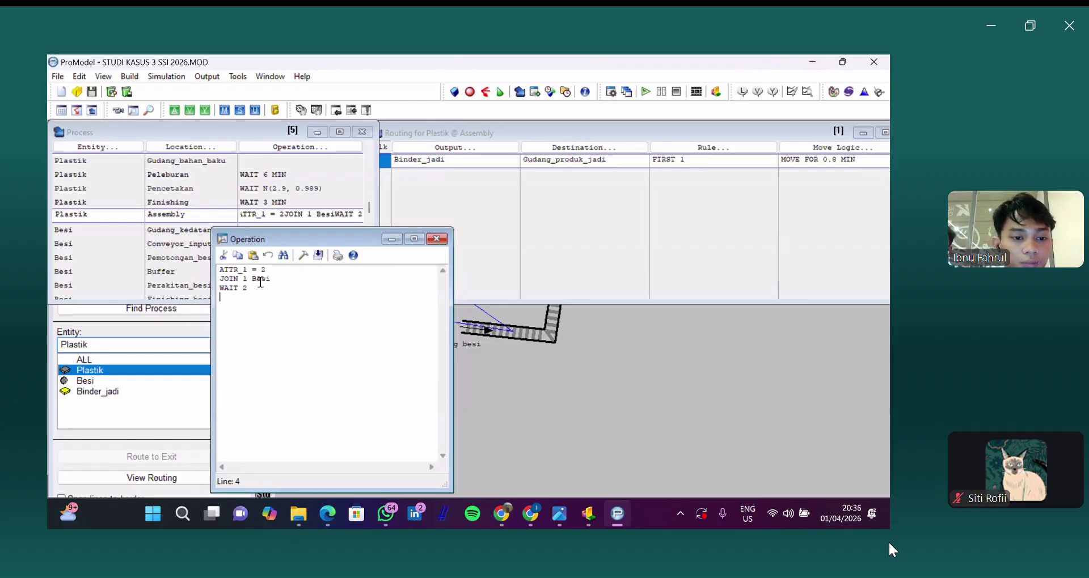
pyautogui.moveTo(269, 290); pyautogui.dragTo(210, 266)
pyautogui.press('Delete')
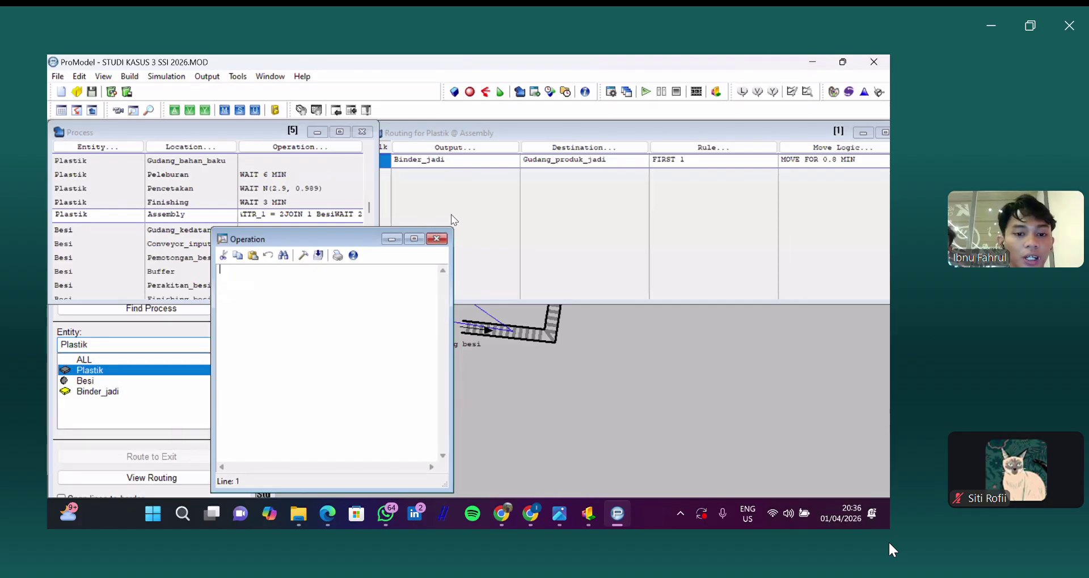
pyautogui.click(436, 239)
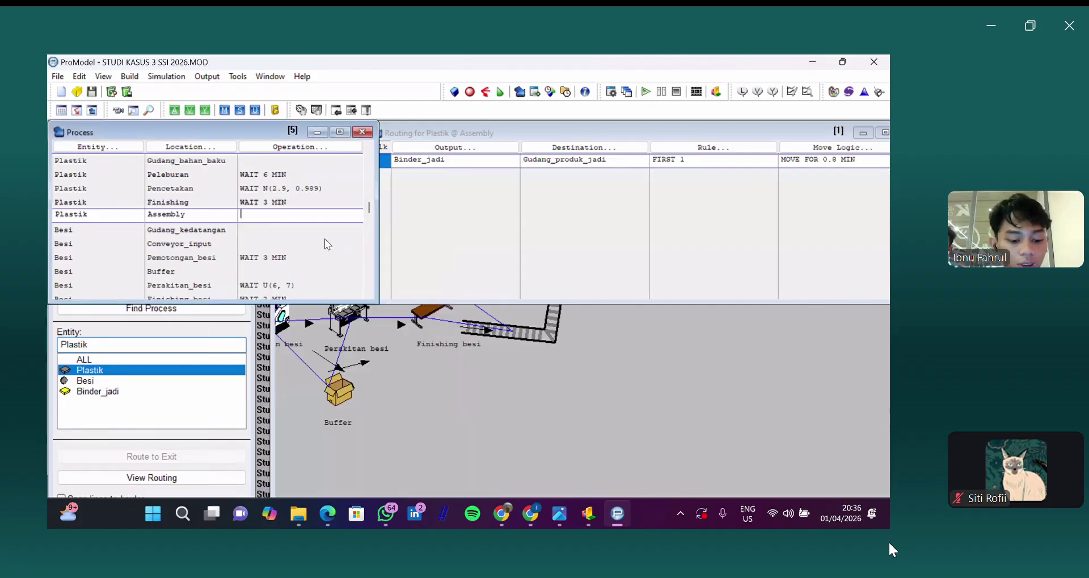
# Step: Re-enter the ID of the integer entity attribute as ATTR_1 in the Attributes table
pyautogui.click(130, 77)
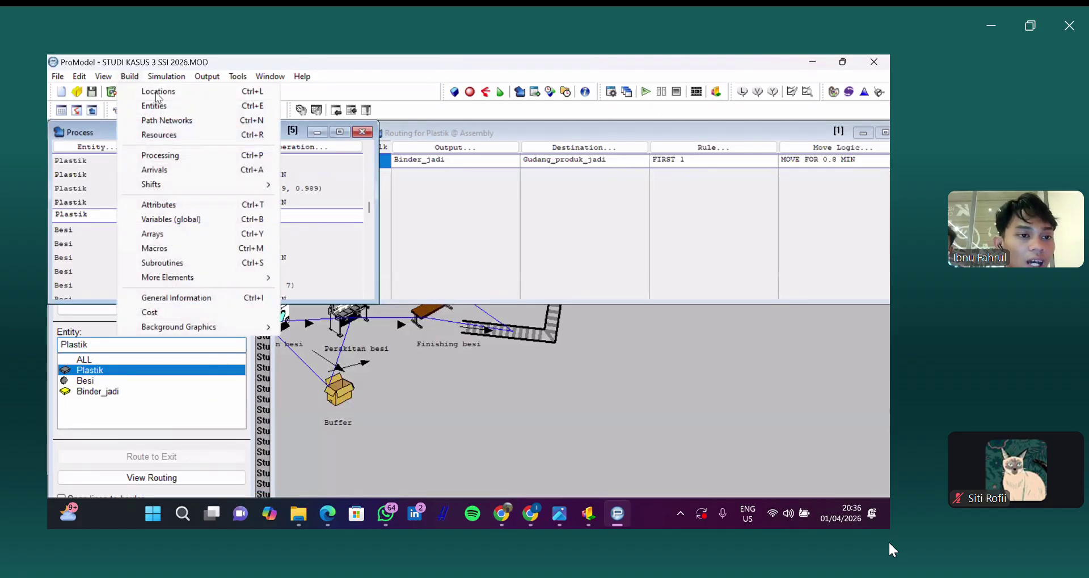
pyautogui.click(161, 205)
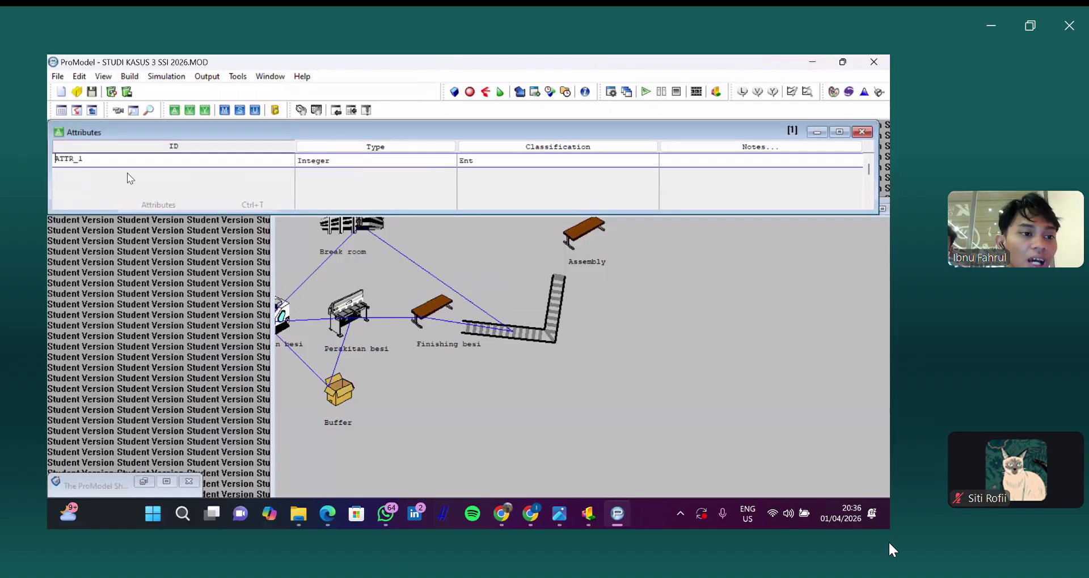
pyautogui.press('BackSpace')
pyautogui.press('BackSpace')
pyautogui.press('BackSpace')
pyautogui.press('BackSpace')
pyautogui.press('capslock')
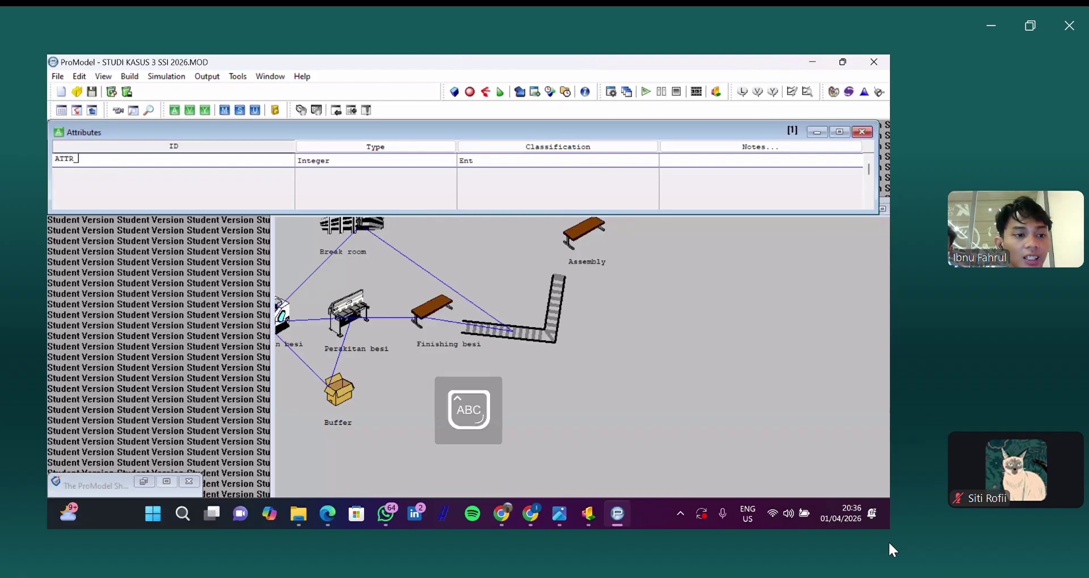
pyautogui.press('Return')
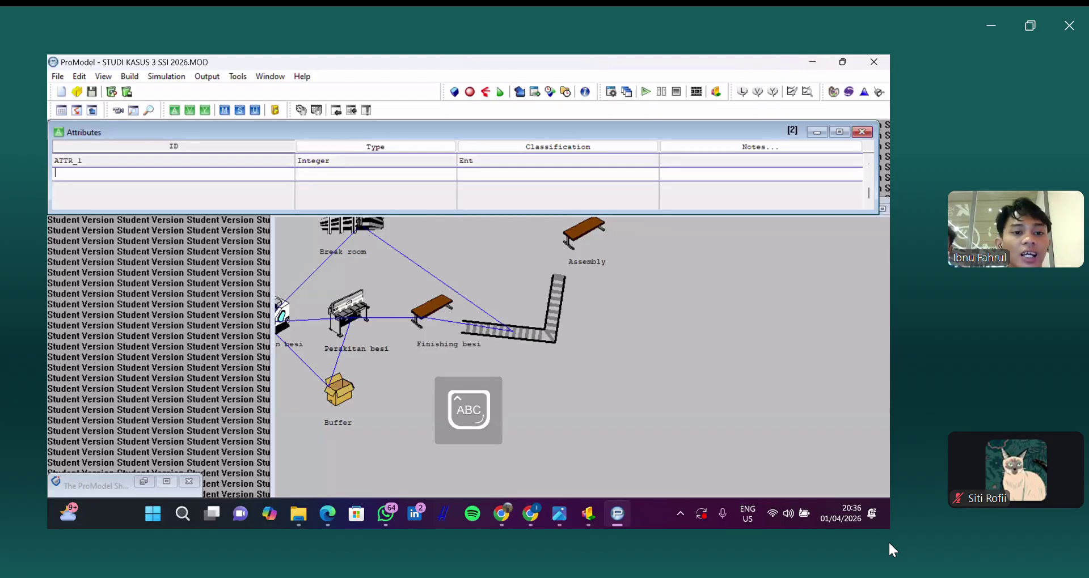
pyautogui.click(263, 159)
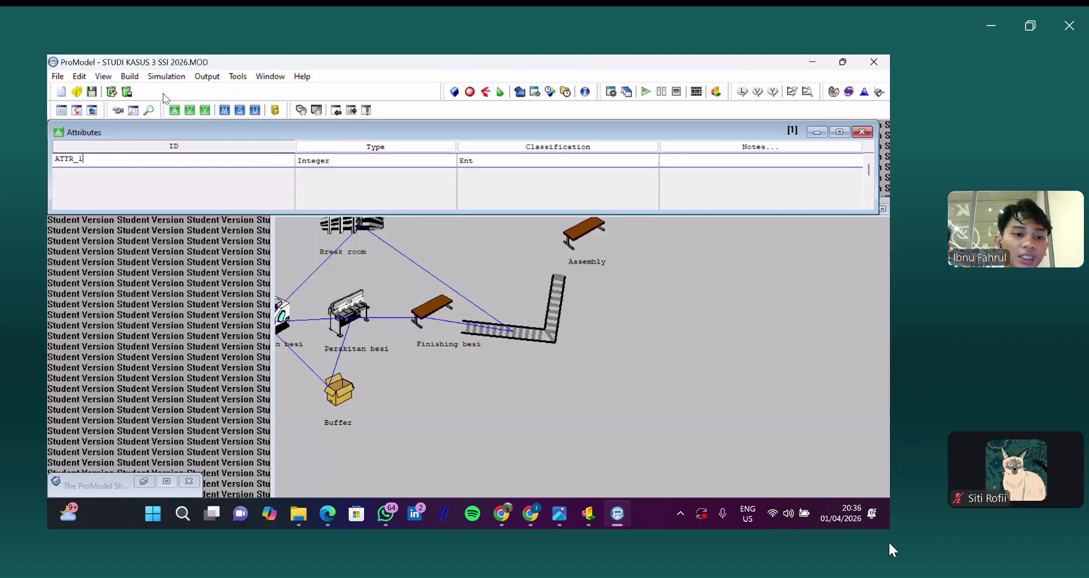
# Step: Return to the processing records and open the Logic Builder for the operation of Plastik at Assembly
pyautogui.click(116, 77)
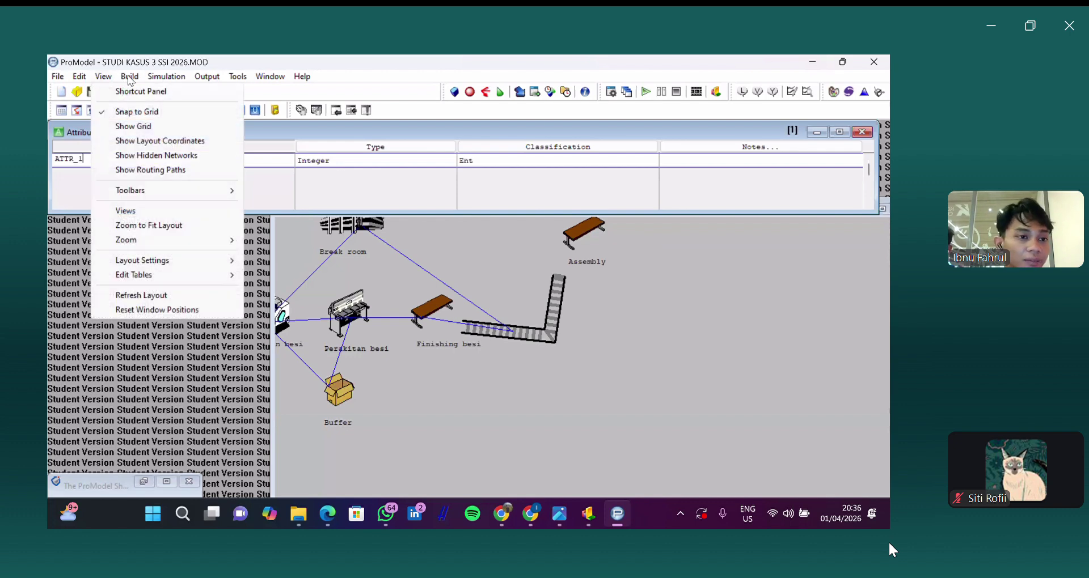
pyautogui.moveTo(129, 77)
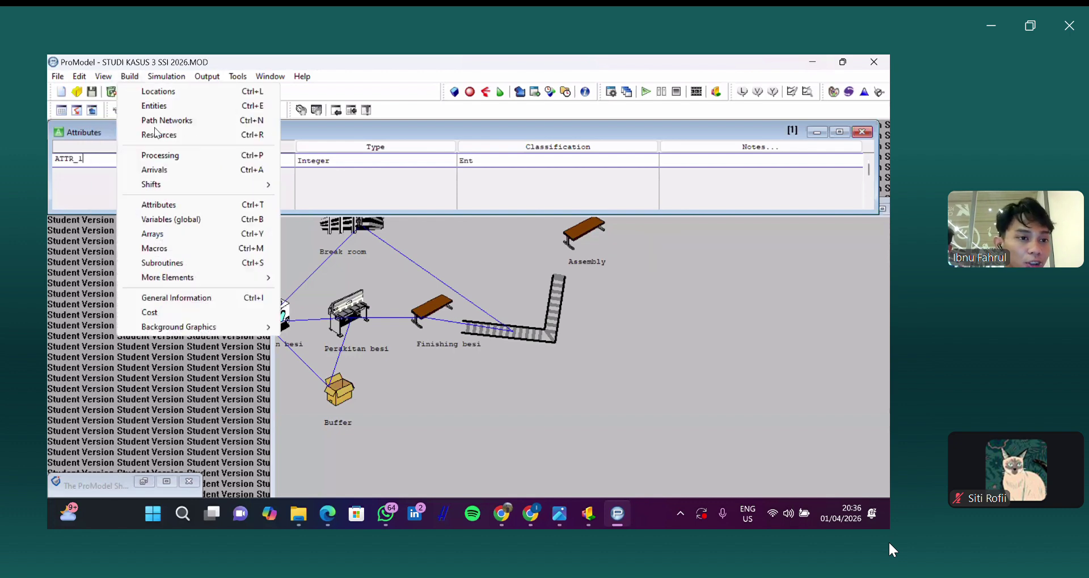
pyautogui.click(159, 156)
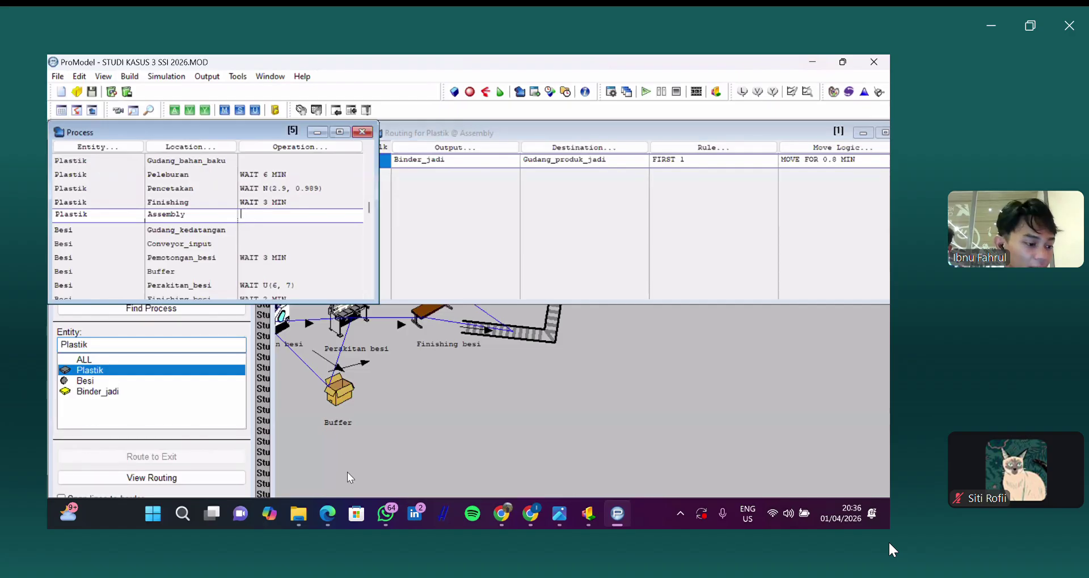
pyautogui.click(271, 149)
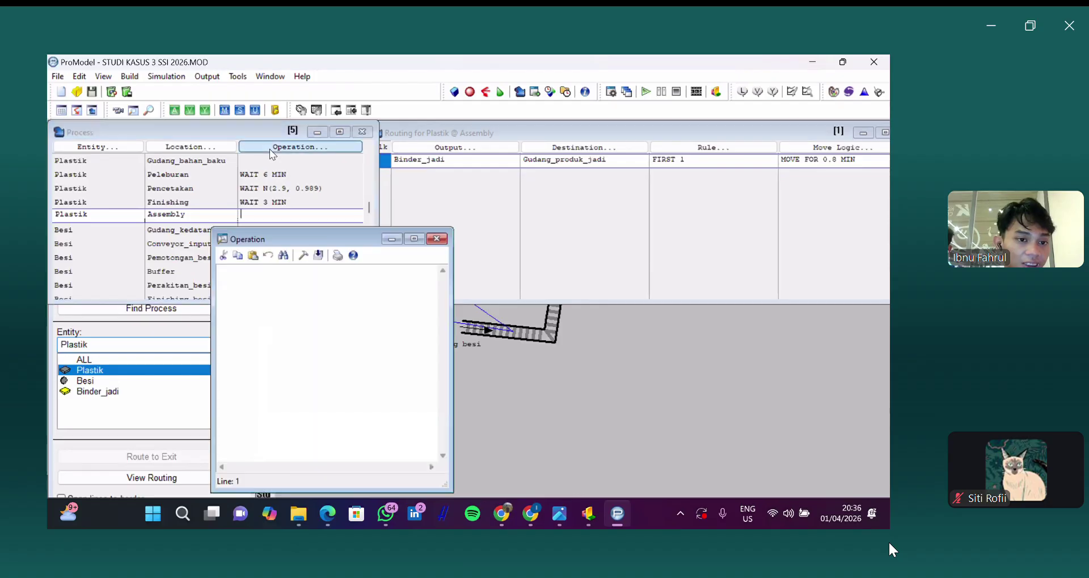
pyautogui.click(303, 256)
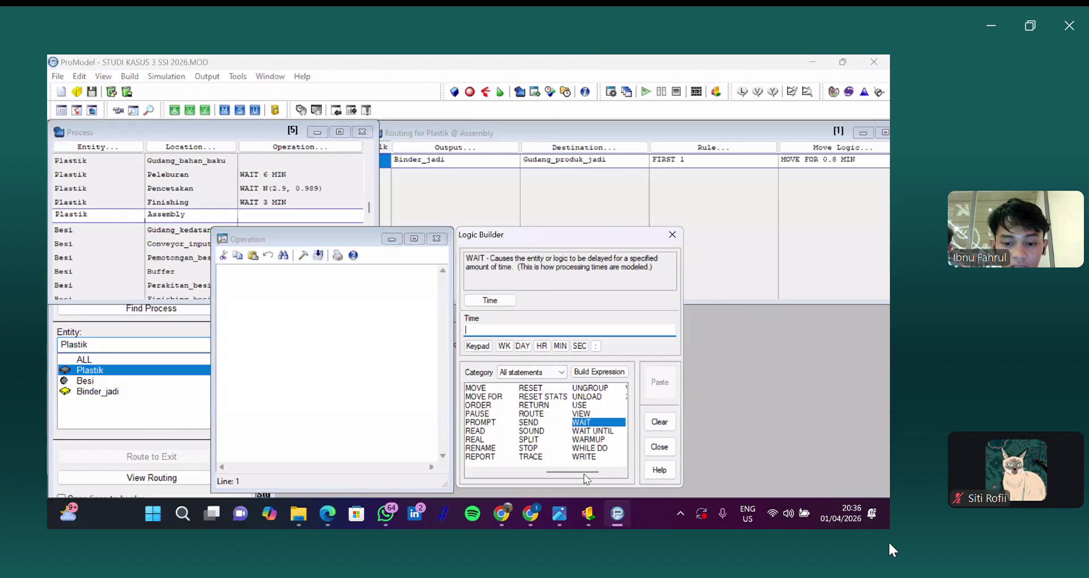
# Step: Build the expression ATTR_1 = 2 from the entity attribute and insert it into the Assembly operation logic
pyautogui.click(540, 476)
pyautogui.click(501, 472)
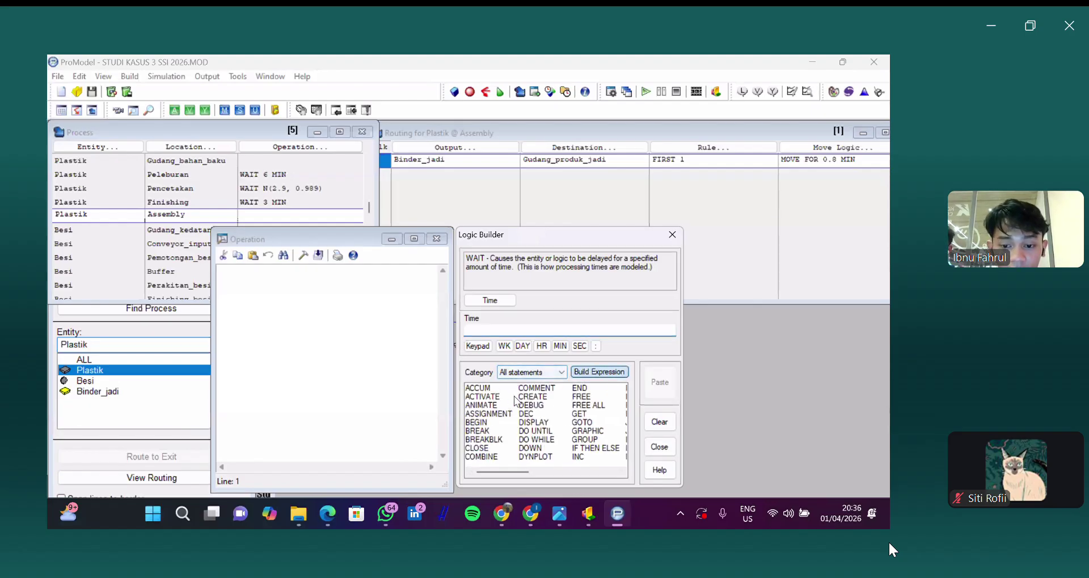
pyautogui.click(599, 372)
pyautogui.click(489, 400)
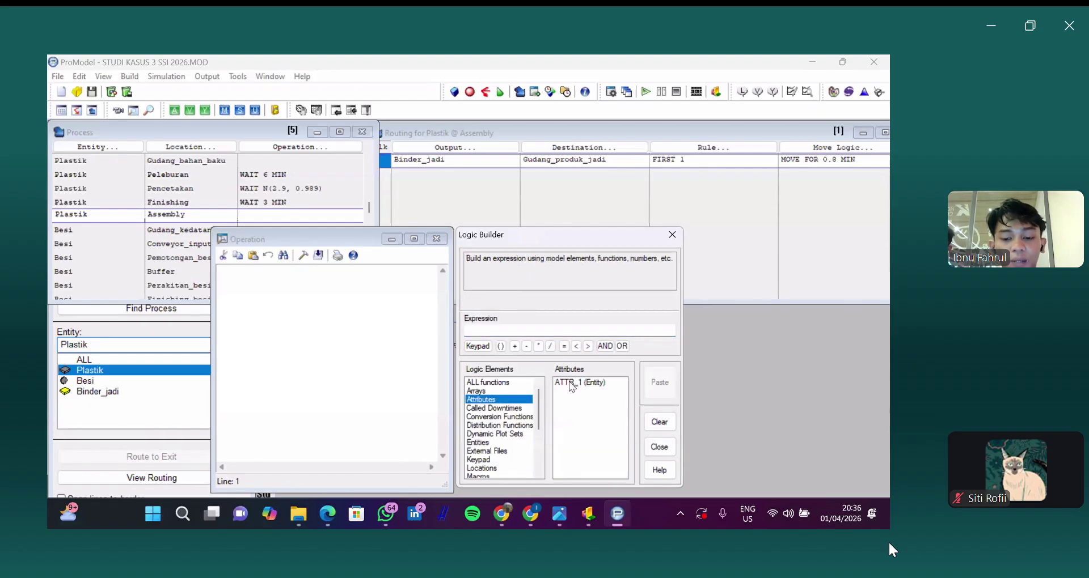
pyautogui.click(571, 383)
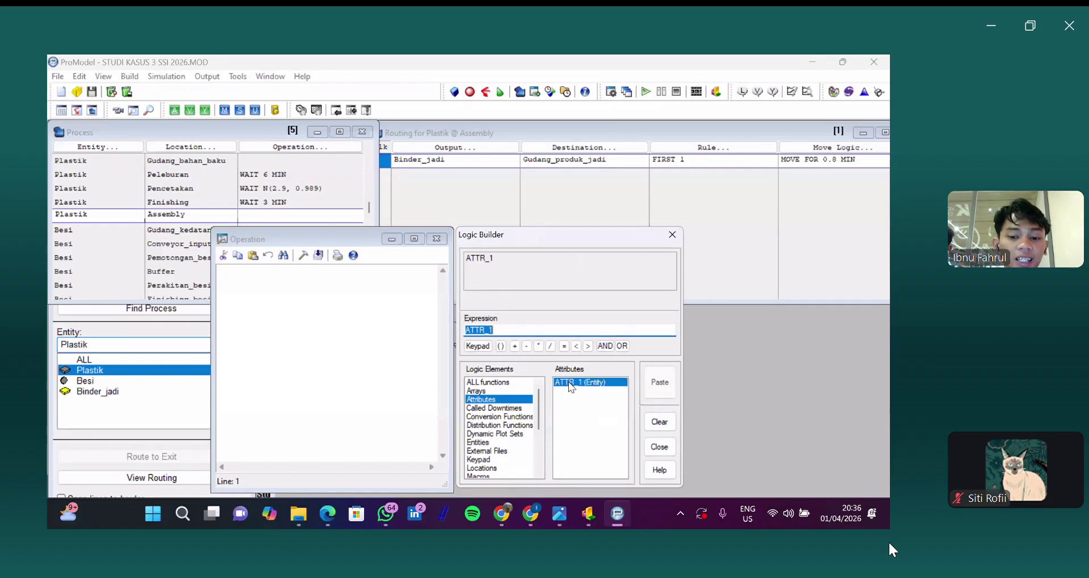
pyautogui.click(514, 331)
pyautogui.click(564, 347)
pyautogui.write('2')
pyautogui.press('BackSpace')
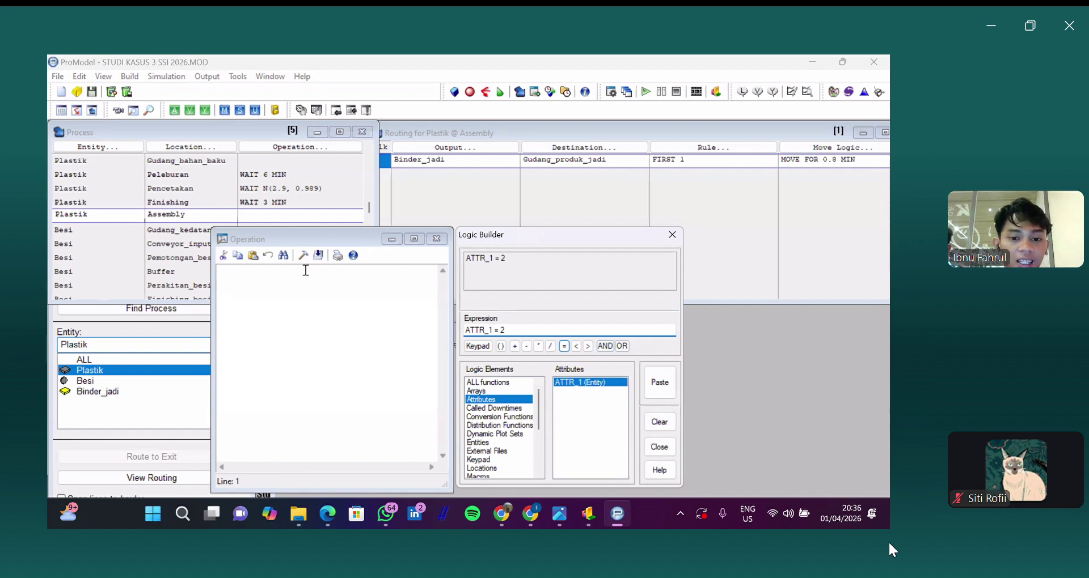
pyautogui.press('Return')
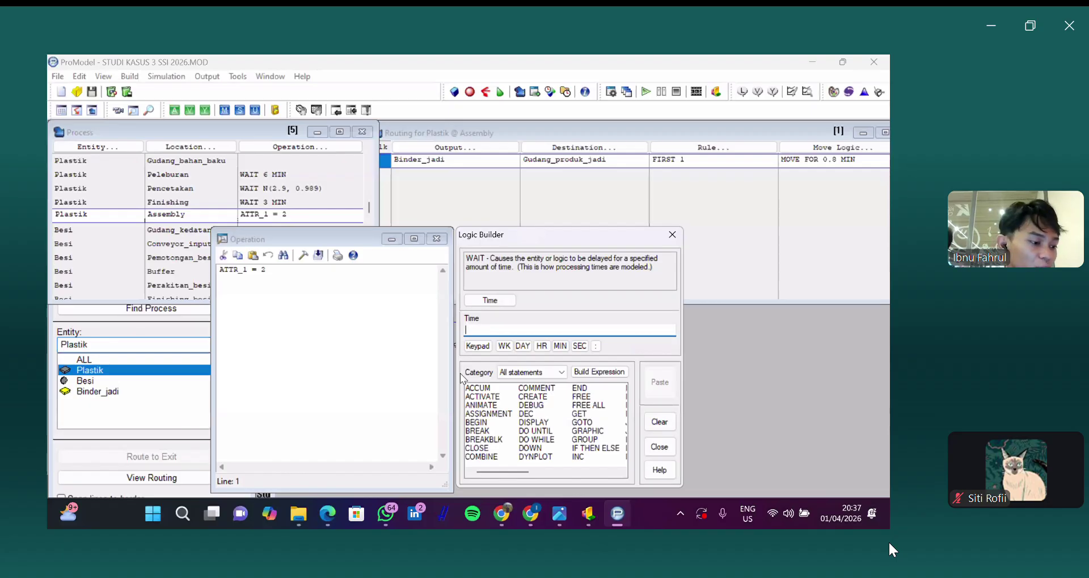
# Step: Add a JOIN statement with quantity 1 and entity Besi on the second line of the Assembly operation logic
pyautogui.click(435, 374)
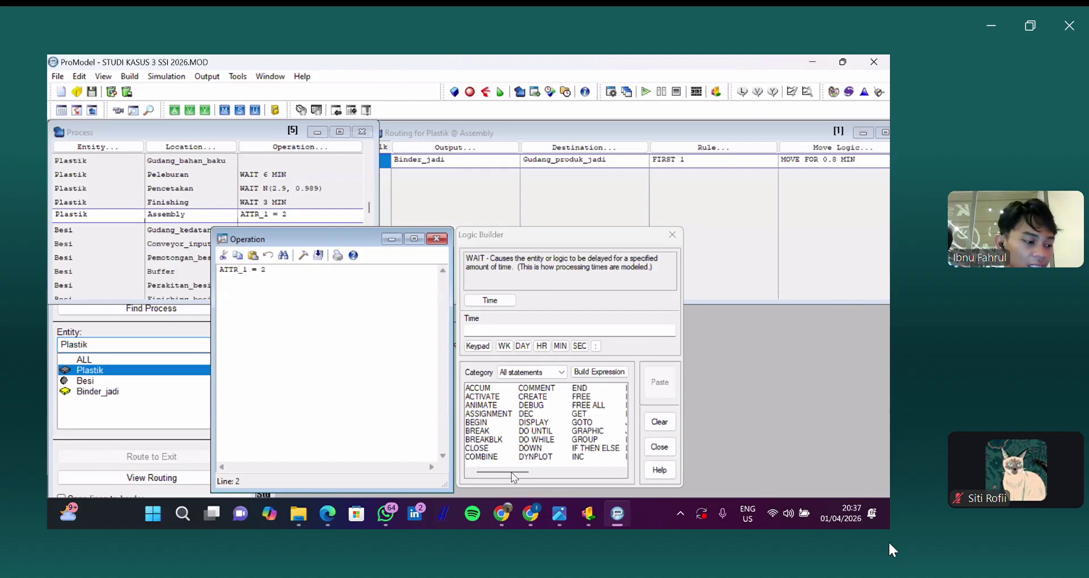
pyautogui.click(512, 472)
pyautogui.click(532, 468)
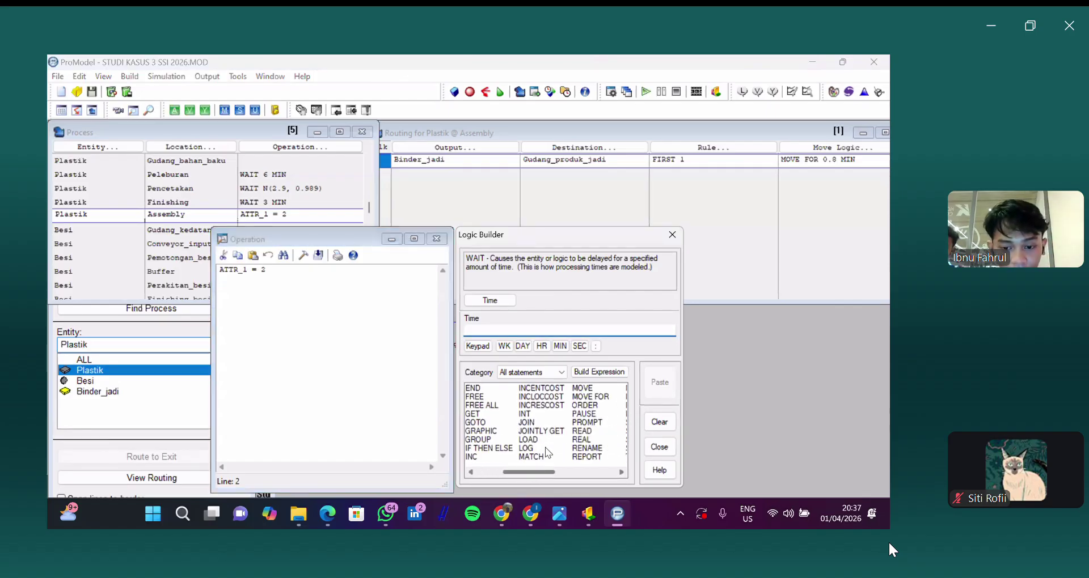
pyautogui.click(527, 422)
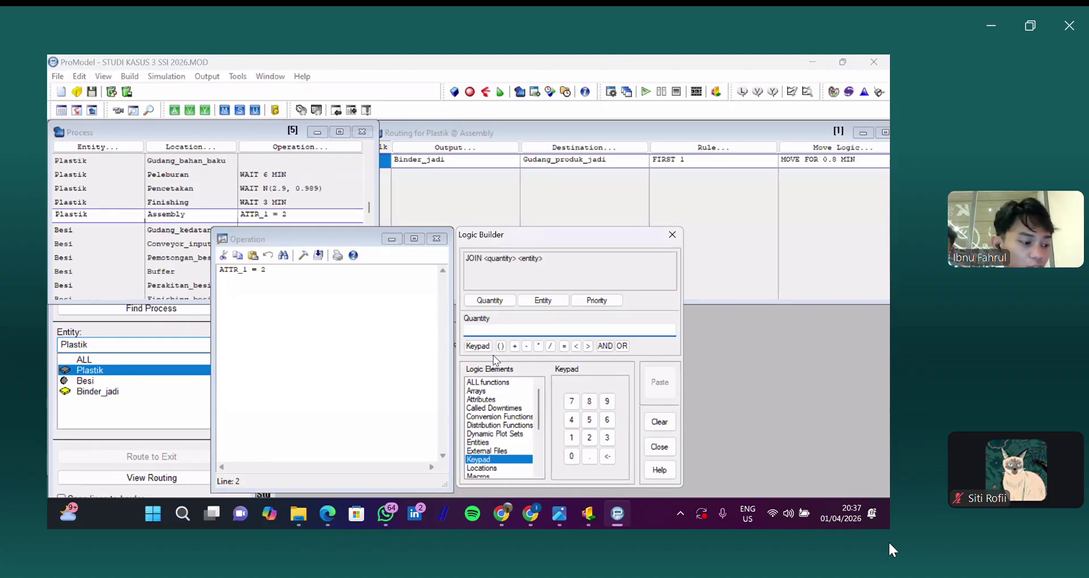
pyautogui.write('1')
pyautogui.click(539, 300)
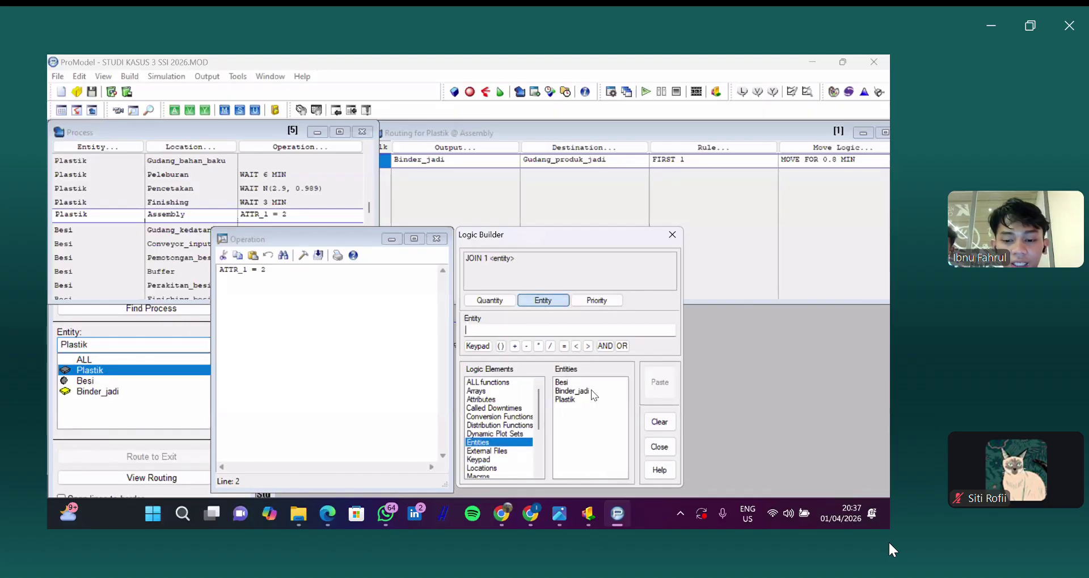
pyautogui.doubleClick(560, 382)
pyautogui.click(663, 381)
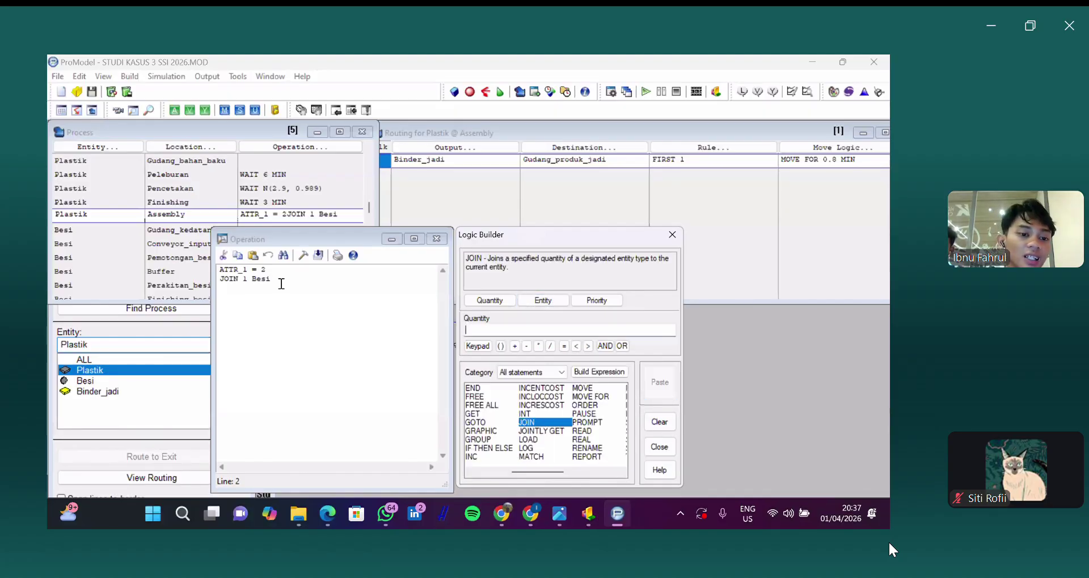
# Step: Look up the assembly process time in the case study PDF and return to the Assembly operation logic
pyautogui.click(337, 308)
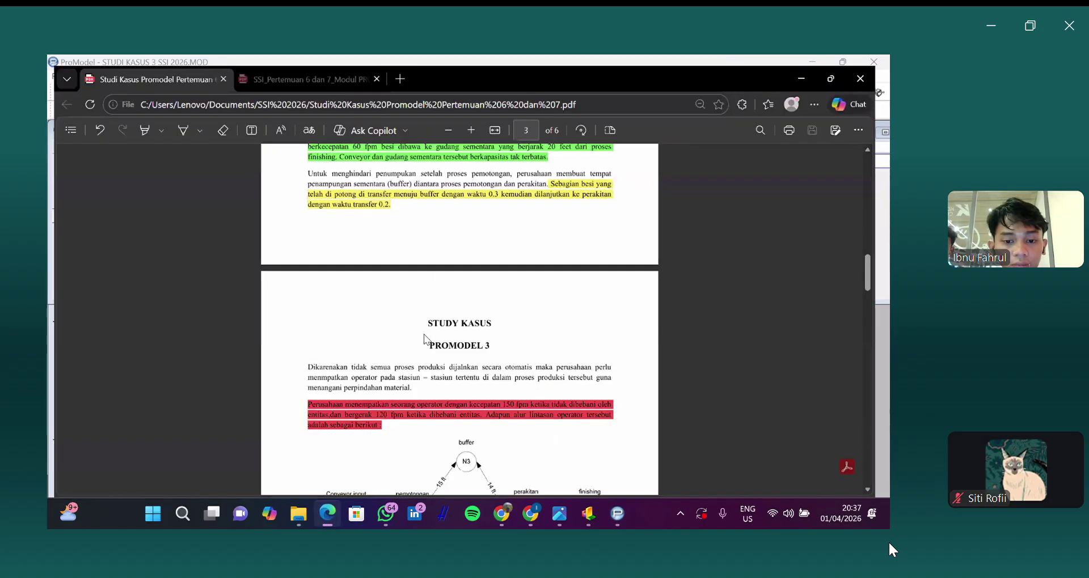
pyautogui.scroll(-10, 424, 335)
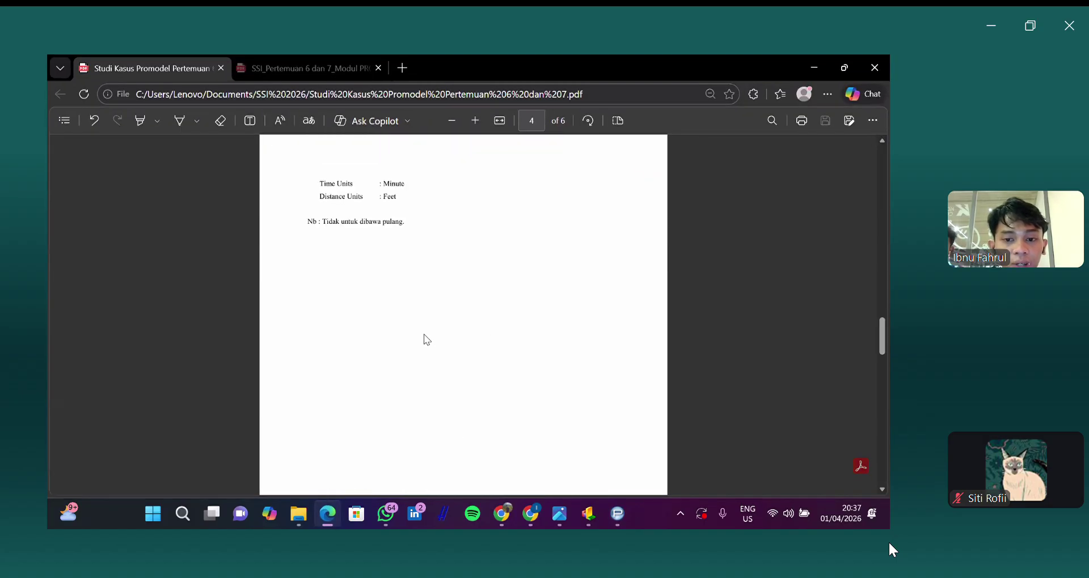
pyautogui.scroll(5, 356, 277)
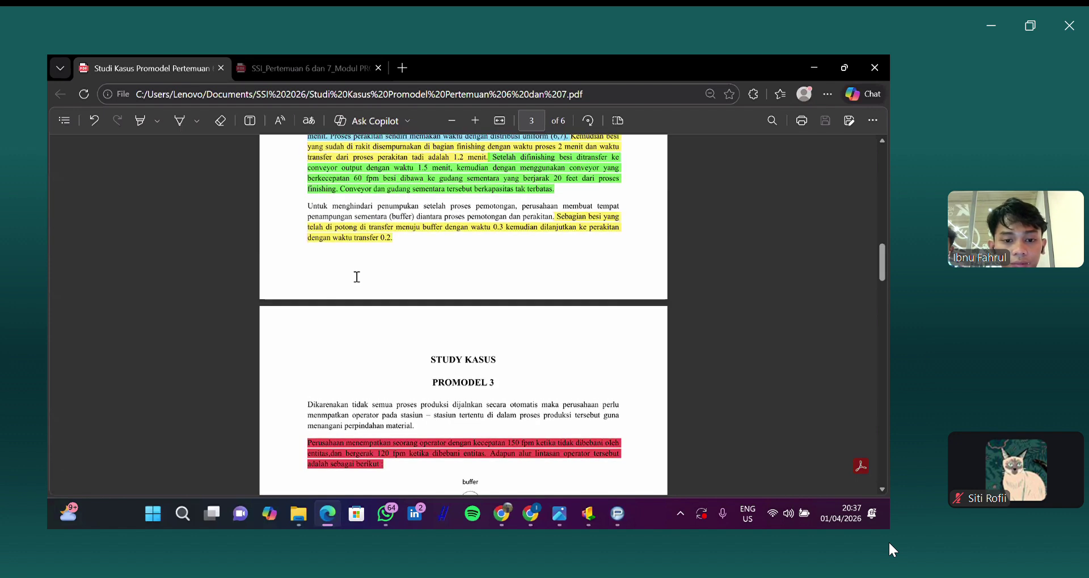
pyautogui.scroll(-15, 627, 174)
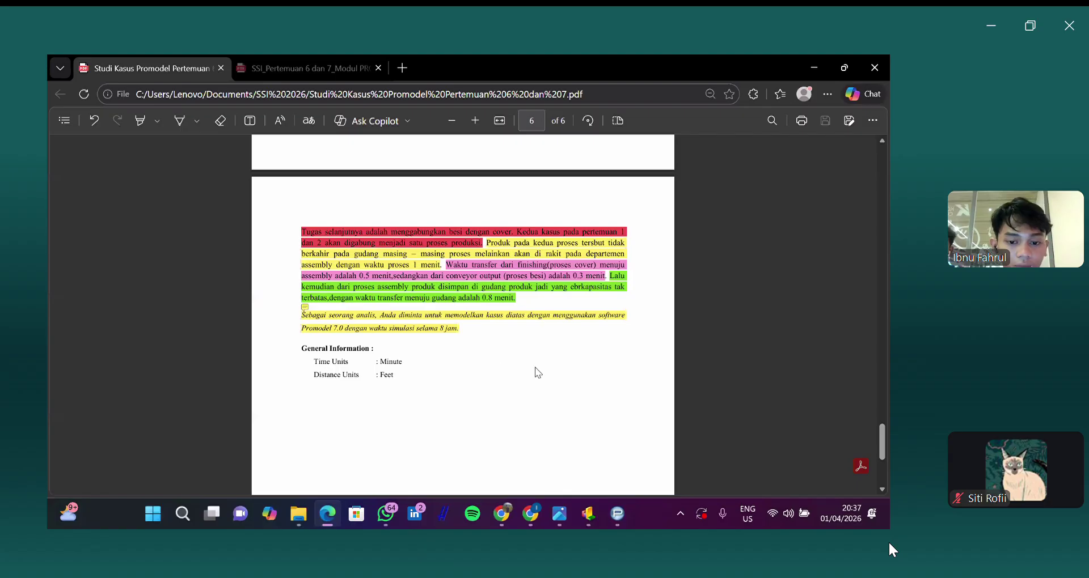
pyautogui.hotkey('alt', 'Tab')
pyautogui.press('BackSpace')
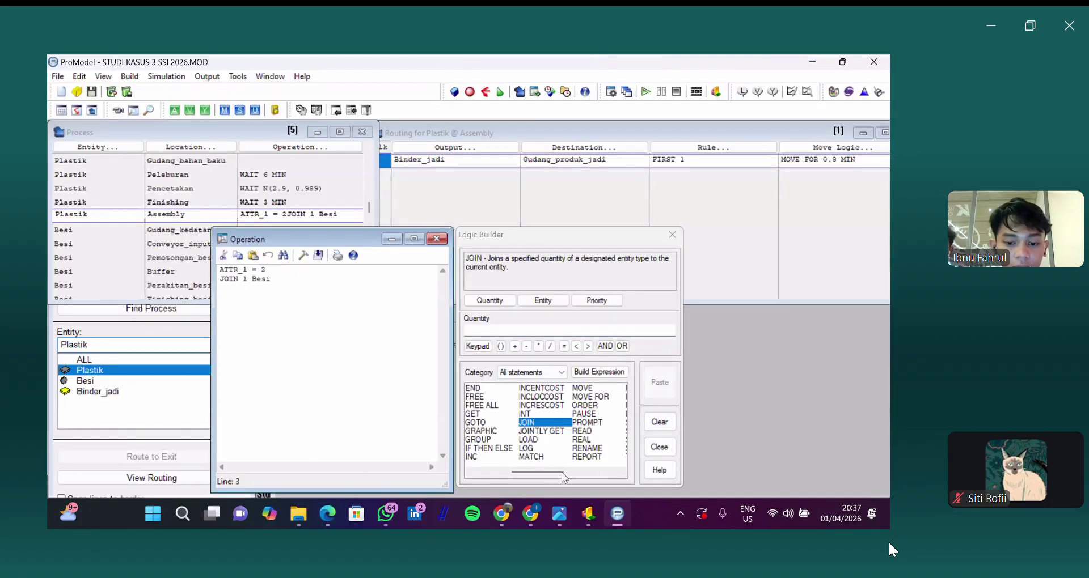
# Step: Add the statement WAIT 2 MIN on the third line of the operation logic for Plastik at Assembly
pyautogui.scroll(-2, 575, 417)
pyautogui.click(578, 423)
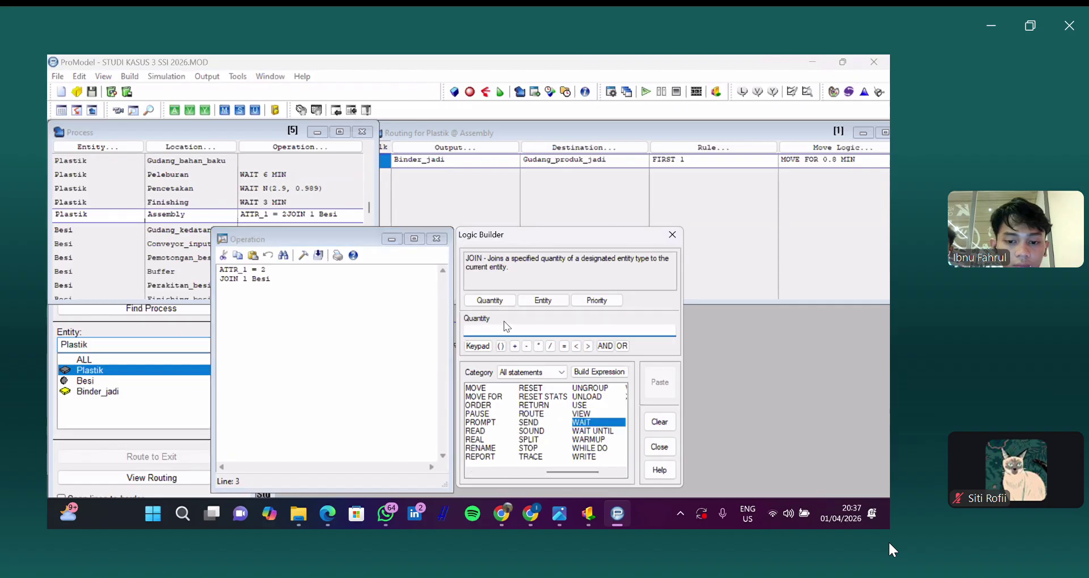
pyautogui.click(477, 346)
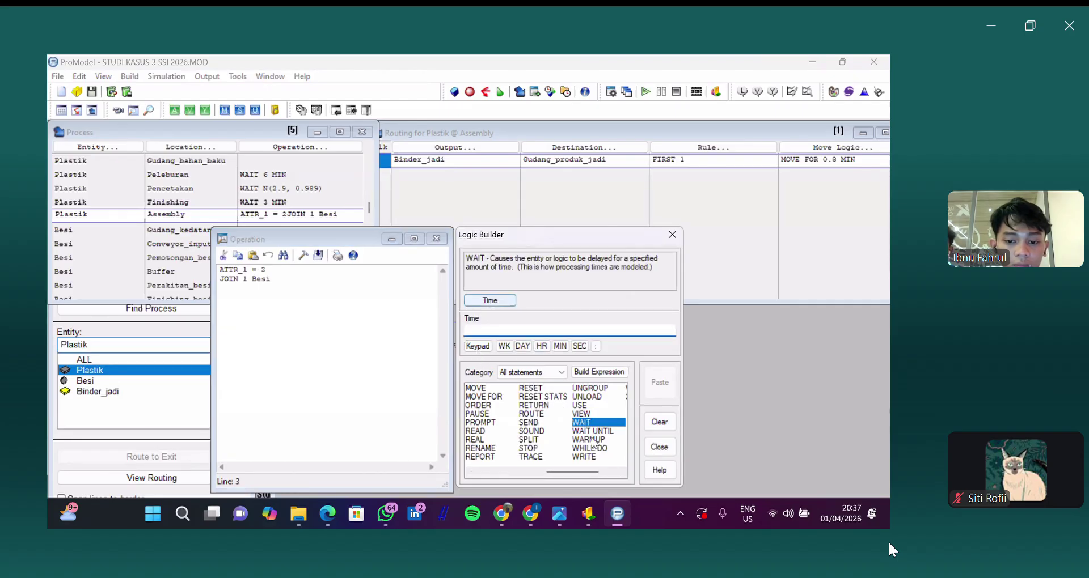
pyautogui.click(589, 437)
pyautogui.click(659, 382)
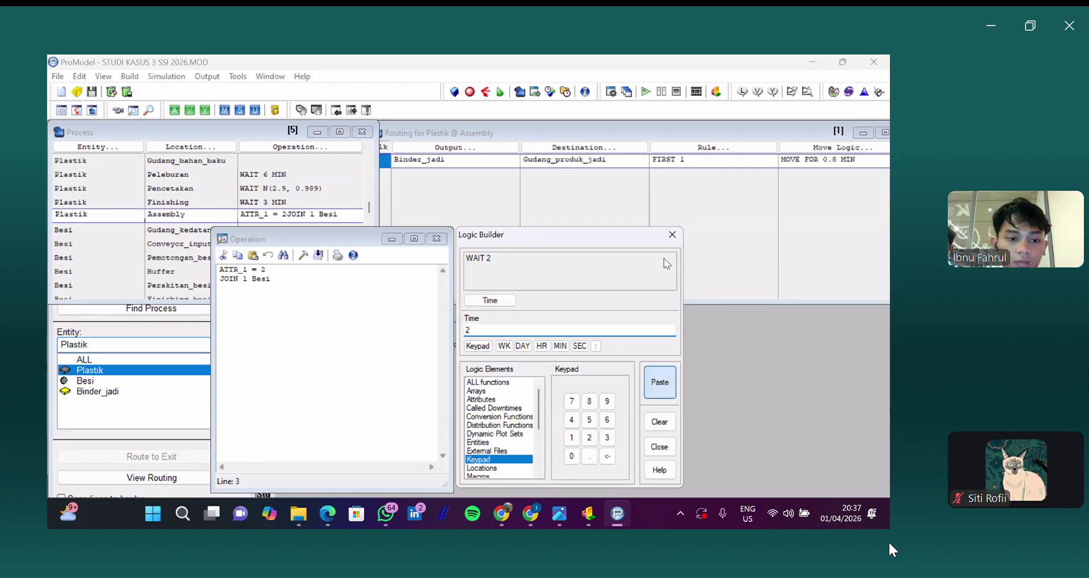
pyautogui.click(672, 235)
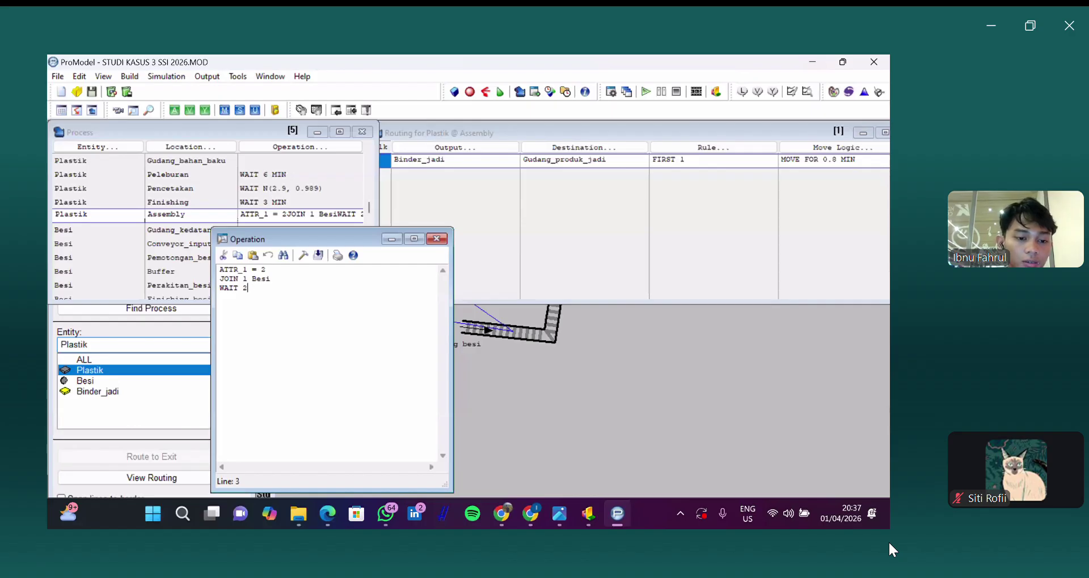
pyautogui.press('capslock')
pyautogui.write('MIN')
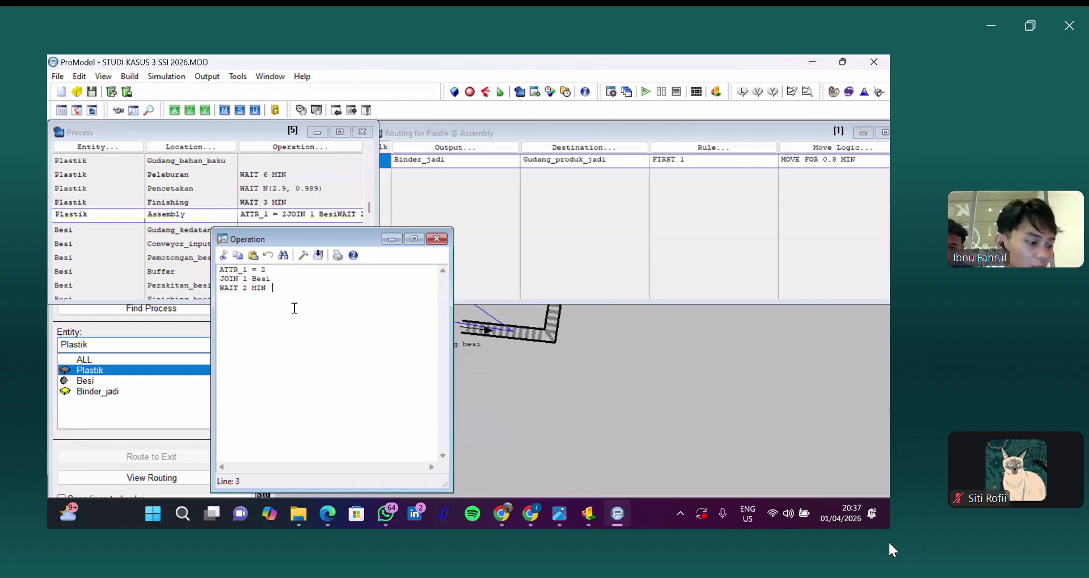
# Step: Reconfirm Binder_jadi as the output entity in the routing for Plastik at Assembly
pyautogui.click(438, 157)
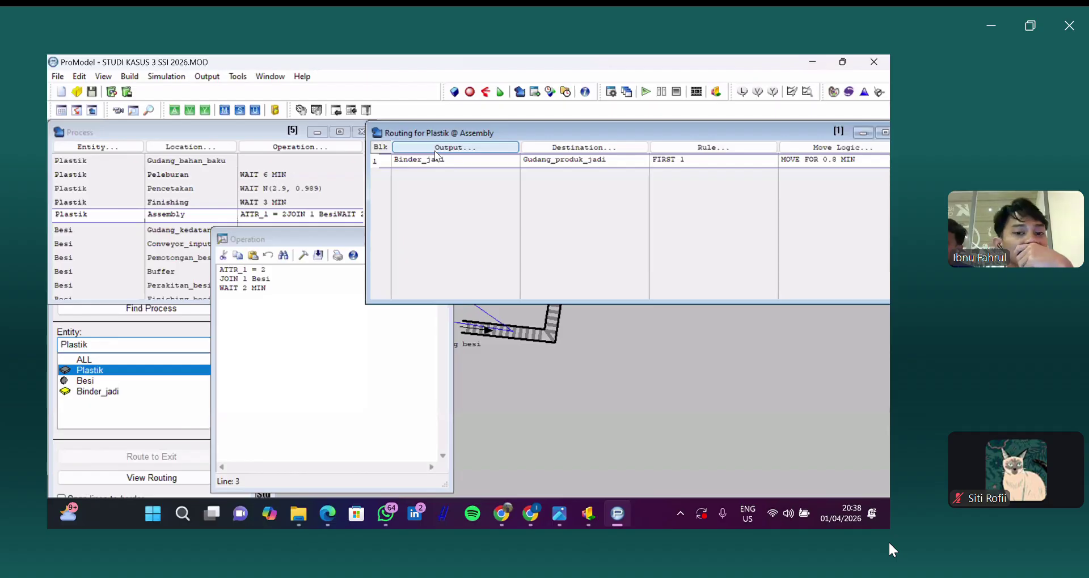
pyautogui.click(441, 189)
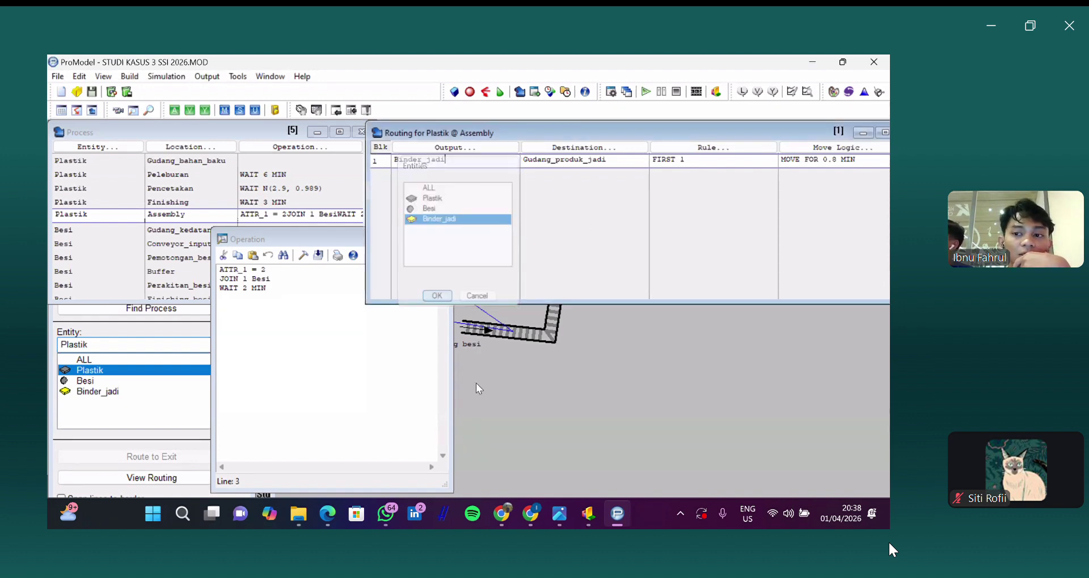
pyautogui.click(436, 299)
# Step: Check the warehouse transfer time in the case study PDF, then review the move logic and destination of the Plastik at Assembly routing
pyautogui.hotkey('alt', 'Tab')
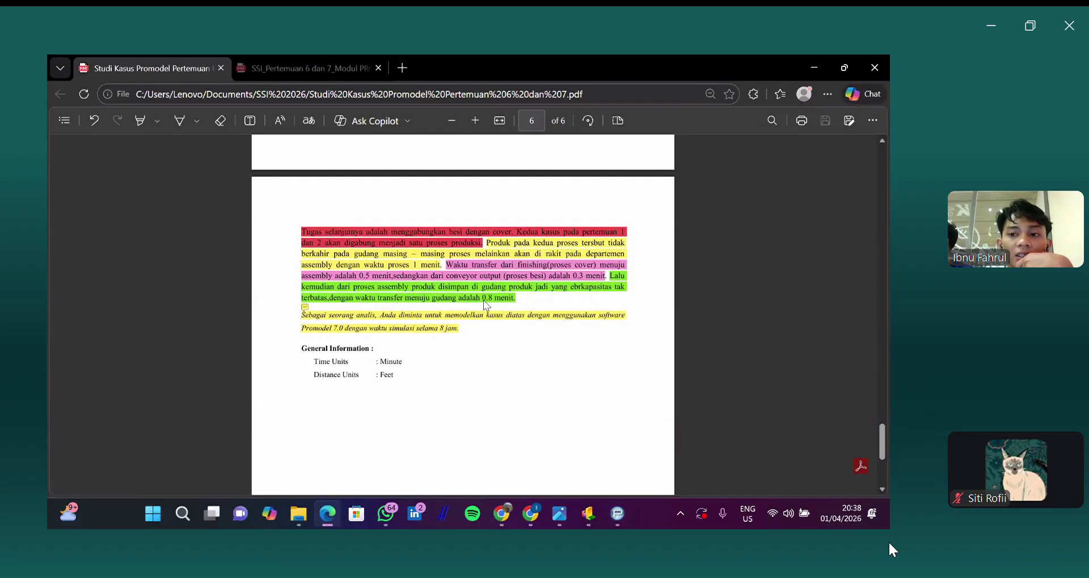
pyautogui.hotkey('alt', 'Tab')
pyautogui.click(839, 147)
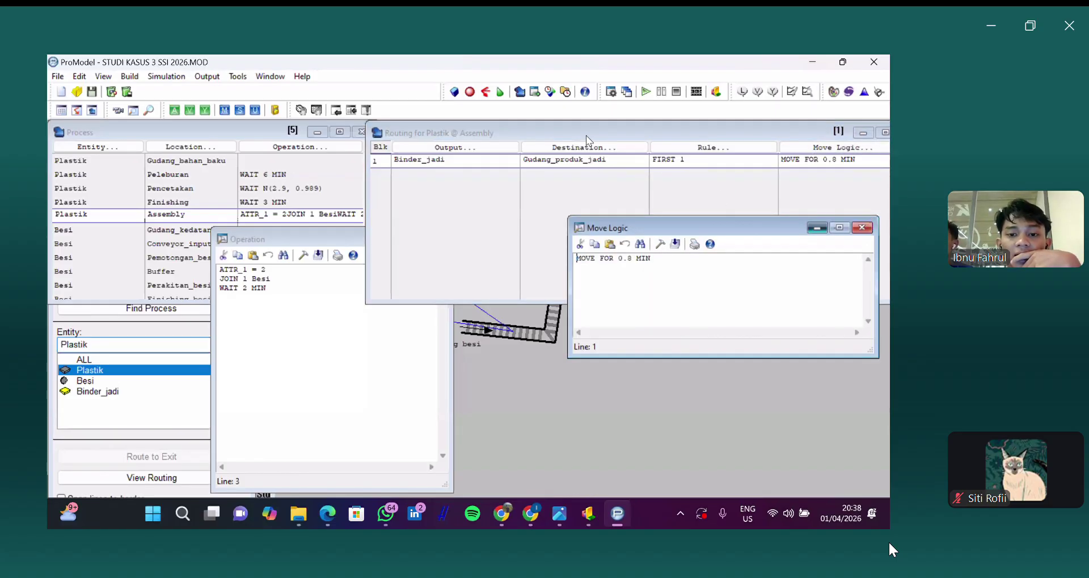
pyautogui.click(578, 148)
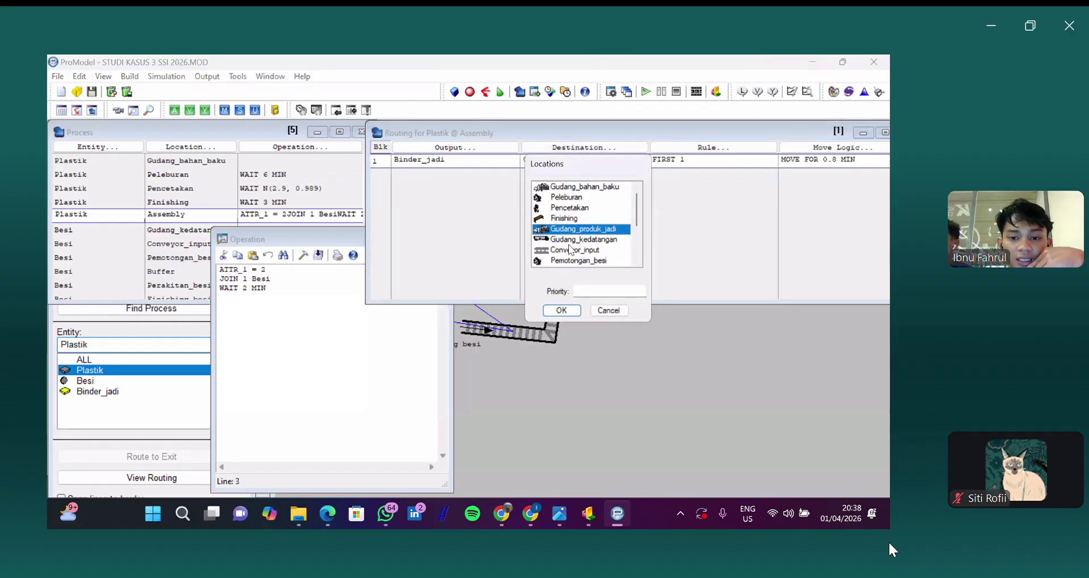
pyautogui.click(561, 310)
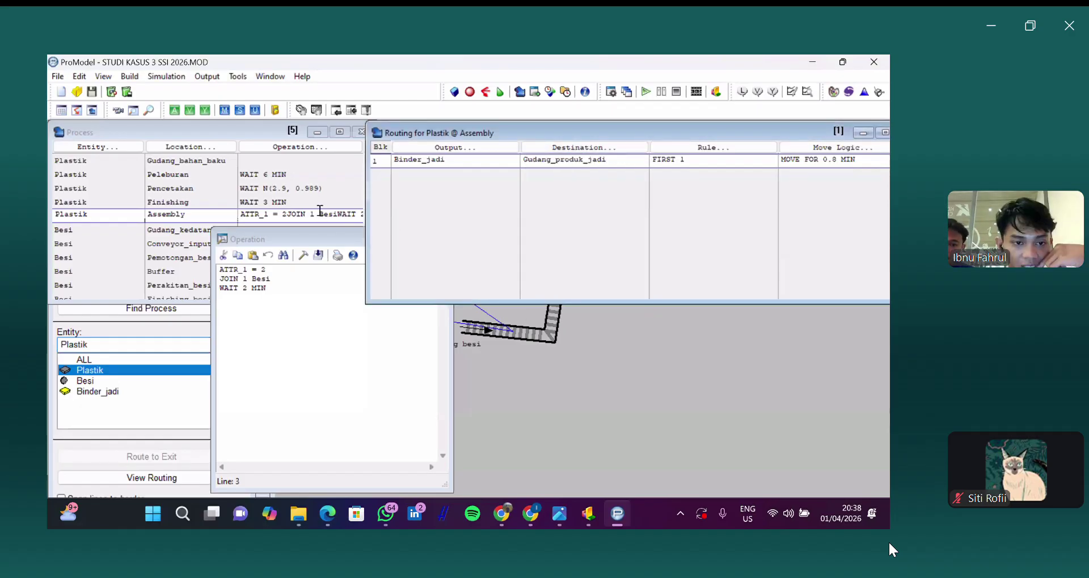
# Step: Review the Besi process records and their routings from Plastik at Assembly through to Besi at Conveyor_output
pyautogui.click(321, 214)
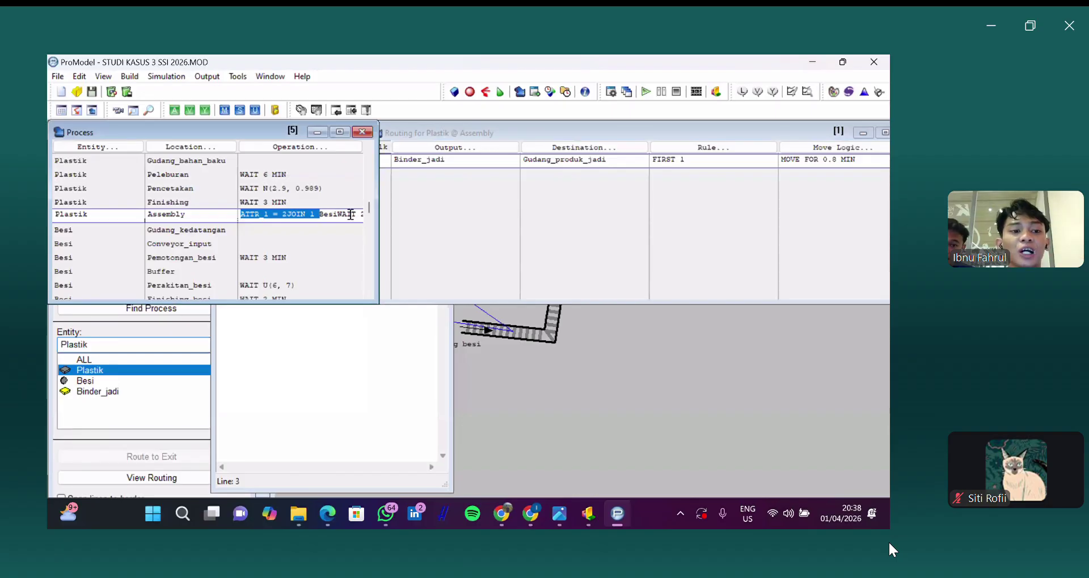
pyautogui.click(350, 215)
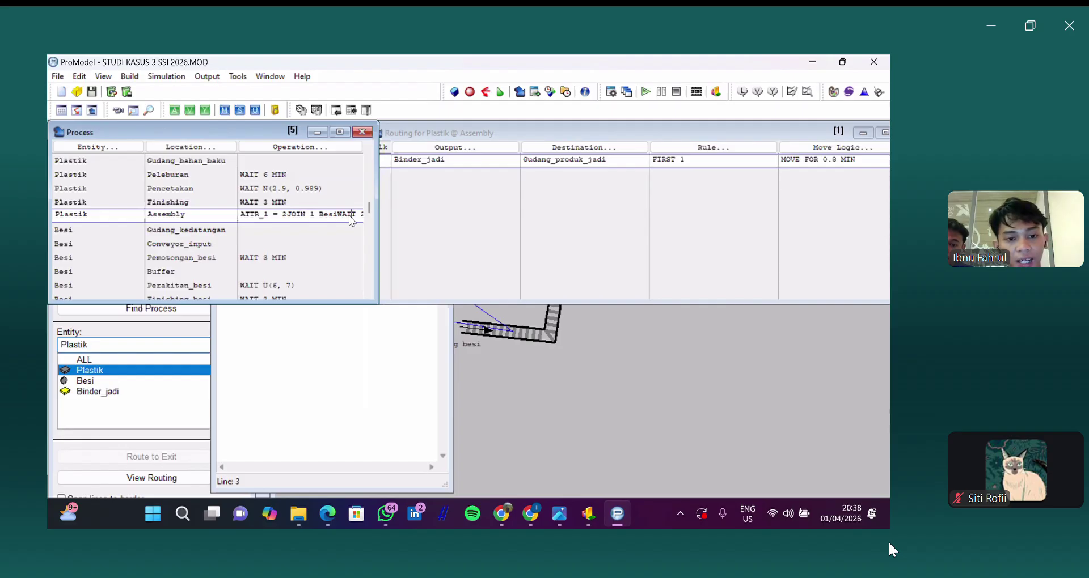
pyautogui.press('Down')
pyautogui.press('Down')
pyautogui.press('Down')
pyautogui.press('Down')
pyautogui.press('Down')
pyautogui.press('Down')
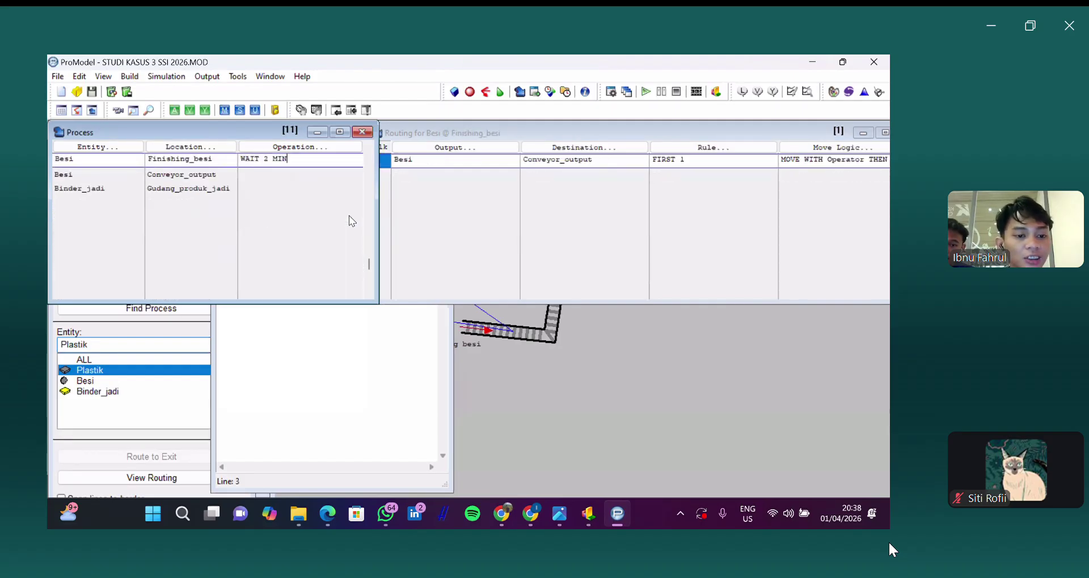
pyautogui.scroll(1, 349, 215)
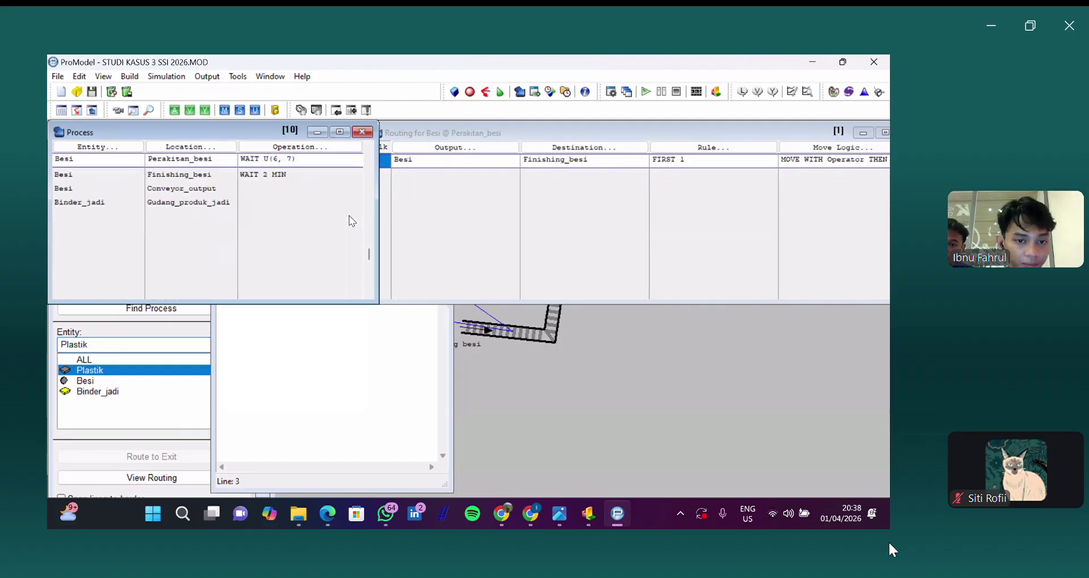
pyautogui.press('Up')
pyautogui.press('Up')
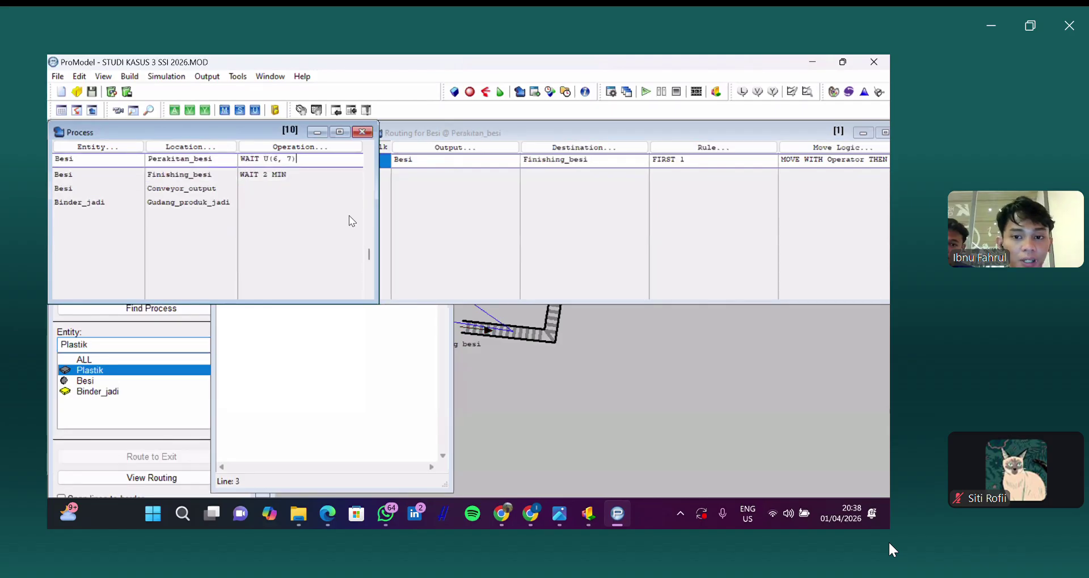
pyautogui.press('Down')
pyautogui.press('Down')
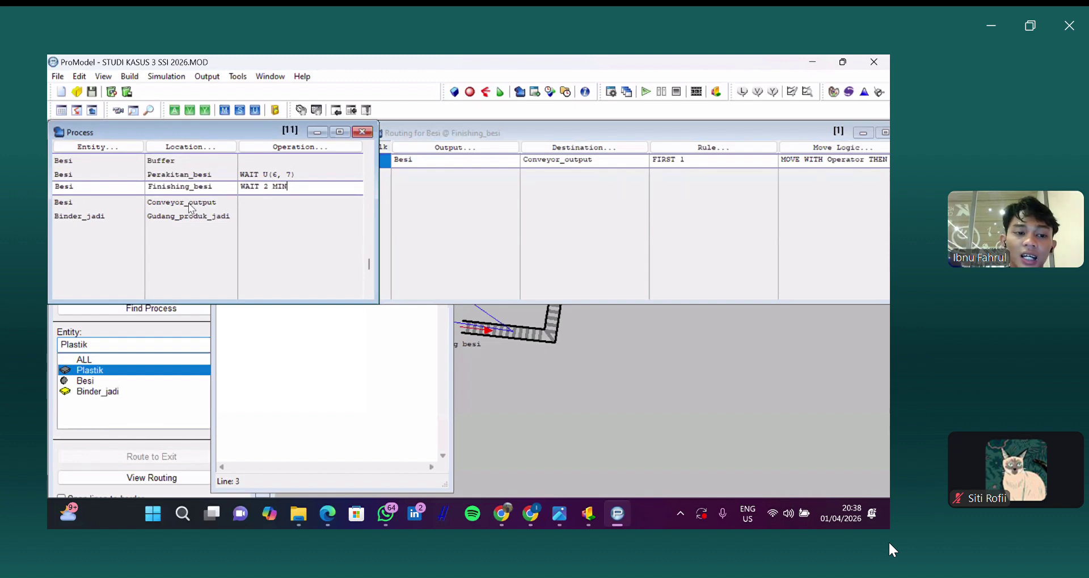
pyautogui.press('Down')
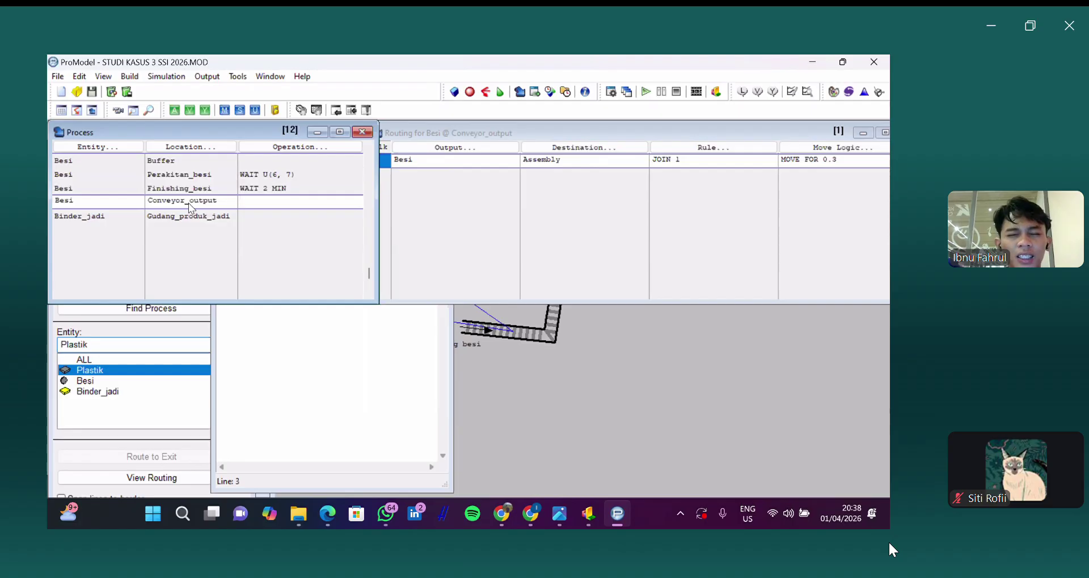
# Step: Reconfirm Assembly as the destination and re-enter JOIN 1 as the routing rule for Besi at Conveyor_output
pyautogui.click(562, 148)
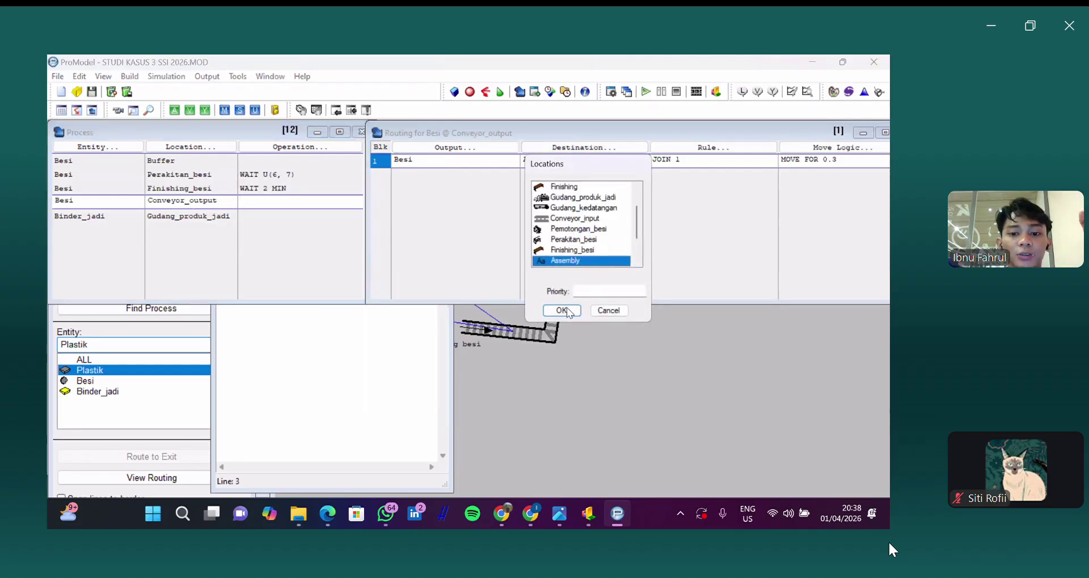
pyautogui.click(562, 311)
pyautogui.click(686, 160)
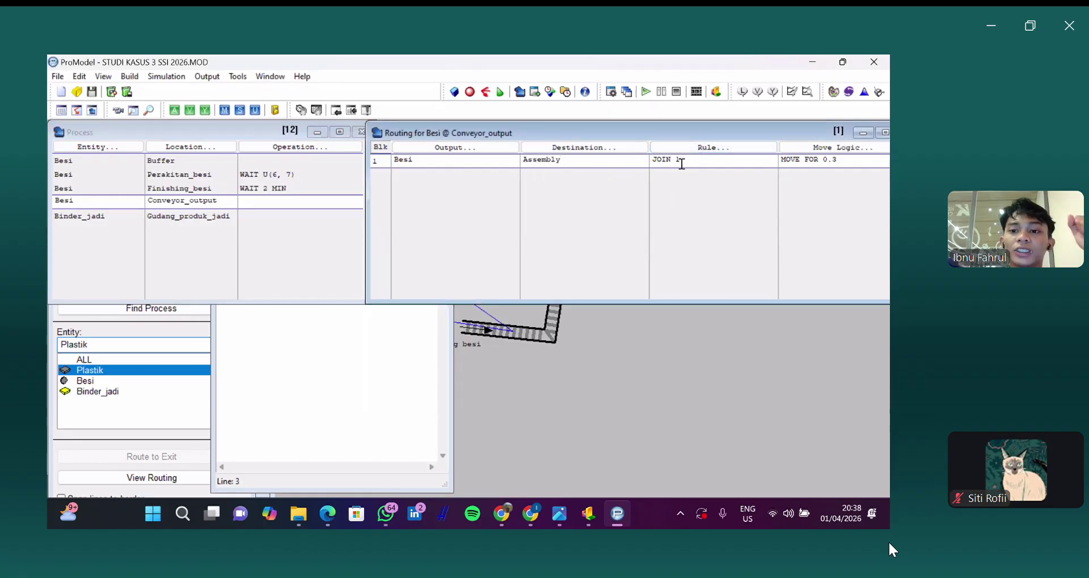
pyautogui.press('BackSpace')
pyautogui.press('BackSpace')
pyautogui.press('BackSpace')
pyautogui.press('BackSpace')
pyautogui.press('capslock')
pyautogui.write('1')
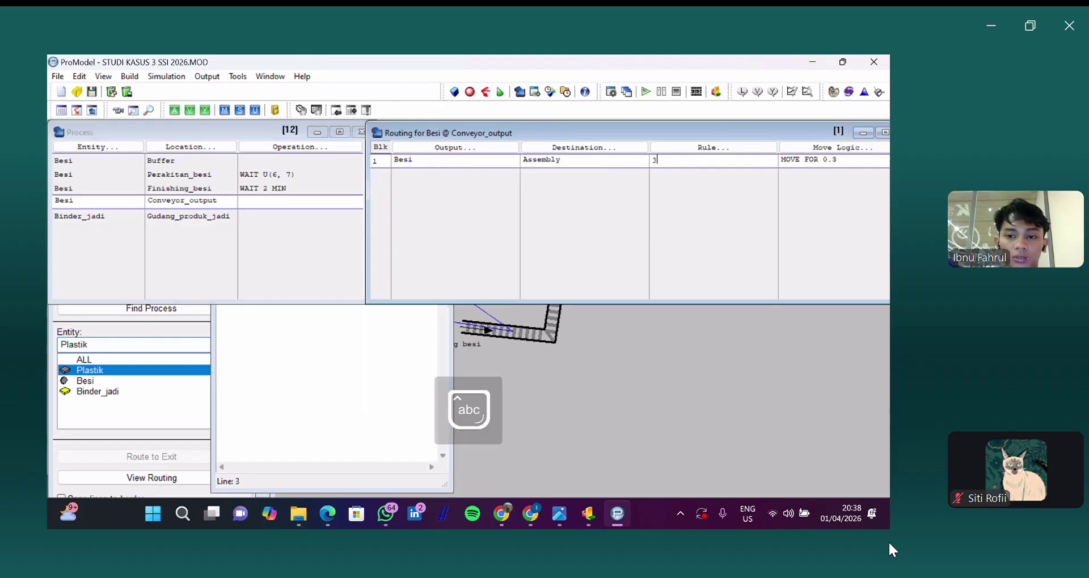
pyautogui.press('BackSpace')
pyautogui.press('capslock')
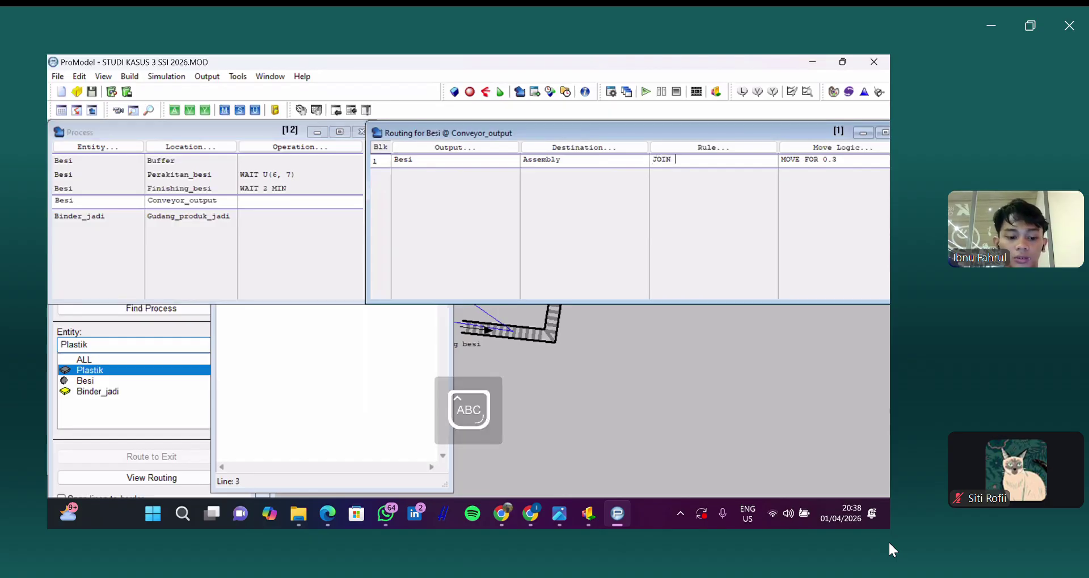
pyautogui.press('capslock')
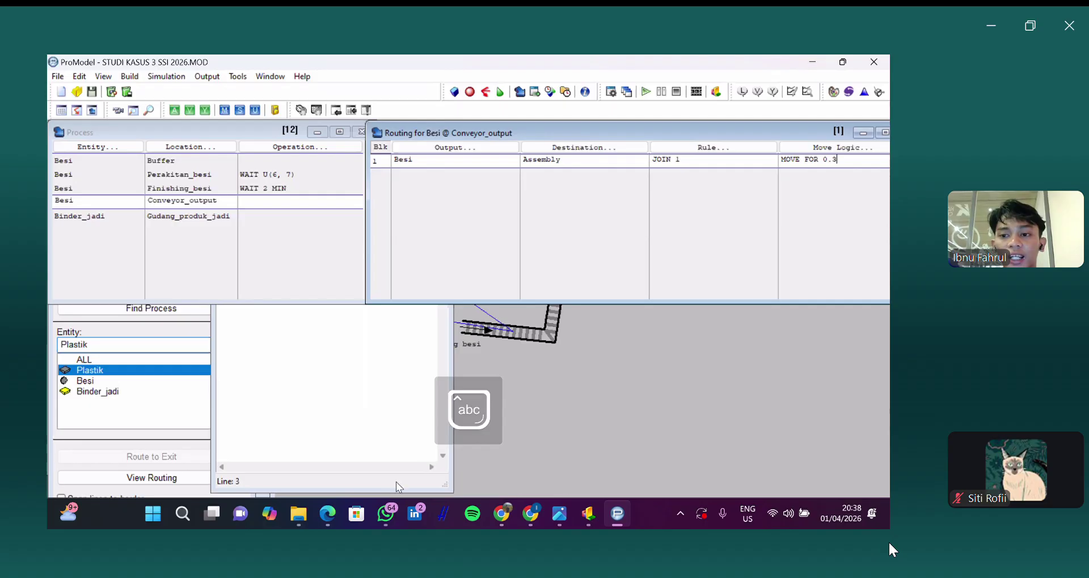
# Step: Check the conveyor output transfer time in the case study PDF and revisit the routing rule for Besi at Conveyor_output
pyautogui.click(327, 514)
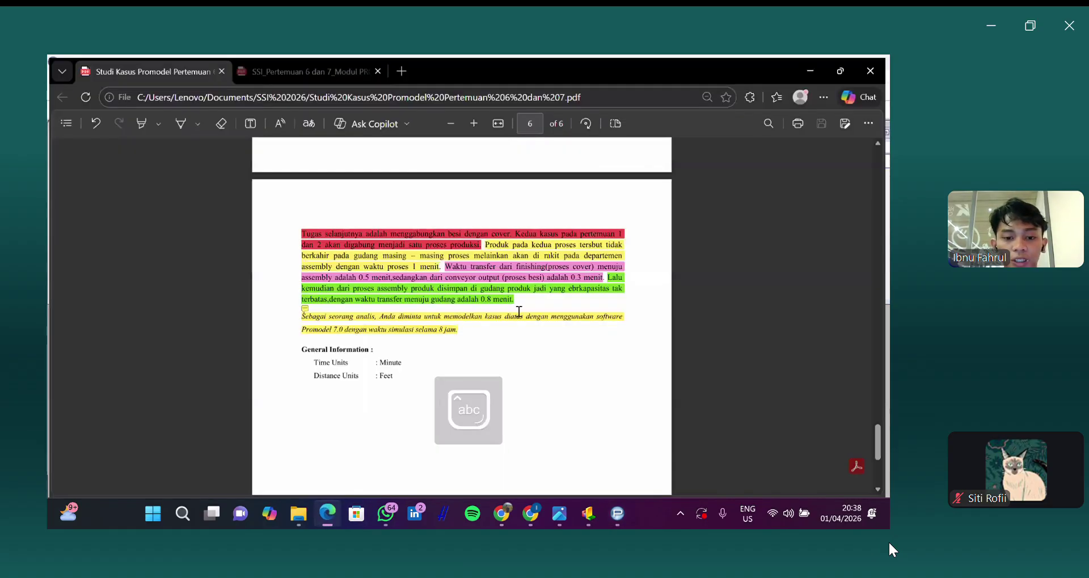
pyautogui.click(811, 64)
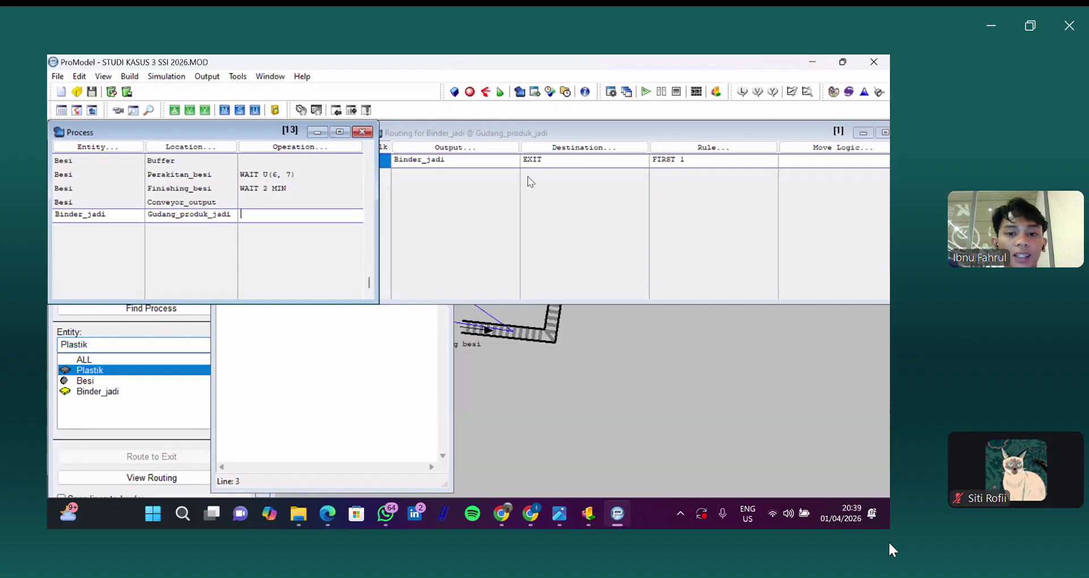
pyautogui.press('Up')
pyautogui.click(684, 161)
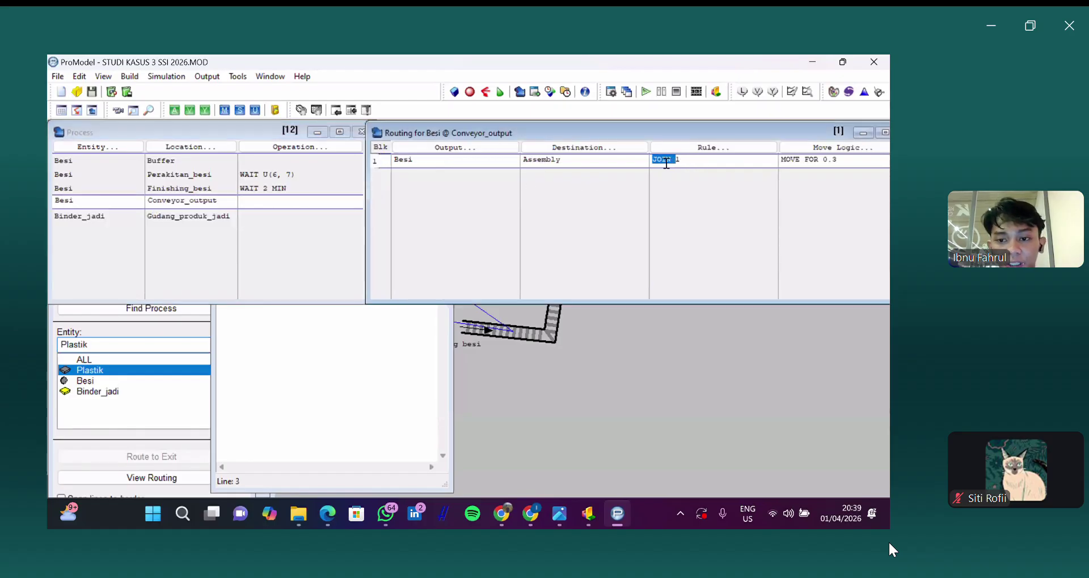
# Step: Return to the Plastik at Assembly record, review its full operation logic and put the logic window away
pyautogui.click(261, 135)
pyautogui.doubleClick(369, 161)
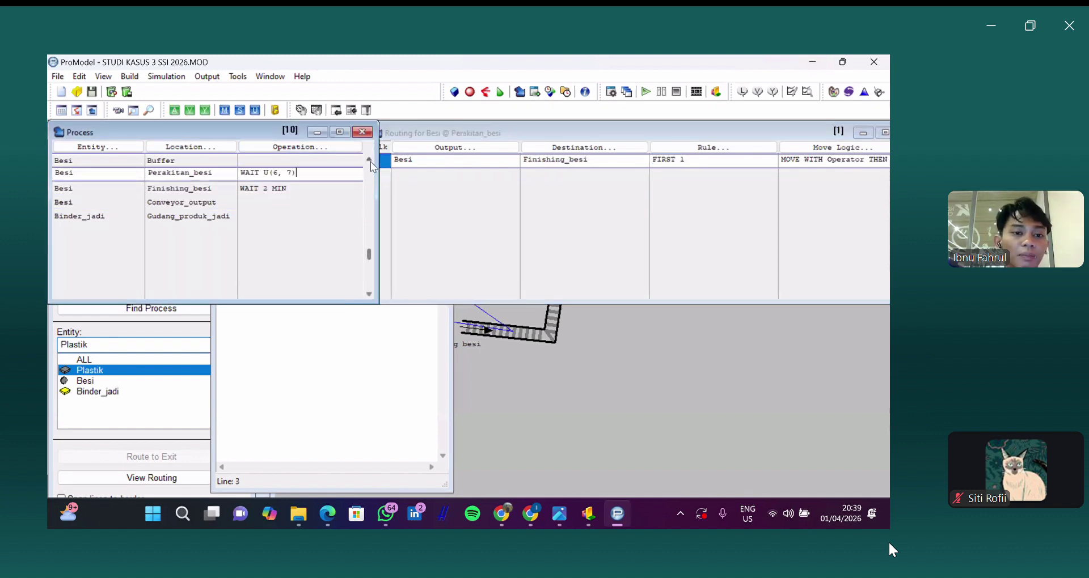
pyautogui.tripleClick(370, 162)
pyautogui.tripleClick(370, 161)
pyautogui.click(280, 180)
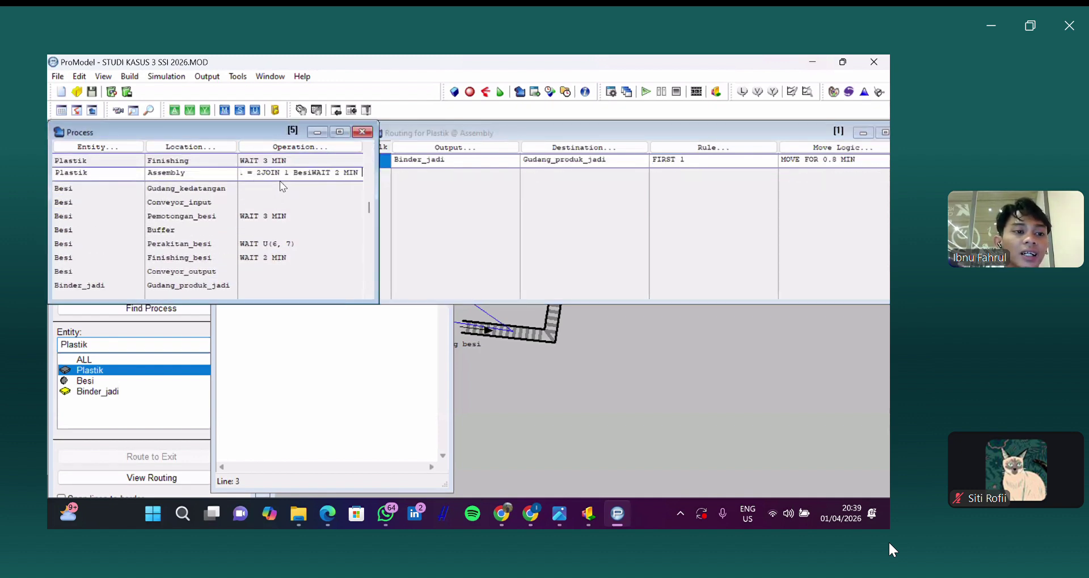
pyautogui.click(257, 148)
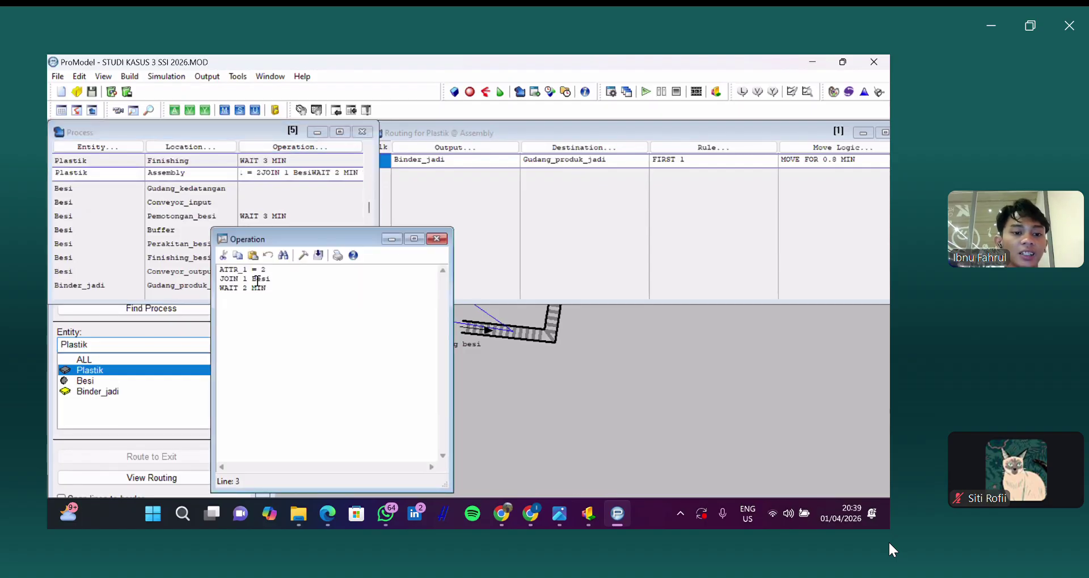
pyautogui.click(392, 239)
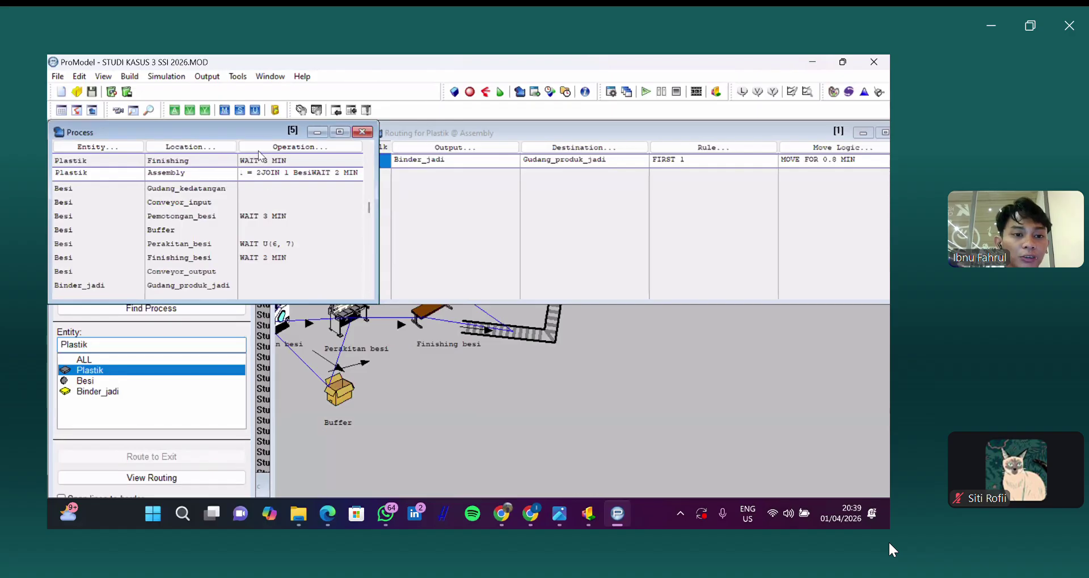
# Step: Recheck the Plastik operation logic at Assembly and the routings of Besi at Conveyor_output and Binder_jadi at Gudang_produk_jadi
pyautogui.click(260, 147)
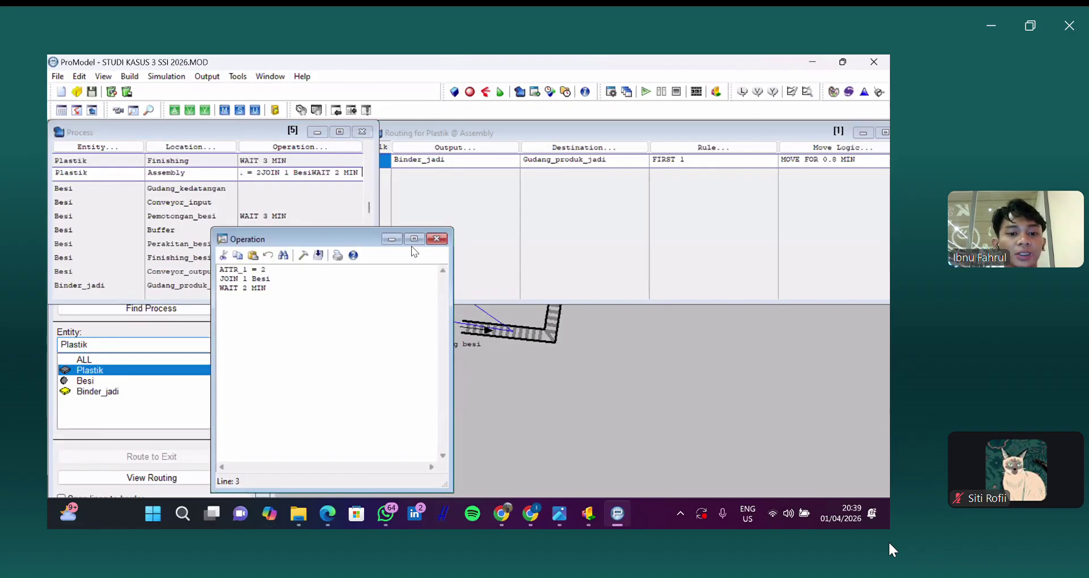
pyautogui.click(389, 239)
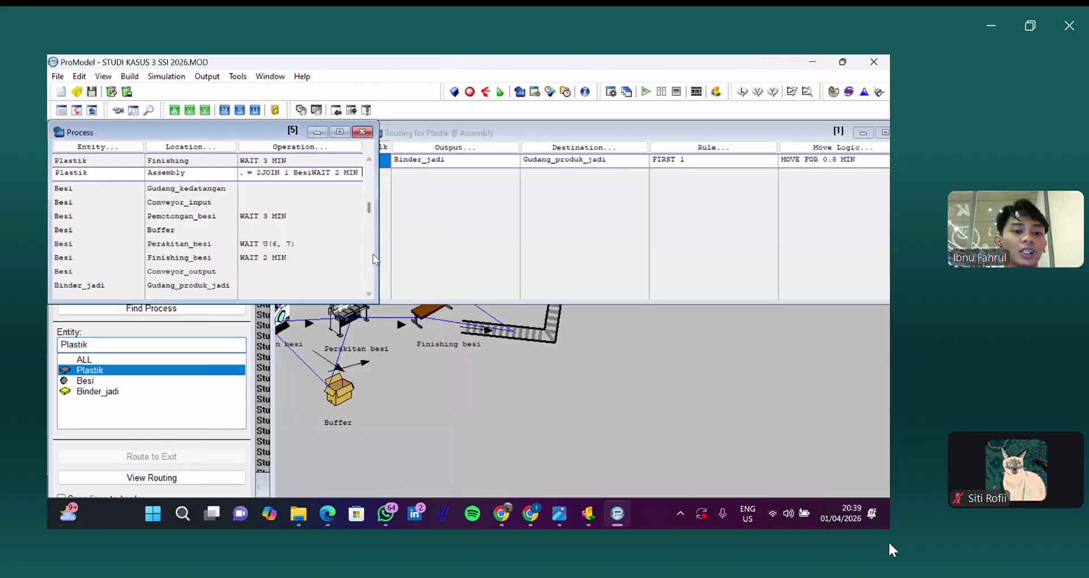
pyautogui.click(249, 243)
pyautogui.click(244, 271)
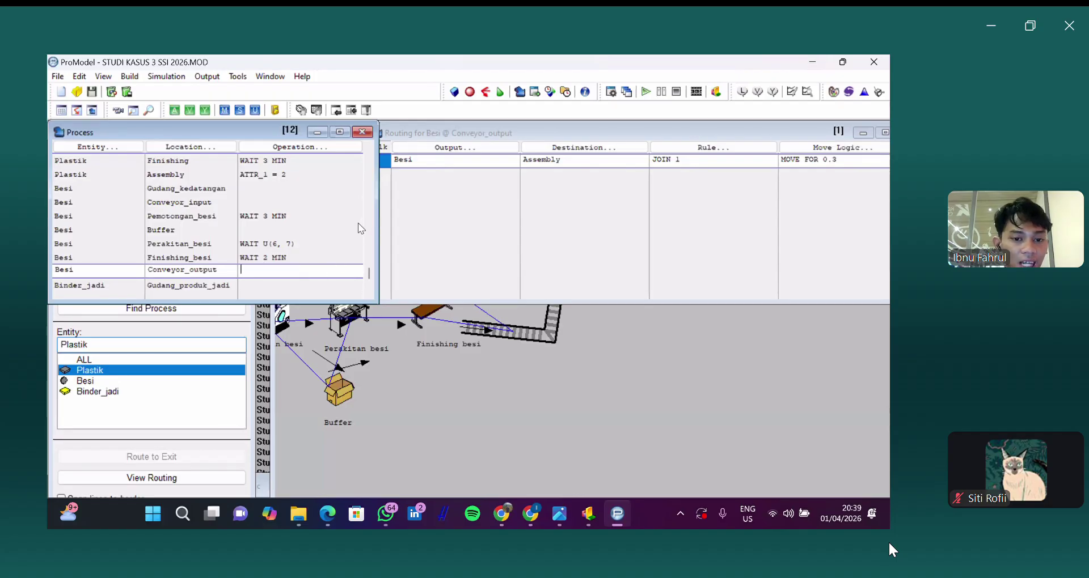
pyautogui.click(369, 293)
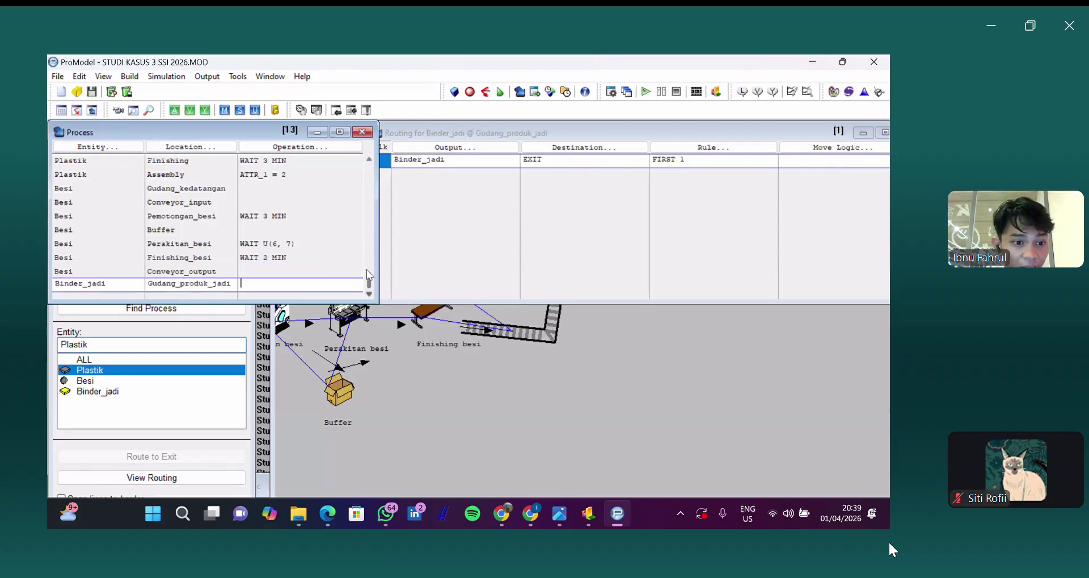
pyautogui.click(192, 259)
pyautogui.click(177, 272)
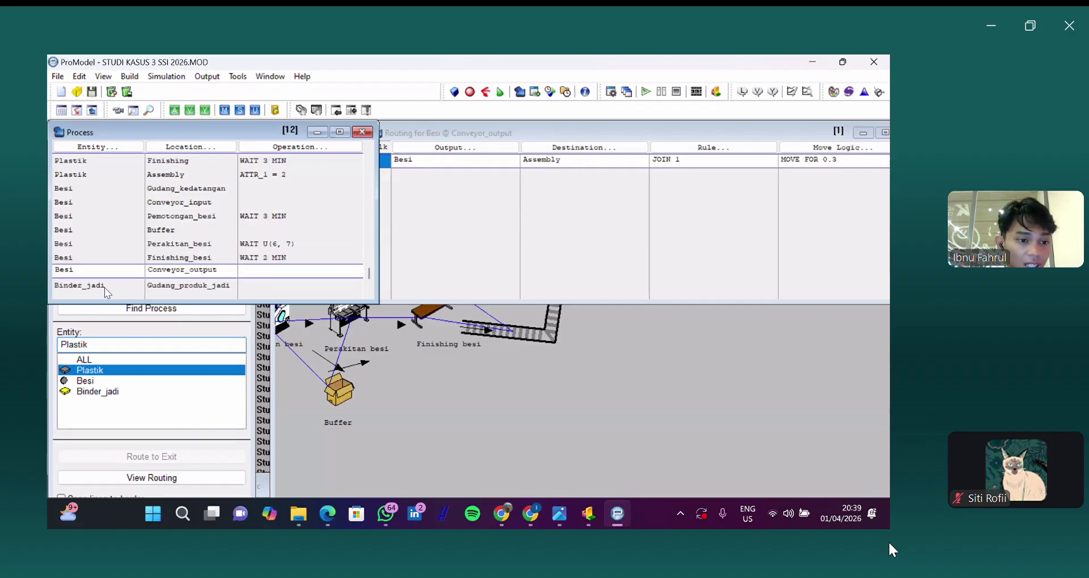
pyautogui.click(128, 285)
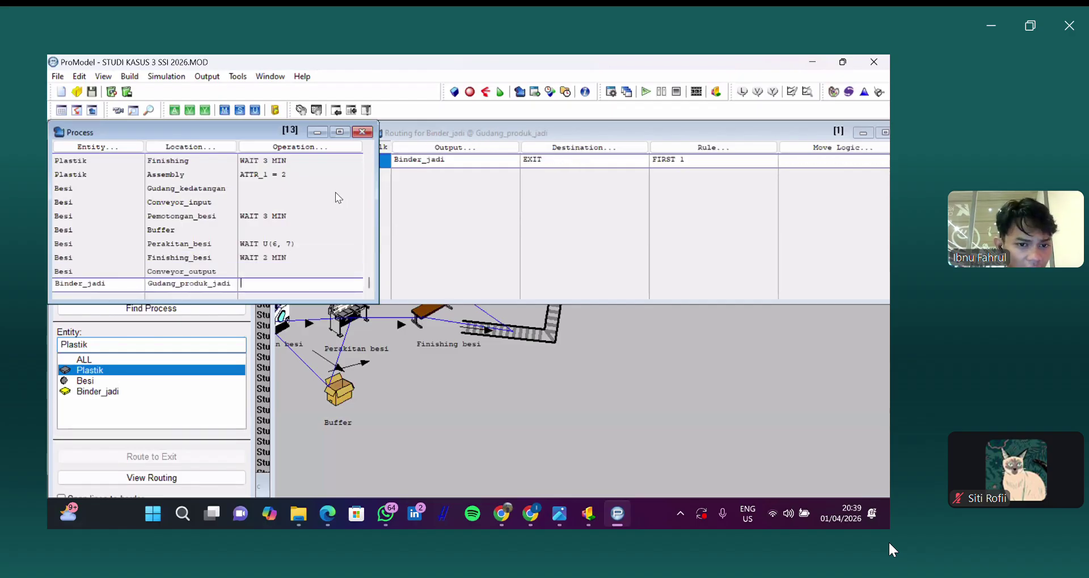
# Step: Look through the process records and routings between the first Plastik record and the final Binder_jadi record
pyautogui.click(368, 160)
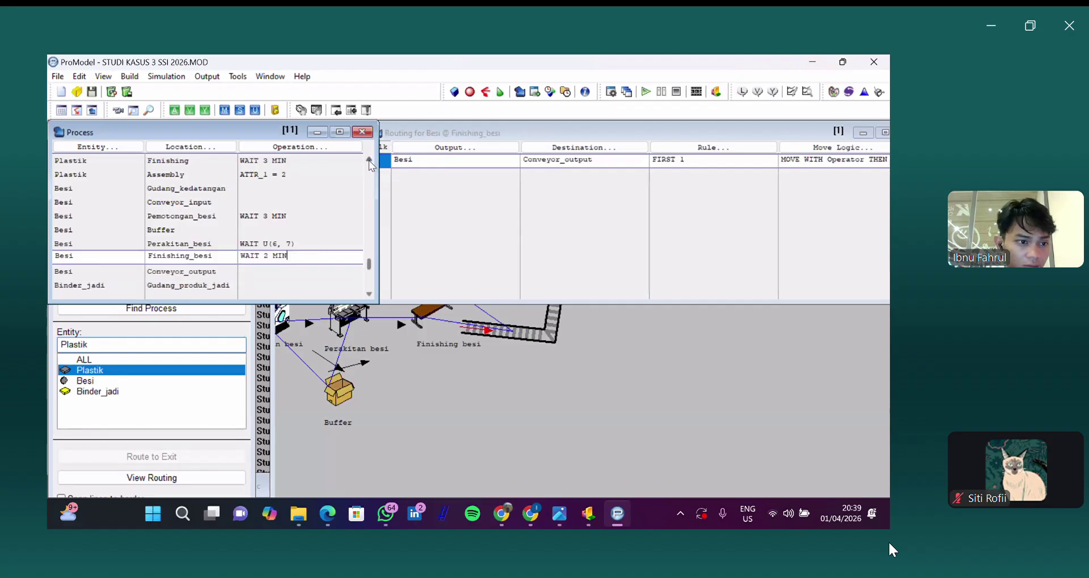
pyautogui.click(368, 159)
pyautogui.click(369, 159)
pyautogui.click(368, 160)
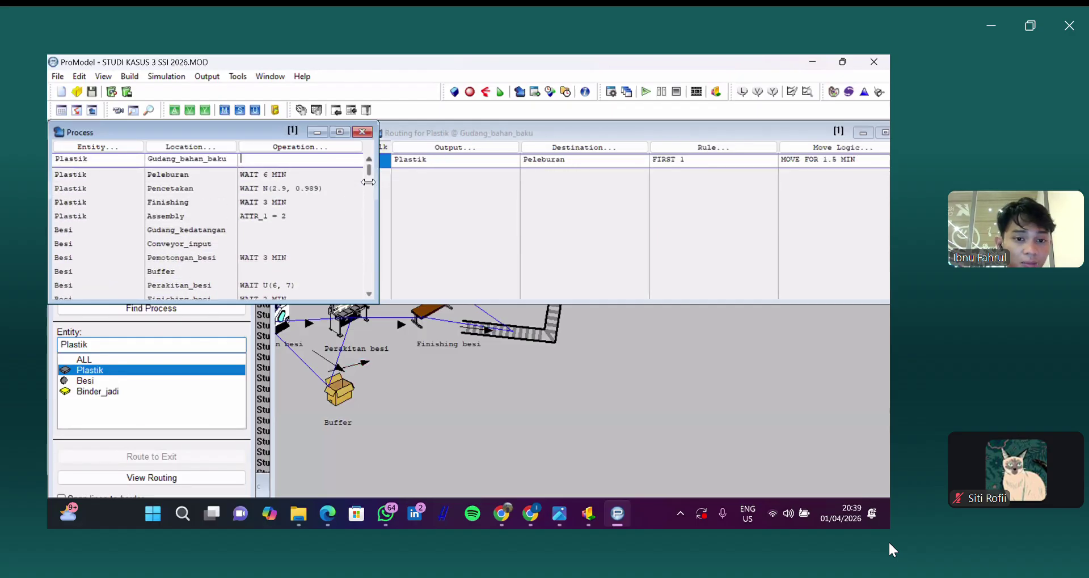
pyautogui.click(368, 296)
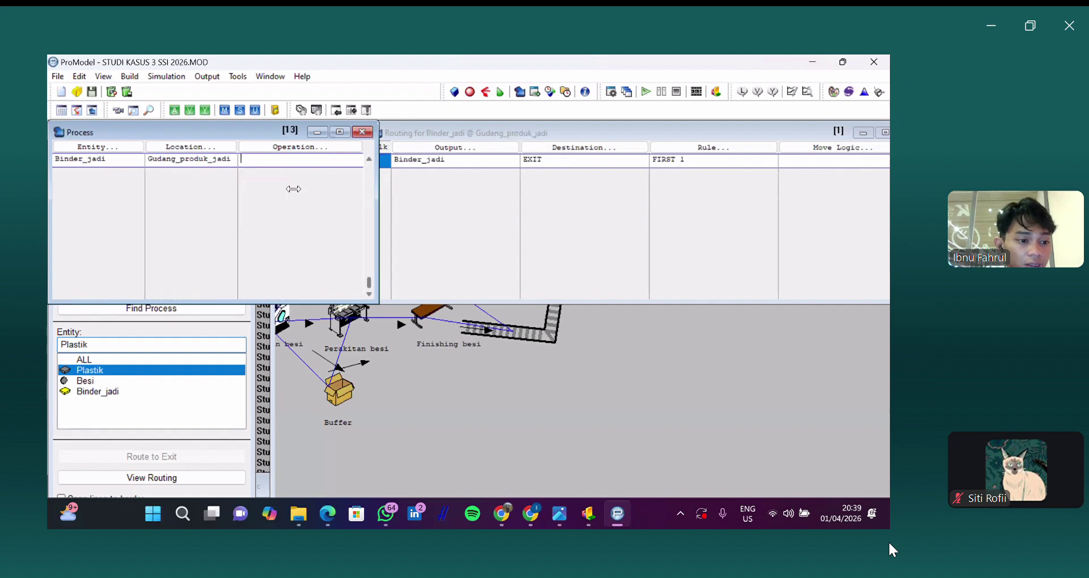
pyautogui.click(368, 162)
pyautogui.click(368, 161)
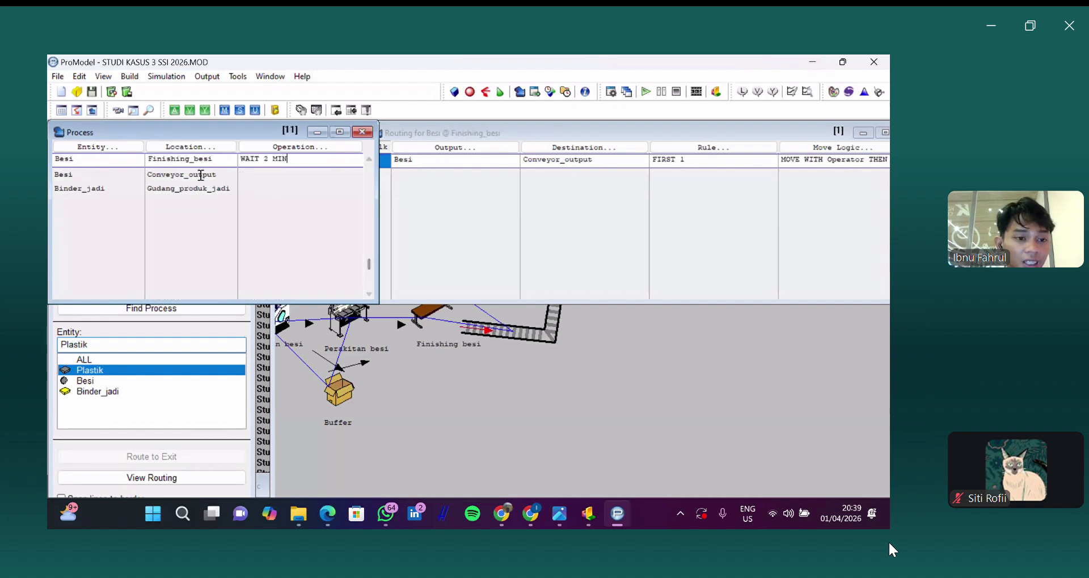
# Step: Change the location of the Binder_jadi process record to Assembly
pyautogui.click(202, 177)
pyautogui.click(168, 195)
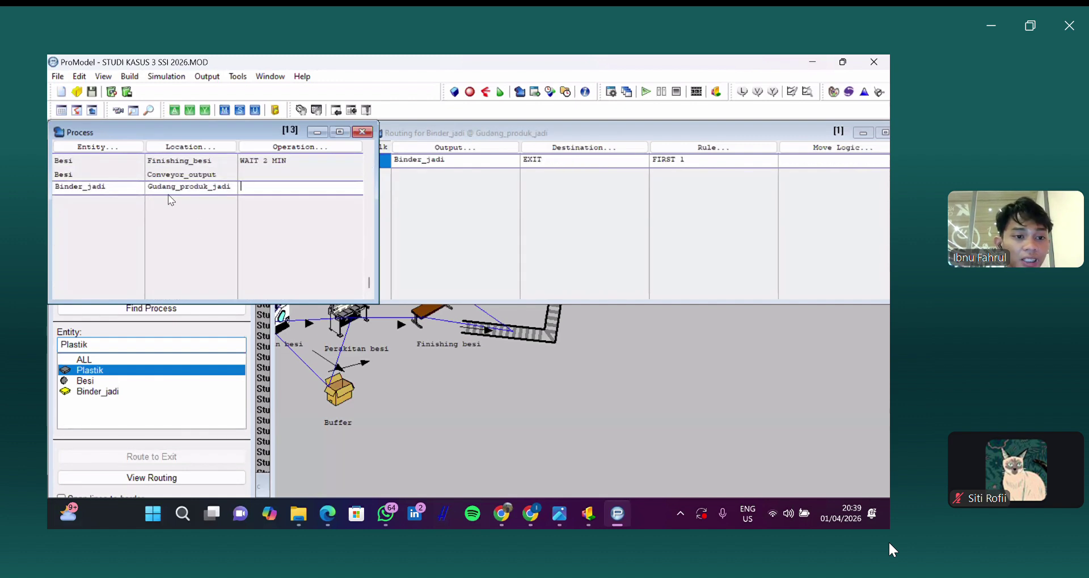
pyautogui.click(190, 149)
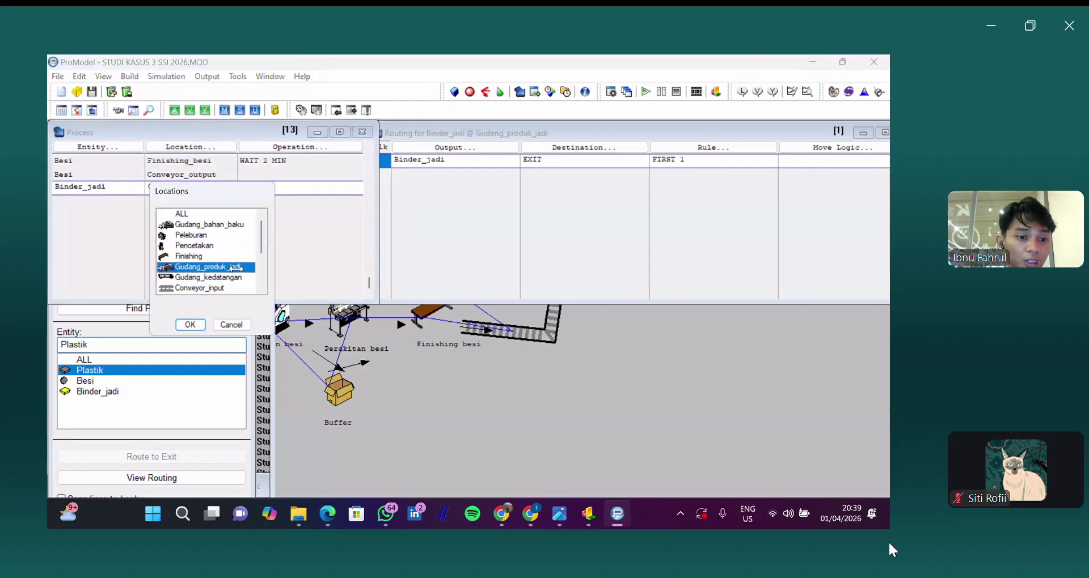
pyautogui.scroll(-1, 259, 222)
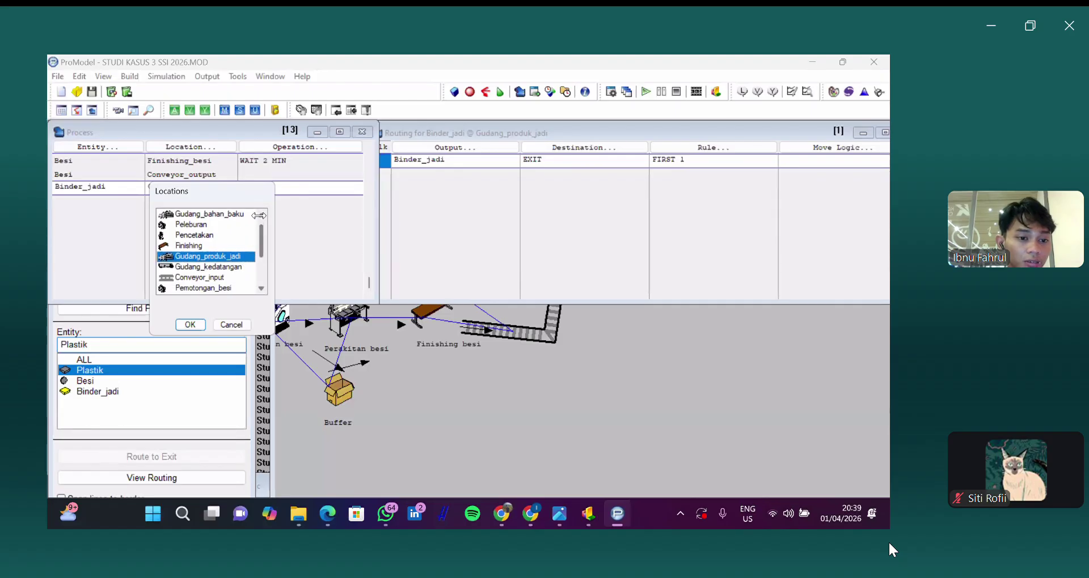
pyautogui.scroll(-3, 227, 249)
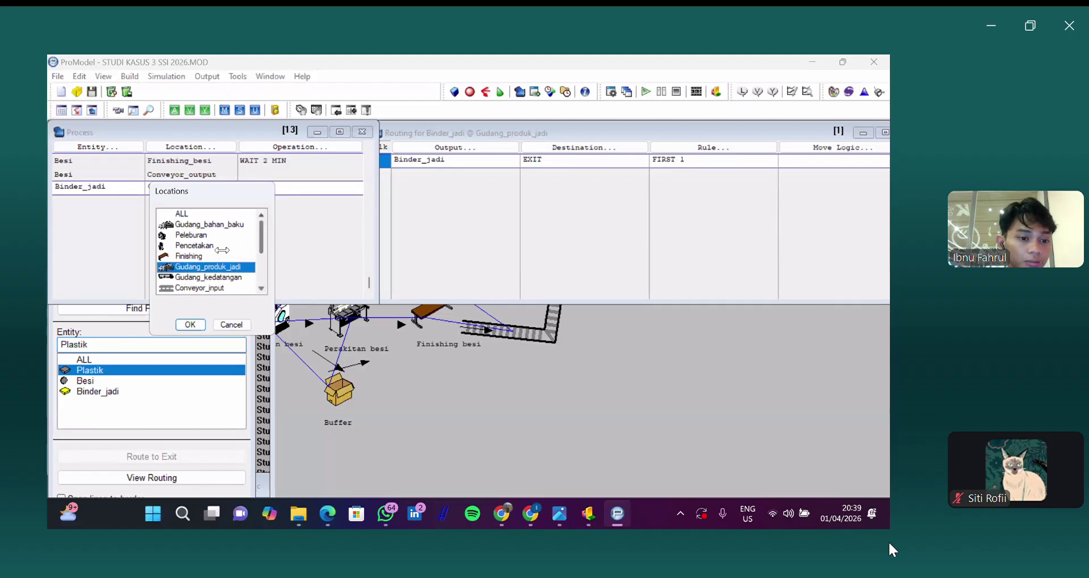
pyautogui.doubleClick(190, 256)
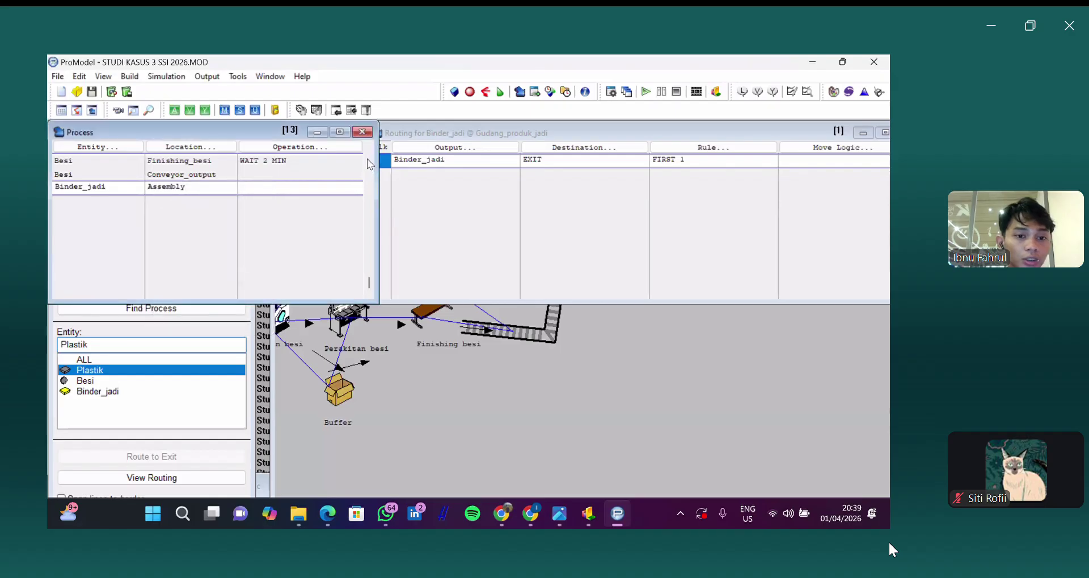
# Step: Recheck the last Besi records and choose a destination location for the Binder_jadi routing at Assembly
pyautogui.click(368, 159)
pyautogui.press('Up')
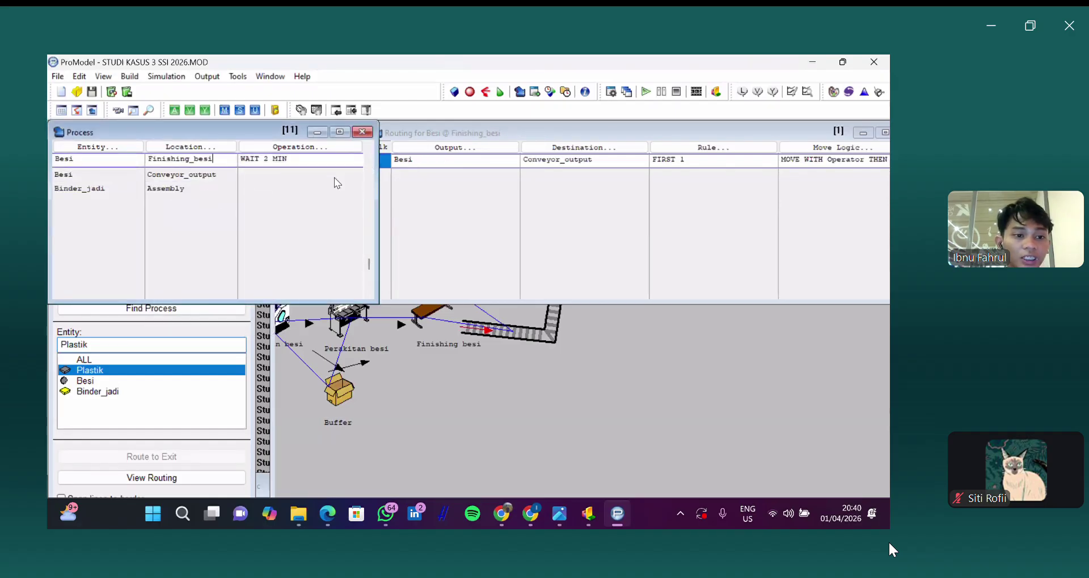
pyautogui.press('Down')
pyautogui.press('Down')
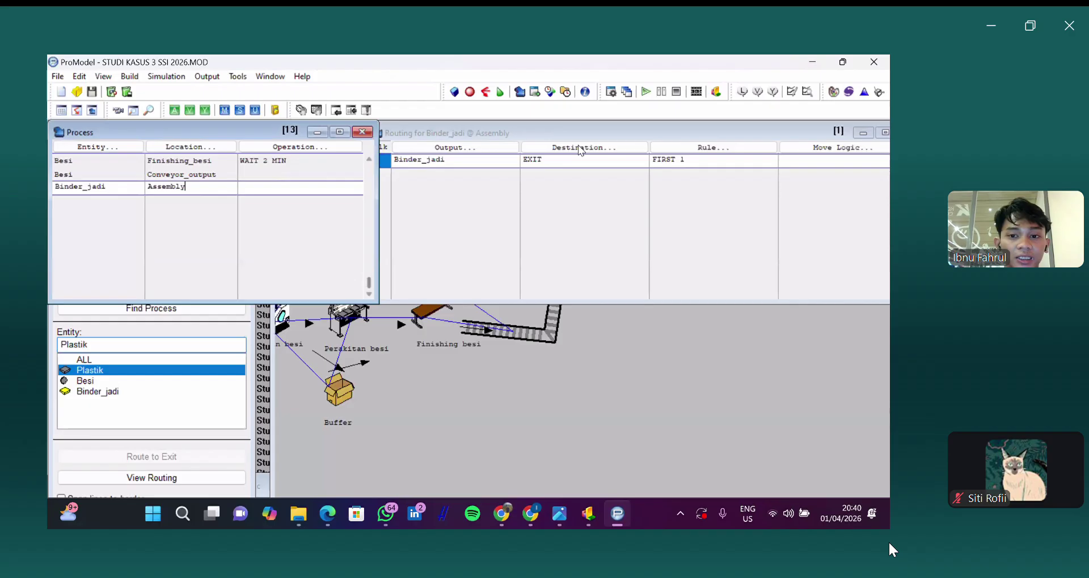
pyautogui.doubleClick(634, 226)
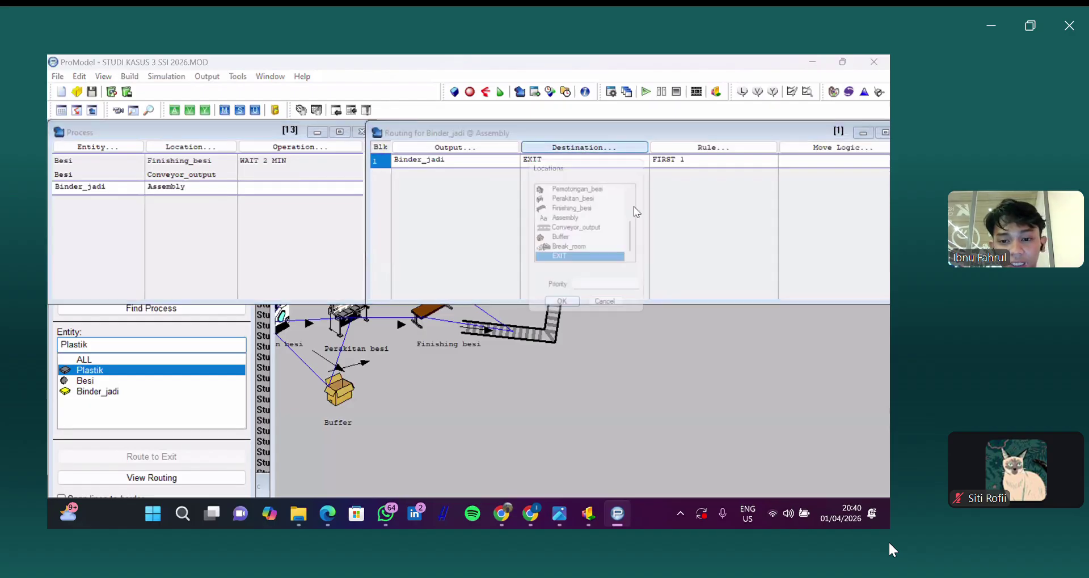
pyautogui.scroll(2, 607, 204)
pyautogui.click(608, 206)
pyautogui.press('Return')
# Step: Switch to the case study PDF in Edge and check the assembly process and warehouse transfer requirements
pyautogui.click(329, 514)
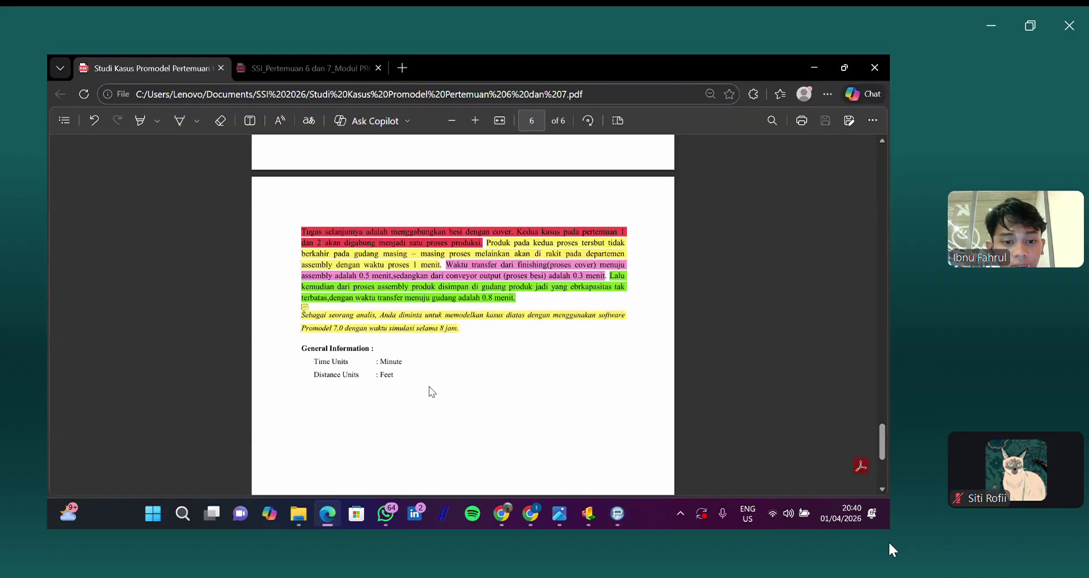
pyautogui.scroll(1, 501, 326)
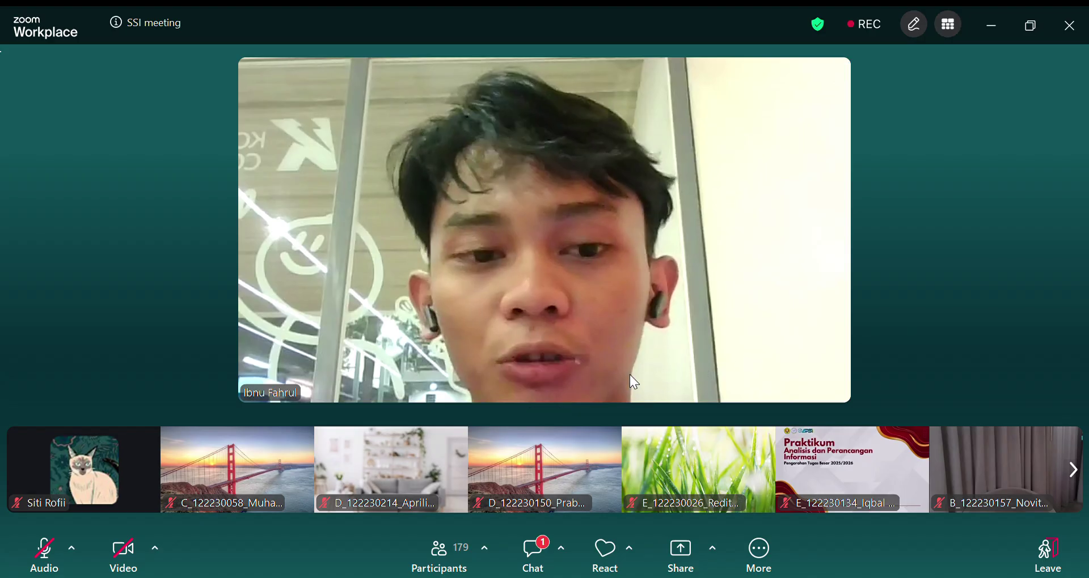
# Step: Switch to the Zoom meeting, read the ProModel assignment message in the chat and close the chat
pyautogui.click(549, 546)
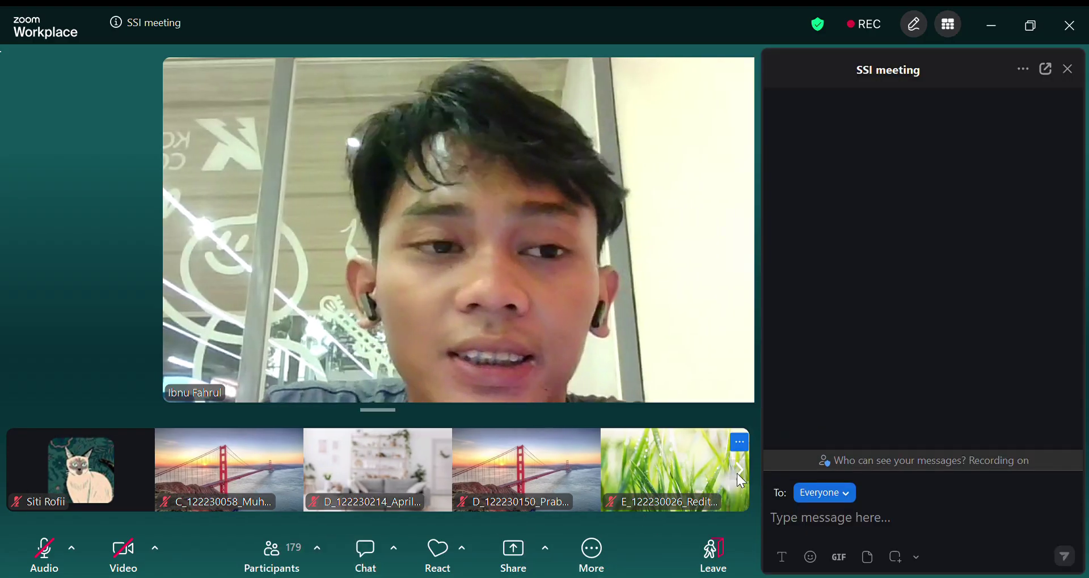
pyautogui.click(1059, 282)
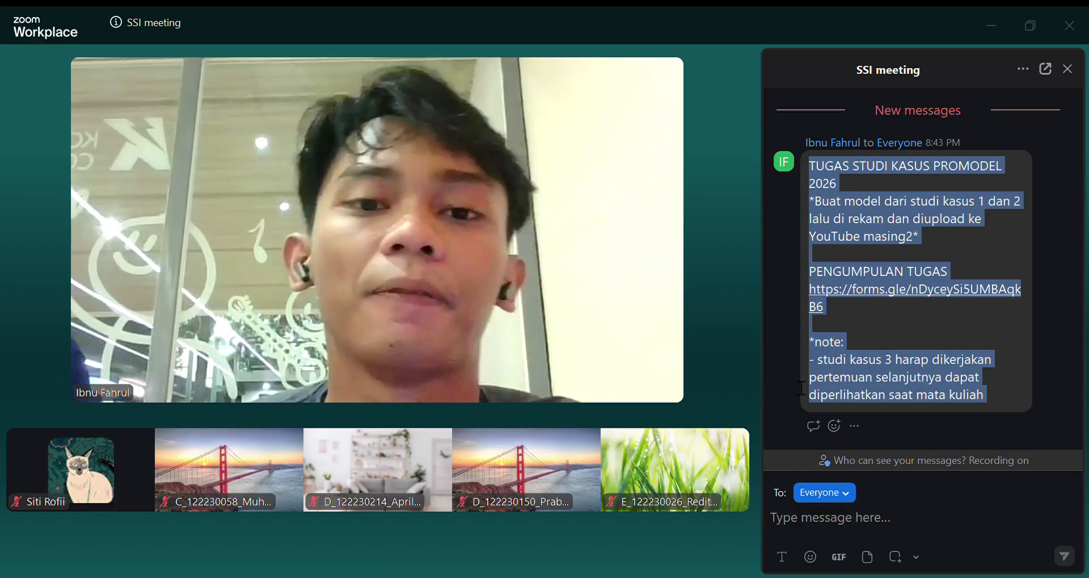
pyautogui.click(797, 573)
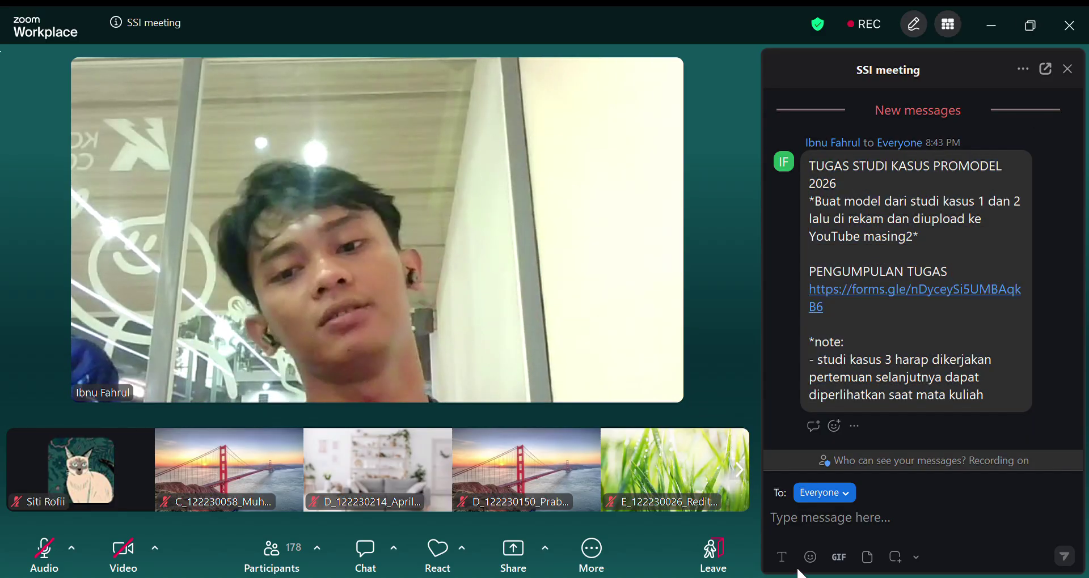
pyautogui.click(1066, 71)
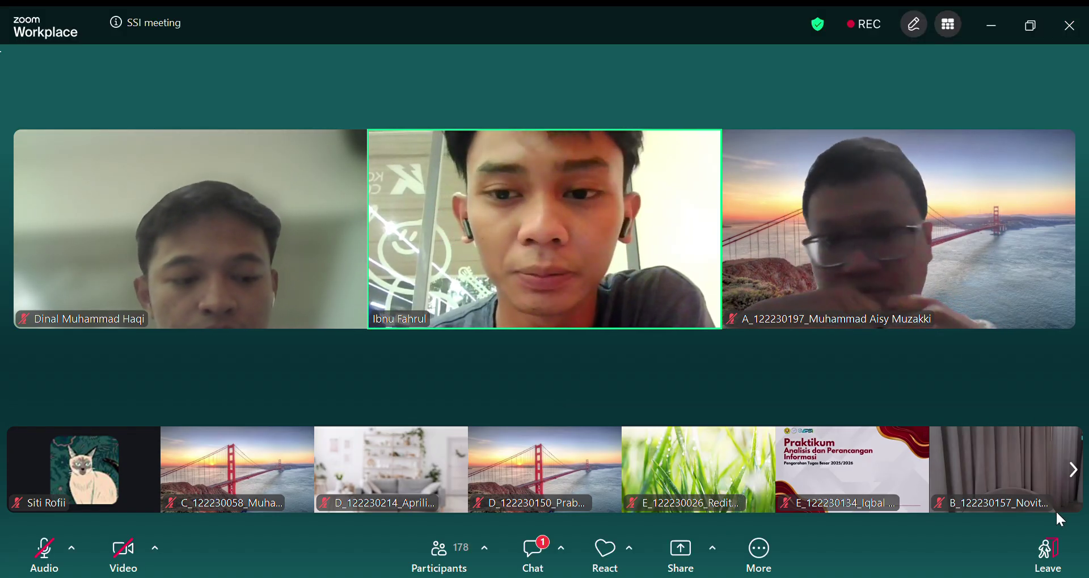
# Step: Reopen the meeting chat, read the submission deadline message for case studies 1 and 2, and close the chat
pyautogui.moveTo(1058, 517)
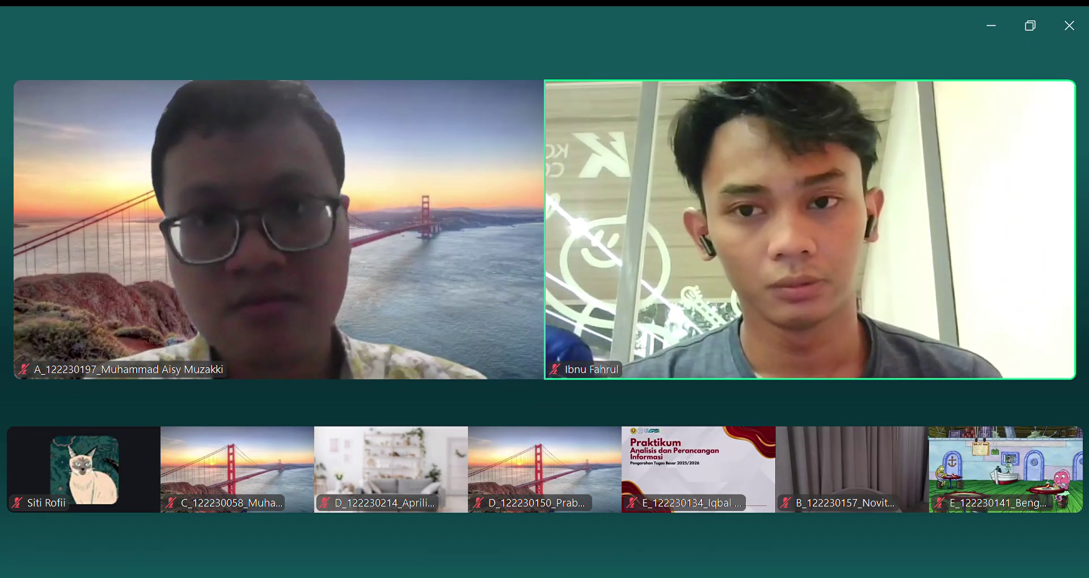
pyautogui.click(533, 548)
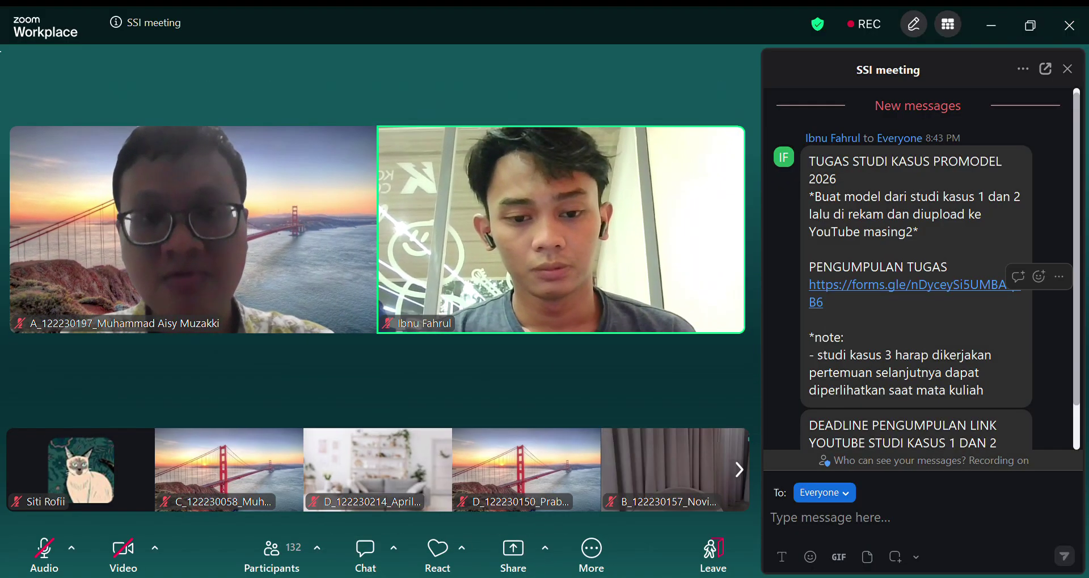
pyautogui.scroll(-2, 1030, 251)
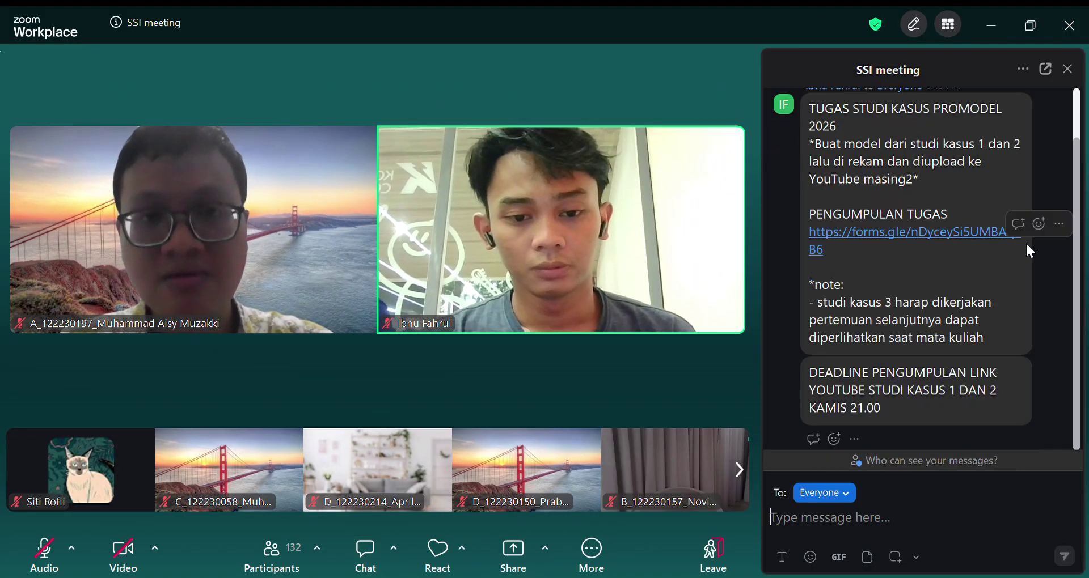
pyautogui.click(1067, 69)
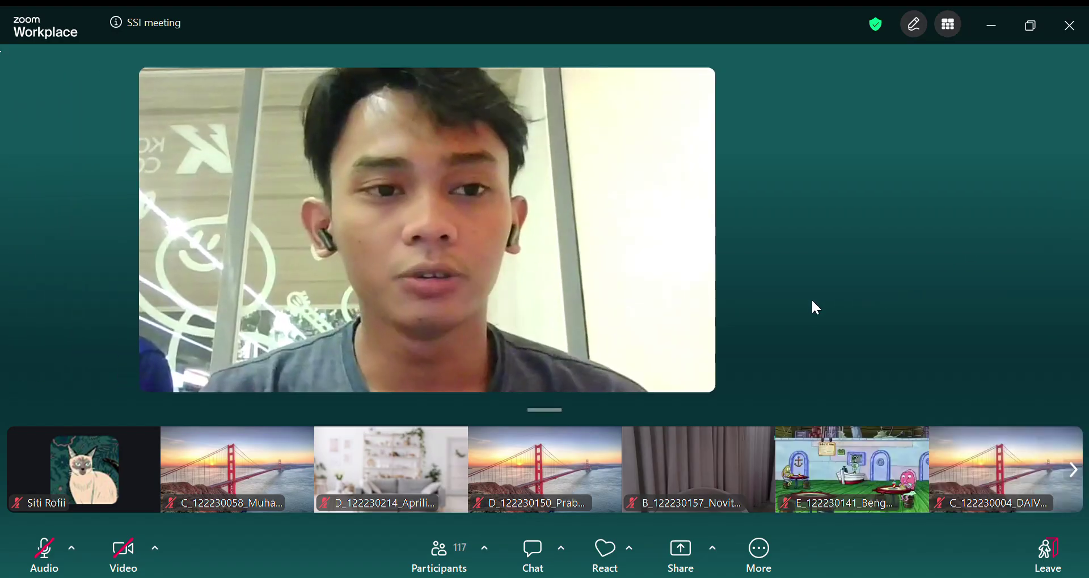